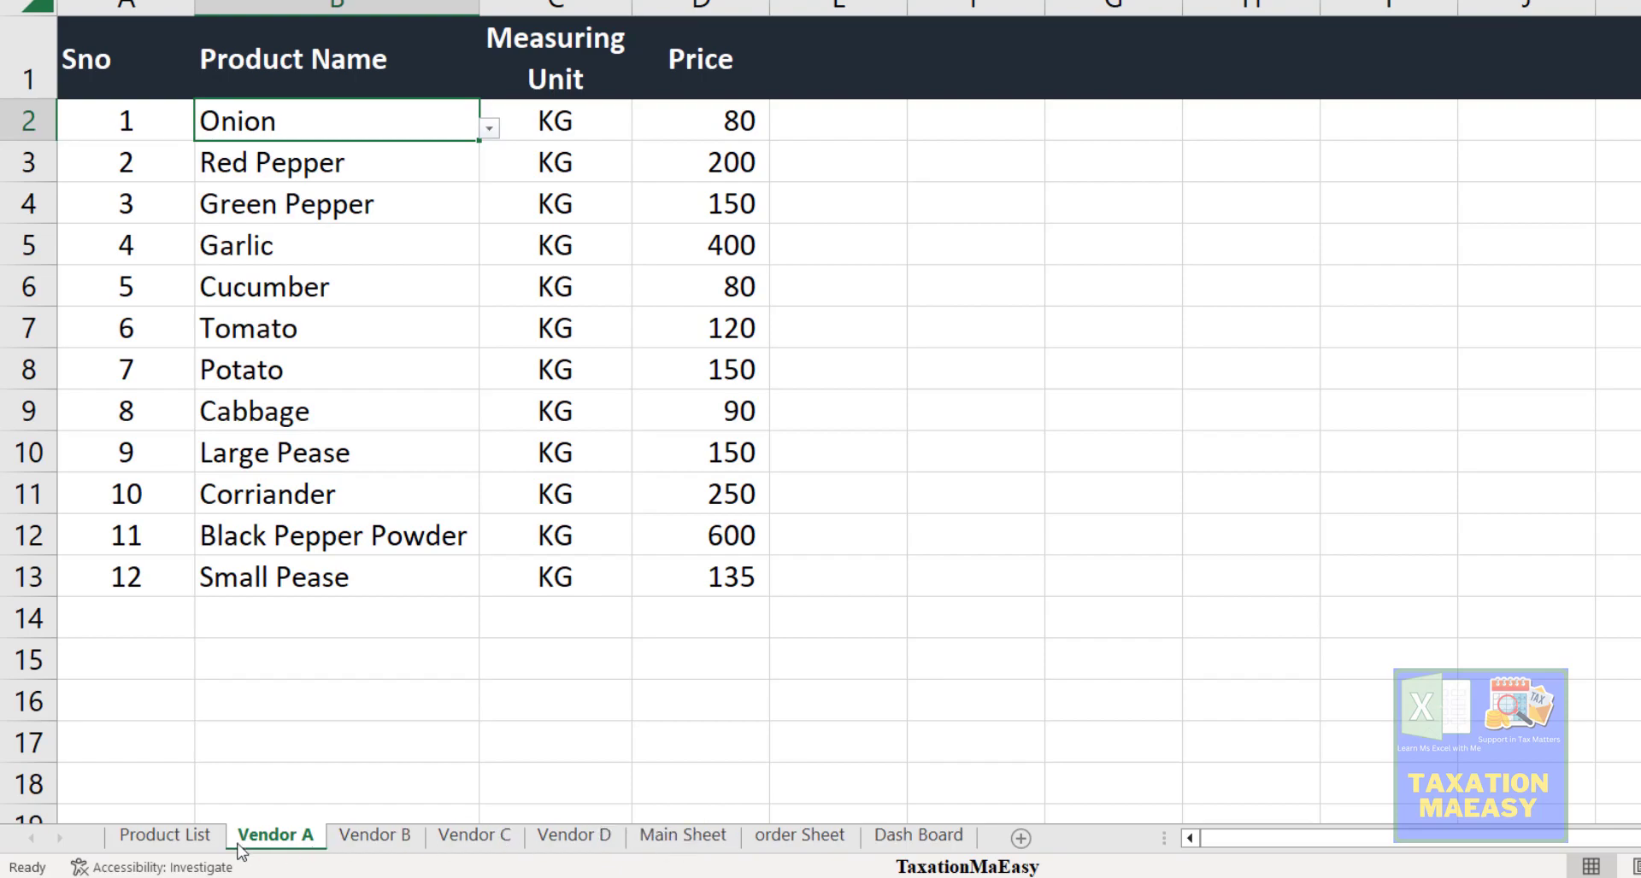
- Compare the products in the Product List sheet with the products entered in the Vendor A sheet
left_click(167, 836)
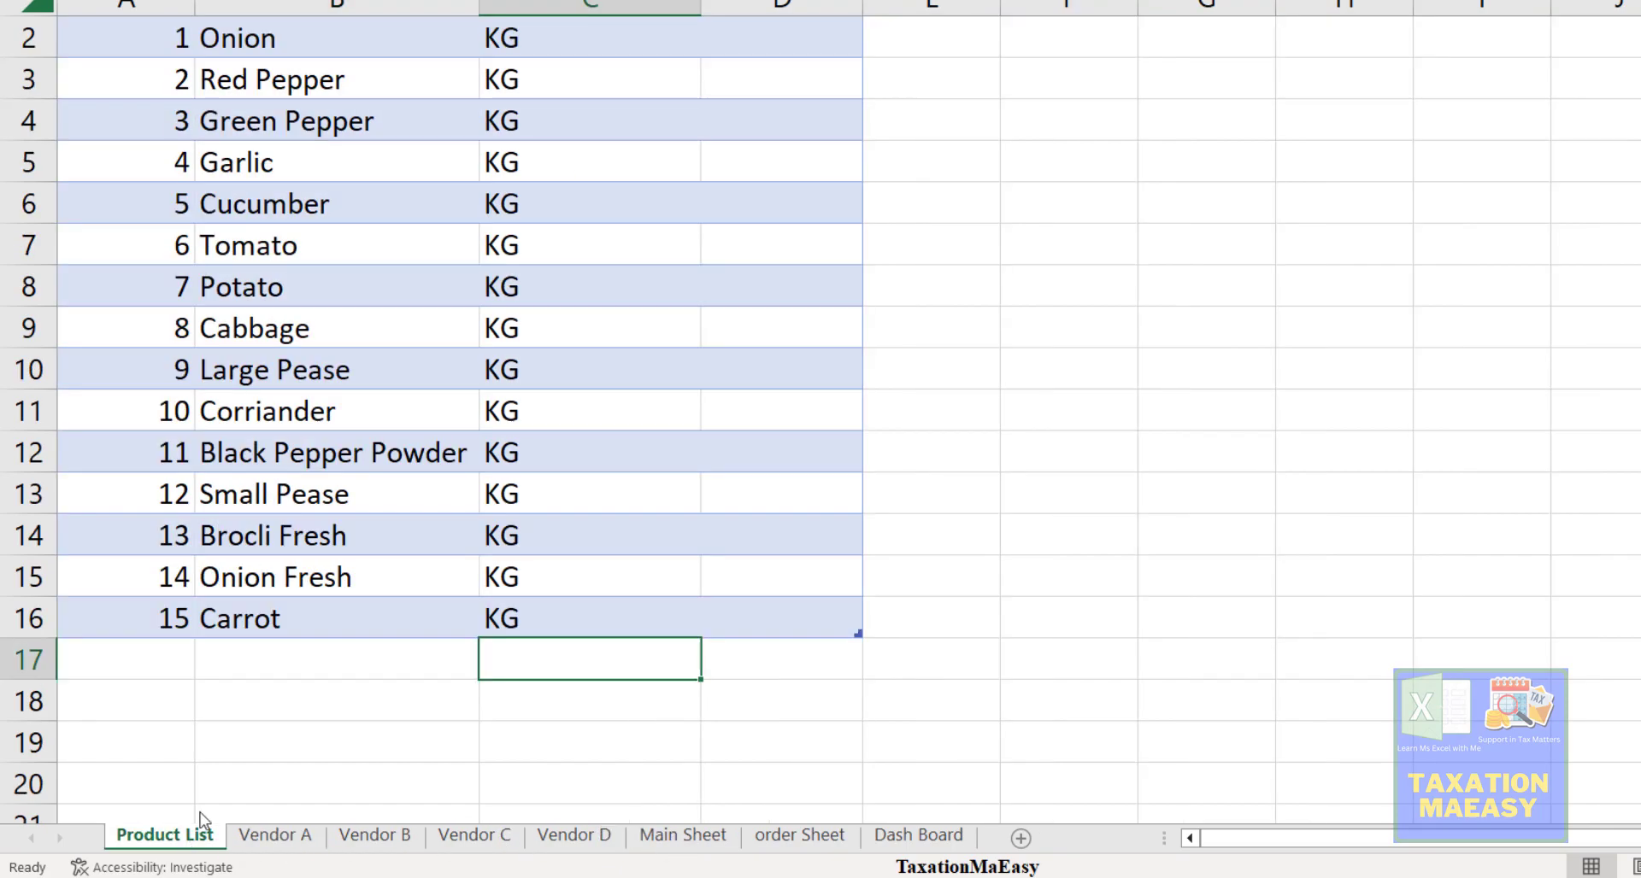
left_click(331, 503)
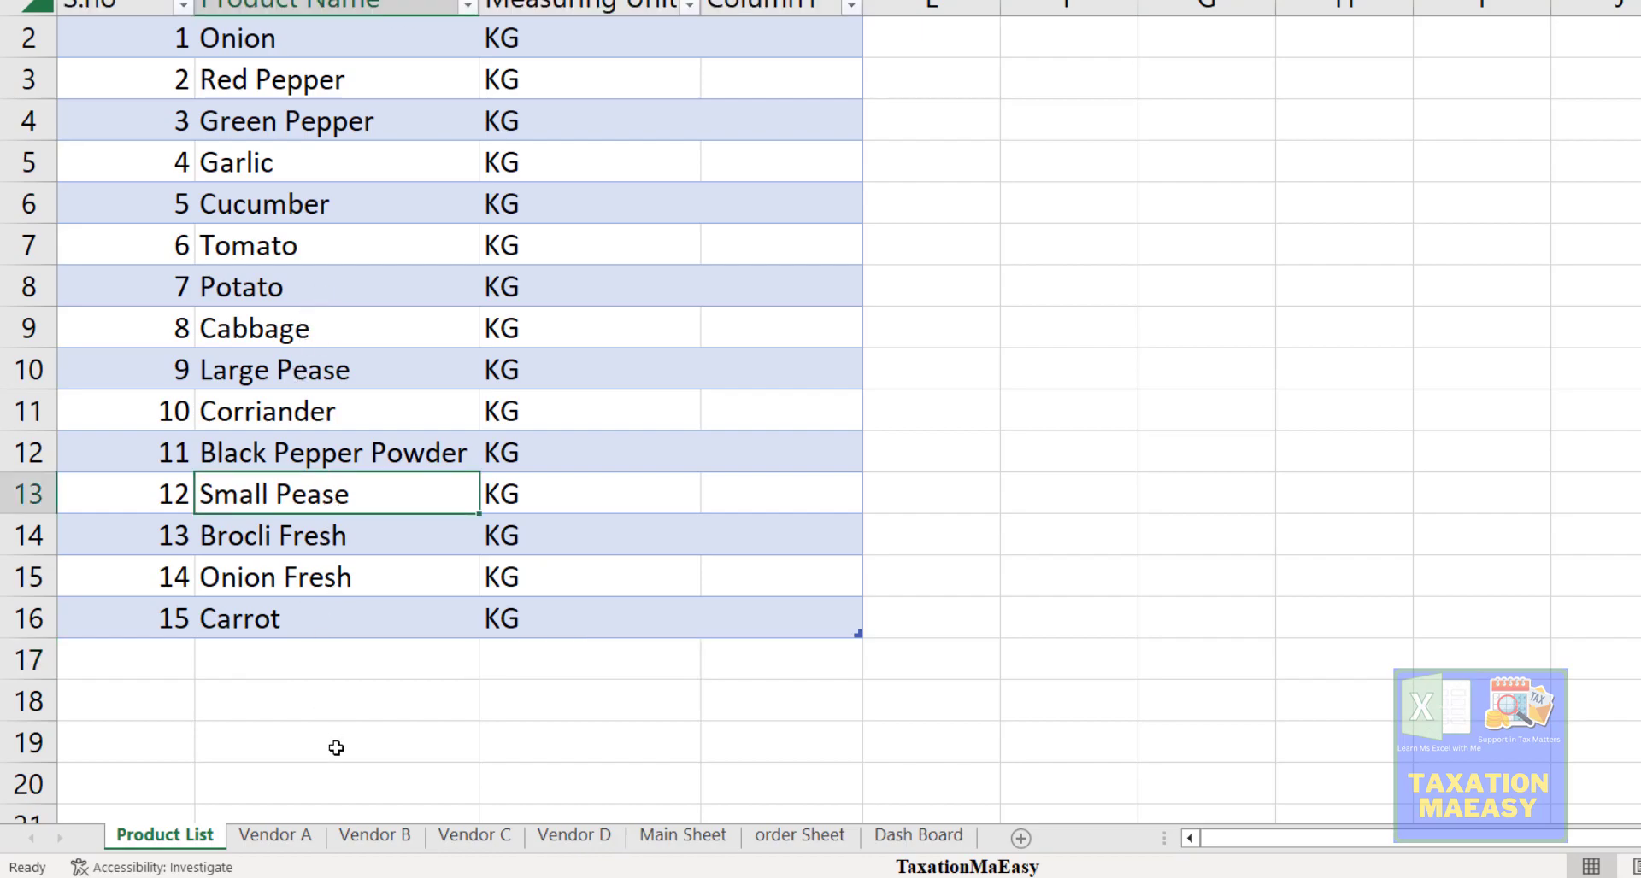
left_click(289, 835)
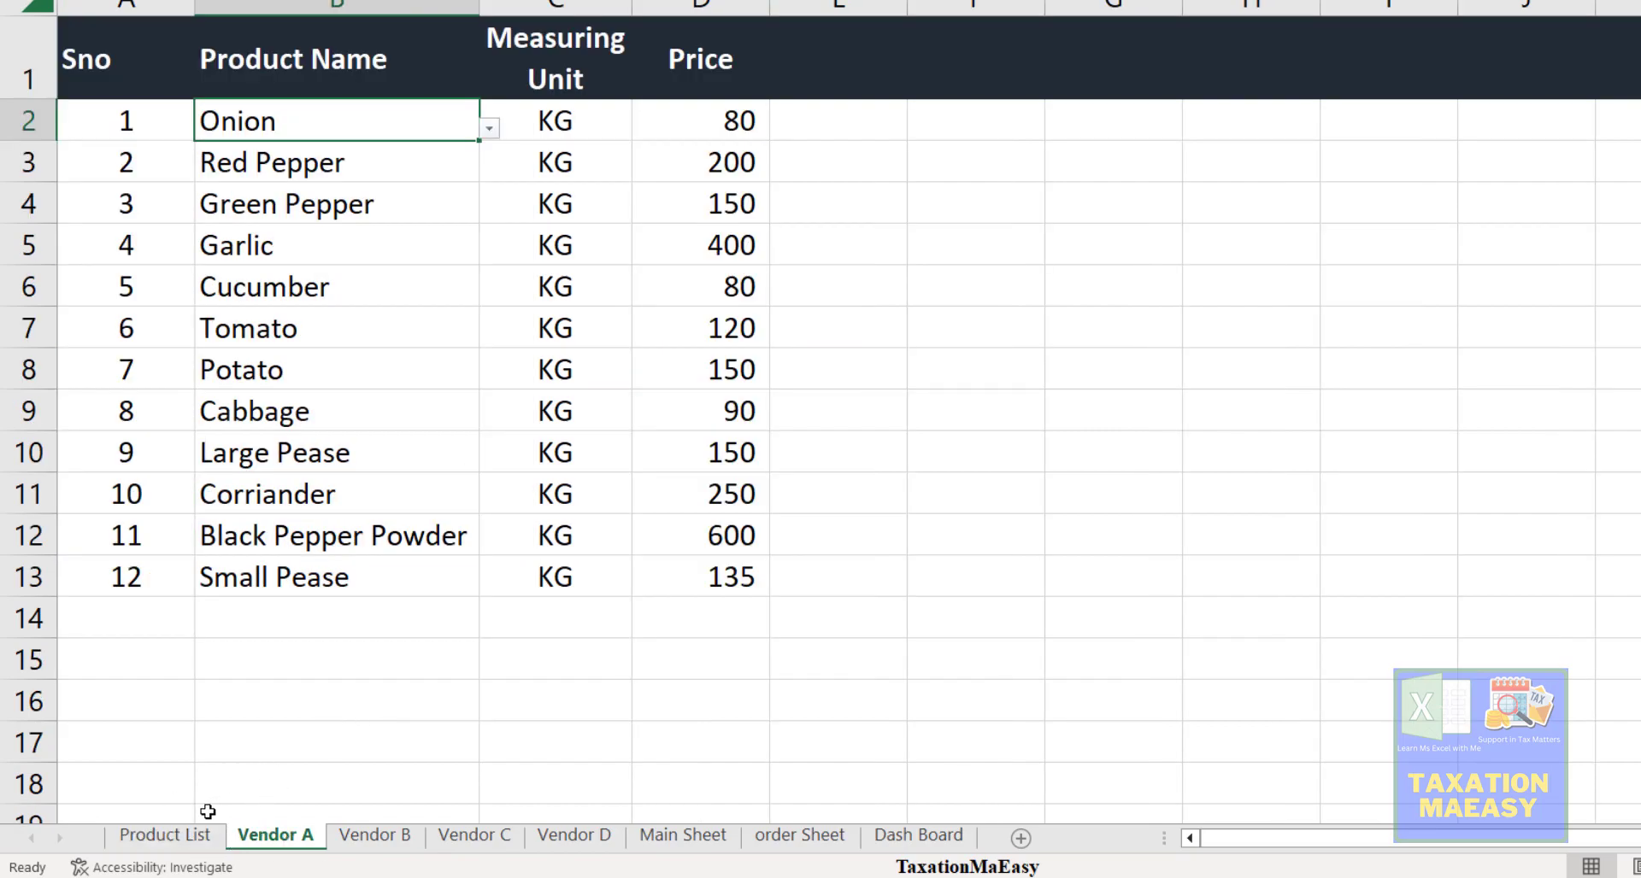
left_click(182, 838)
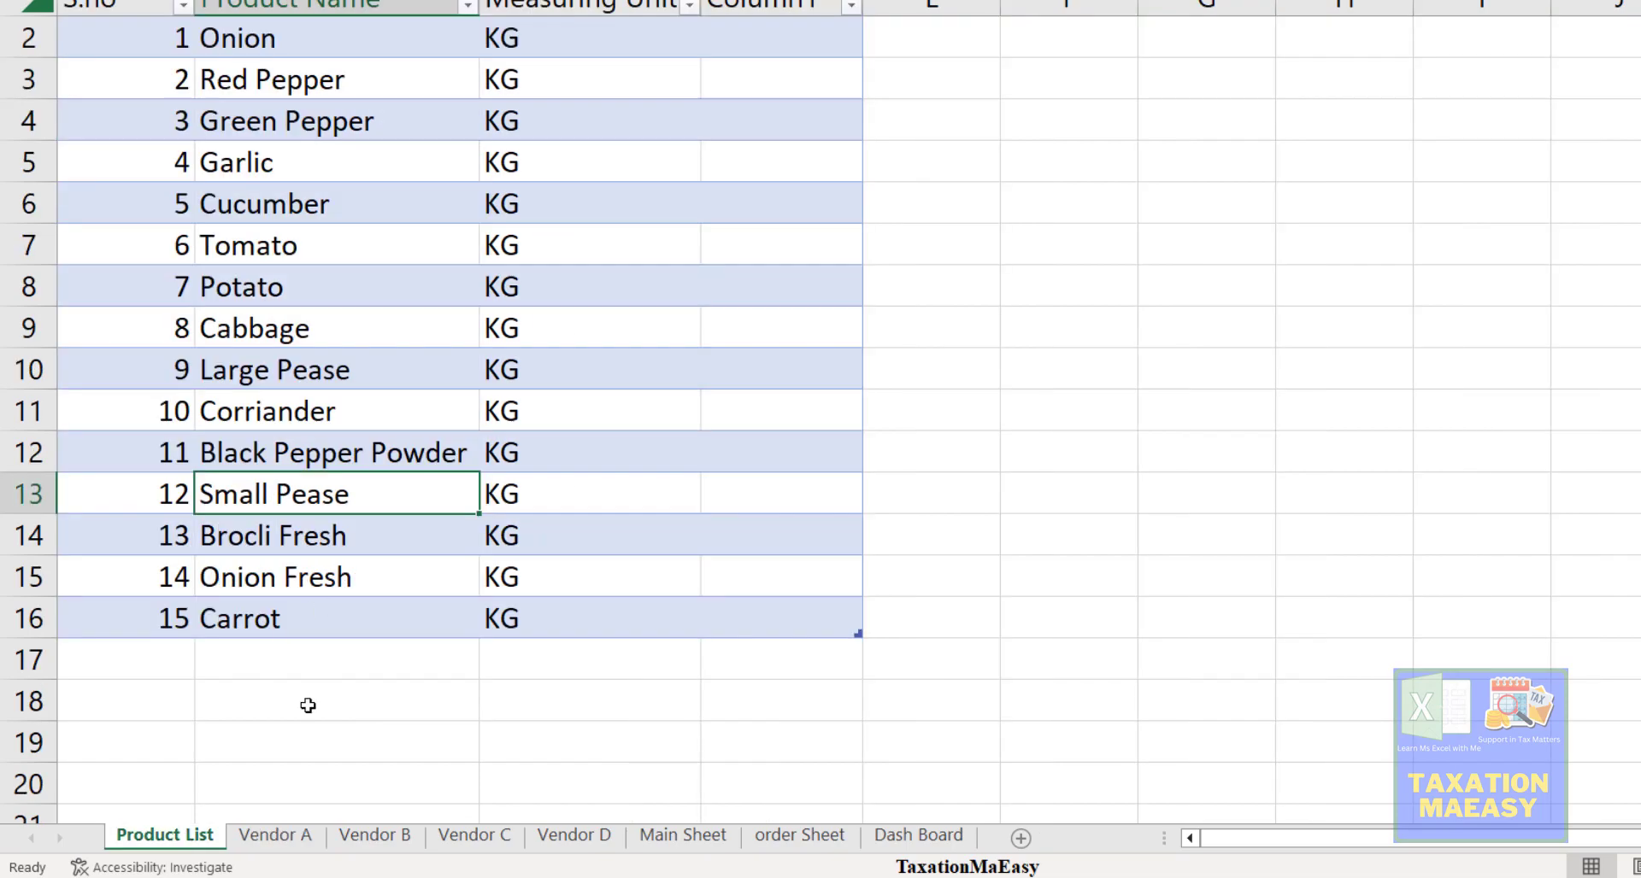
left_click(309, 665)
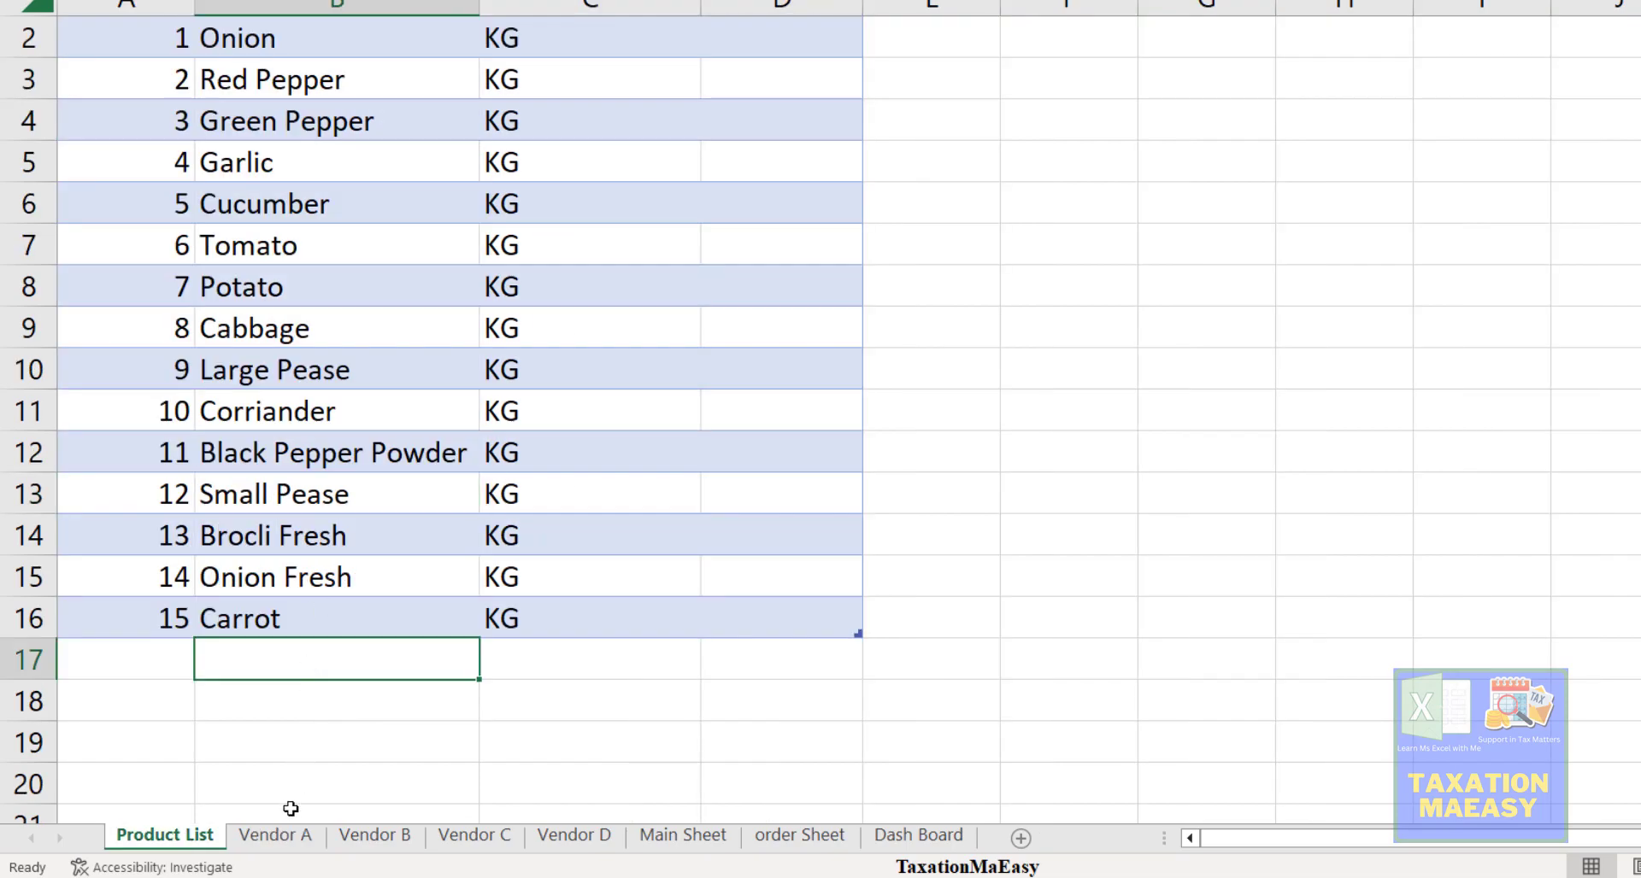
left_click(270, 842)
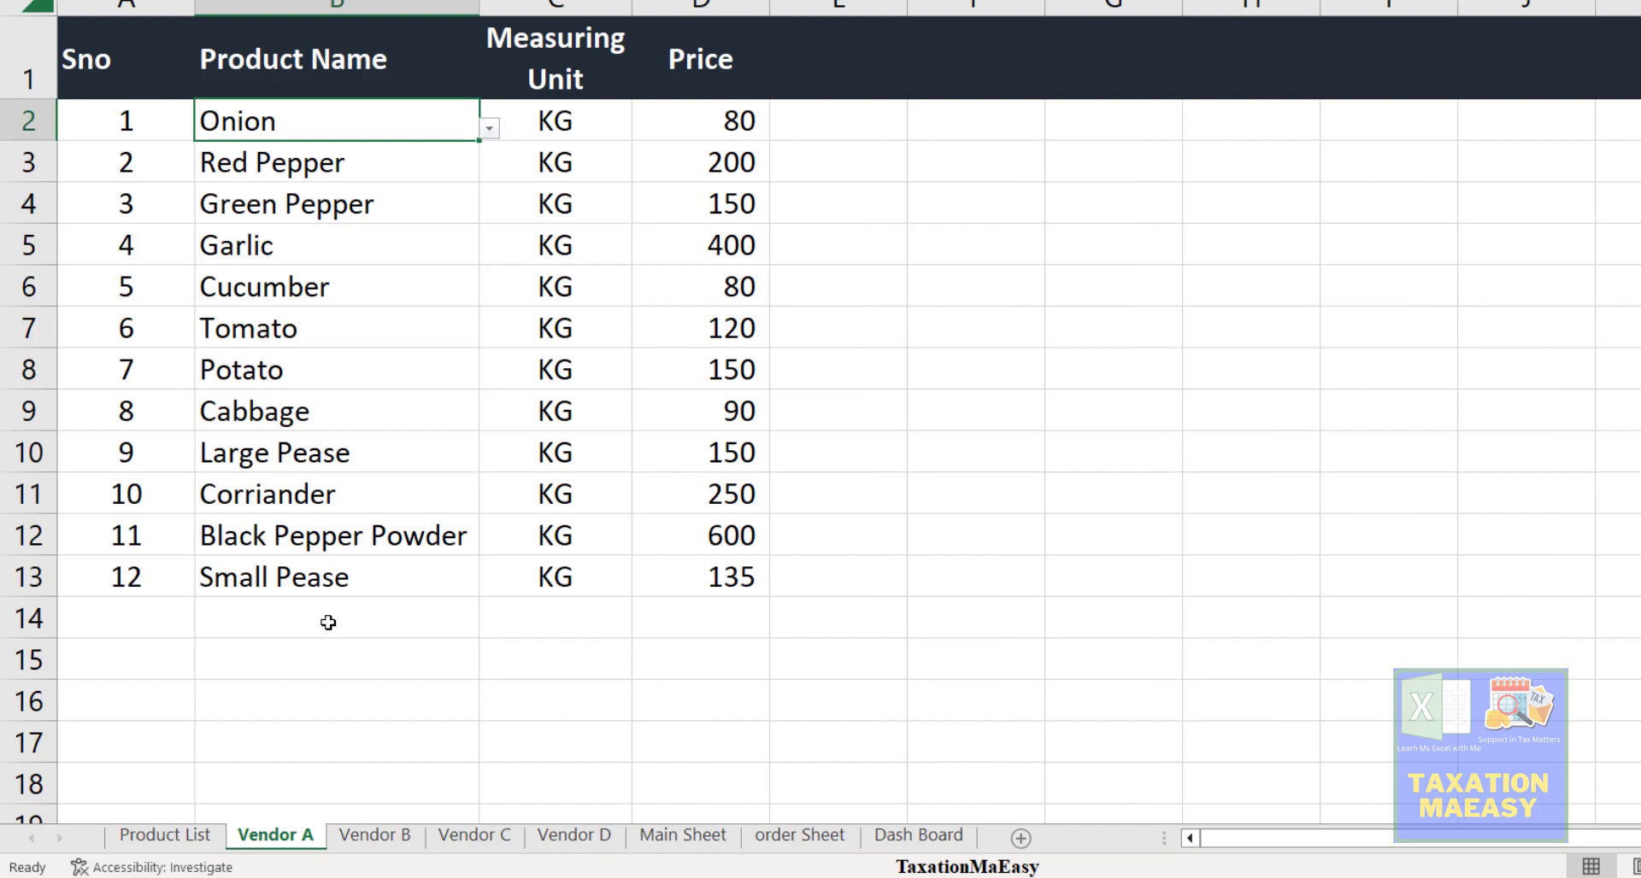
left_click(175, 839)
left_click(275, 840)
- Inspect the product choices offered in cell B14 of the Vendor A sheet through the last one, without choosing any
left_click(329, 617)
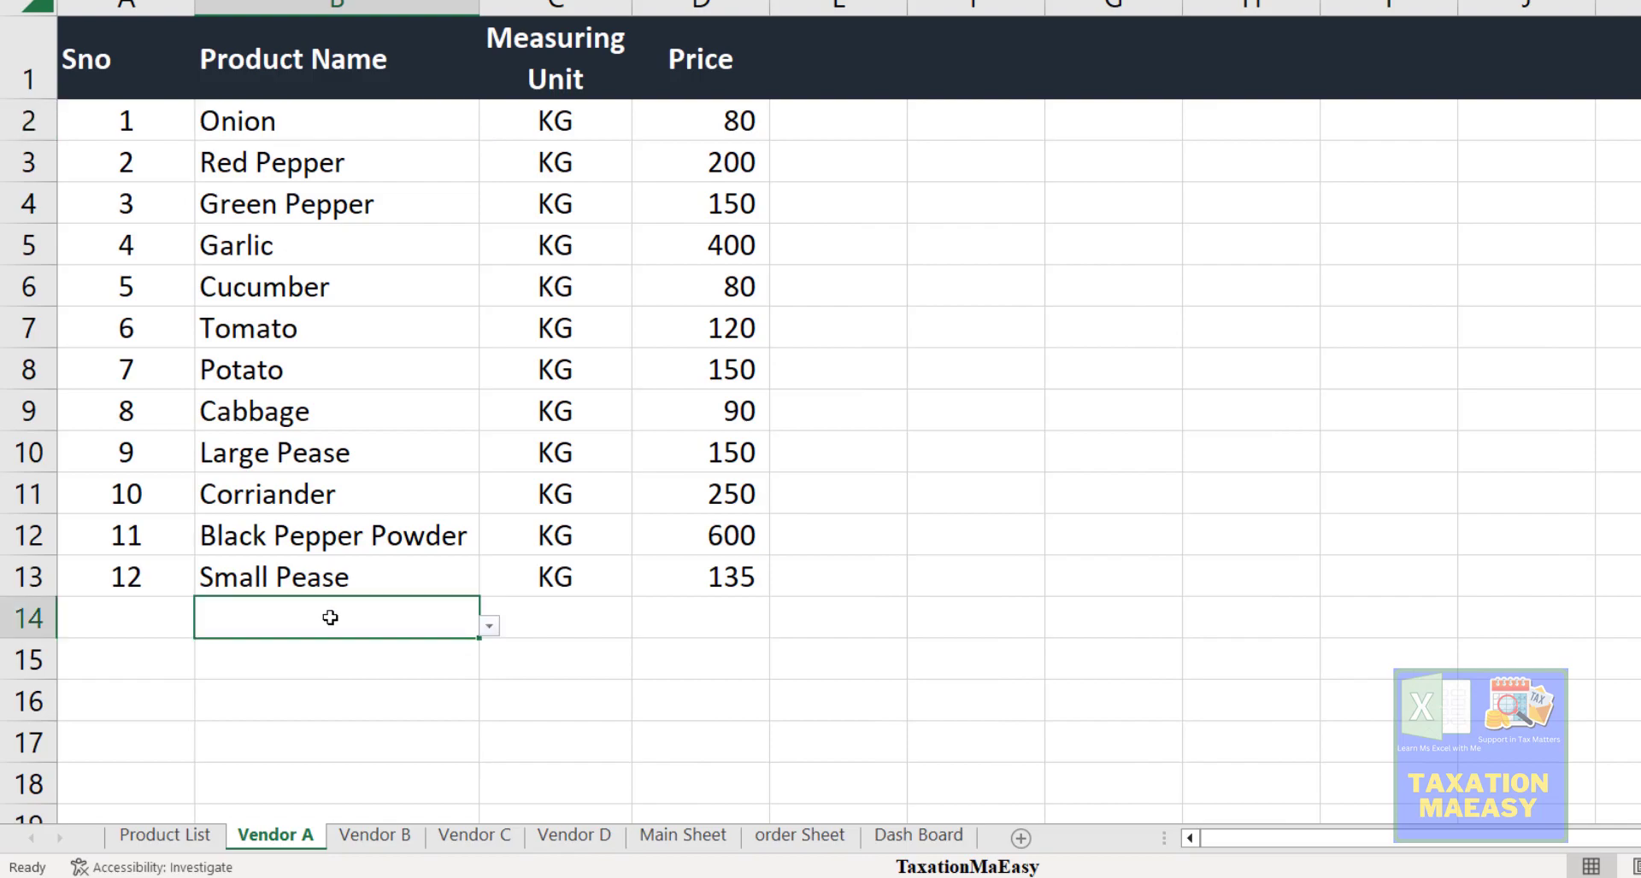
left_click(490, 627)
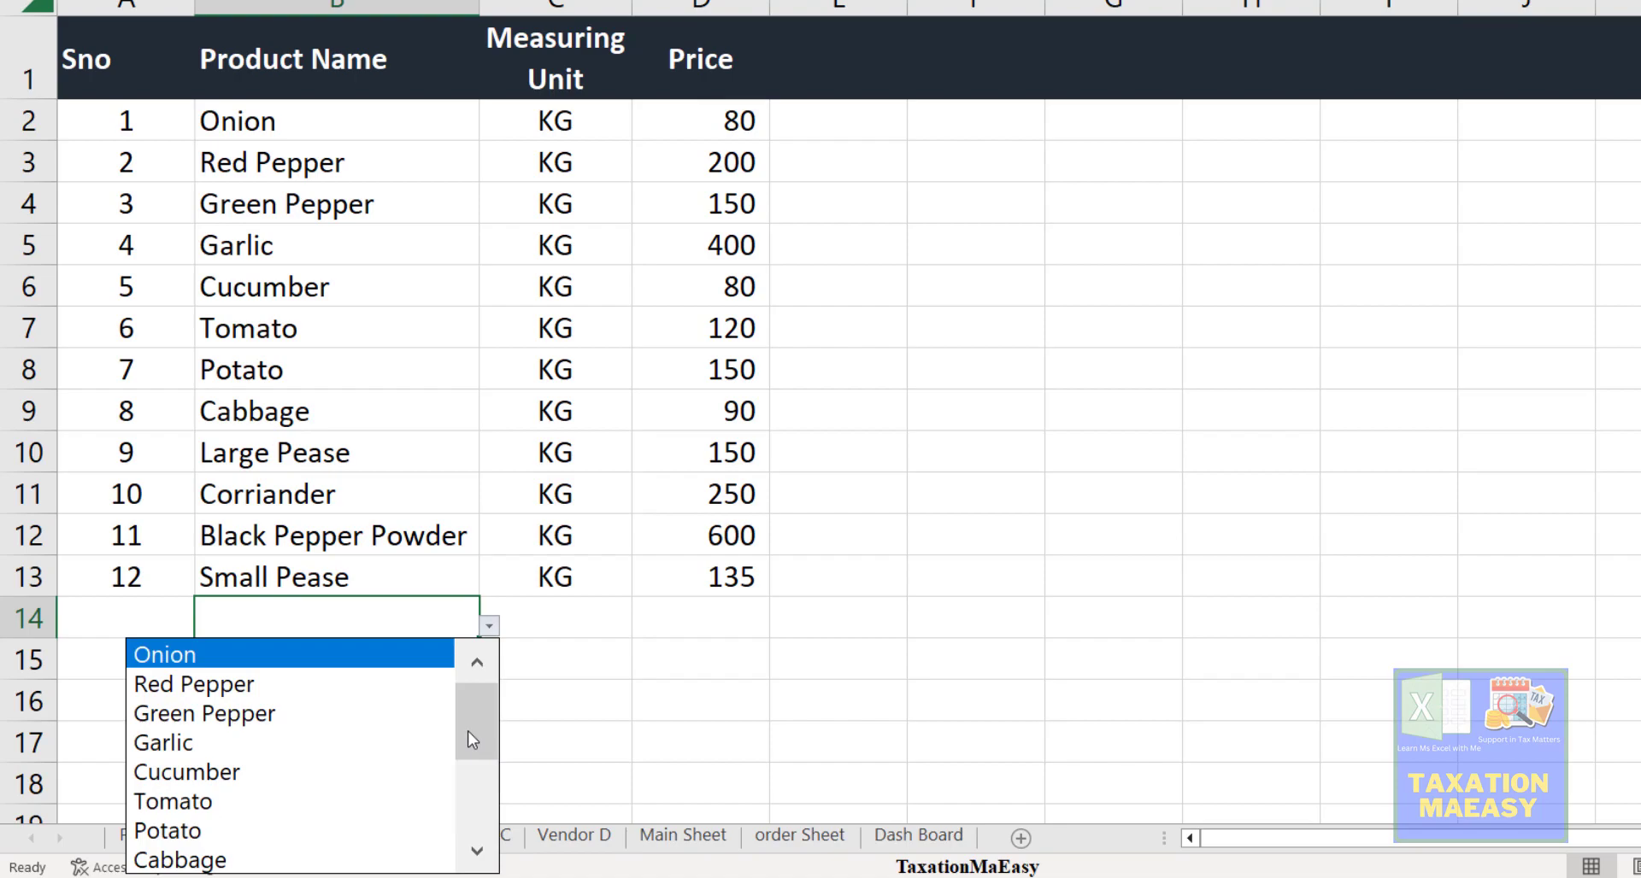
left_click_drag(474, 740, 475, 817)
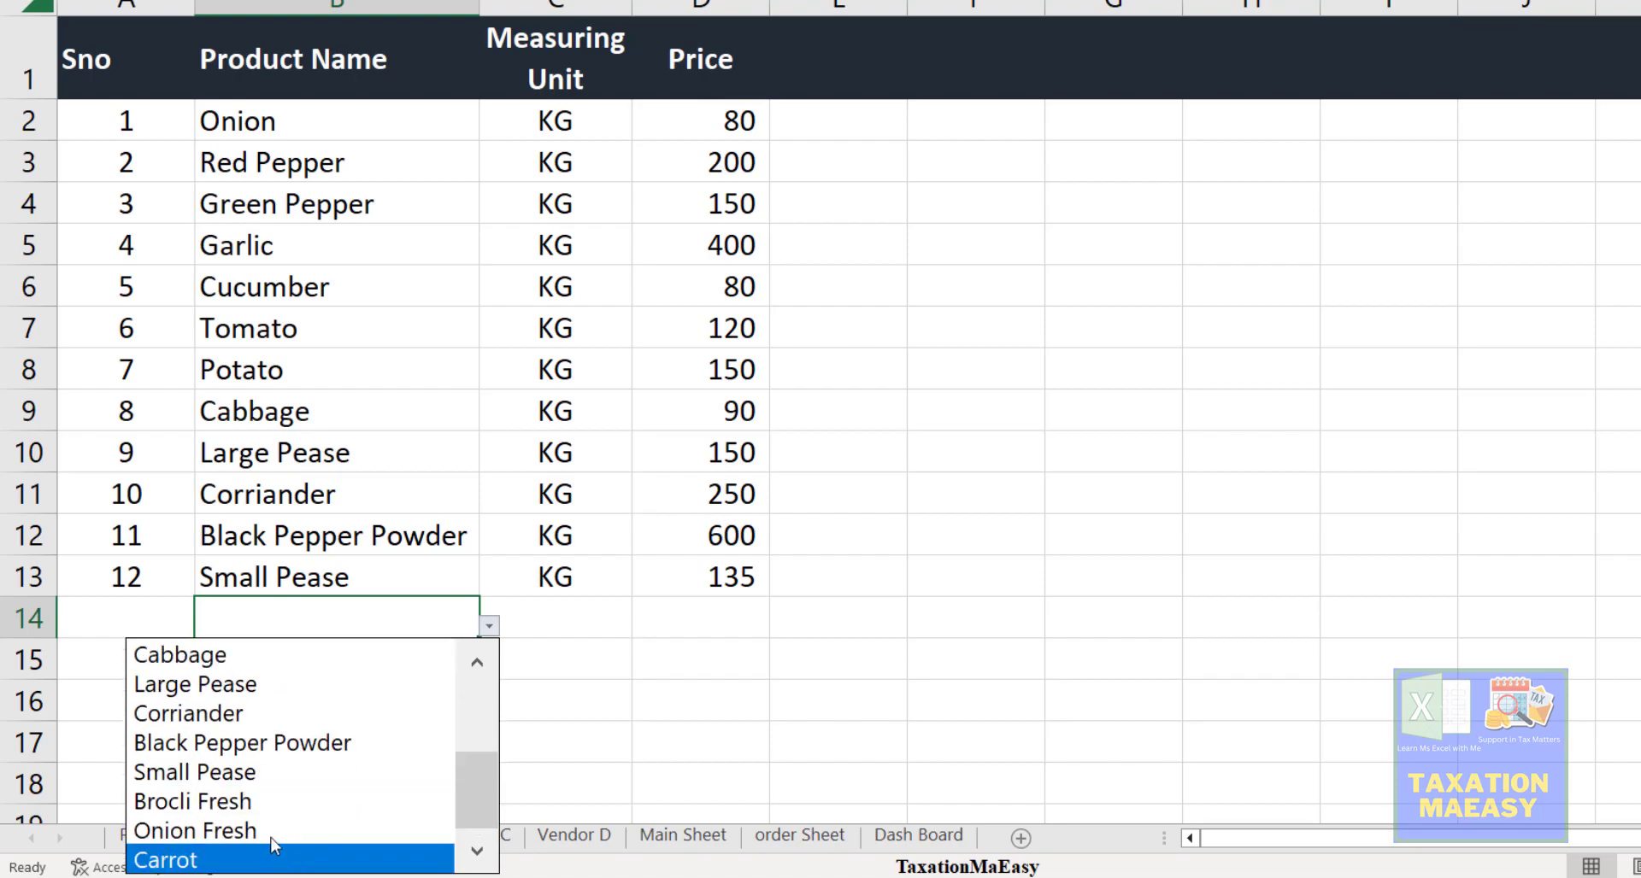
left_click(549, 671)
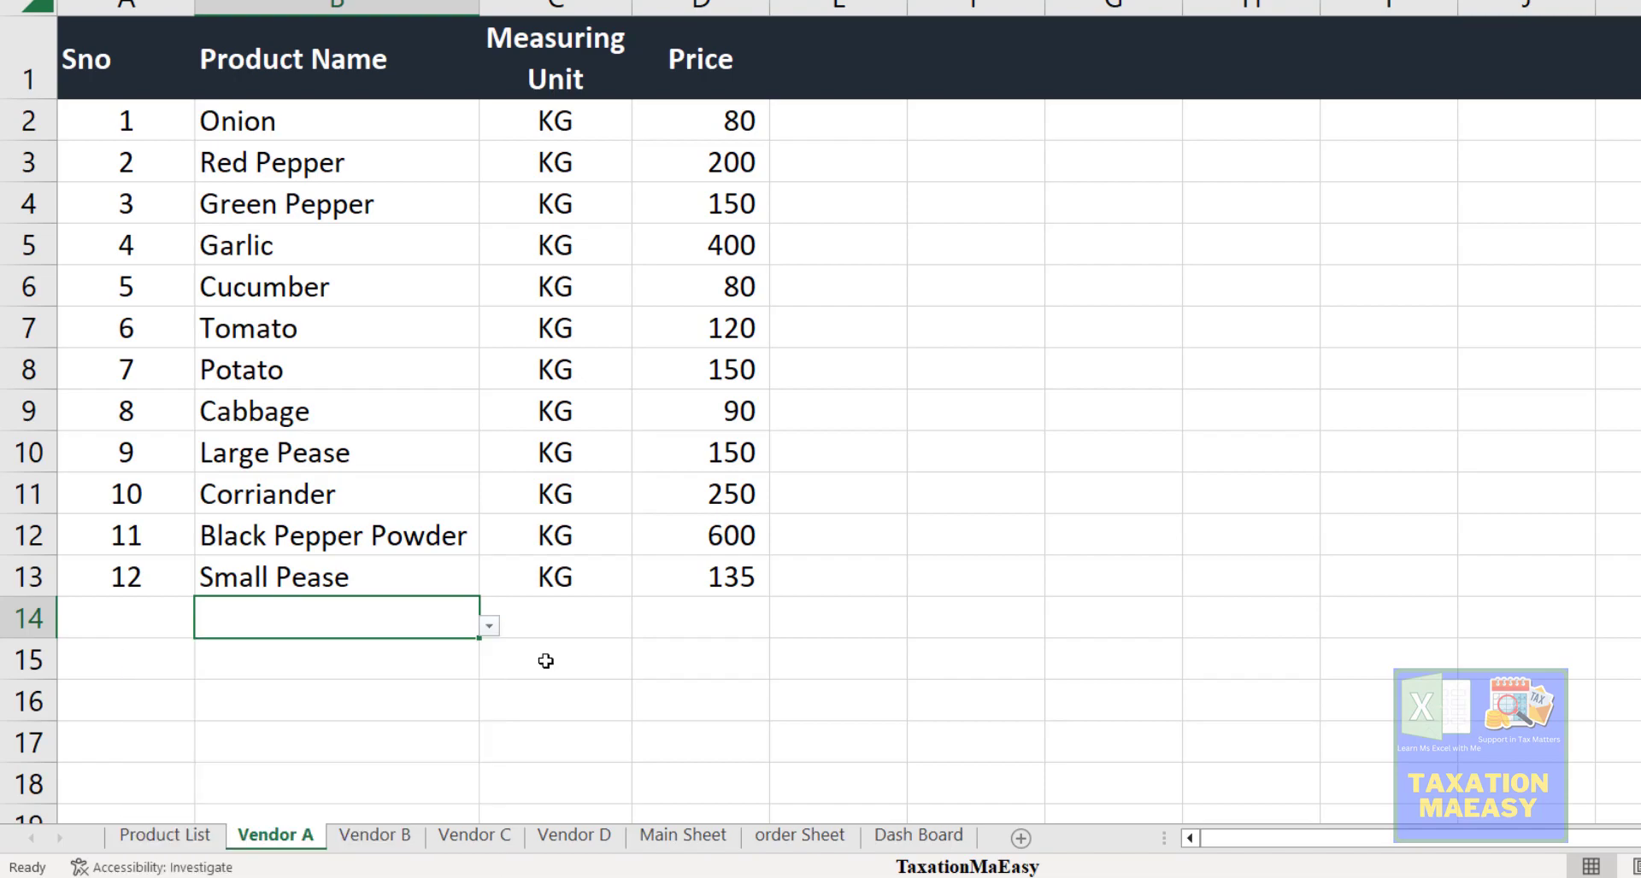
- Review the Price column in the Vendor A sheet and the price lists in the Vendor B, Vendor C and Vendor D sheets
left_click(729, 381)
left_click(719, 600)
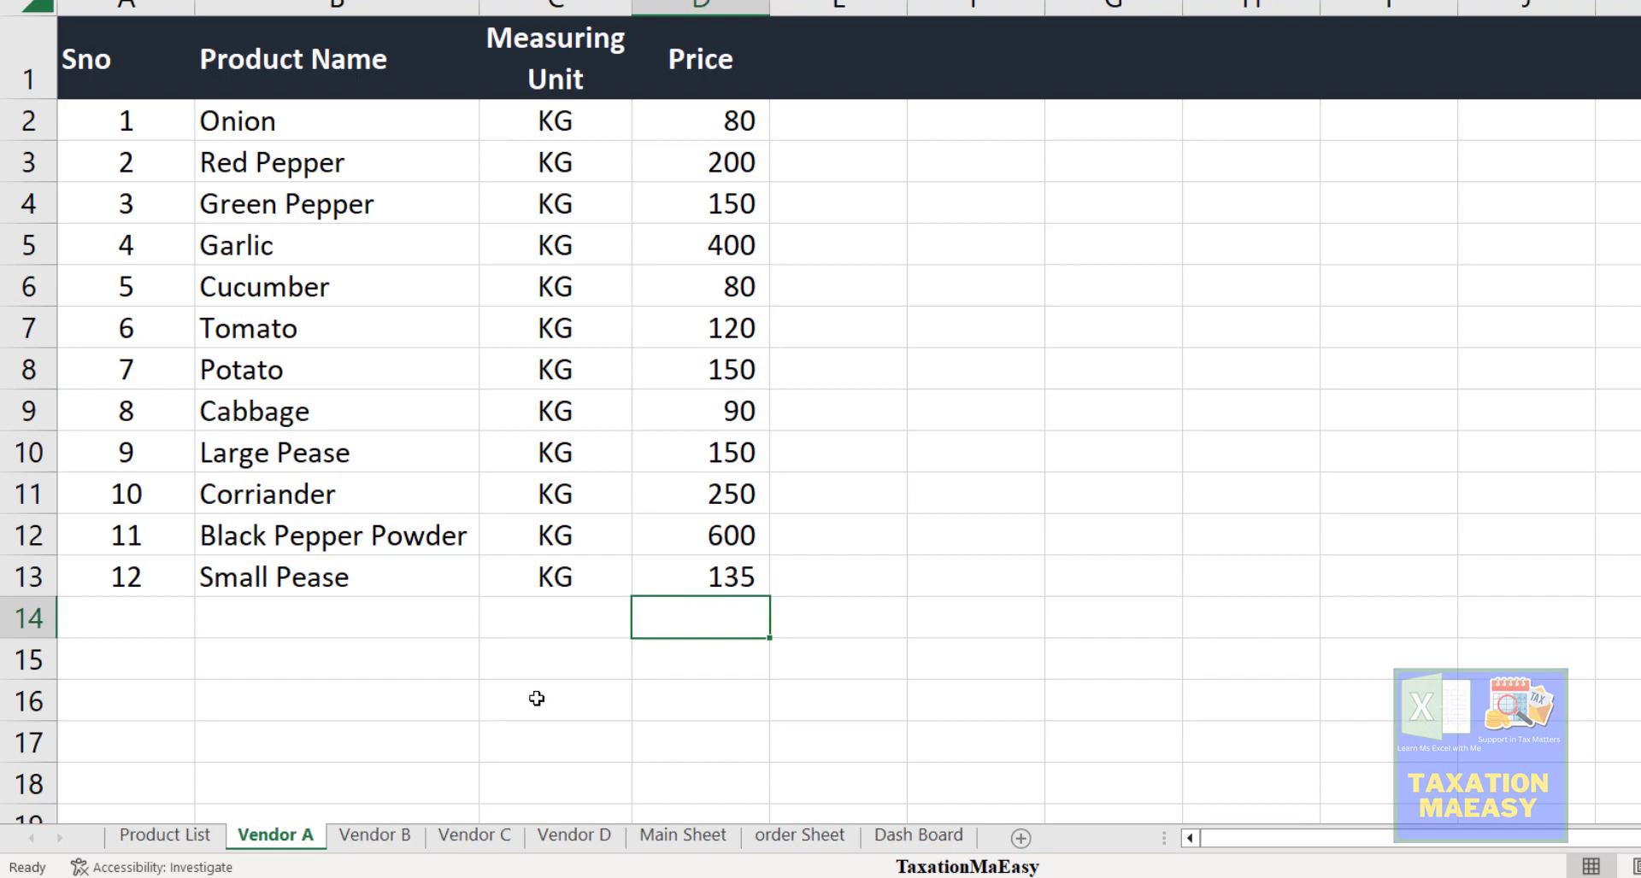
left_click(374, 841)
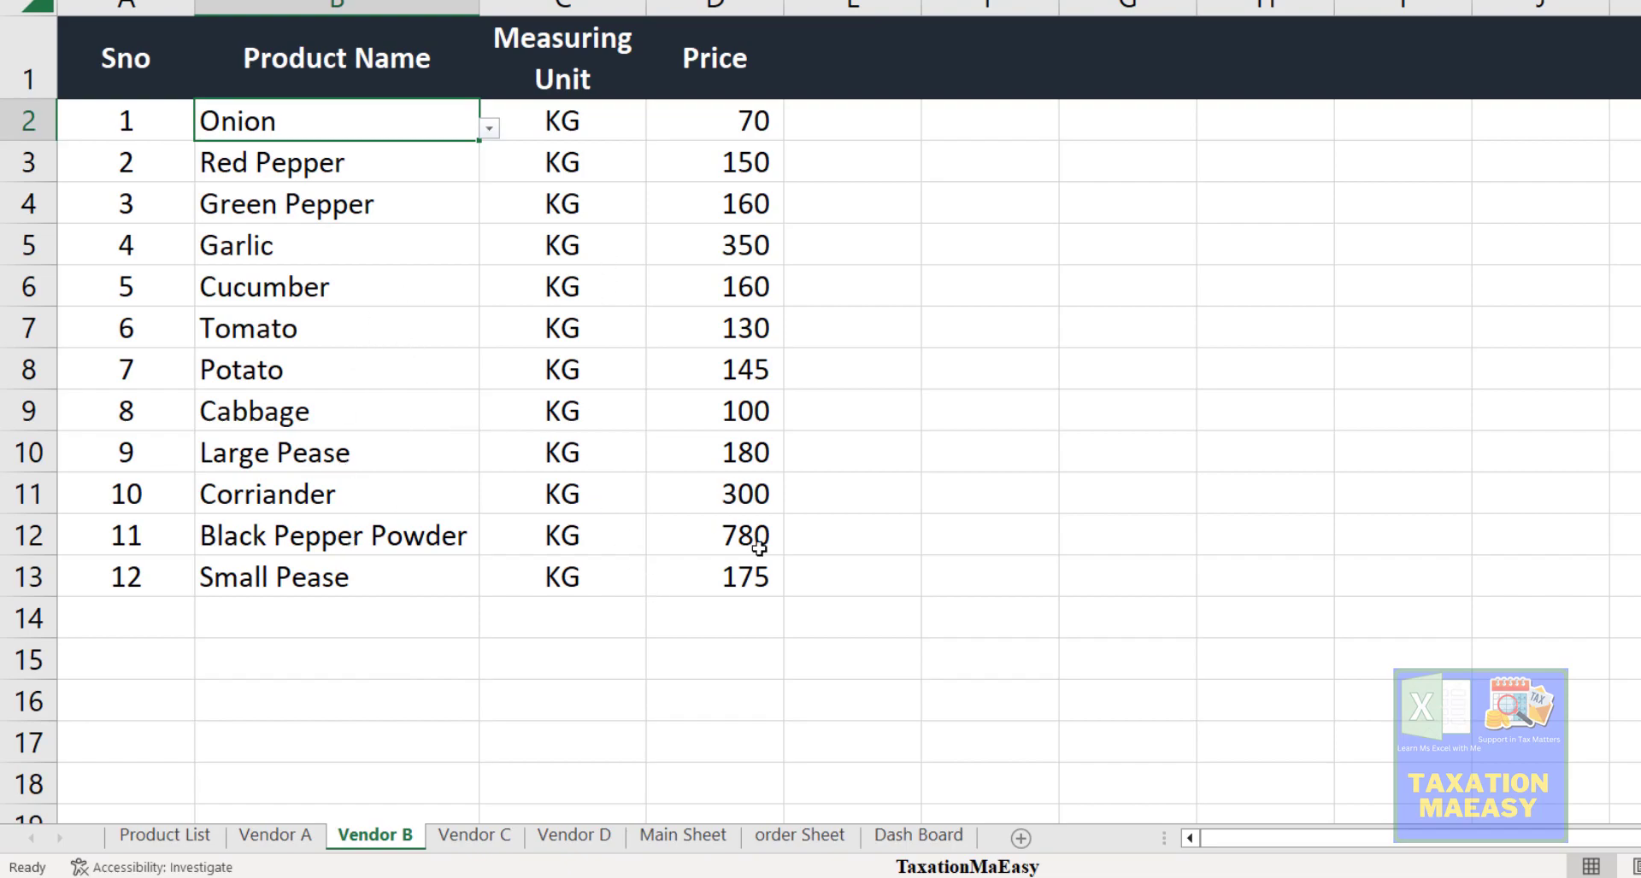
left_click(459, 834)
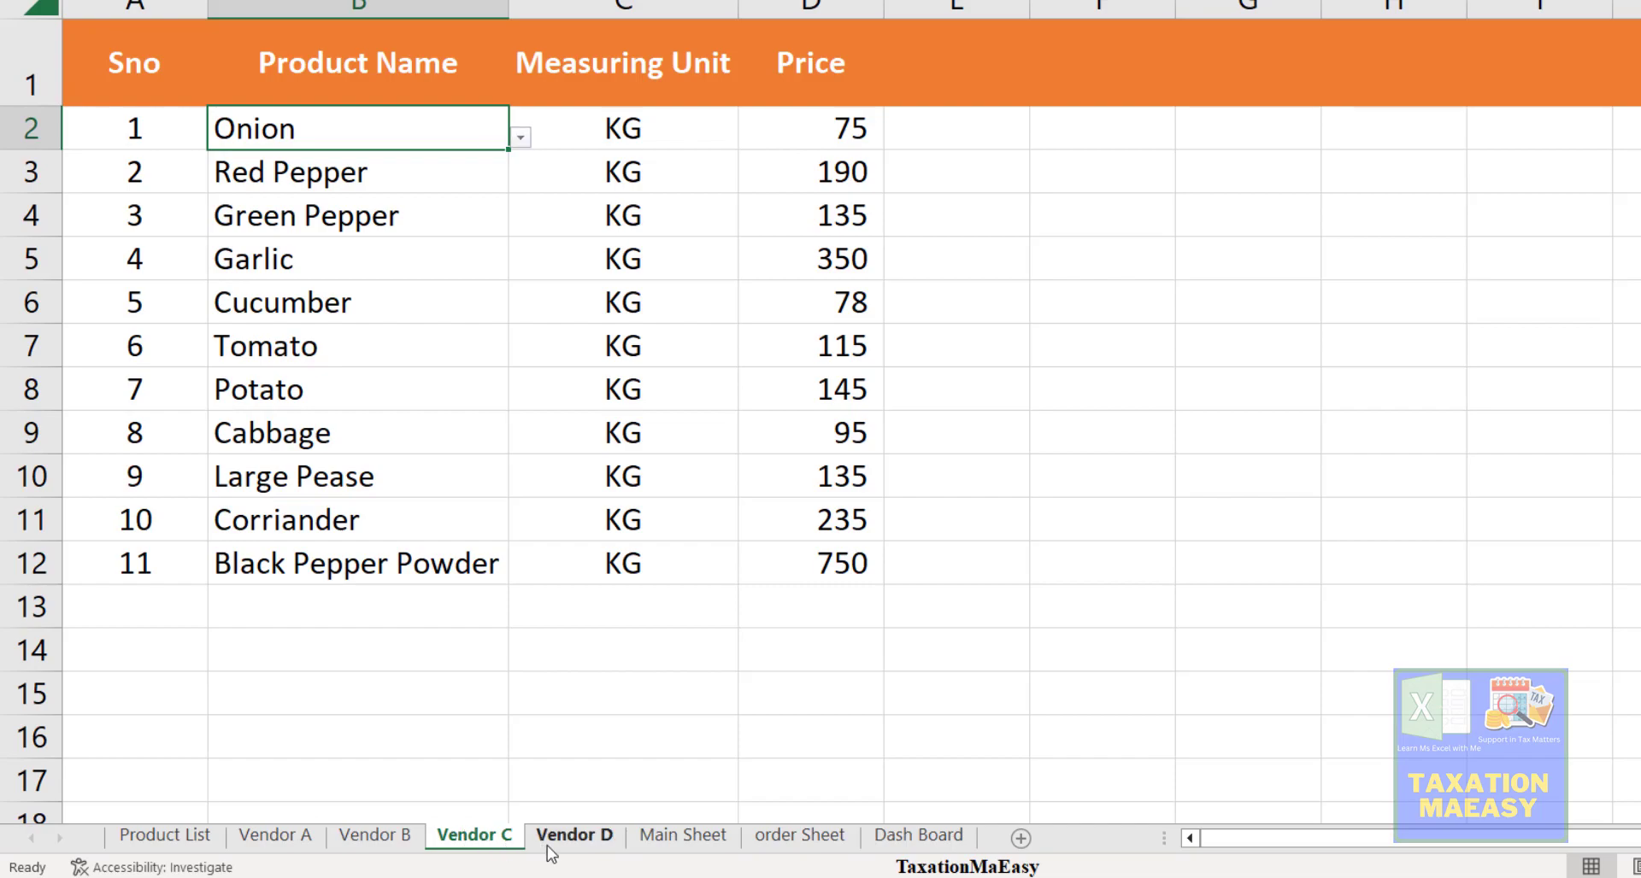
left_click(588, 837)
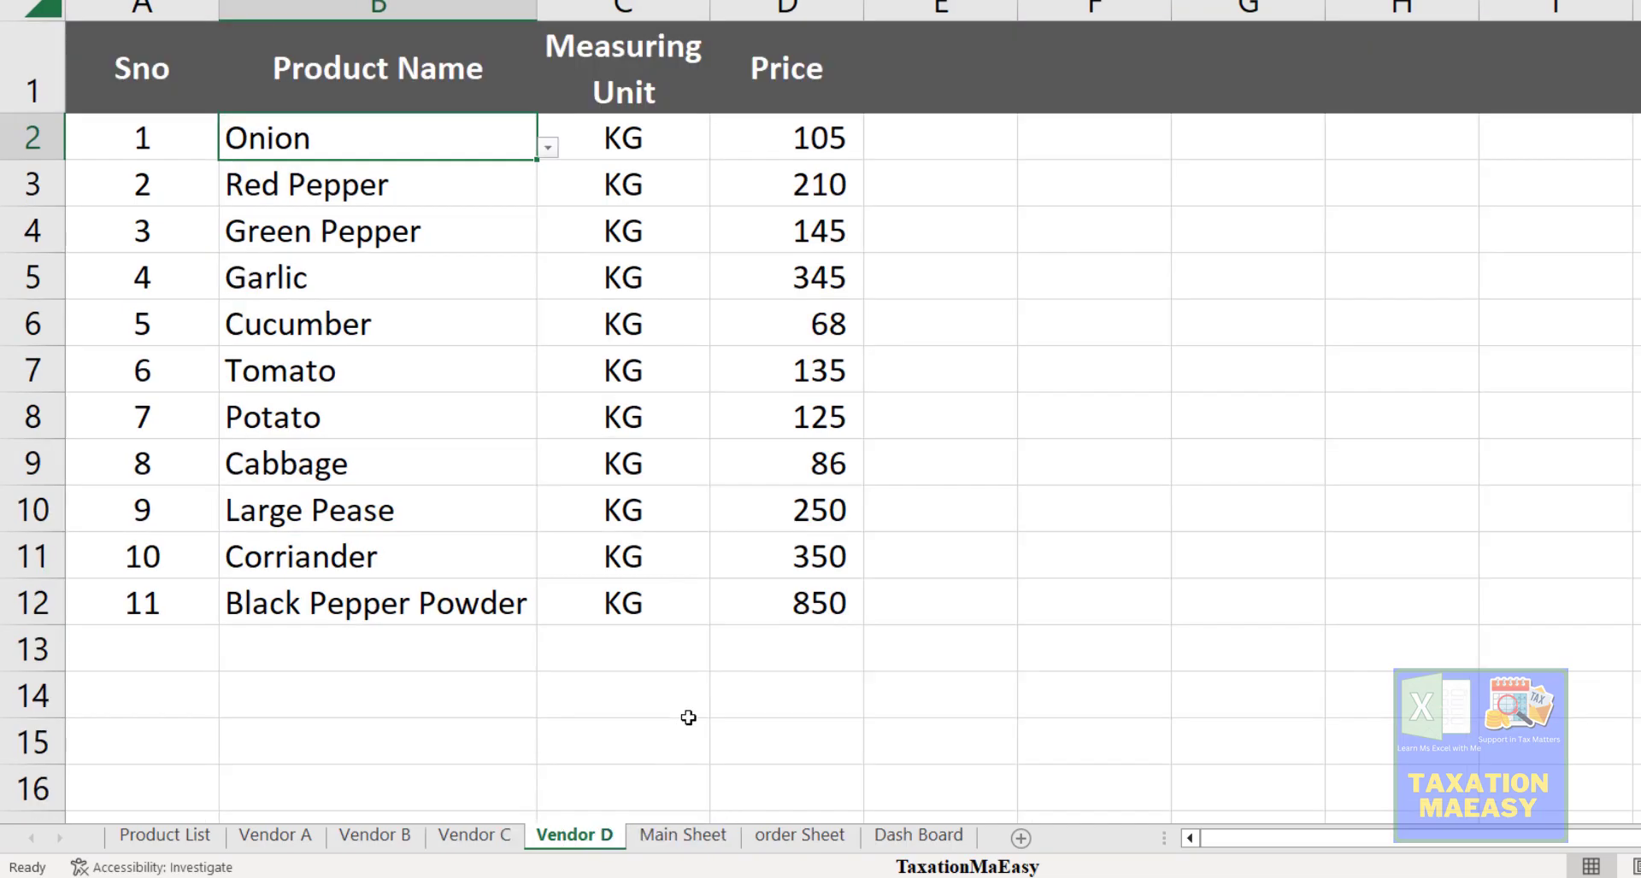
- Examine how the Main Sheet lays out products, Vendor A to Vendor D prices and the Lowest Price By Vendor column
left_click(683, 836)
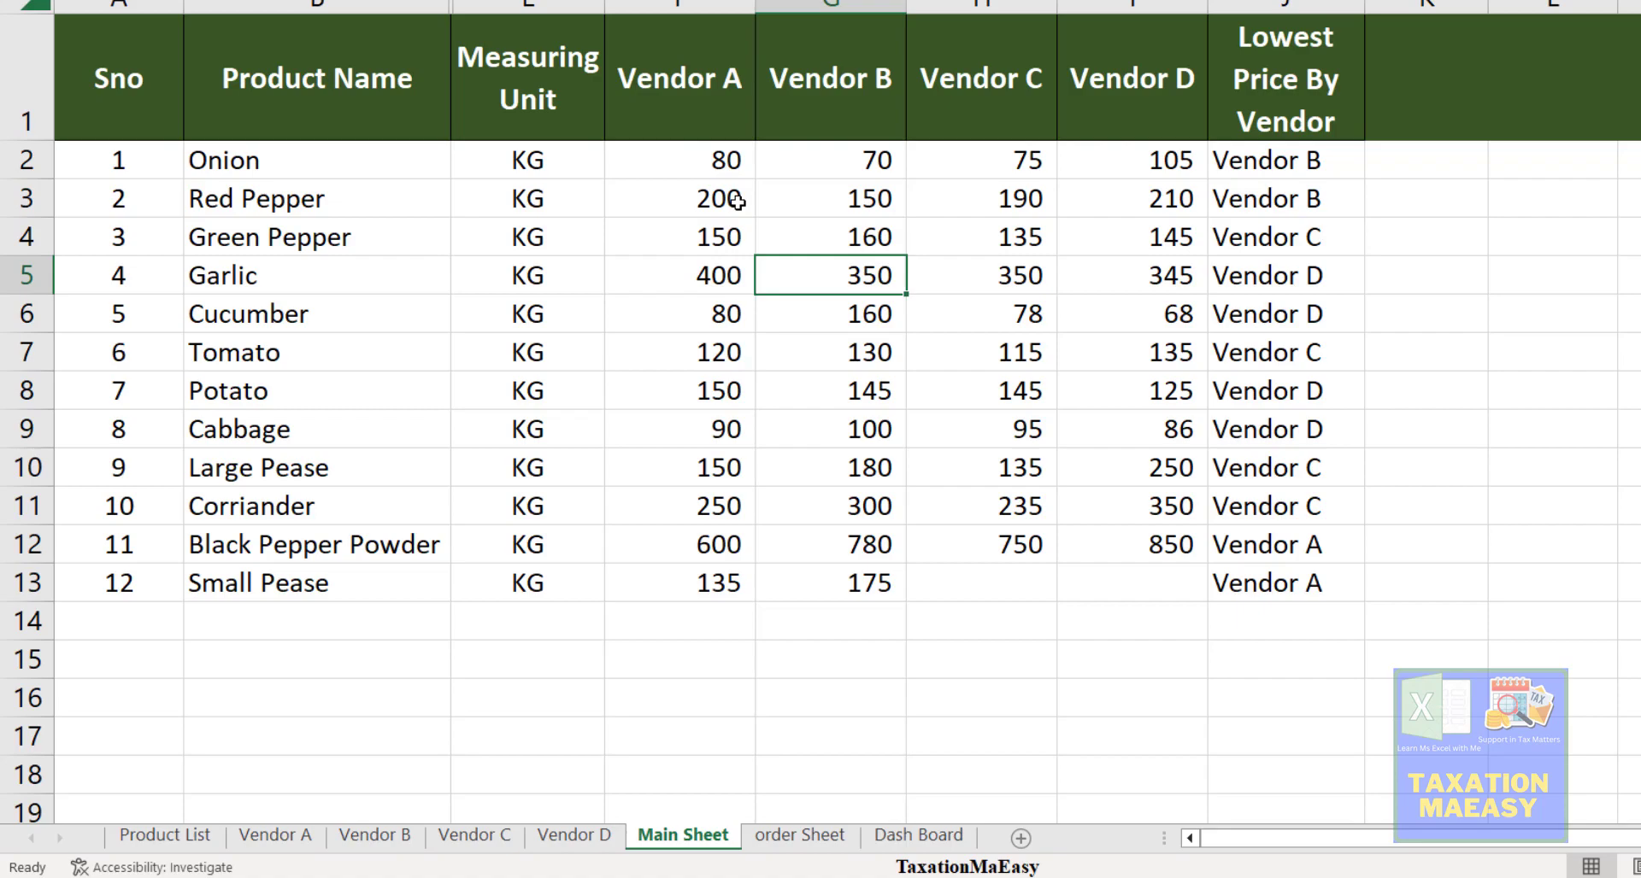
left_click(701, 157)
left_click(339, 163)
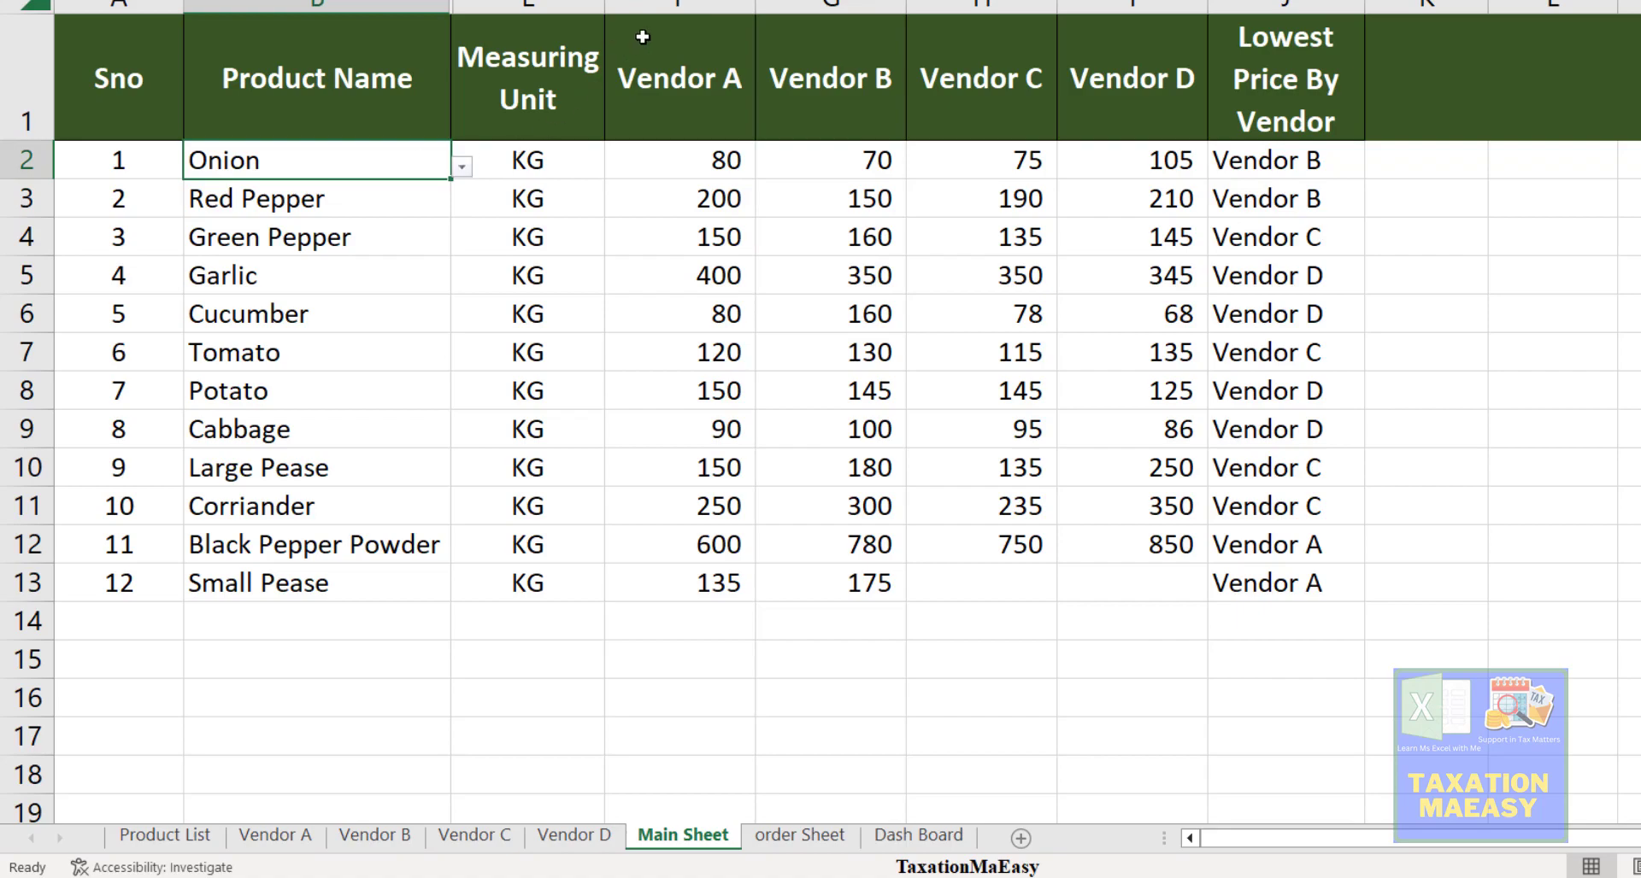
left_click(680, 77)
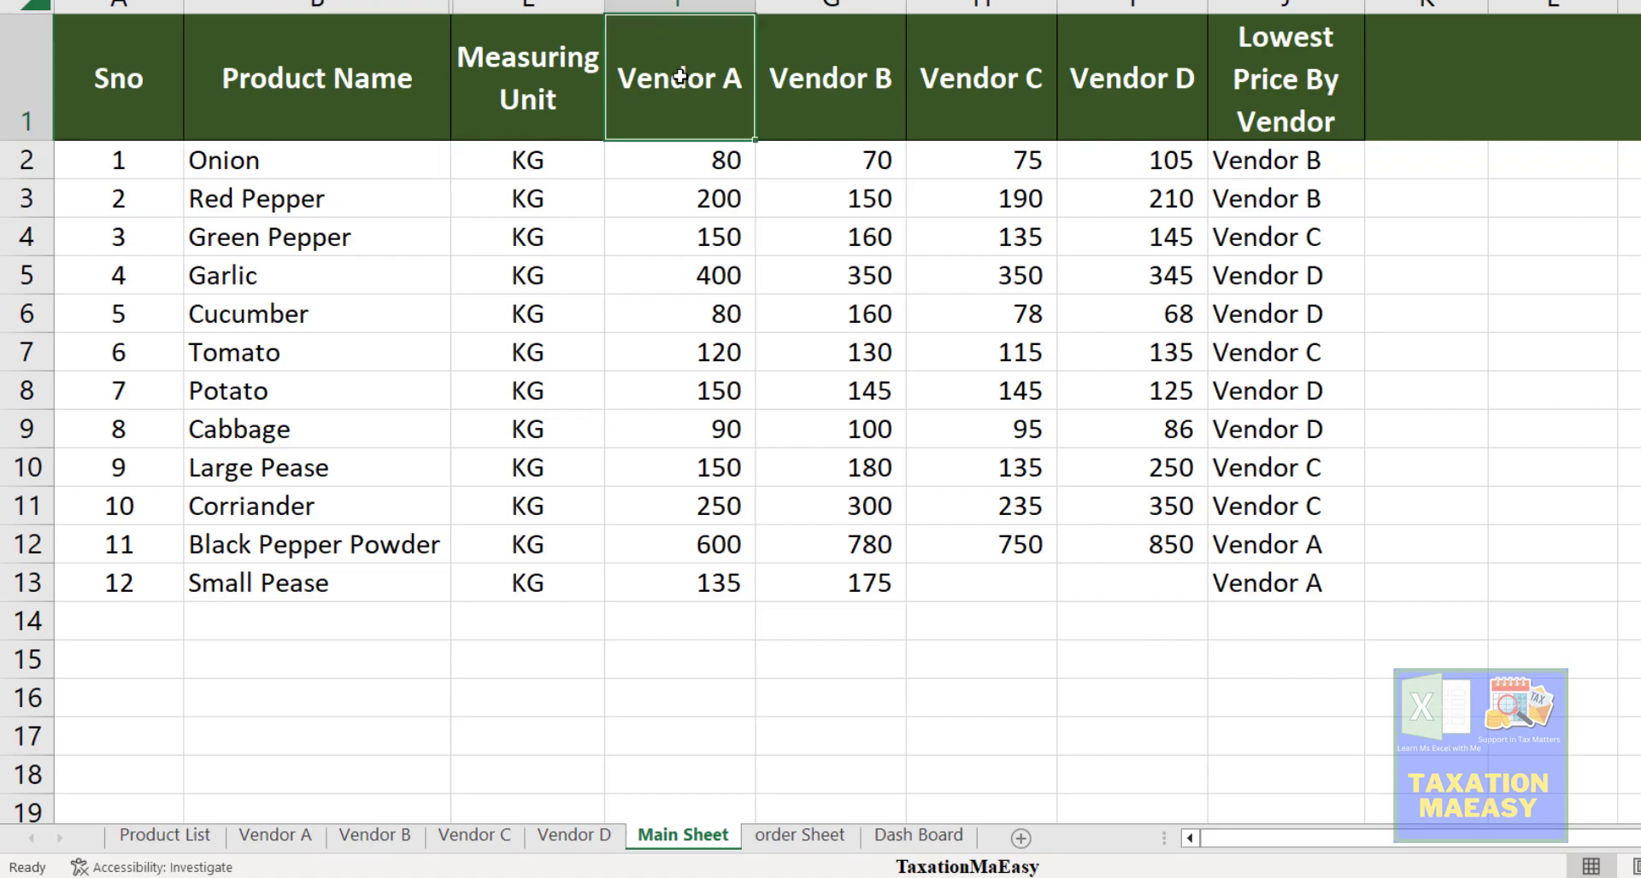
left_click(864, 103)
left_click(1008, 72)
left_click(1114, 77)
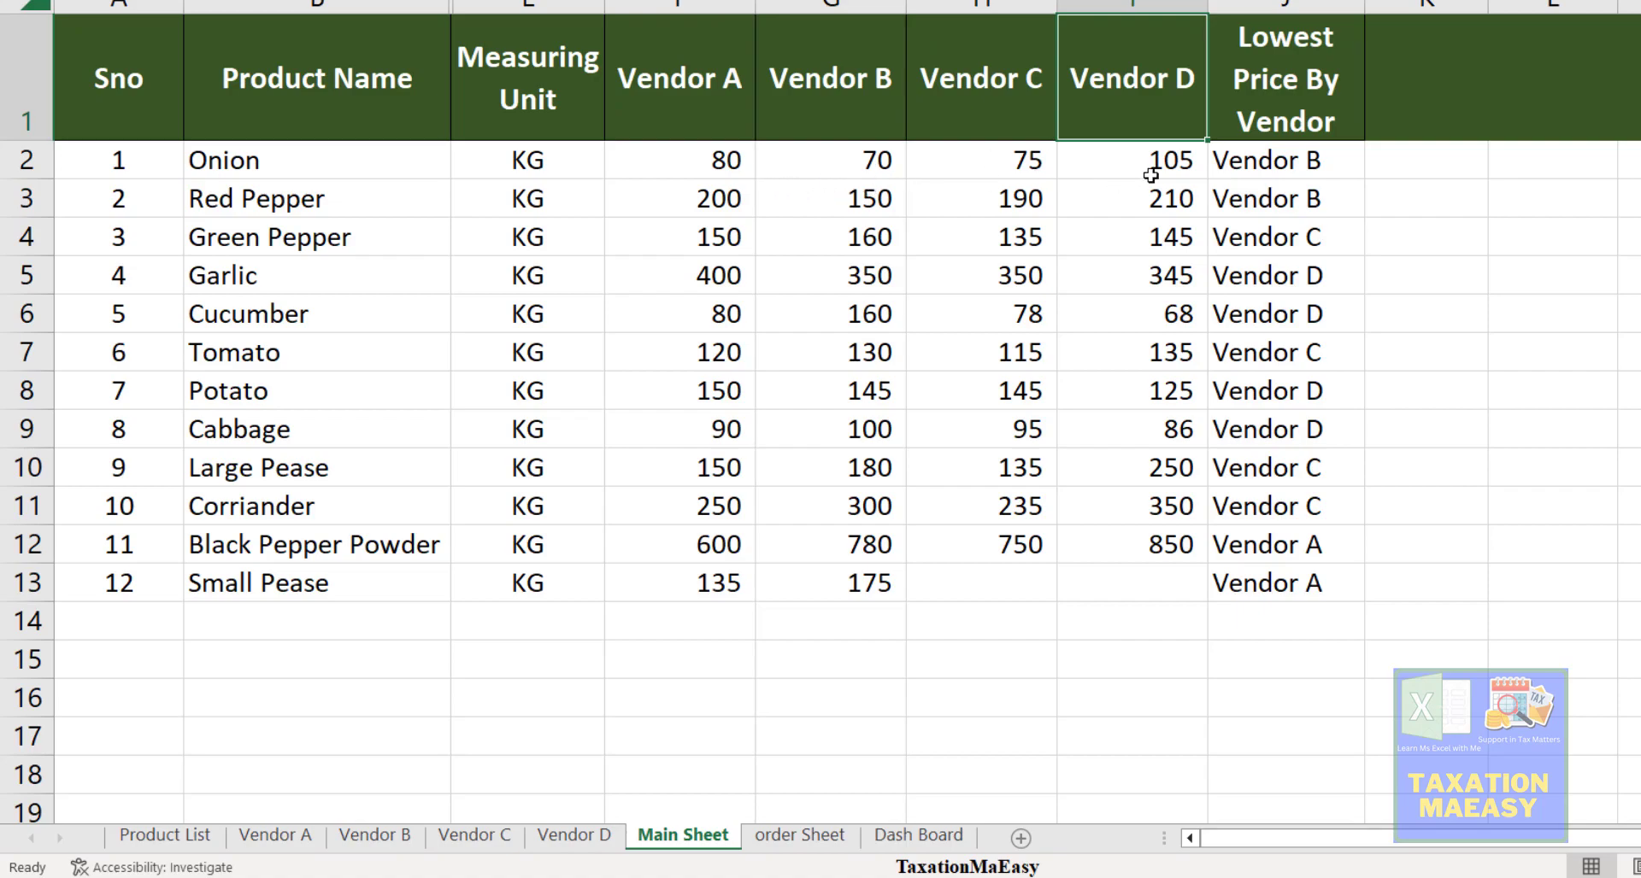
left_click(1253, 164)
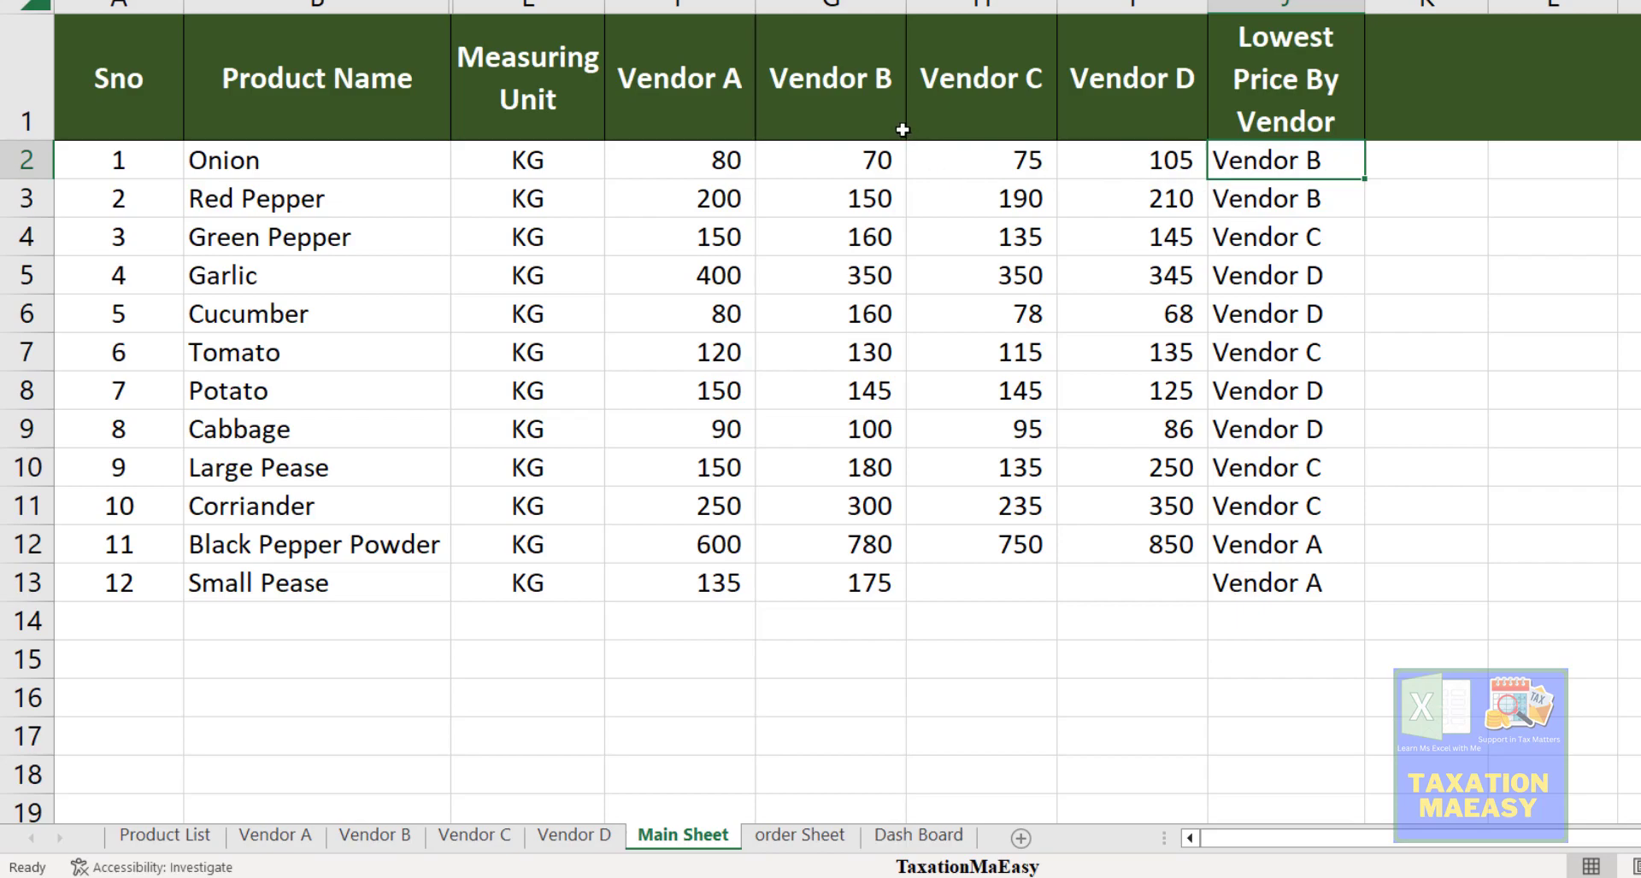
- Compare the four vendors' Onion prices with the Onion entry in the Lowest Price By Vendor column
left_click(842, 92)
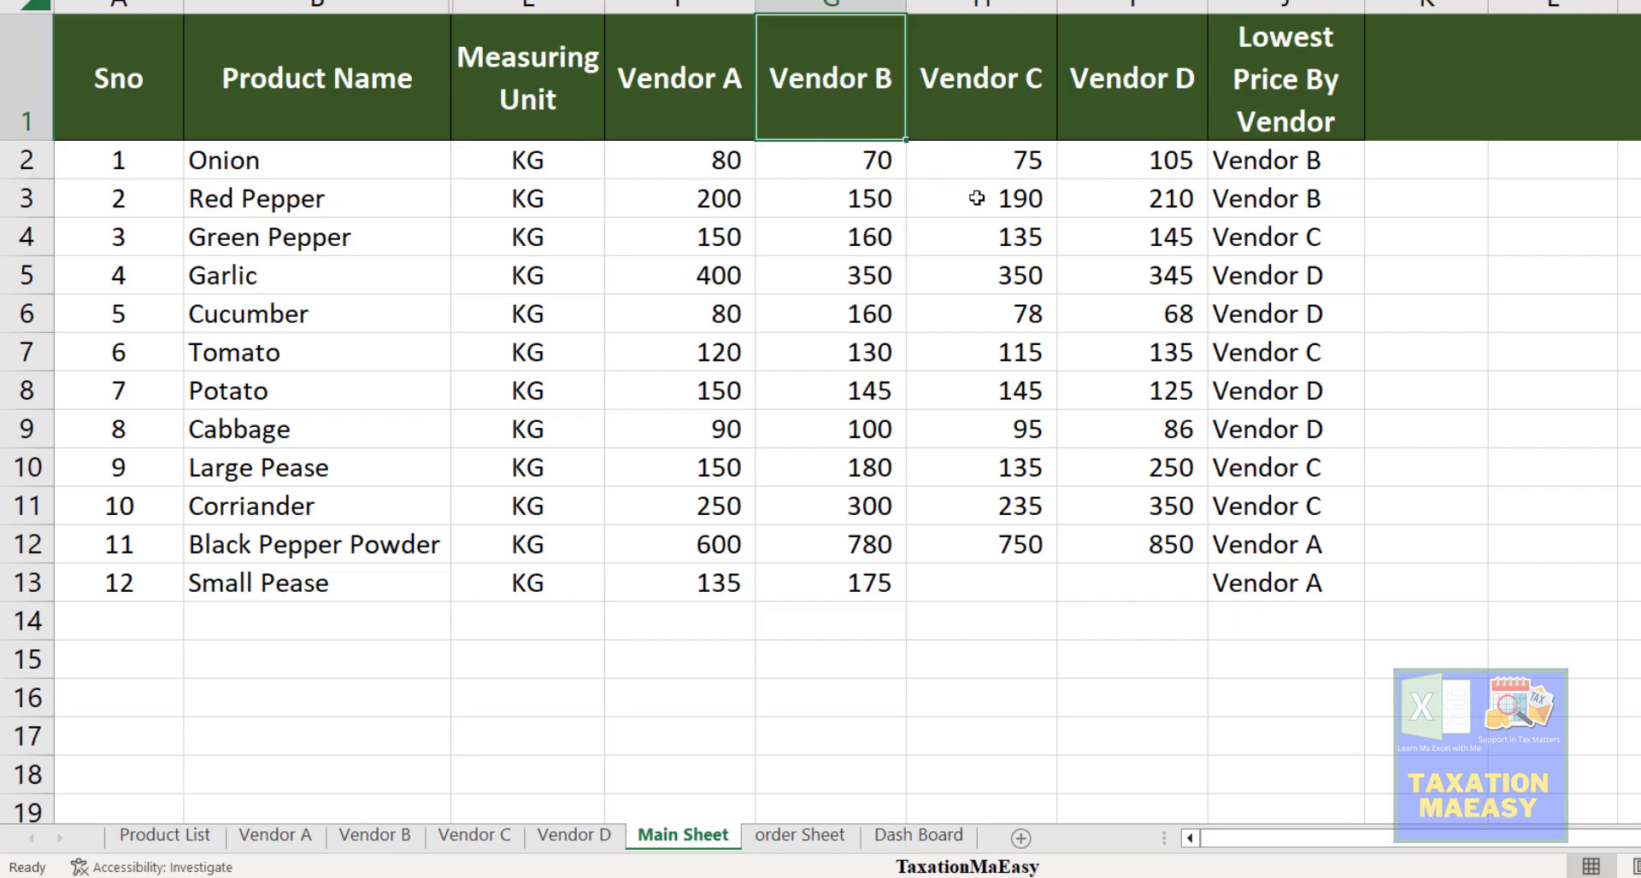
left_click(871, 148)
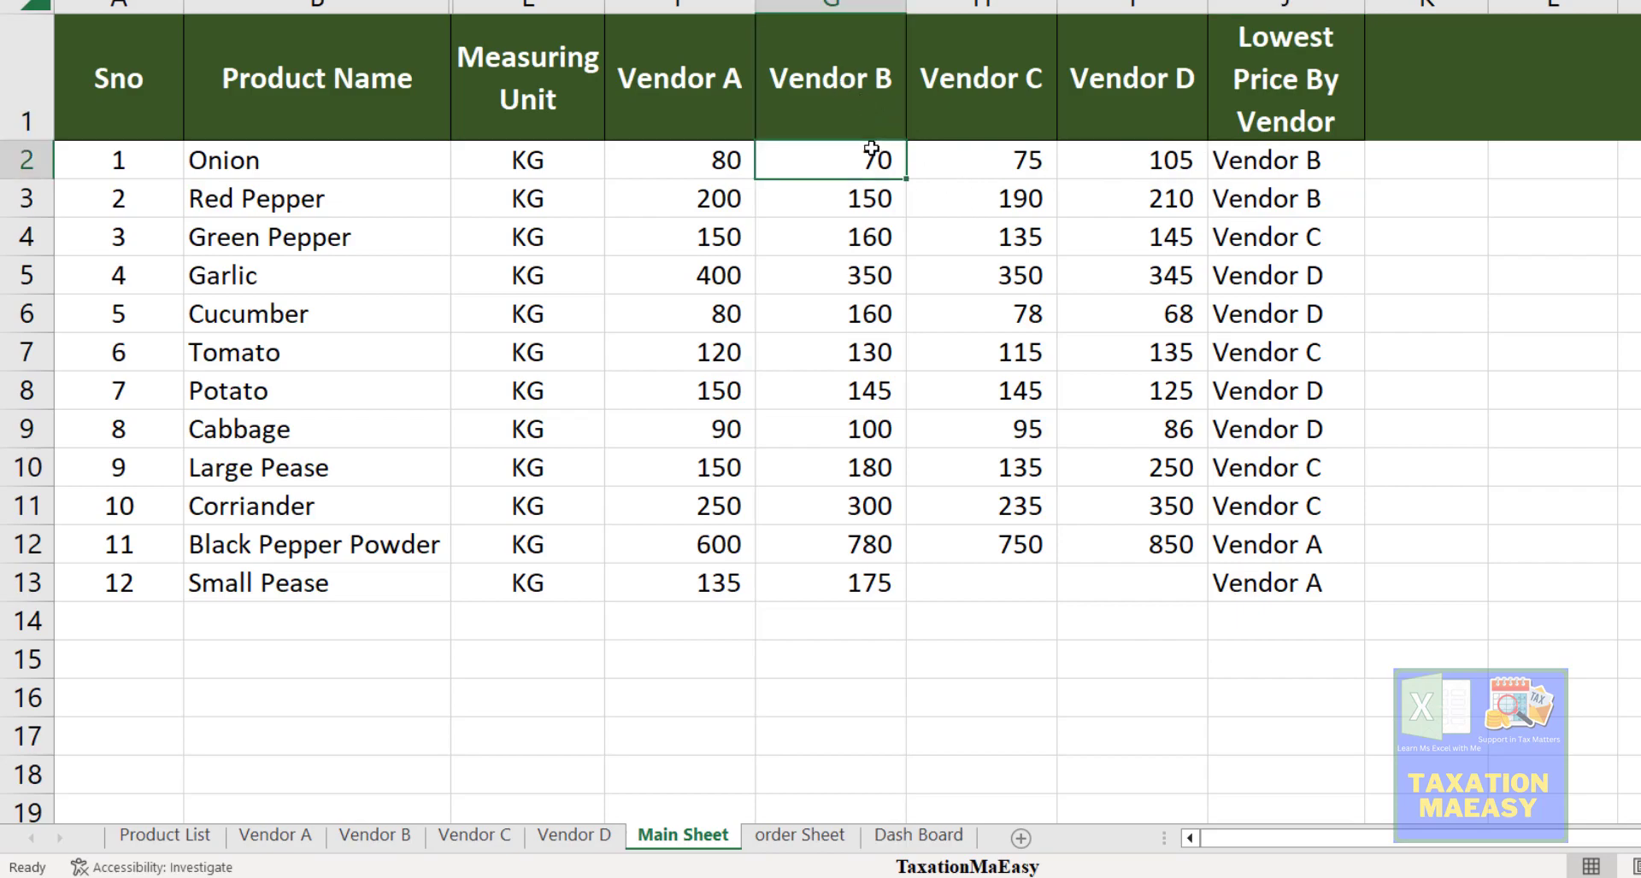
left_click(712, 168)
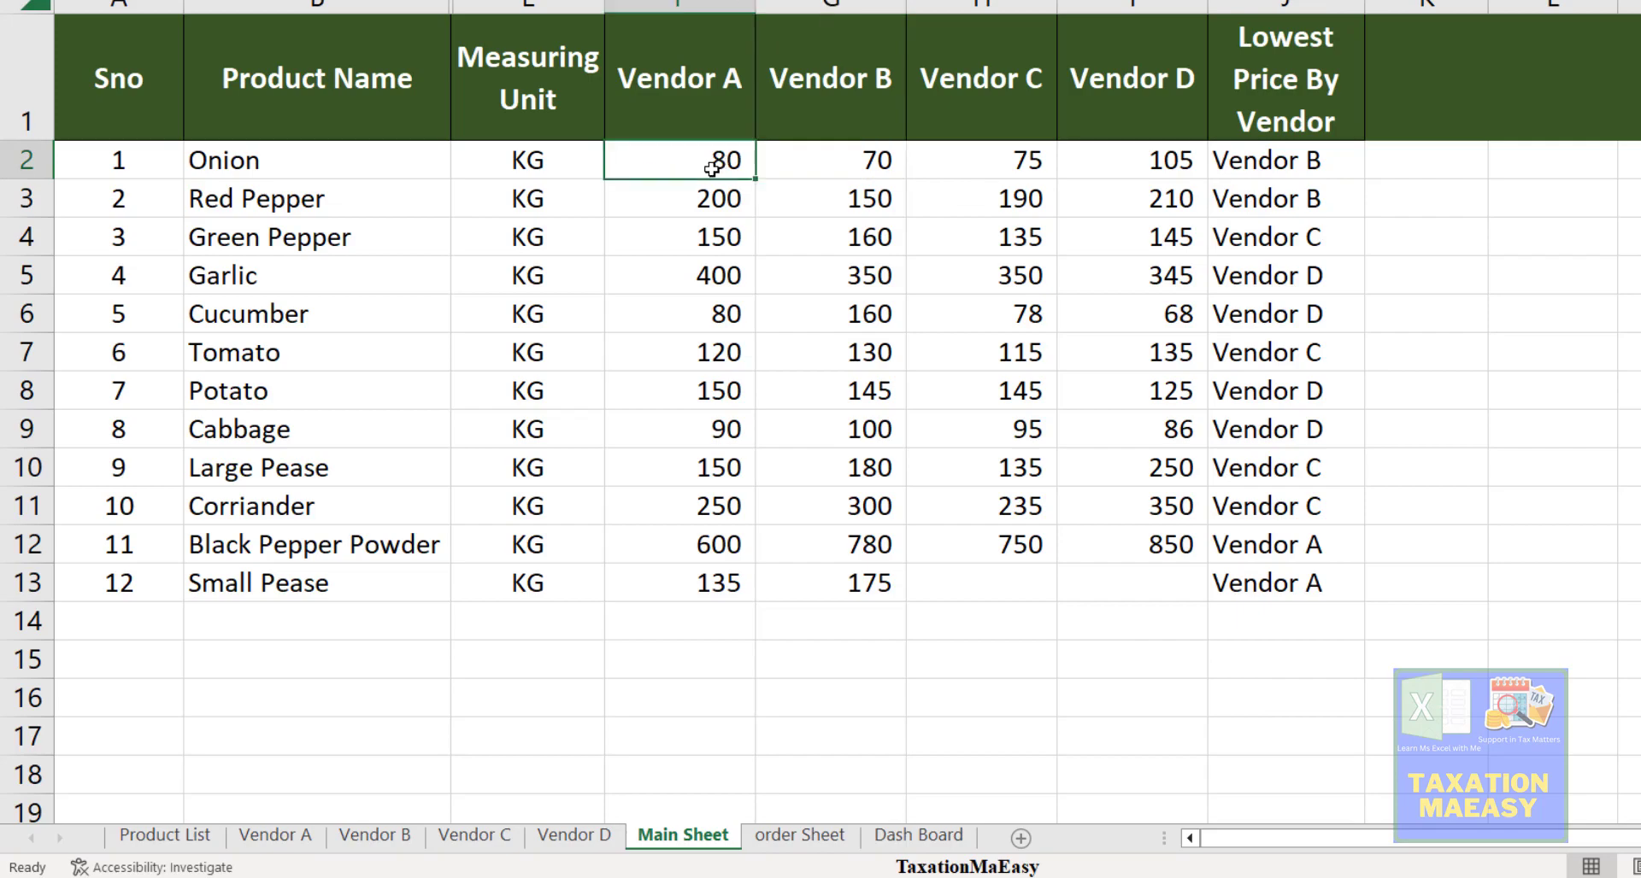
left_click(875, 167)
left_click(1003, 162)
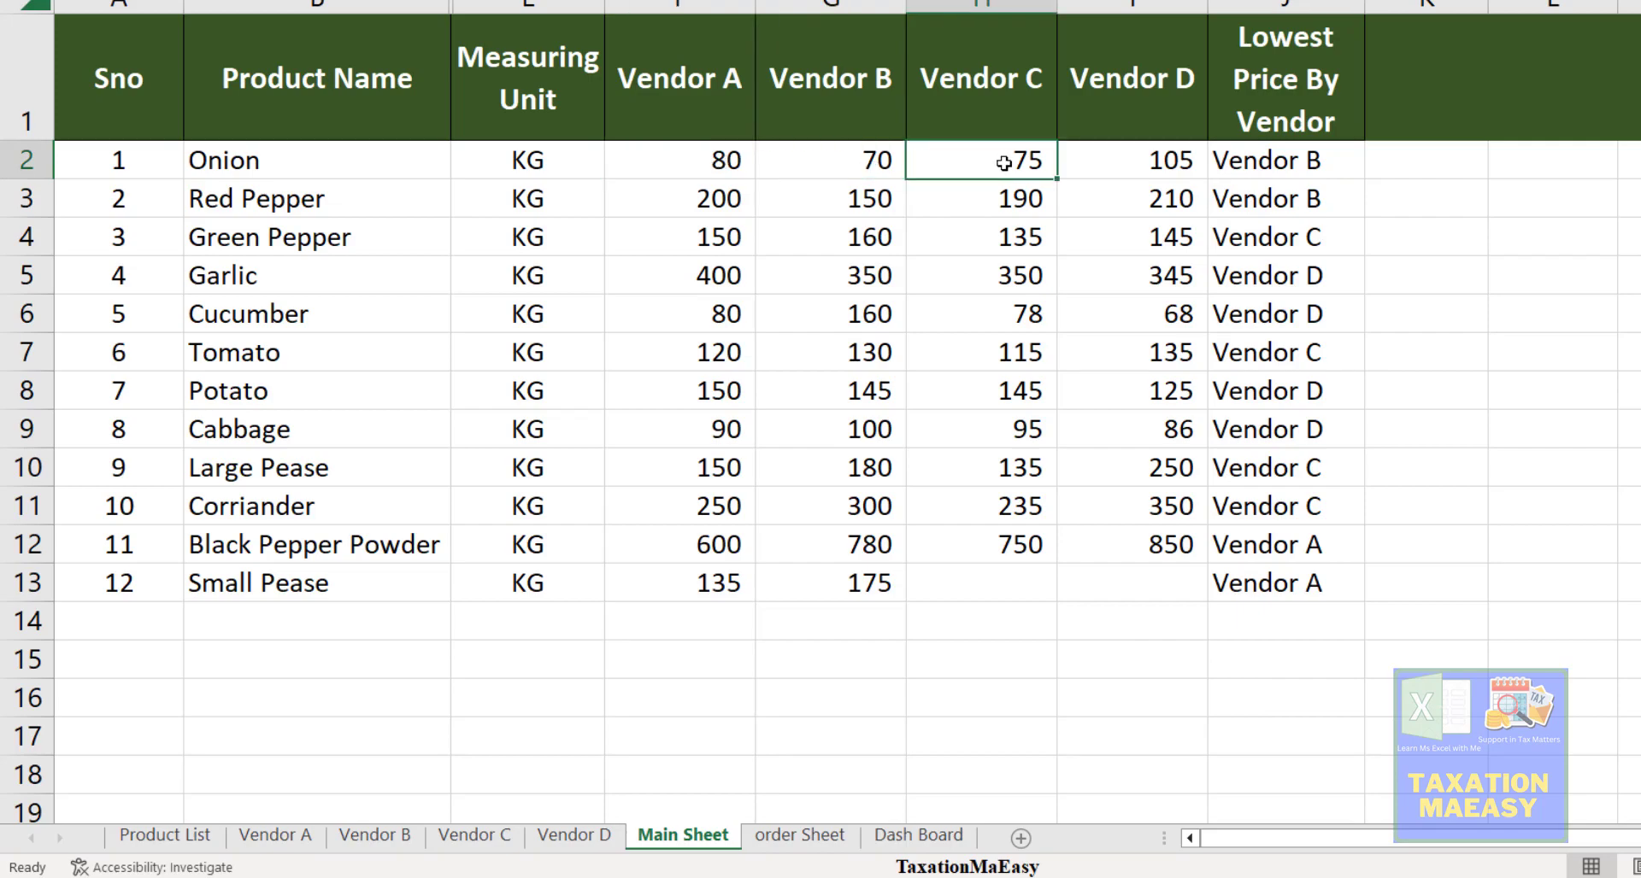
left_click(1164, 164)
left_click(875, 162)
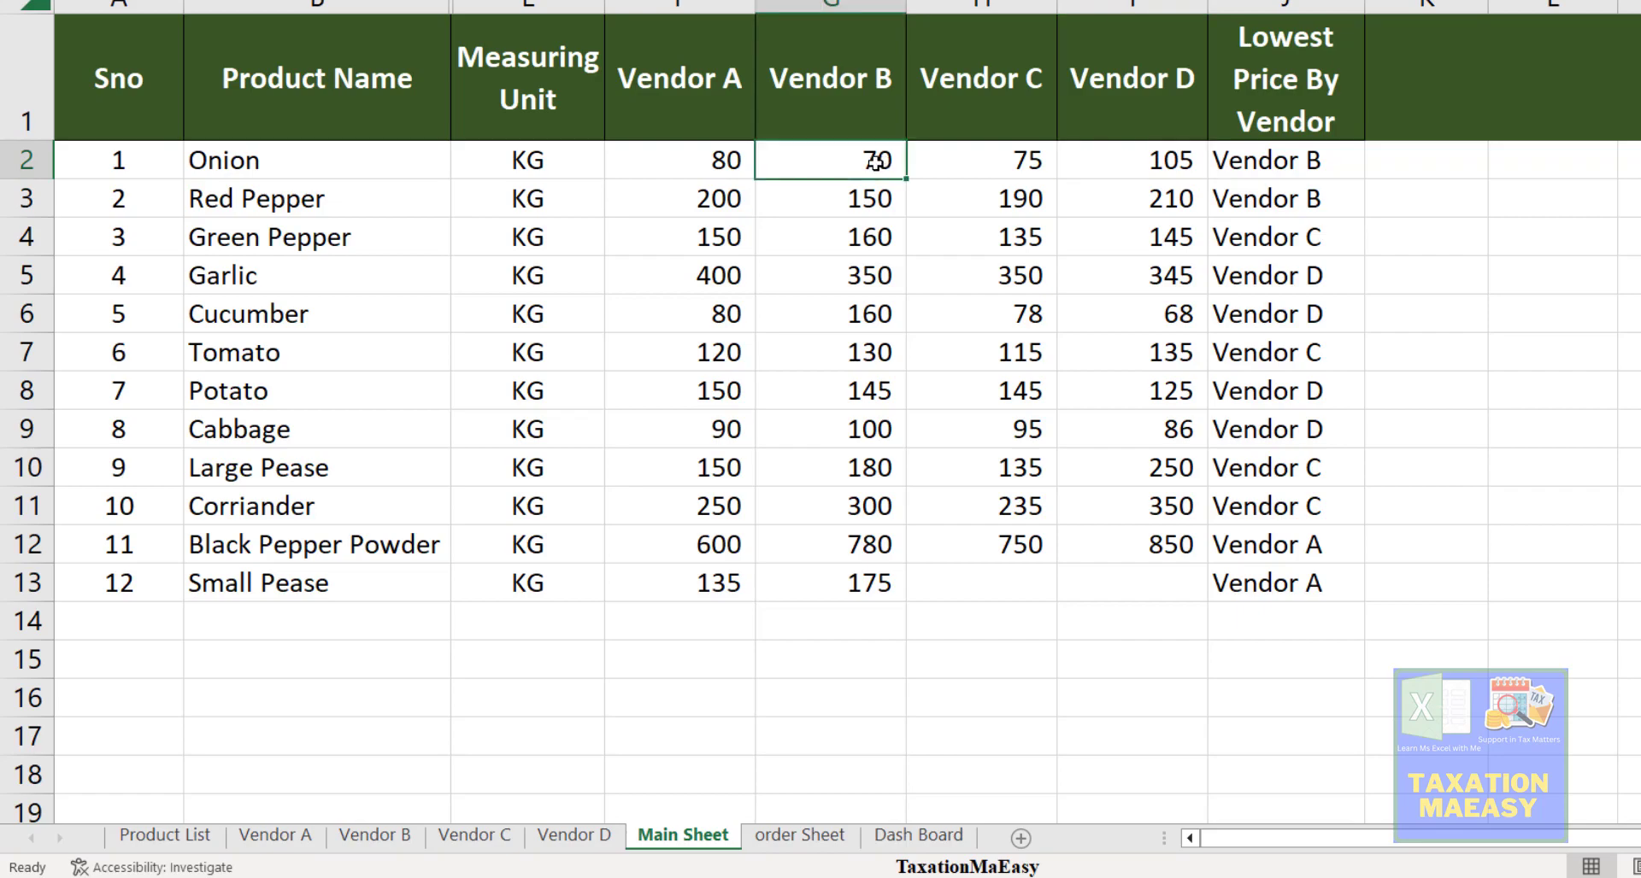
left_click(1277, 165)
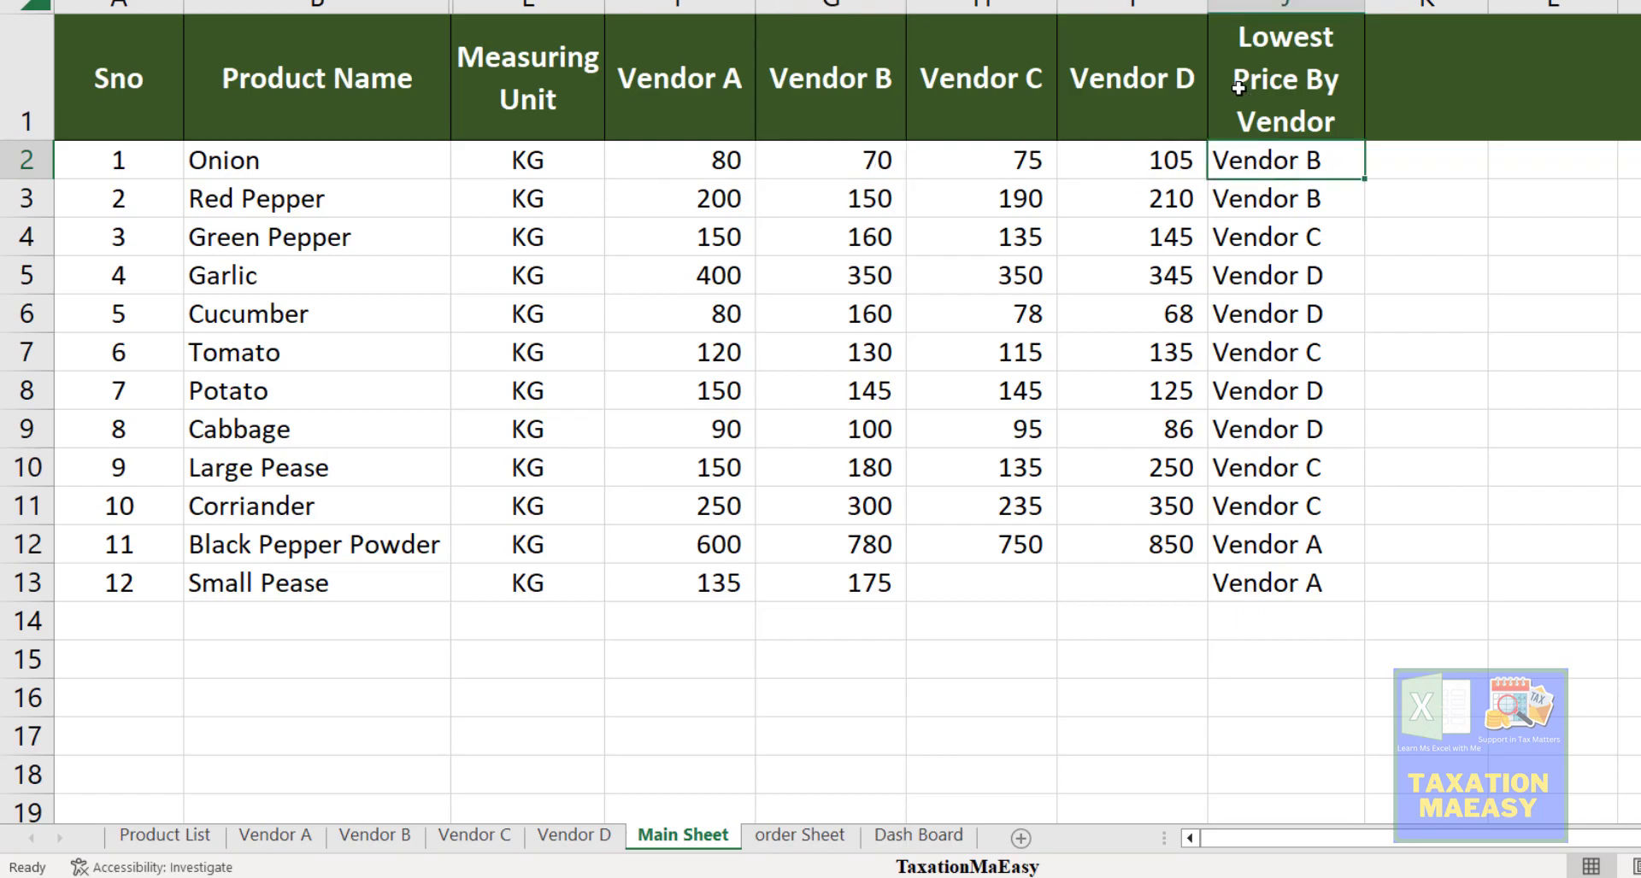
- Check the lowest-price vendor for Red Pepper and Large Pease, and the Vendor C and Vendor D prices for Small Pease
left_click(1261, 209)
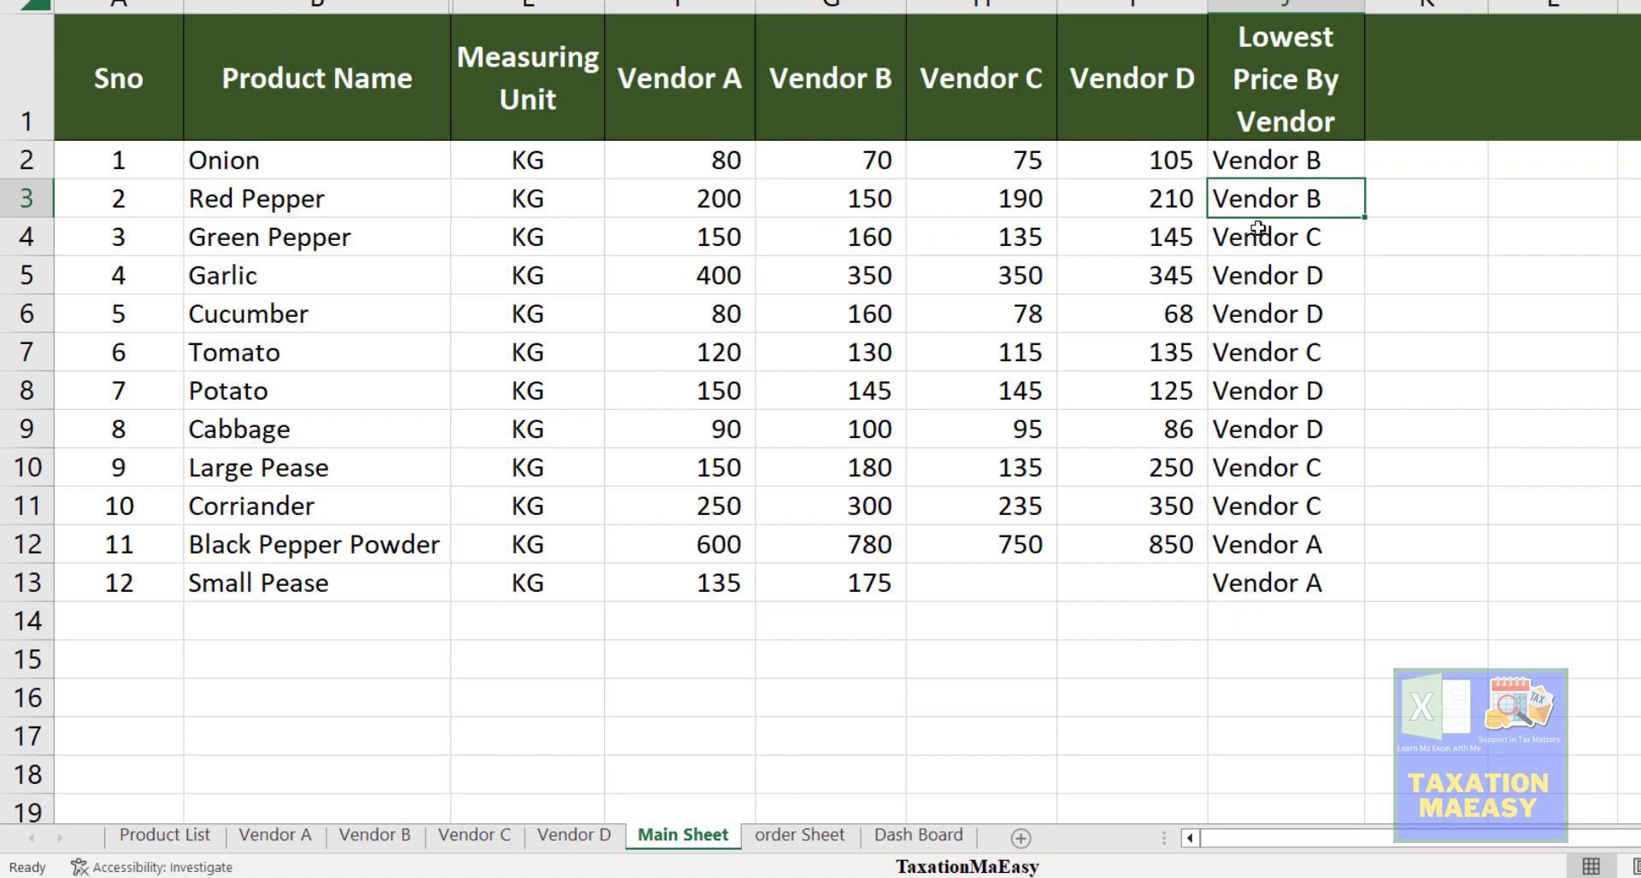
left_click(1262, 462)
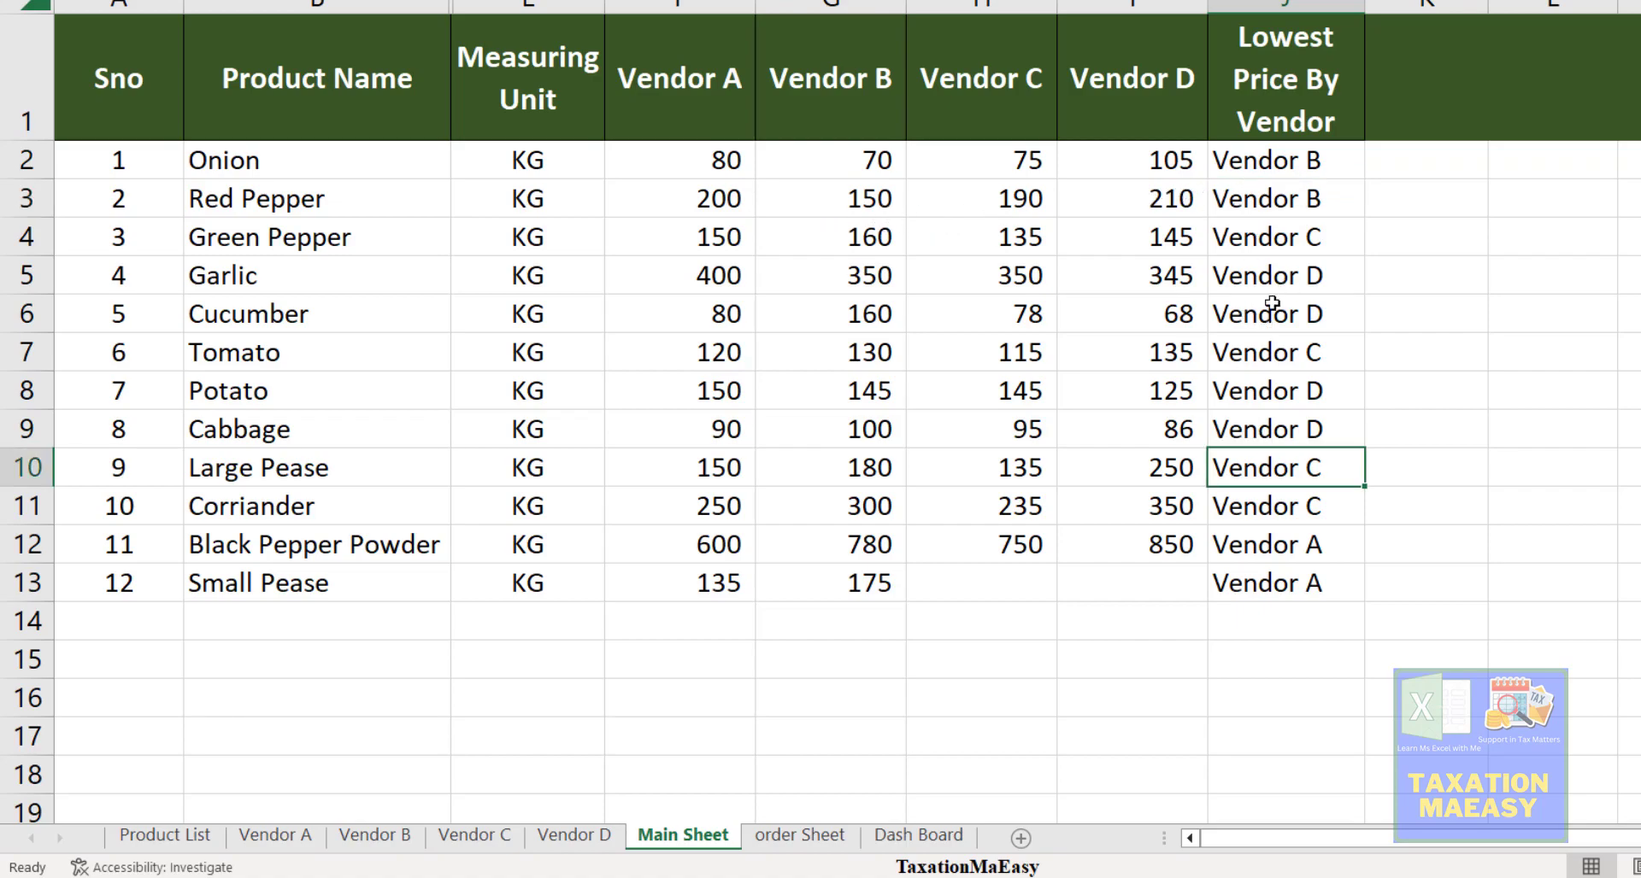
left_click(965, 580)
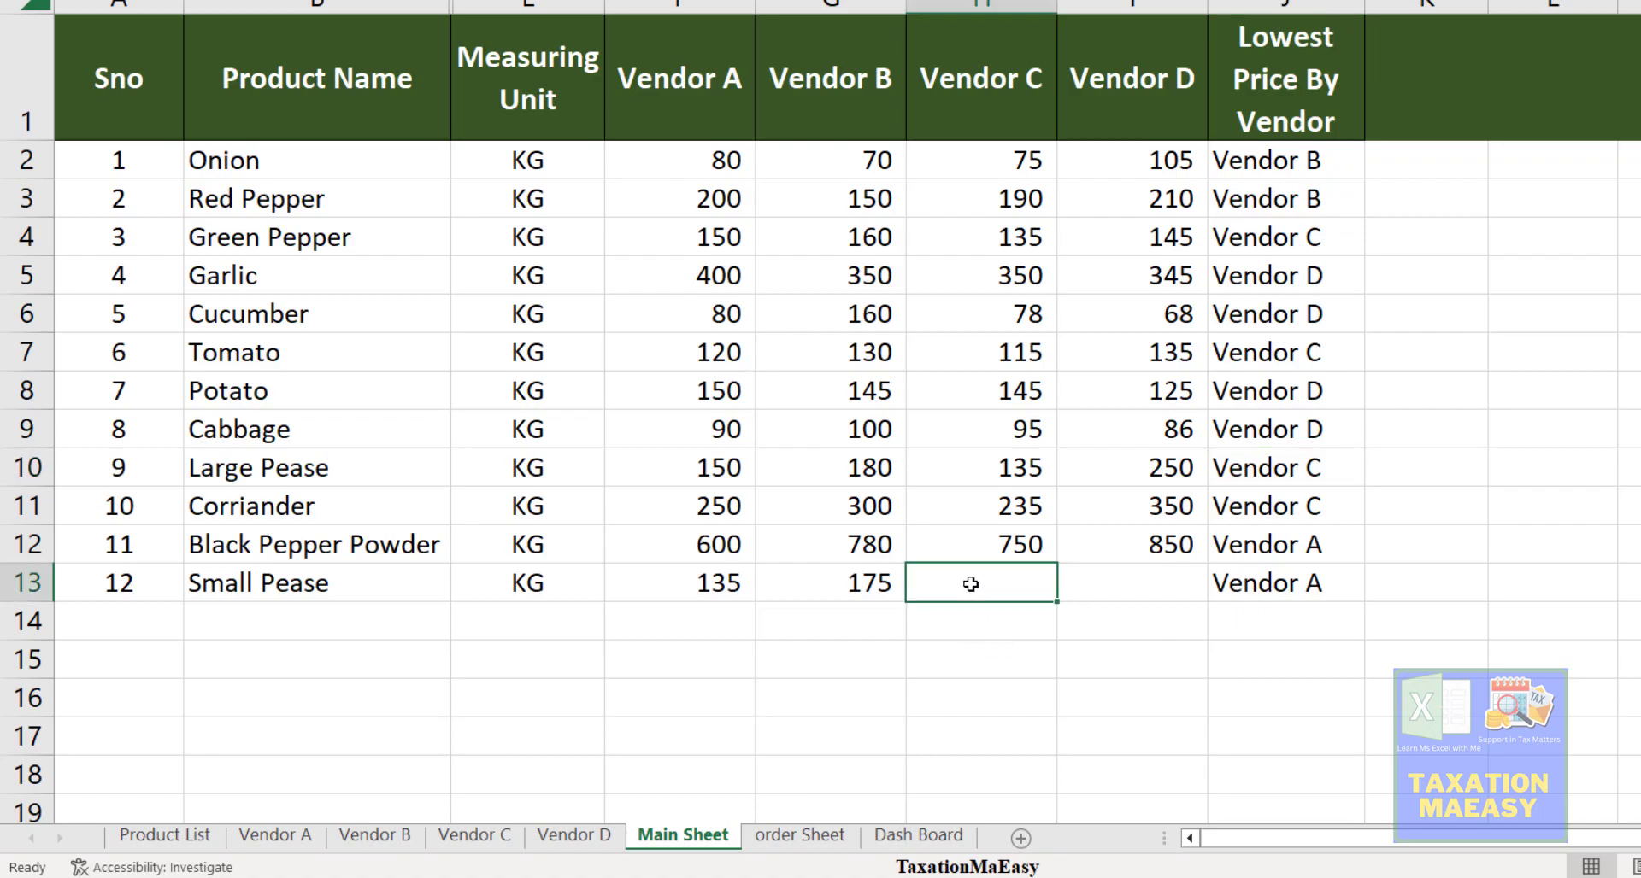
left_click(1161, 591)
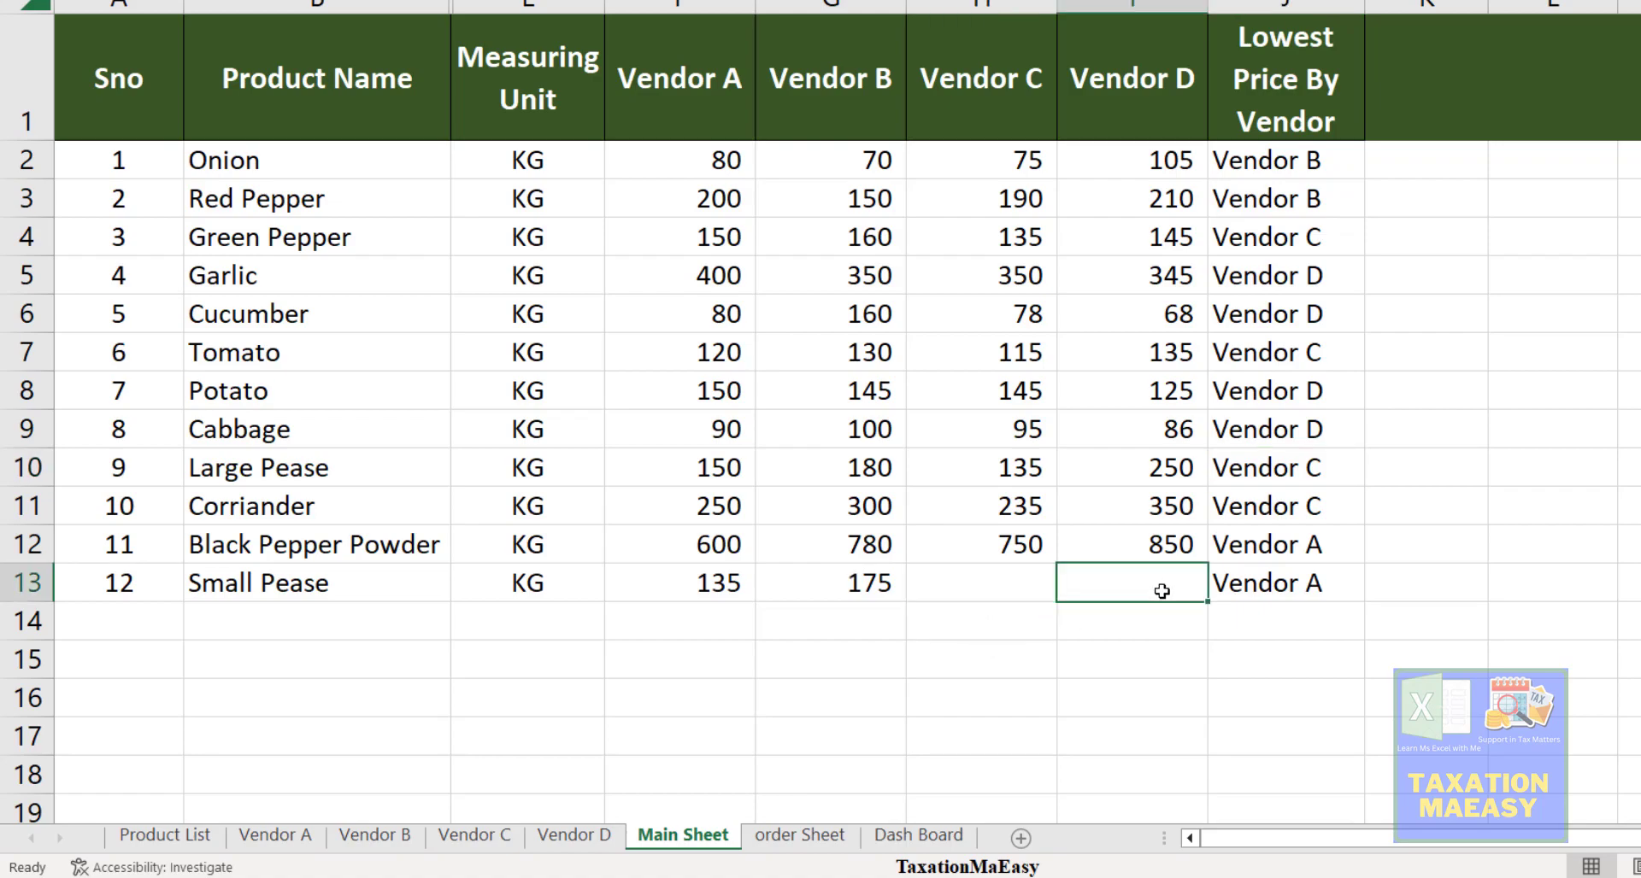
left_click(1005, 589)
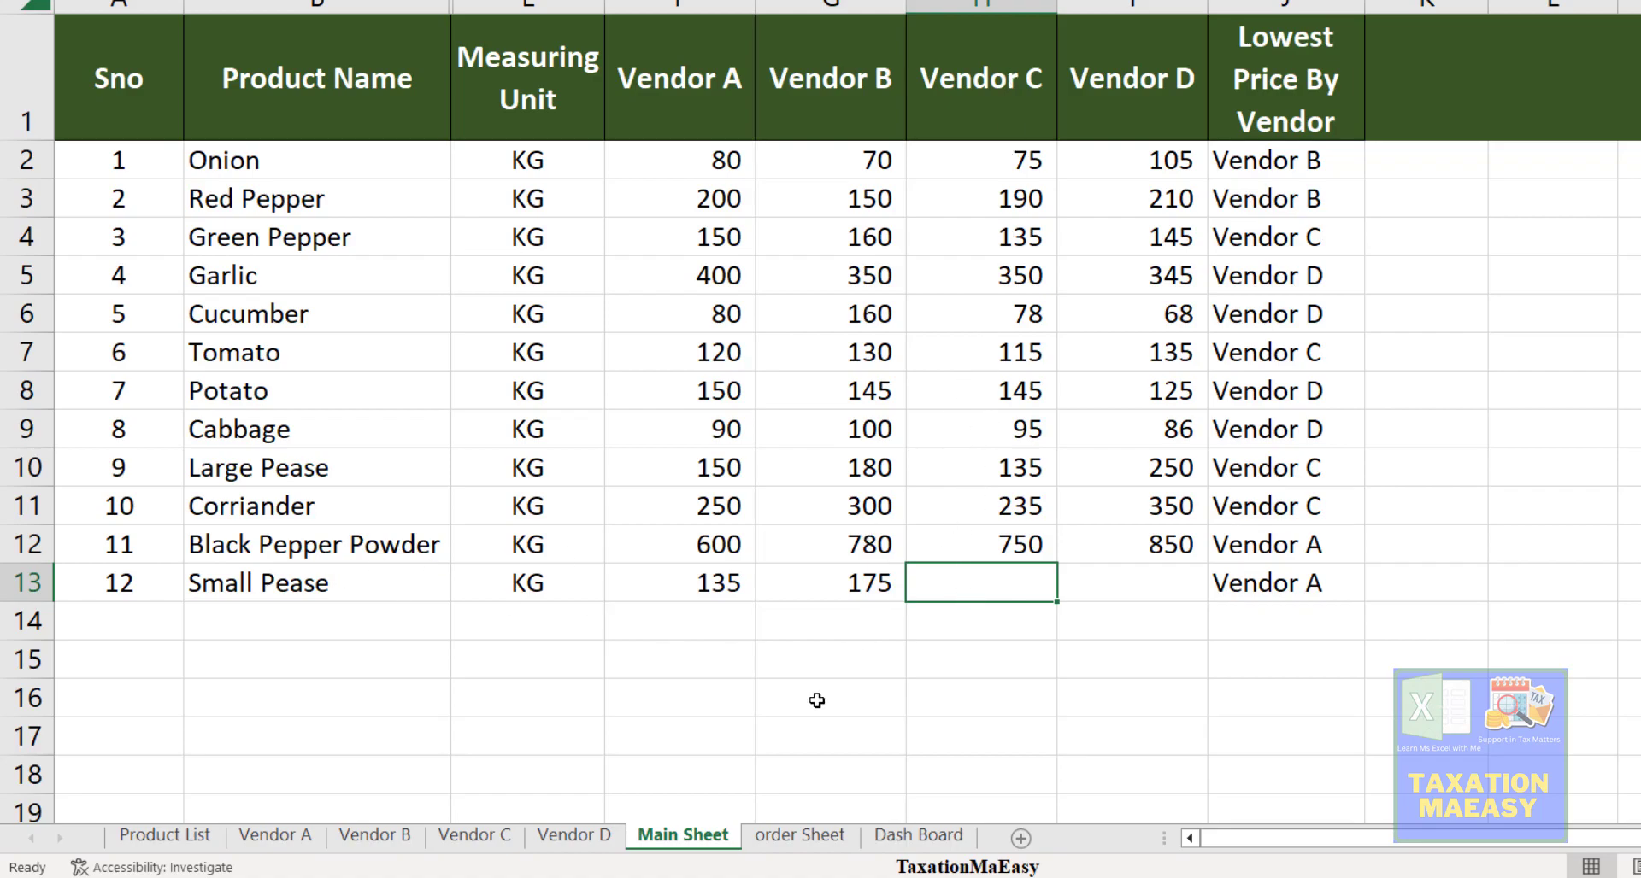
- Add Small Pease as the product in row 13 of the Vendor C sheet
left_click(481, 834)
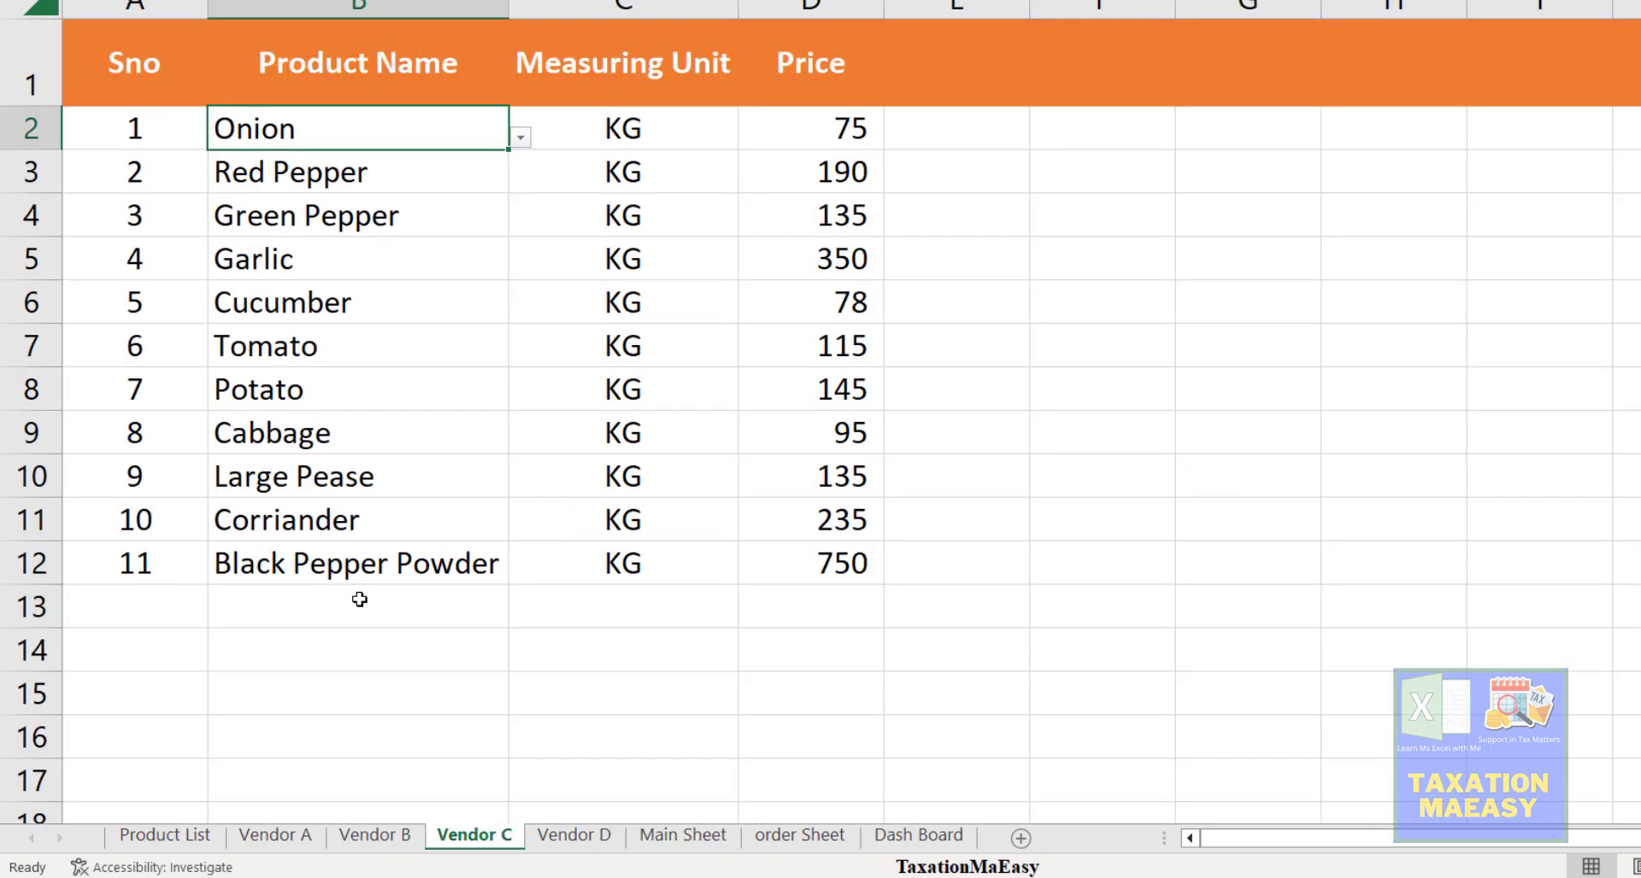
left_click(460, 624)
left_click(520, 616)
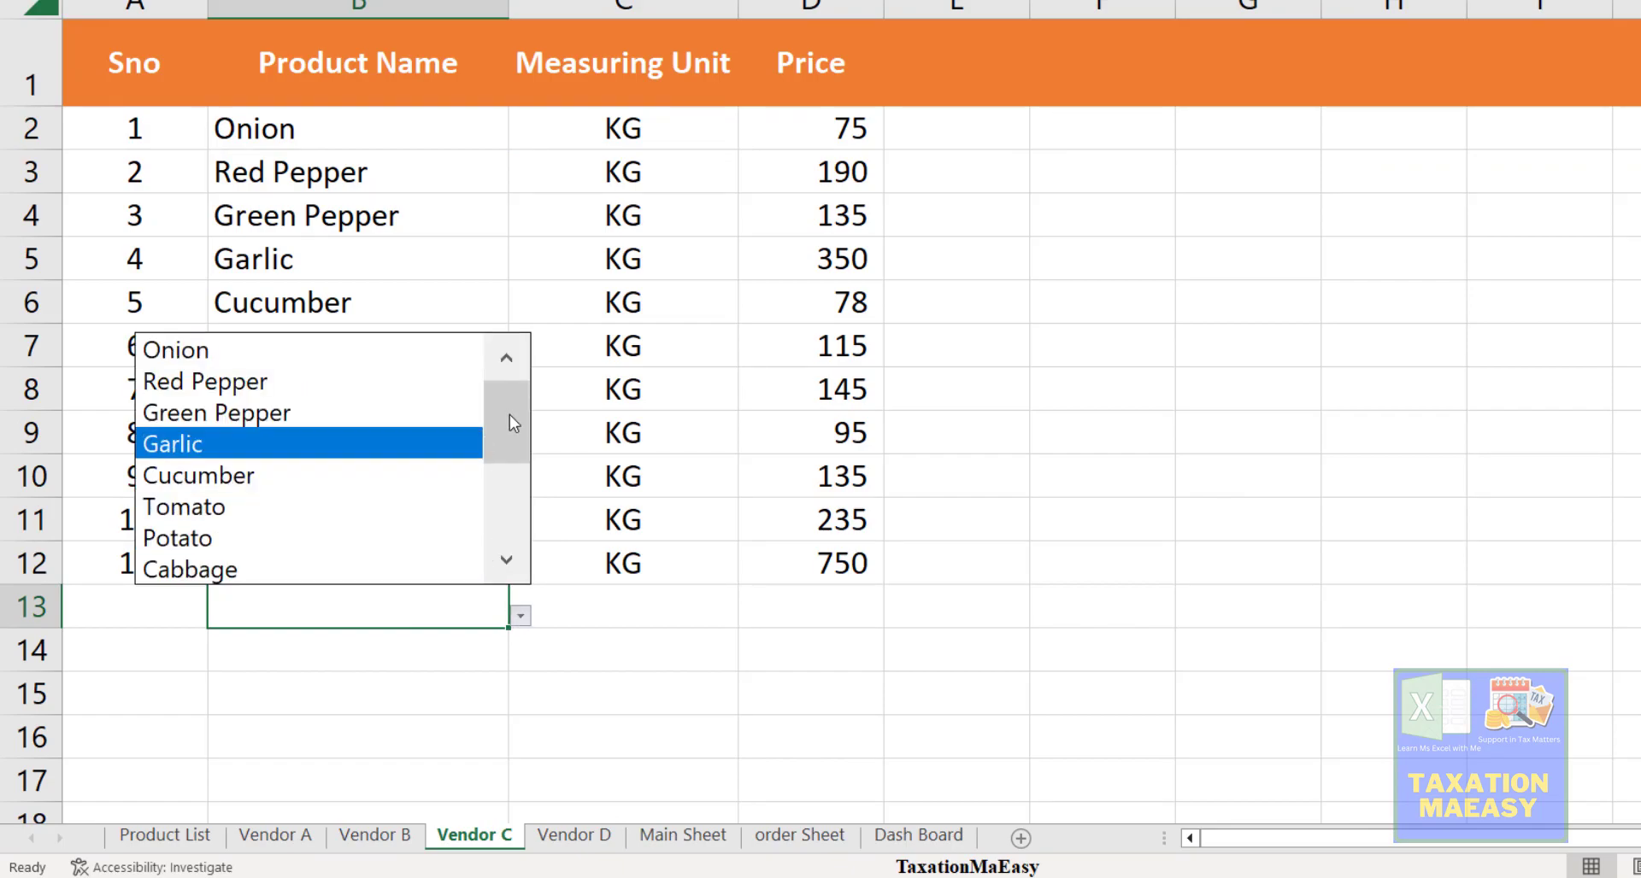
left_click_drag(508, 413, 507, 470)
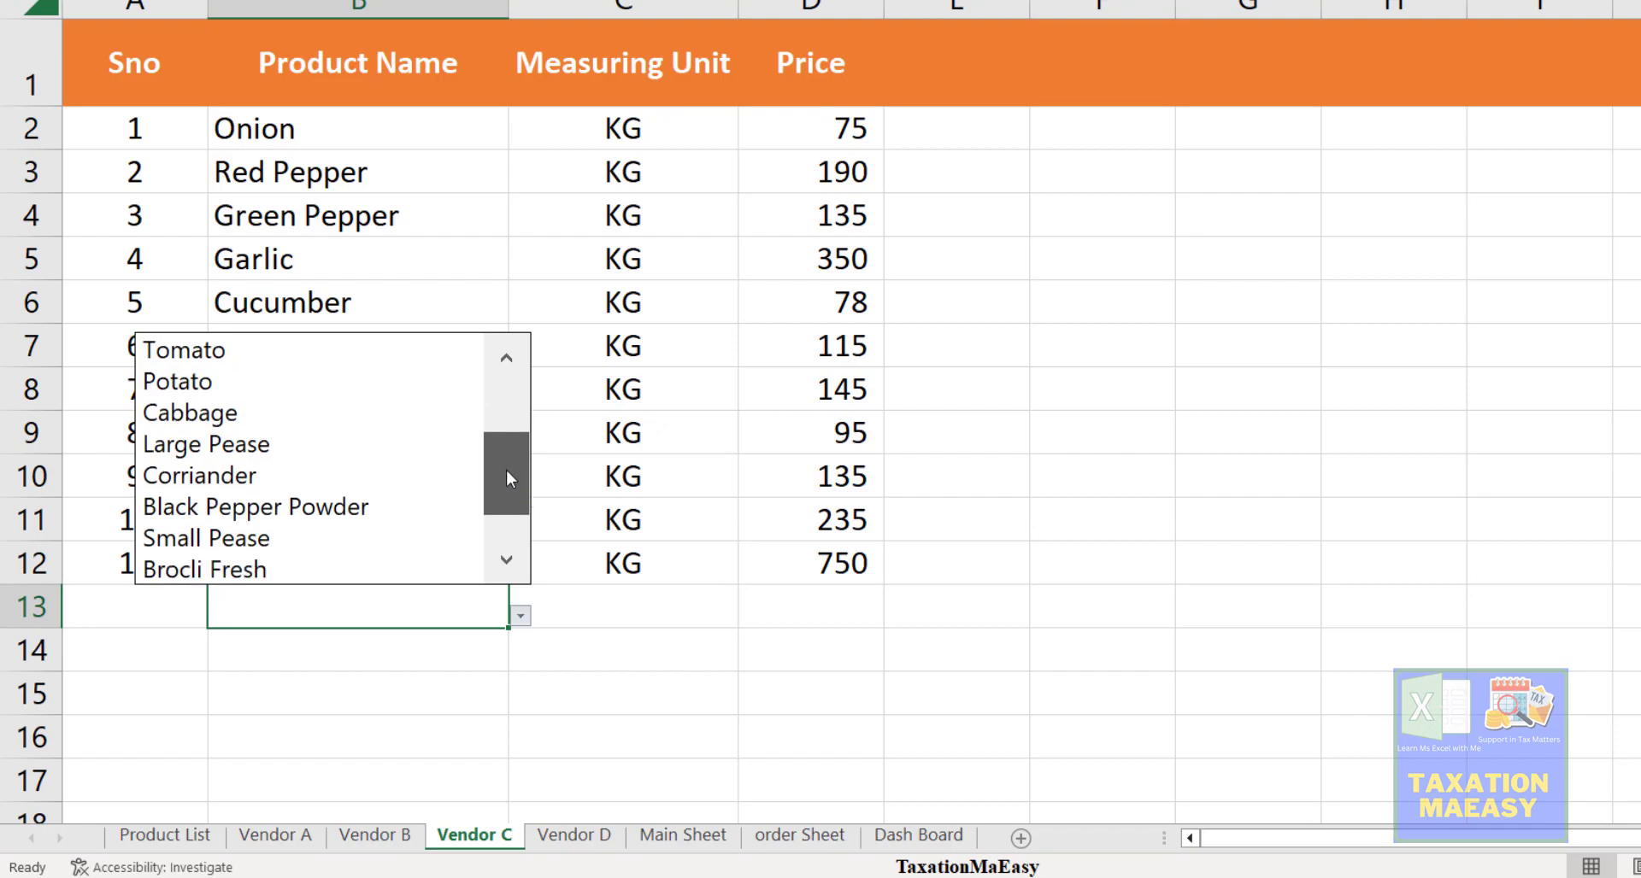
left_click(342, 538)
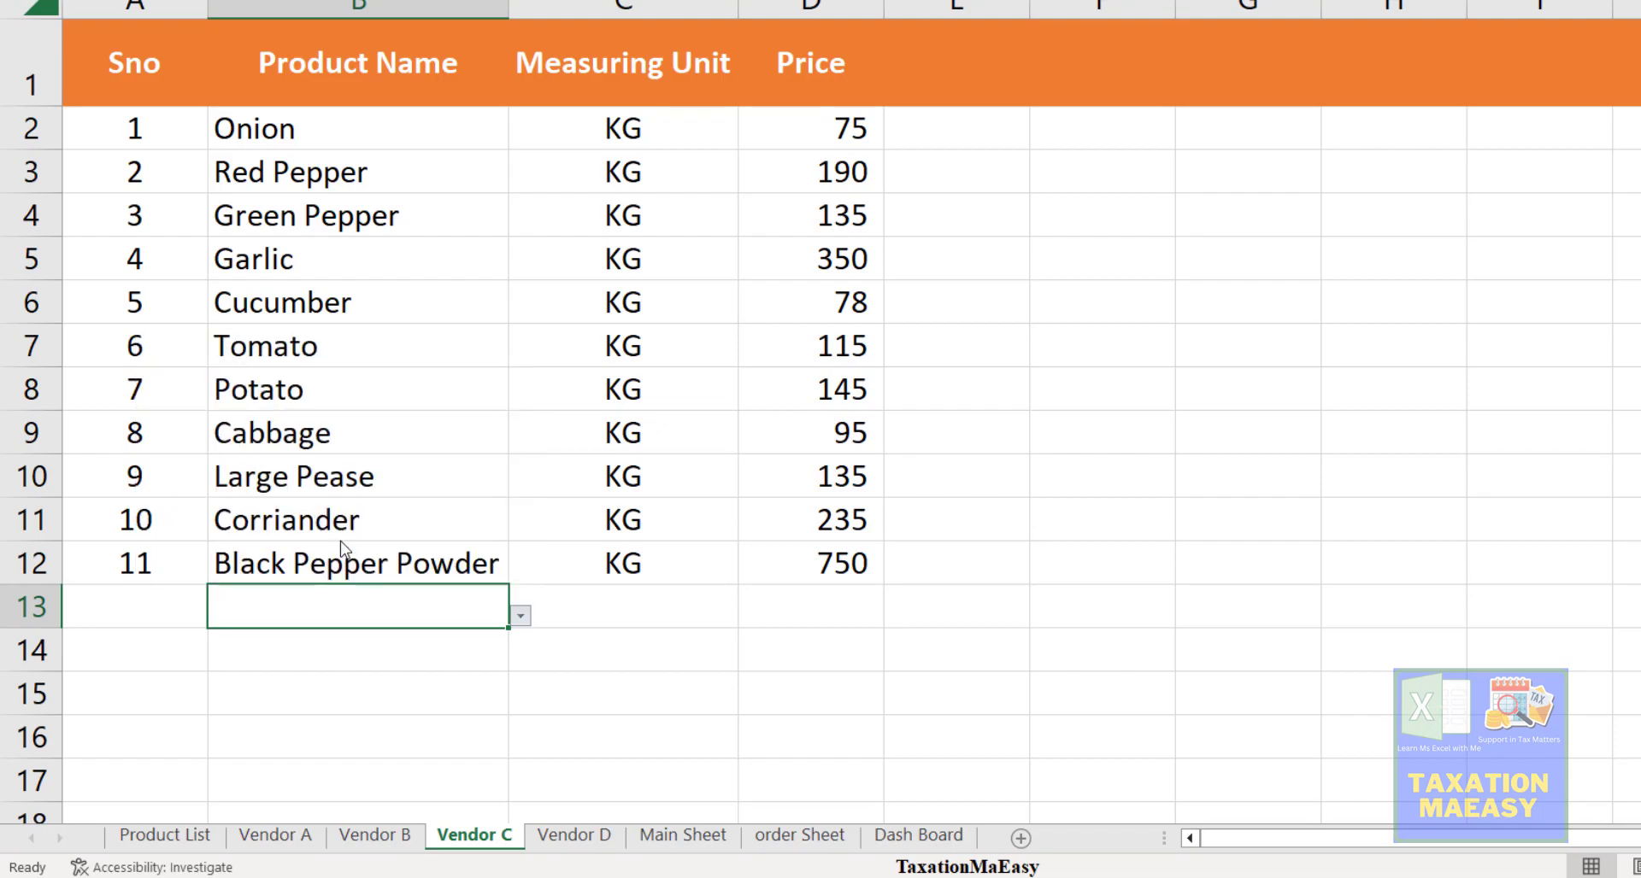
left_click(653, 607)
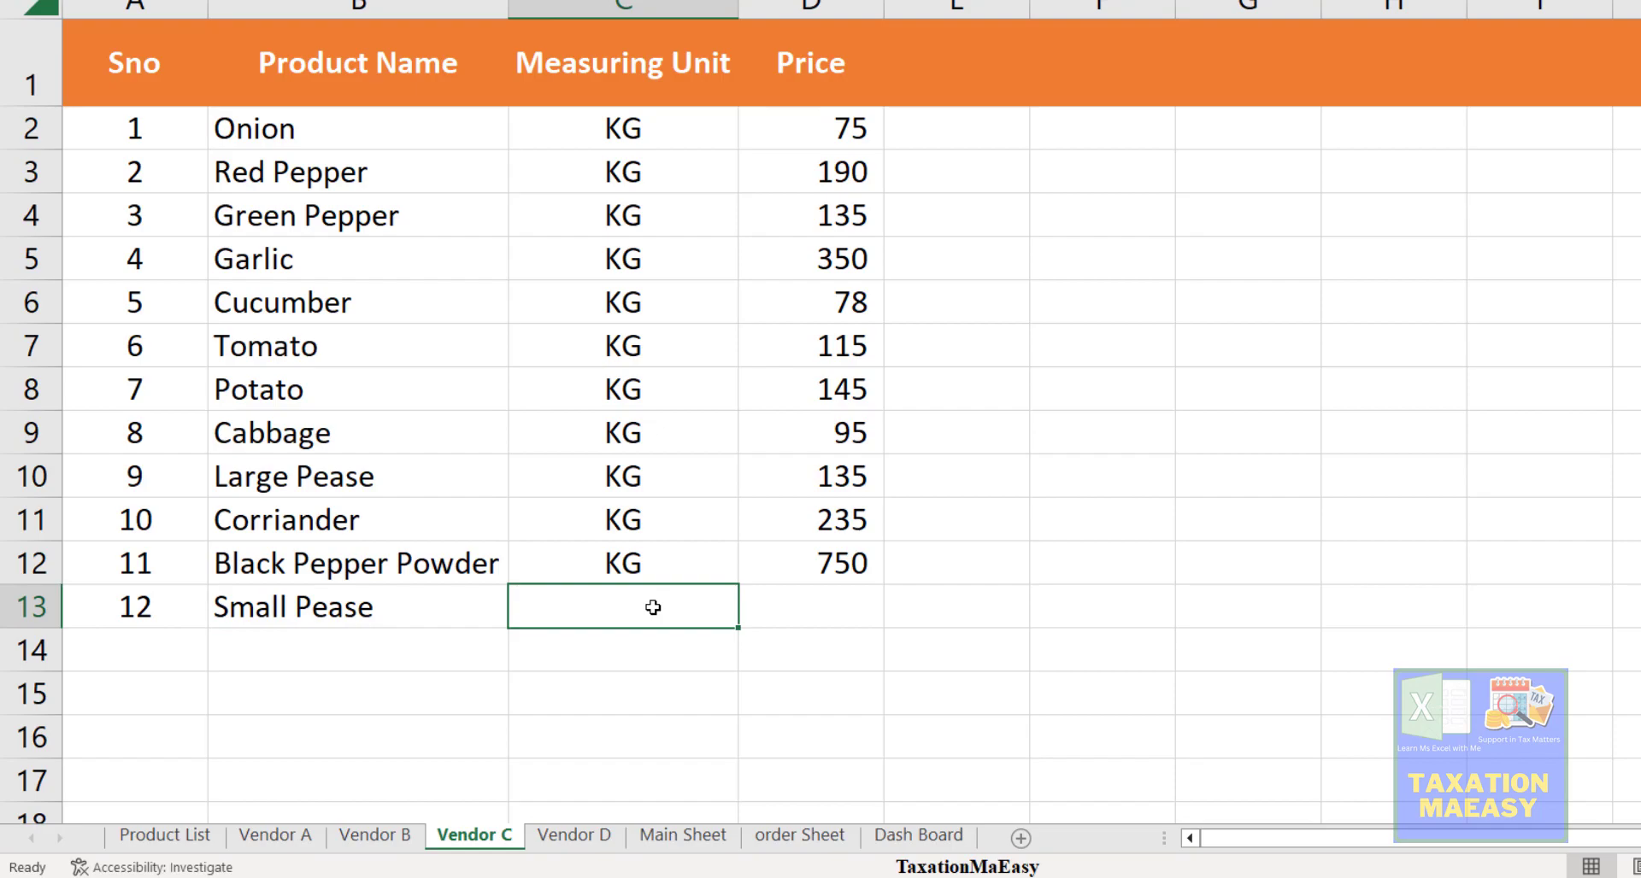
- Enter KG as the measuring unit and 75 as the price for Small Pease in the Vendor C sheet
type("KG")
left_click(856, 596)
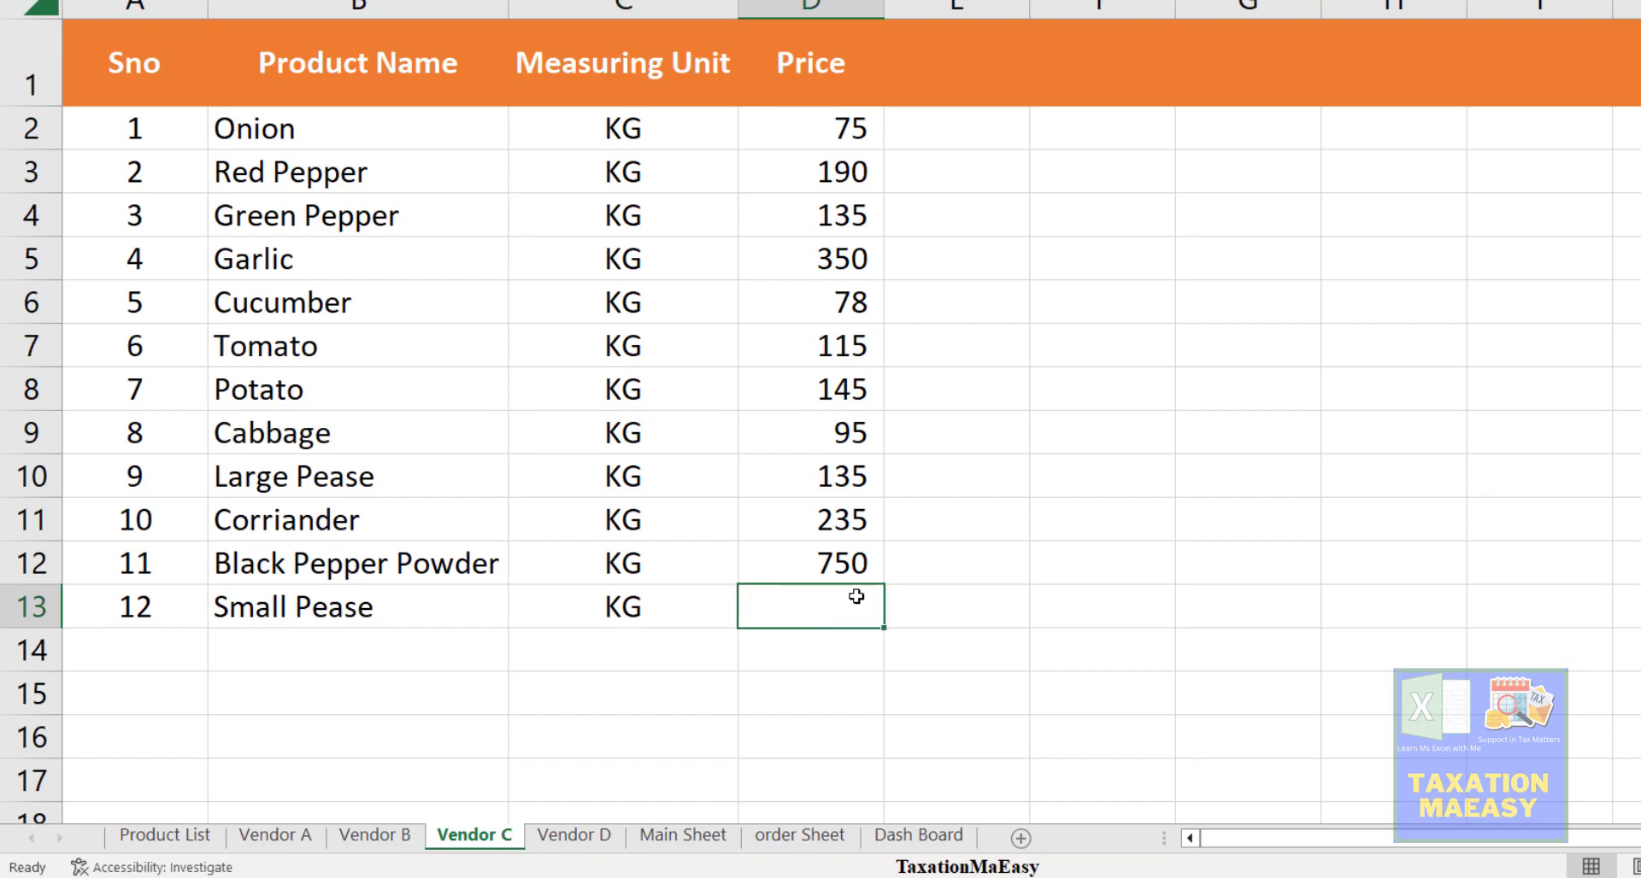
type("75")
key("Return")
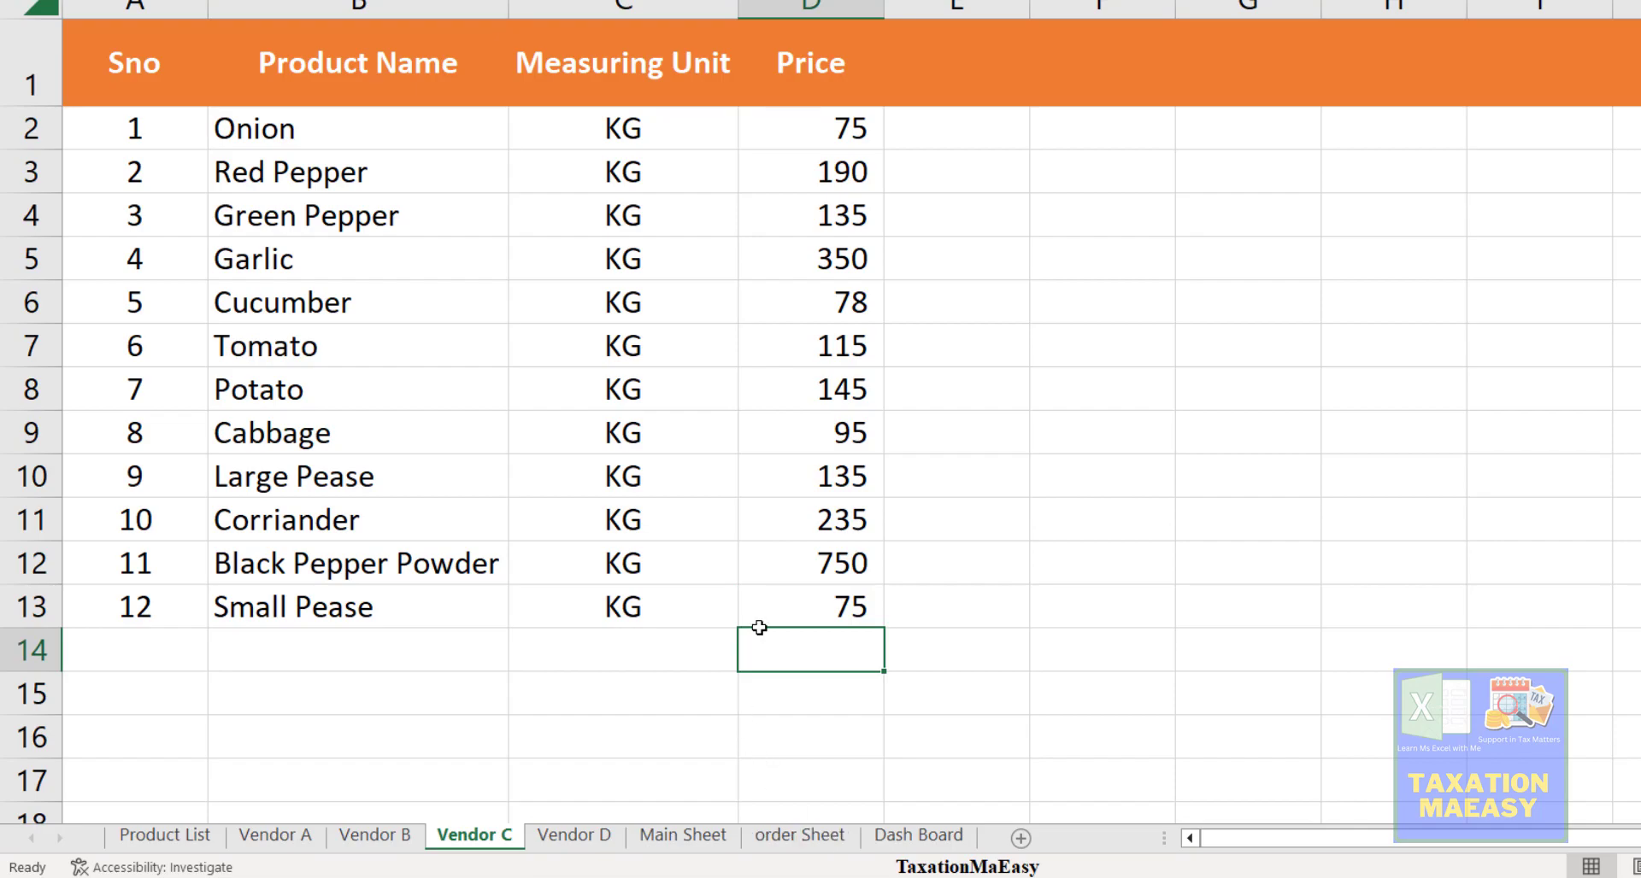
- Check Small Pease's Vendor C price and lowest-price vendor on the Main Sheet, and compare the Onion prices across all vendors
left_click(678, 838)
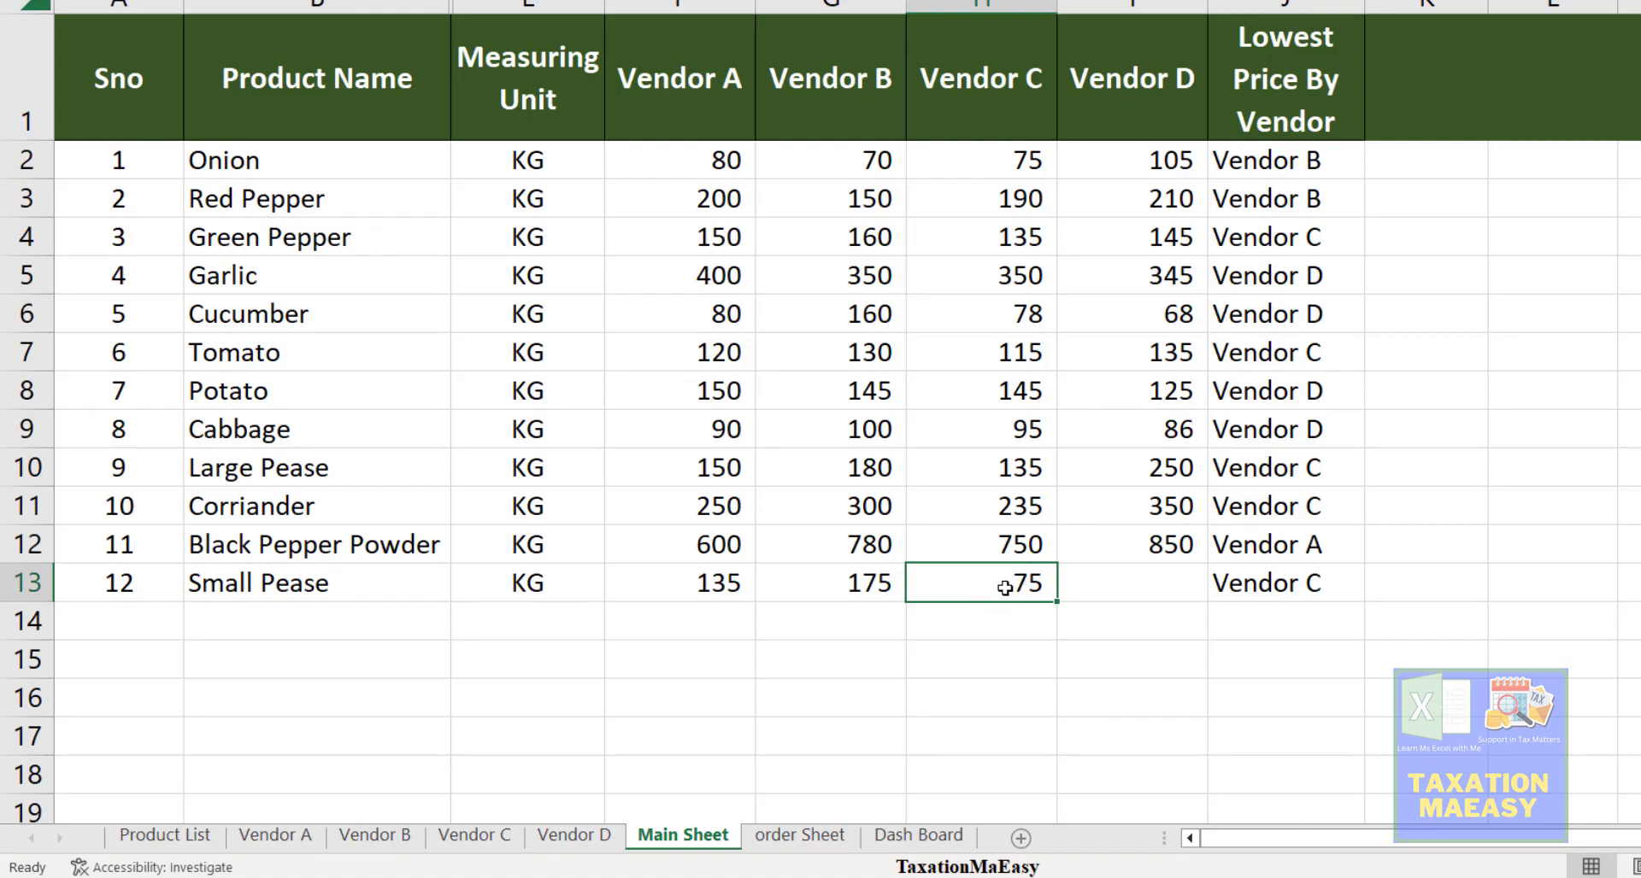
left_click(1266, 589)
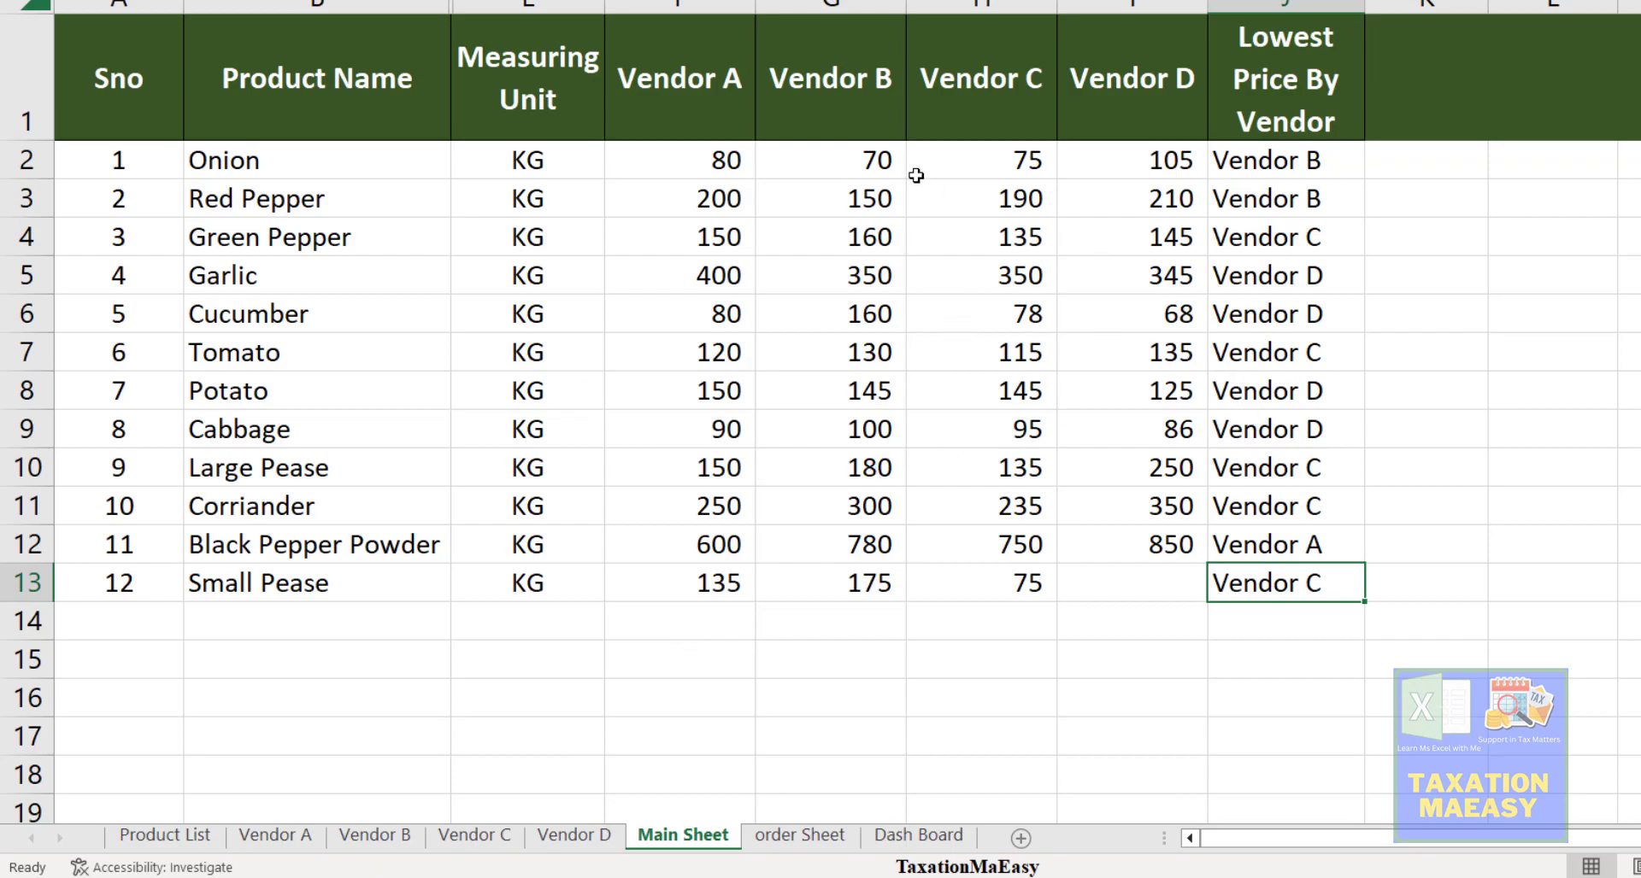
left_click(1260, 270)
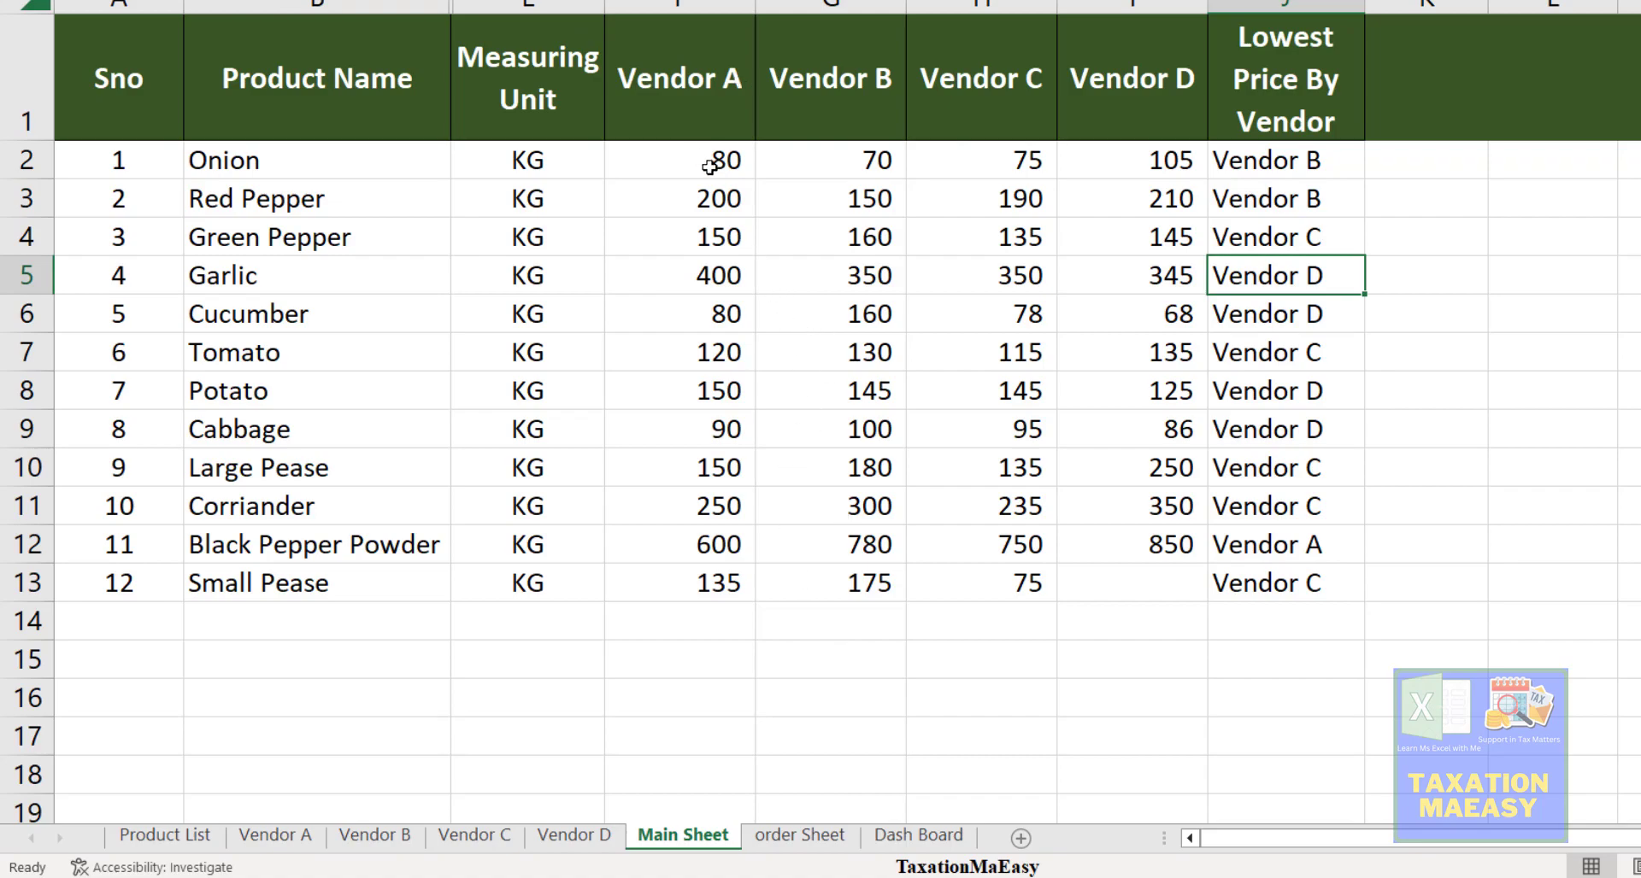
left_click_drag(709, 167, 1116, 170)
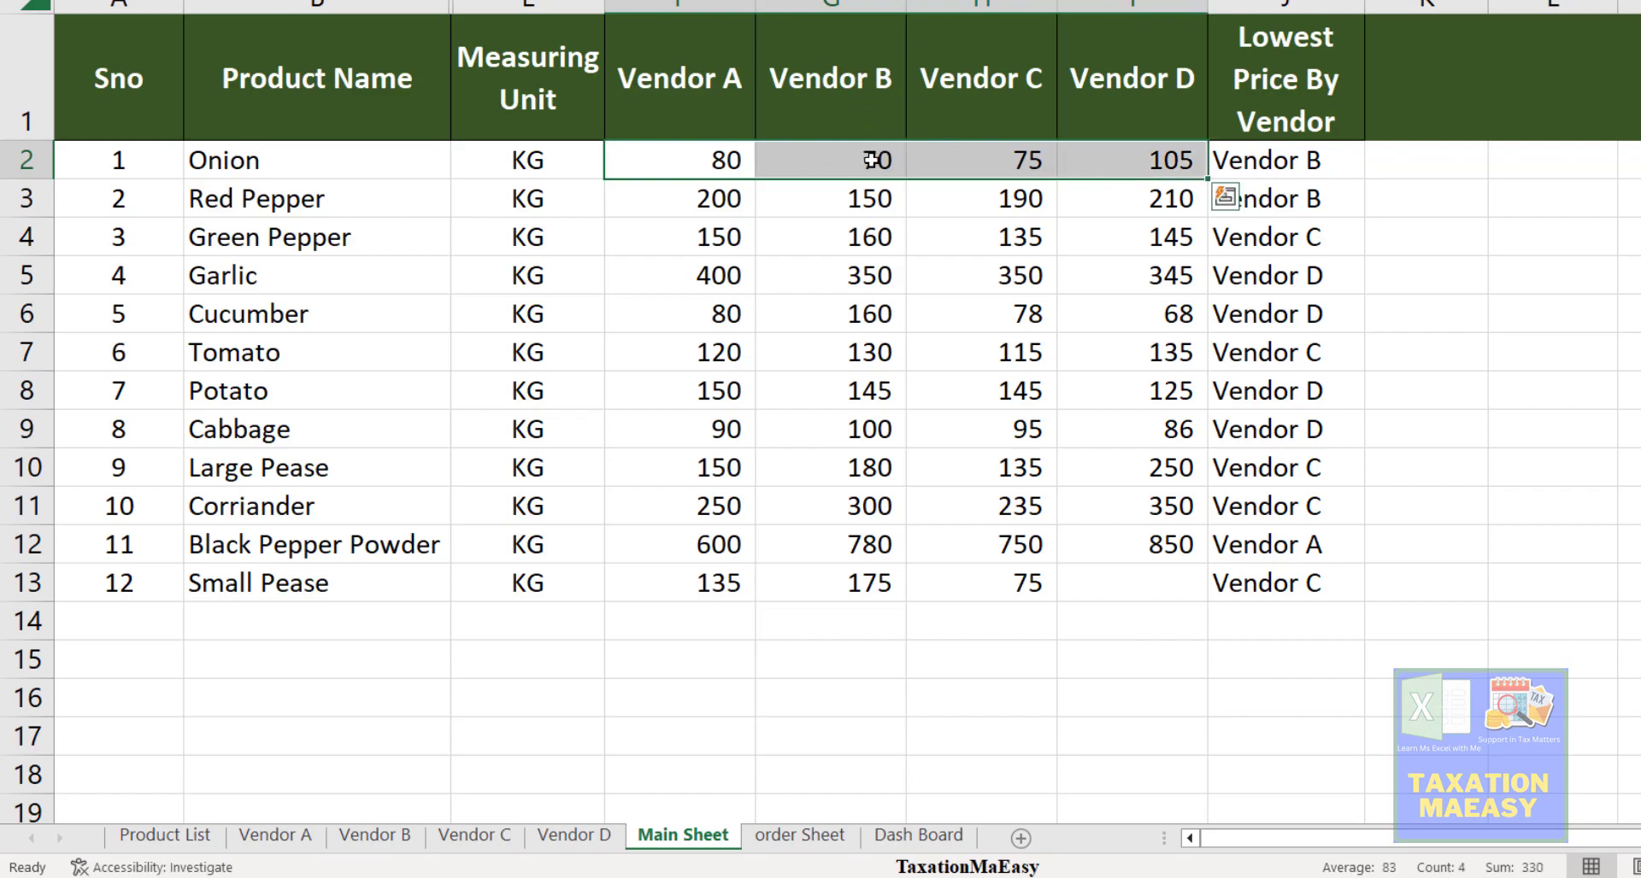
left_click(1257, 213)
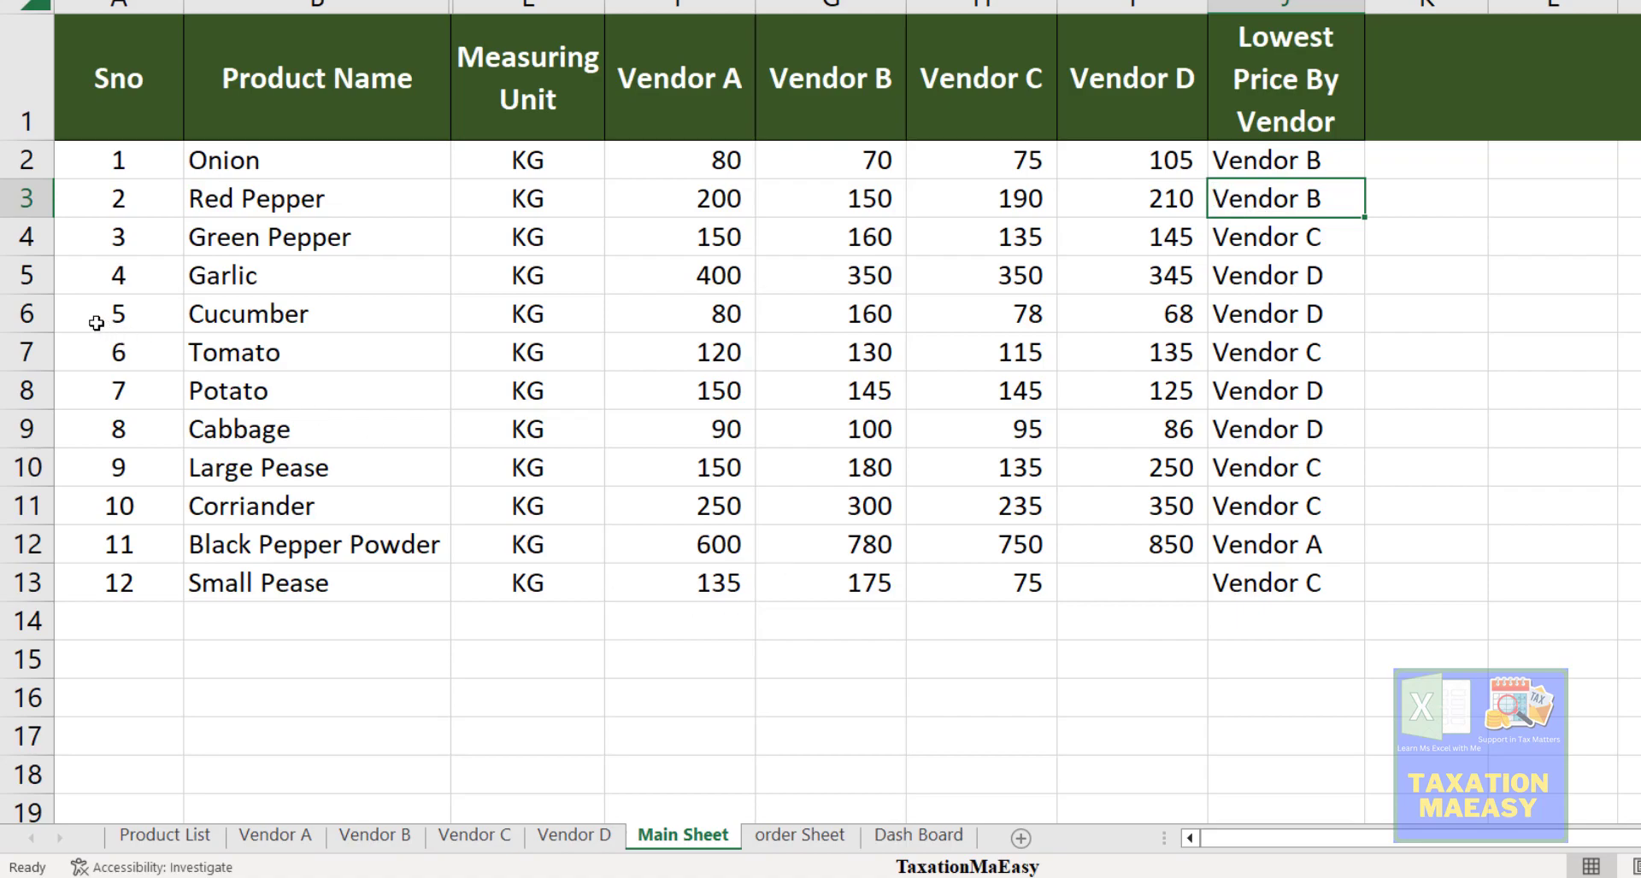
- Add Green Pepper as the product in row 14 of the Main Sheet
left_click(138, 454)
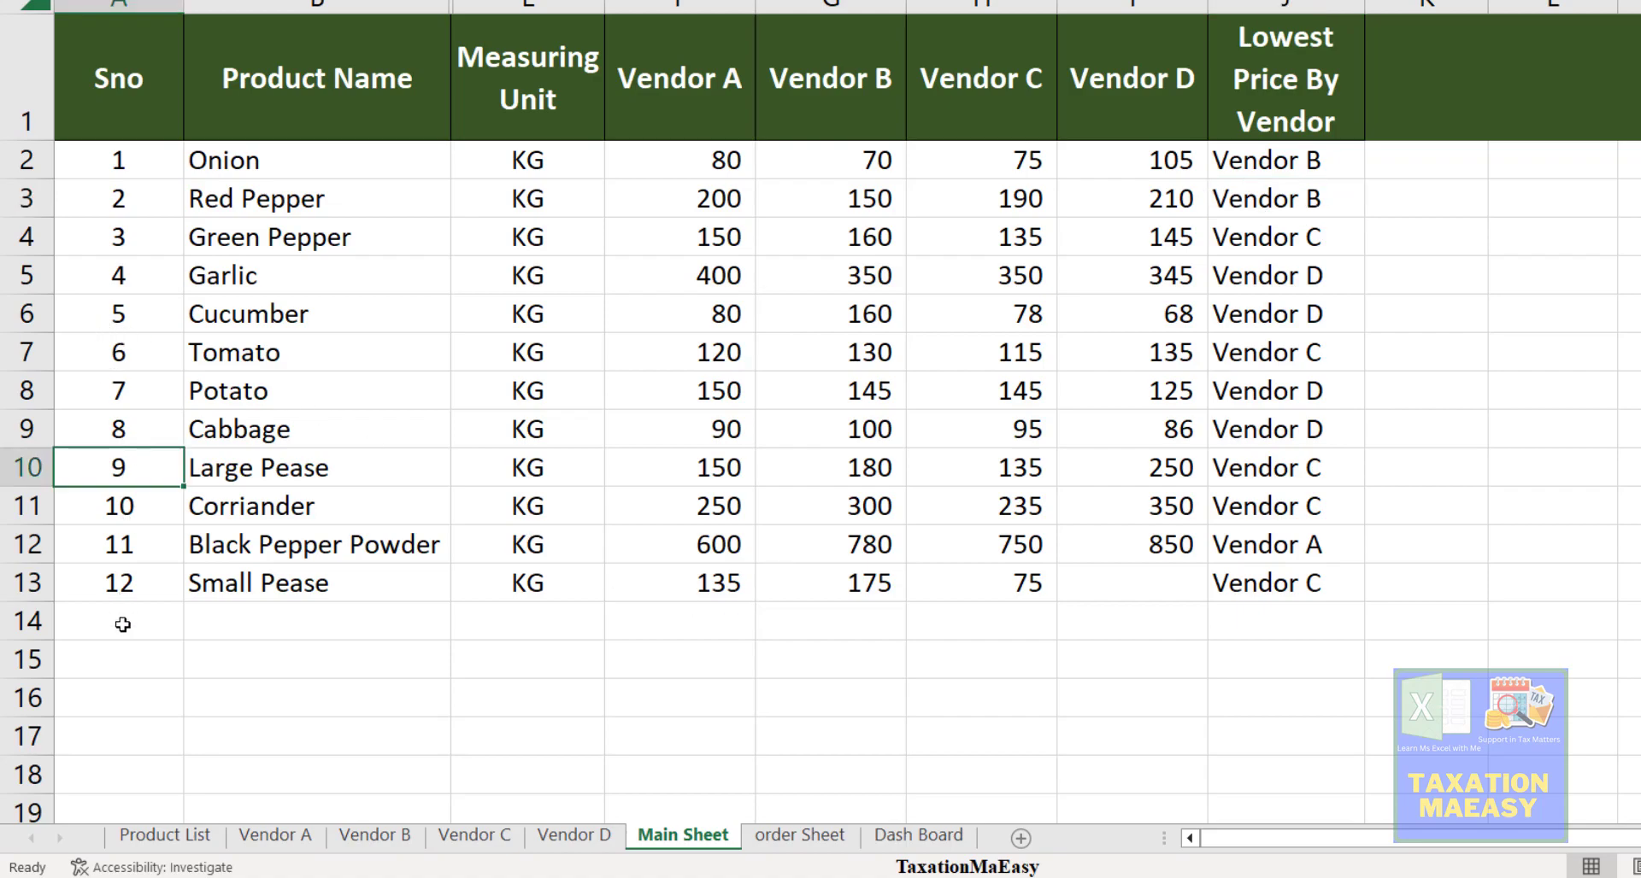
left_click(113, 581)
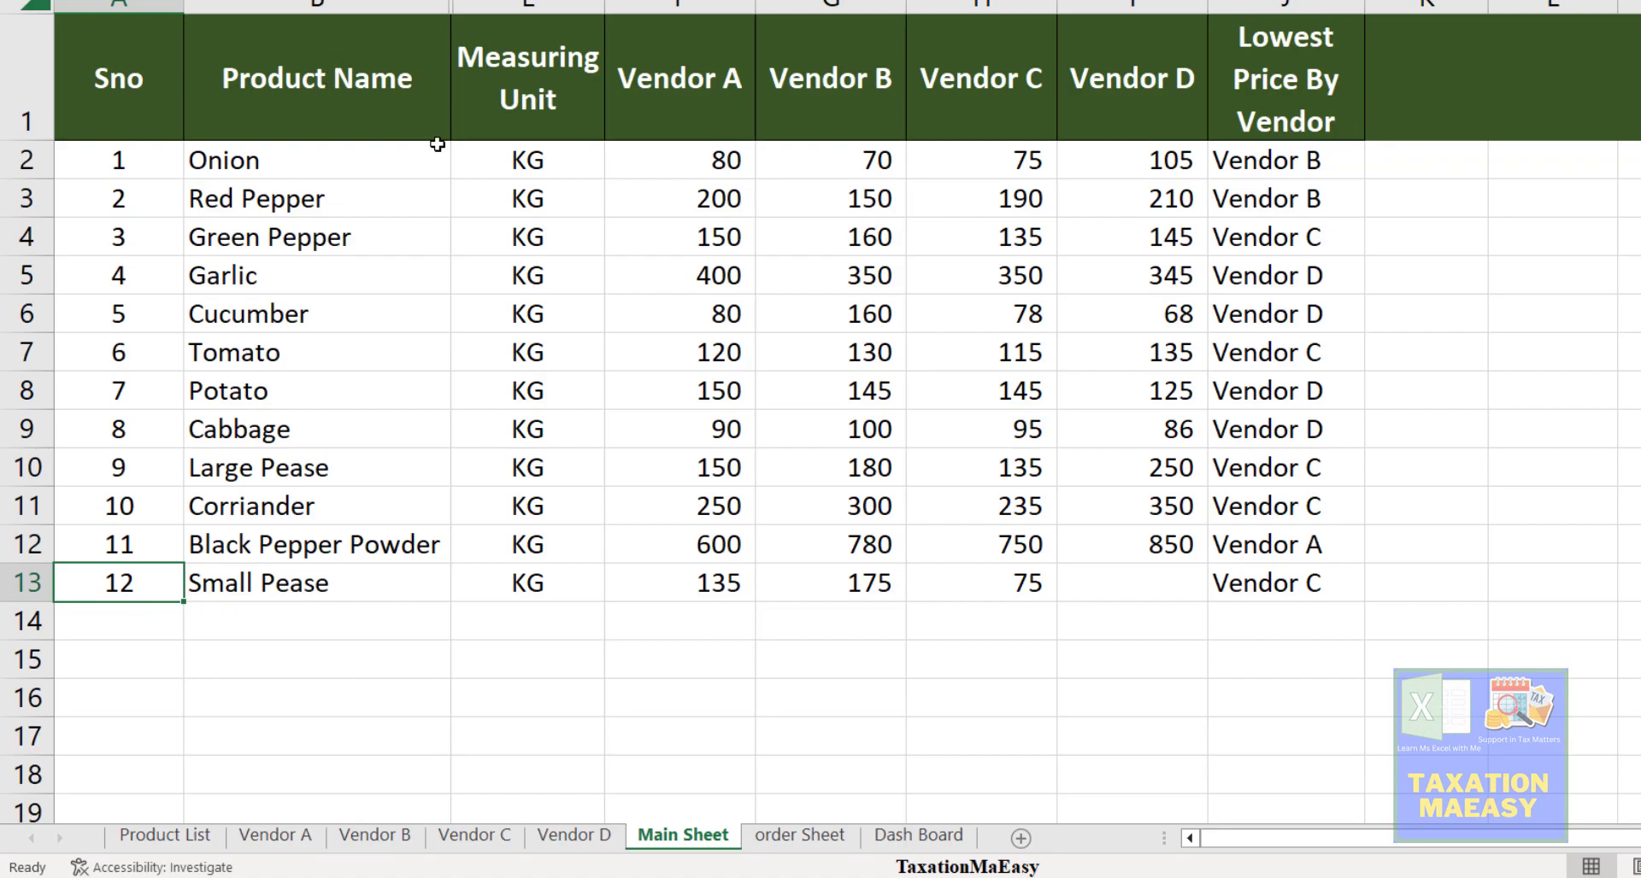
left_click(124, 627)
left_click(283, 621)
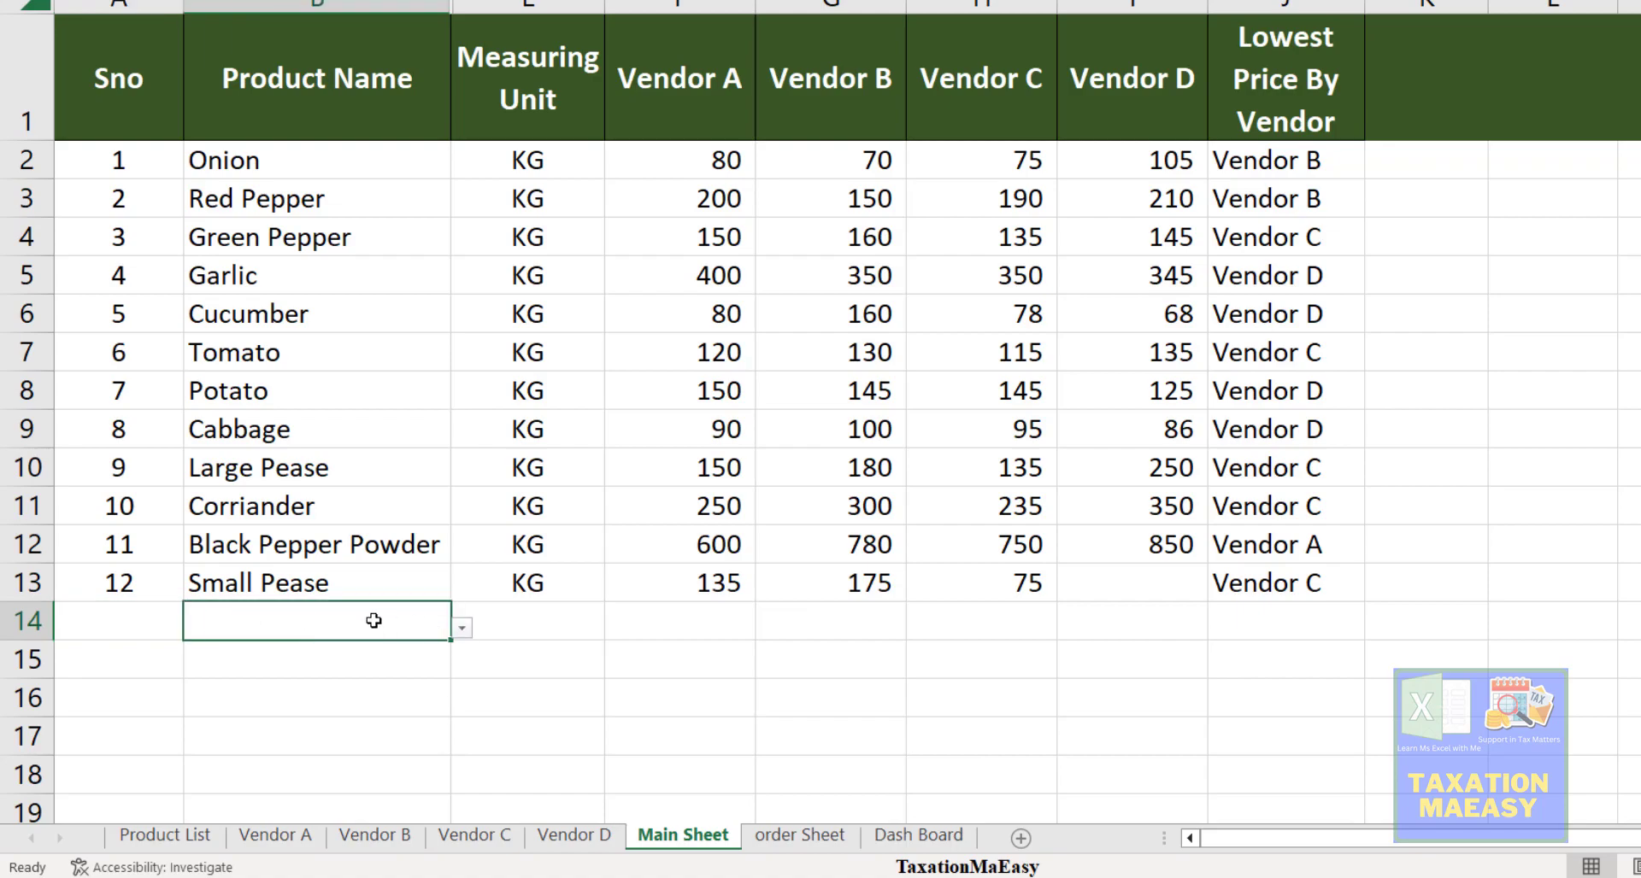
left_click(121, 622)
left_click(370, 616)
left_click(461, 629)
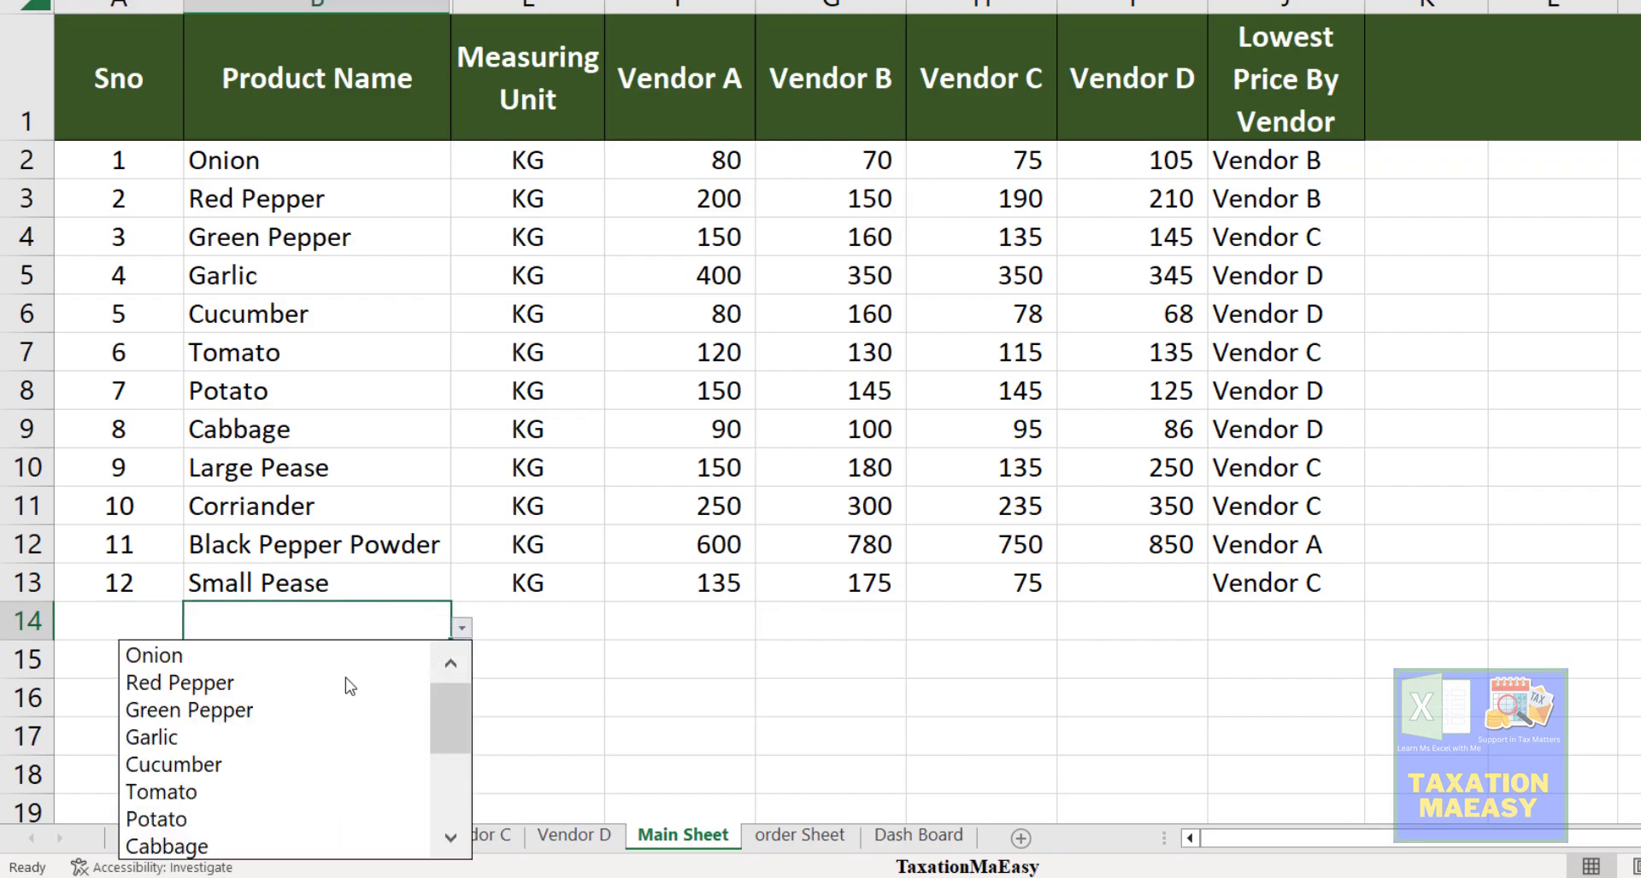
type("Green Pepper")
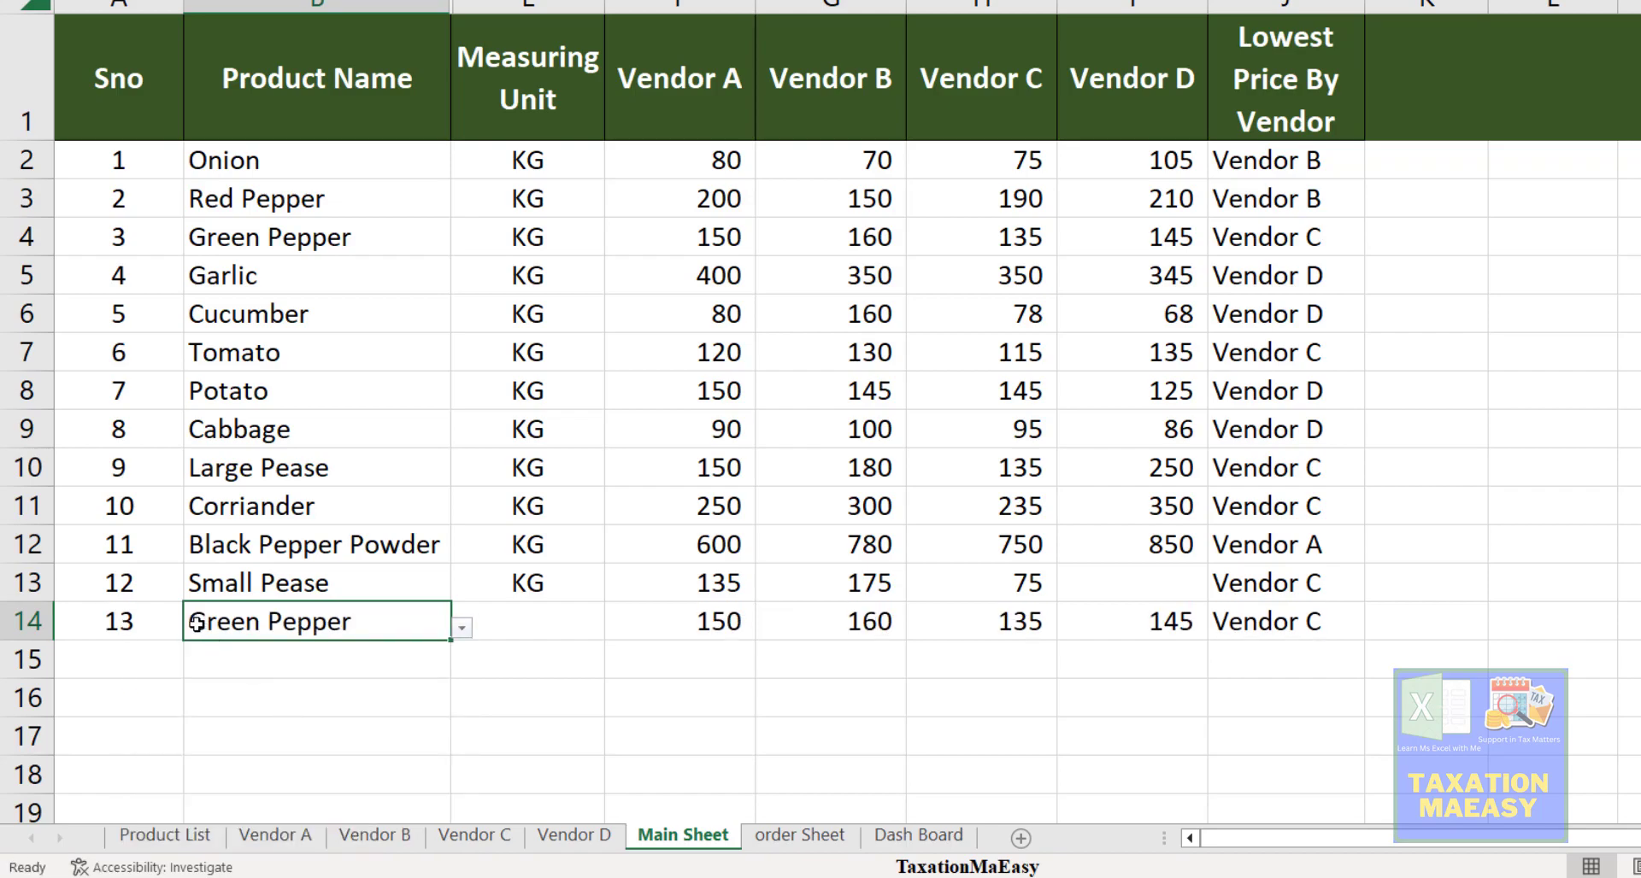
- Fill the KG measuring unit down into the new Green Pepper row of the Main Sheet
left_click(127, 613)
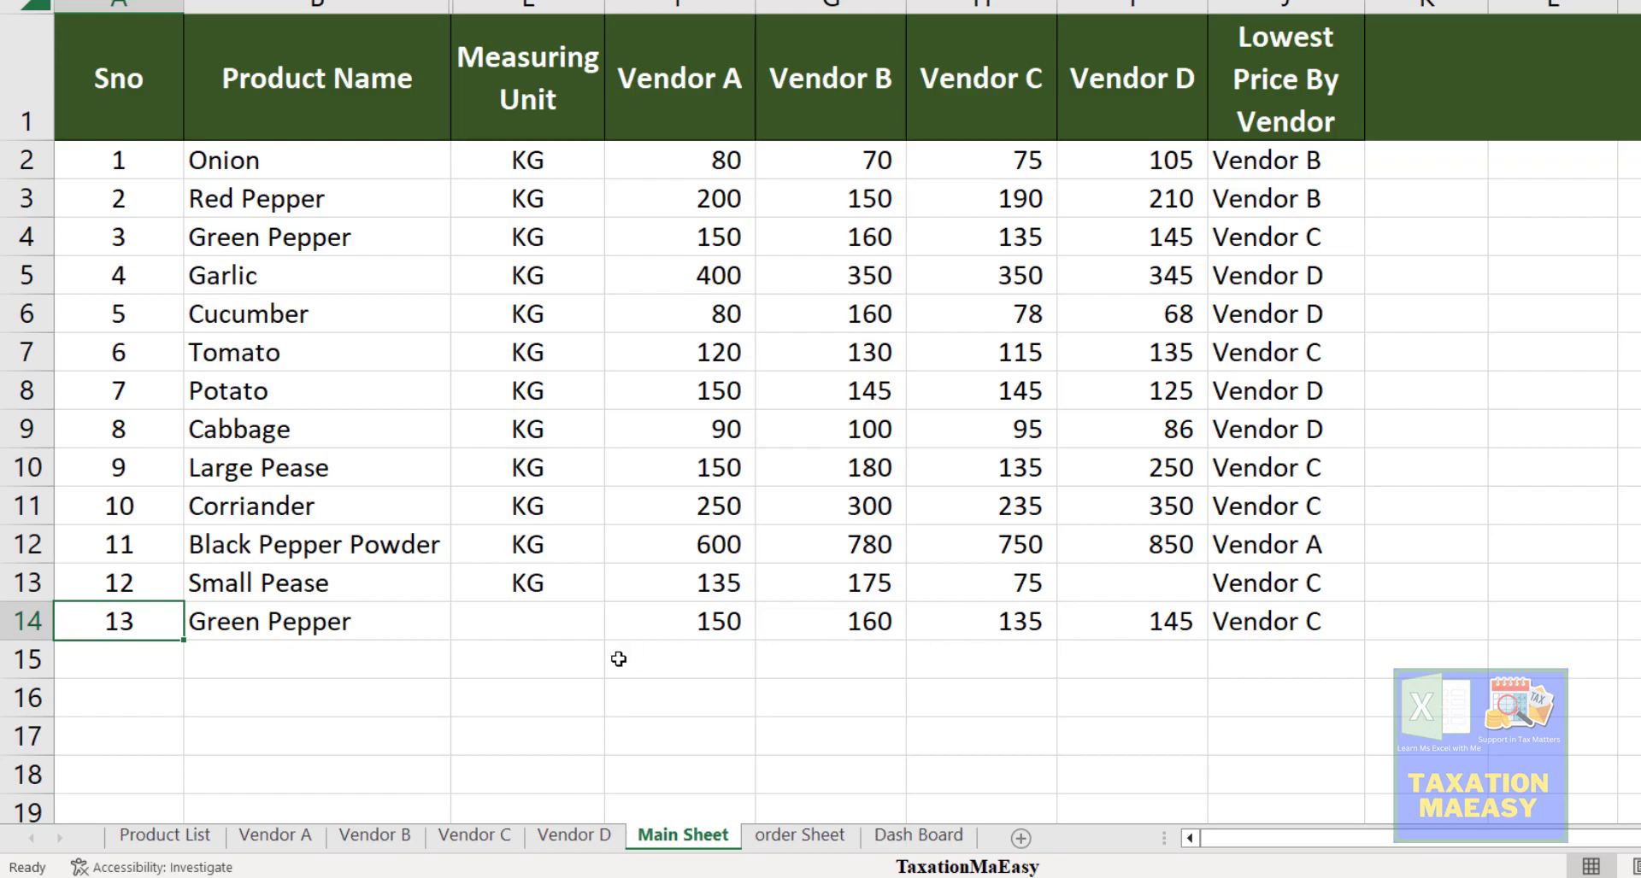
left_click(531, 610)
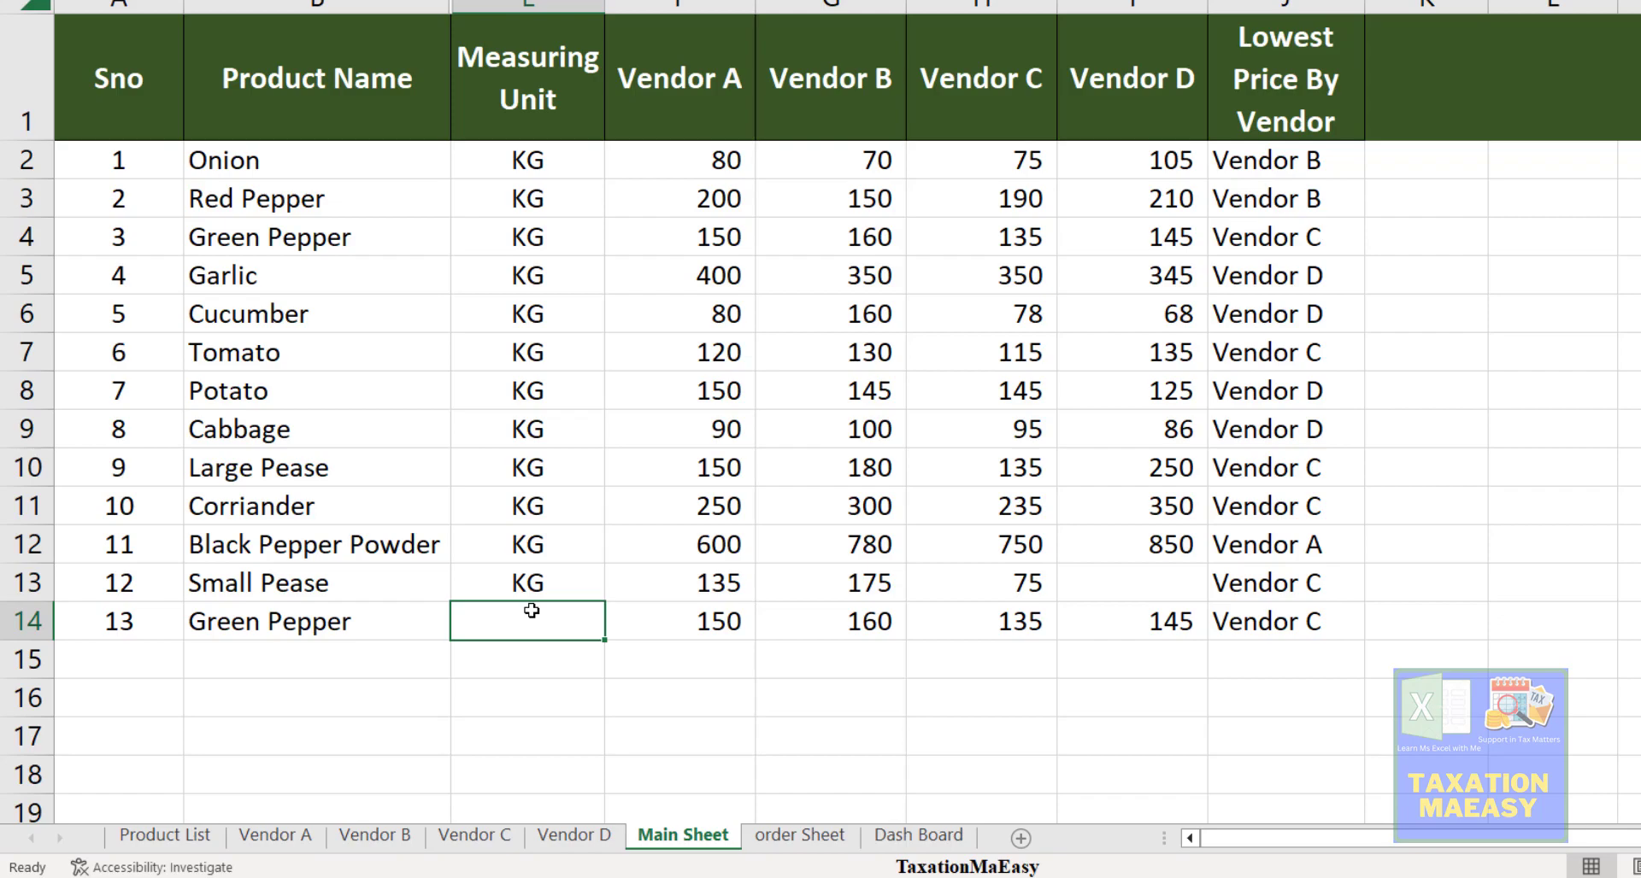
key("ctrl+d")
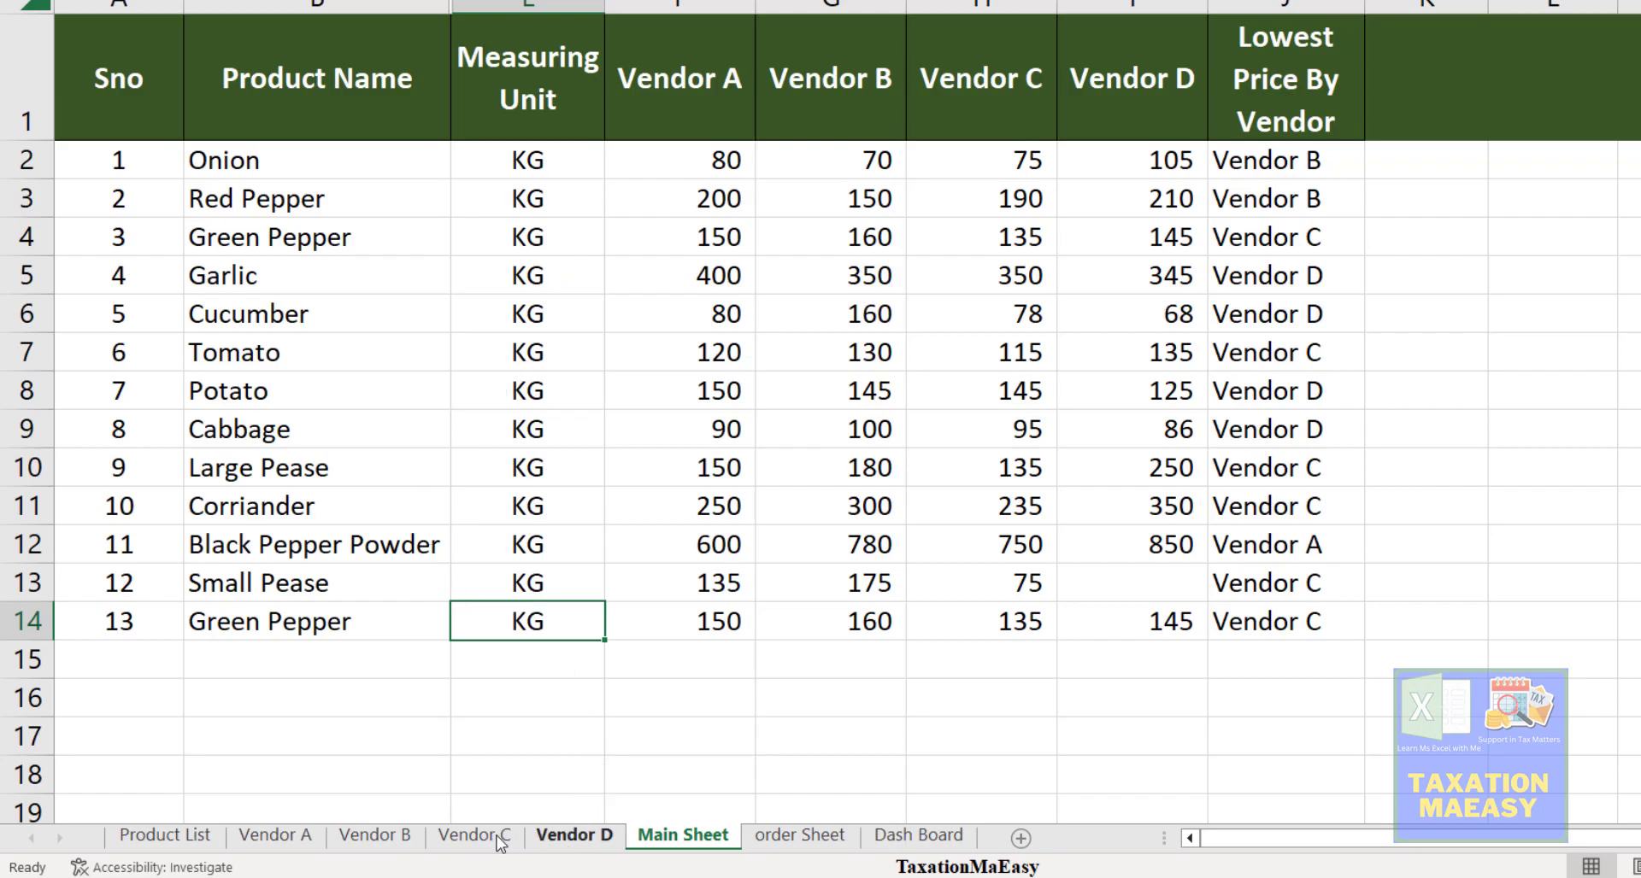
- Compare the products on the Vendor A sheet with those on the Product List sheet
left_click(267, 818)
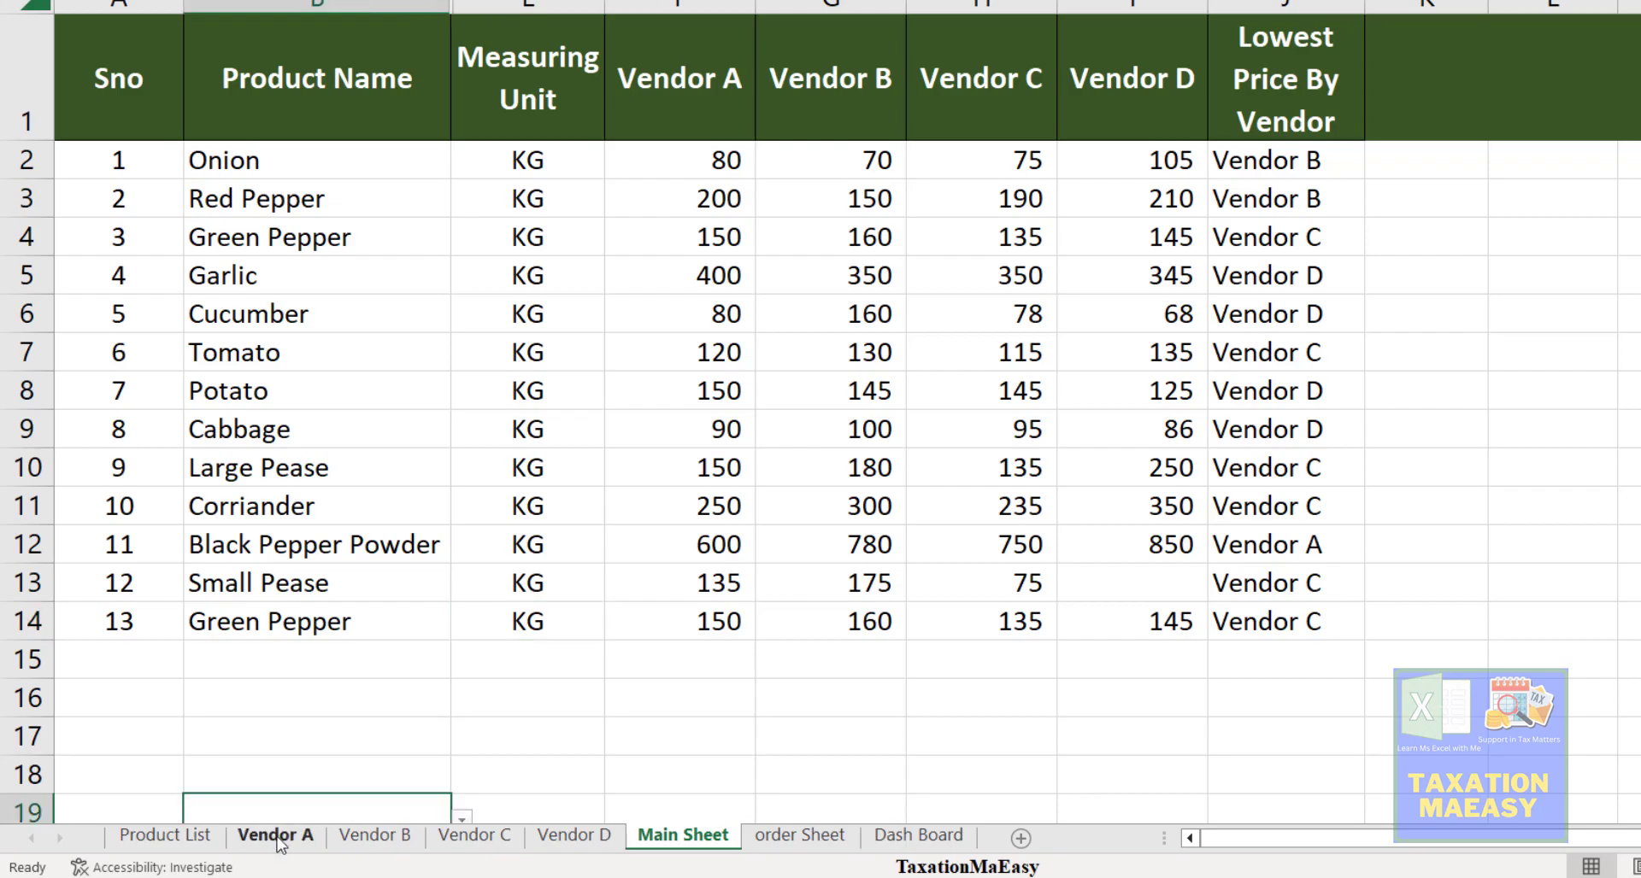
left_click(272, 830)
left_click(113, 588)
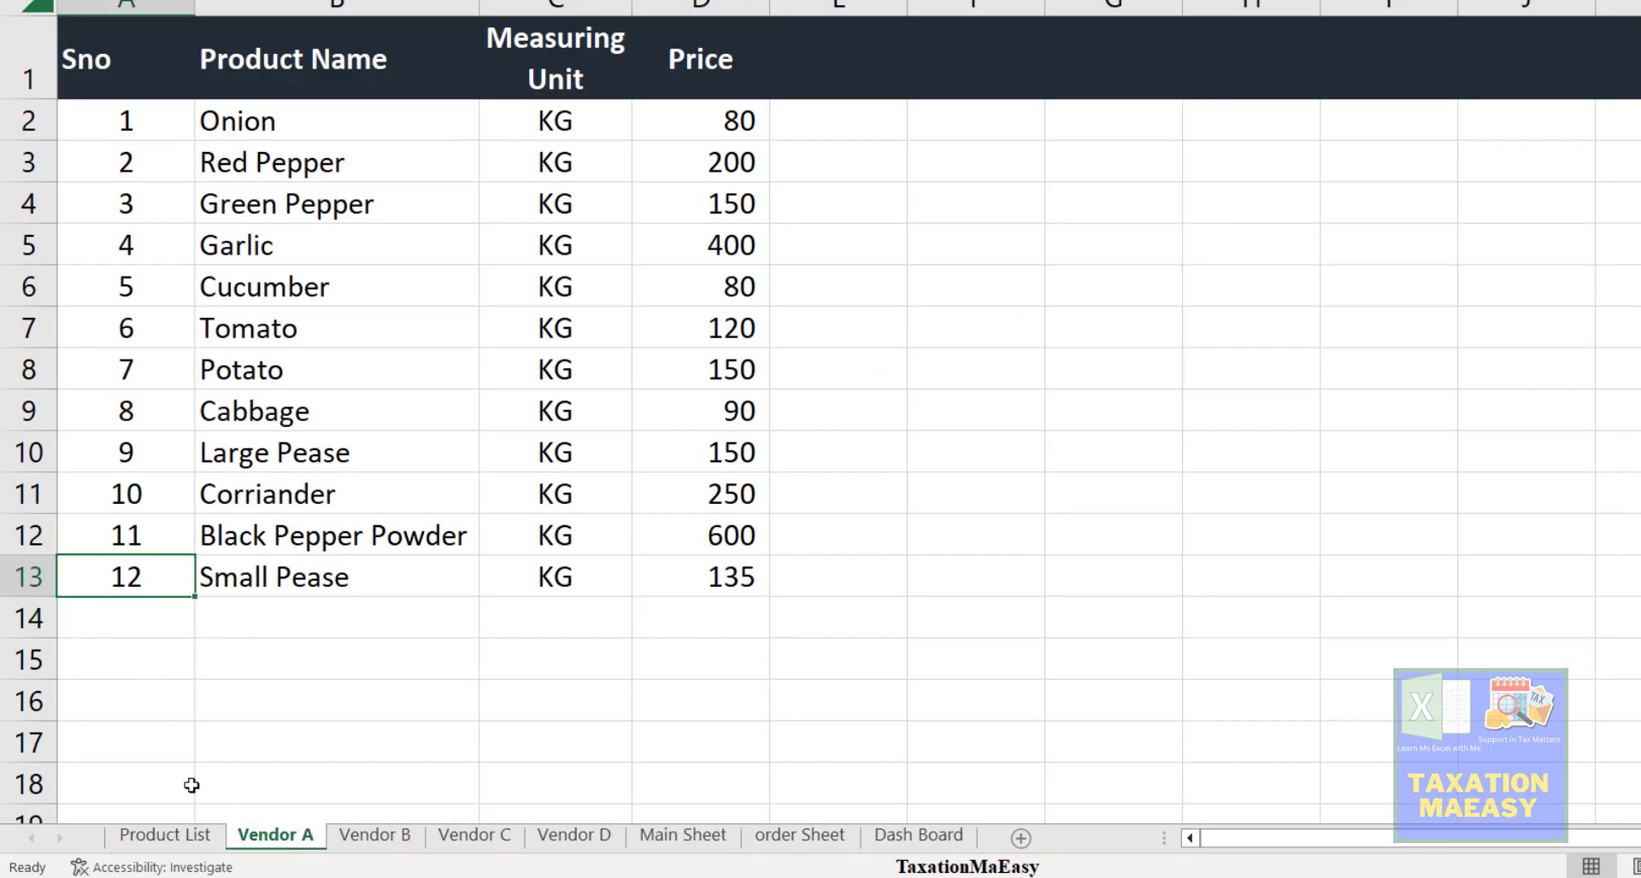
left_click(164, 835)
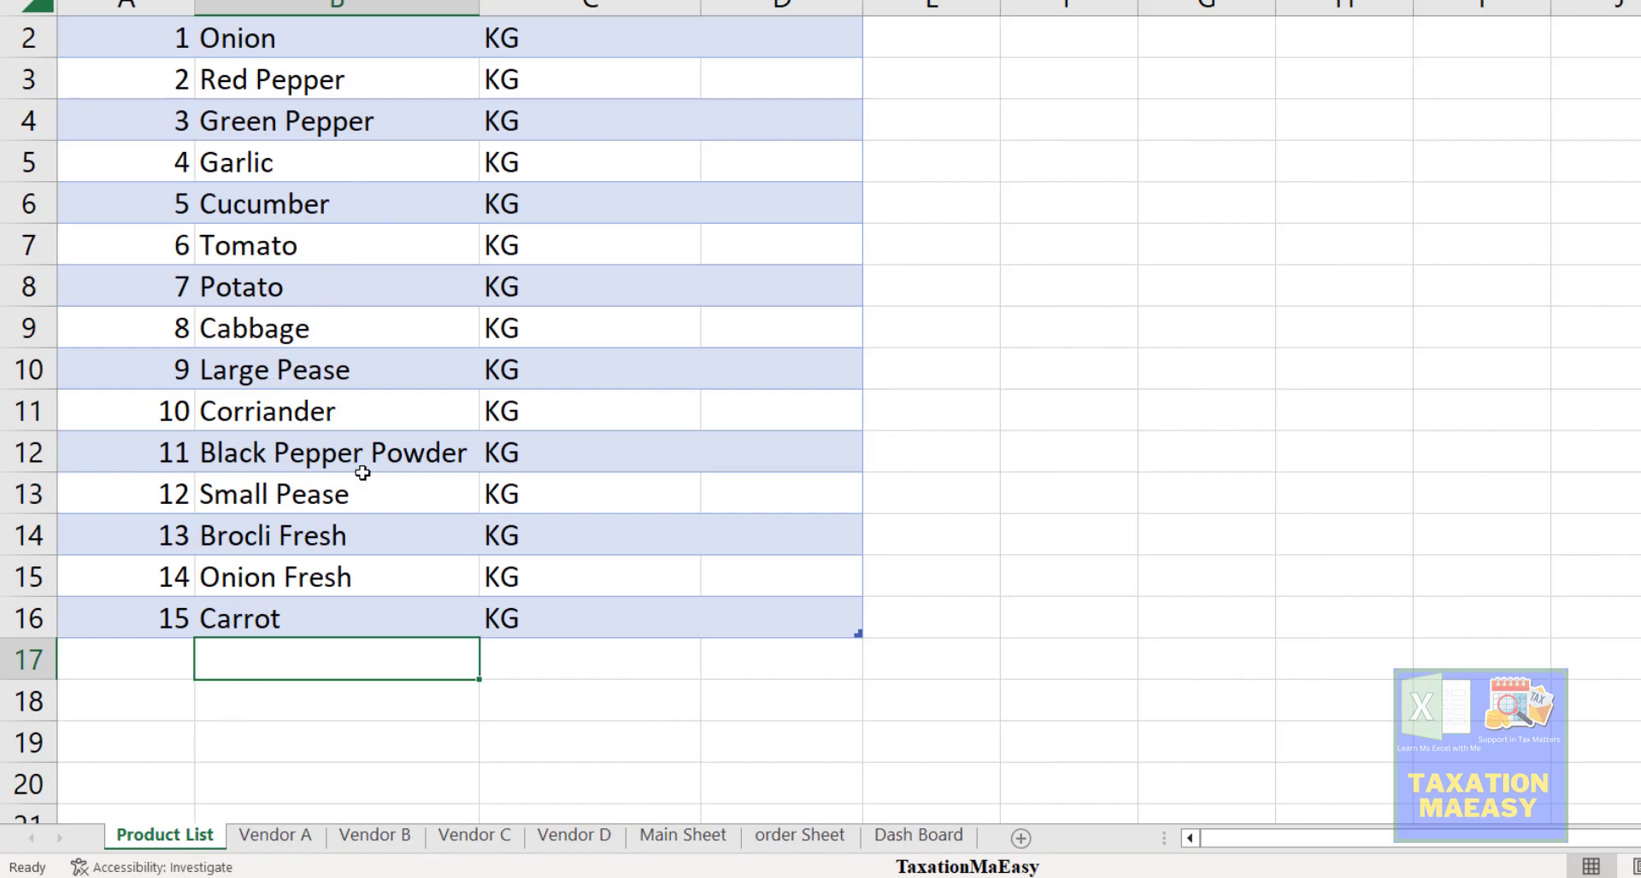
left_click(297, 842)
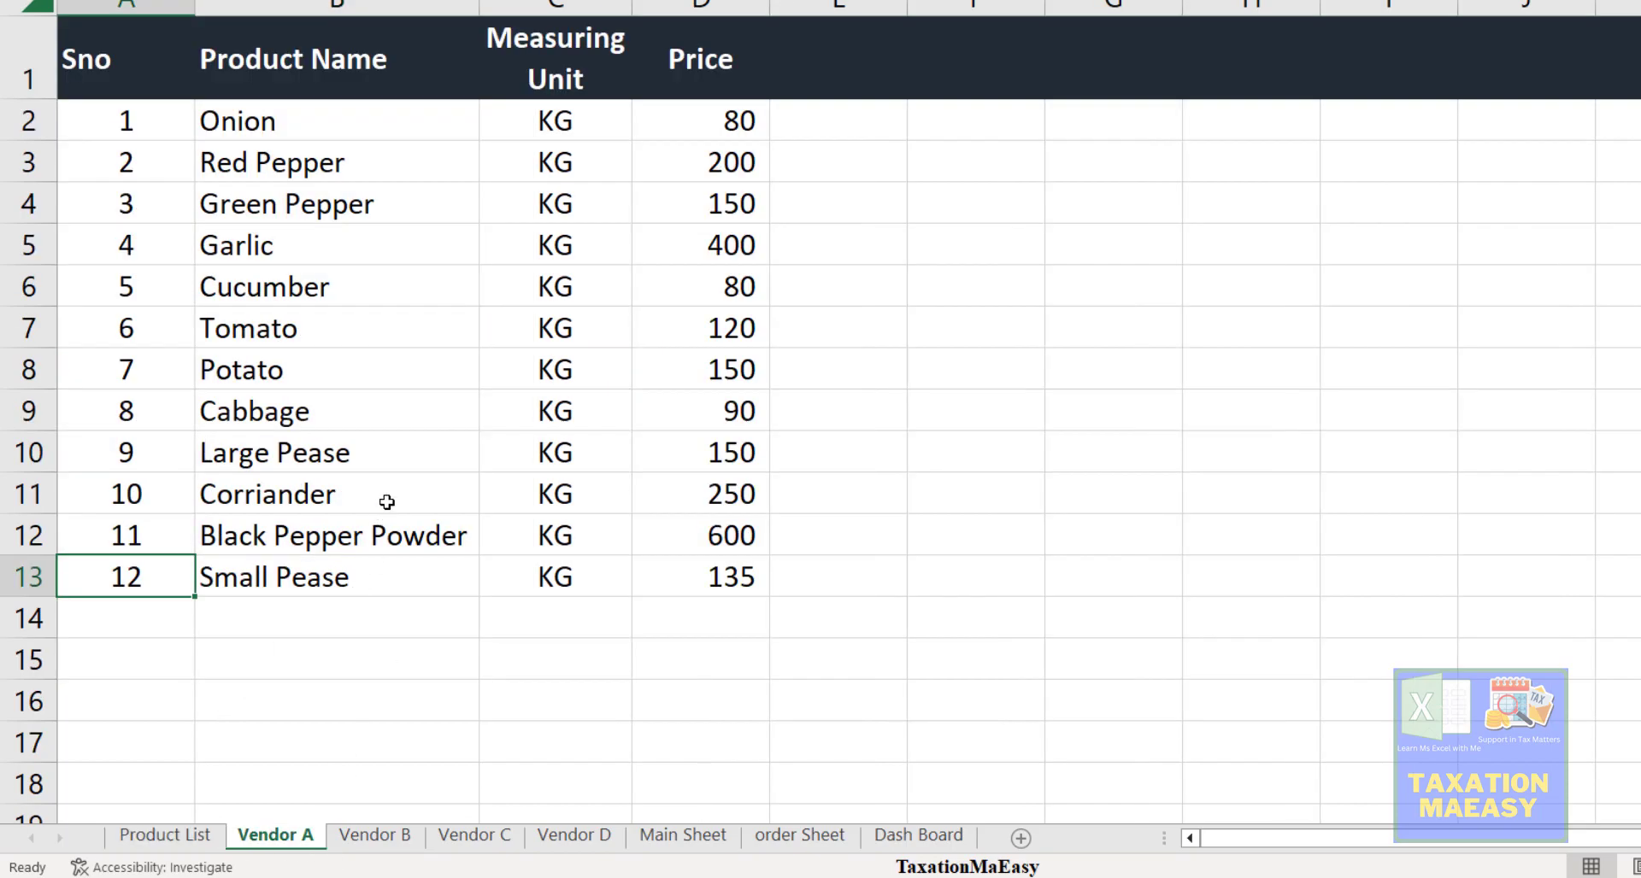
- Try to enter the unlisted product name dsfasdf in row 14 of the Vendor A sheet
left_click(382, 496)
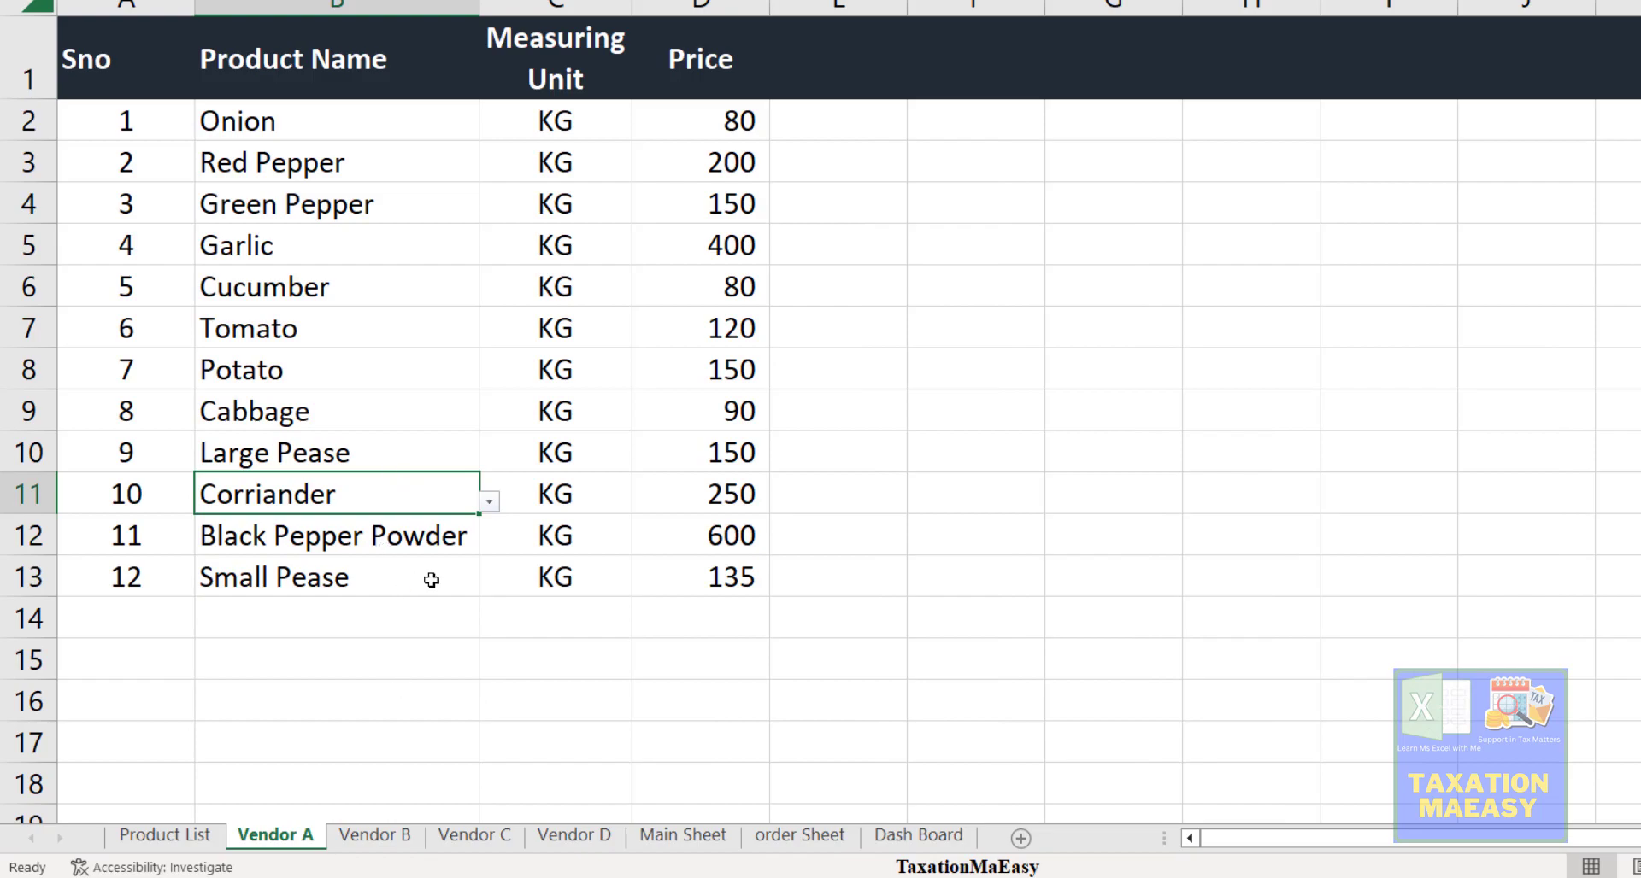
left_click(389, 626)
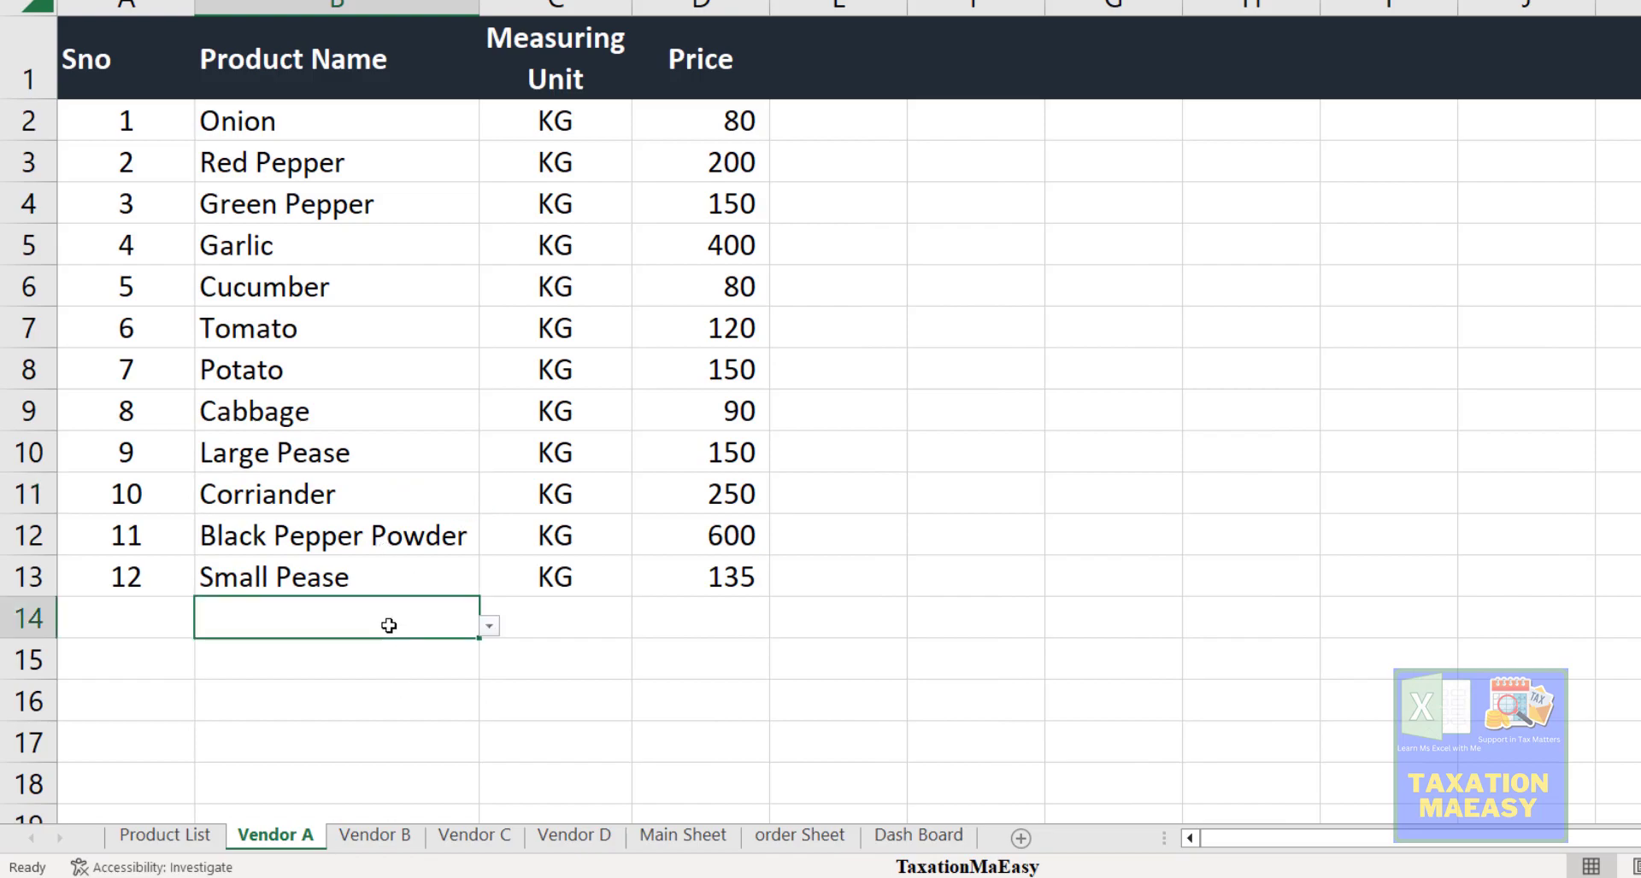
type("dsfasdf")
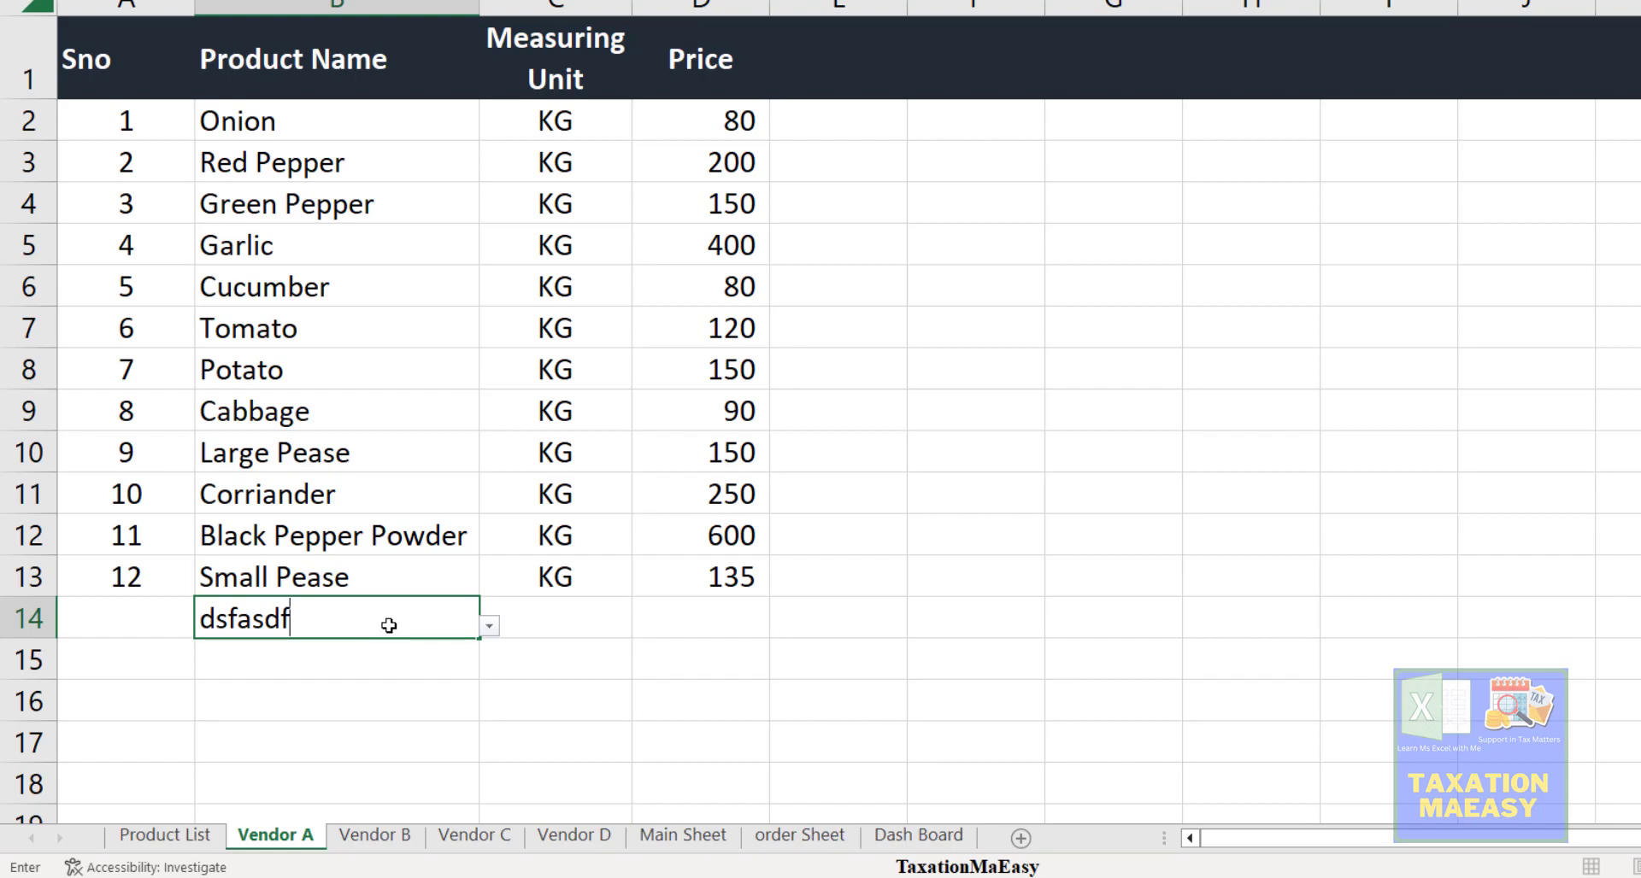
key("Return")
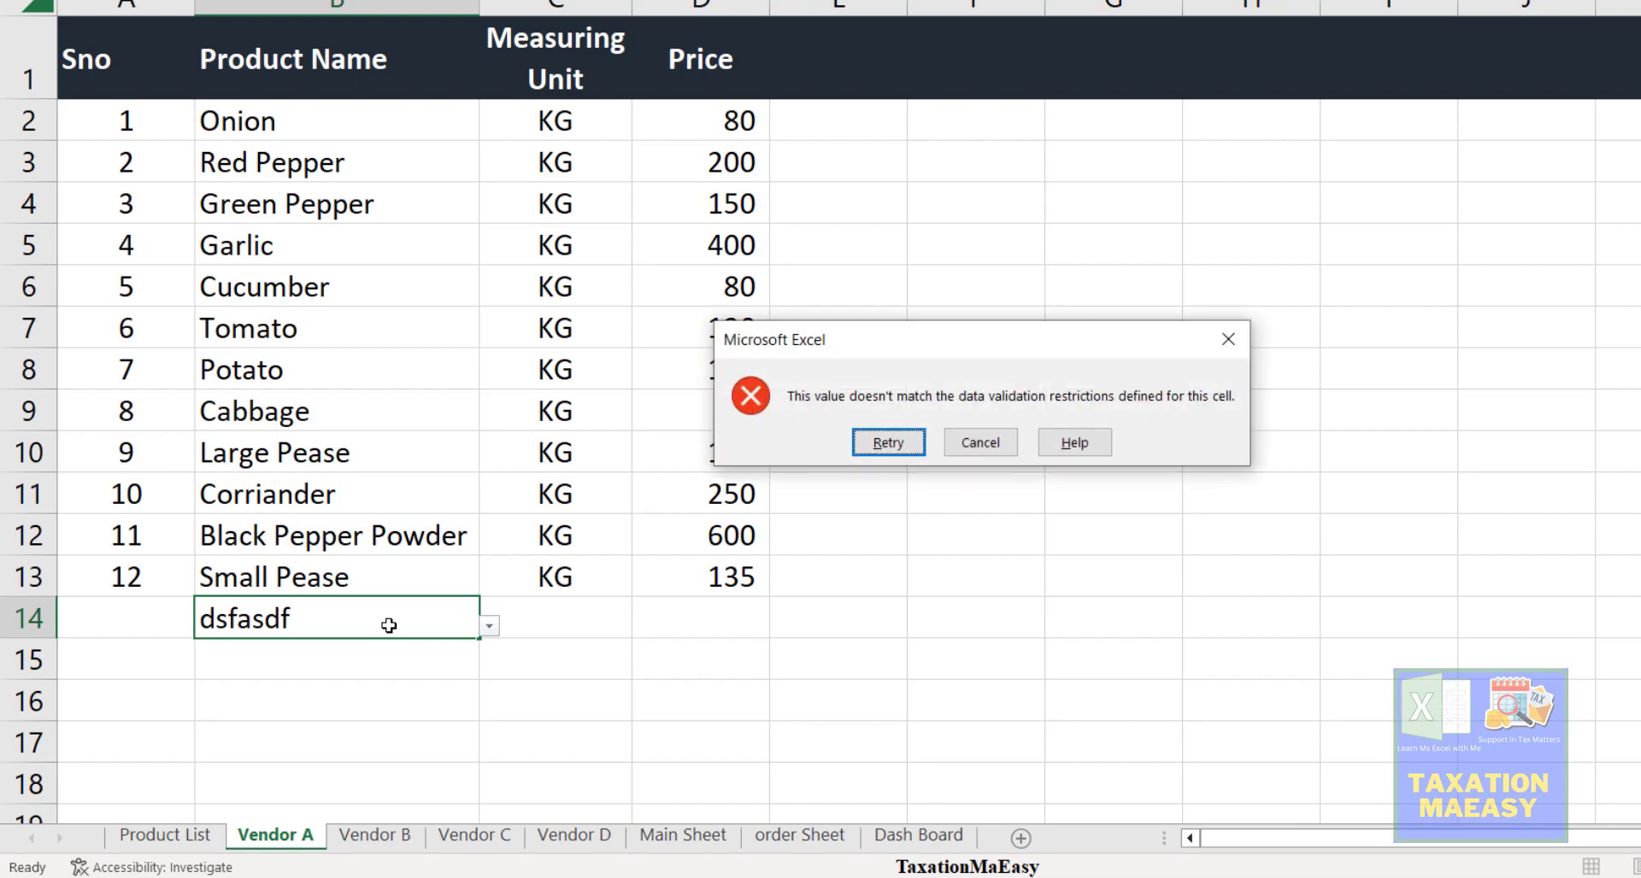
left_click(980, 444)
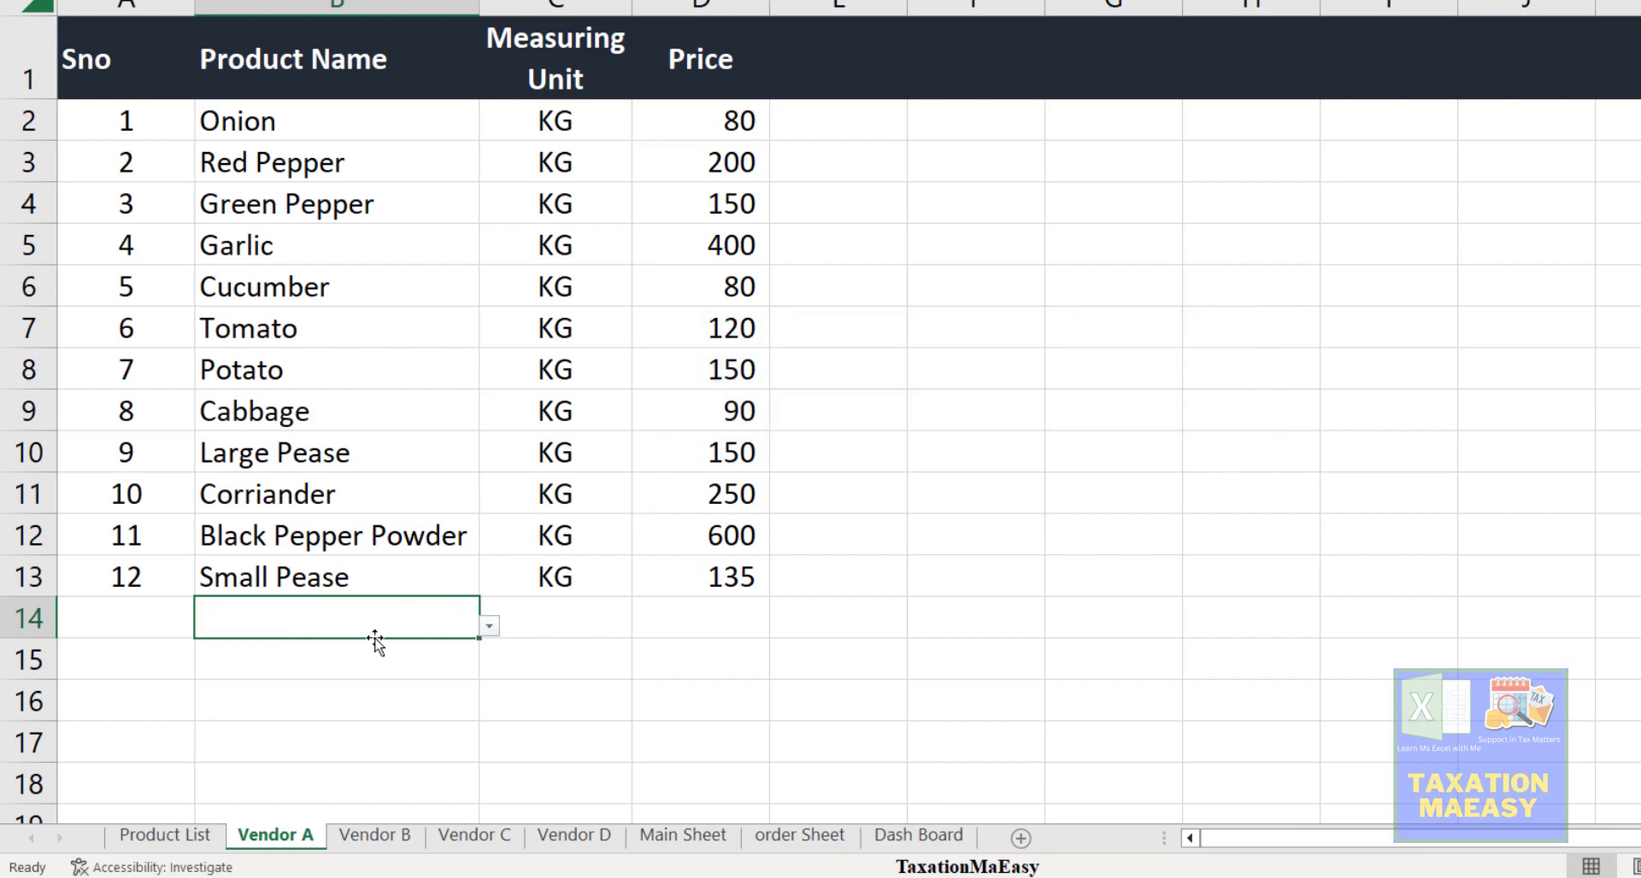
- Compare the Product List sheet's entries with the product choices offered for row 14 of the Vendor A sheet
left_click(190, 841)
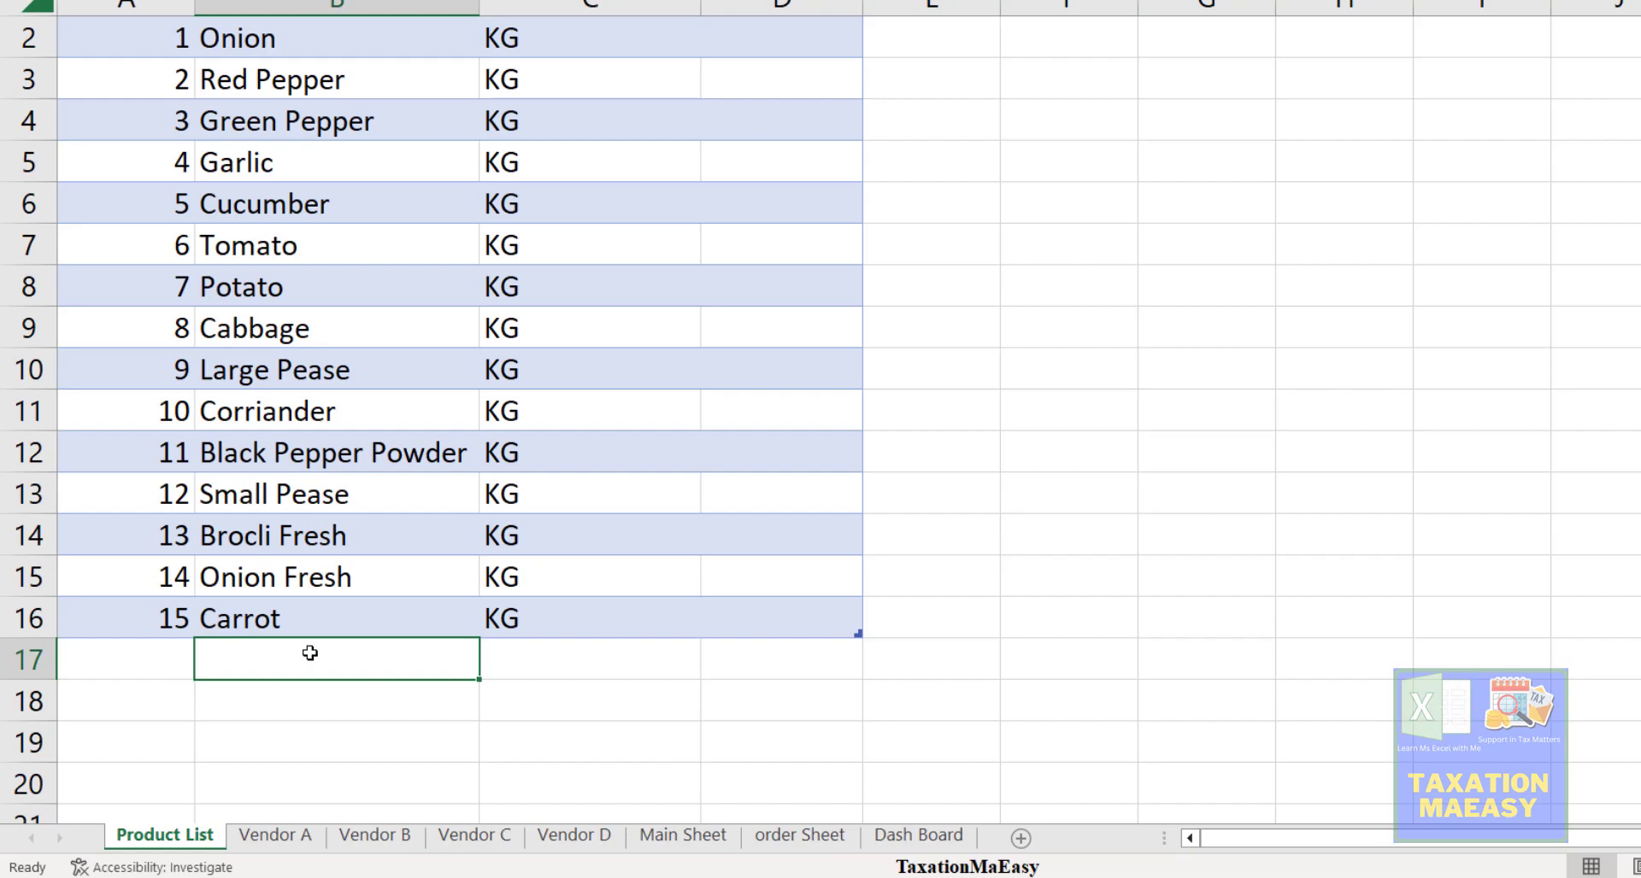
left_click(282, 841)
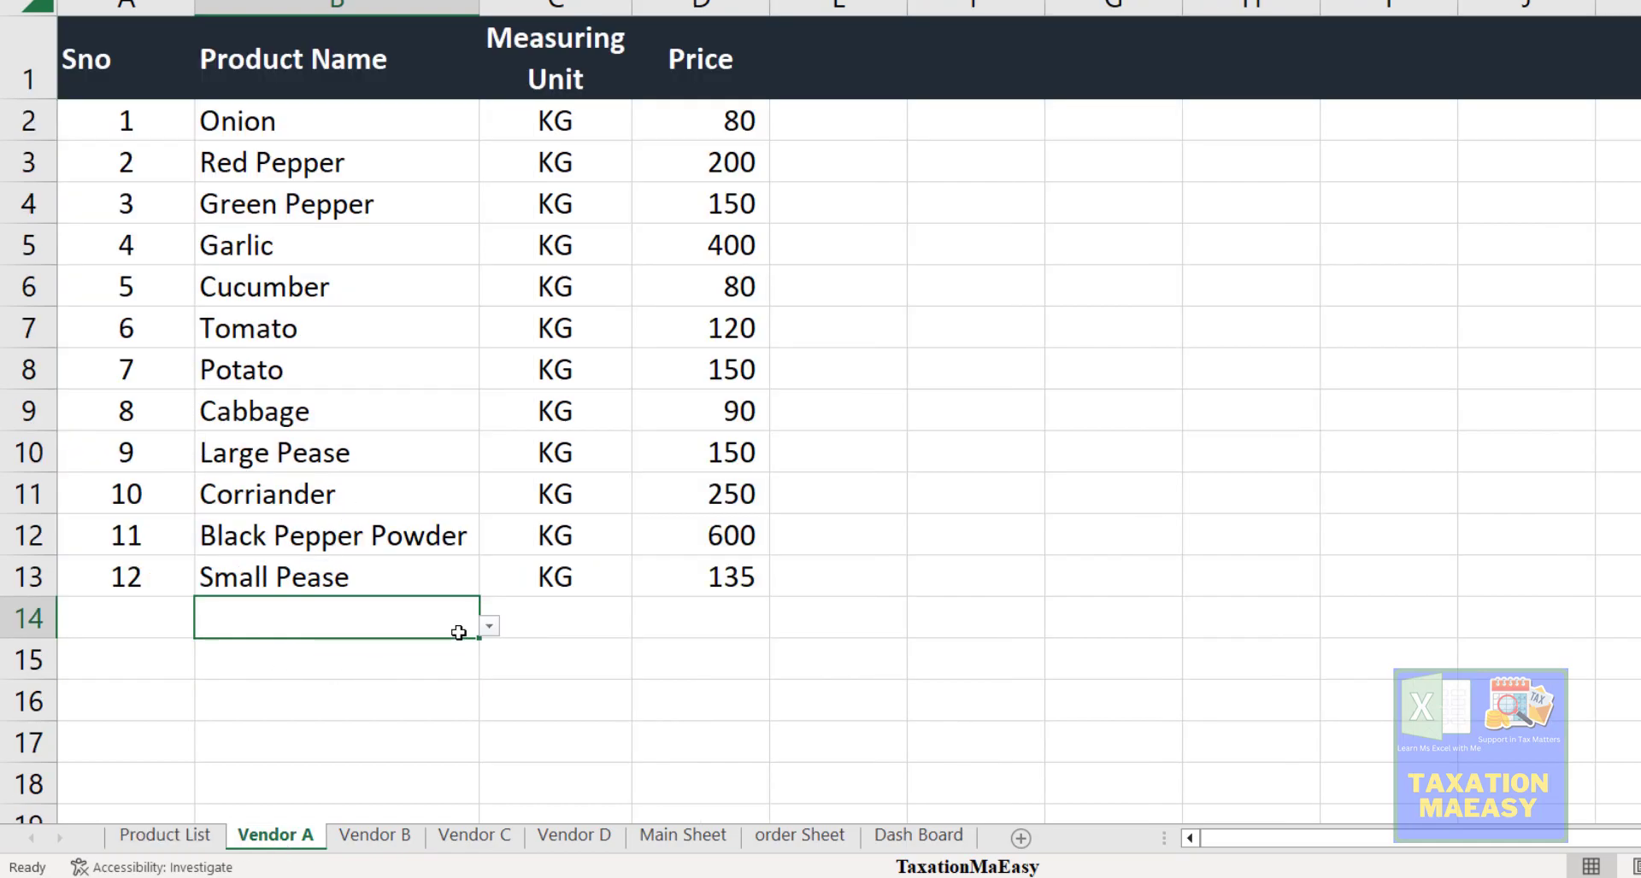
left_click(489, 627)
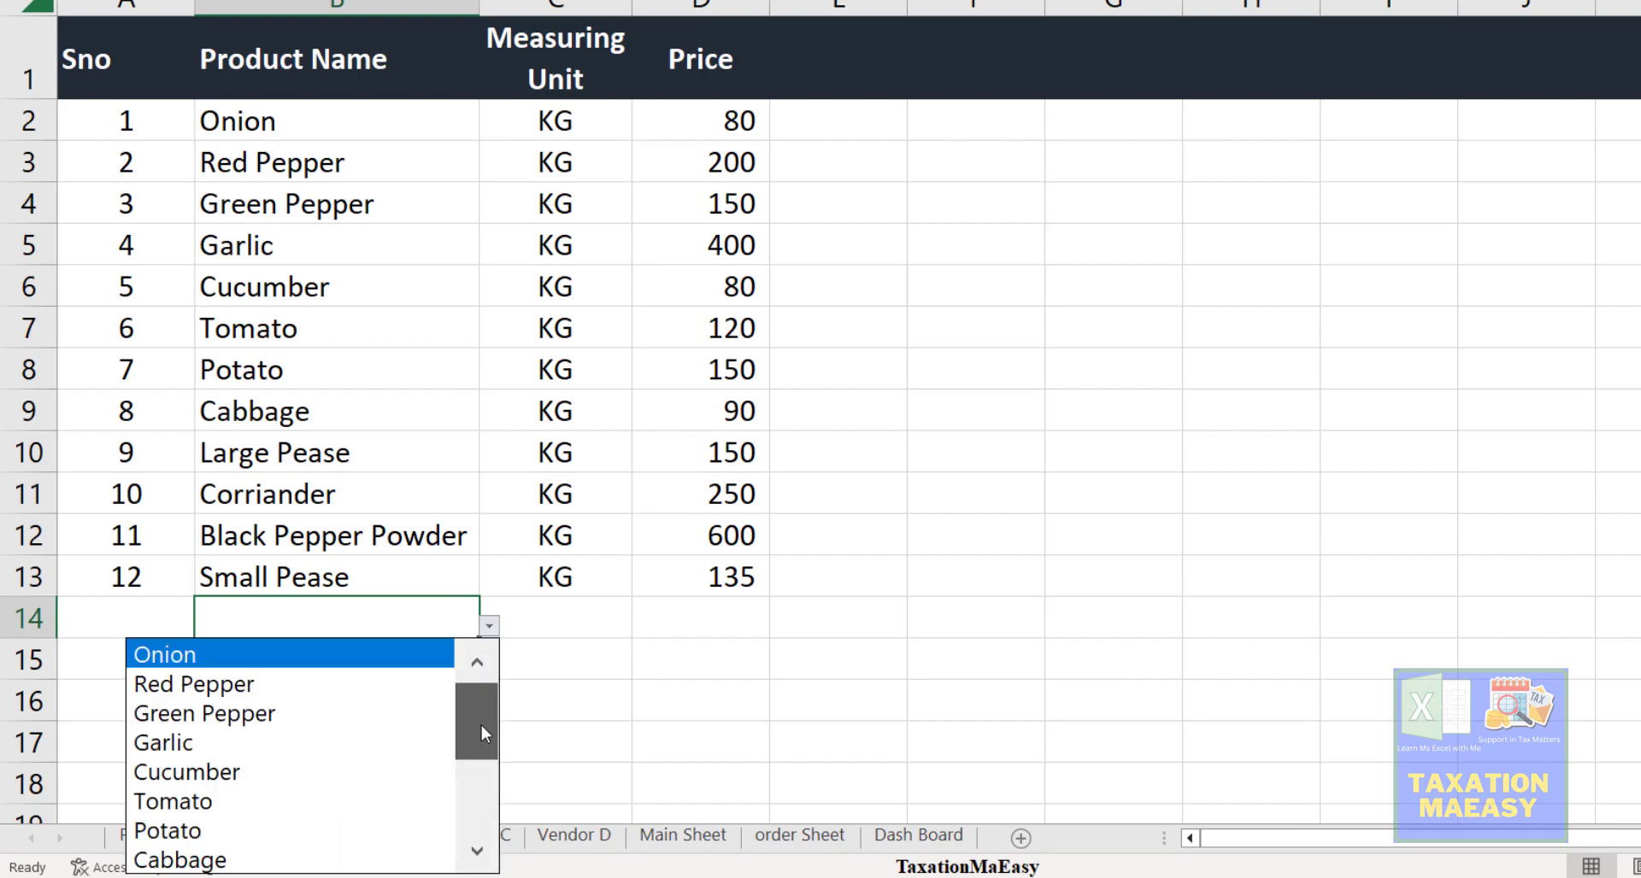
left_click_drag(480, 725, 483, 822)
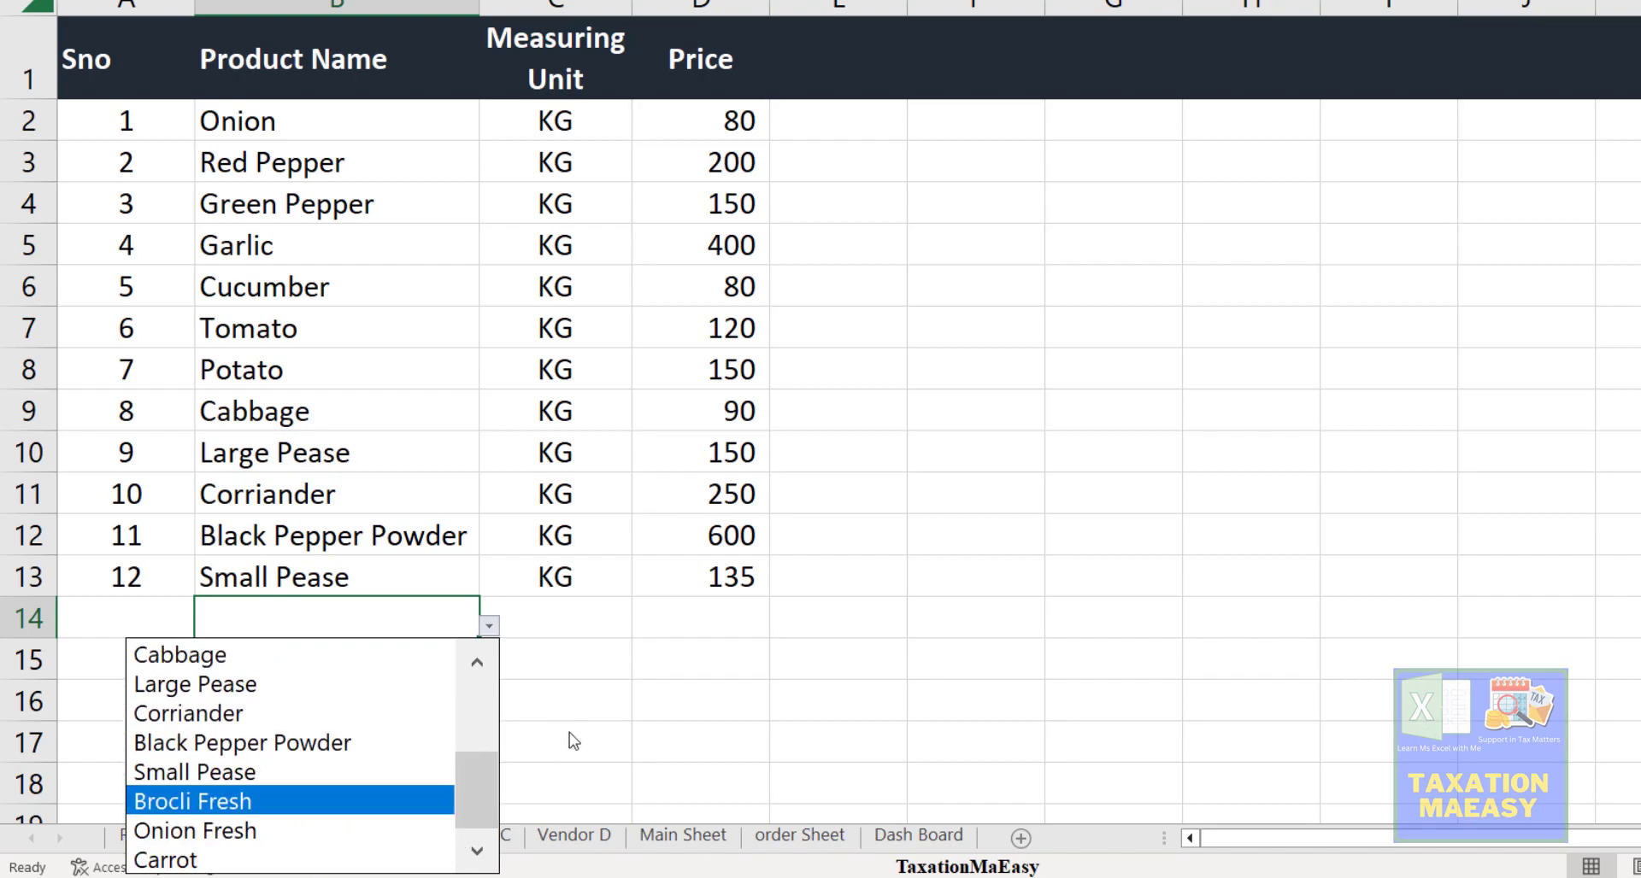
key("Escape")
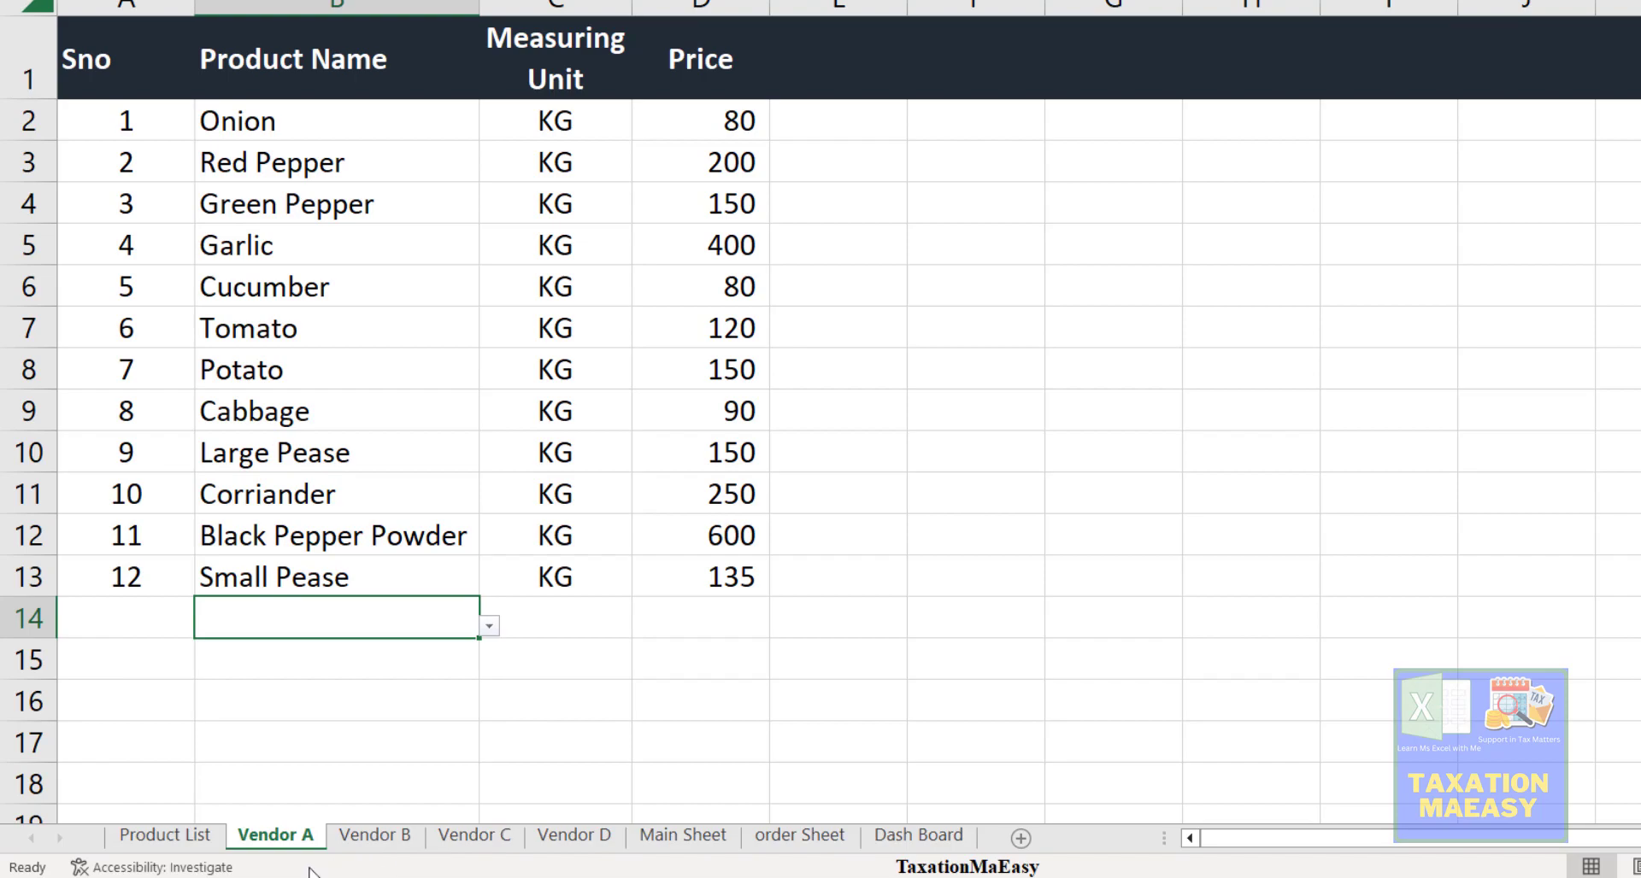
left_click(162, 835)
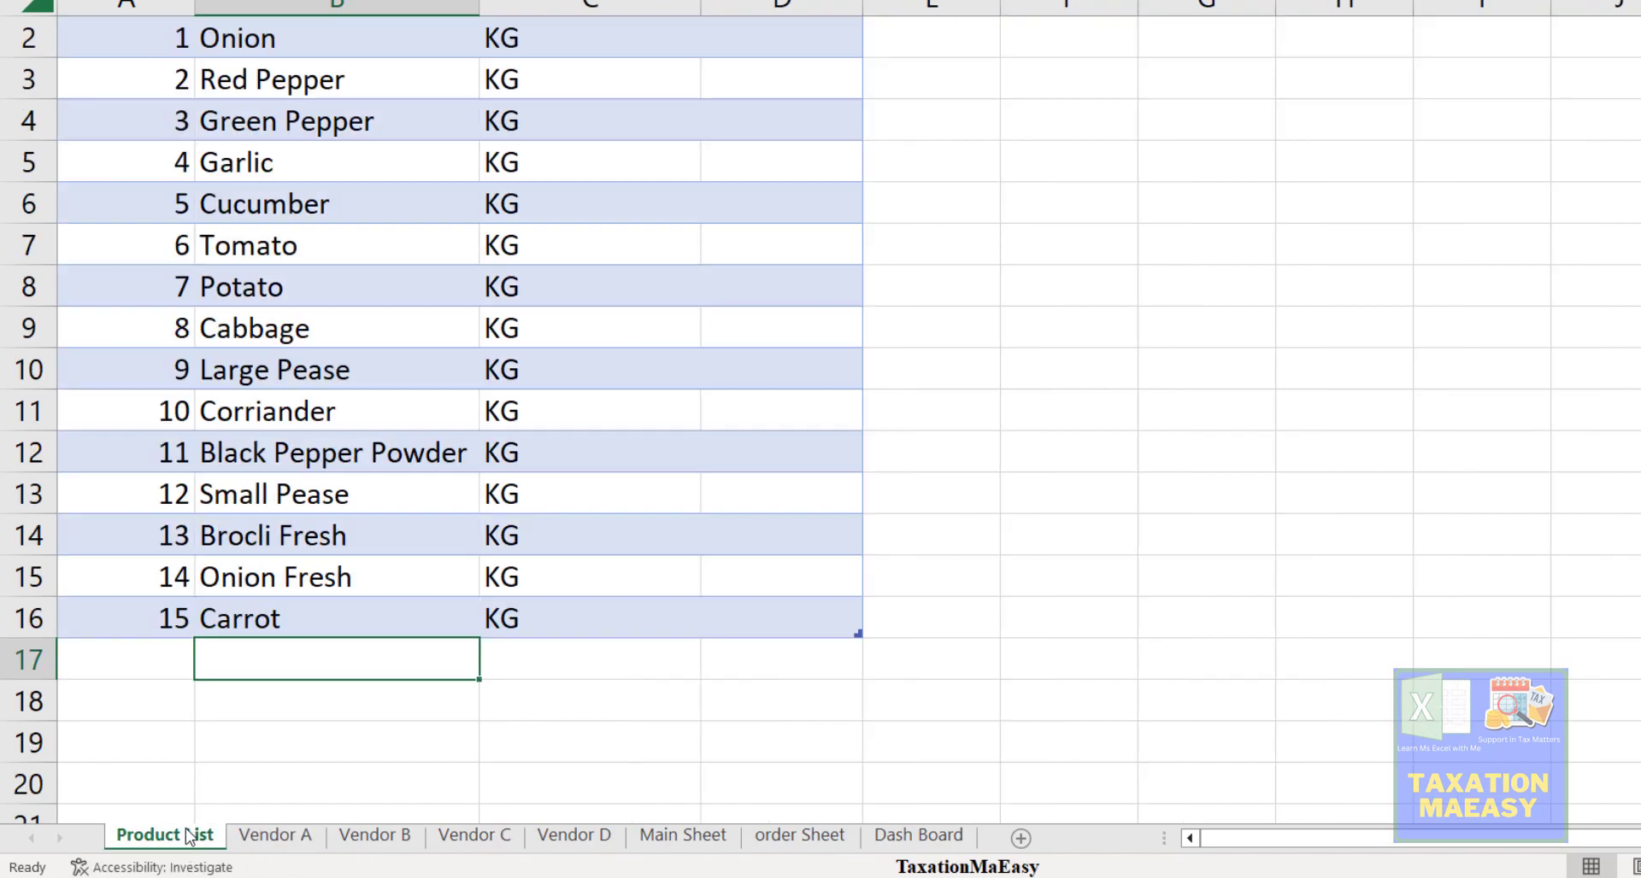
left_click(267, 837)
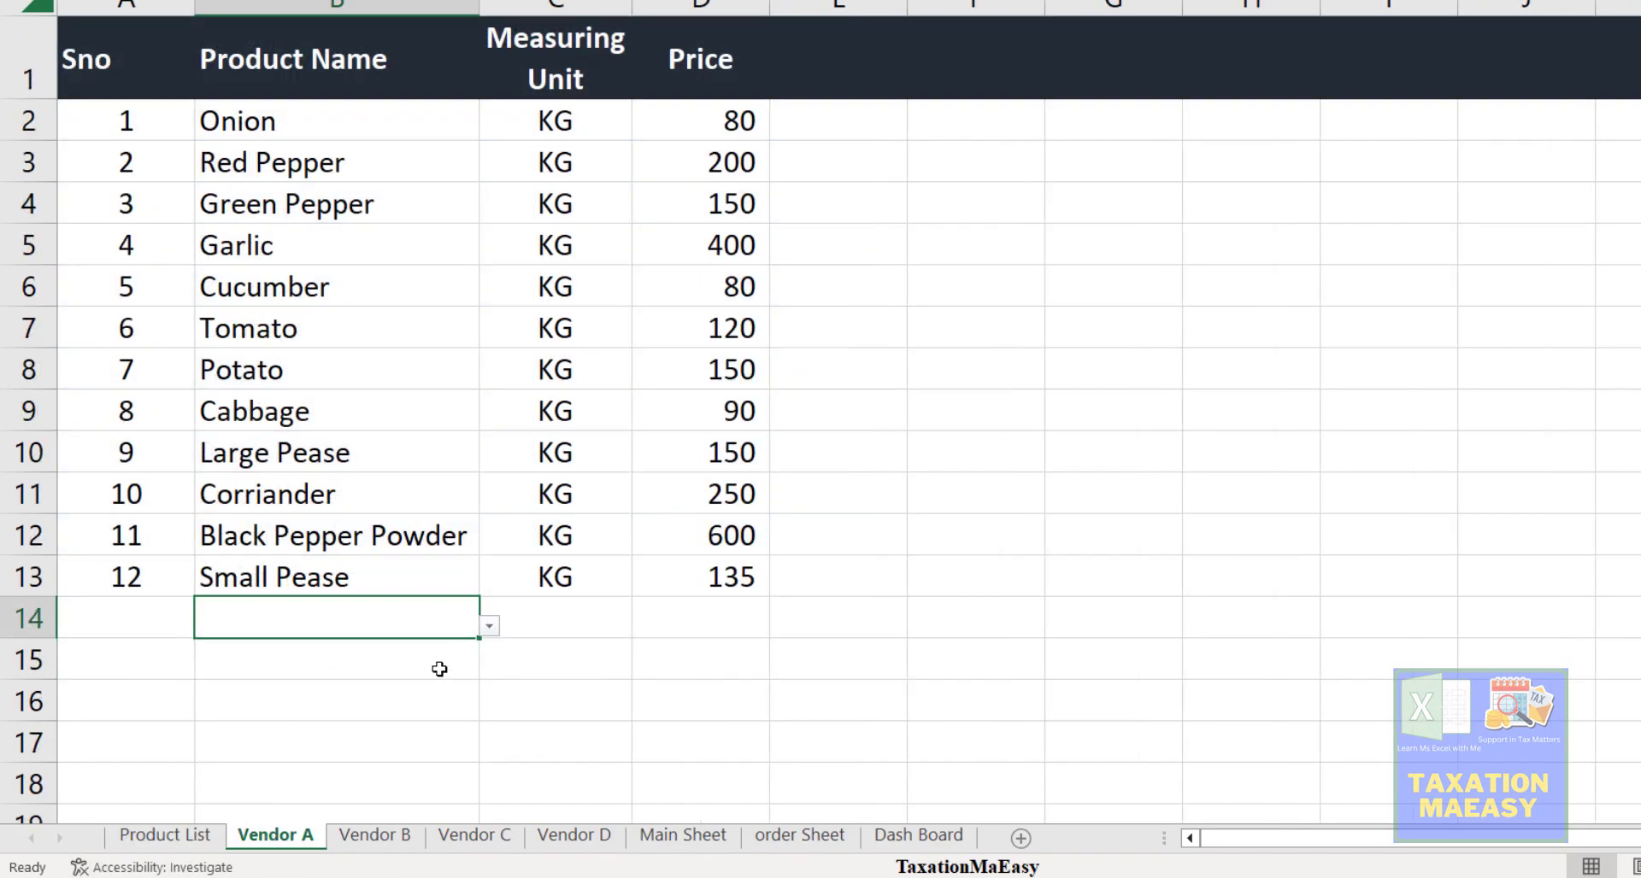
left_click(489, 626)
left_click_drag(477, 713, 476, 825)
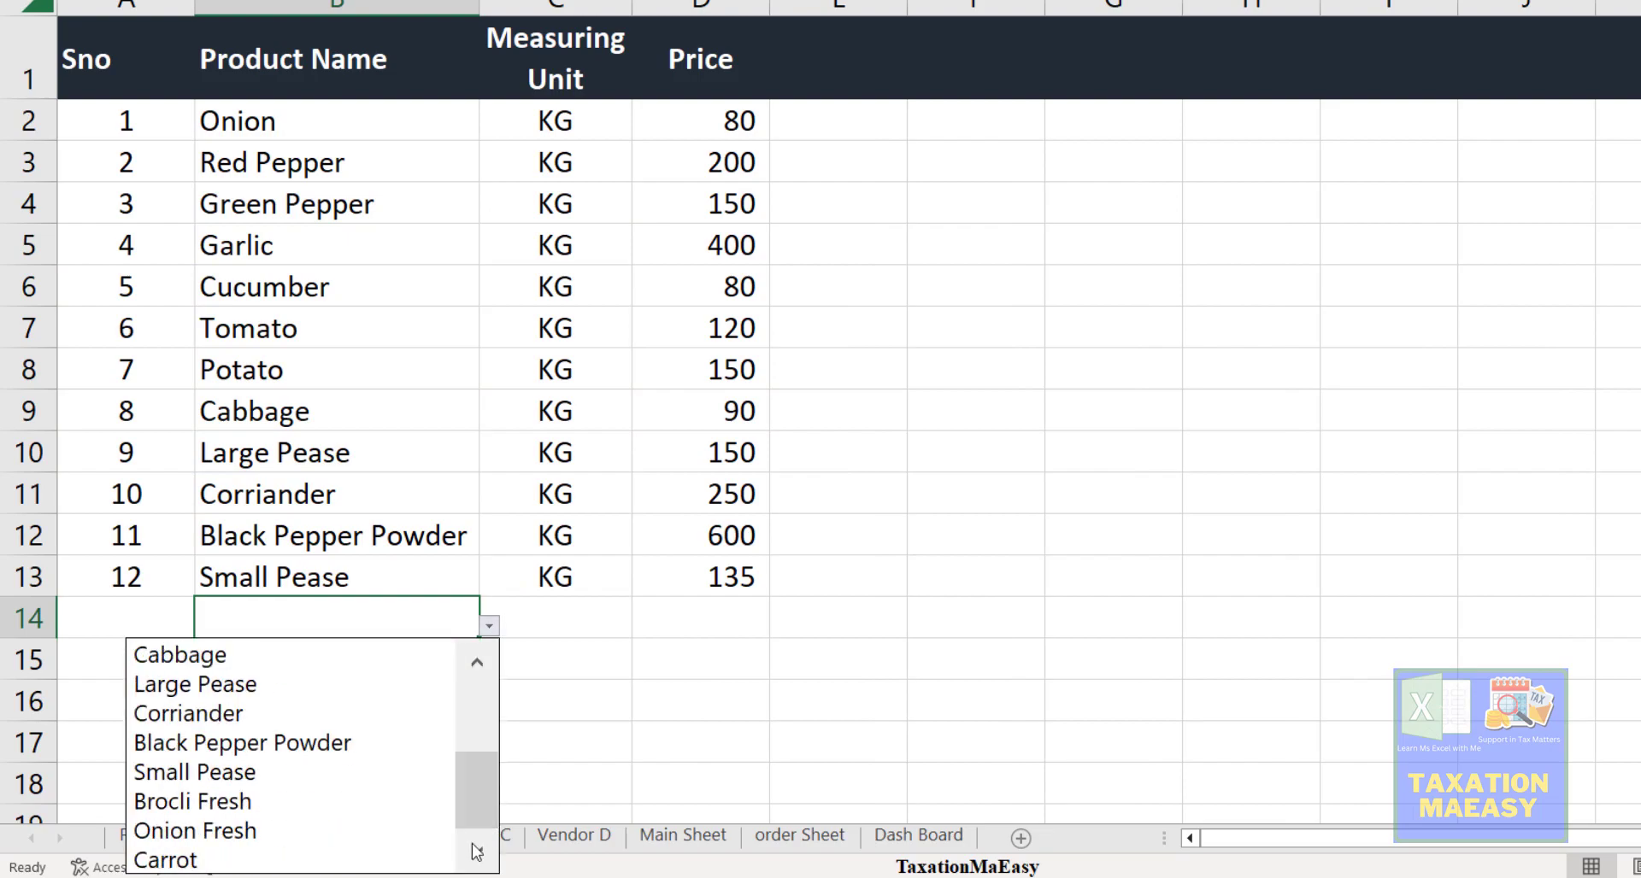
key("Escape")
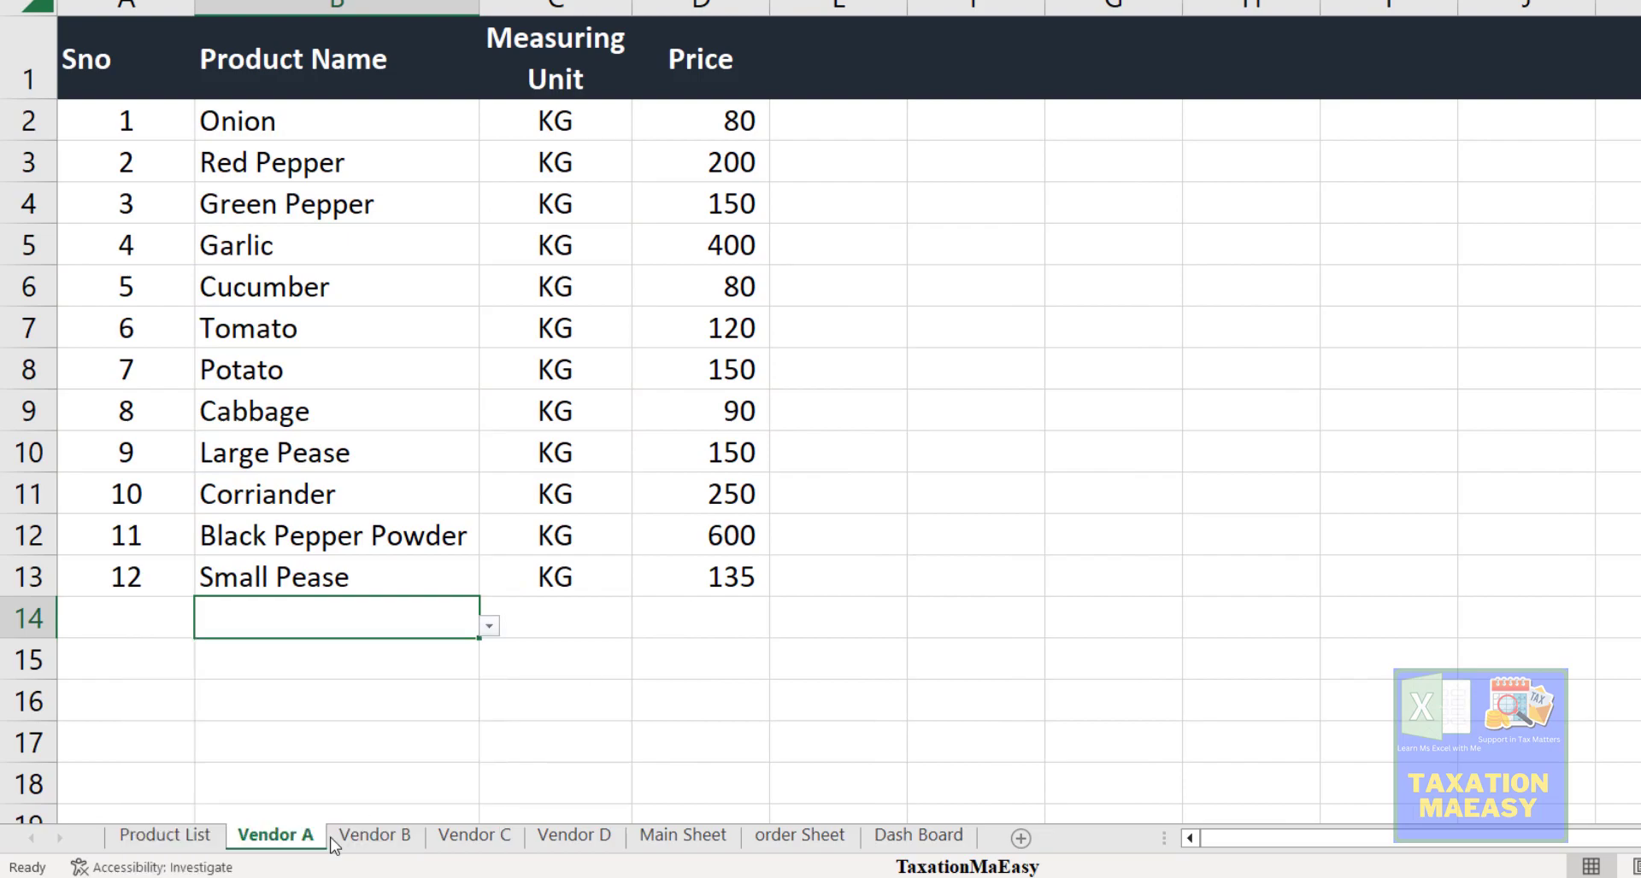
- Add Pulses as a new product in row 17 of the Product List sheet
left_click(205, 839)
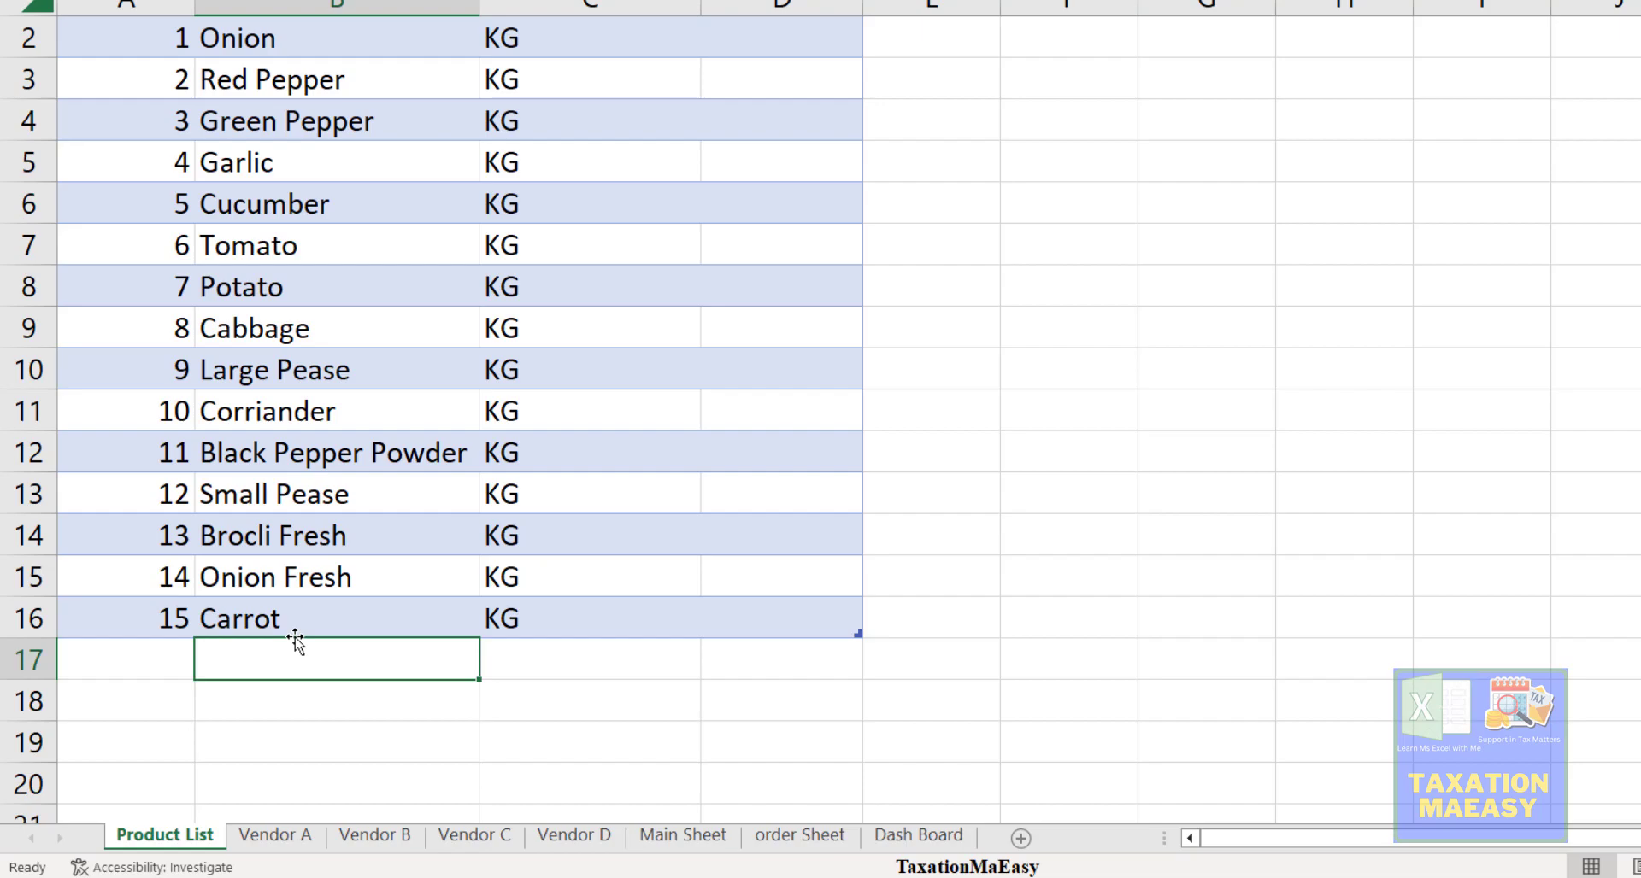
type("Pulses")
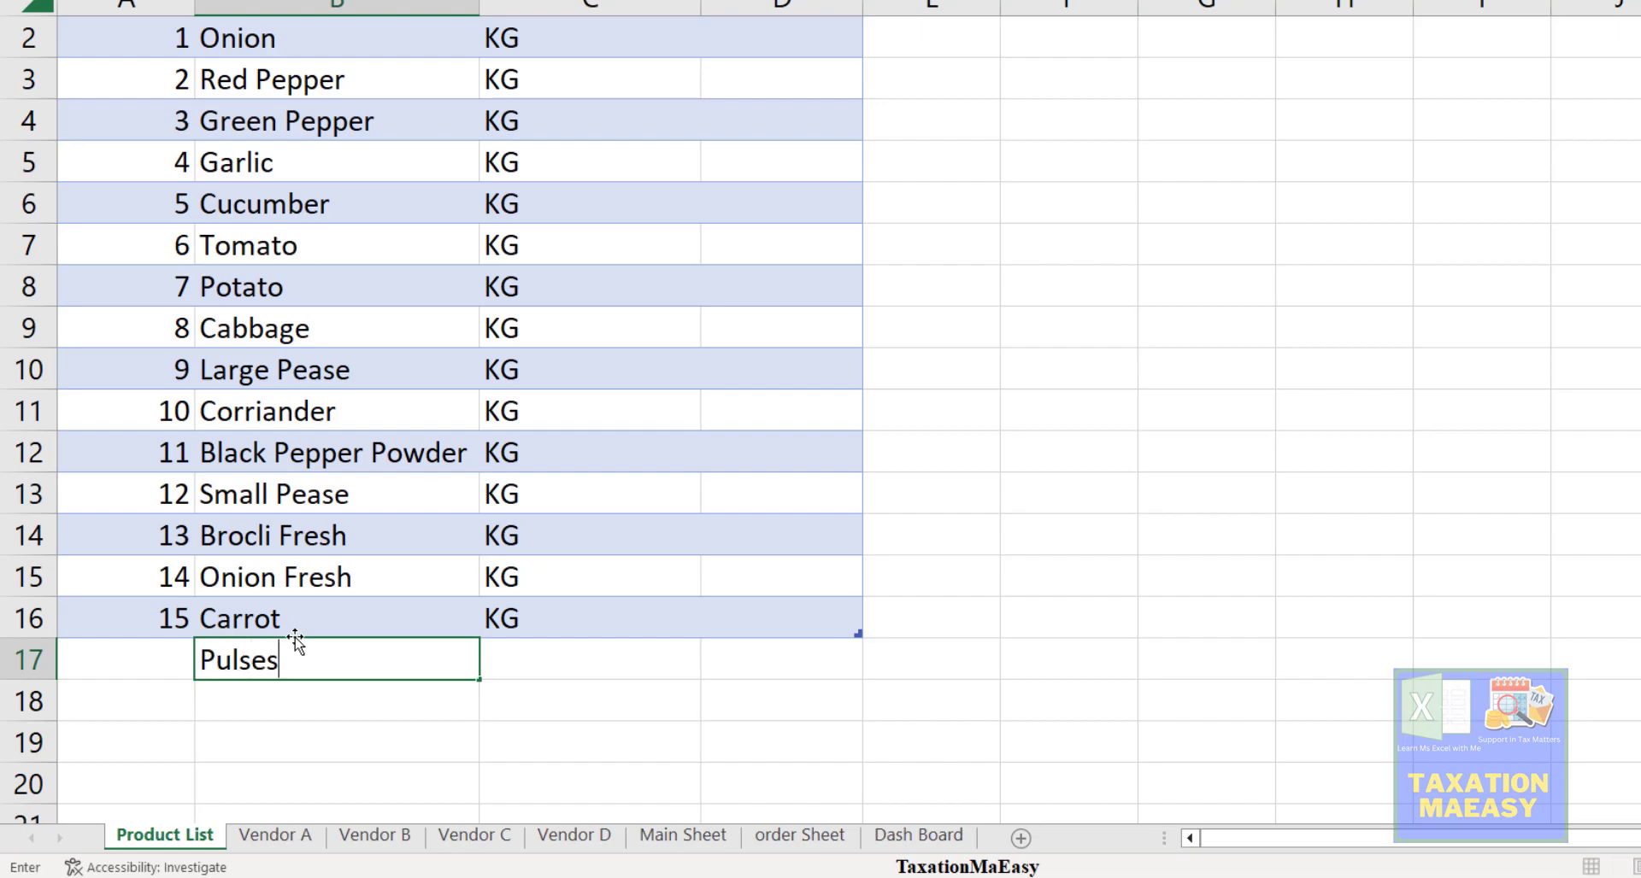
key("Return")
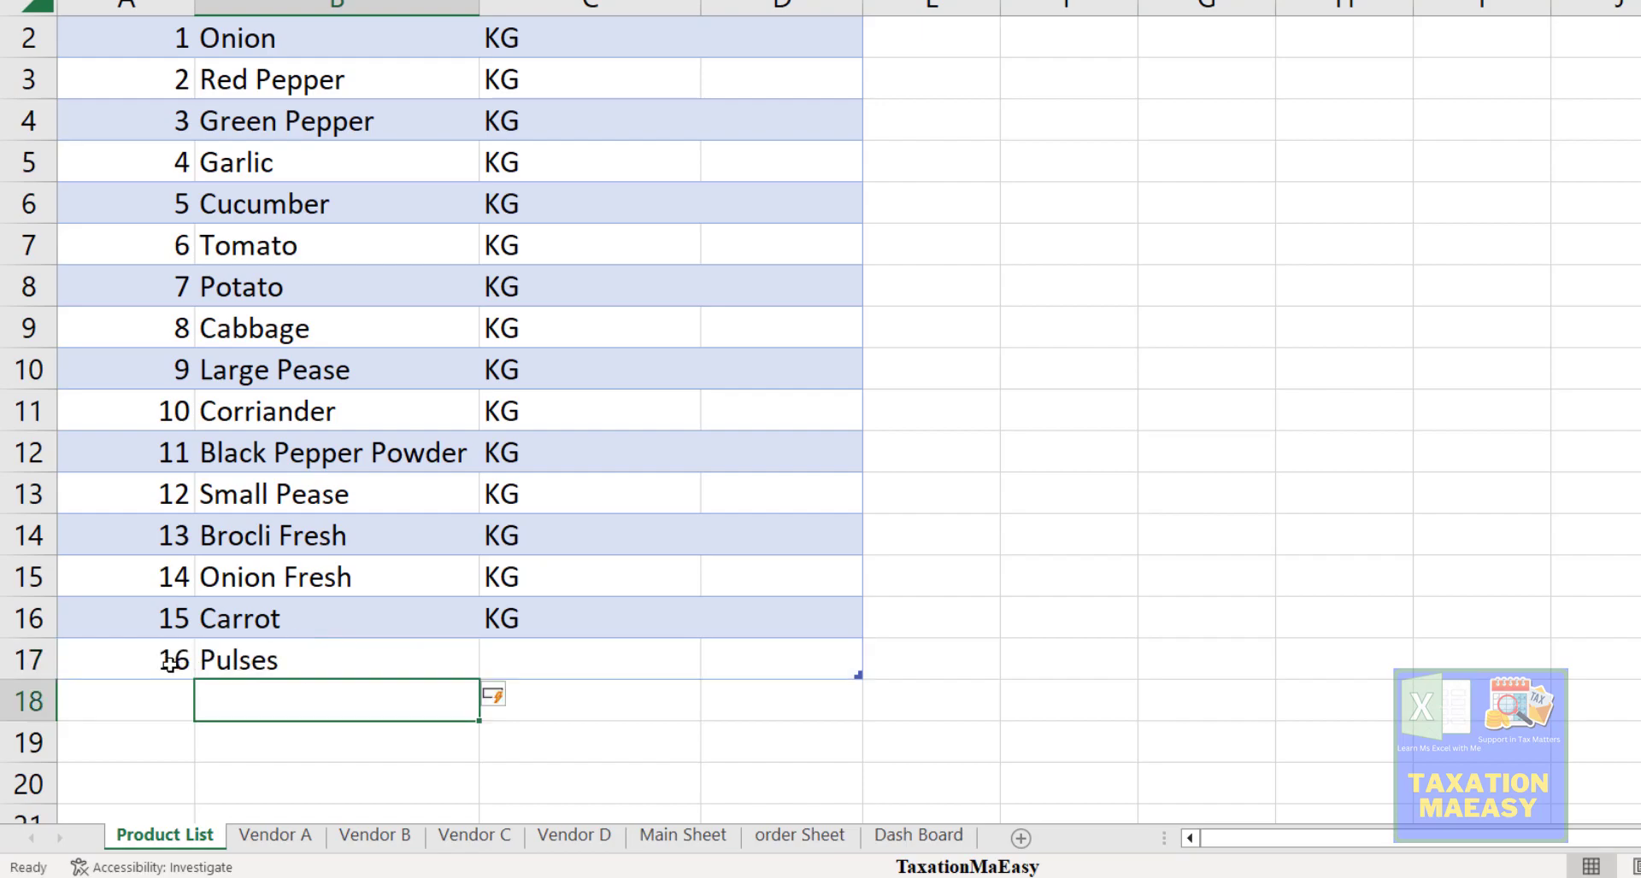
- Fill the KG measuring unit down into the new Pulses row
left_click(169, 663)
left_click(519, 667)
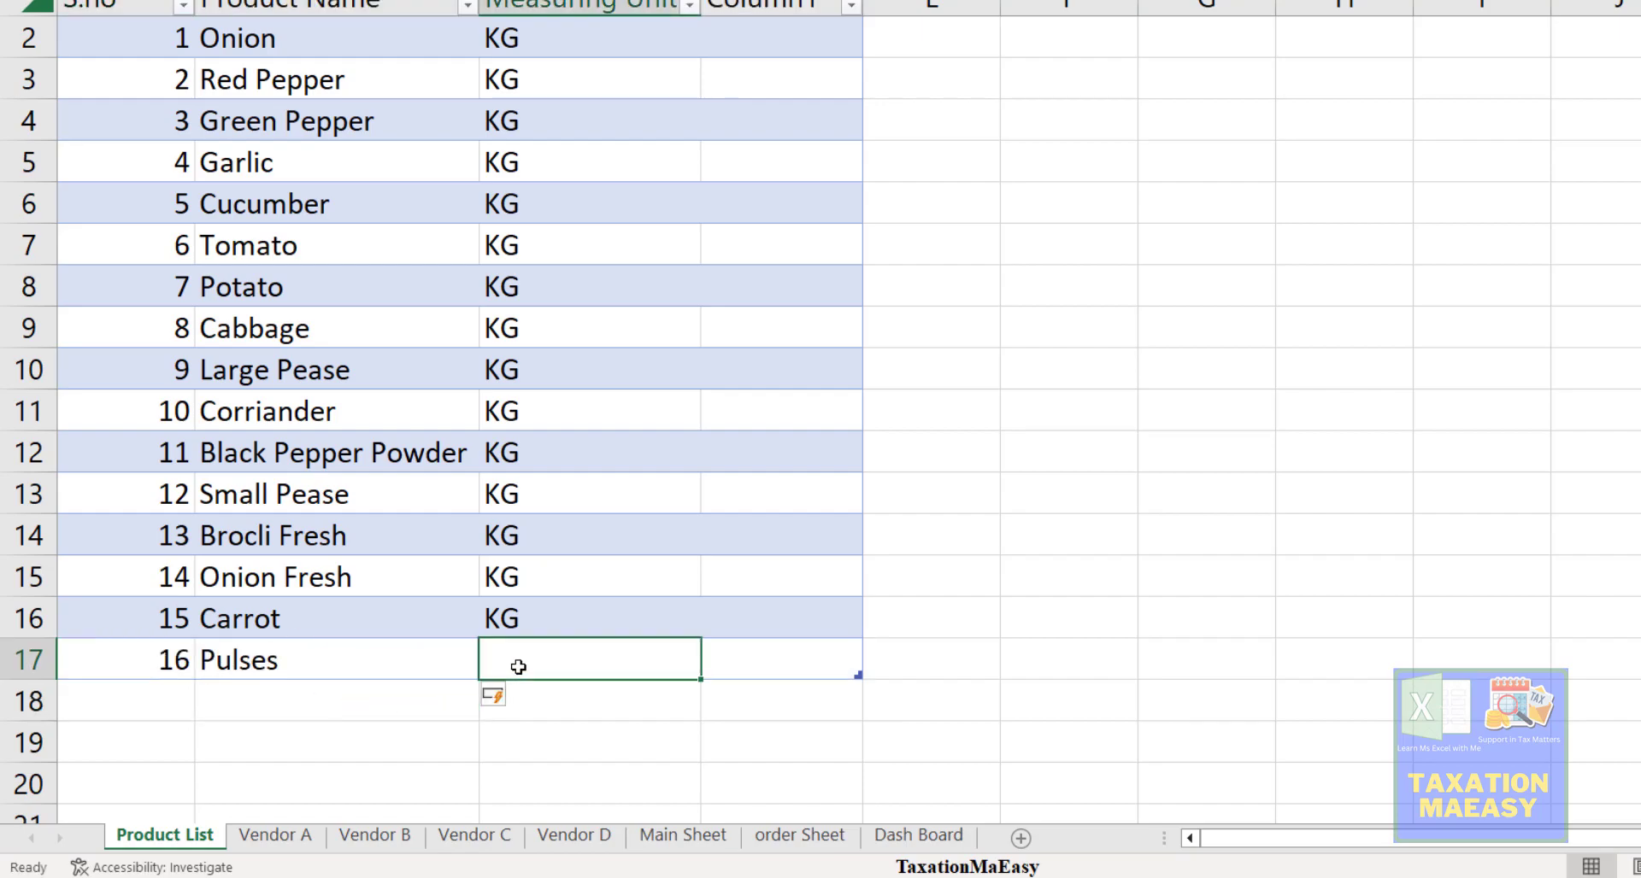
key("ctrl+g")
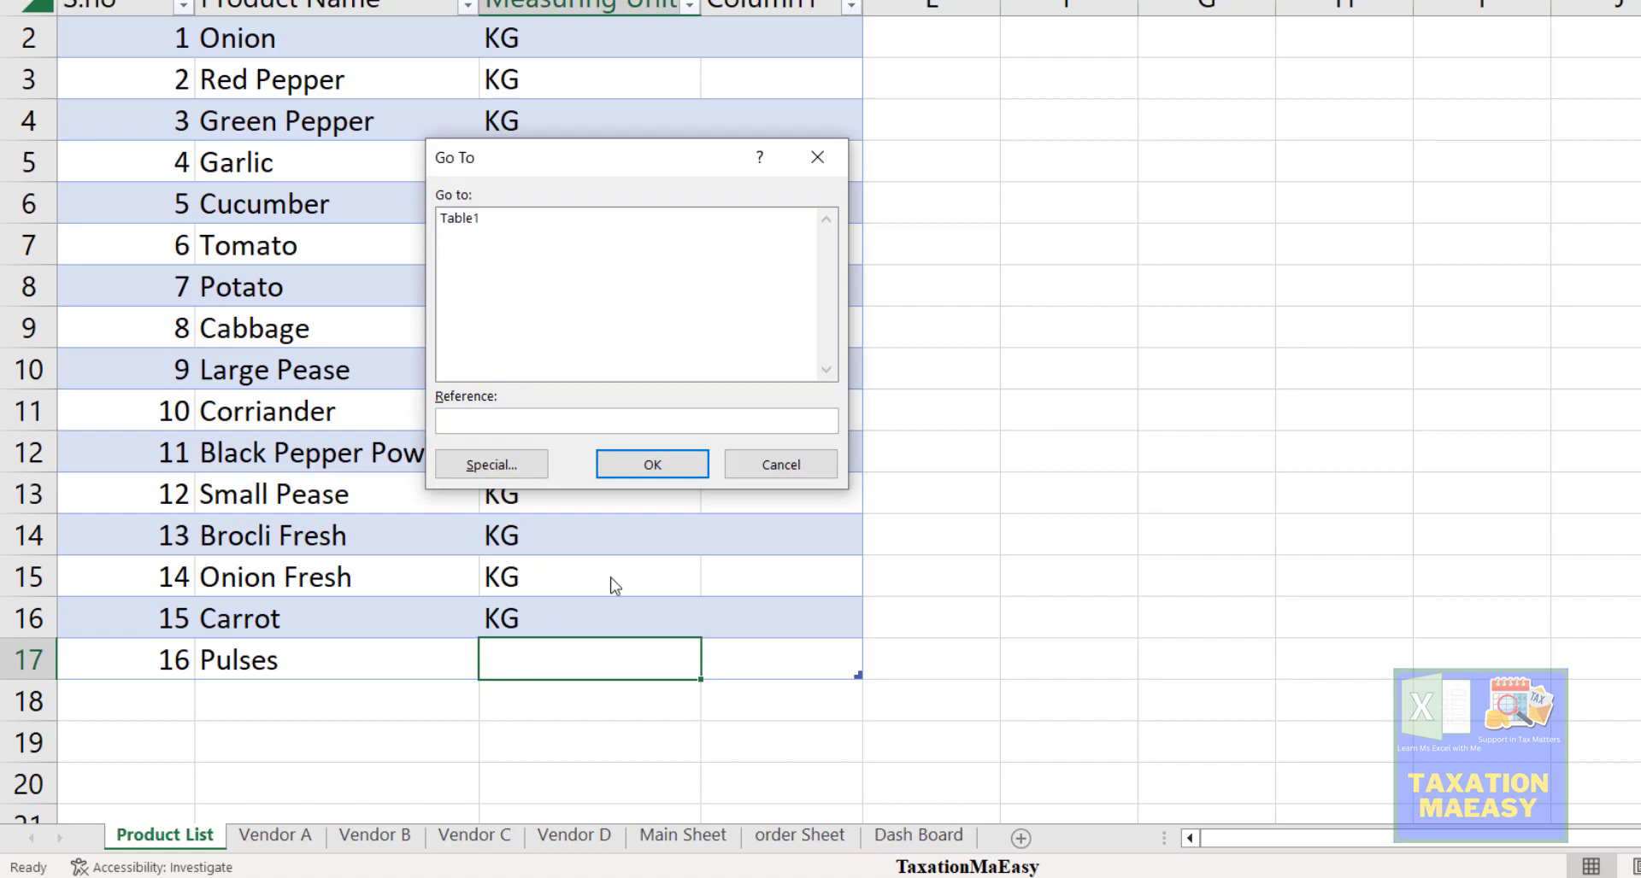
left_click(785, 466)
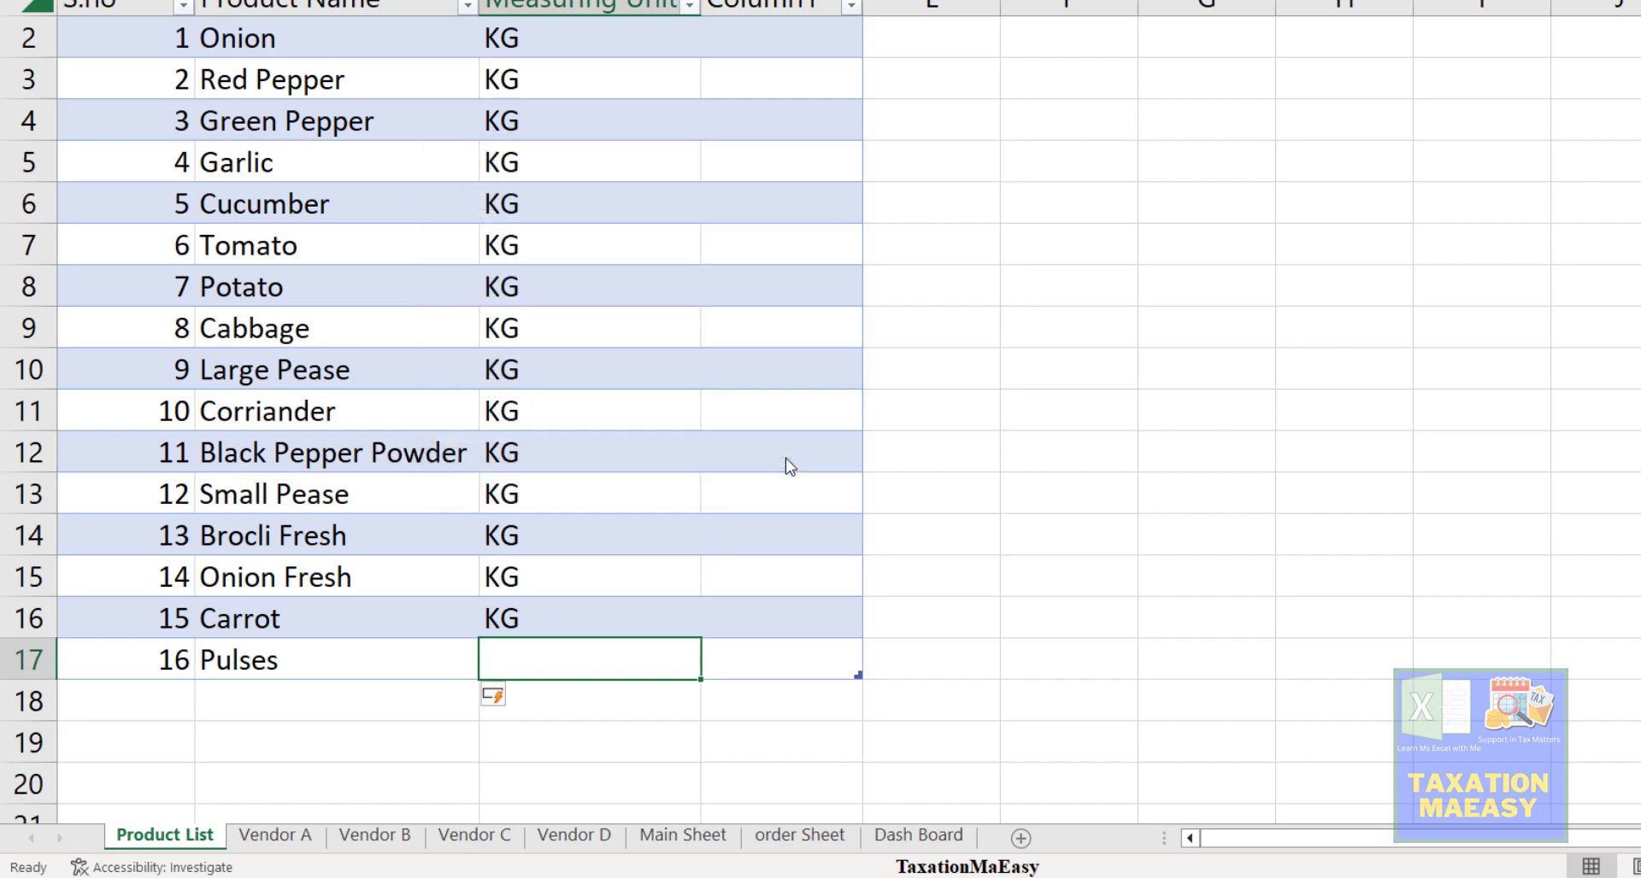
key("ctrl+d")
- Check the product choices offered for row 14 of the Vendor A sheet for the newly added Pulses
left_click(273, 838)
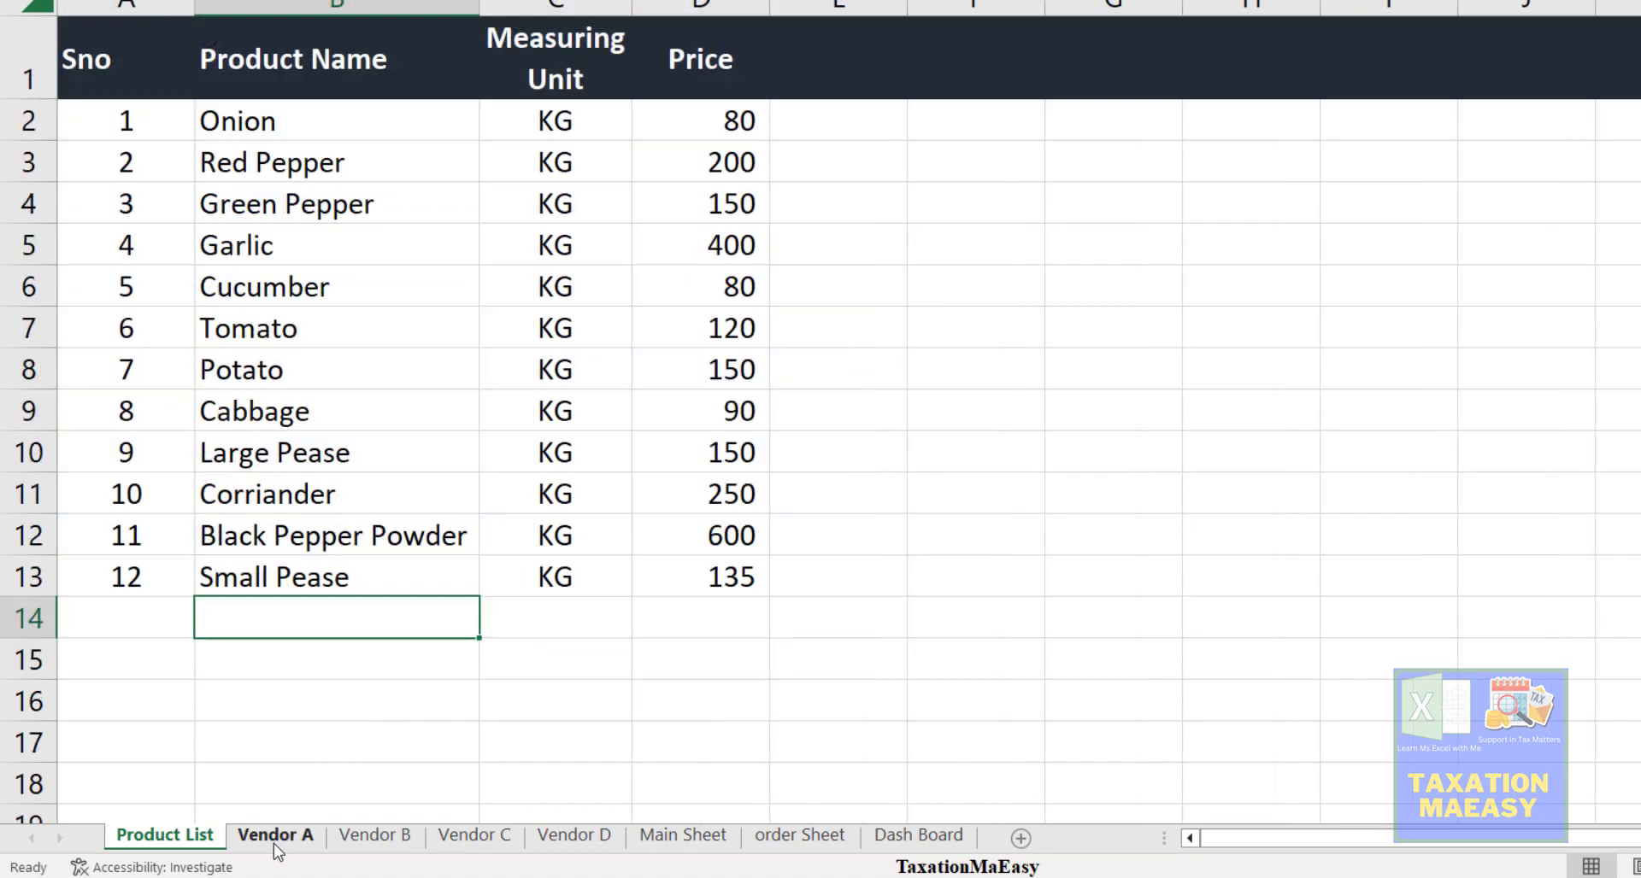
left_click(489, 627)
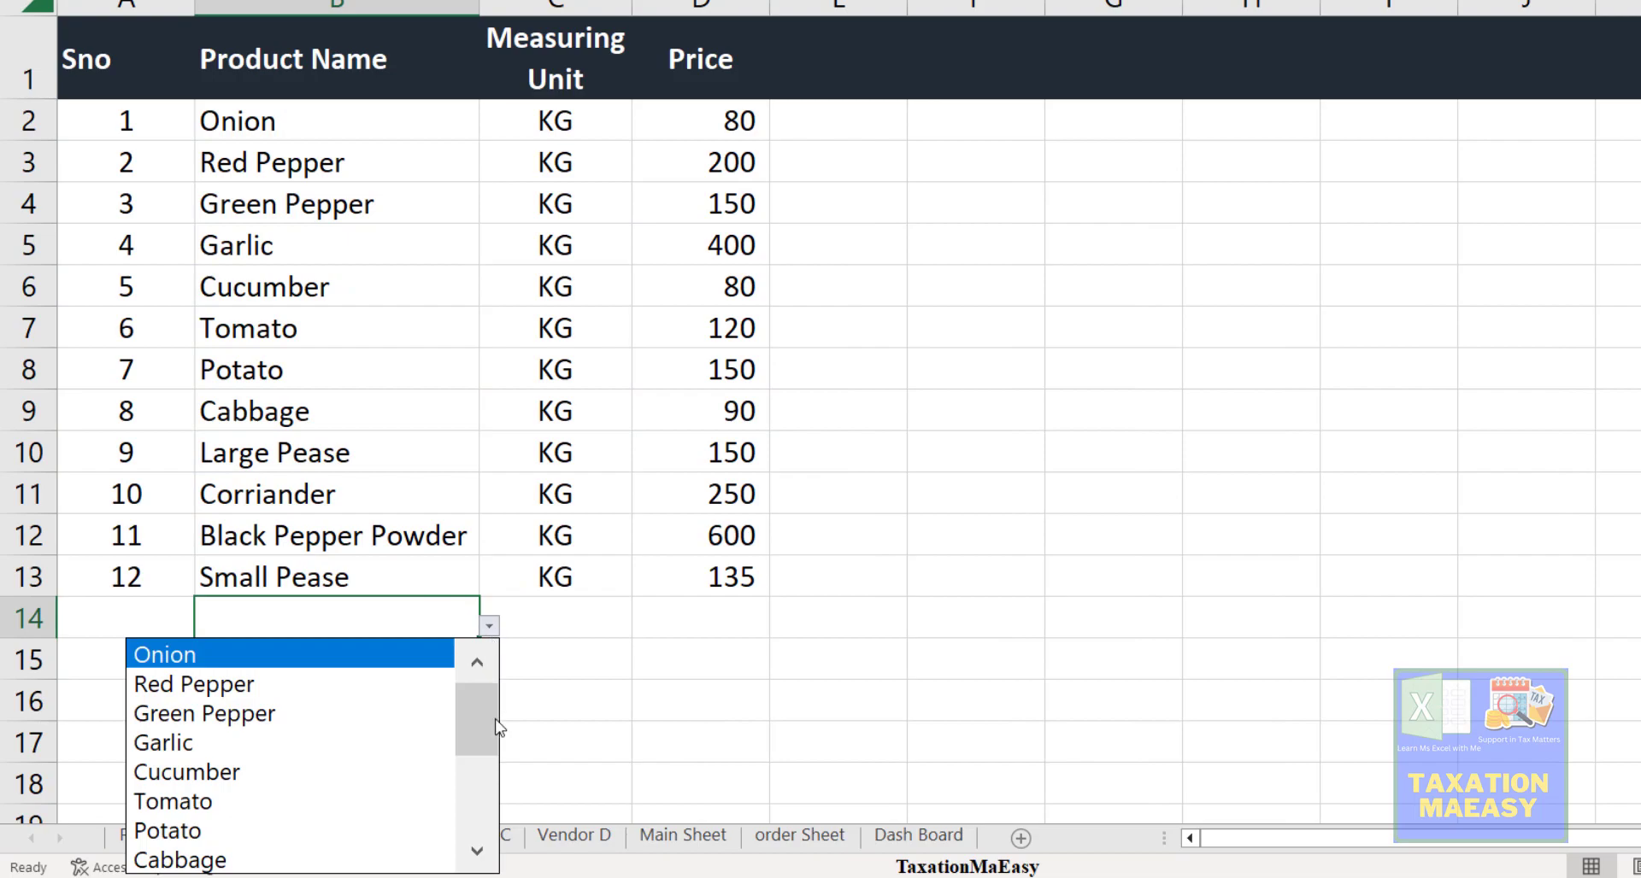
left_click_drag(492, 737, 499, 847)
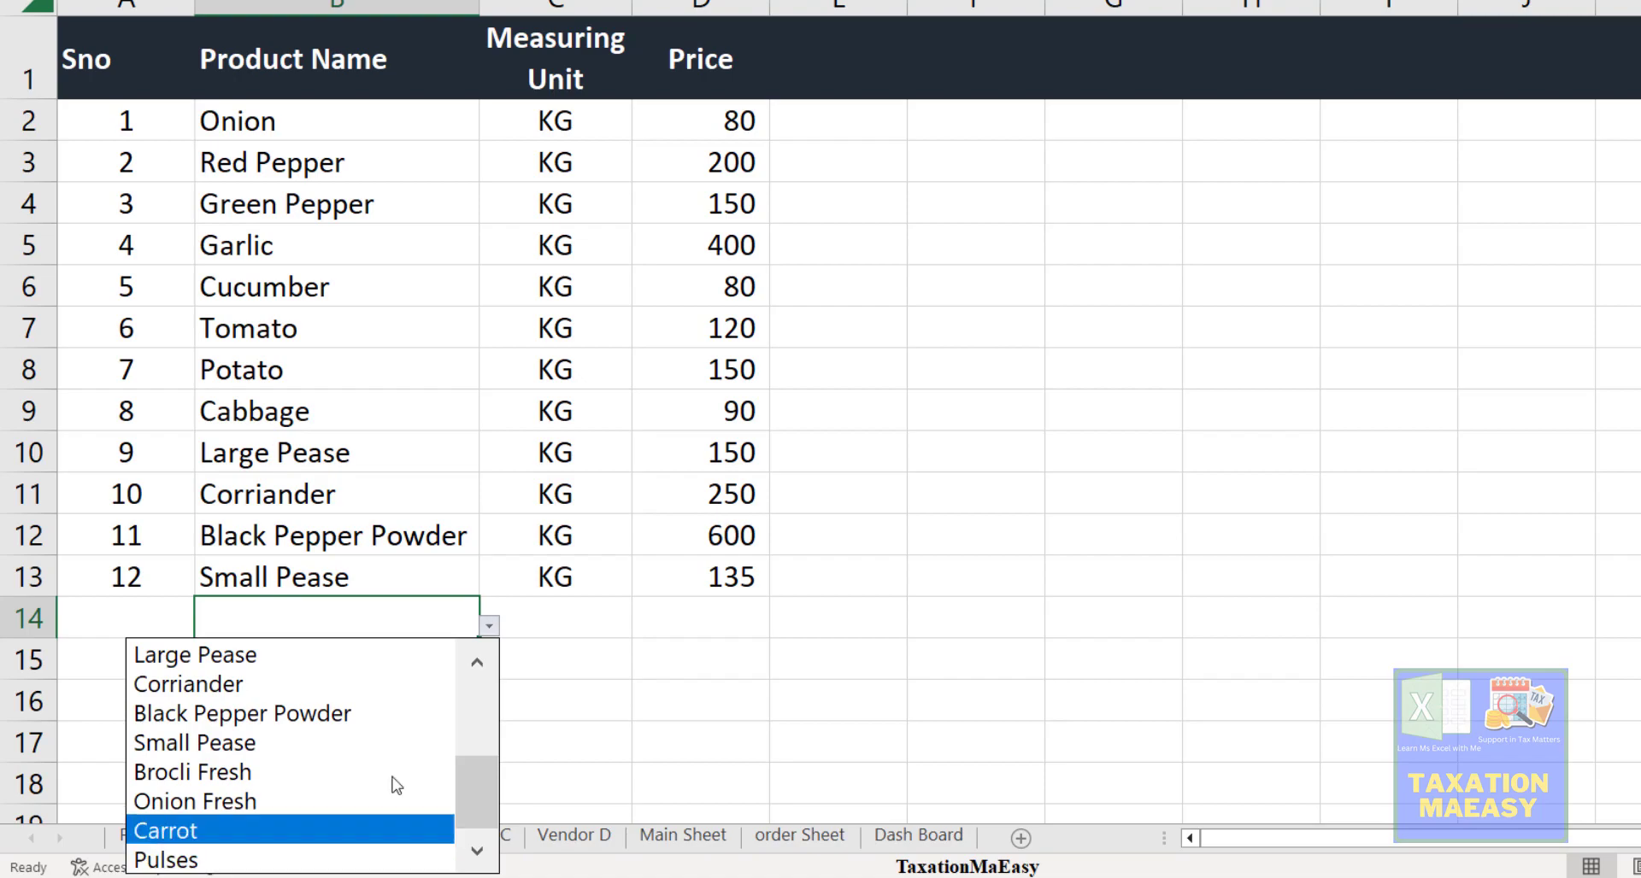
left_click(612, 714)
- Examine the product choices offered for row 14 of the Vendor B sheet, closing the list without choosing one
left_click(376, 836)
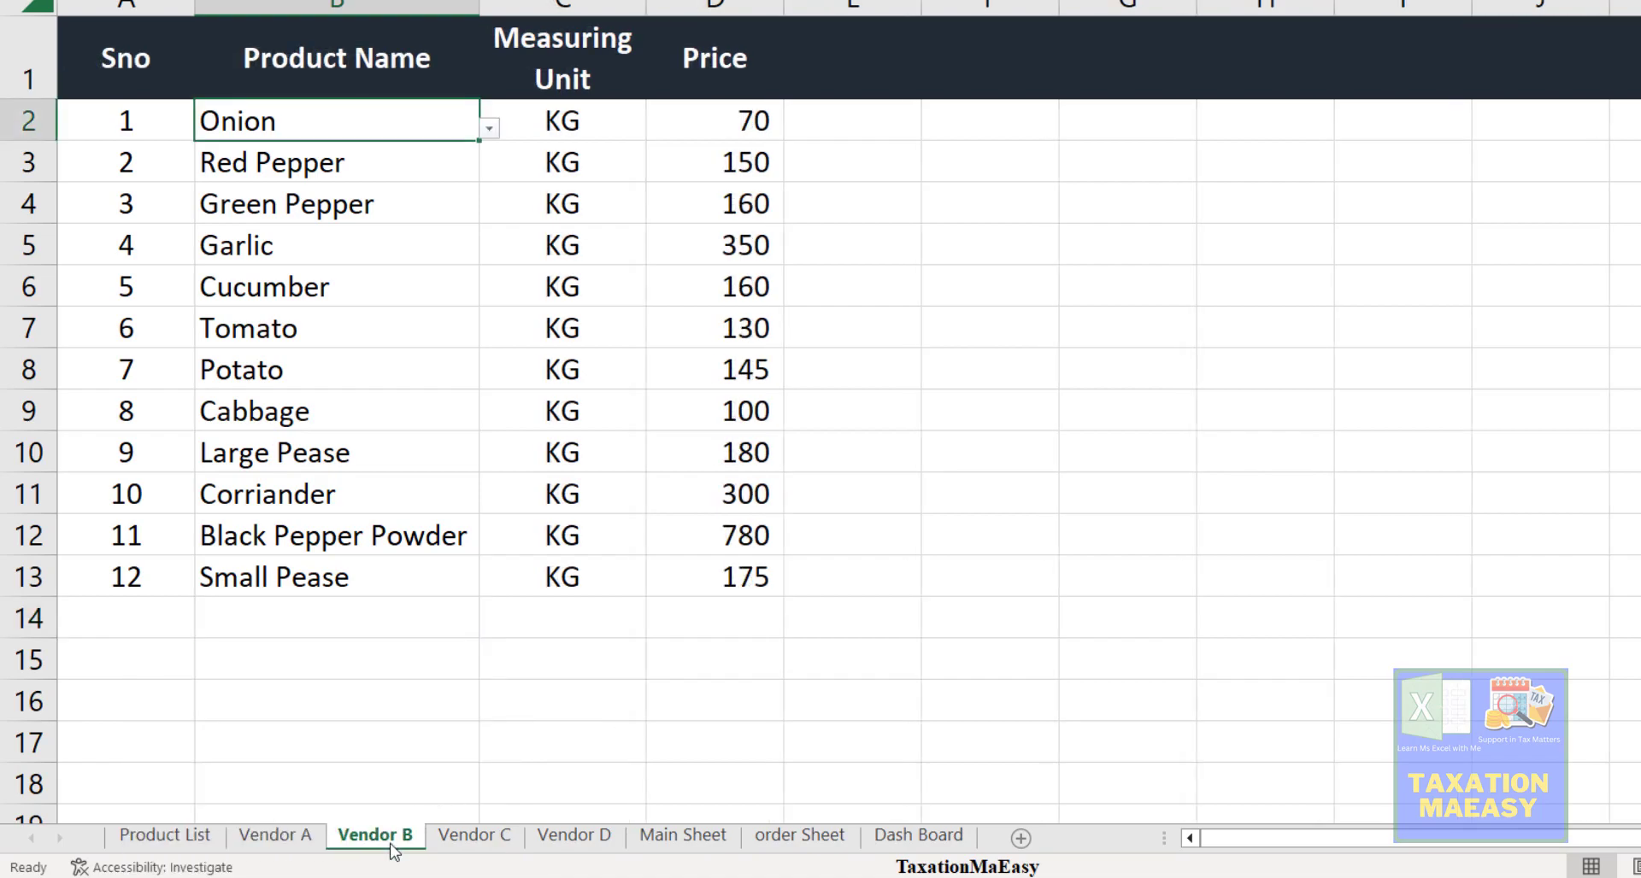
left_click(445, 625)
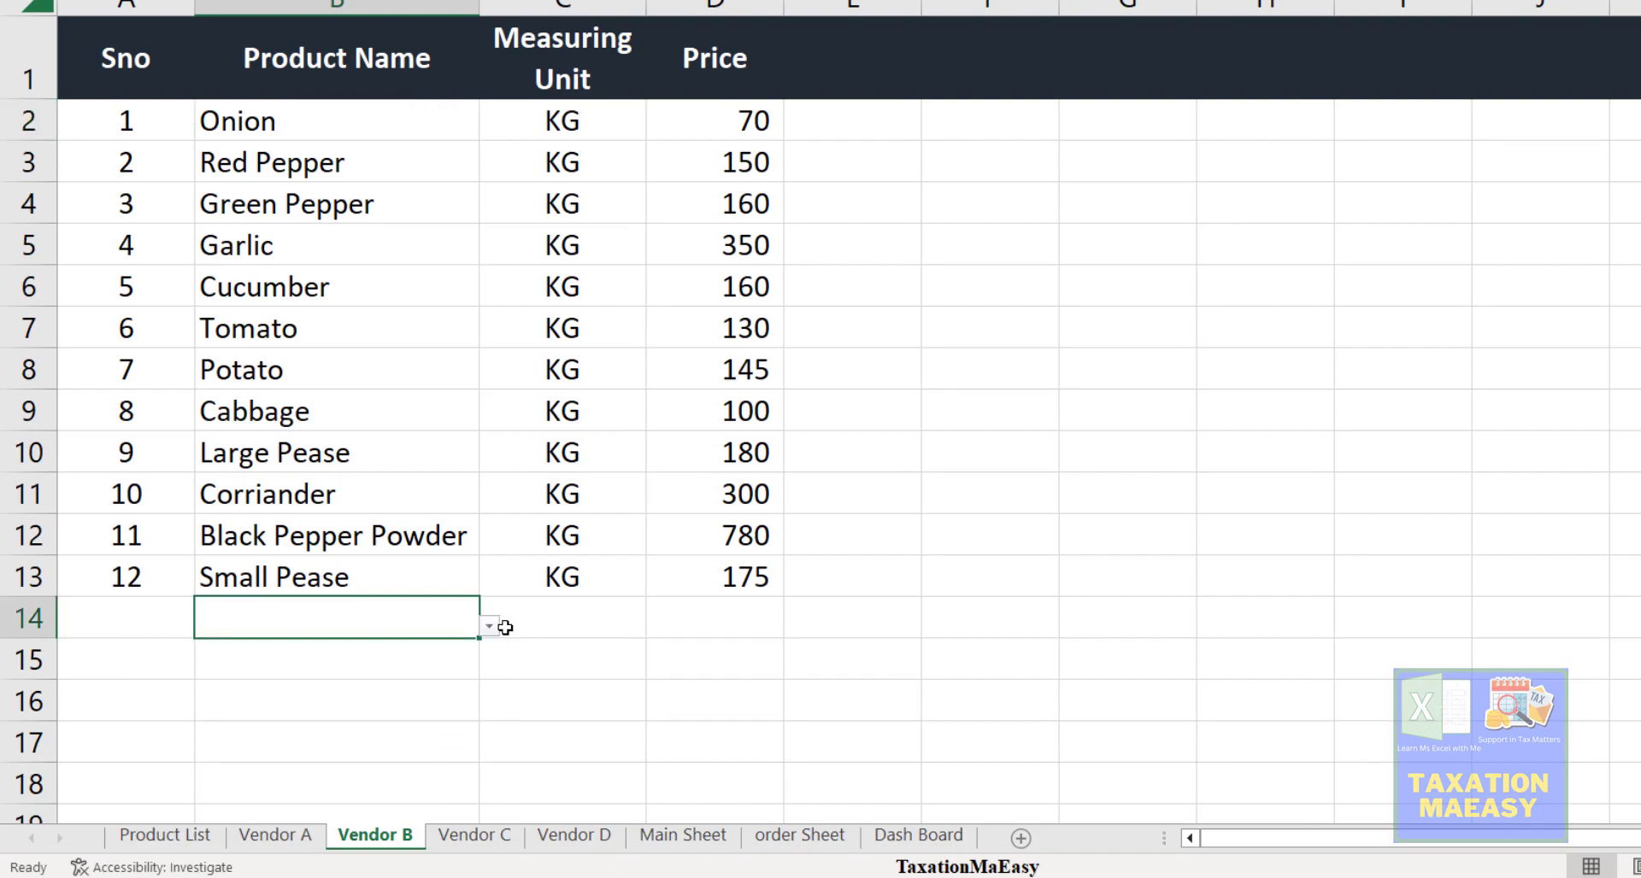
left_click(490, 627)
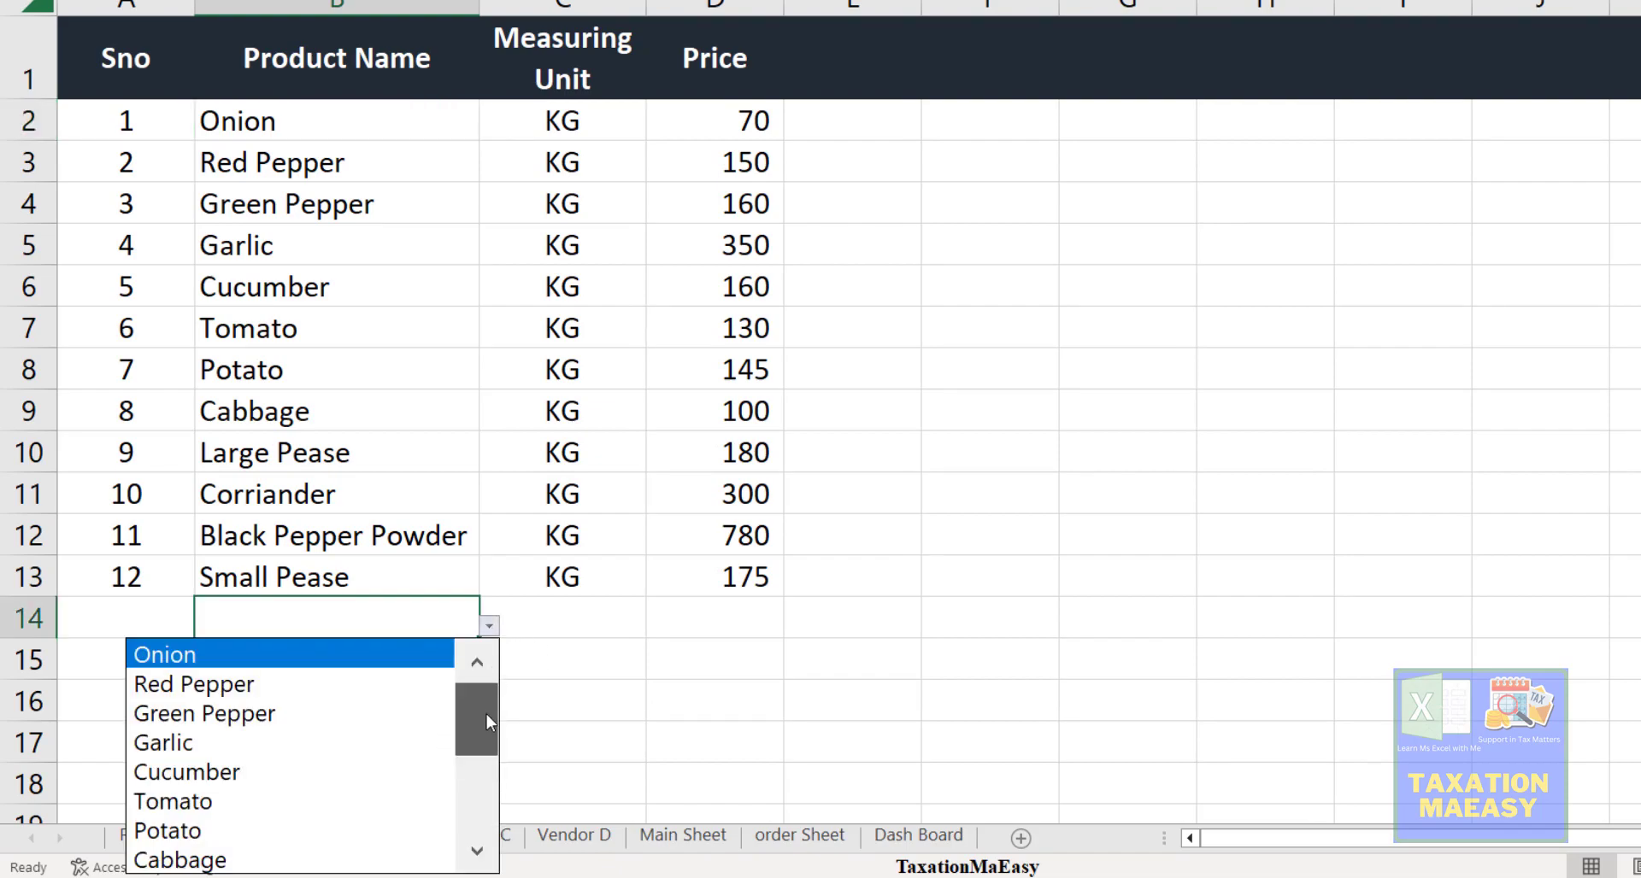
left_click_drag(486, 714, 487, 788)
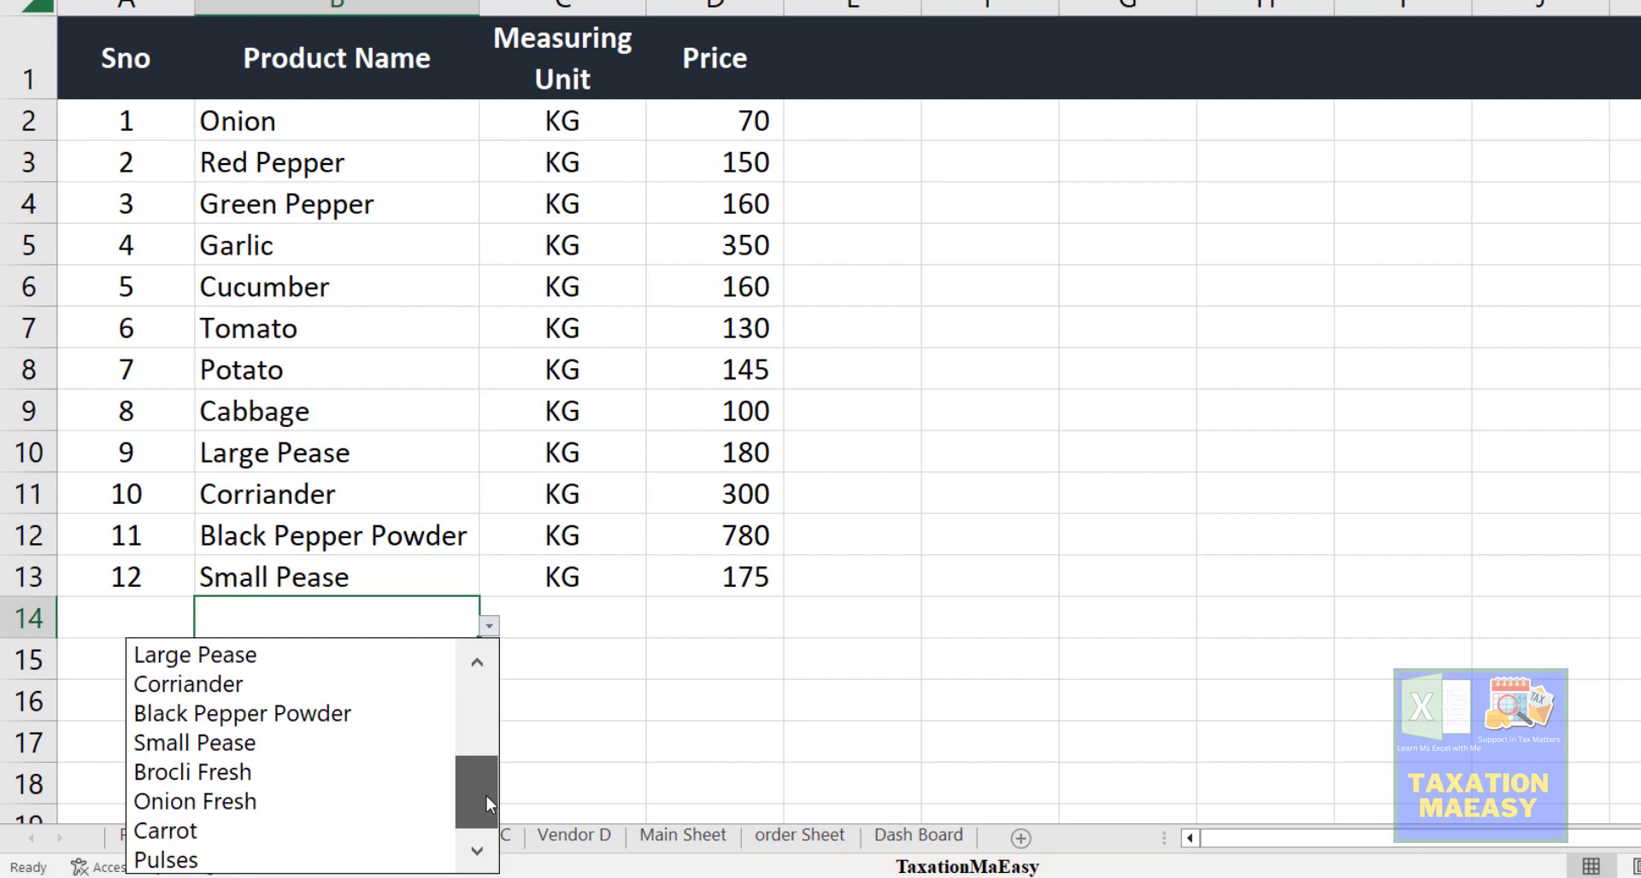
left_click_drag(483, 776, 479, 675)
key("Escape")
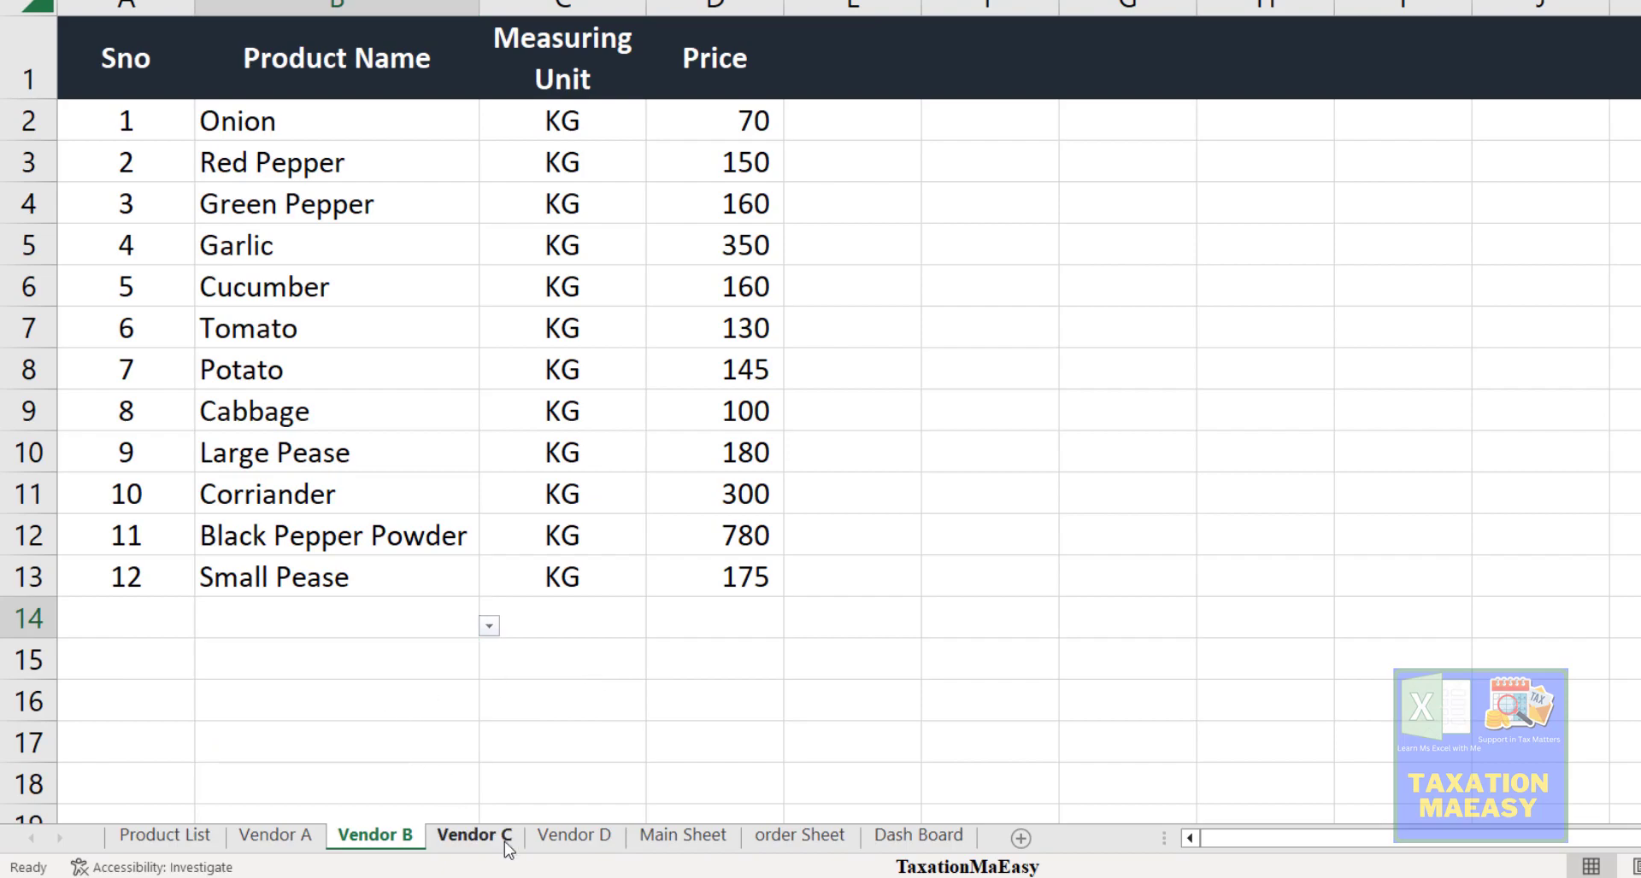
- Compare the Product List entries with the products on the Vendor C and Vendor A sheets
left_click(471, 835)
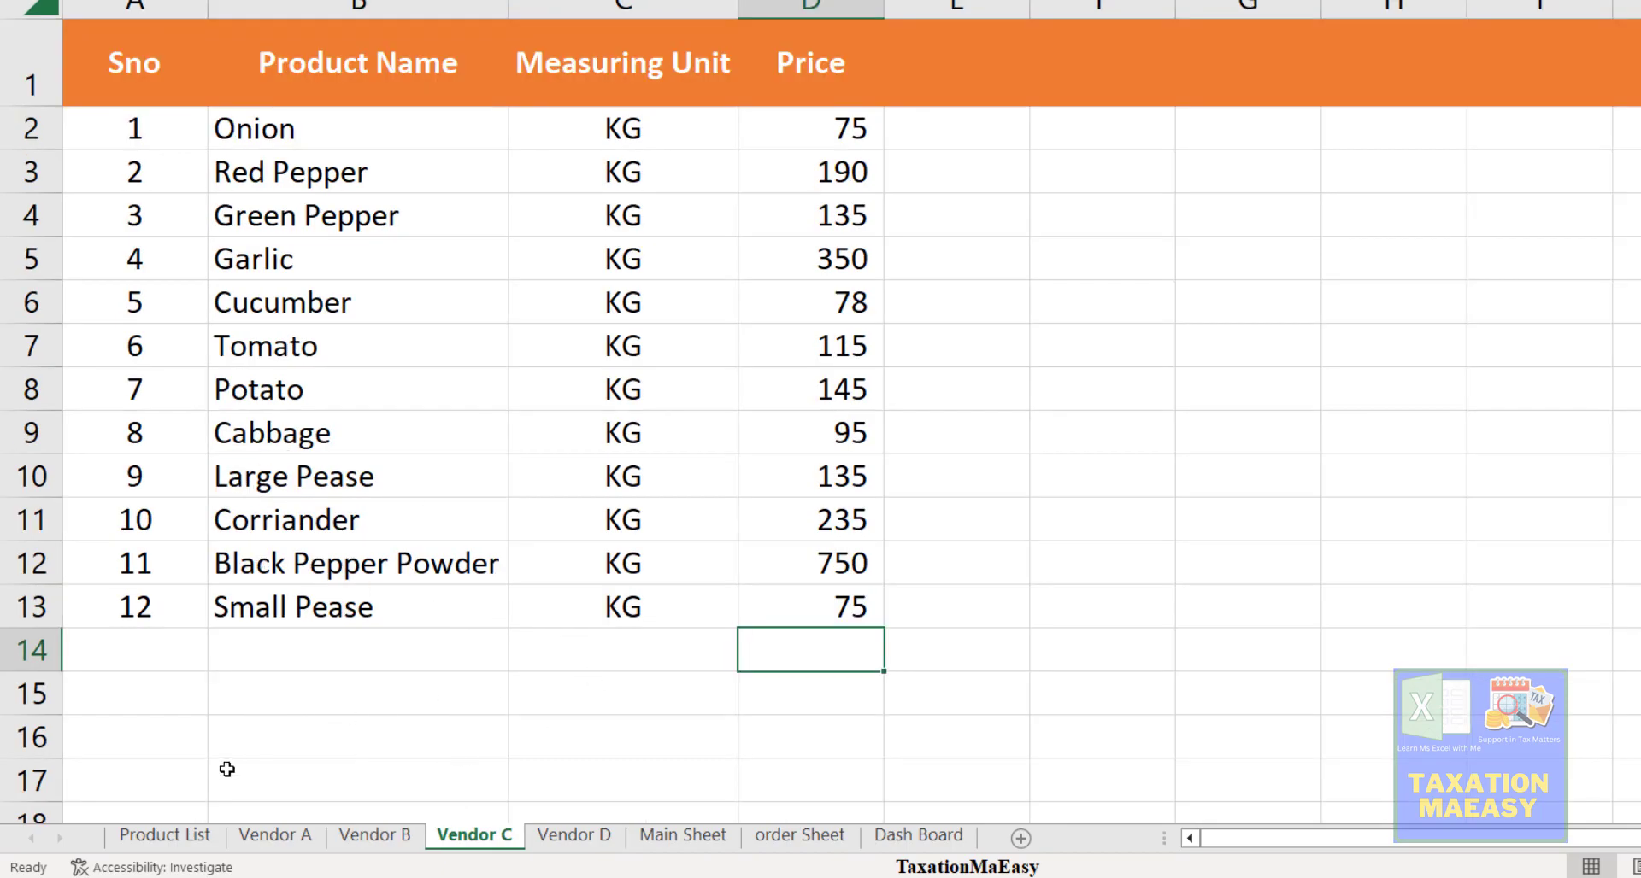
left_click(171, 837)
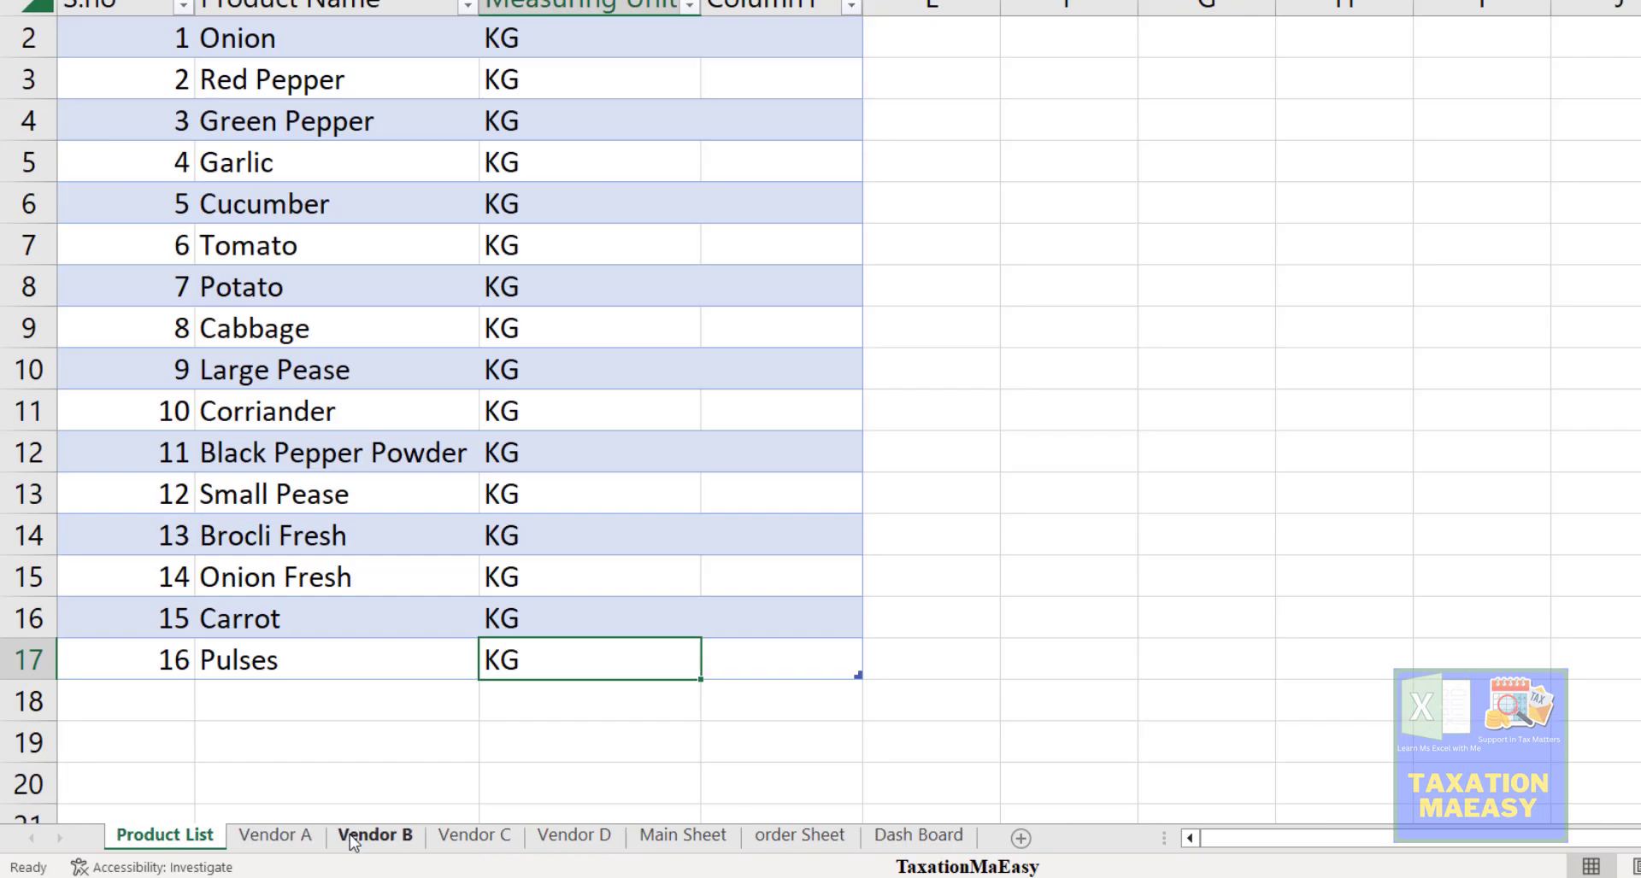
left_click(318, 842)
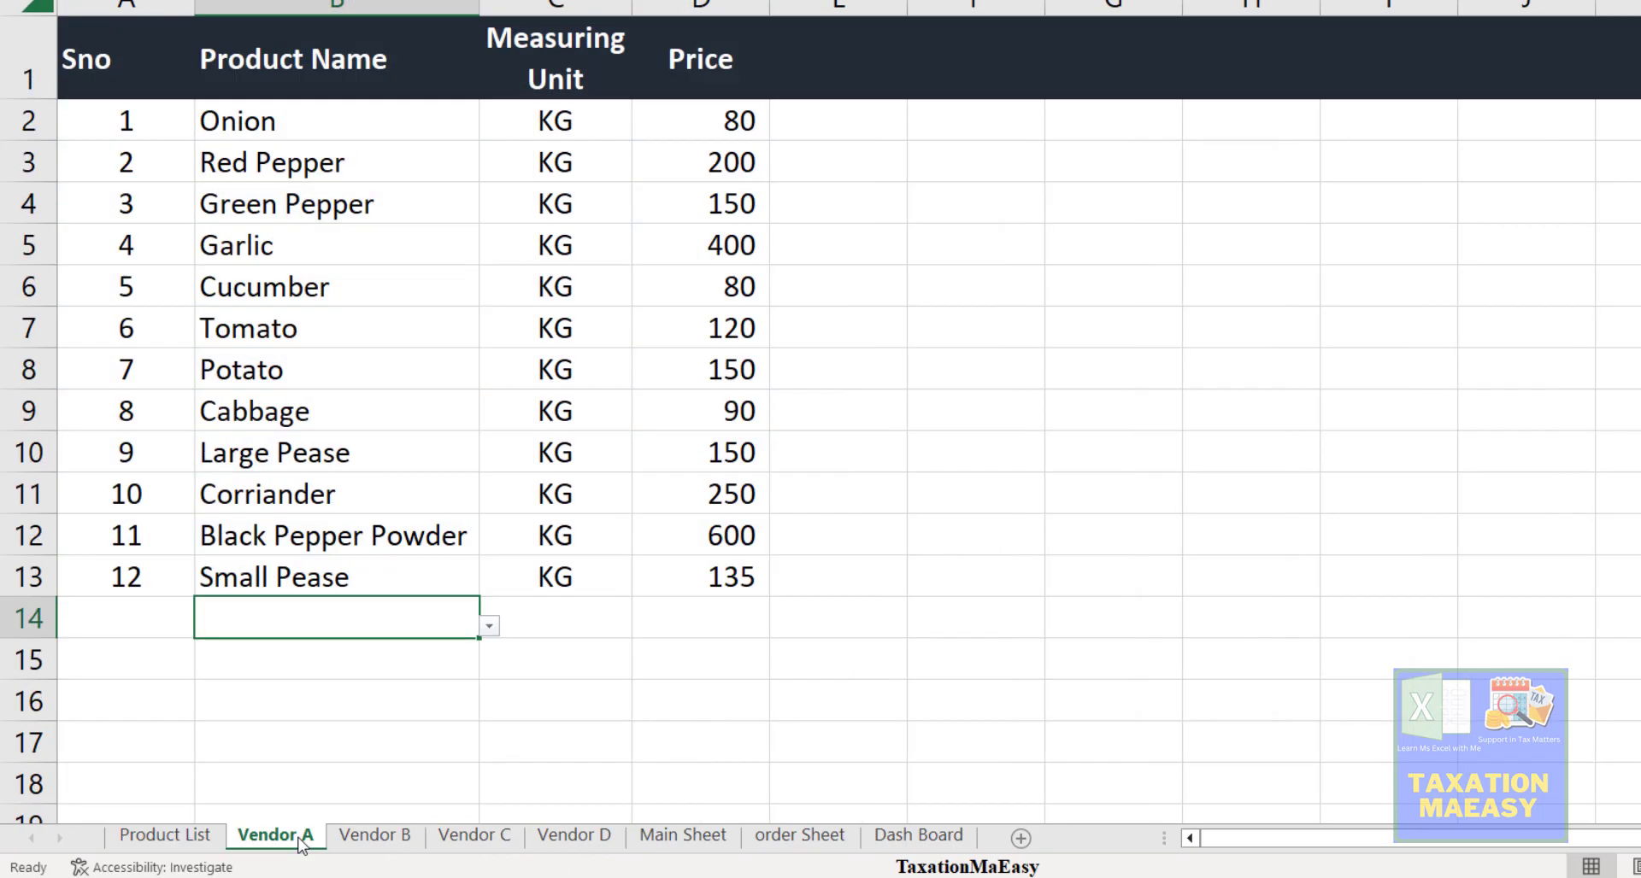
left_click(399, 840)
left_click(191, 836)
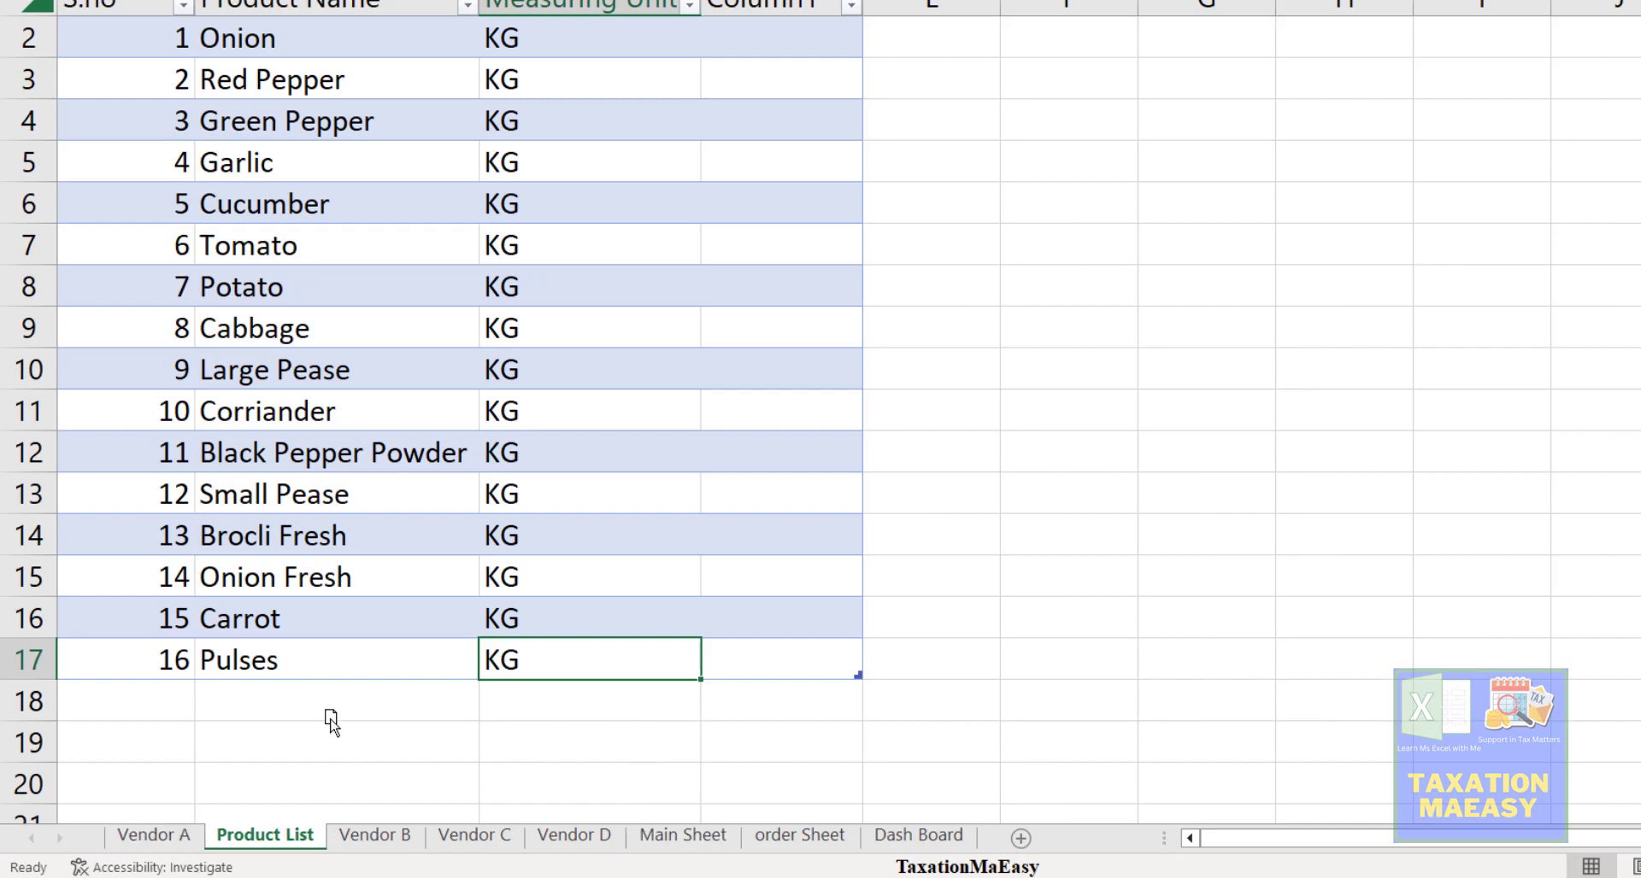
left_click(330, 719)
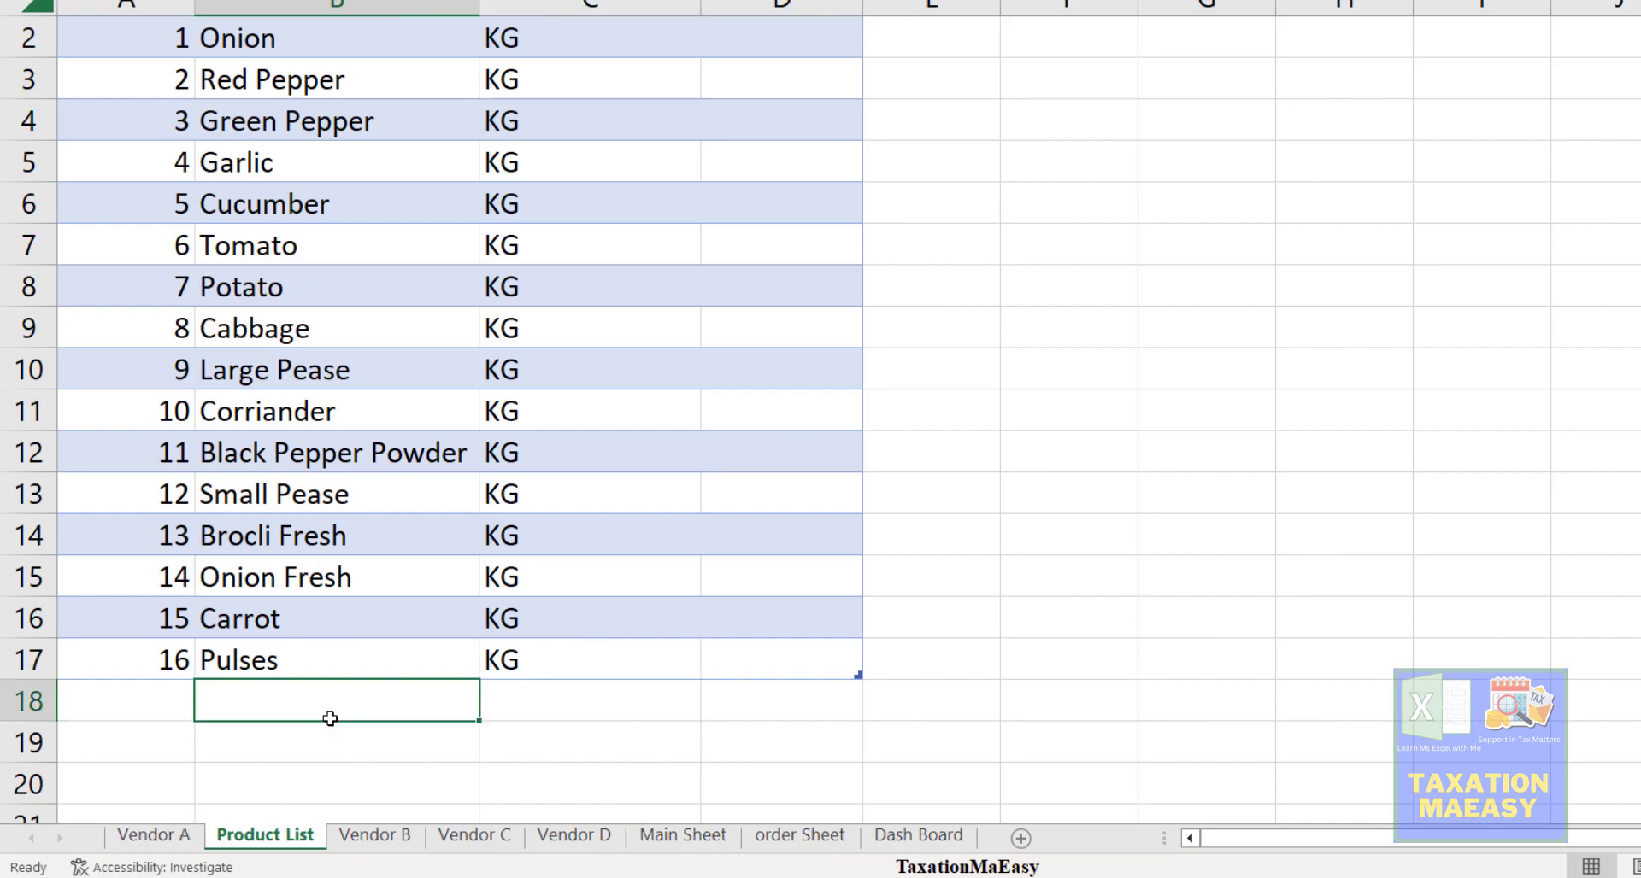
- Review the Vendor B and Vendor C sheets and examine the Corriander and Black Pepper Powder vendor prices on the Main Sheet
left_click(385, 841)
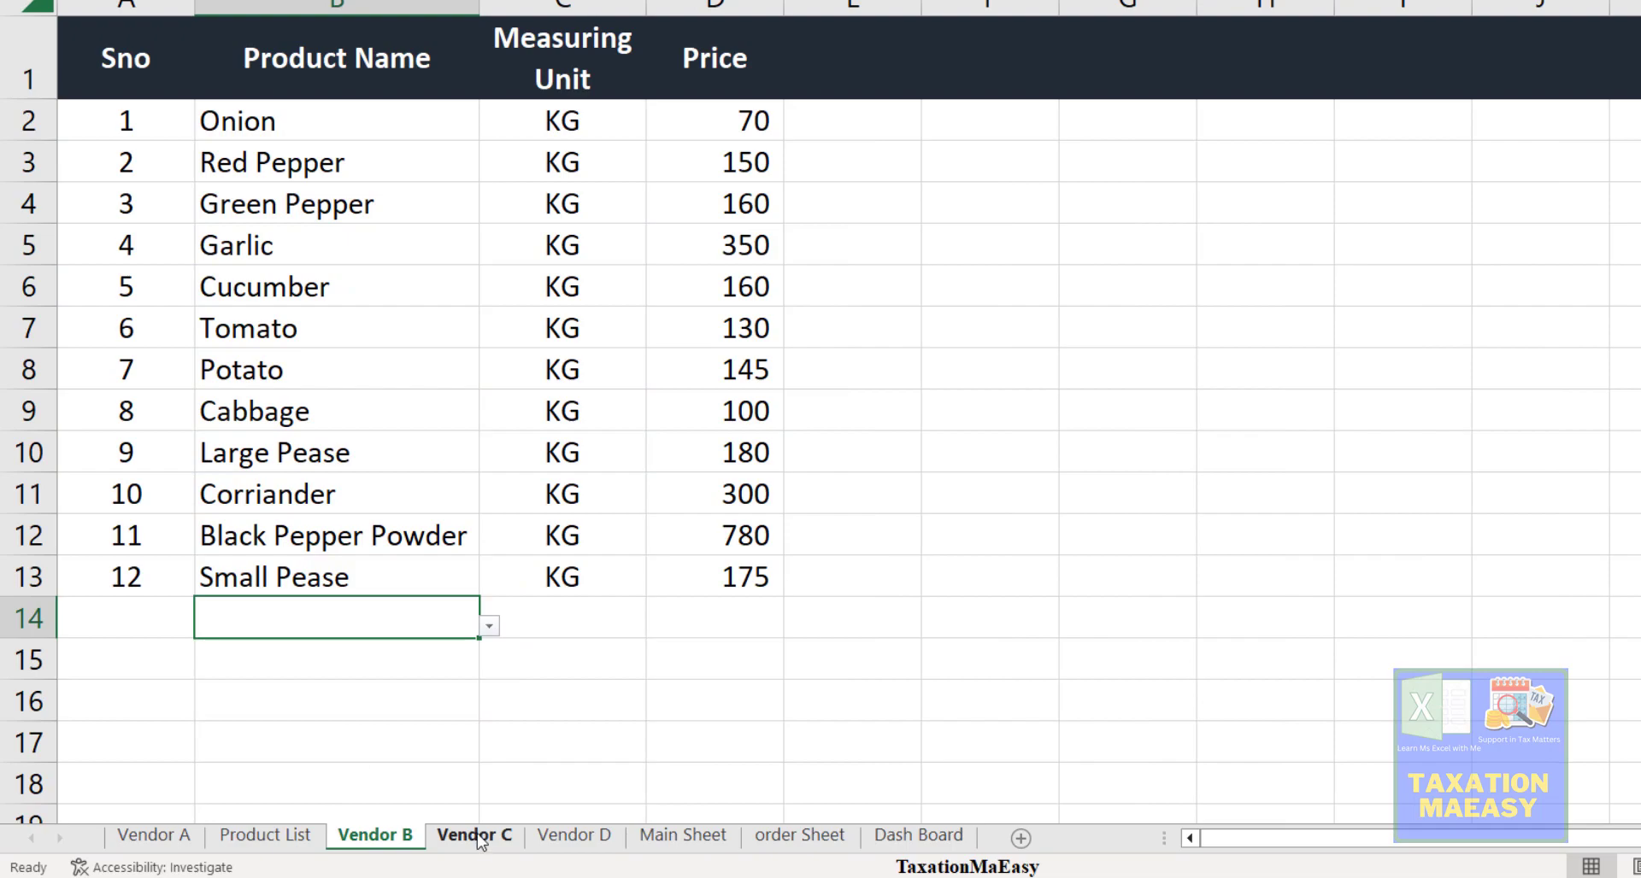
left_click_drag(478, 842, 746, 844)
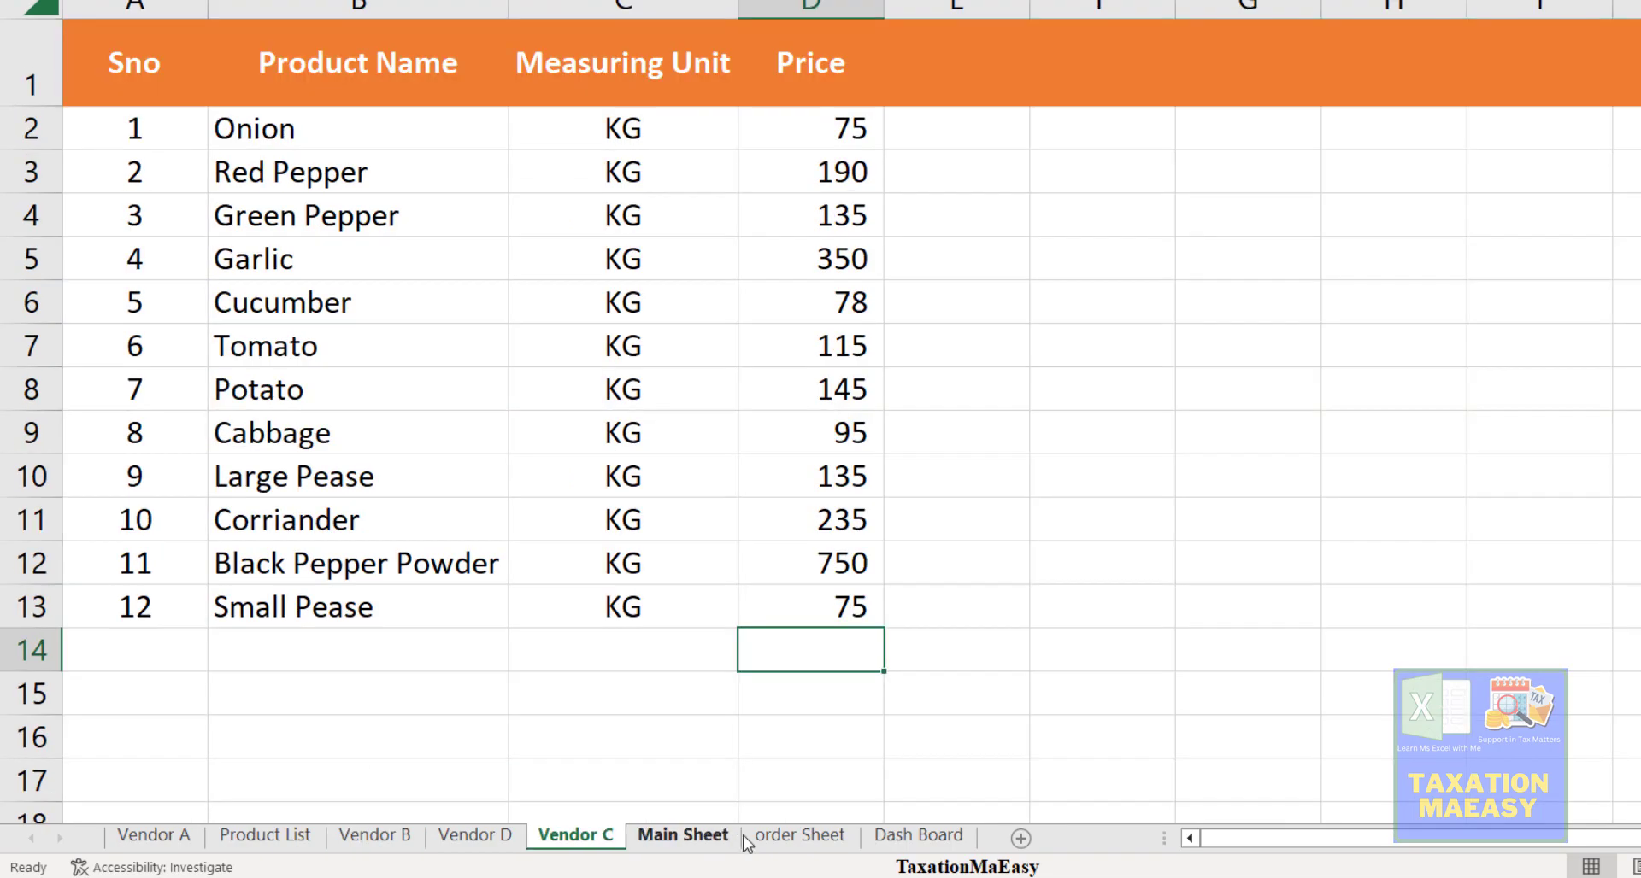
left_click(683, 838)
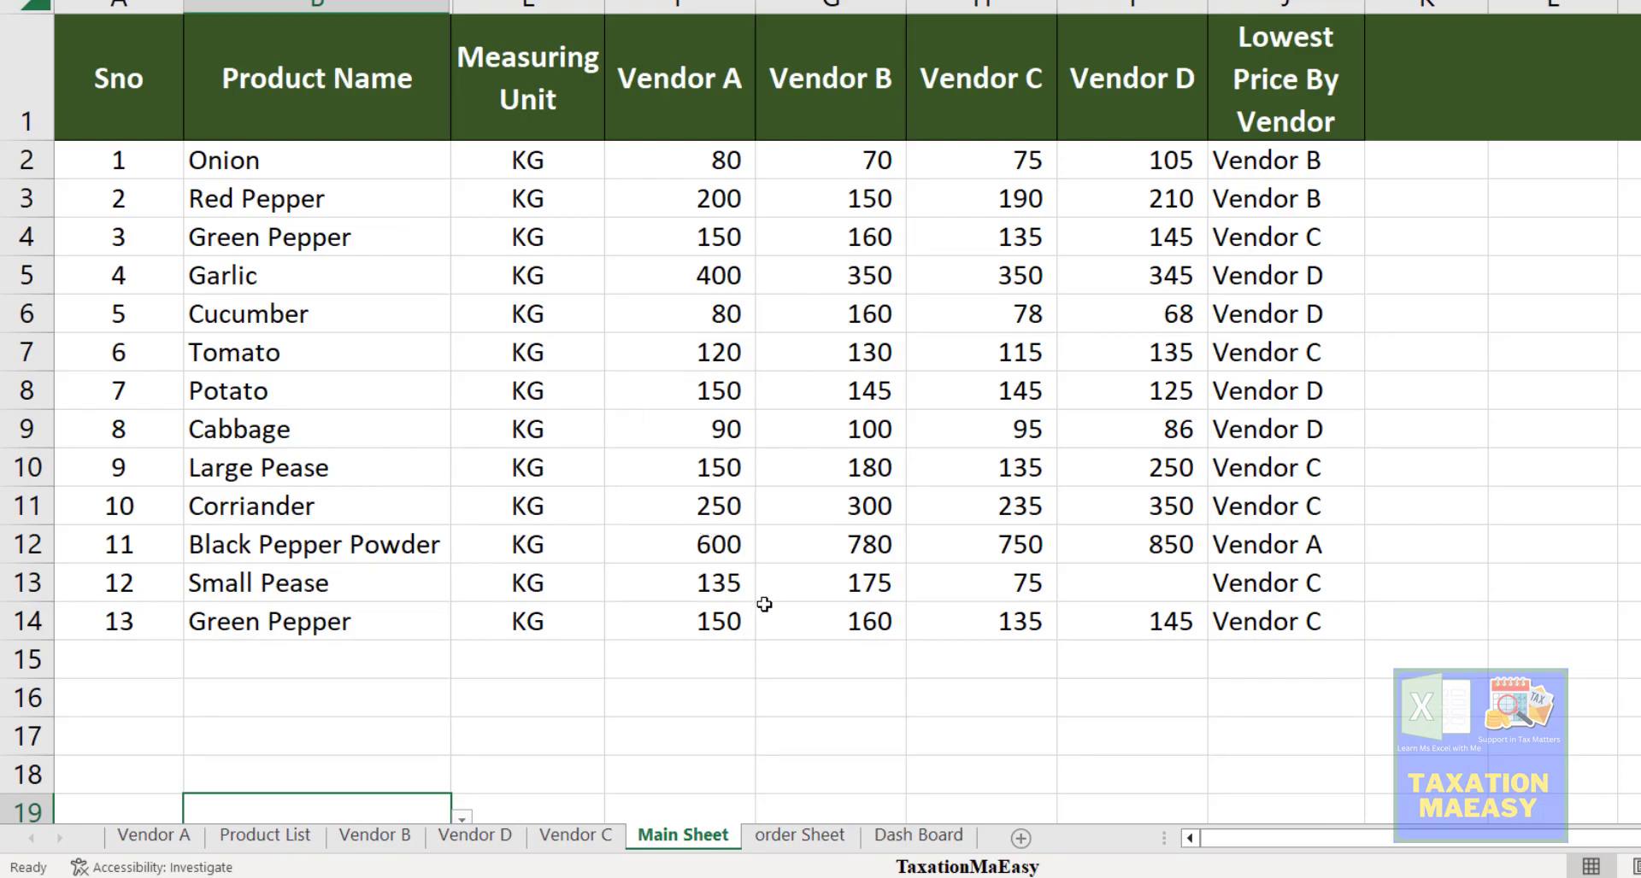
left_click_drag(715, 547, 1037, 516)
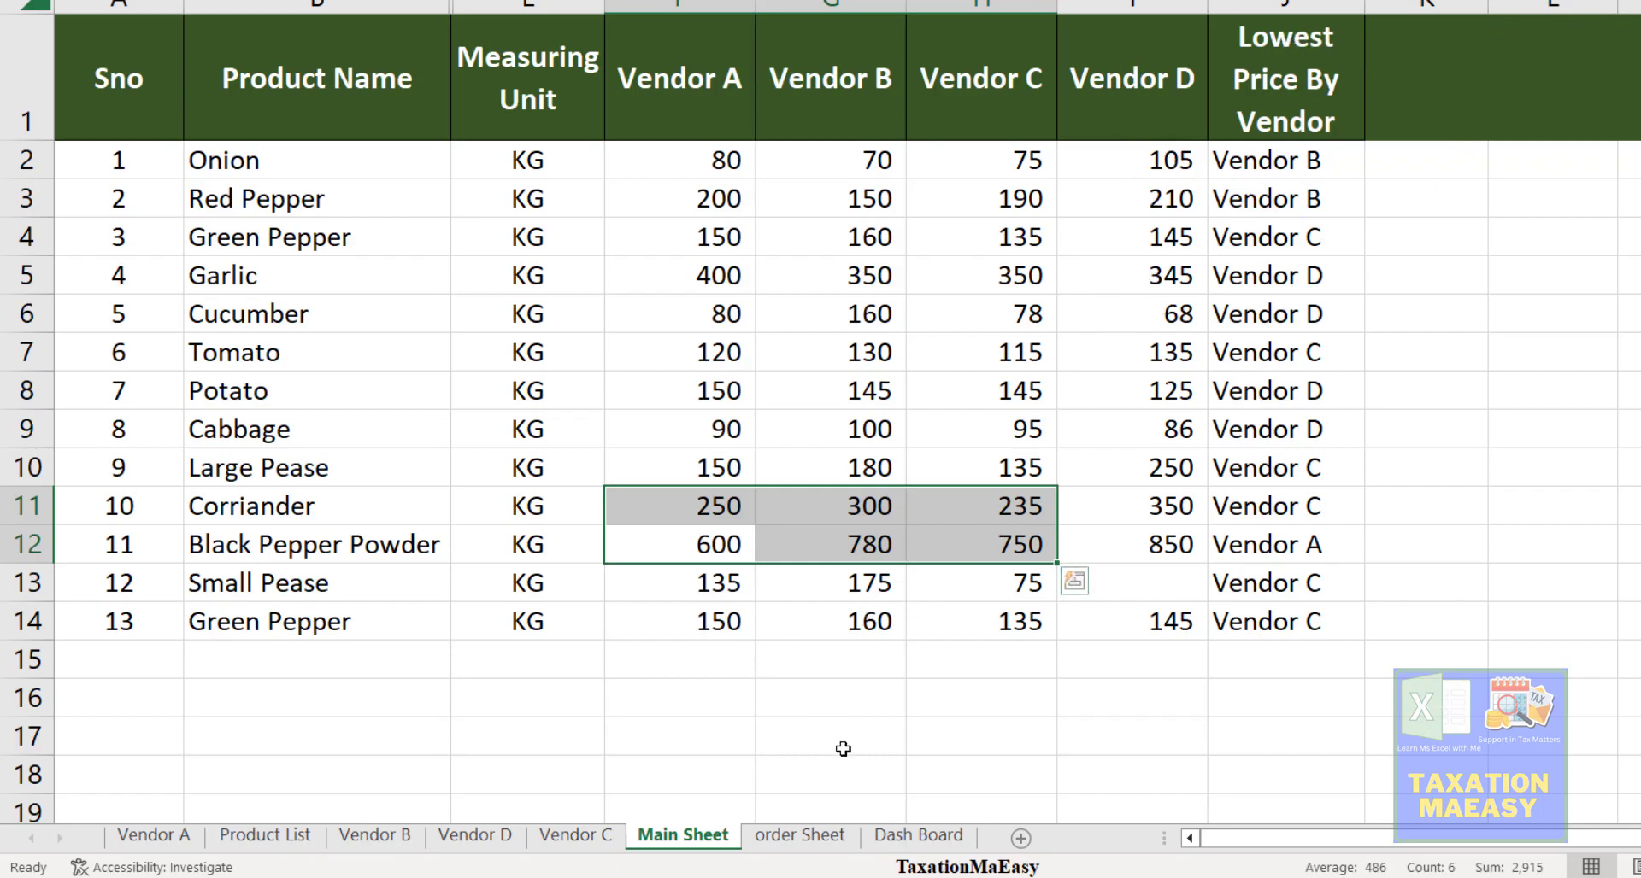
- Look through the product choices offered for row 11 of the order Sheet without choosing one
left_click(800, 835)
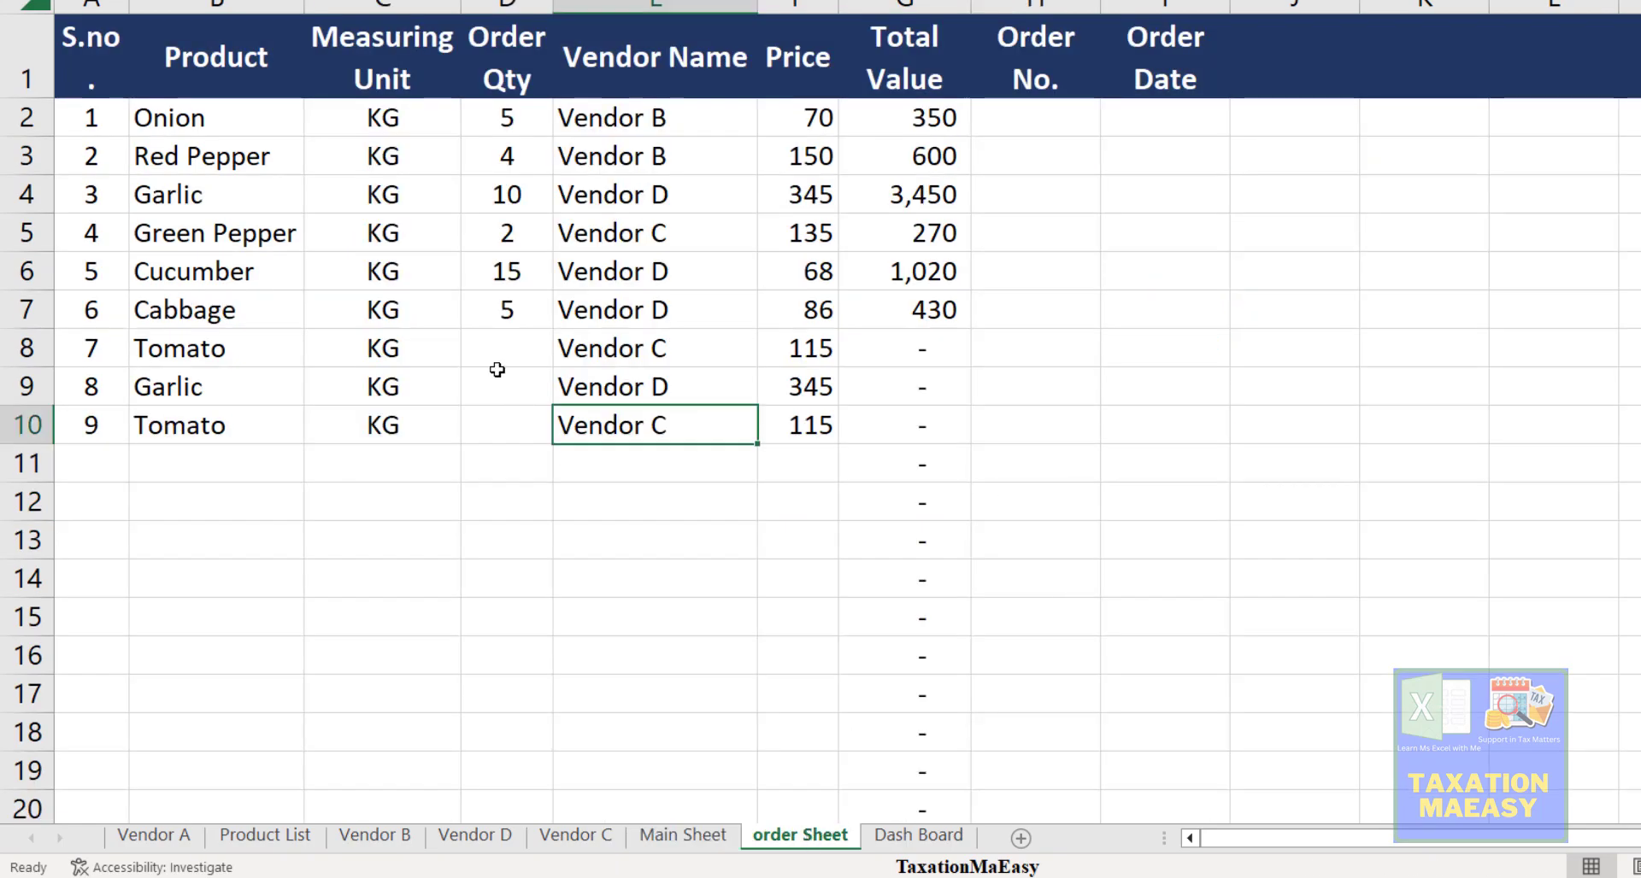
left_click(246, 465)
left_click(318, 463)
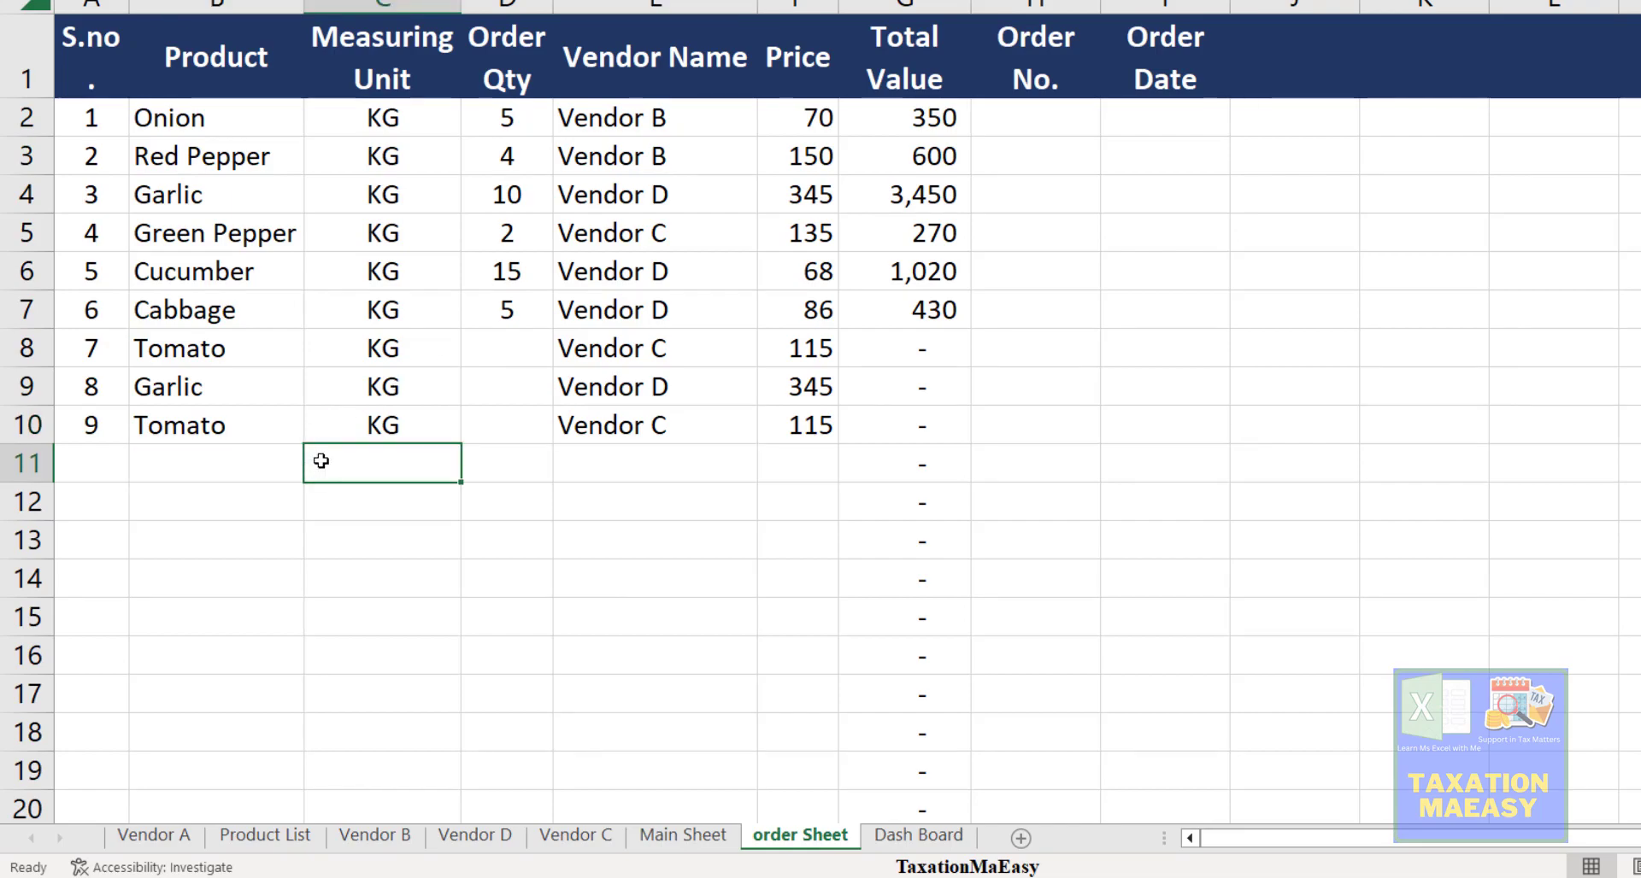
left_click(264, 460)
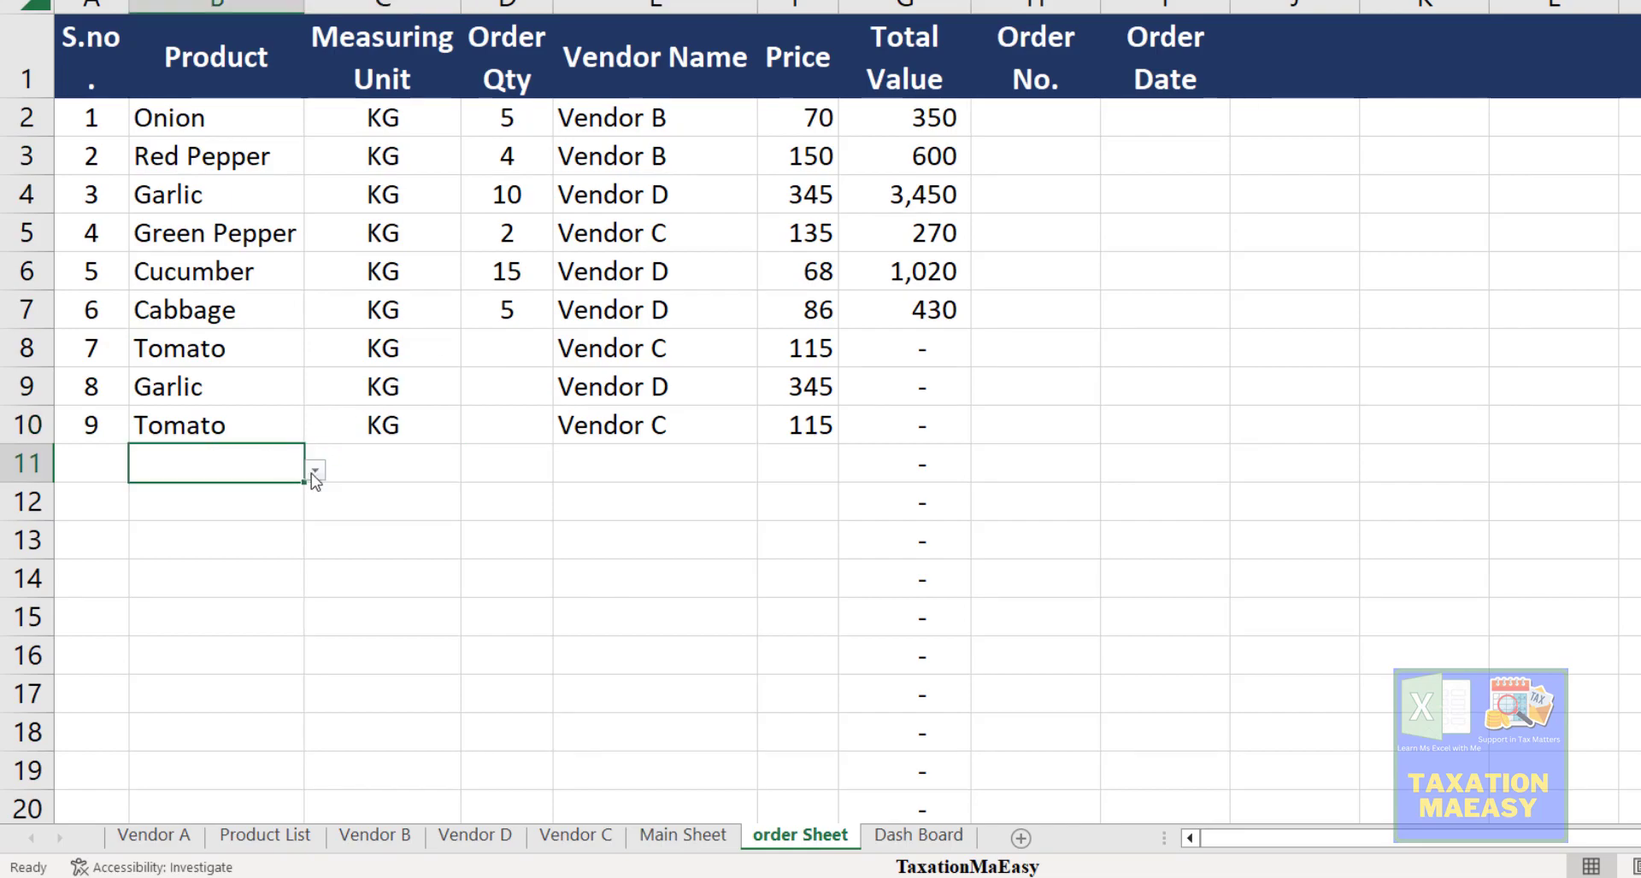
left_click(314, 472)
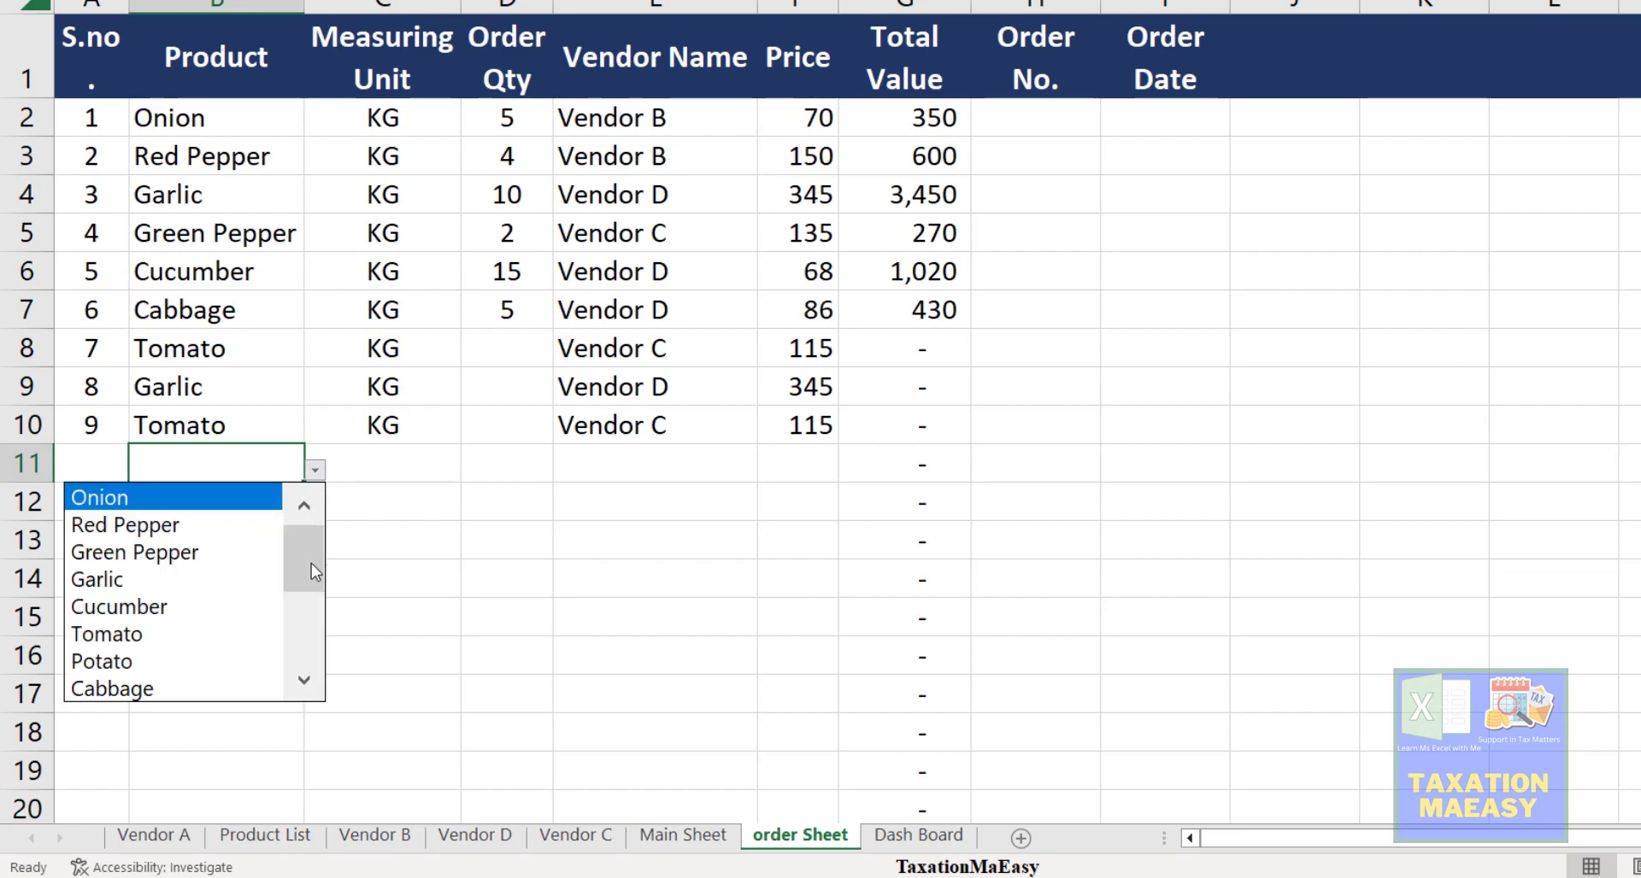
left_click_drag(313, 571, 316, 675)
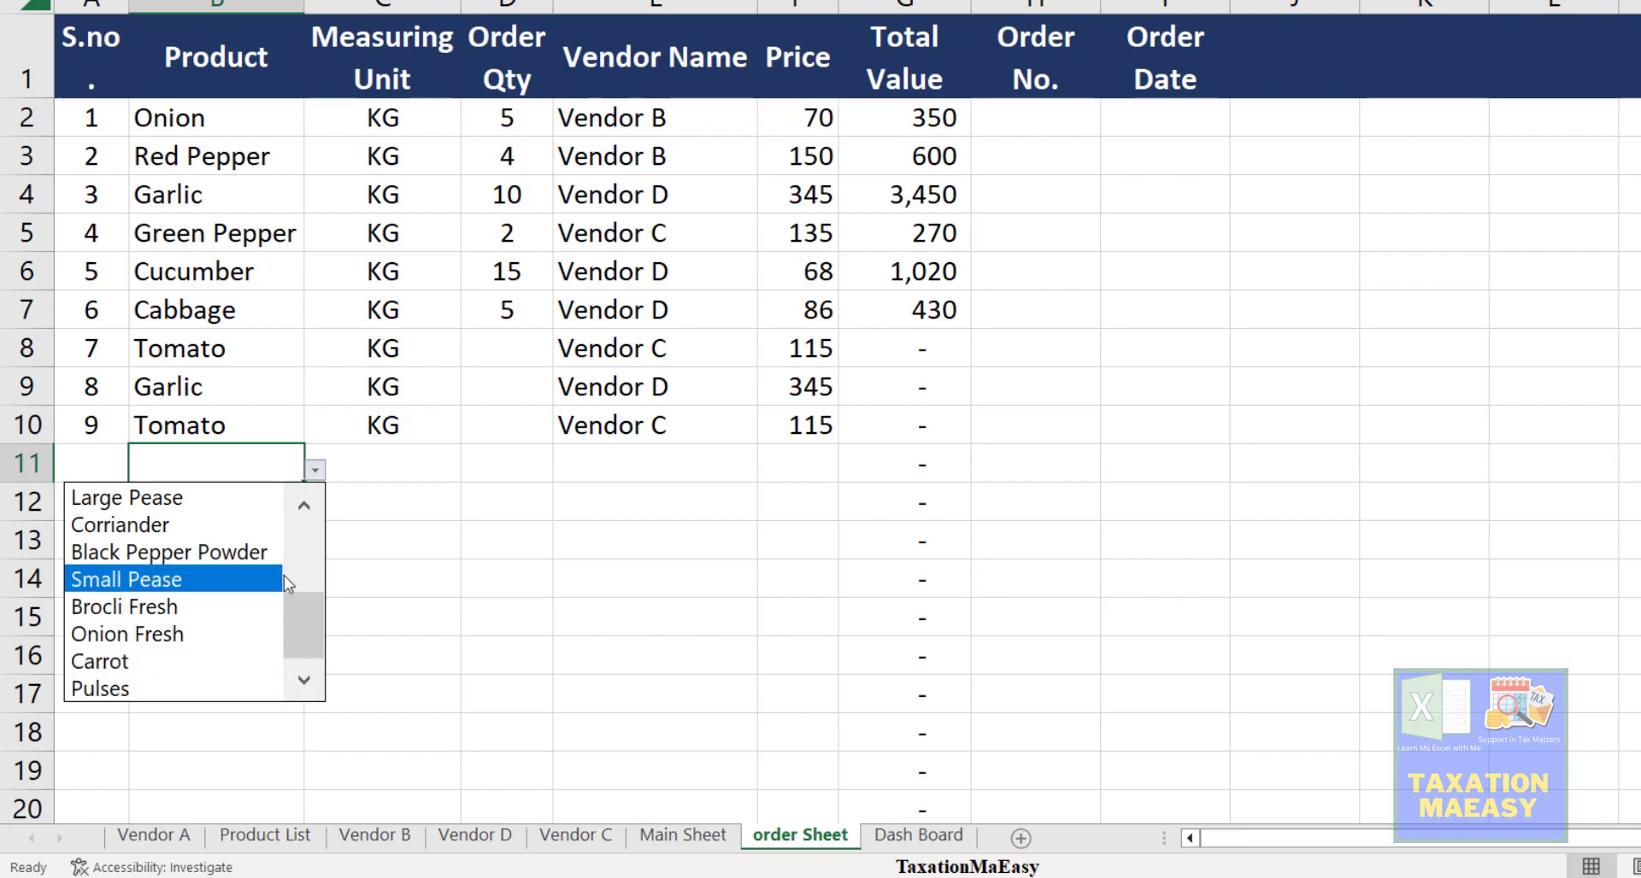
left_click_drag(310, 637, 296, 541)
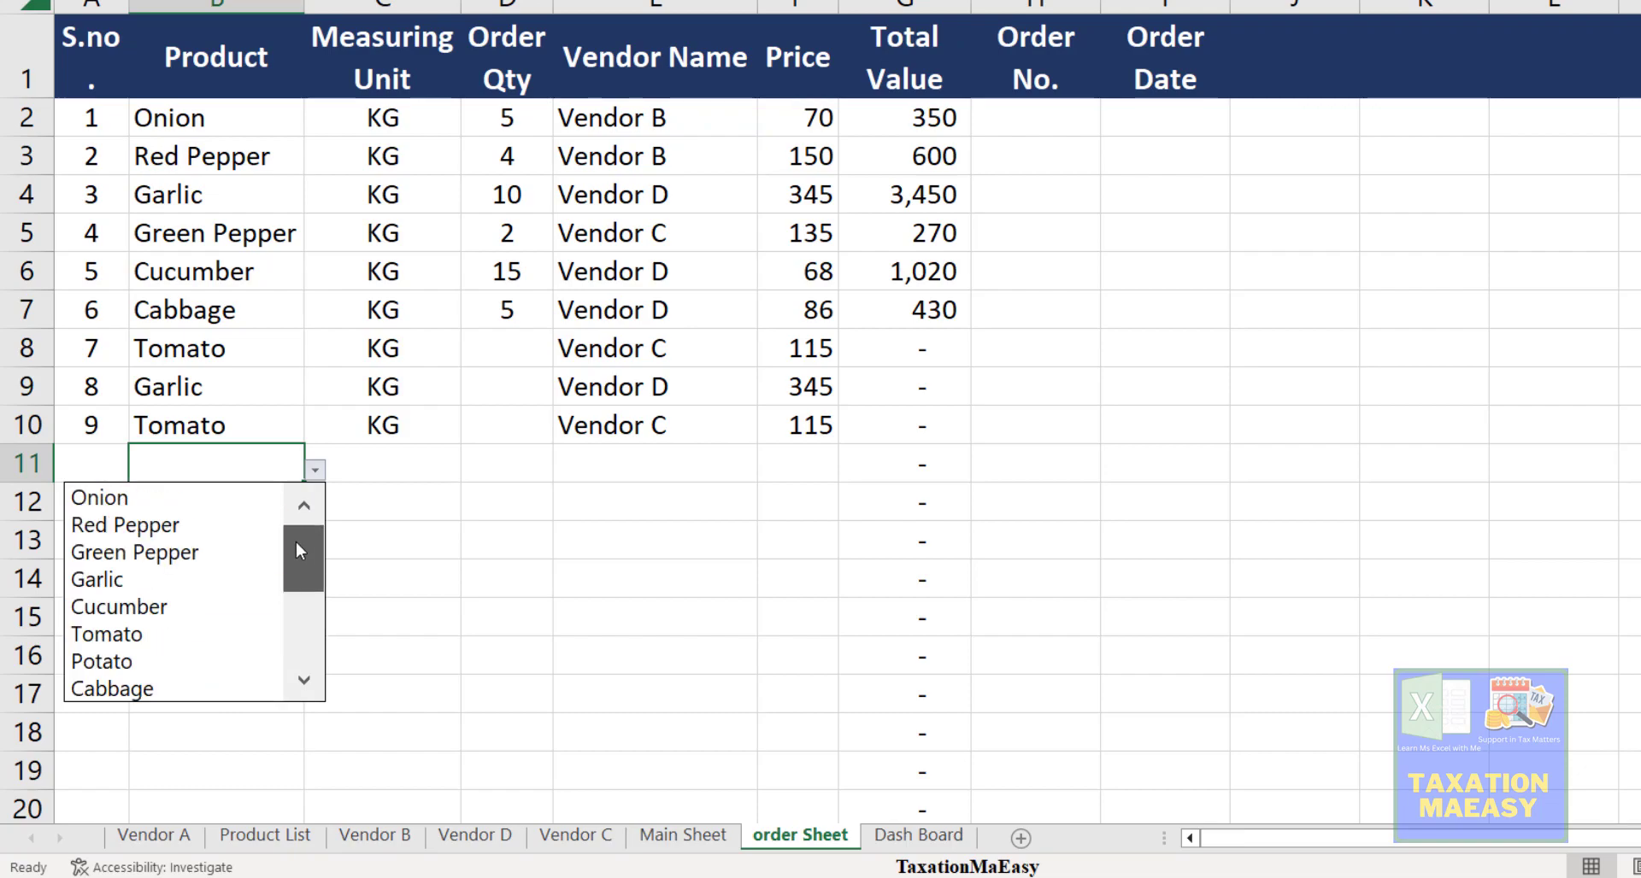
left_click(386, 481)
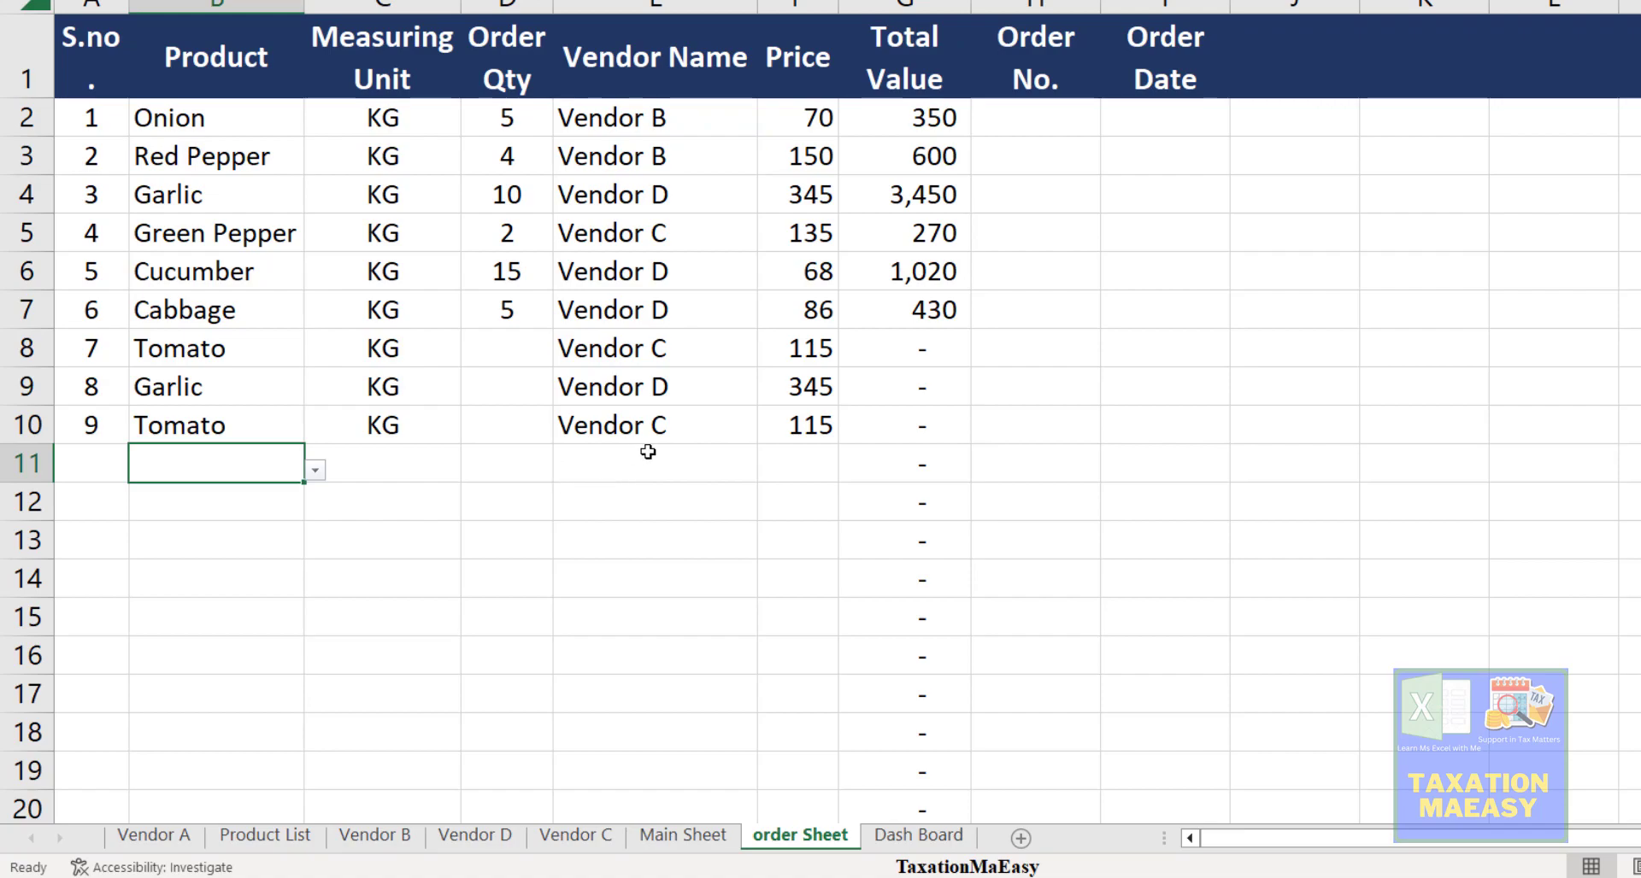
- Choose Red Pepper as the product in row 11 of the order Sheet and check its vendor name and price
left_click(315, 470)
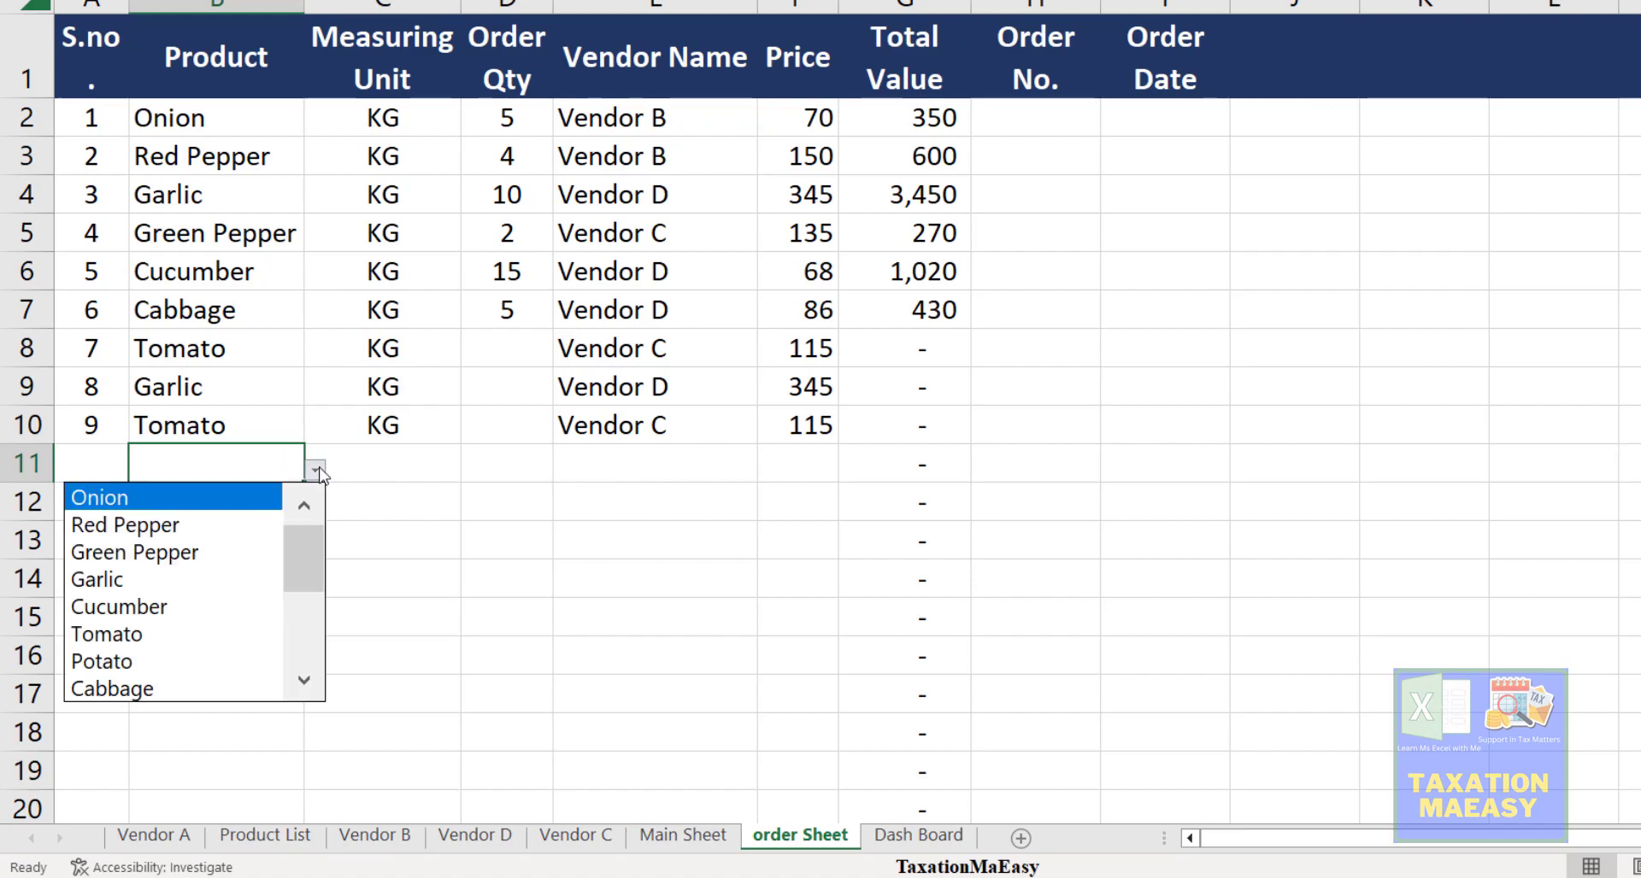
left_click(225, 520)
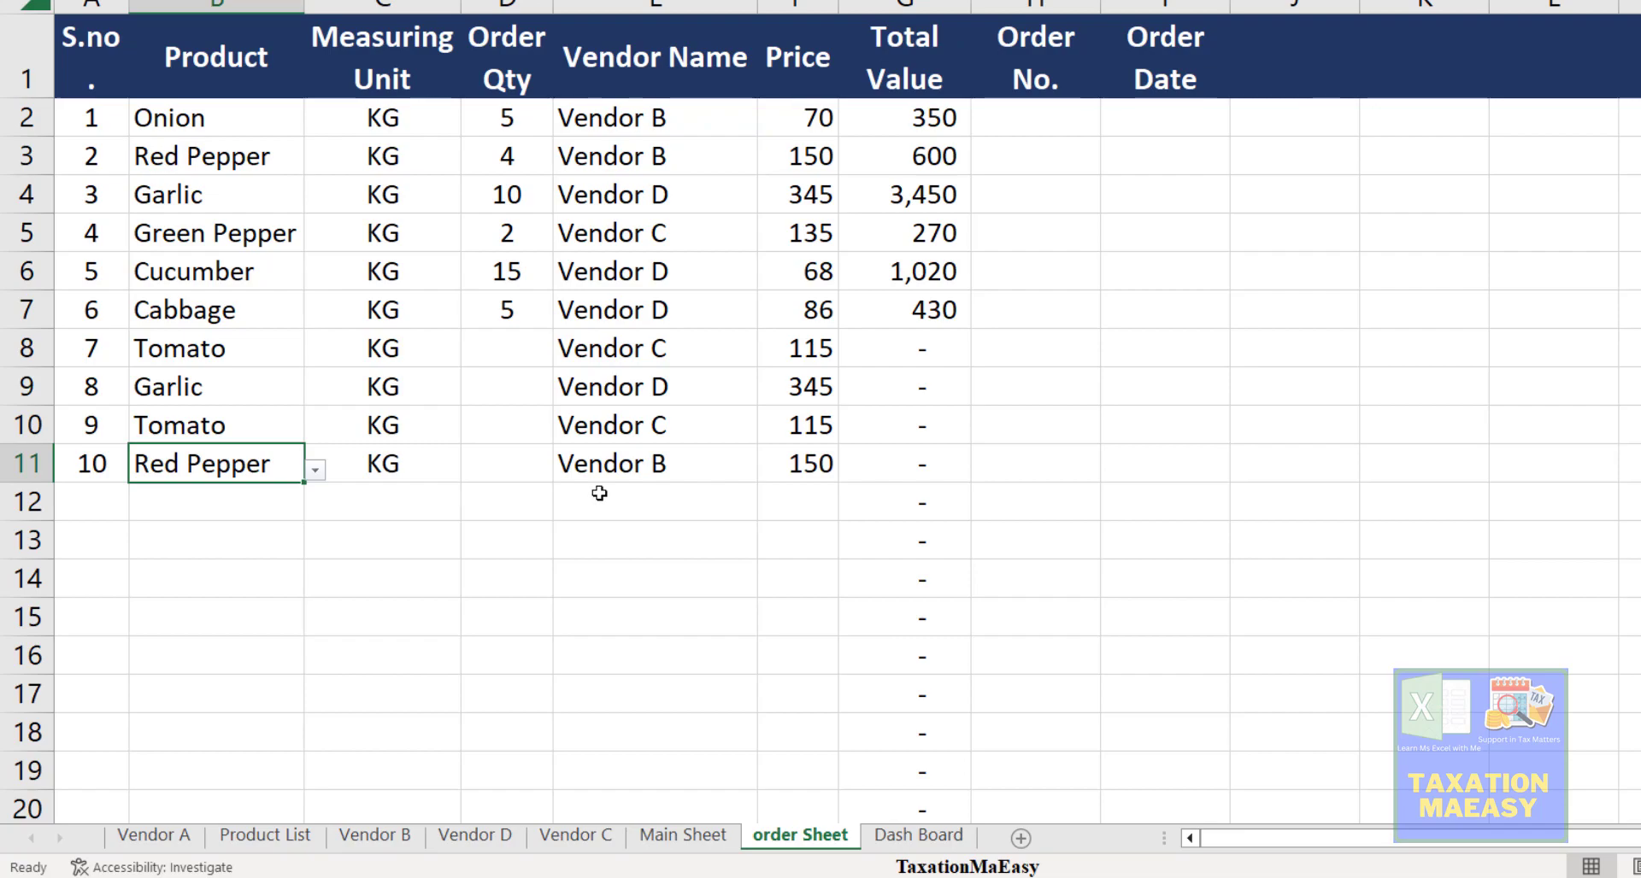
left_click(634, 476)
left_click(813, 463)
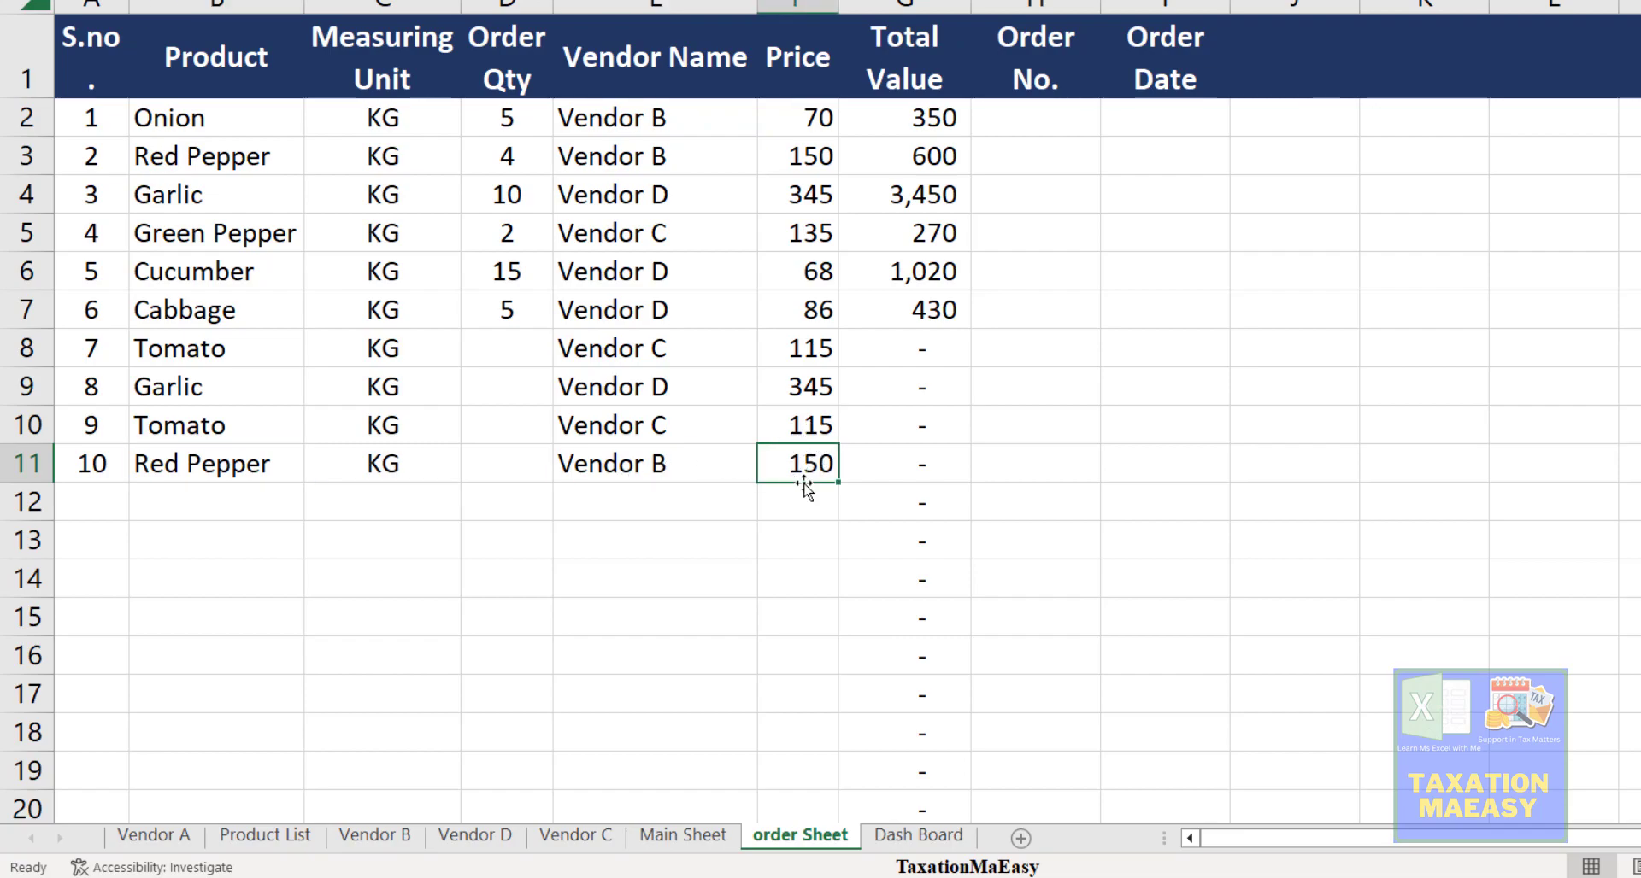
left_click(649, 473)
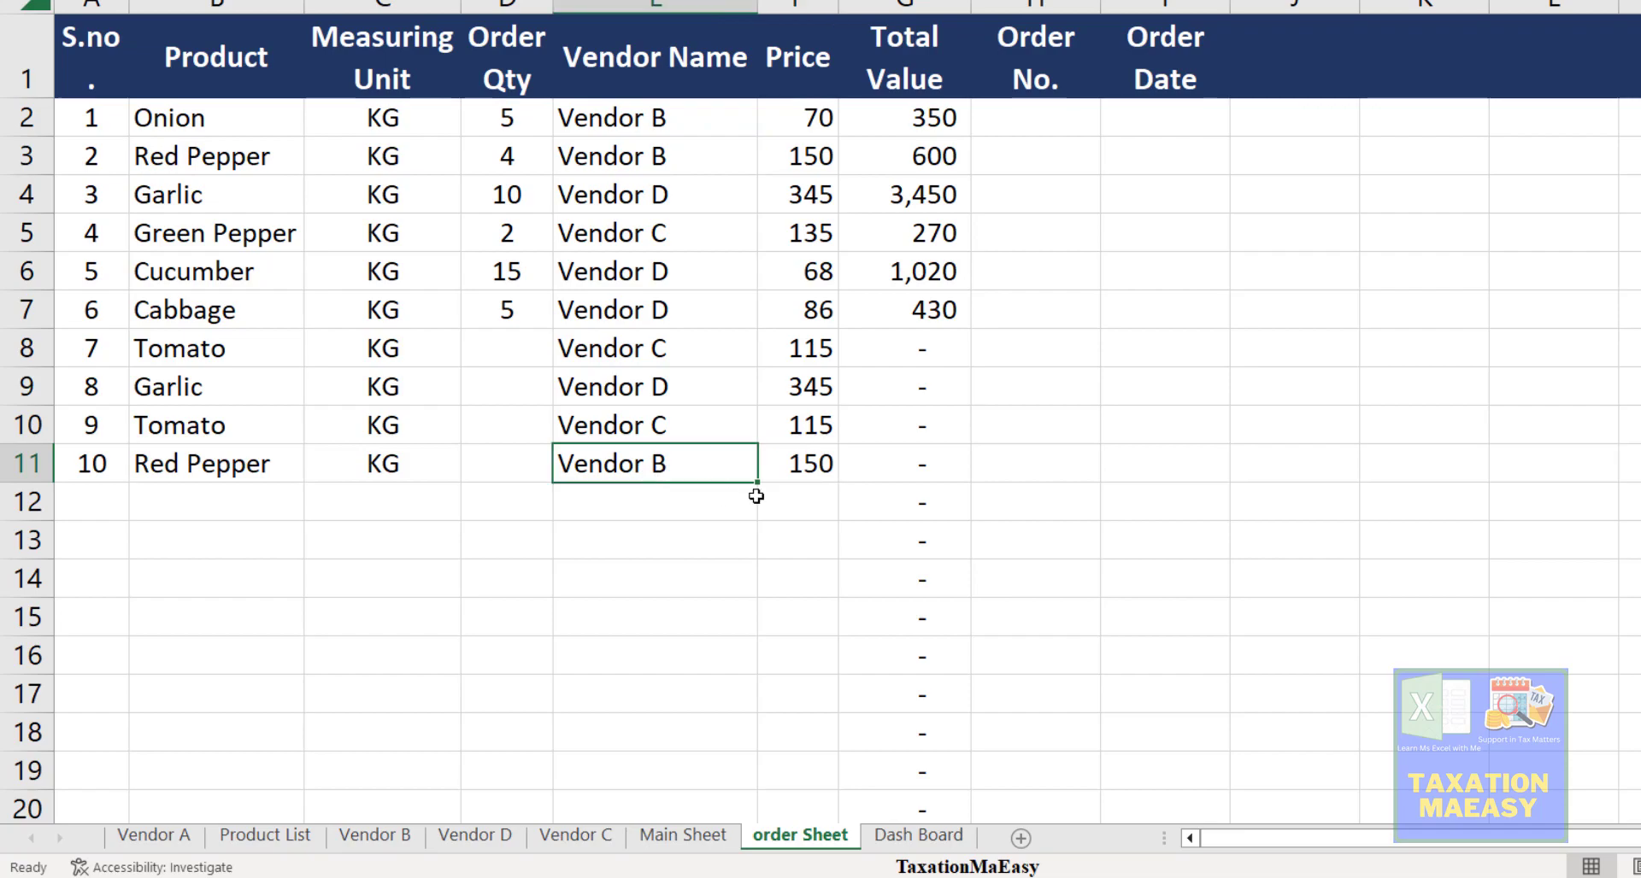
left_click(797, 465)
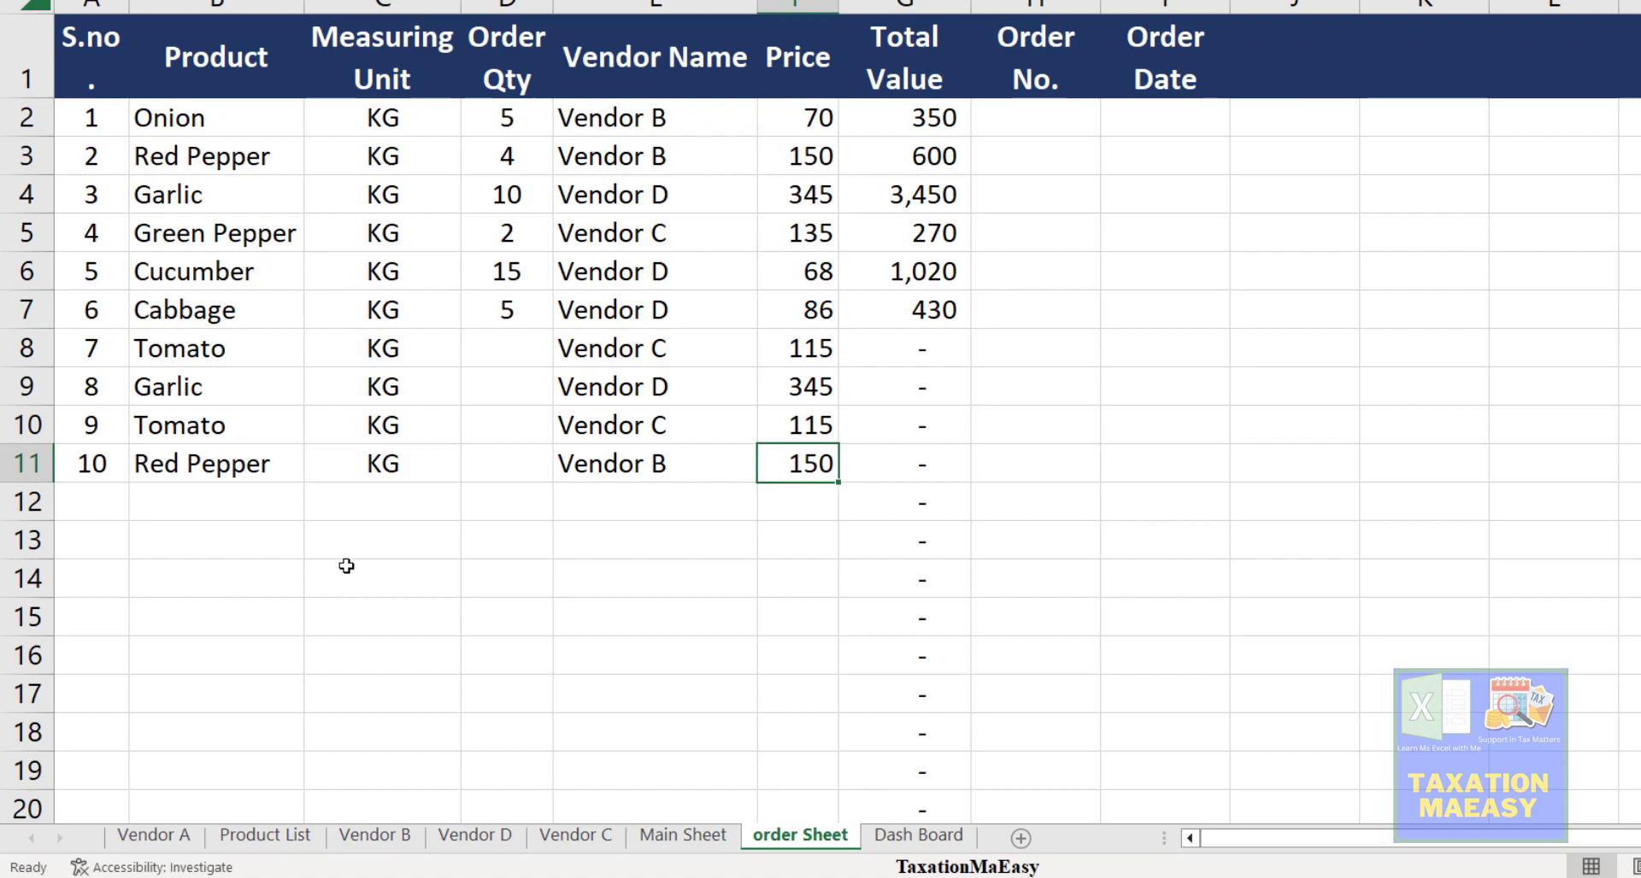
- Compare the Red Pepper vendor prices on the Main Sheet with the vendor and price in row 11 of the order Sheet
left_click(682, 836)
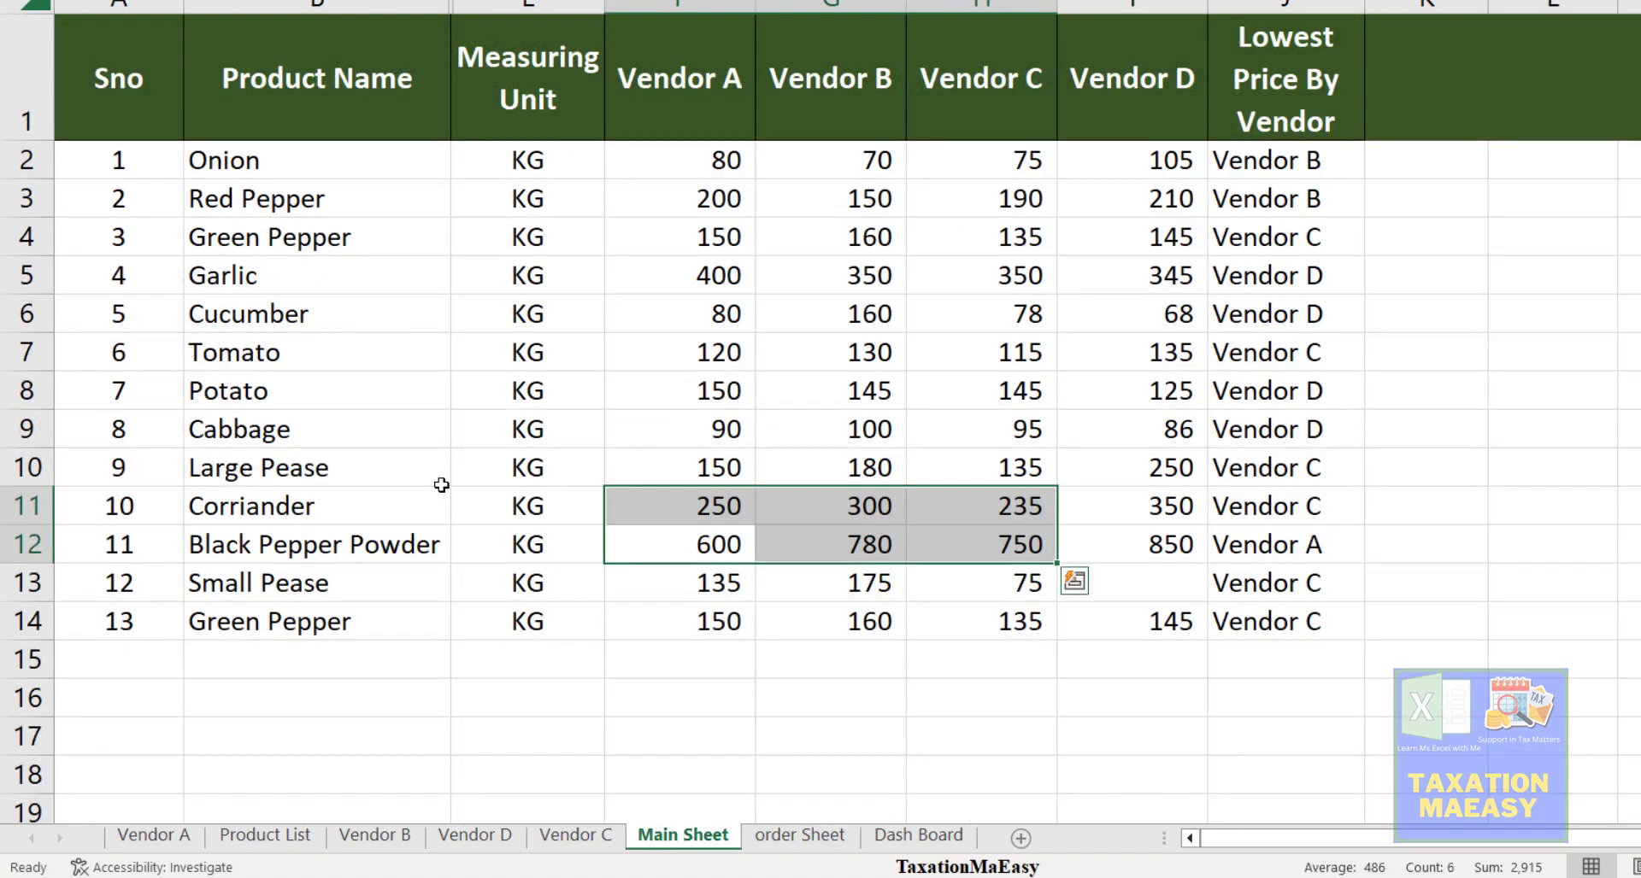
left_click(356, 199)
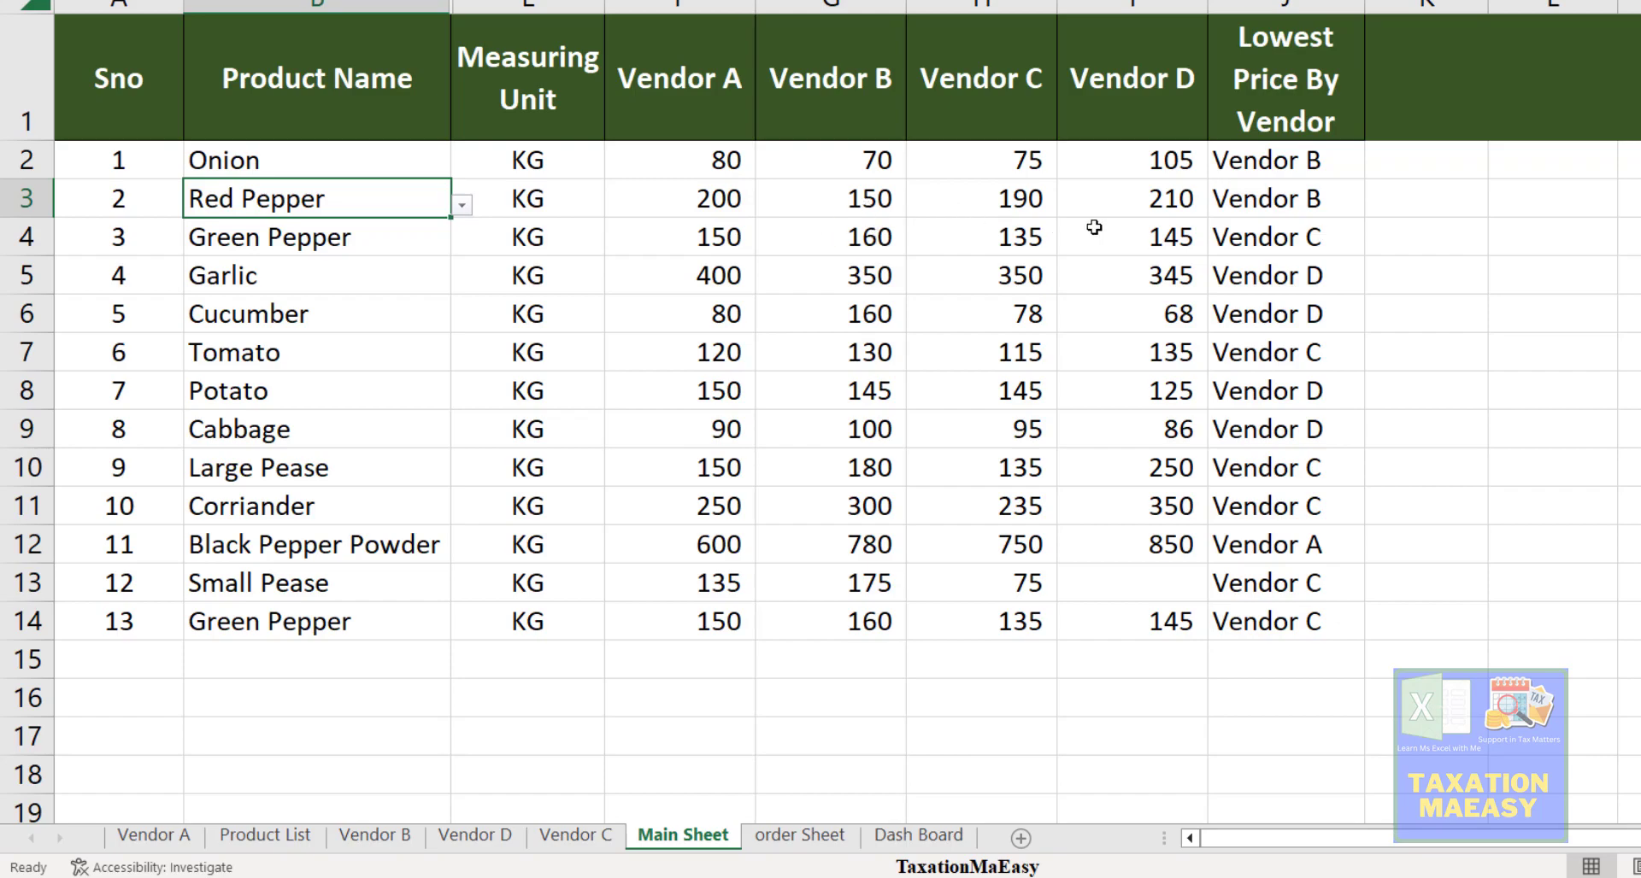
left_click(1009, 201)
left_click(856, 199)
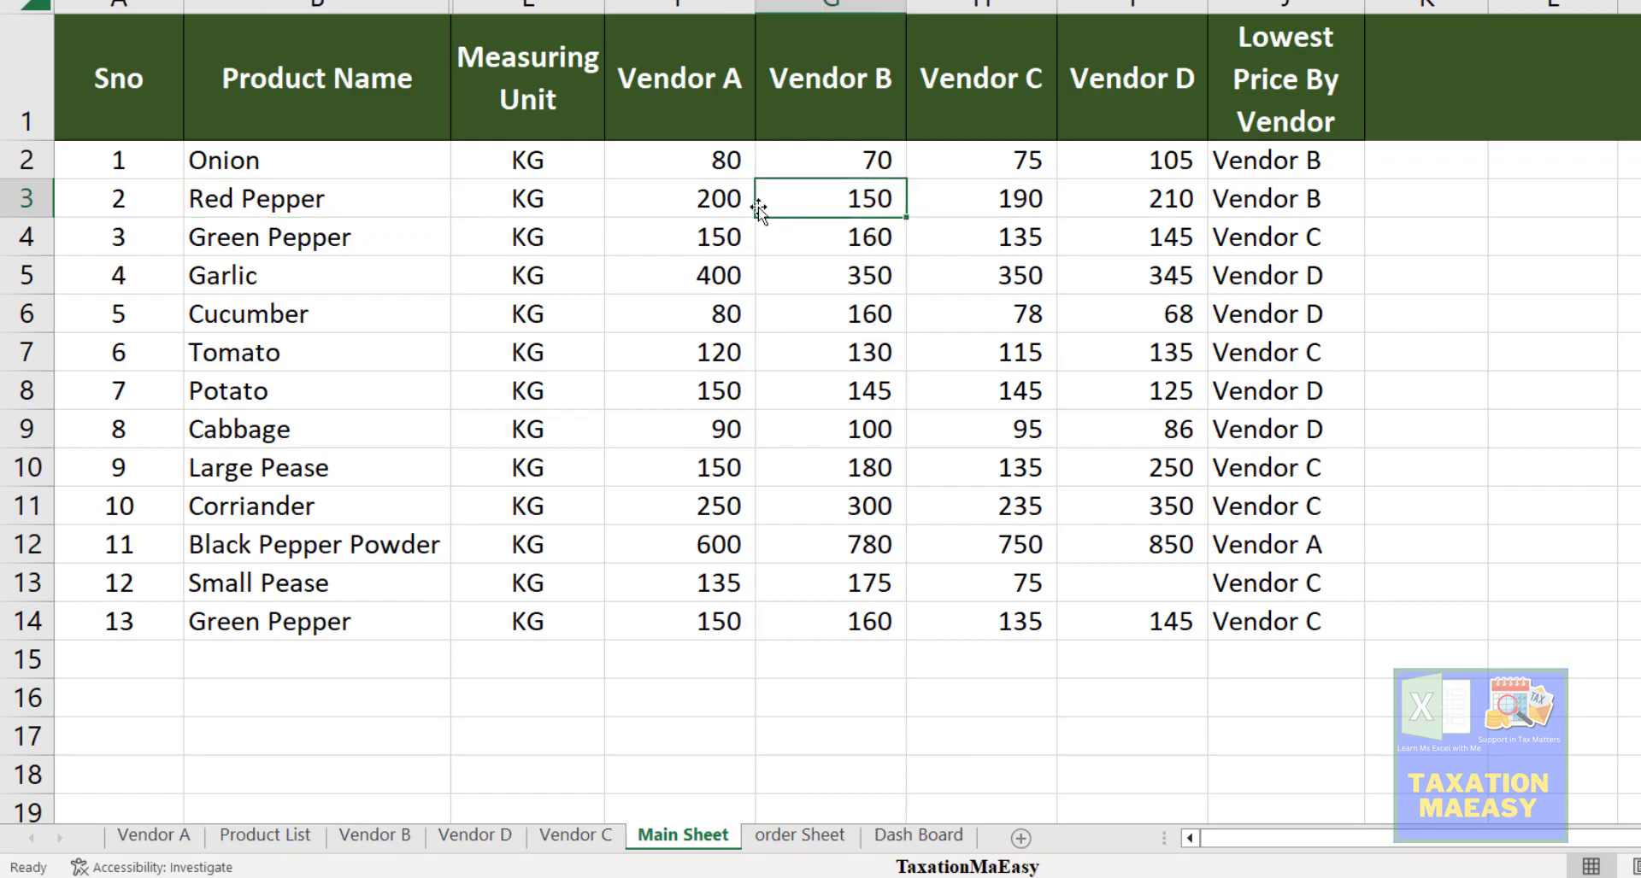
left_click(702, 203)
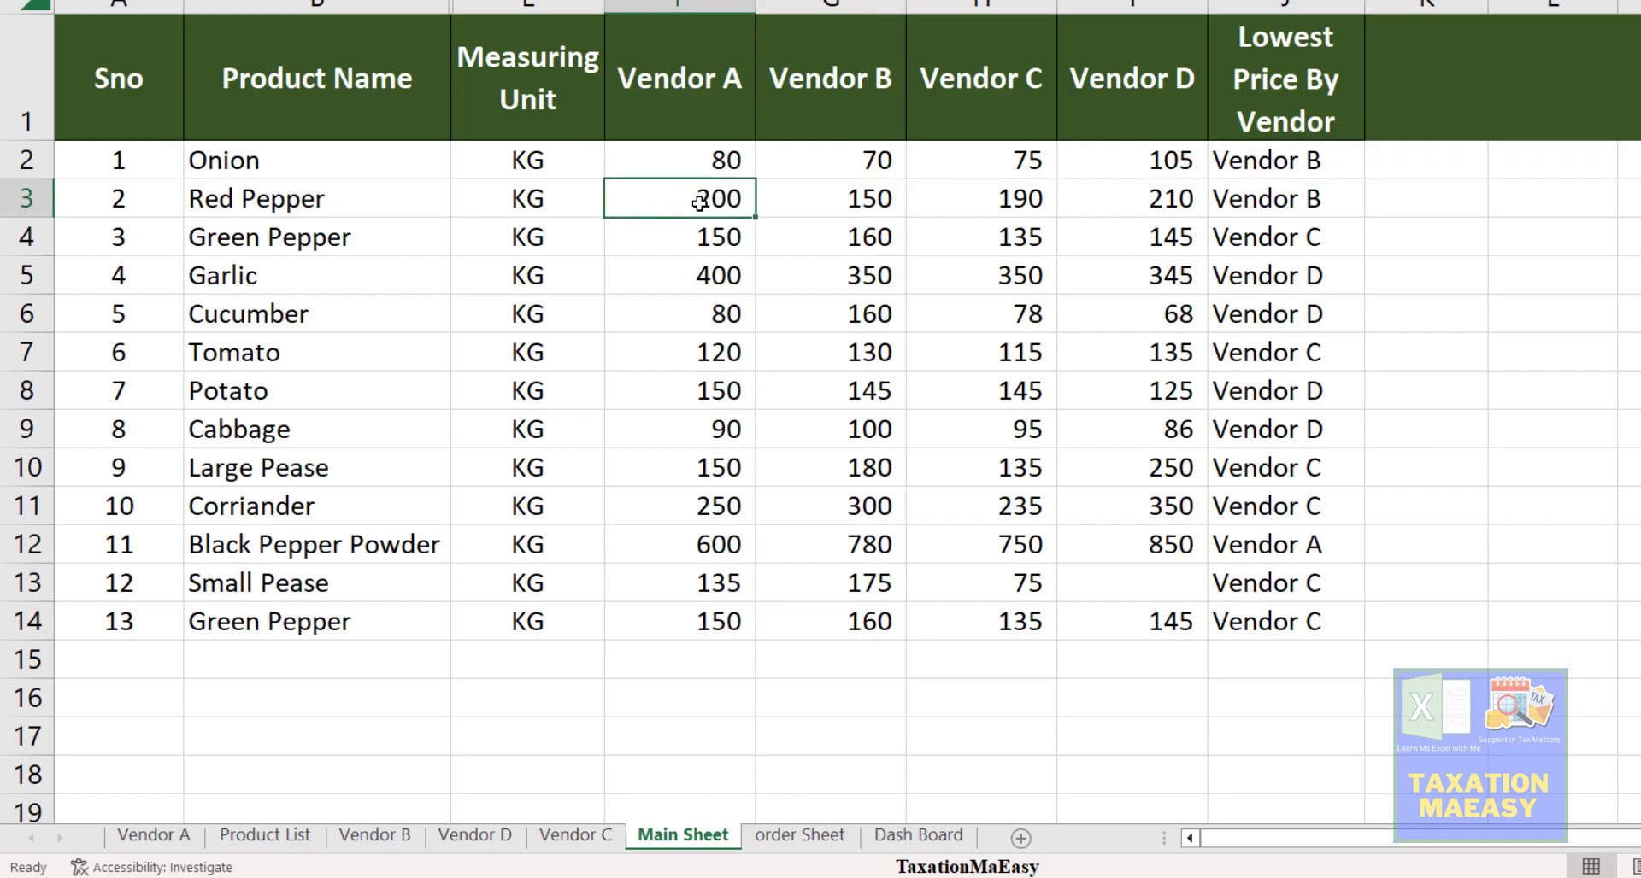
left_click(863, 197)
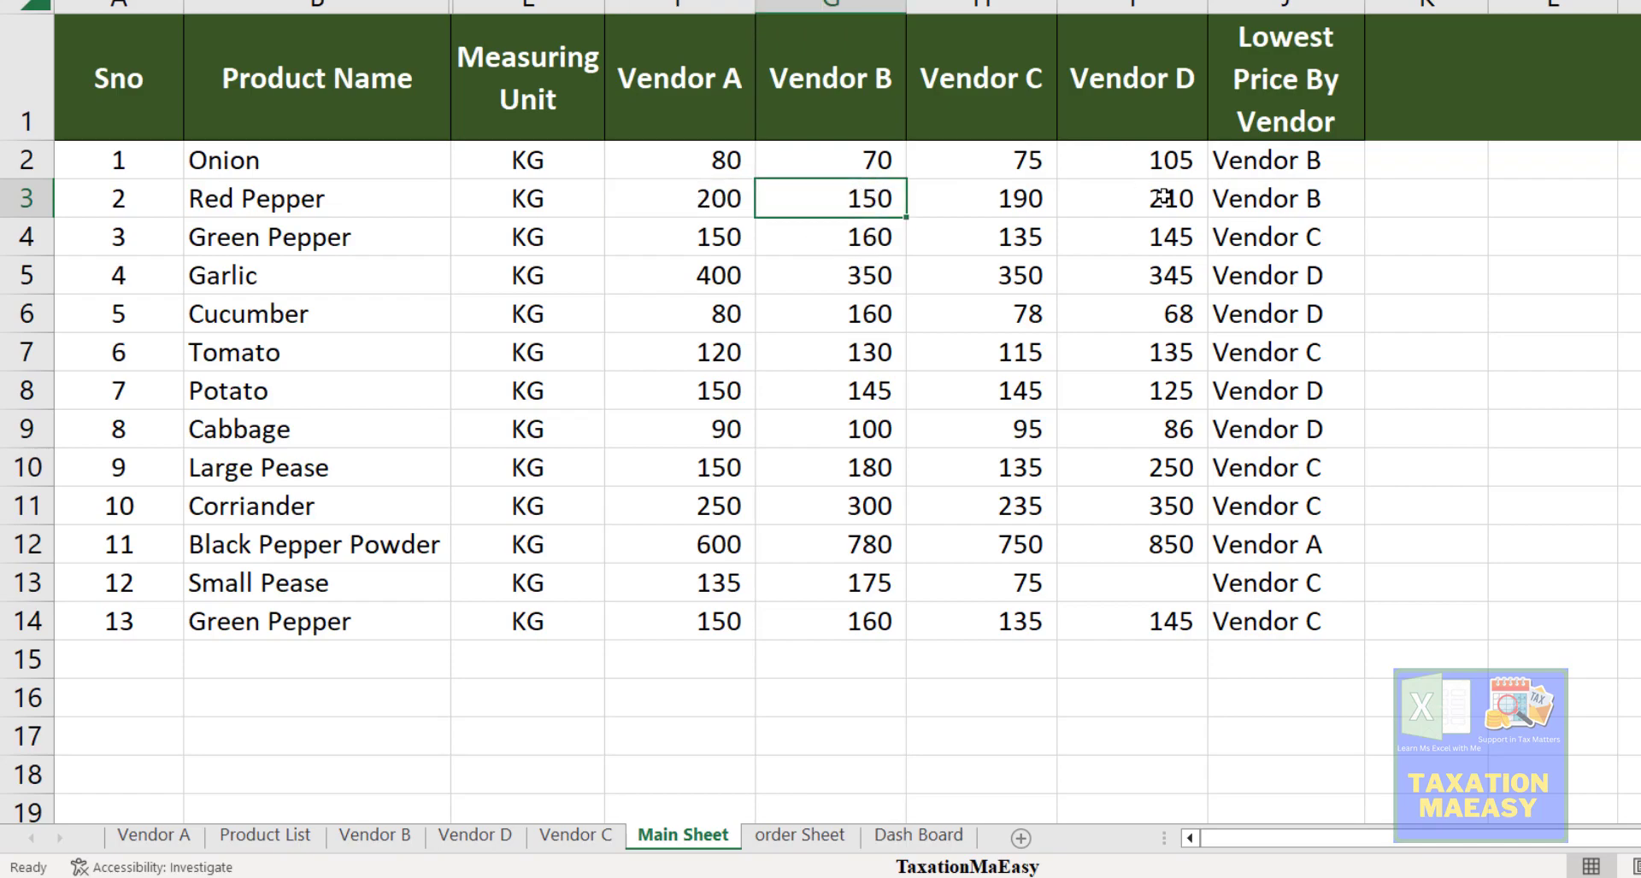
left_click(1252, 192)
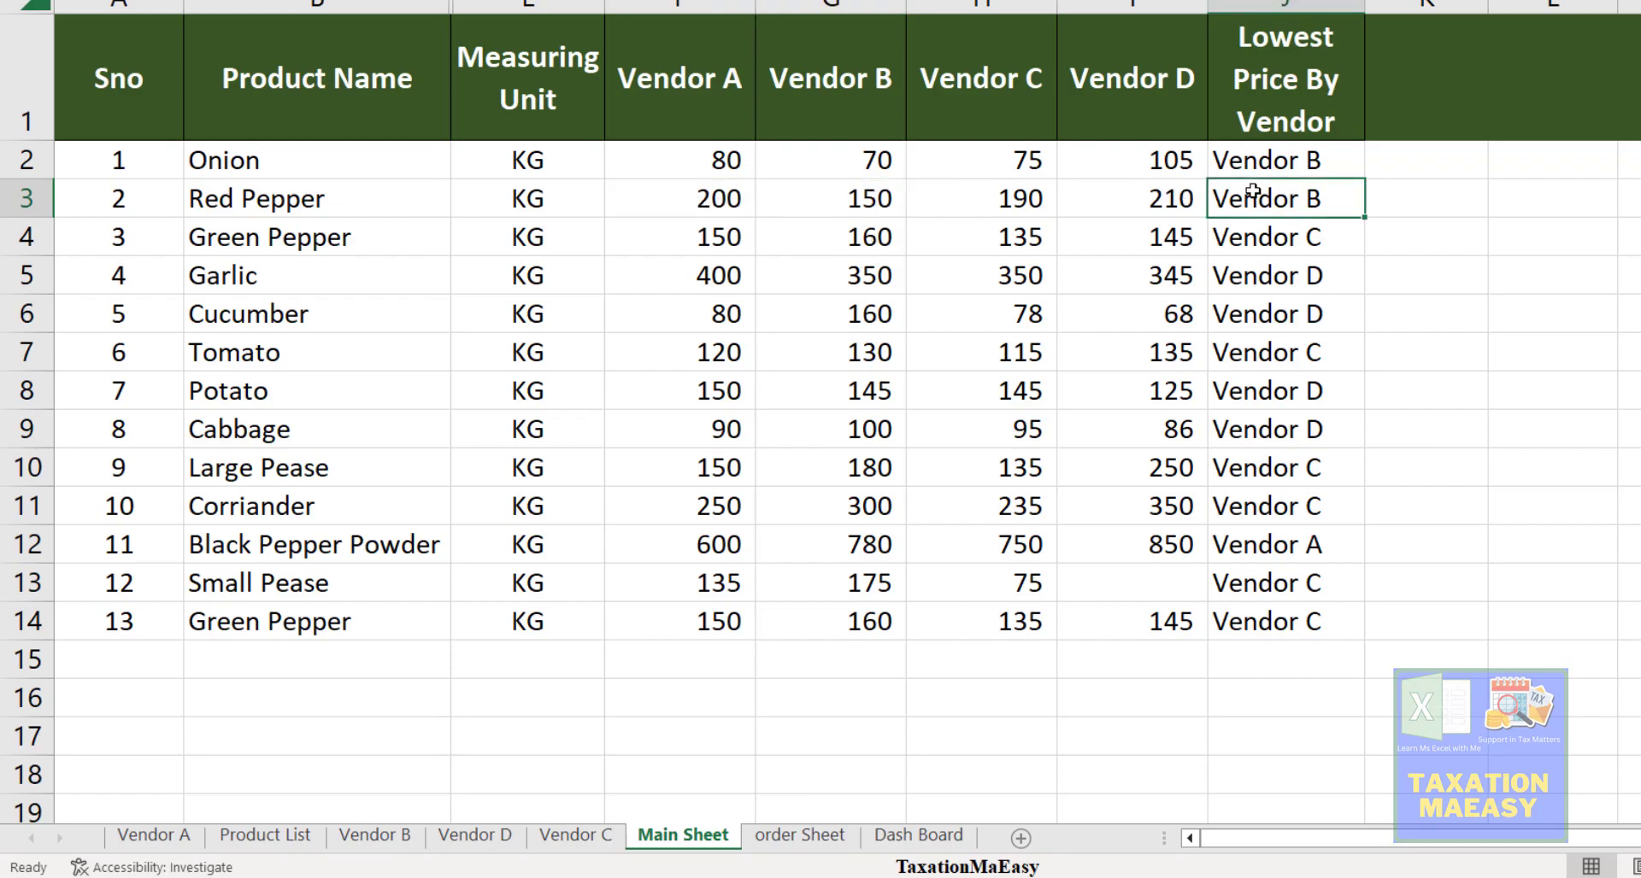
left_click(788, 840)
left_click(571, 468)
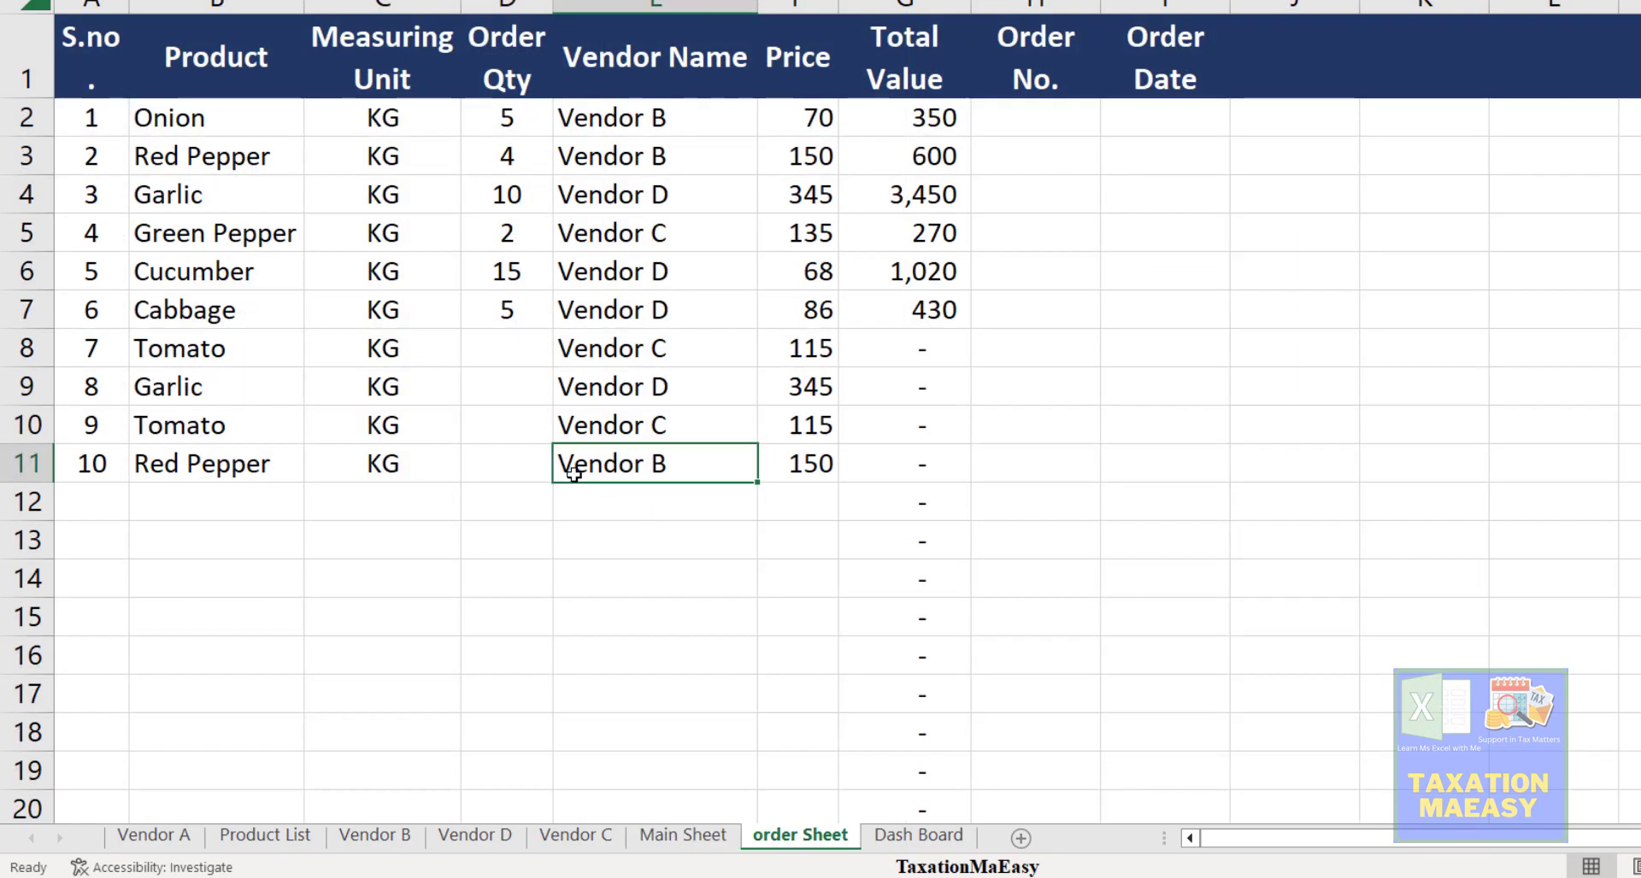
left_click(801, 462)
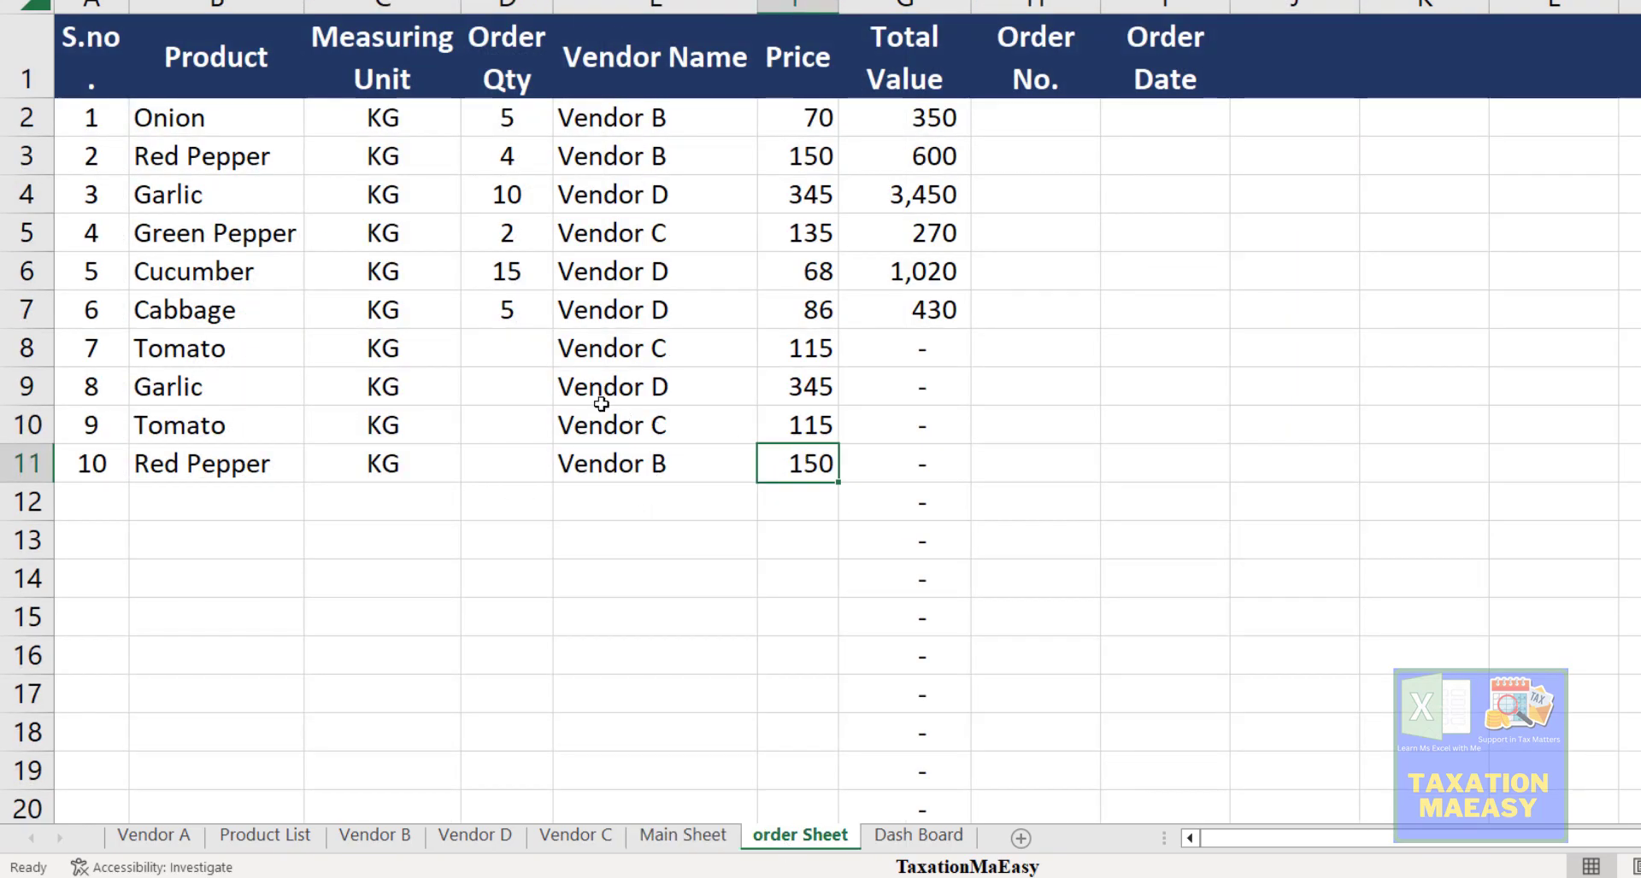
- Enter an order quantity of 10 for Red Pepper in row 11 and check its total value
left_click(503, 361)
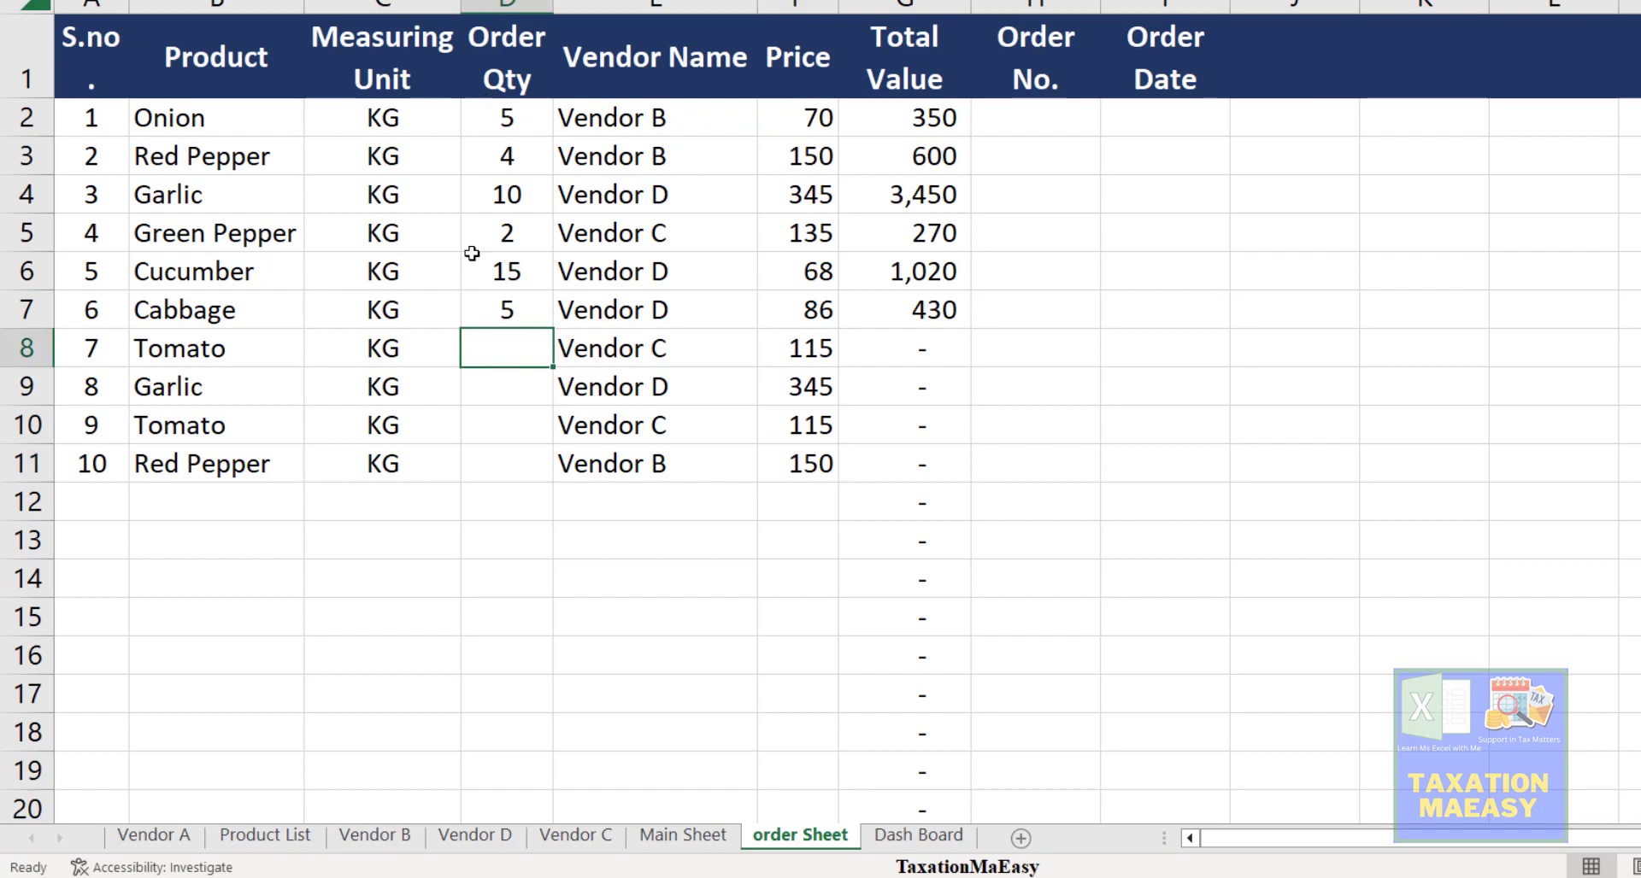
left_click(505, 461)
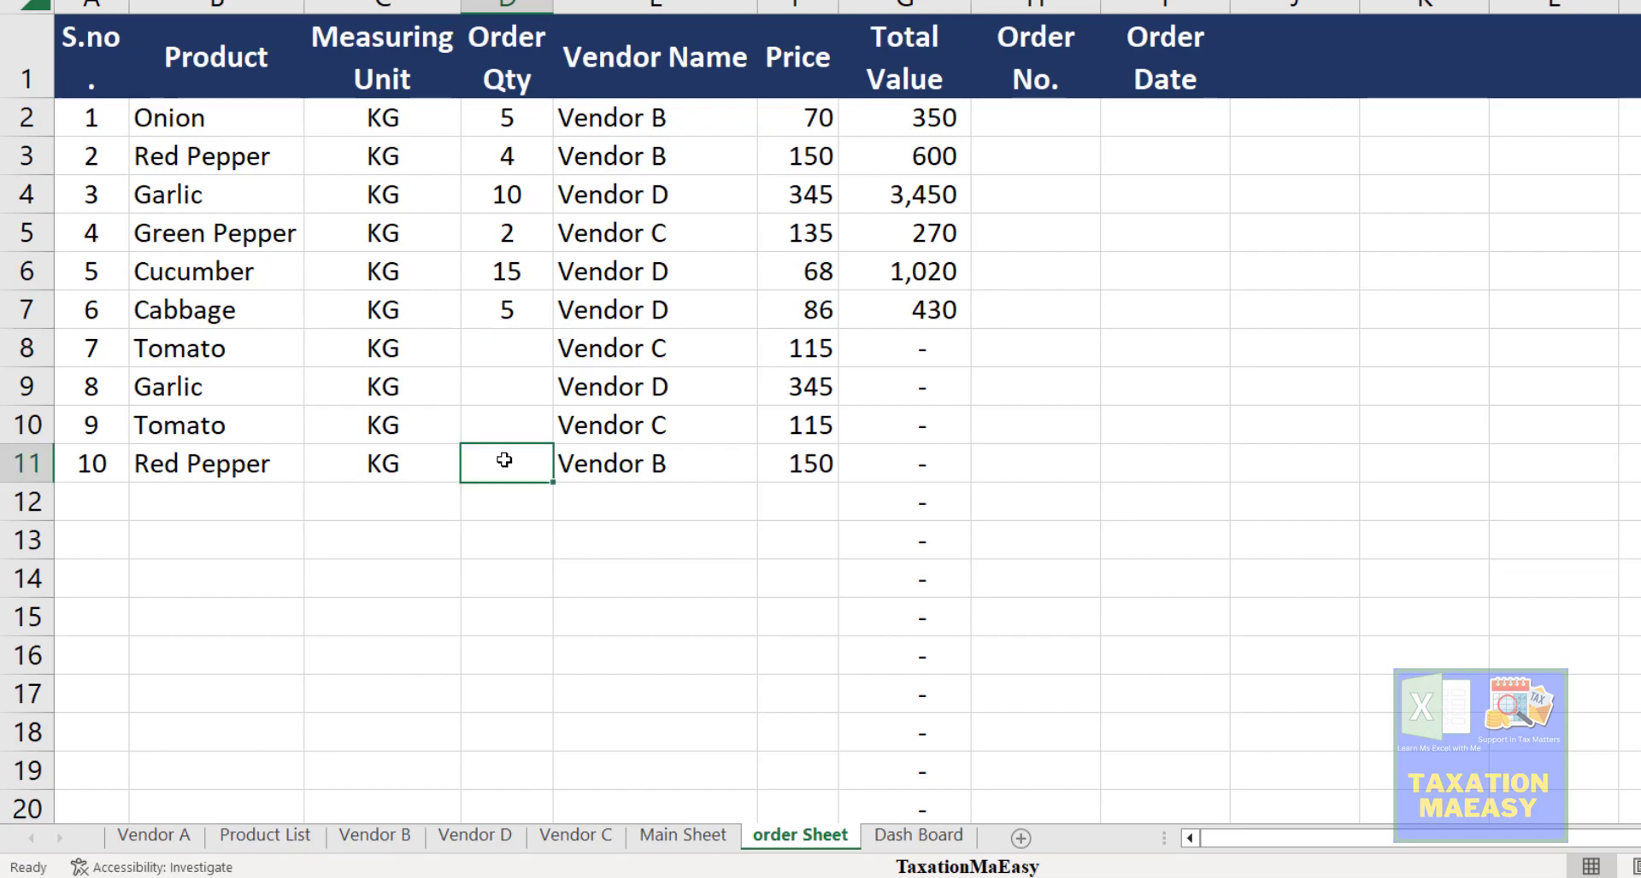
type("10")
key("Return")
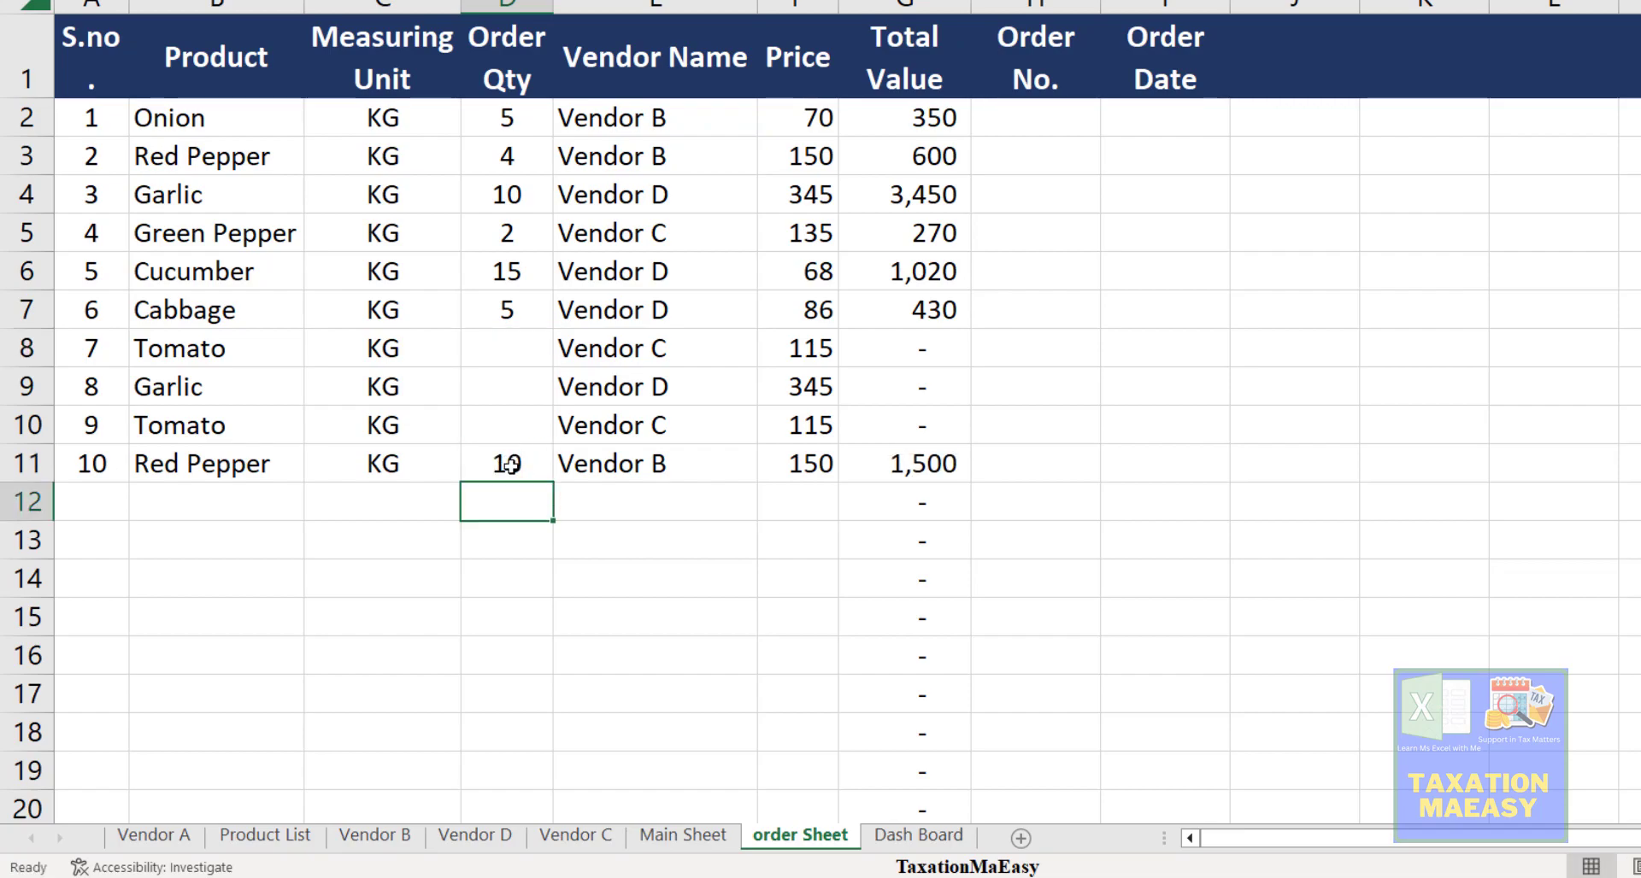
left_click(510, 466)
left_click(916, 468)
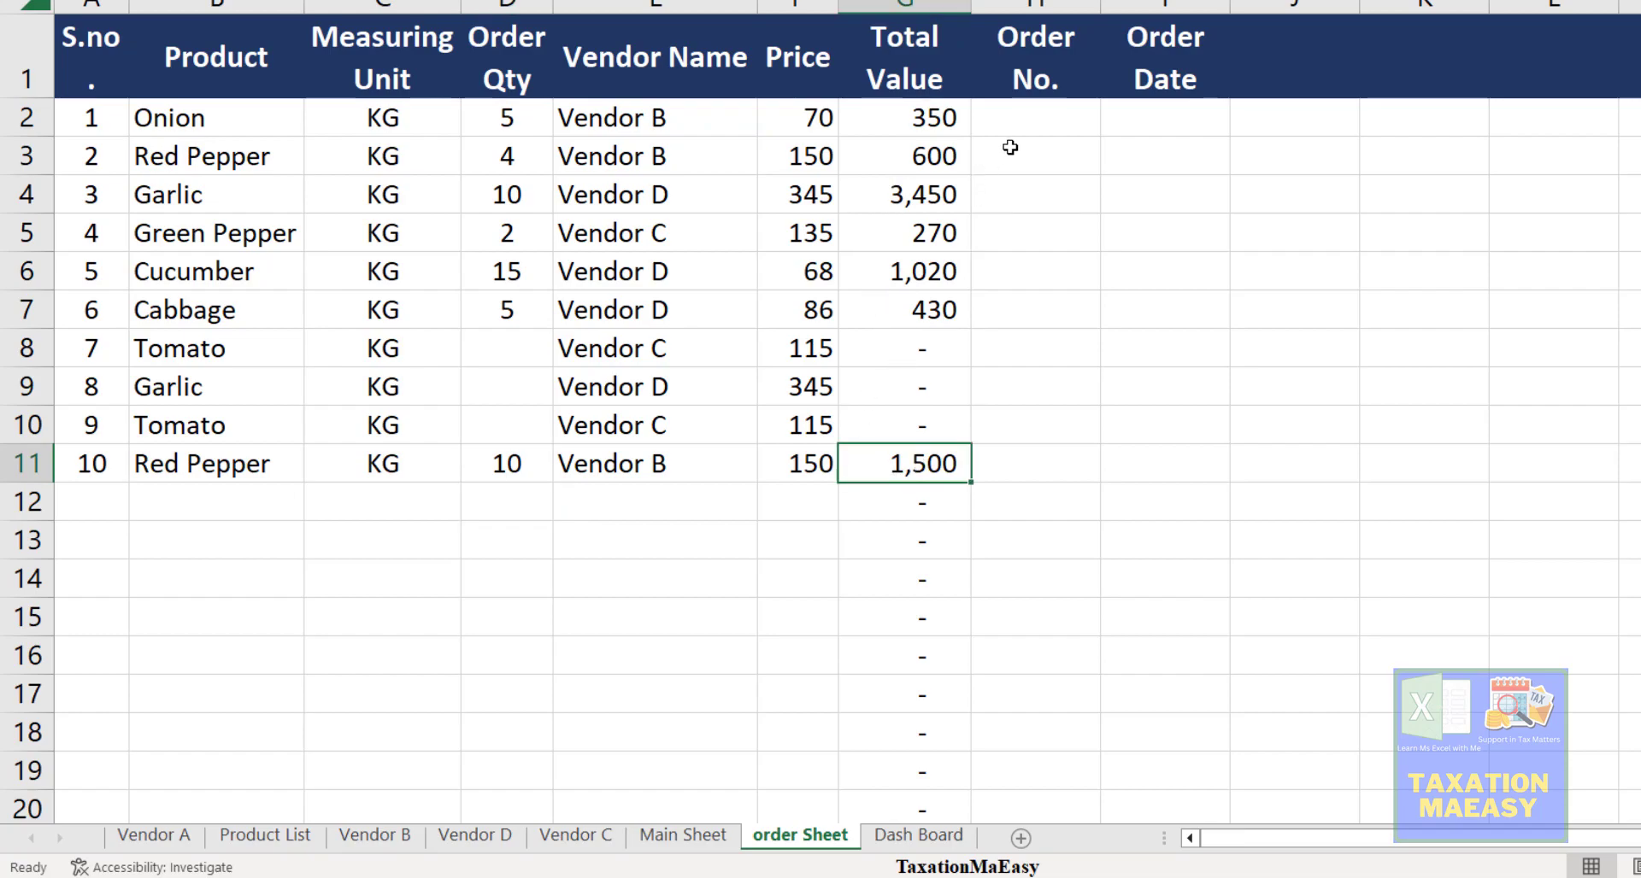
left_click(1050, 129)
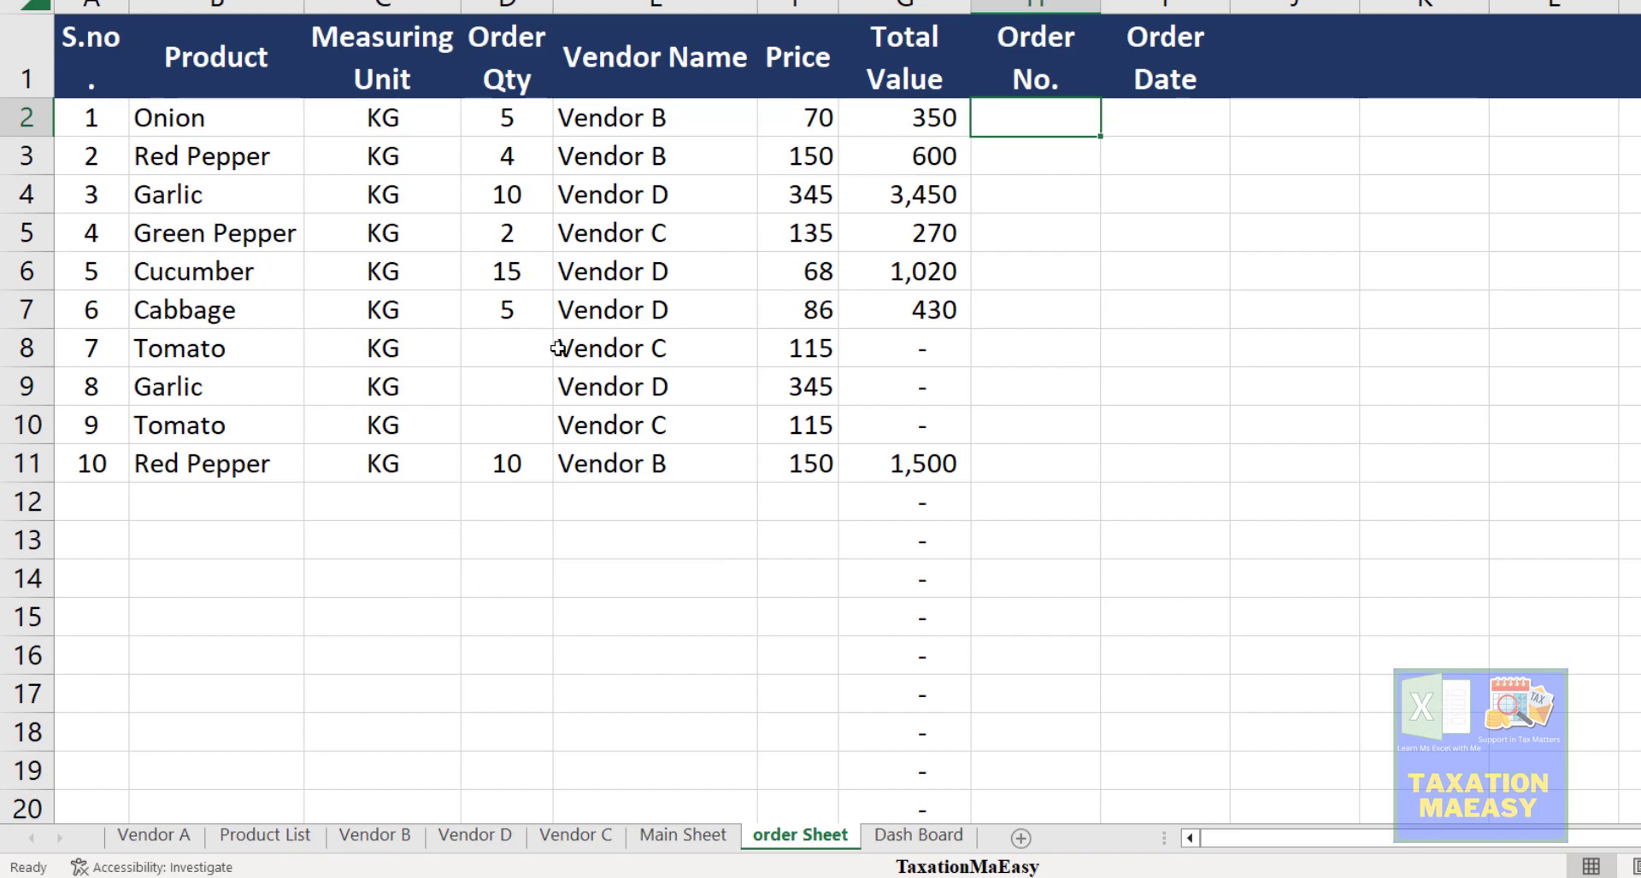
- Review the Vendor A, Product List, Vendor B, Vendor D, Vendor C and Main Sheet worksheets, ending on the order Sheet
left_click(180, 840)
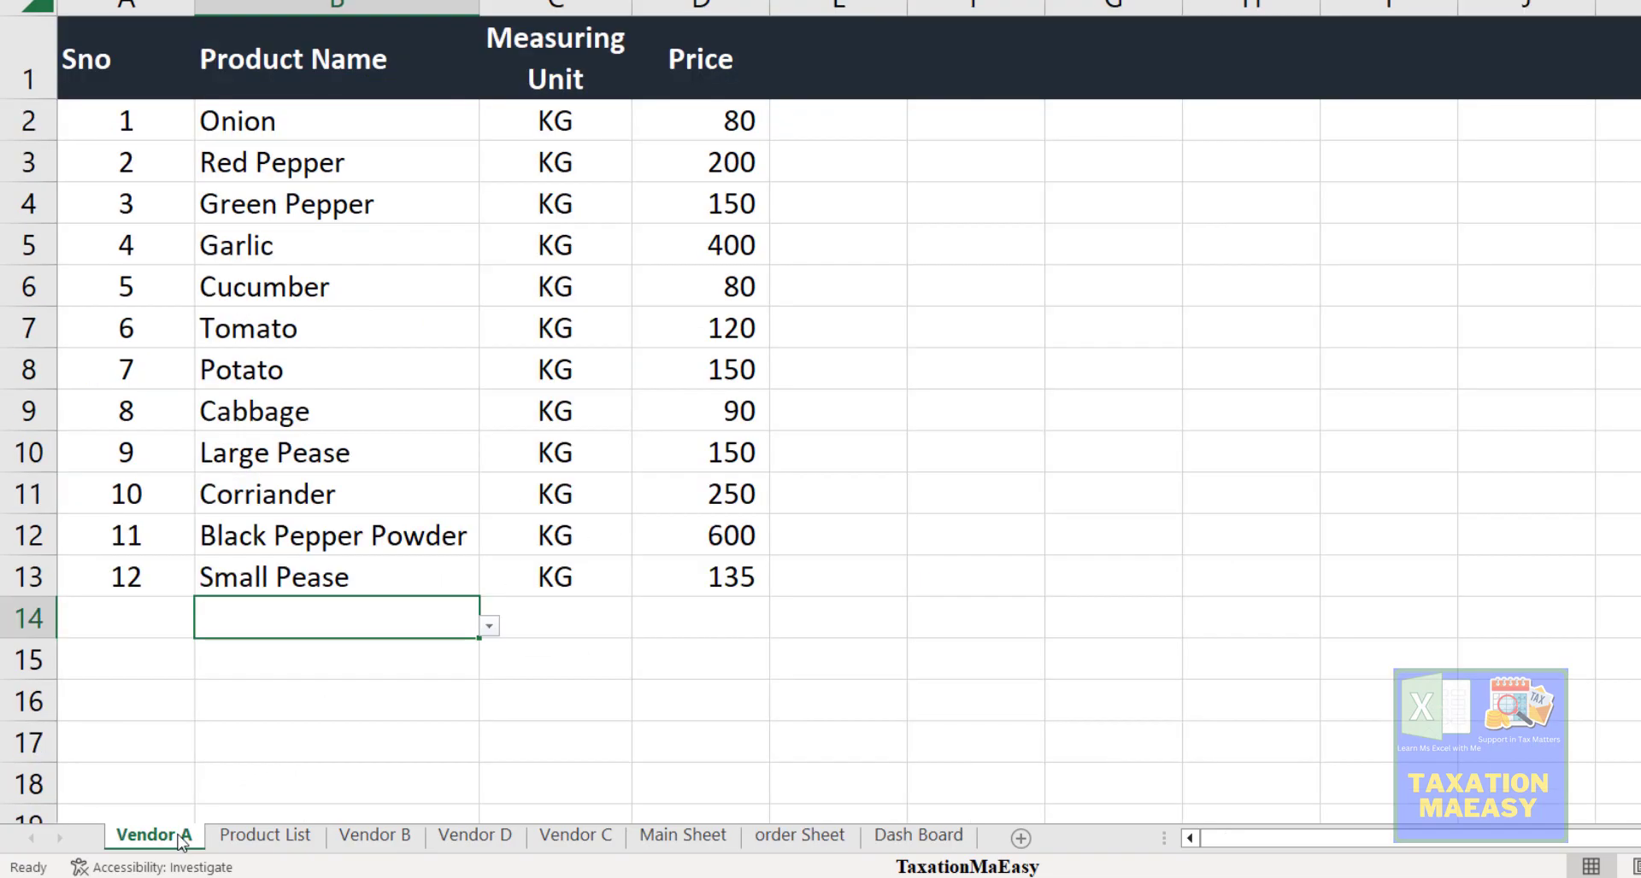
left_click(275, 841)
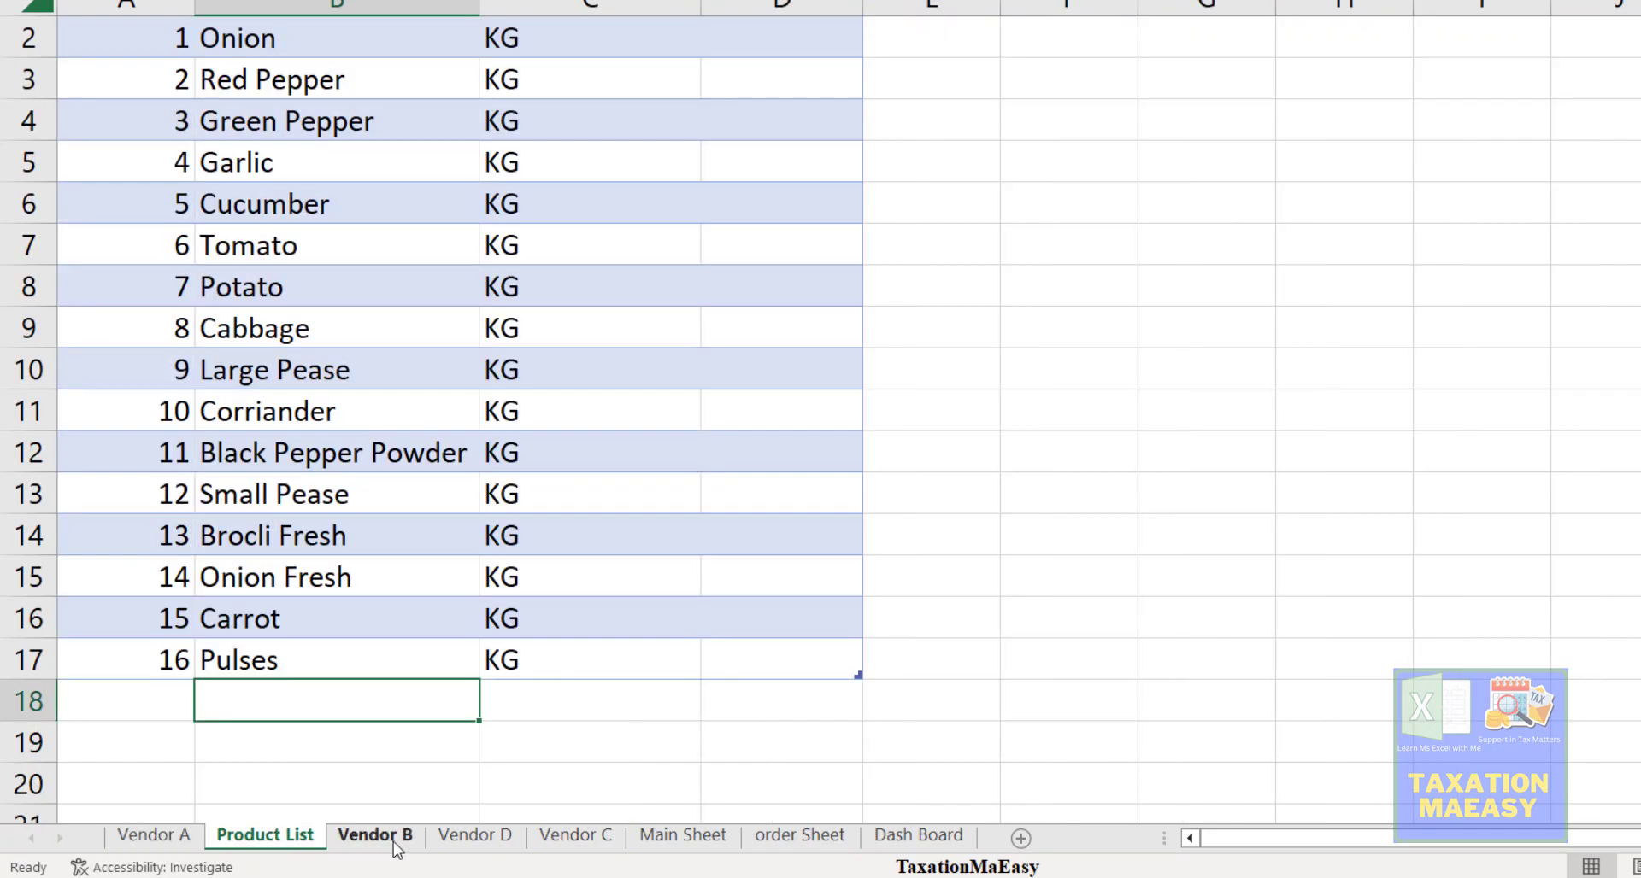
left_click(393, 842)
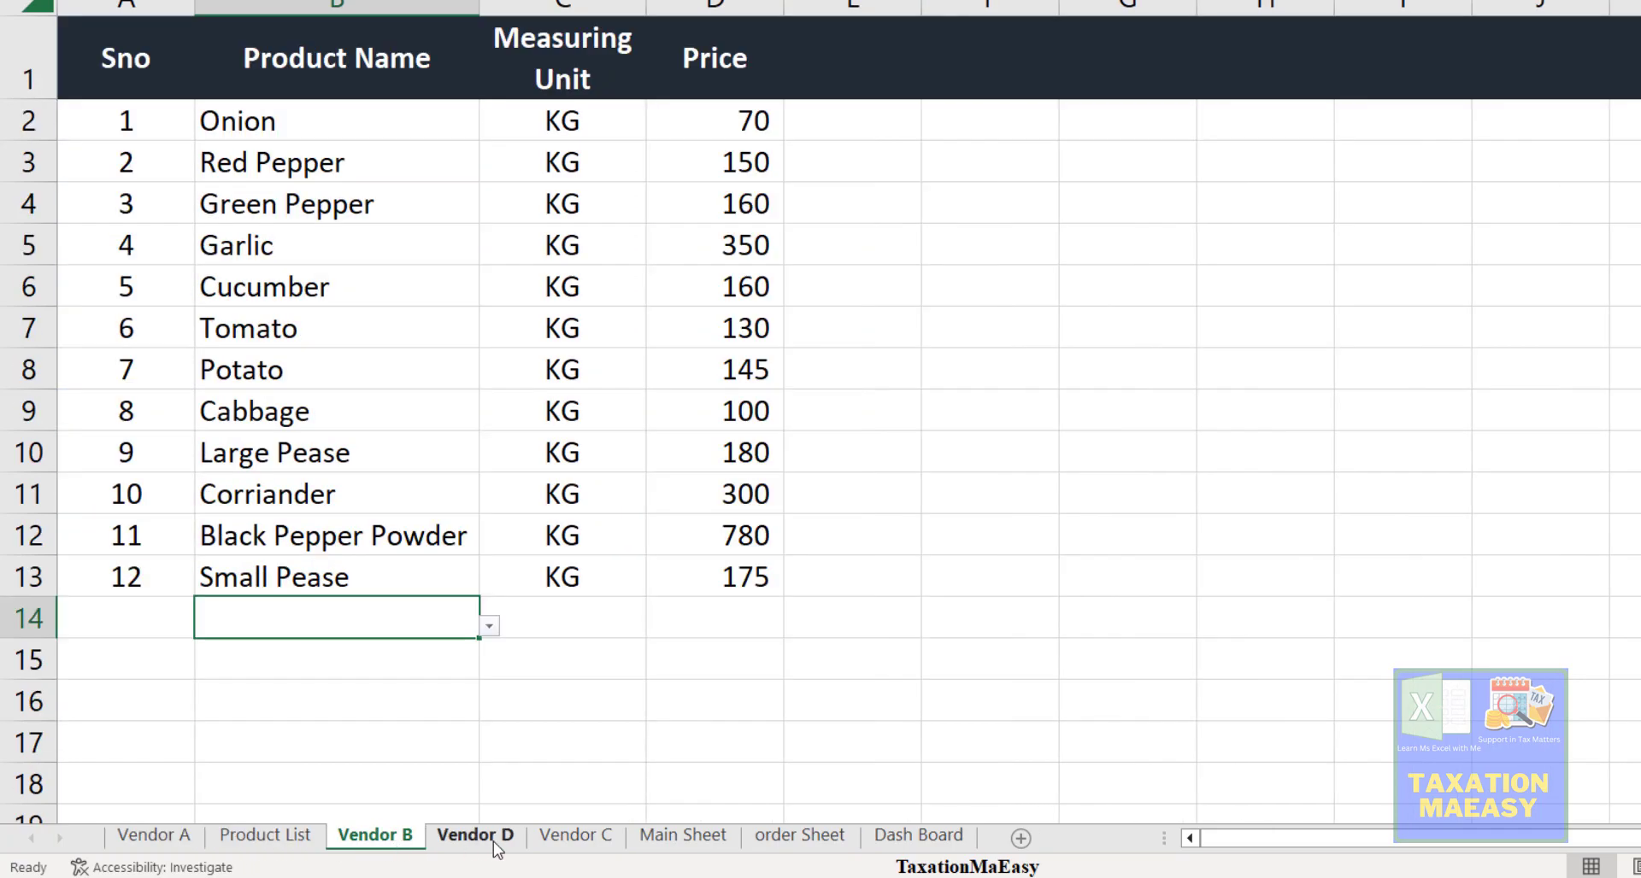
left_click(475, 837)
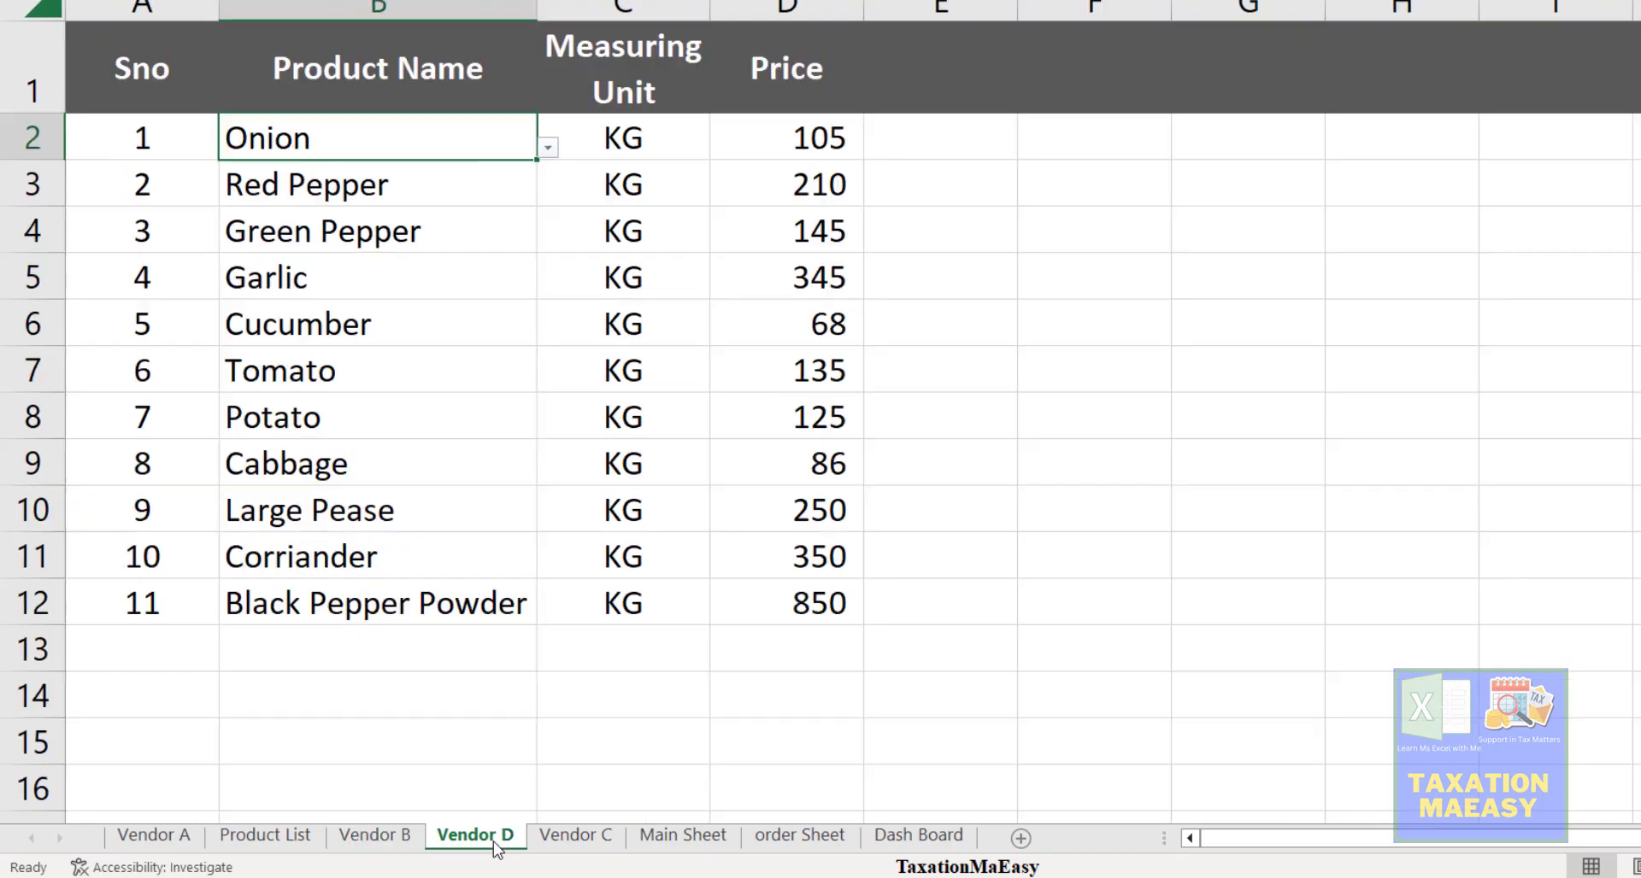
left_click(579, 841)
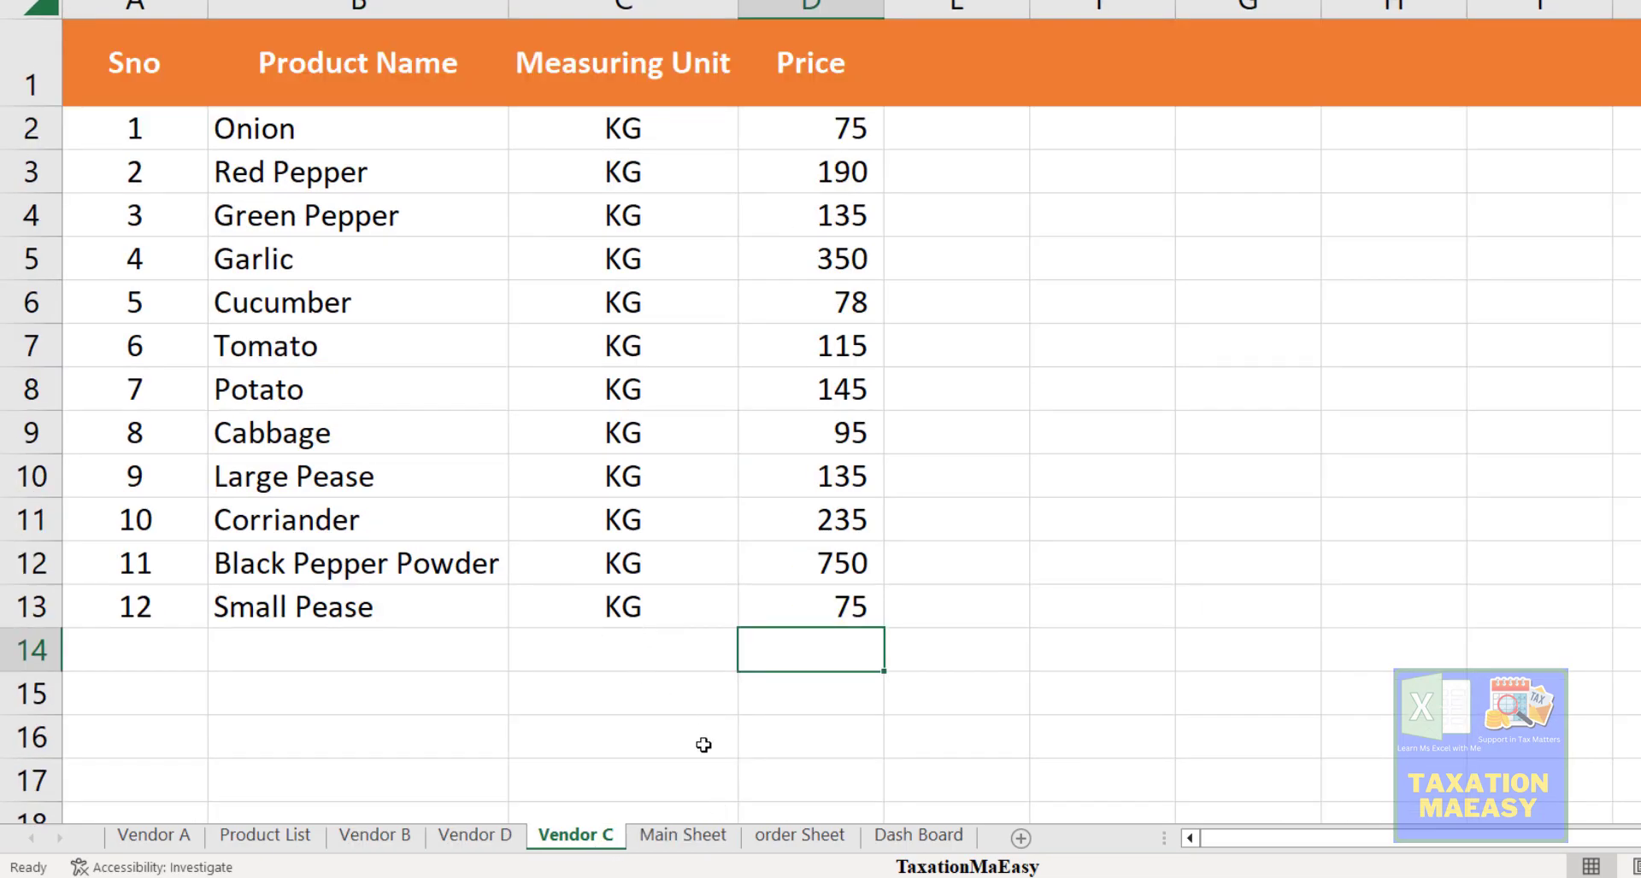
left_click(684, 837)
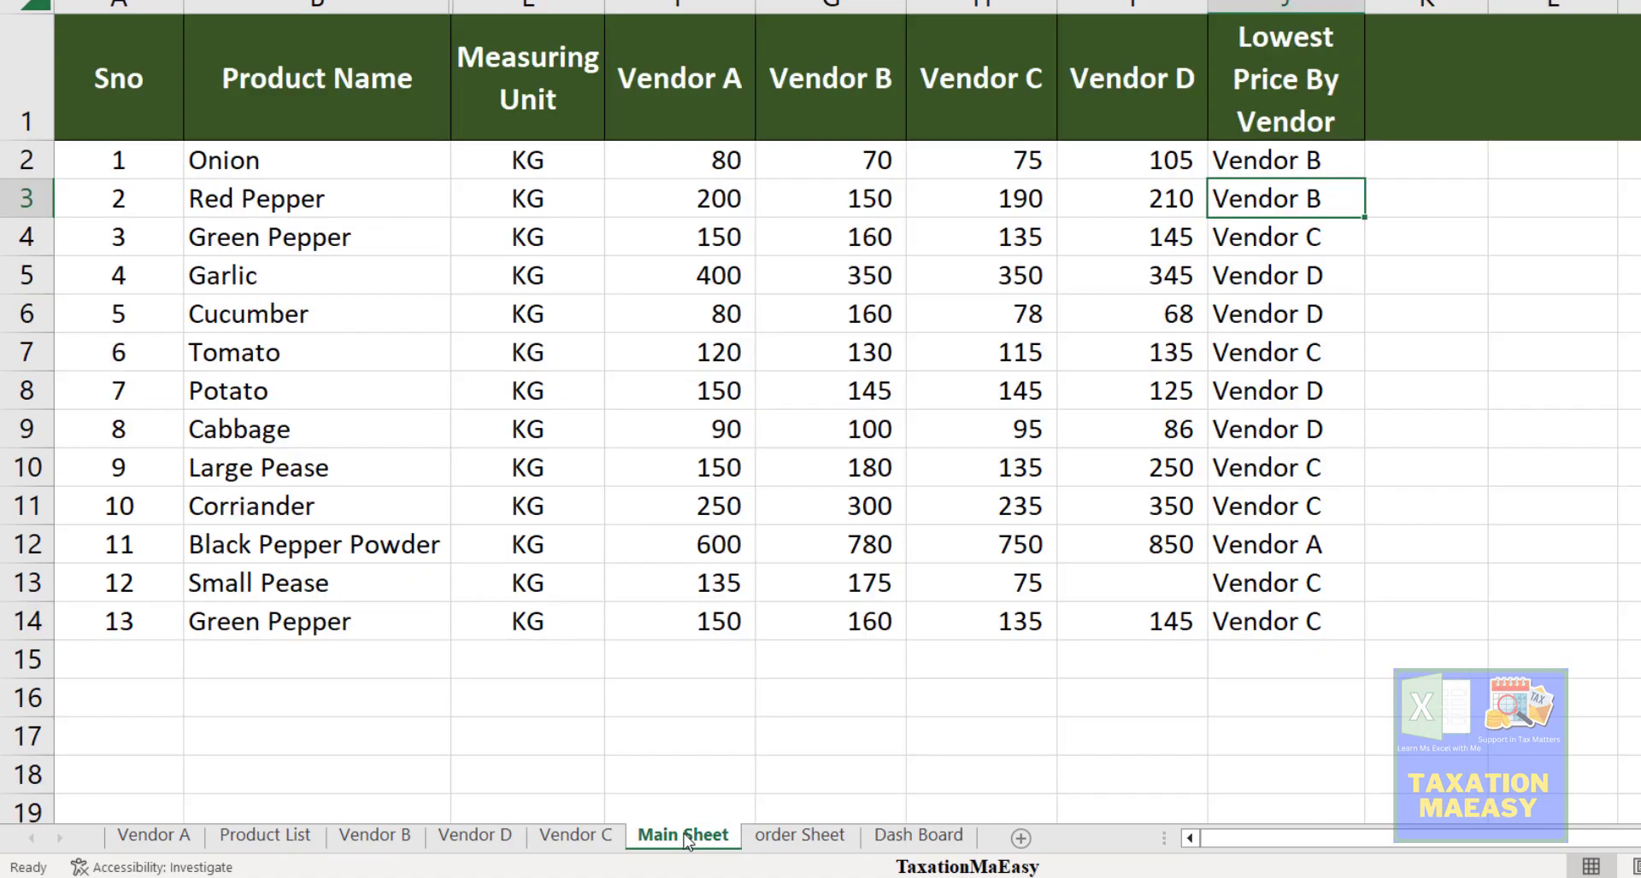
left_click(803, 837)
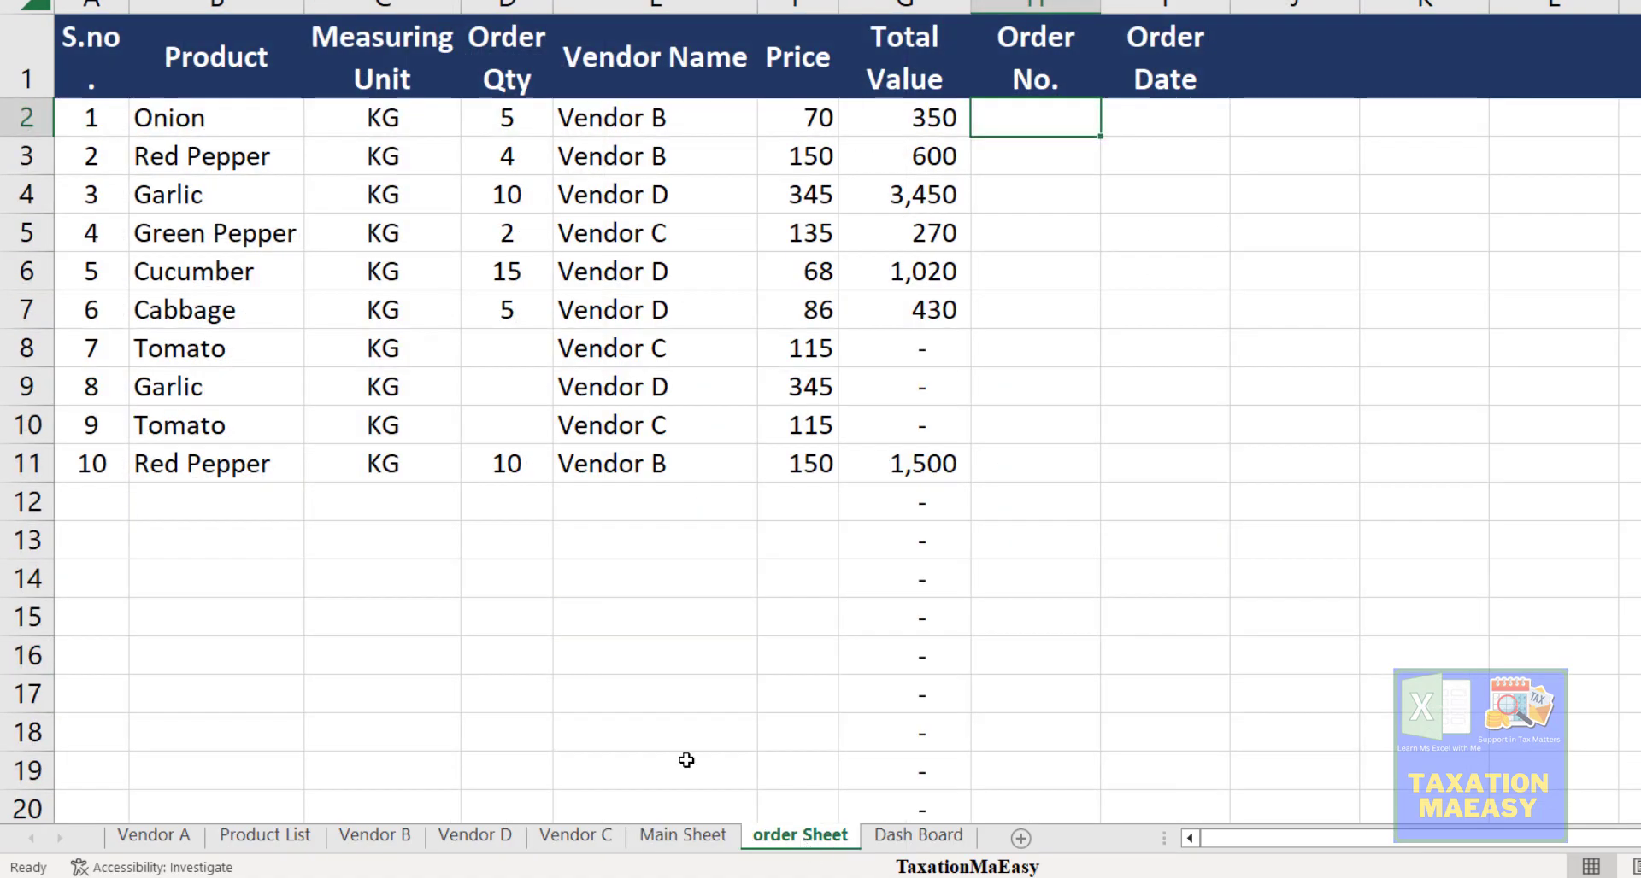
- Examine the lookup formulas in the Vendor A, Vendor B and Vendor C price columns below the last Main Sheet product
left_click(683, 837)
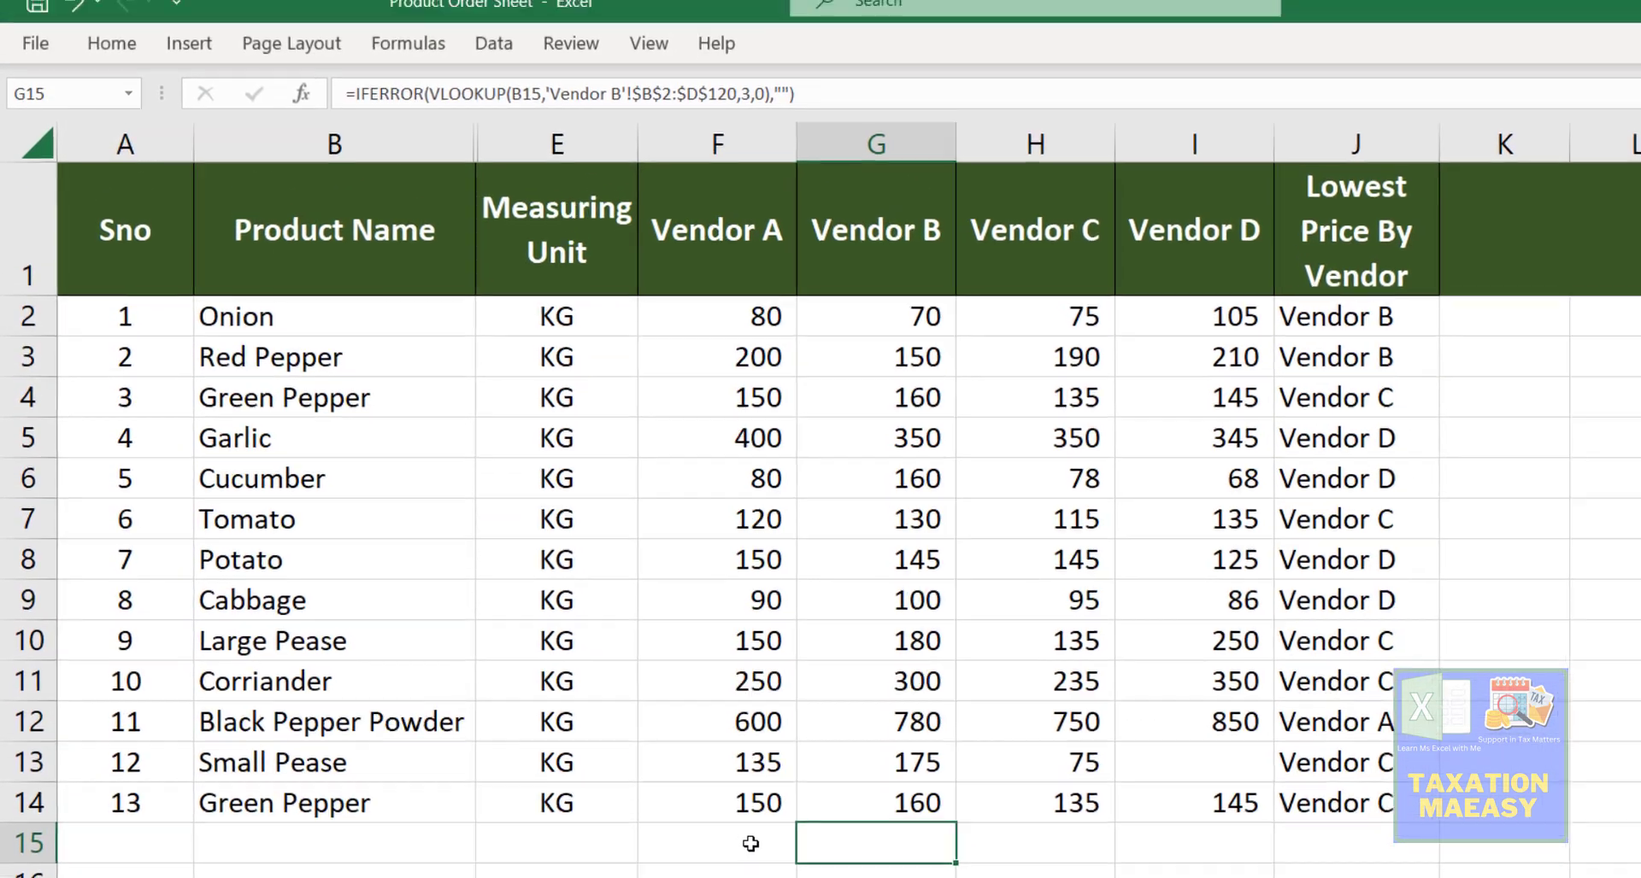
left_click(750, 844)
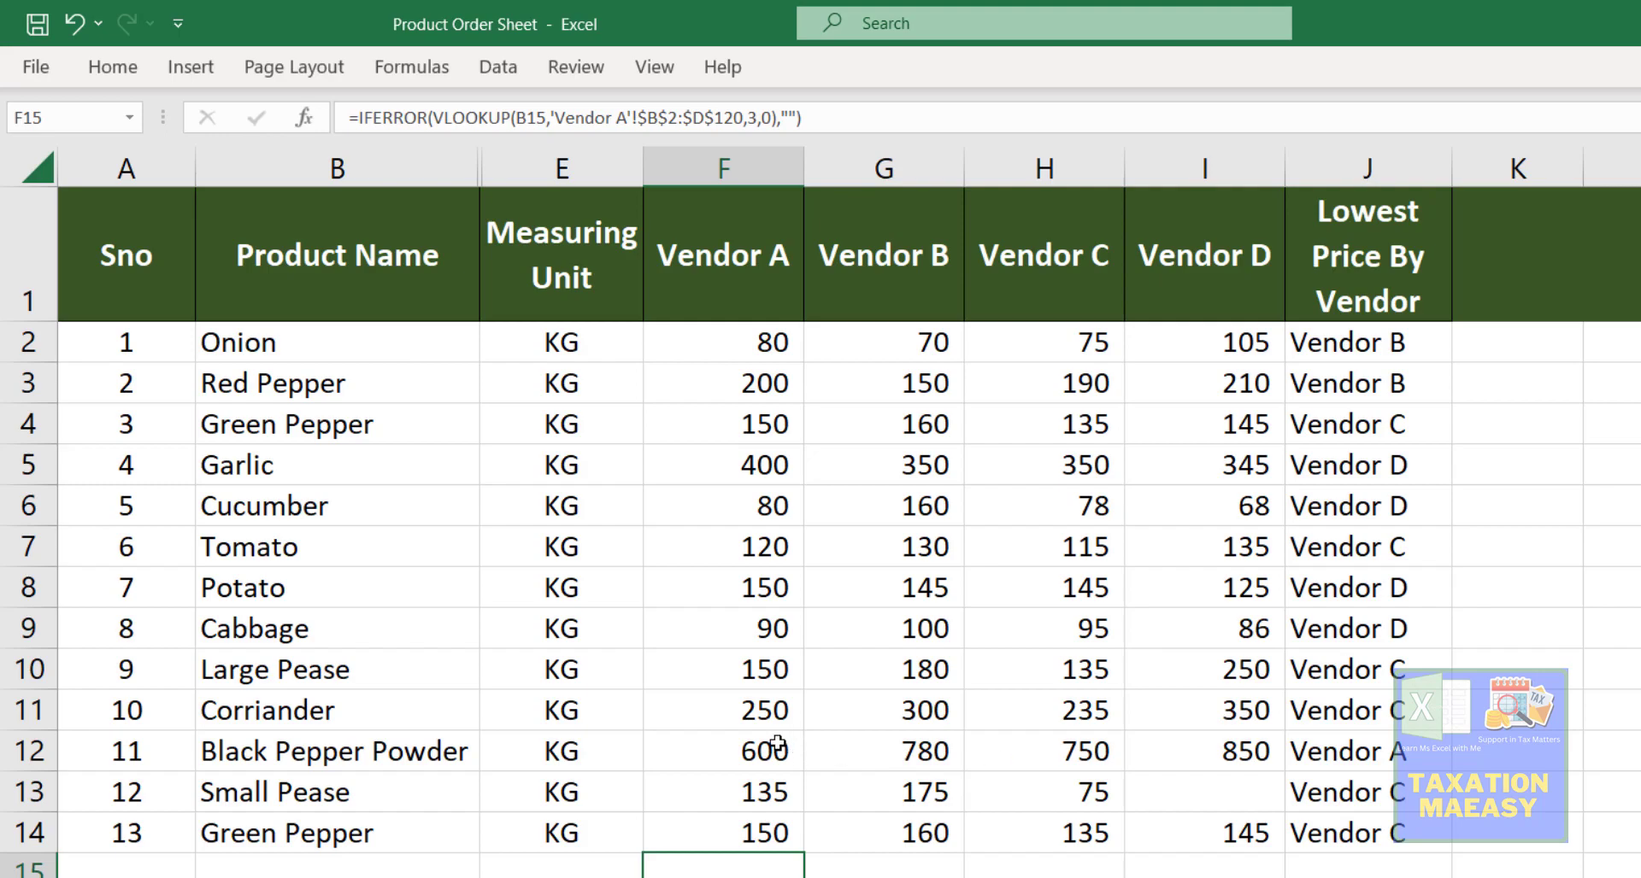
left_click(407, 872)
left_click(589, 861)
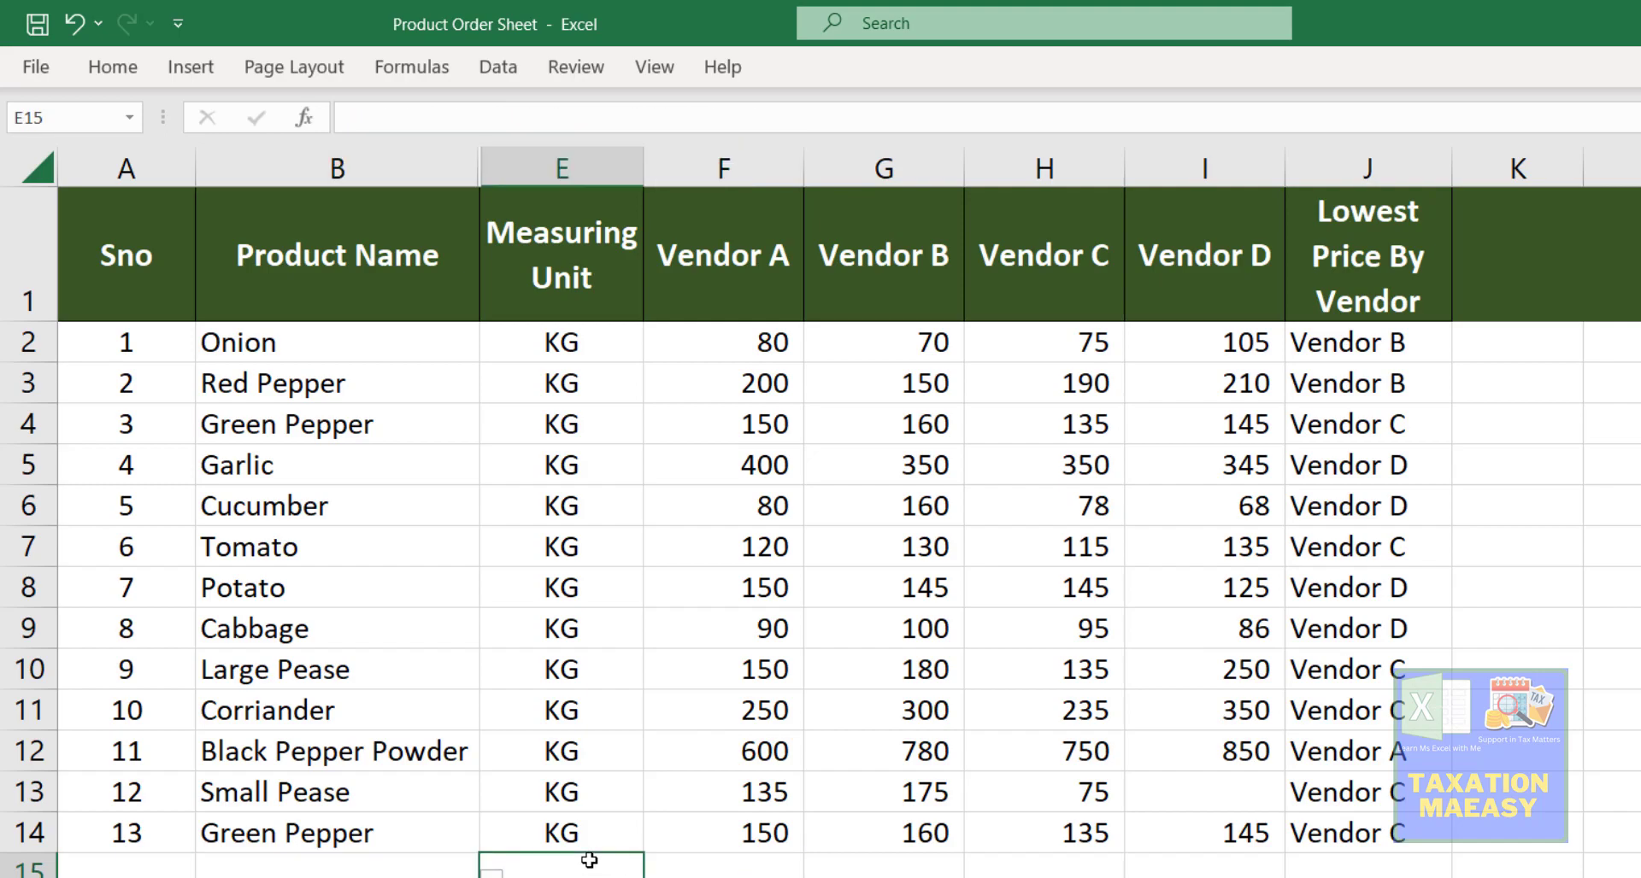
left_click(723, 868)
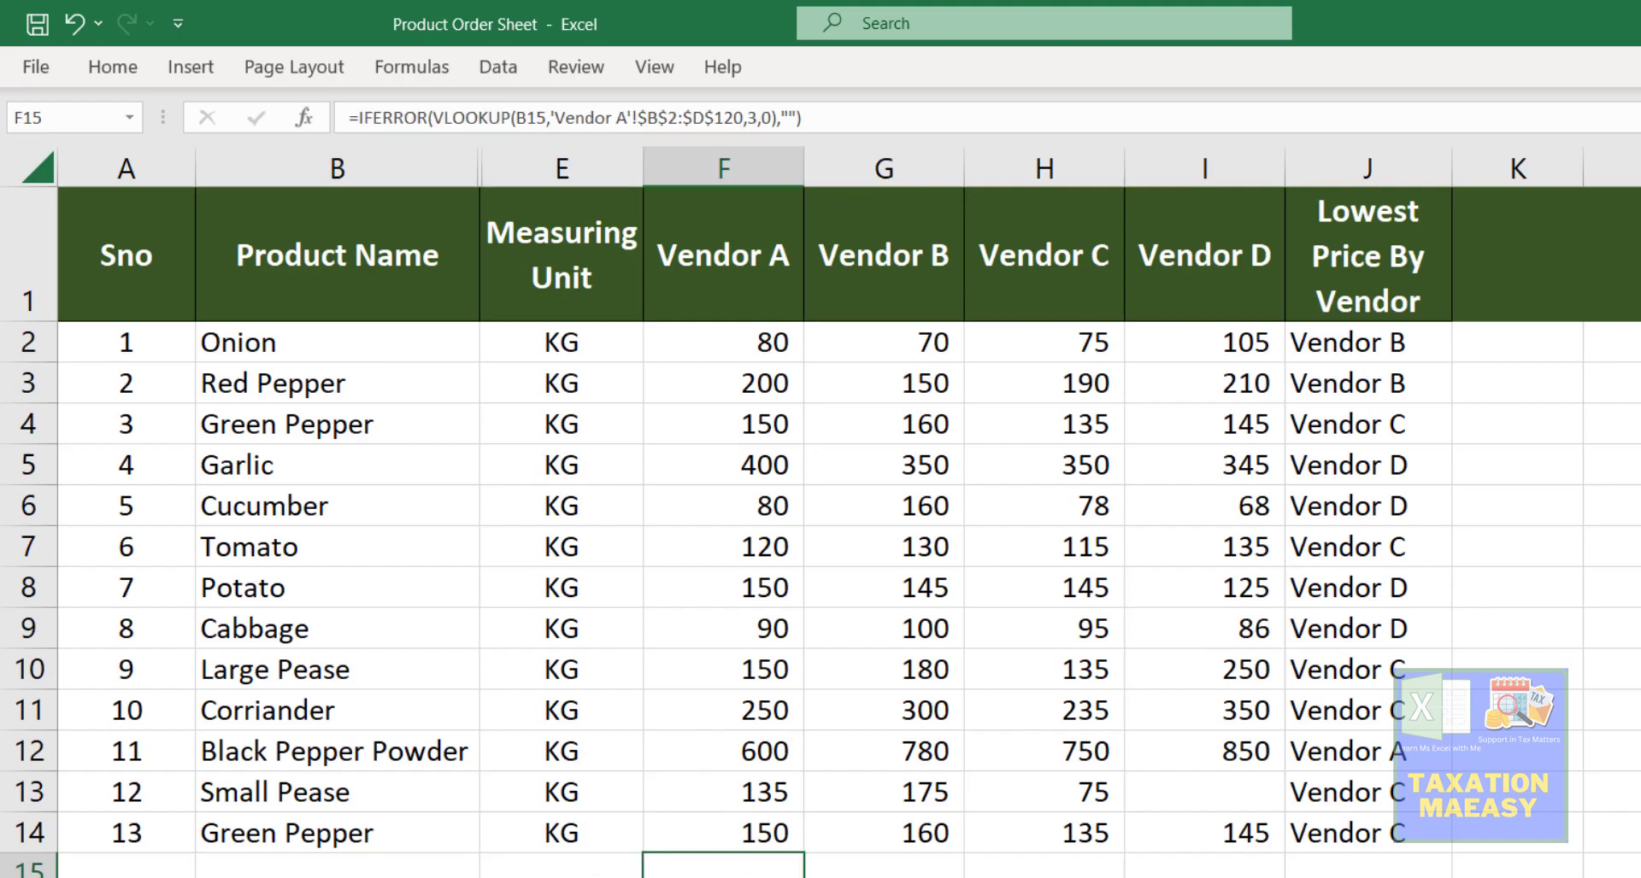
key("Right")
key("Down")
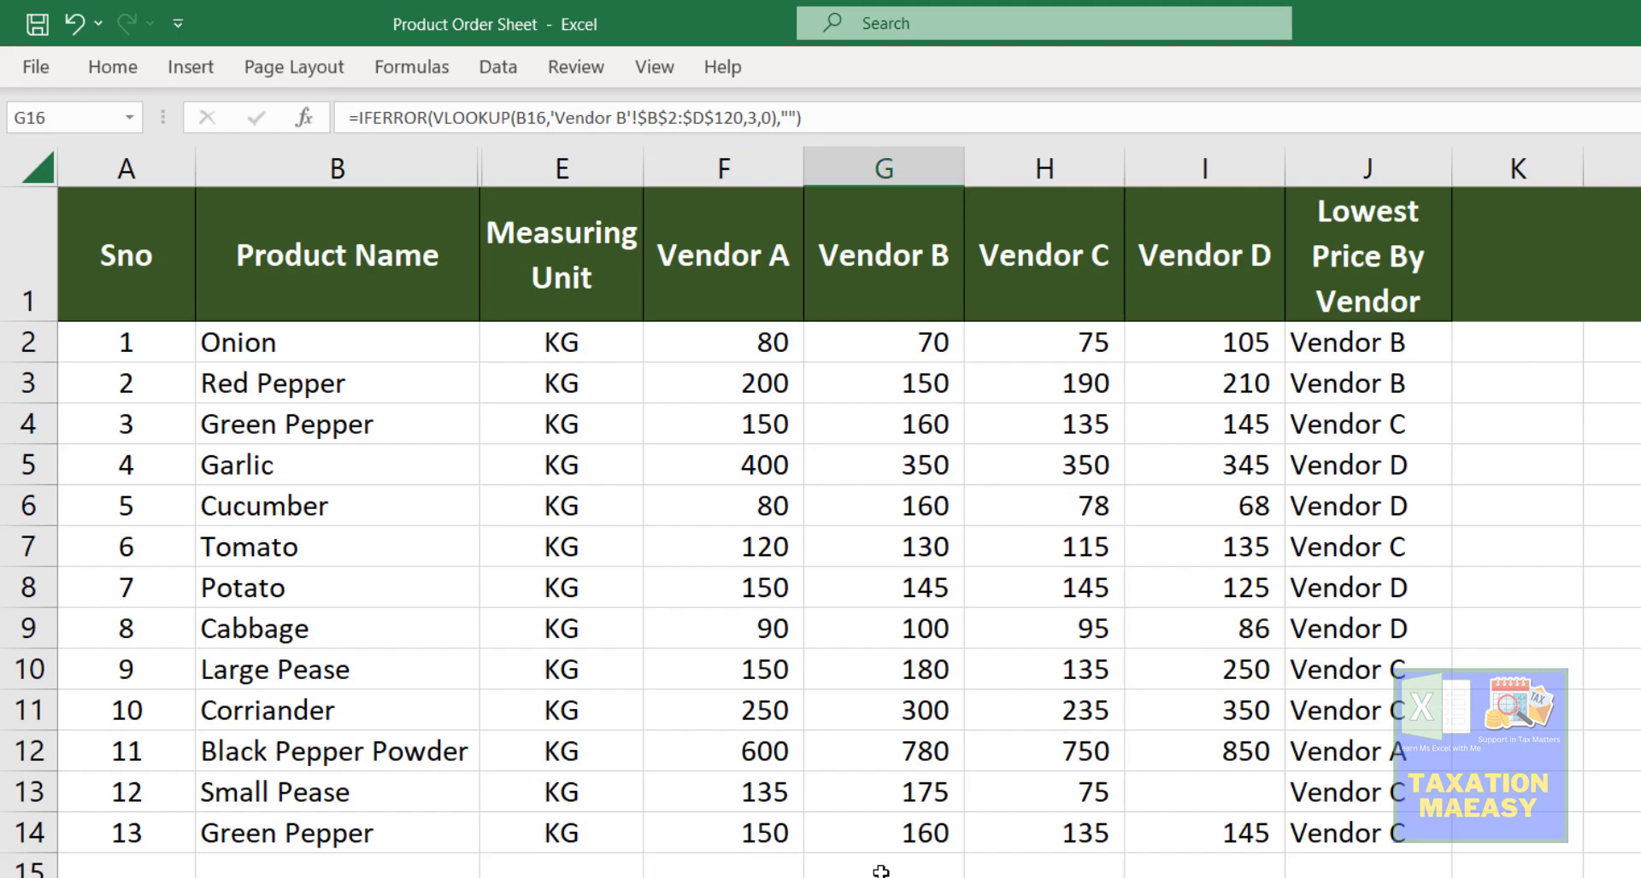
left_click(880, 872)
left_click(1049, 870)
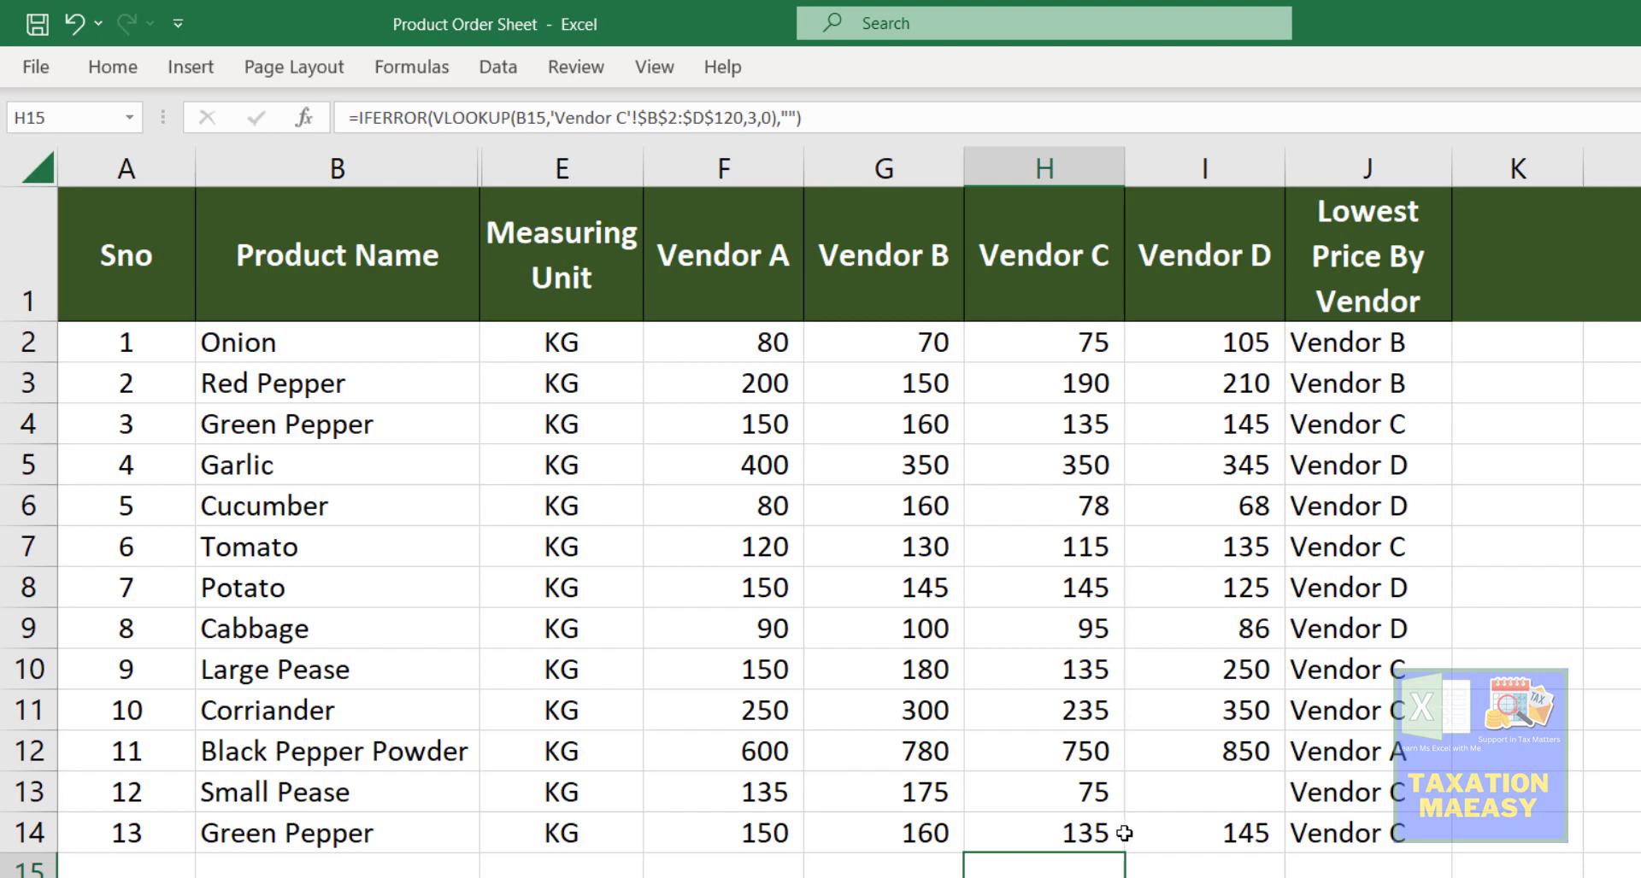
- Examine the Lowest Price By Vendor formulas for Tomato and for the empty row 15 on the Main Sheet
left_click(1332, 540)
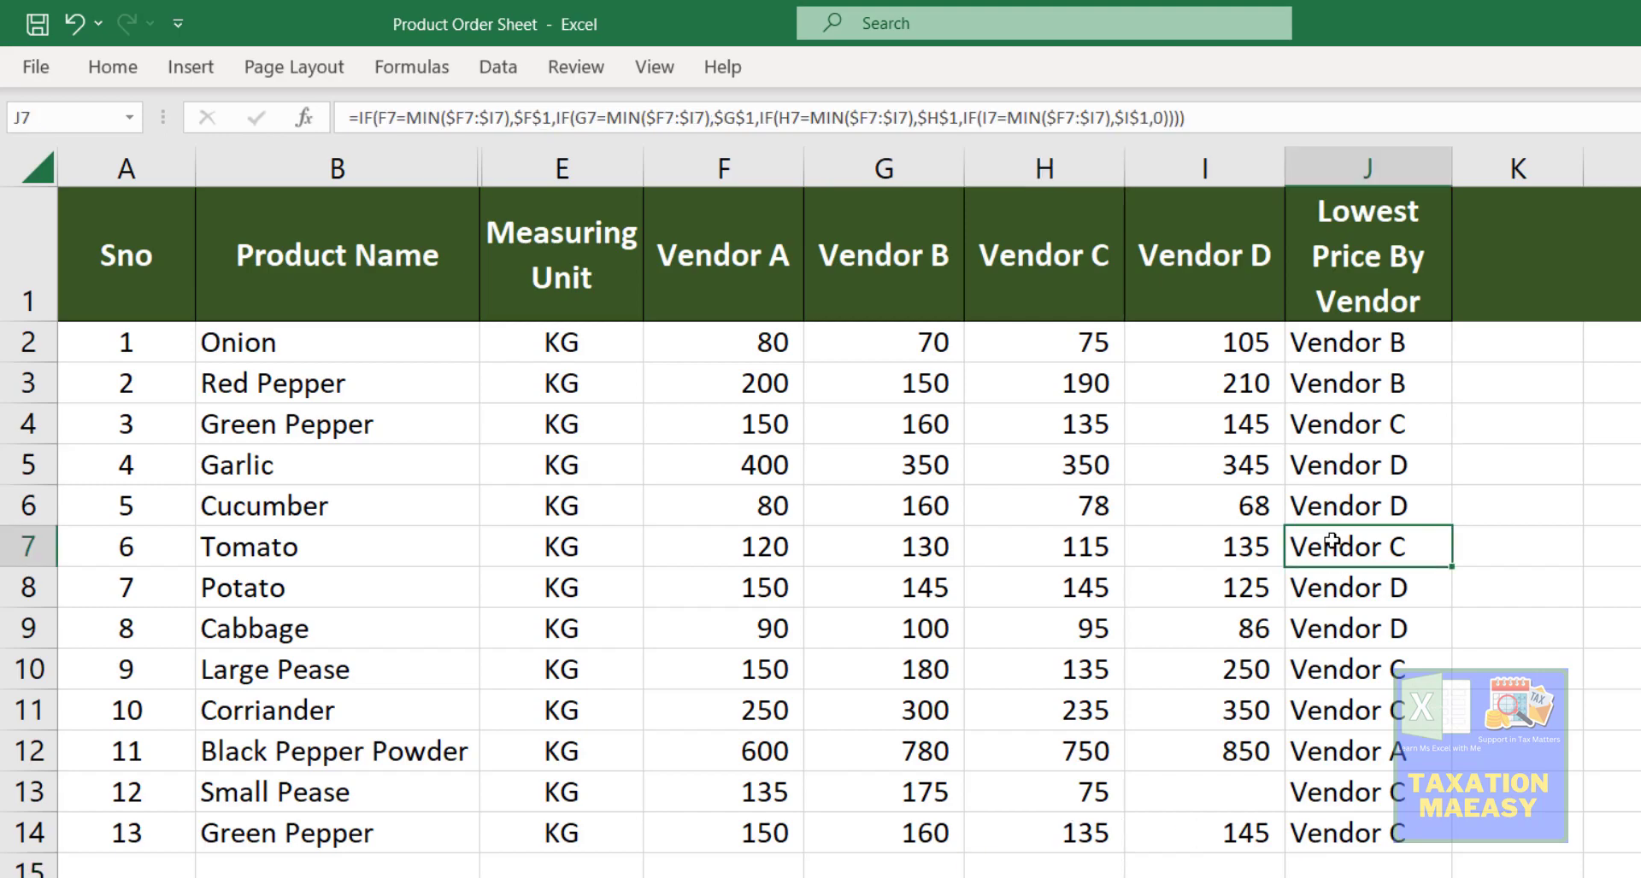
left_click(1363, 869)
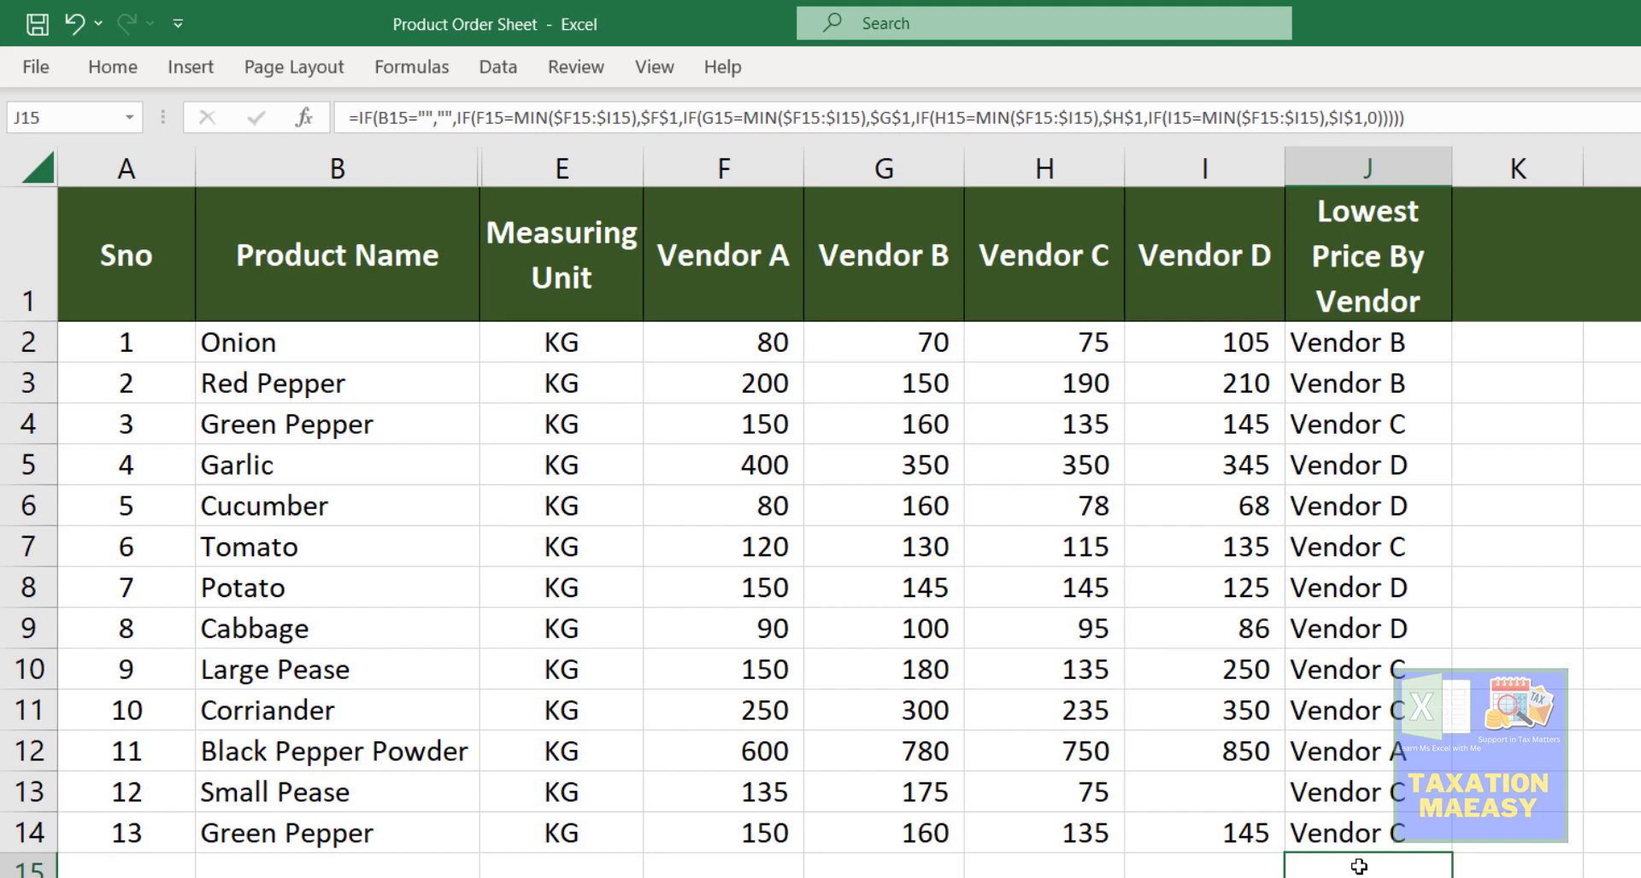
left_click(1240, 792)
left_click(1348, 768)
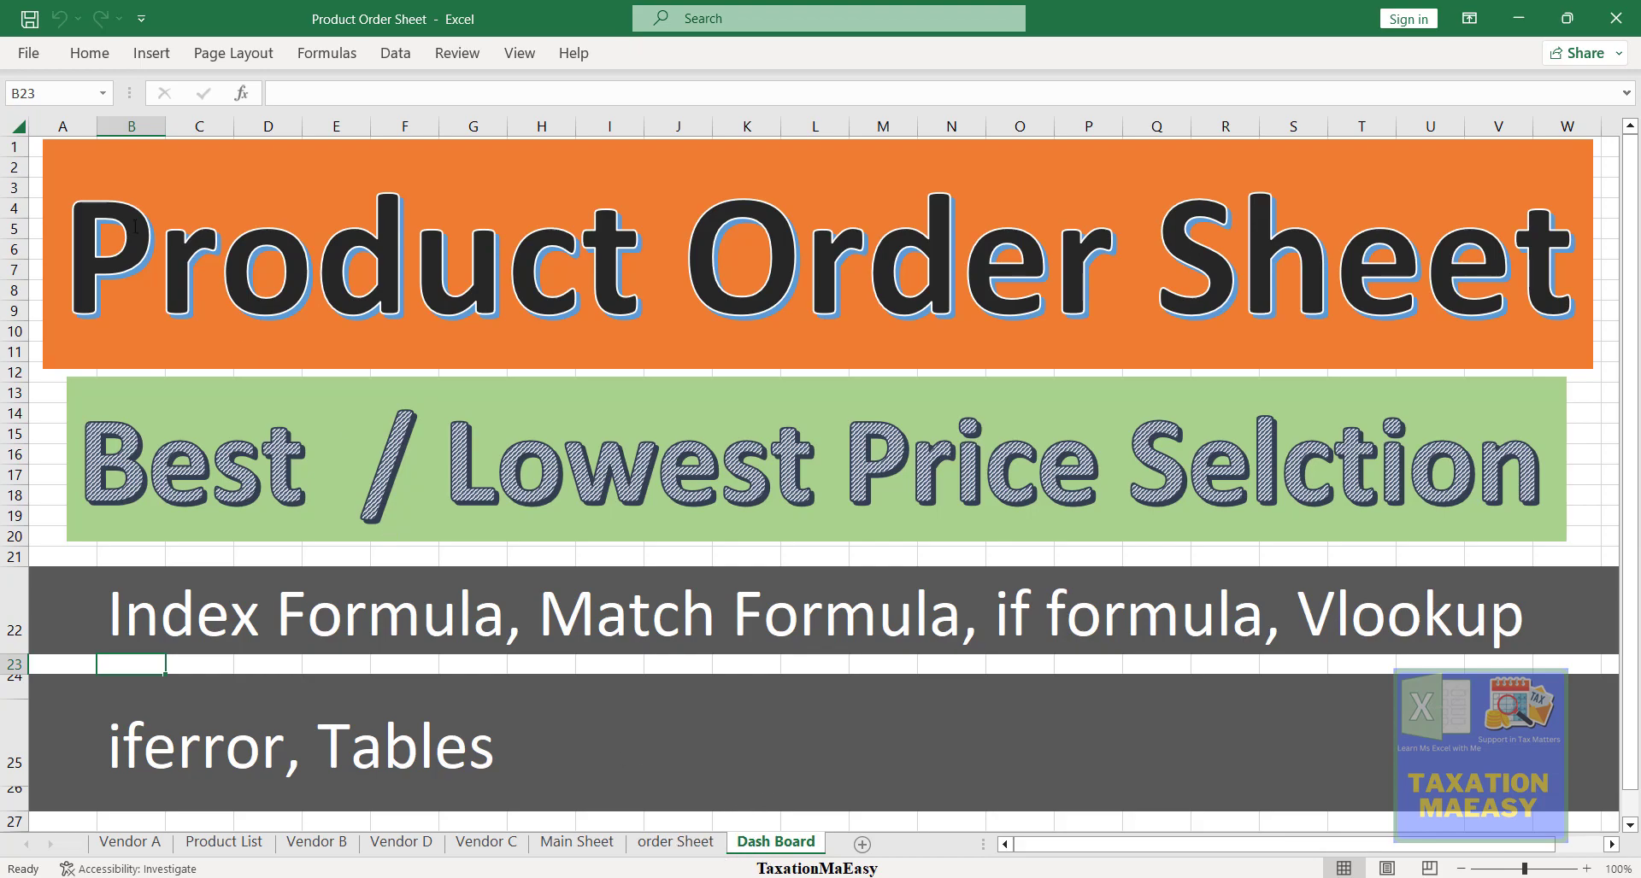
- Create a new blank workbook and rename its first sheet as Products
left_click(30, 53)
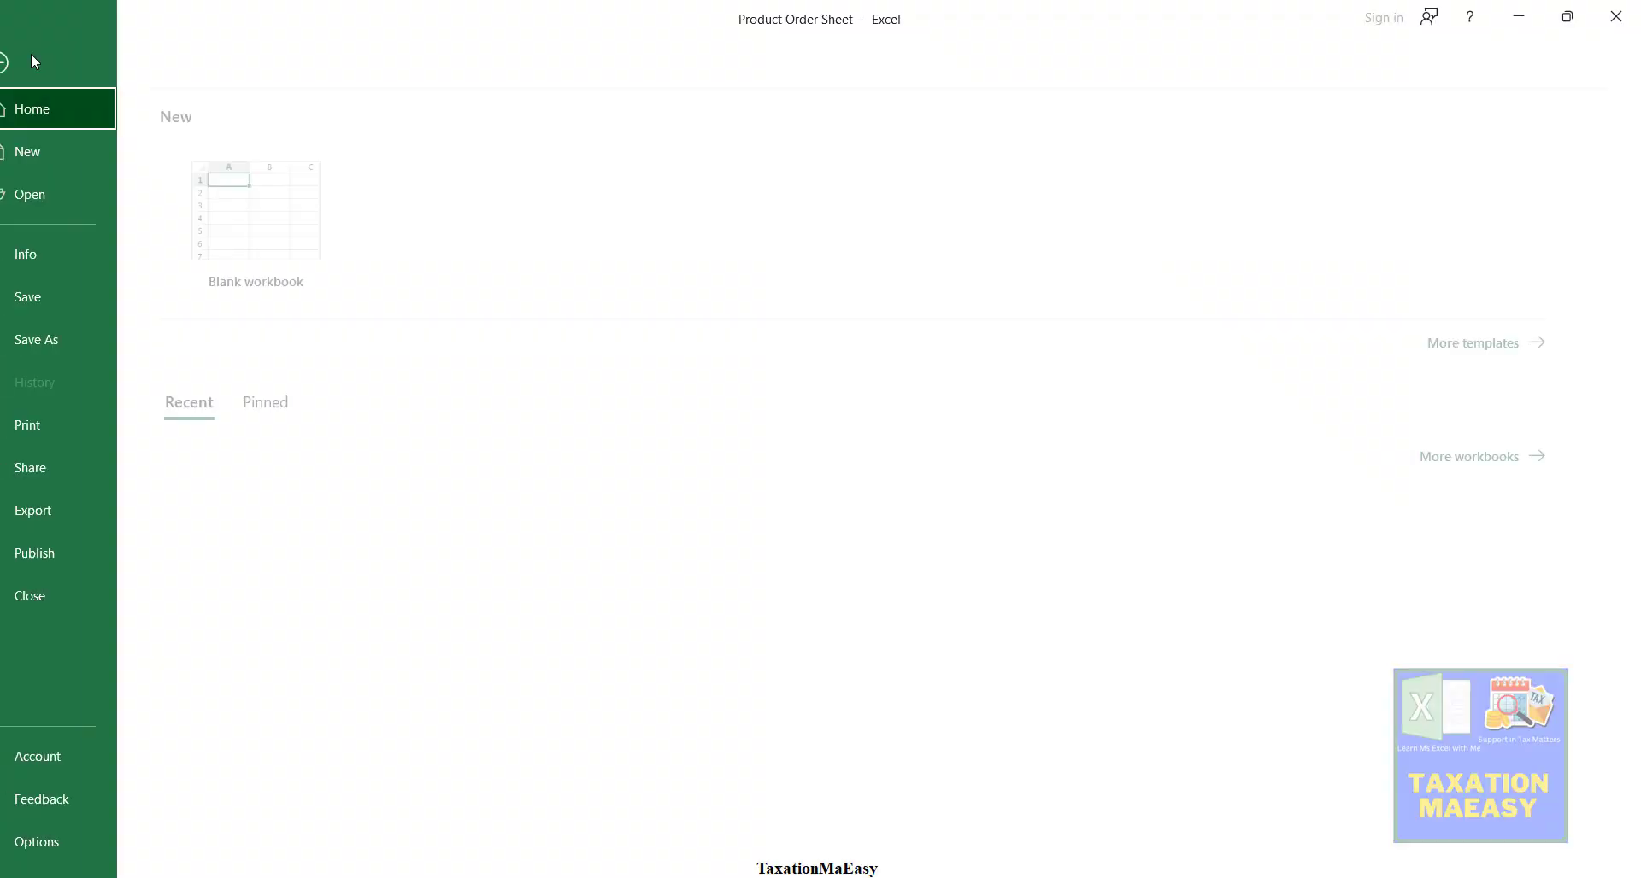
left_click(260, 210)
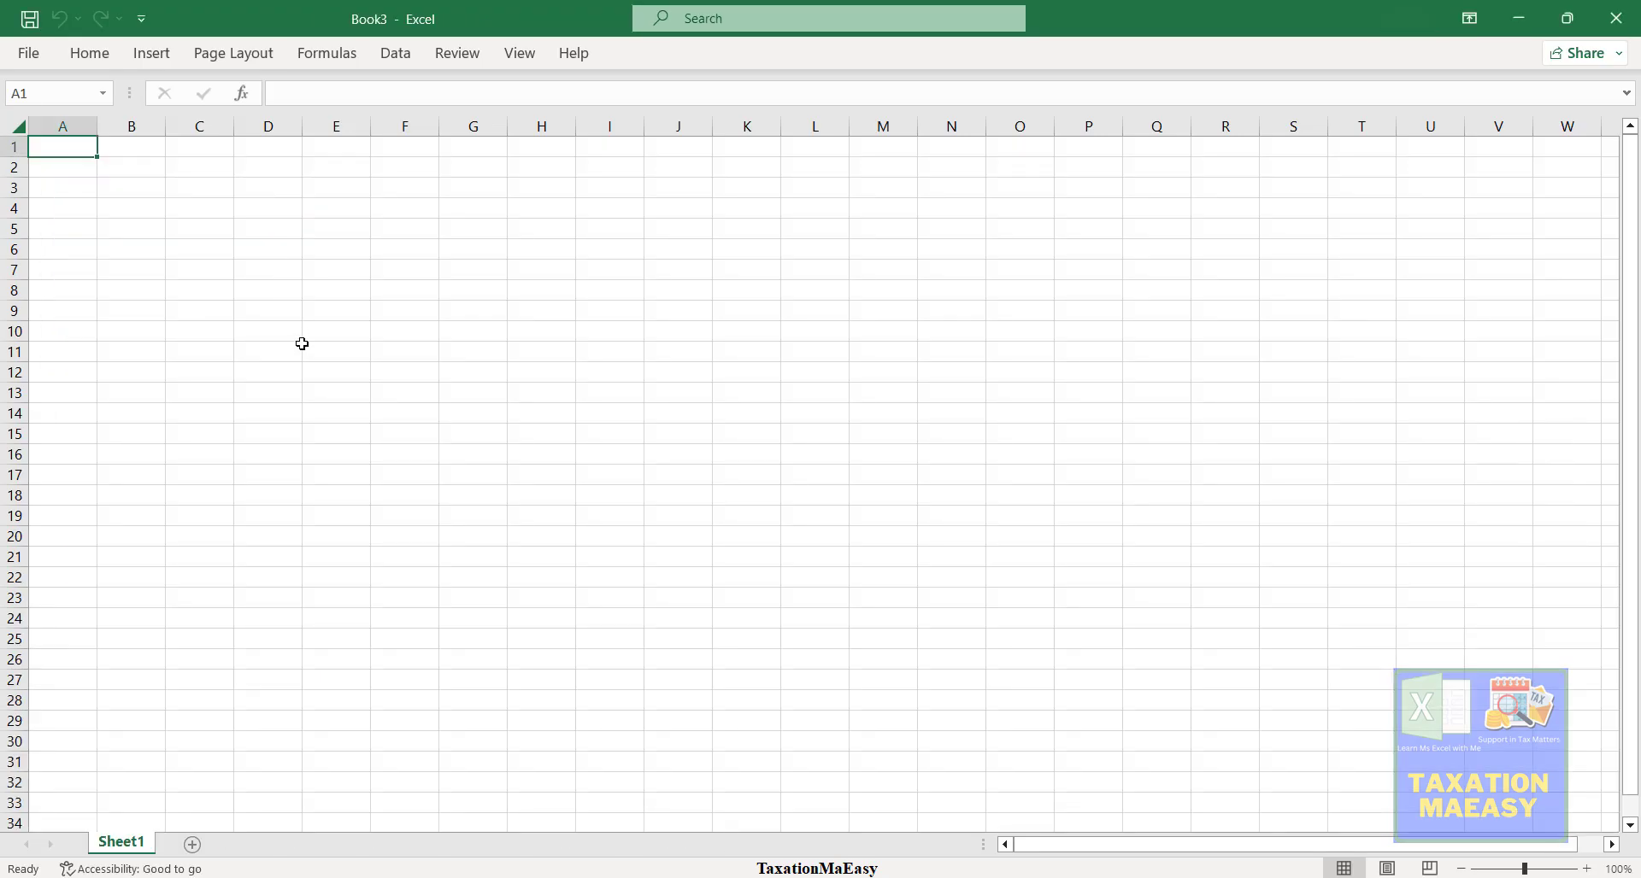
double_click(136, 846)
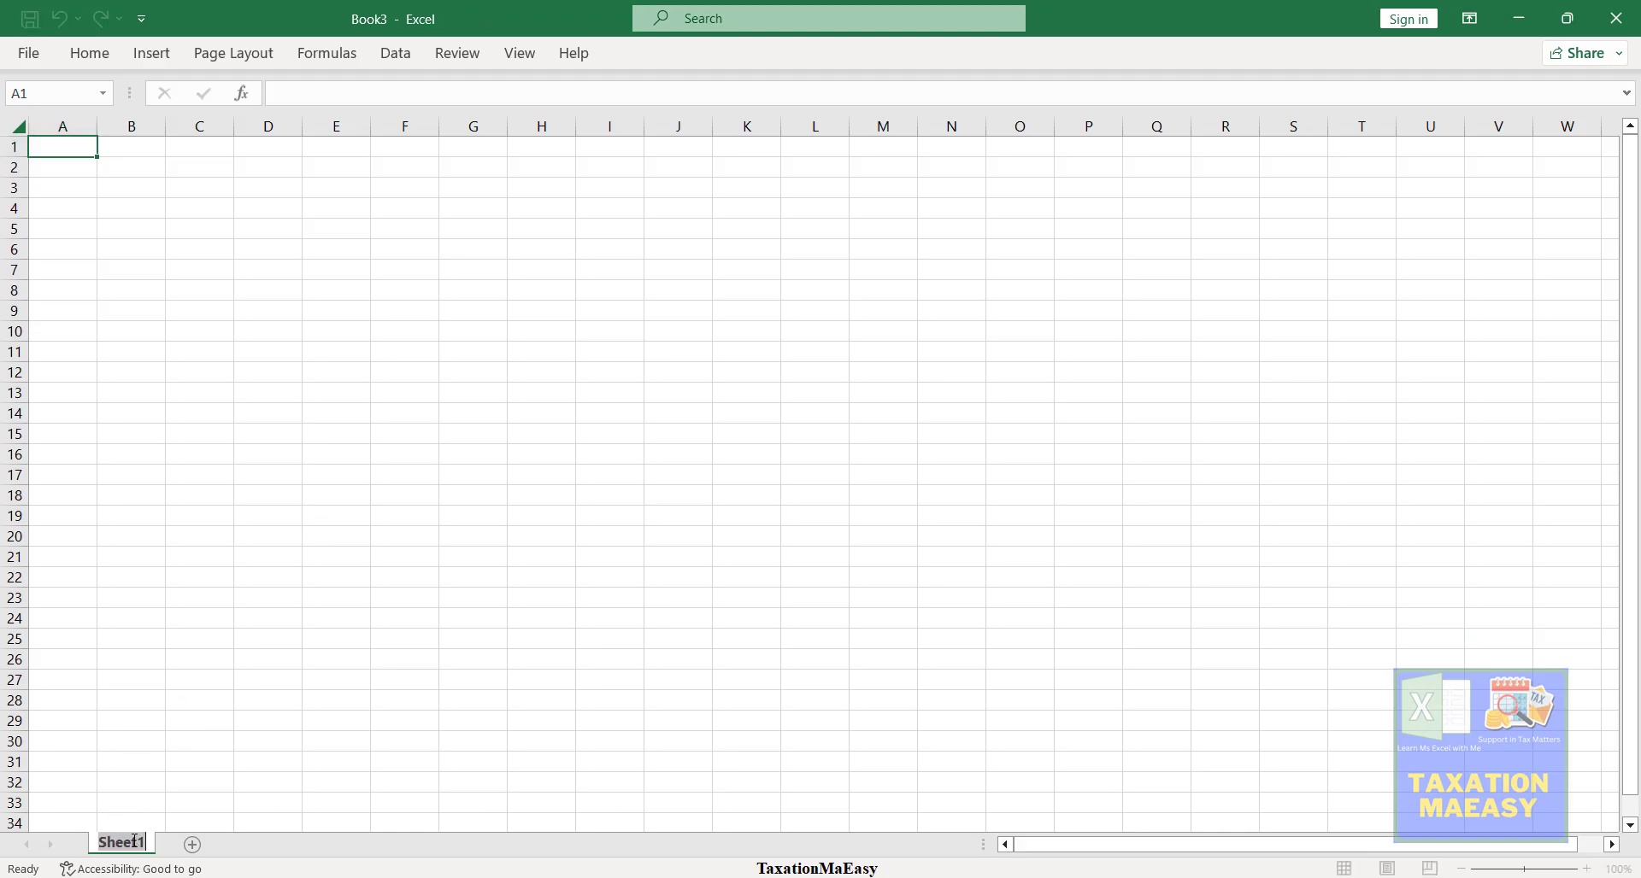
type("Pr")
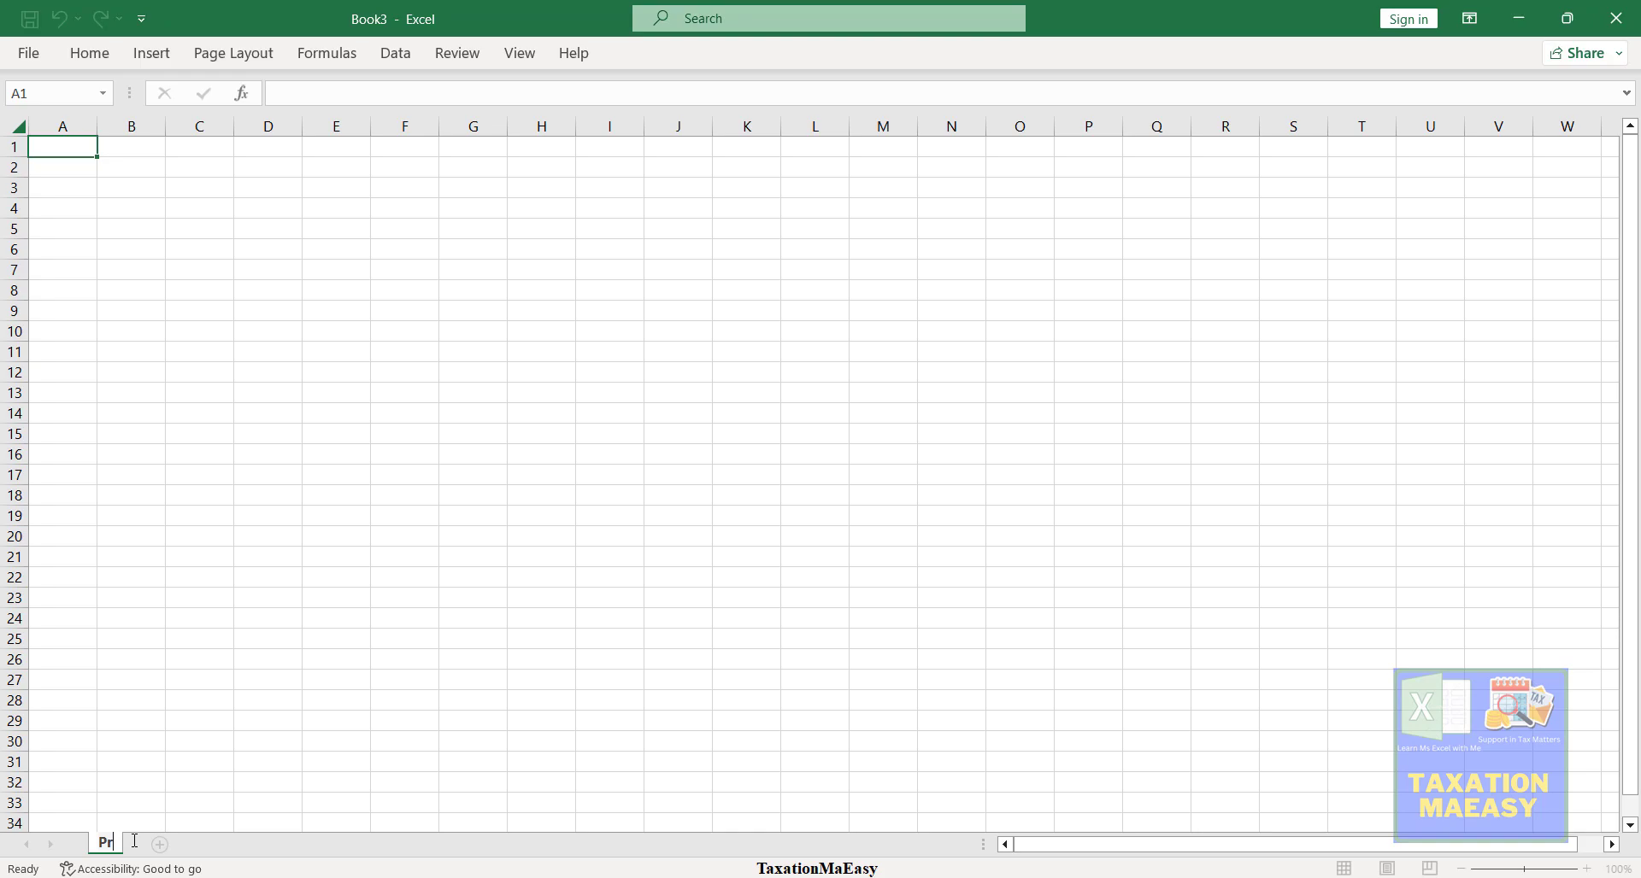
type("oducts")
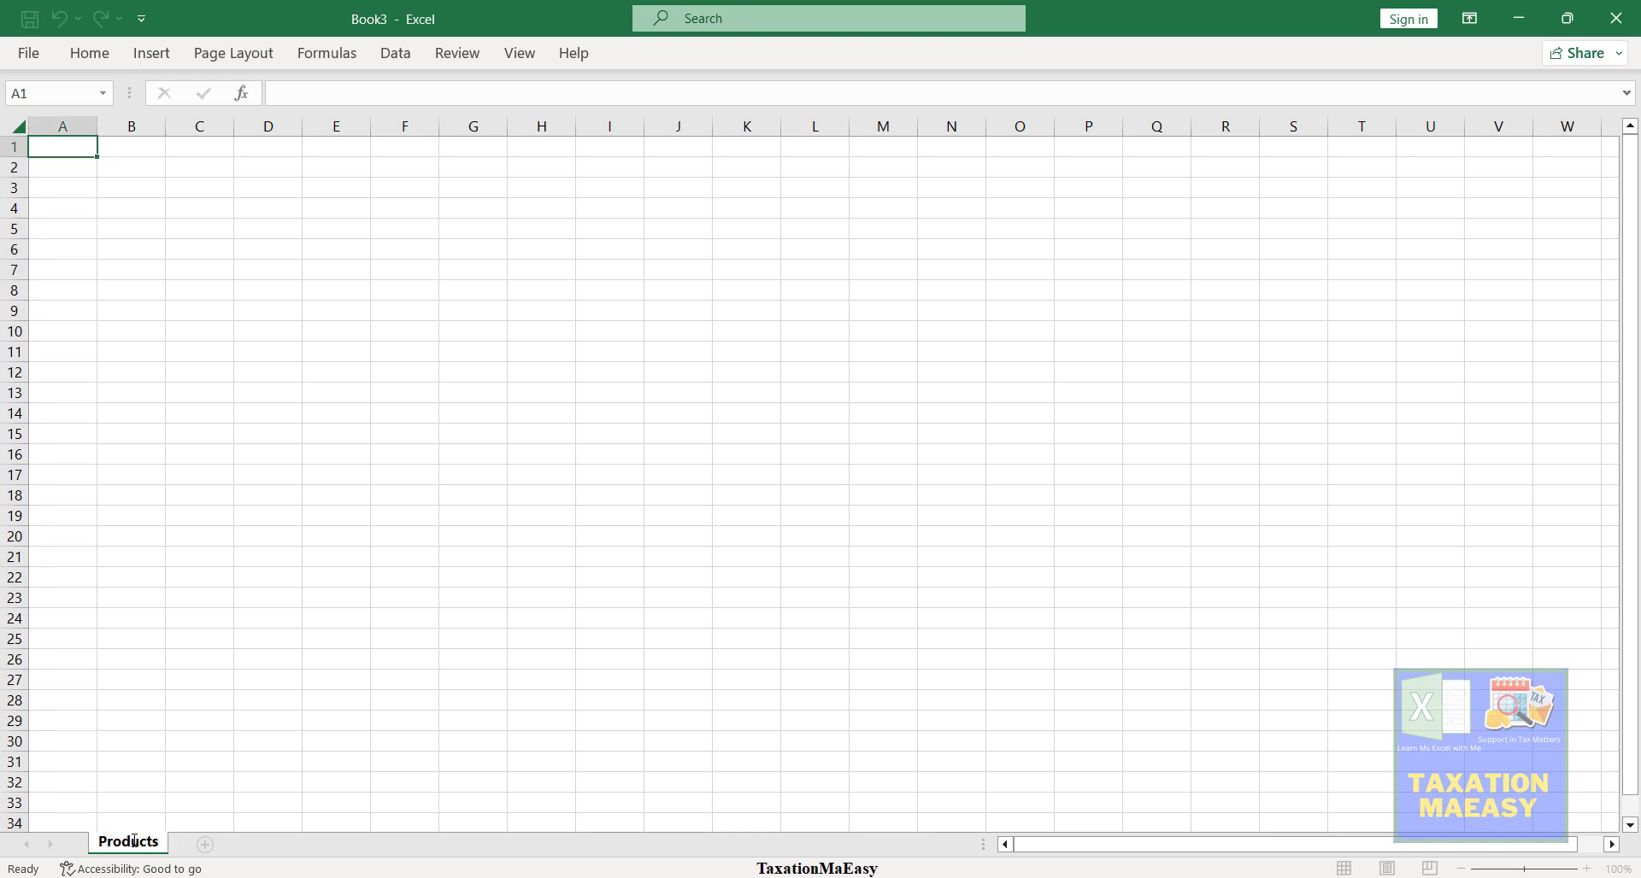
key("Return")
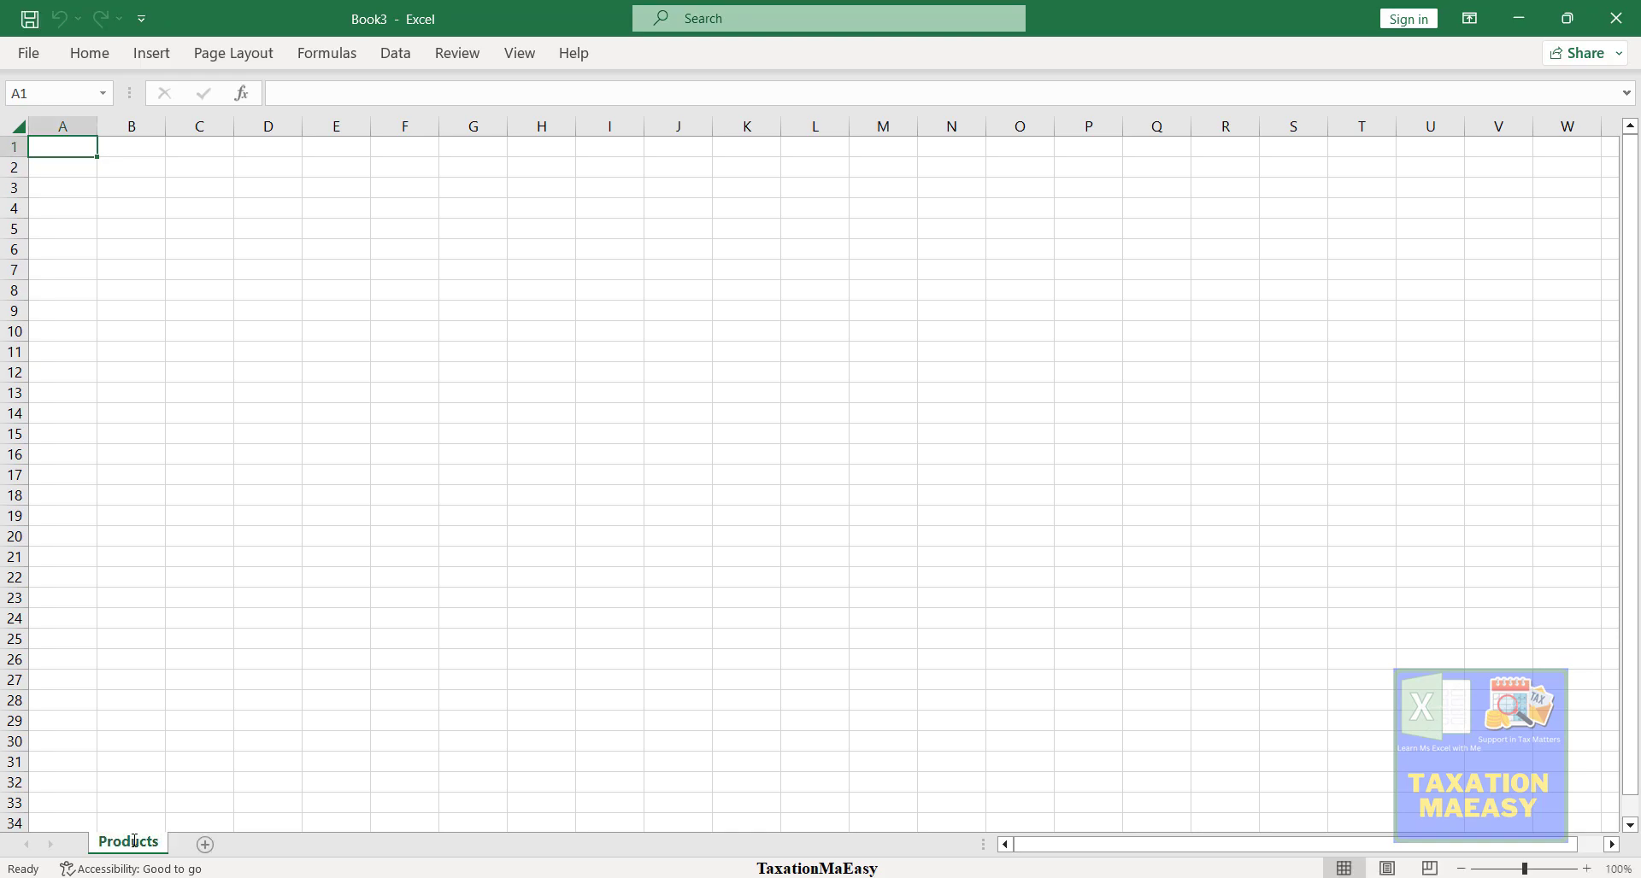
- Add three new worksheets after Products and rename Sheet2 as Vendor A
left_click(205, 845)
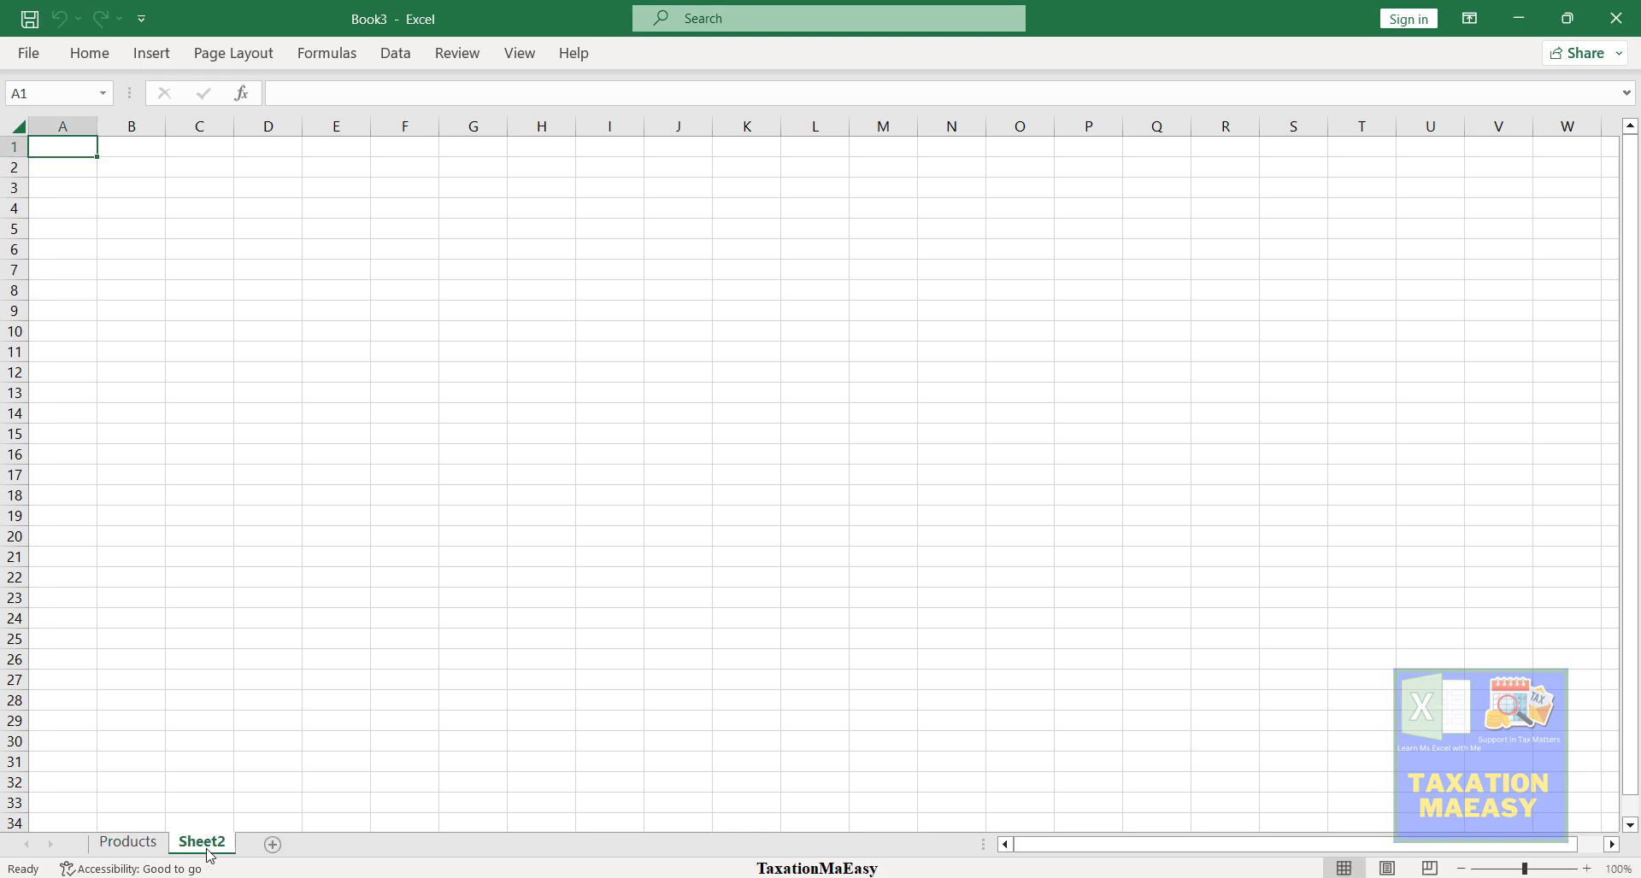
left_click(274, 846)
left_click(350, 849)
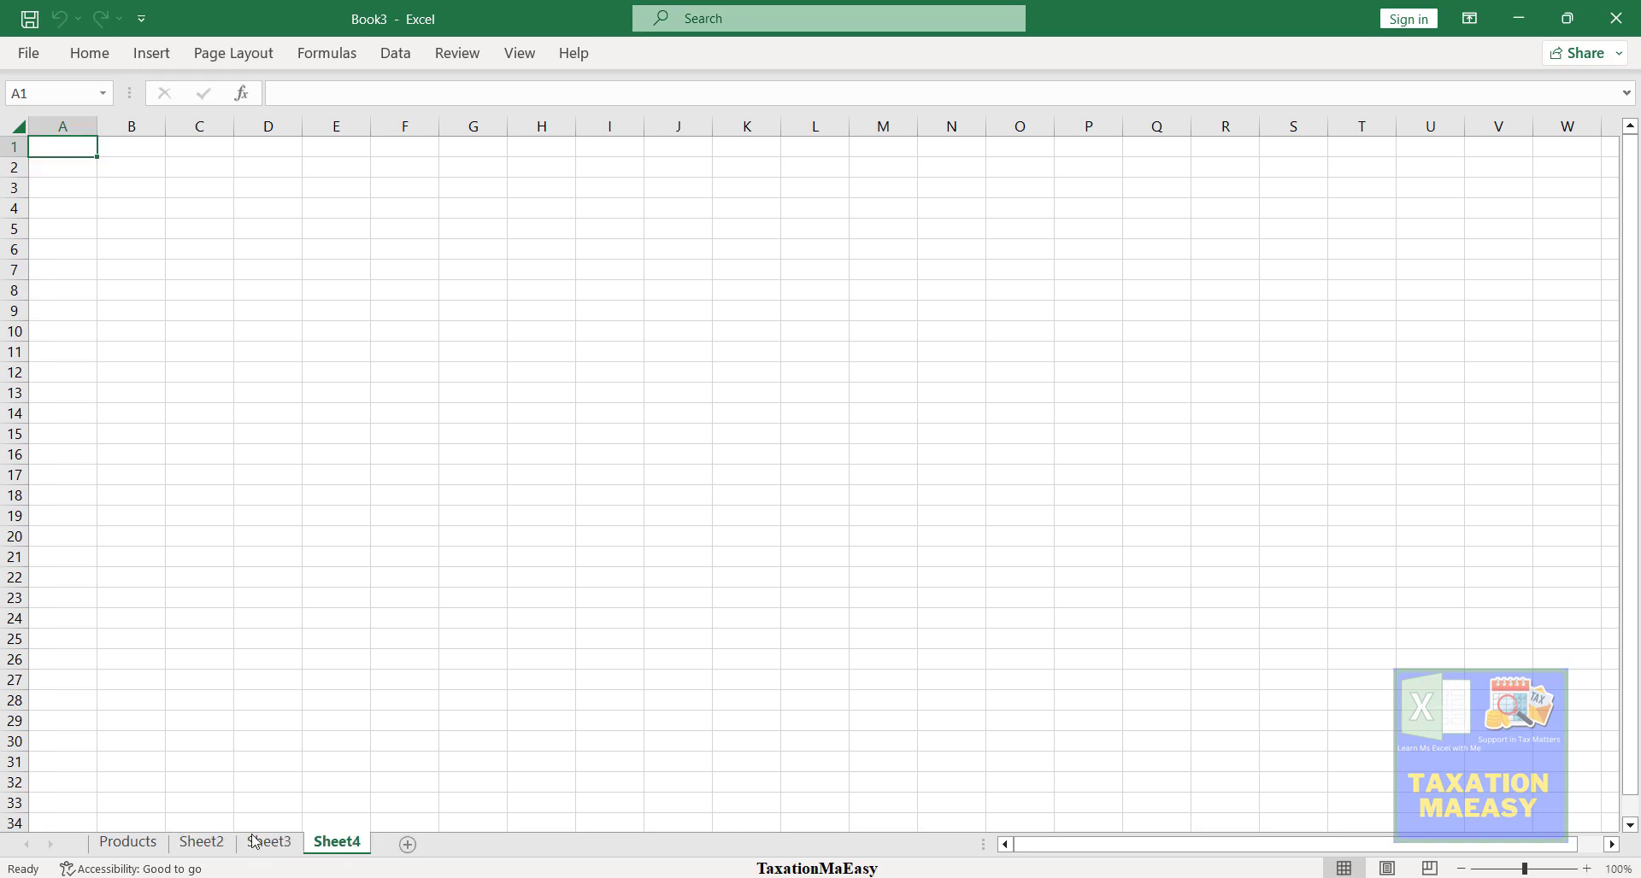
double_click(200, 842)
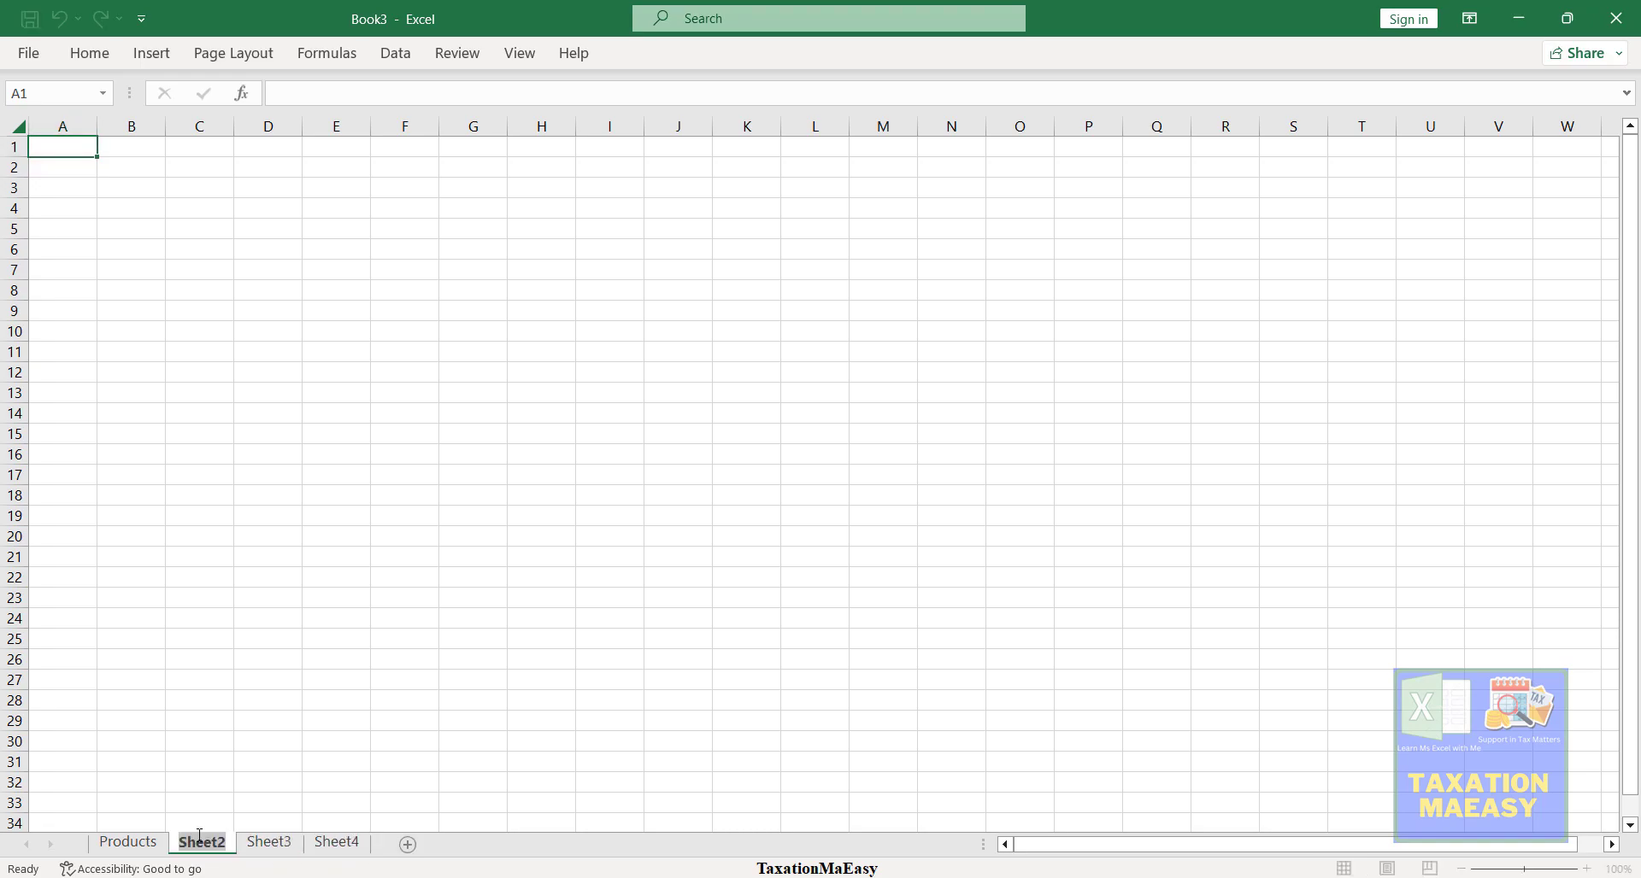
type("V")
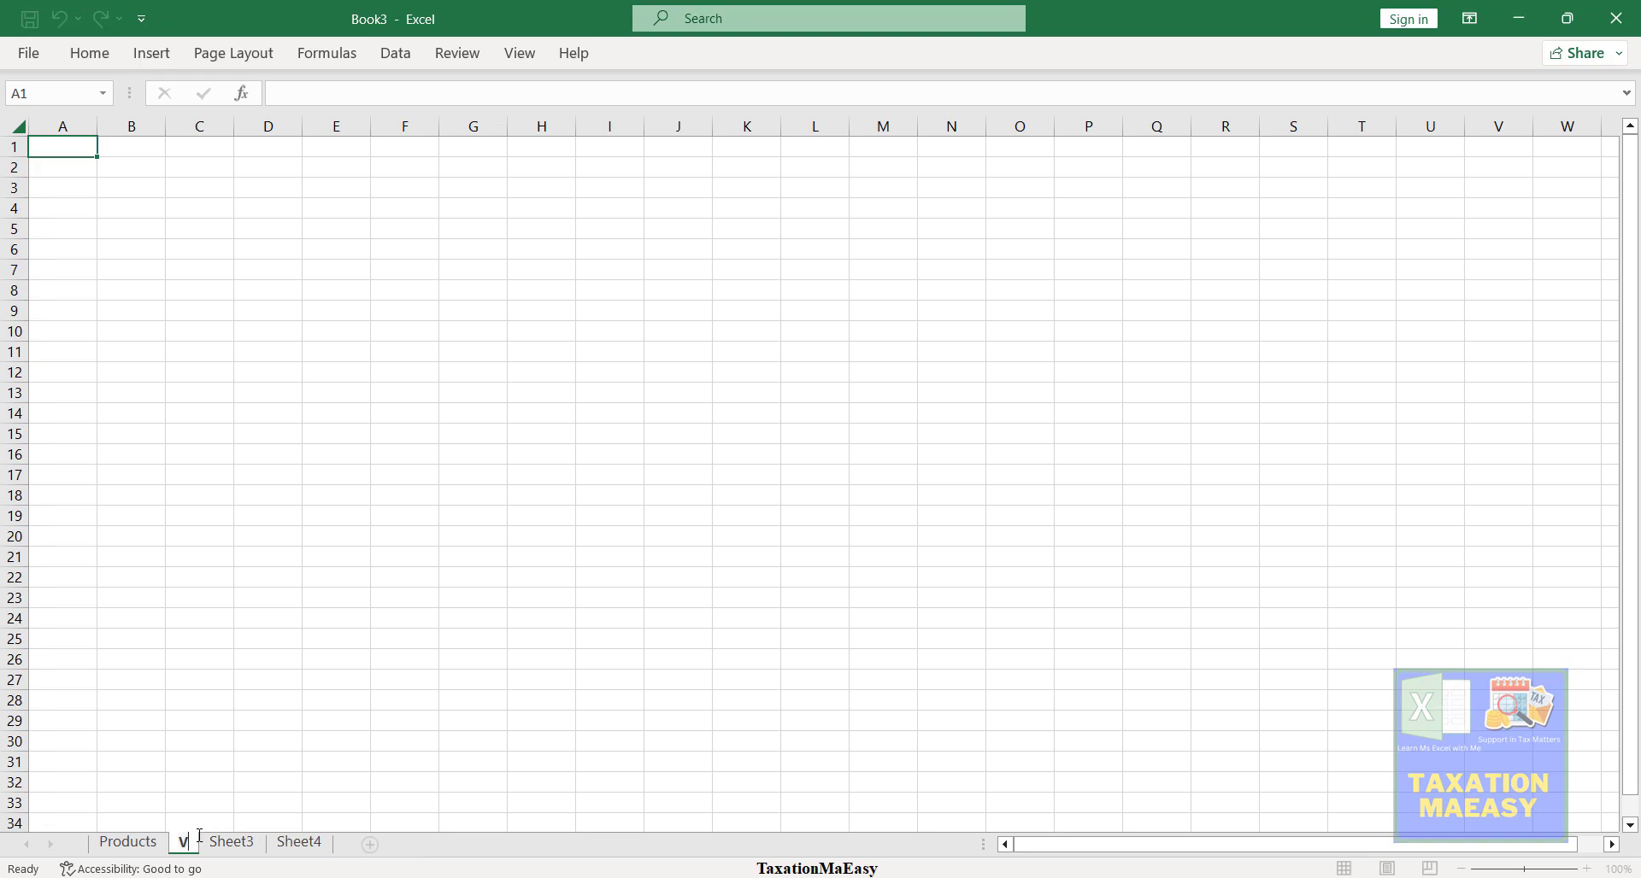
type("endor A")
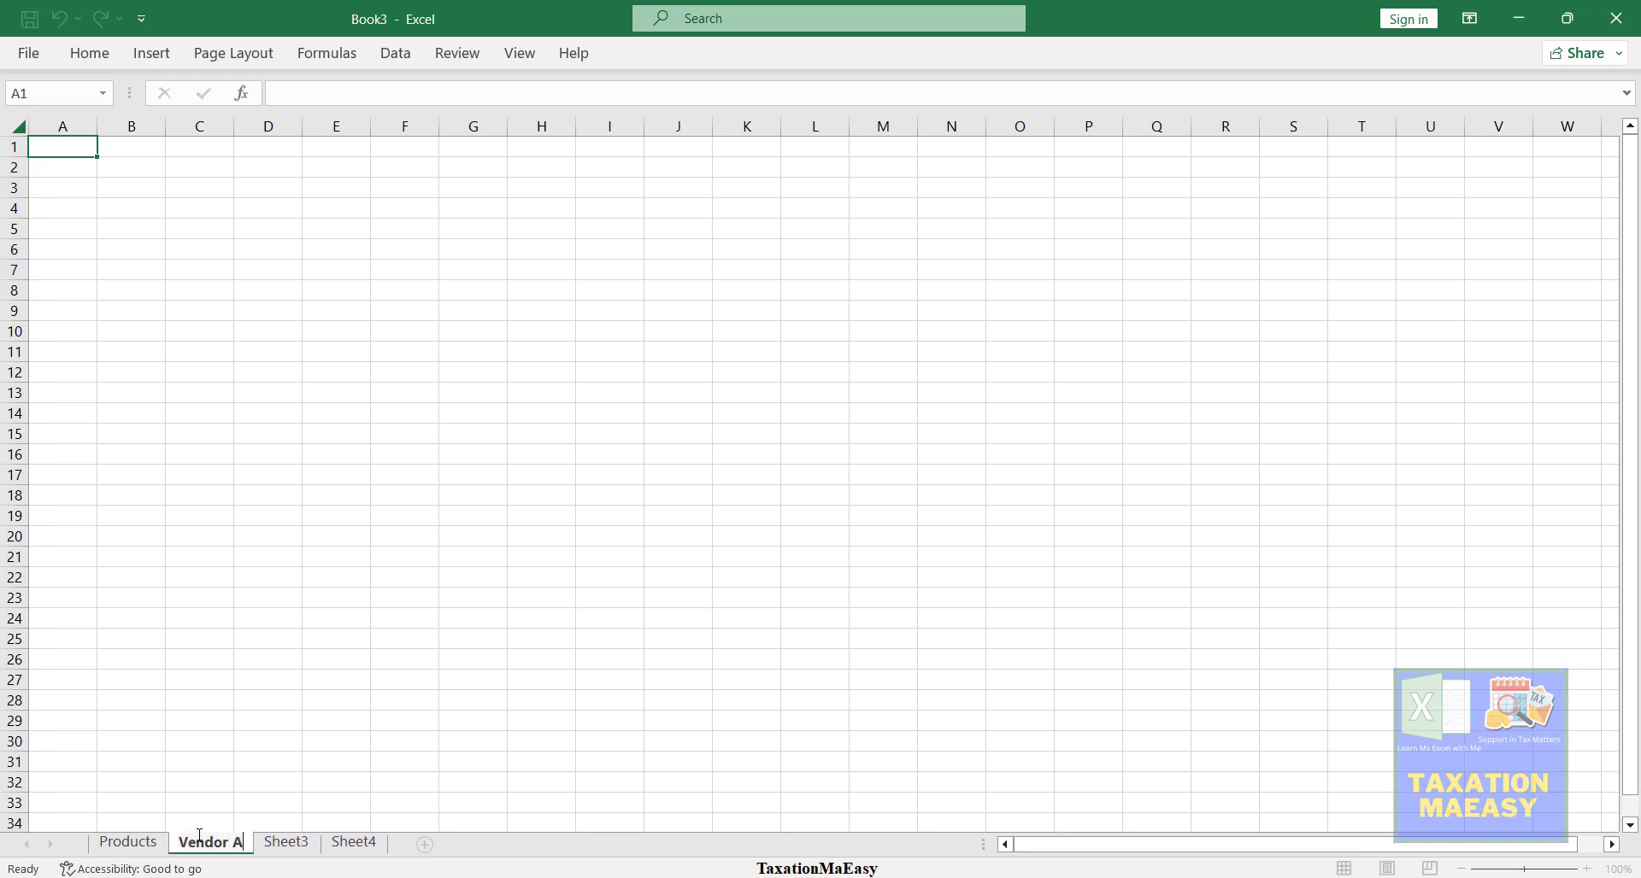
left_click_drag(311, 802, 286, 846)
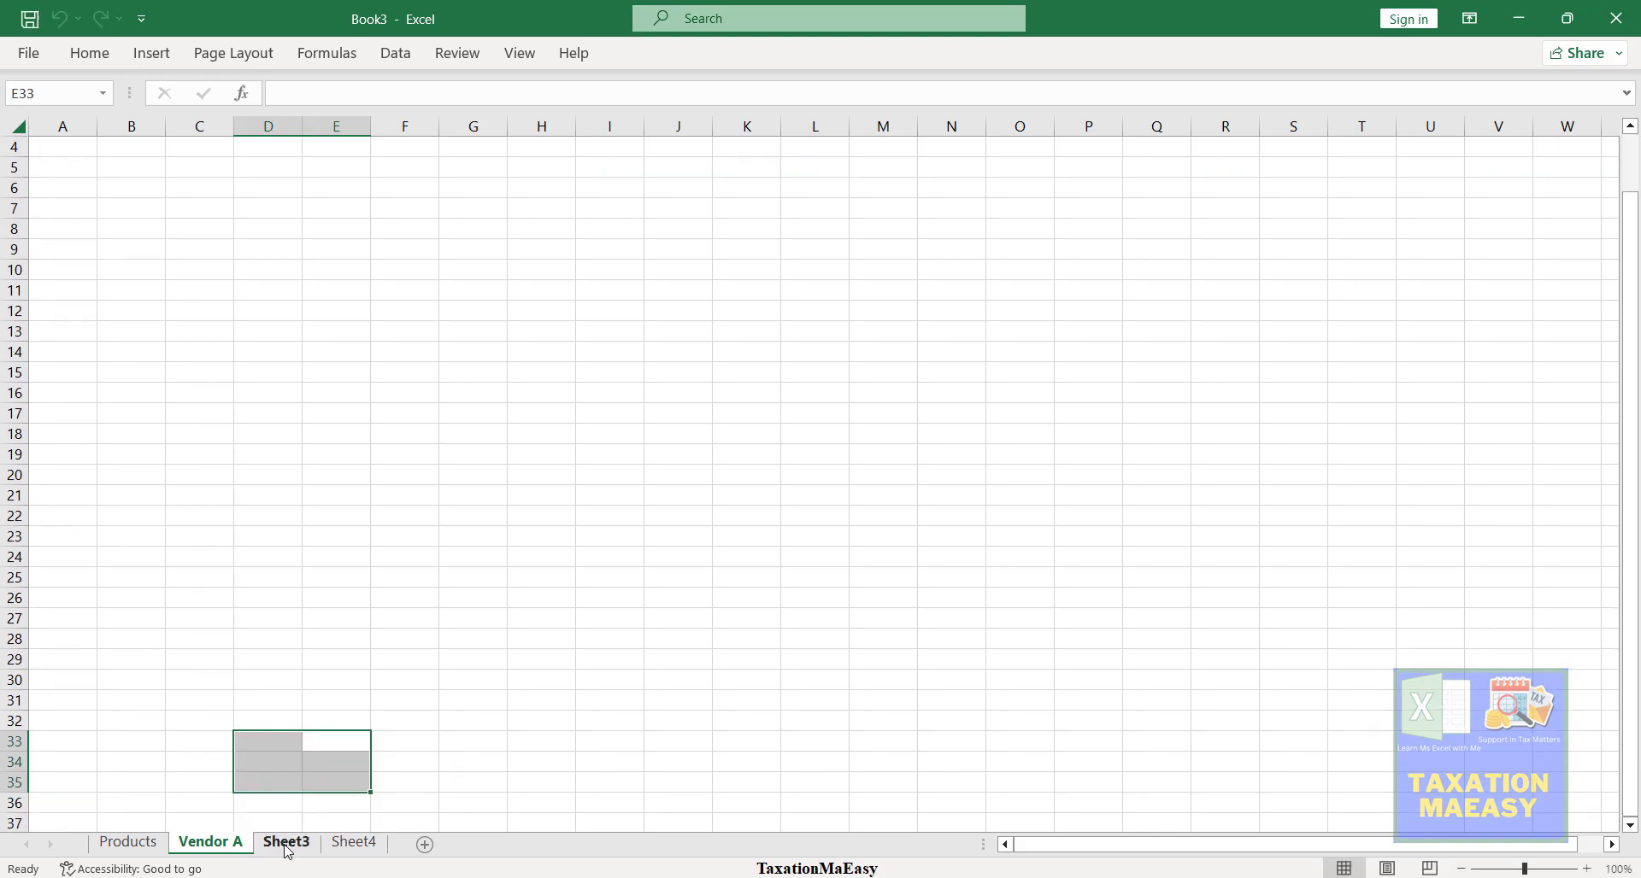
- Rename Sheet3 as Vendor B
left_click(287, 847)
double_click(287, 845)
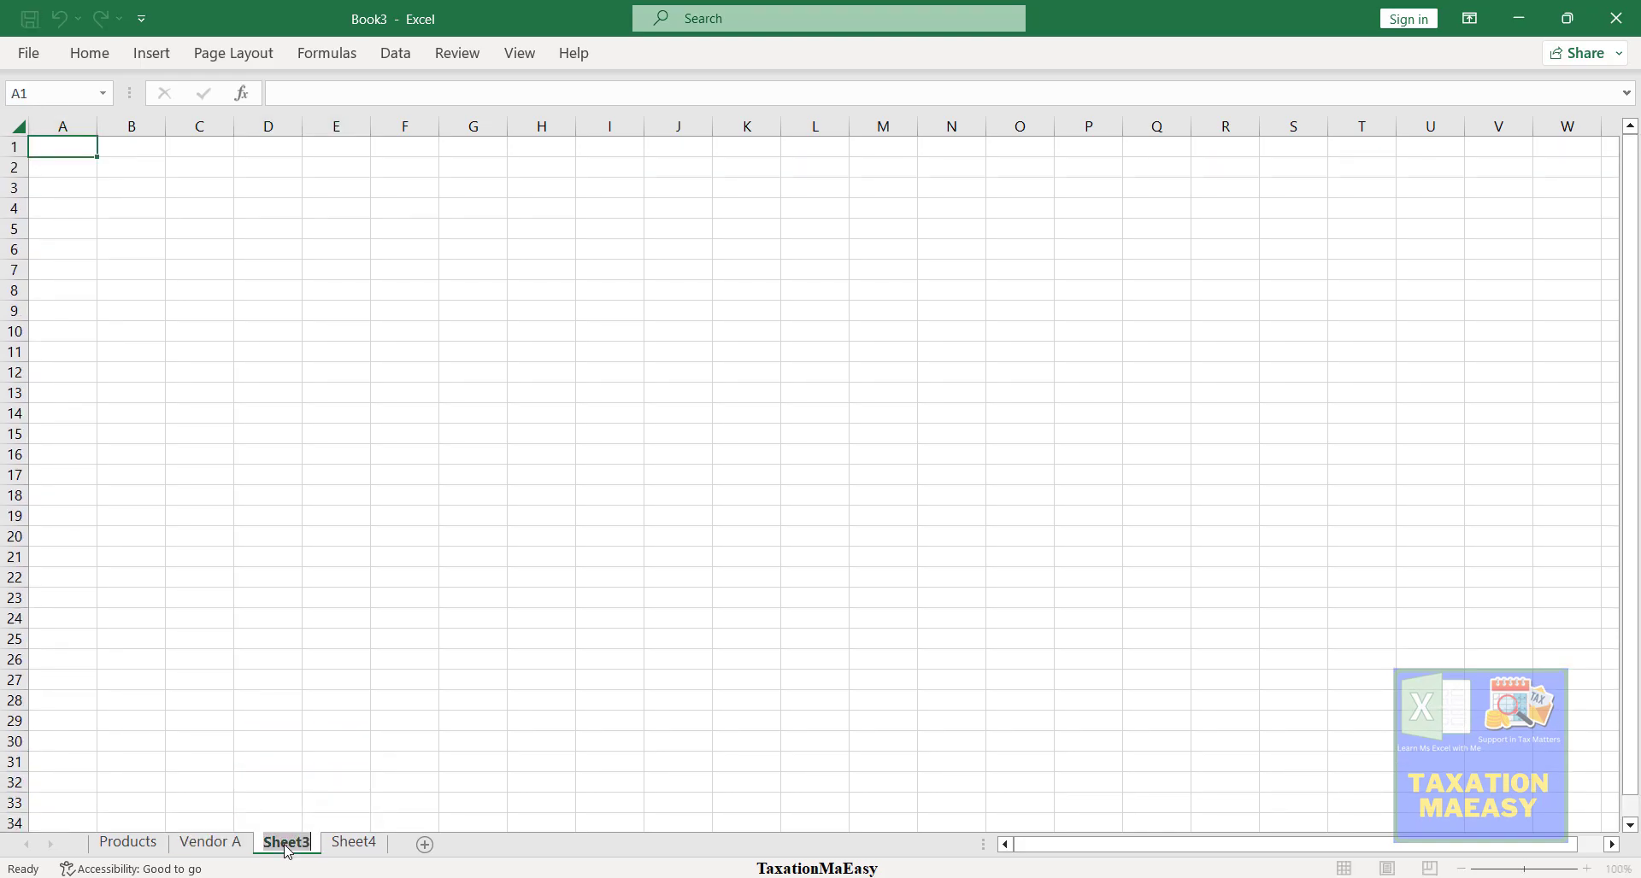
type("Vendor")
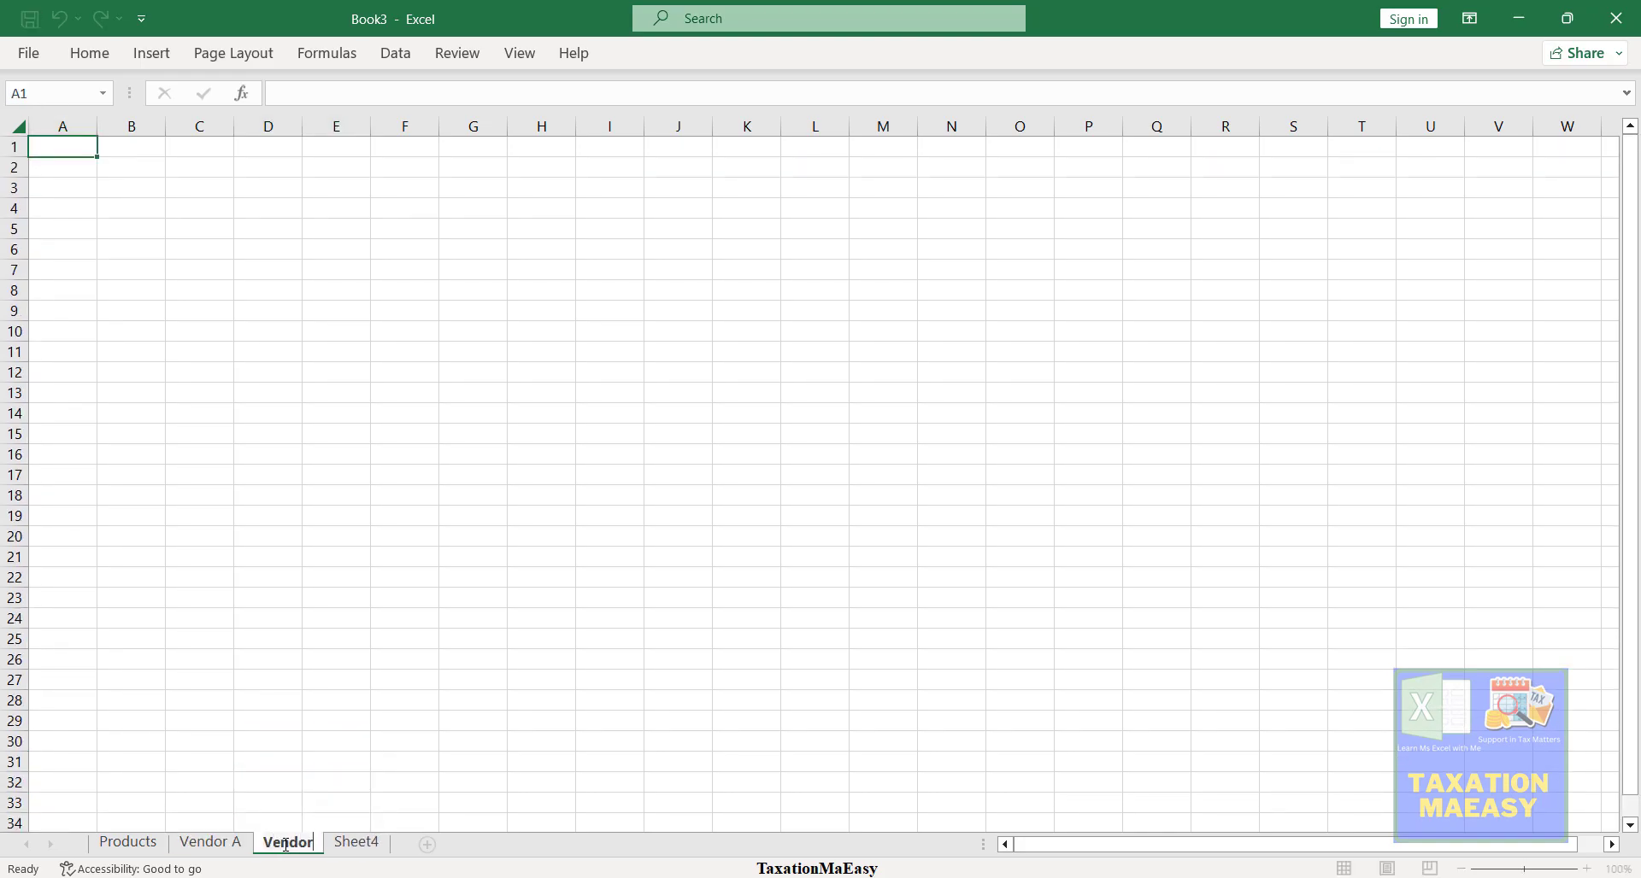
type(" B")
left_click(349, 754)
- Rename Sheet4 as Vendor C
left_click(369, 846)
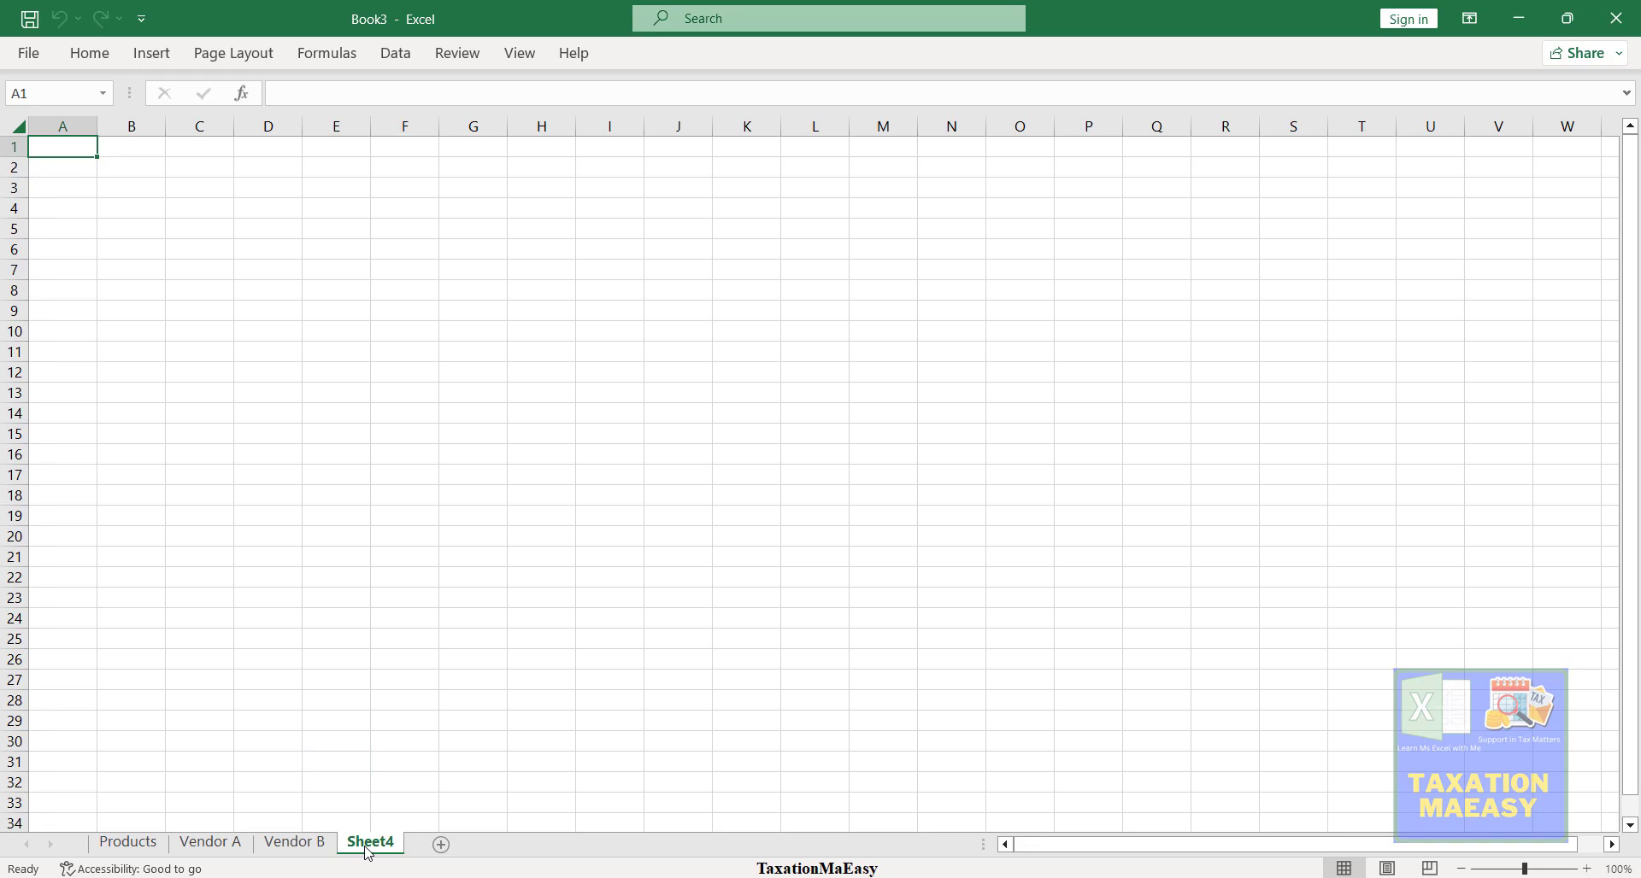
double_click(369, 845)
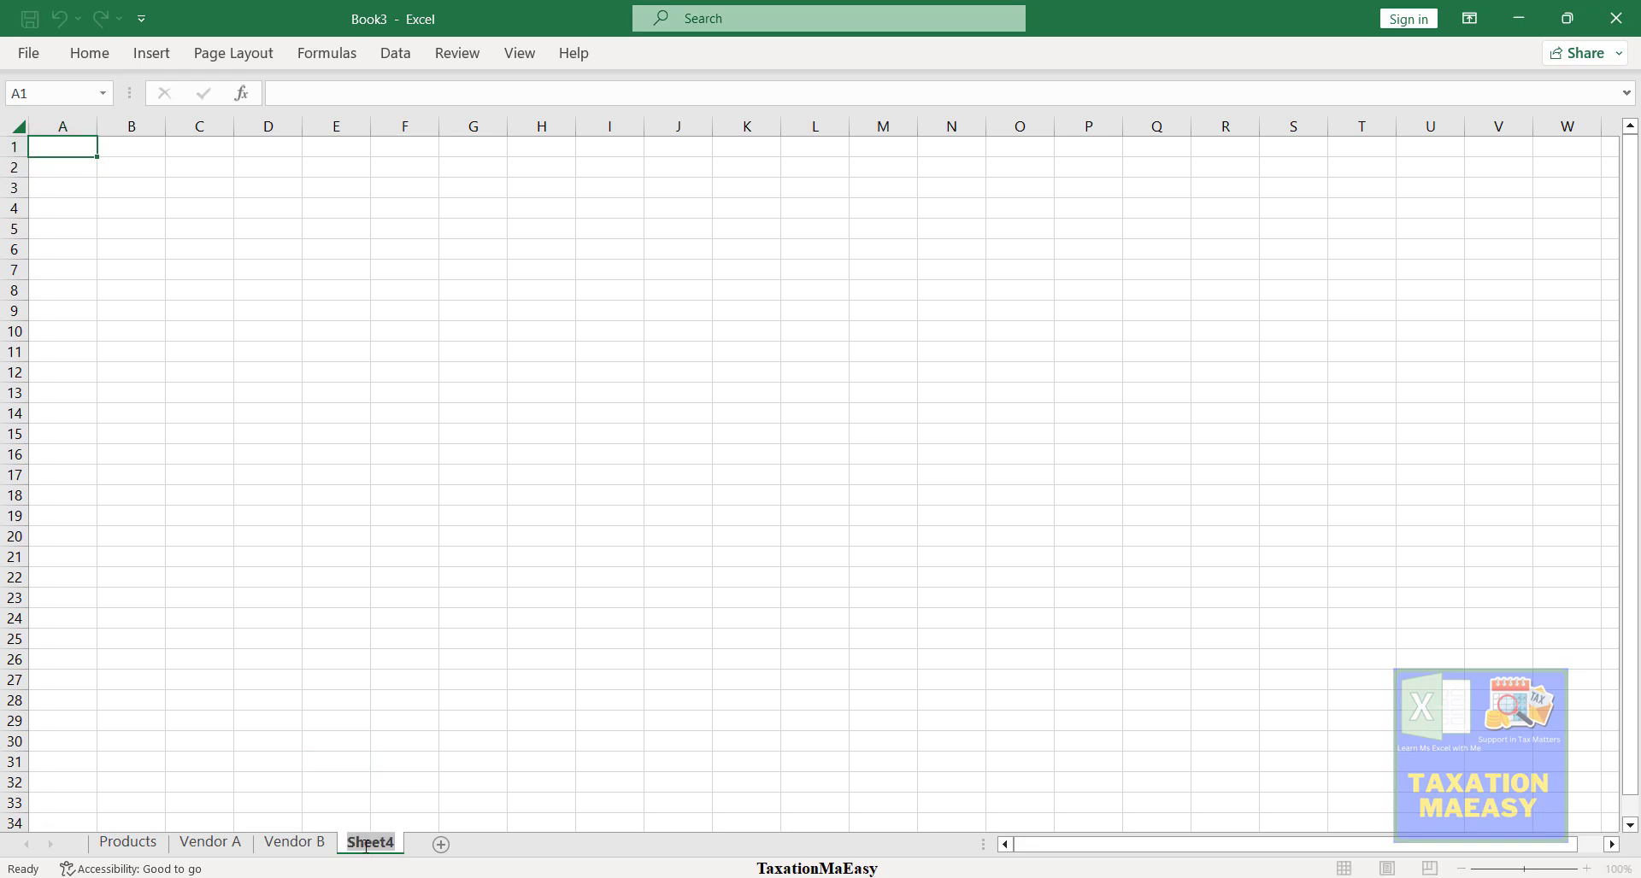
type("Vendor")
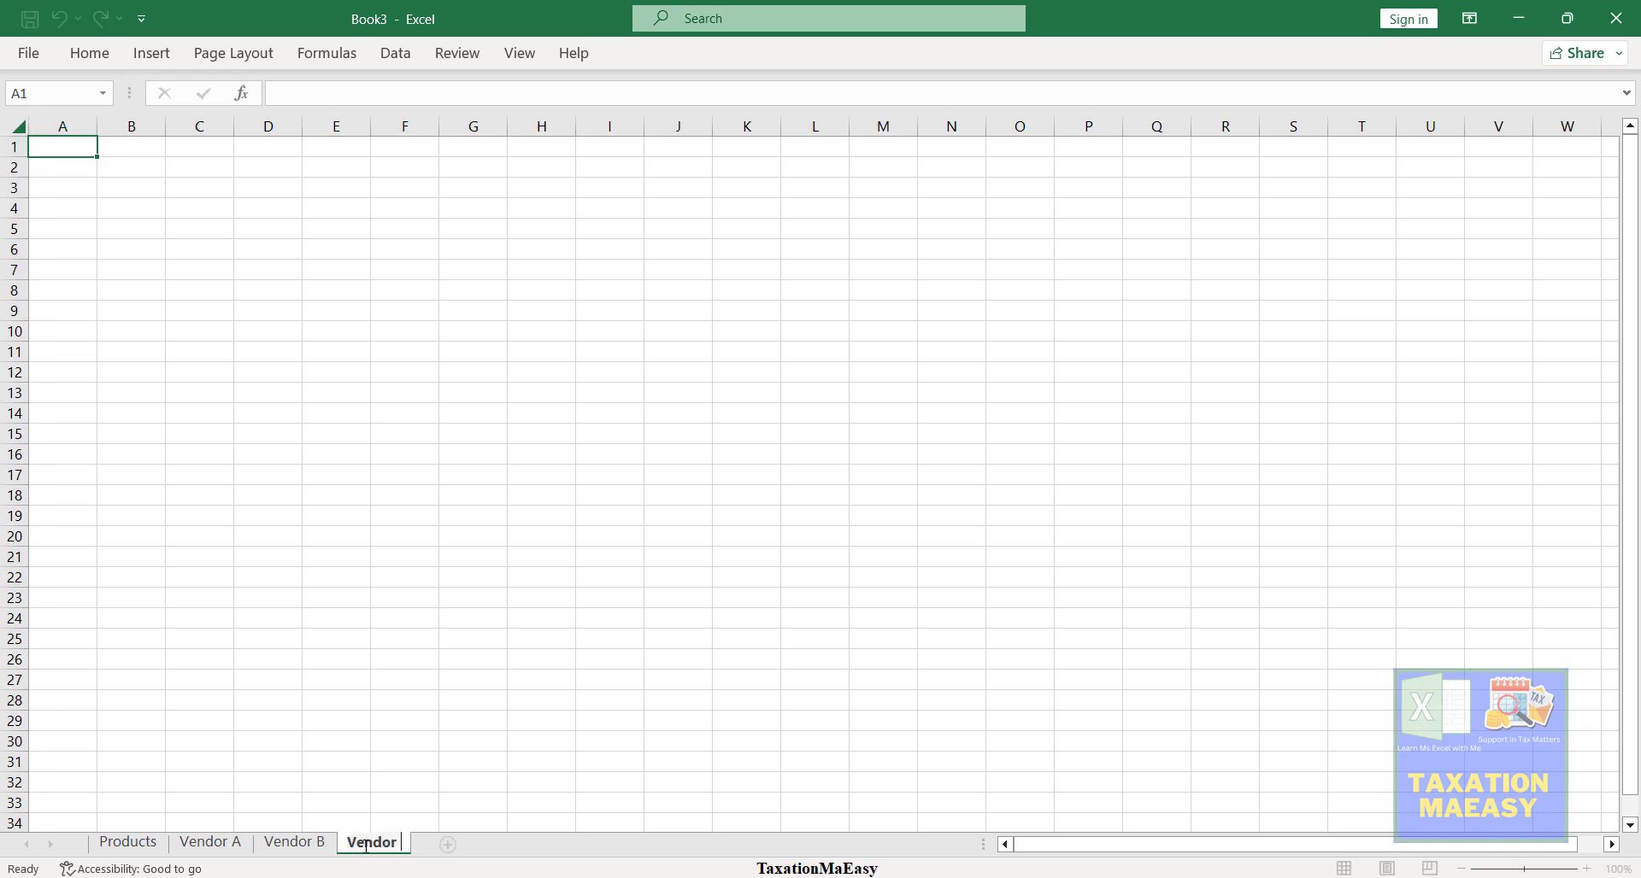
type(" C")
key("Return")
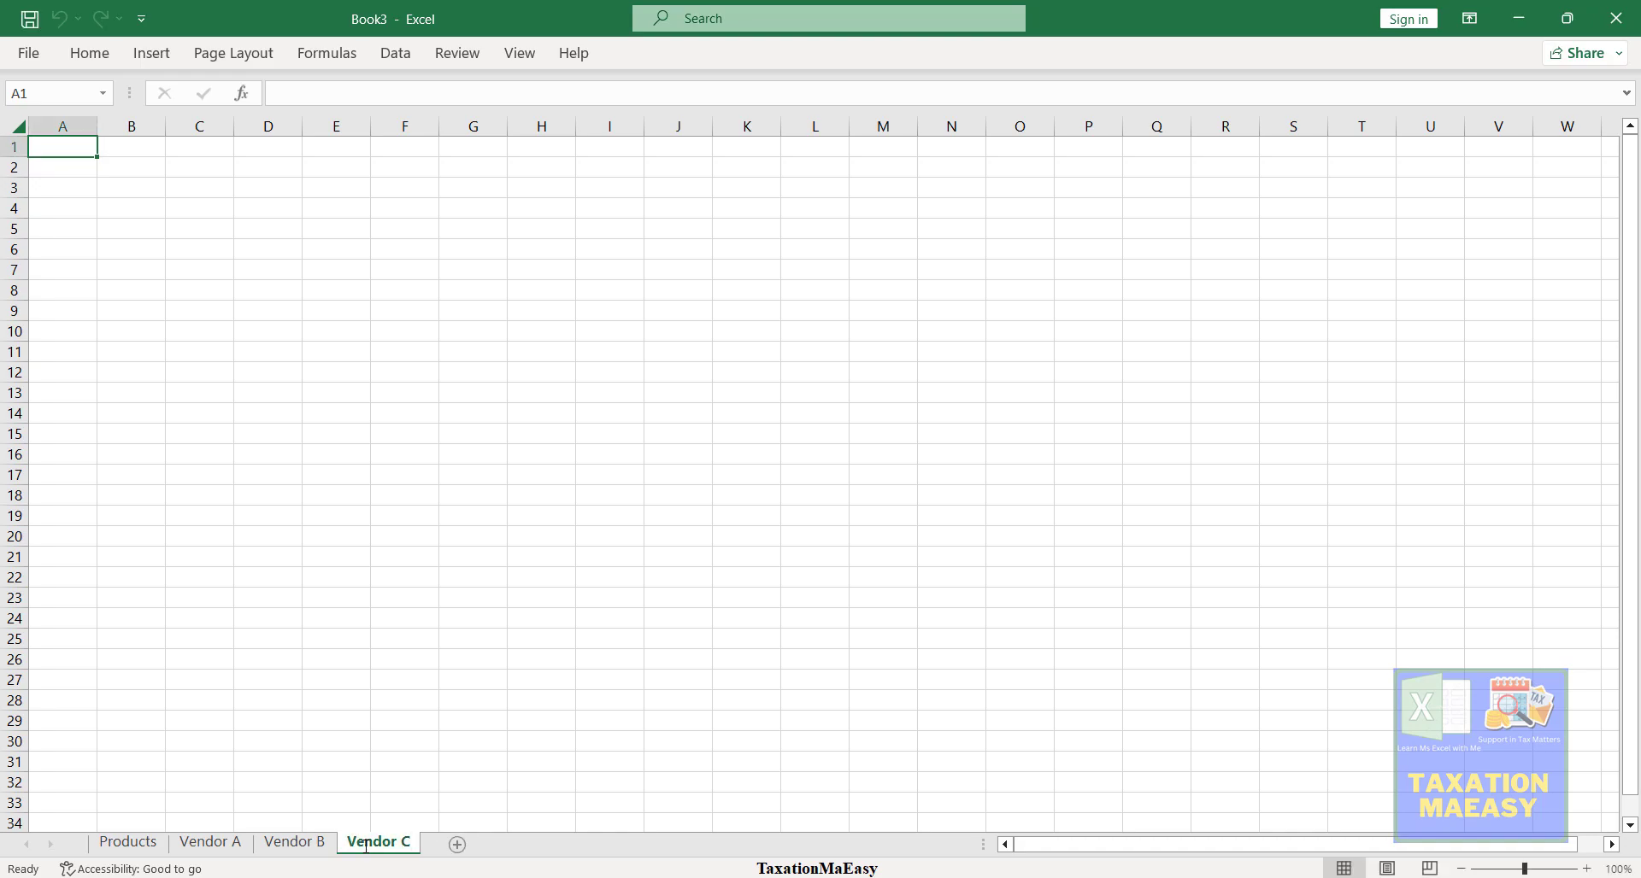
- Add a new worksheet after Vendor C and name it Comparison Sheet
left_click(455, 844)
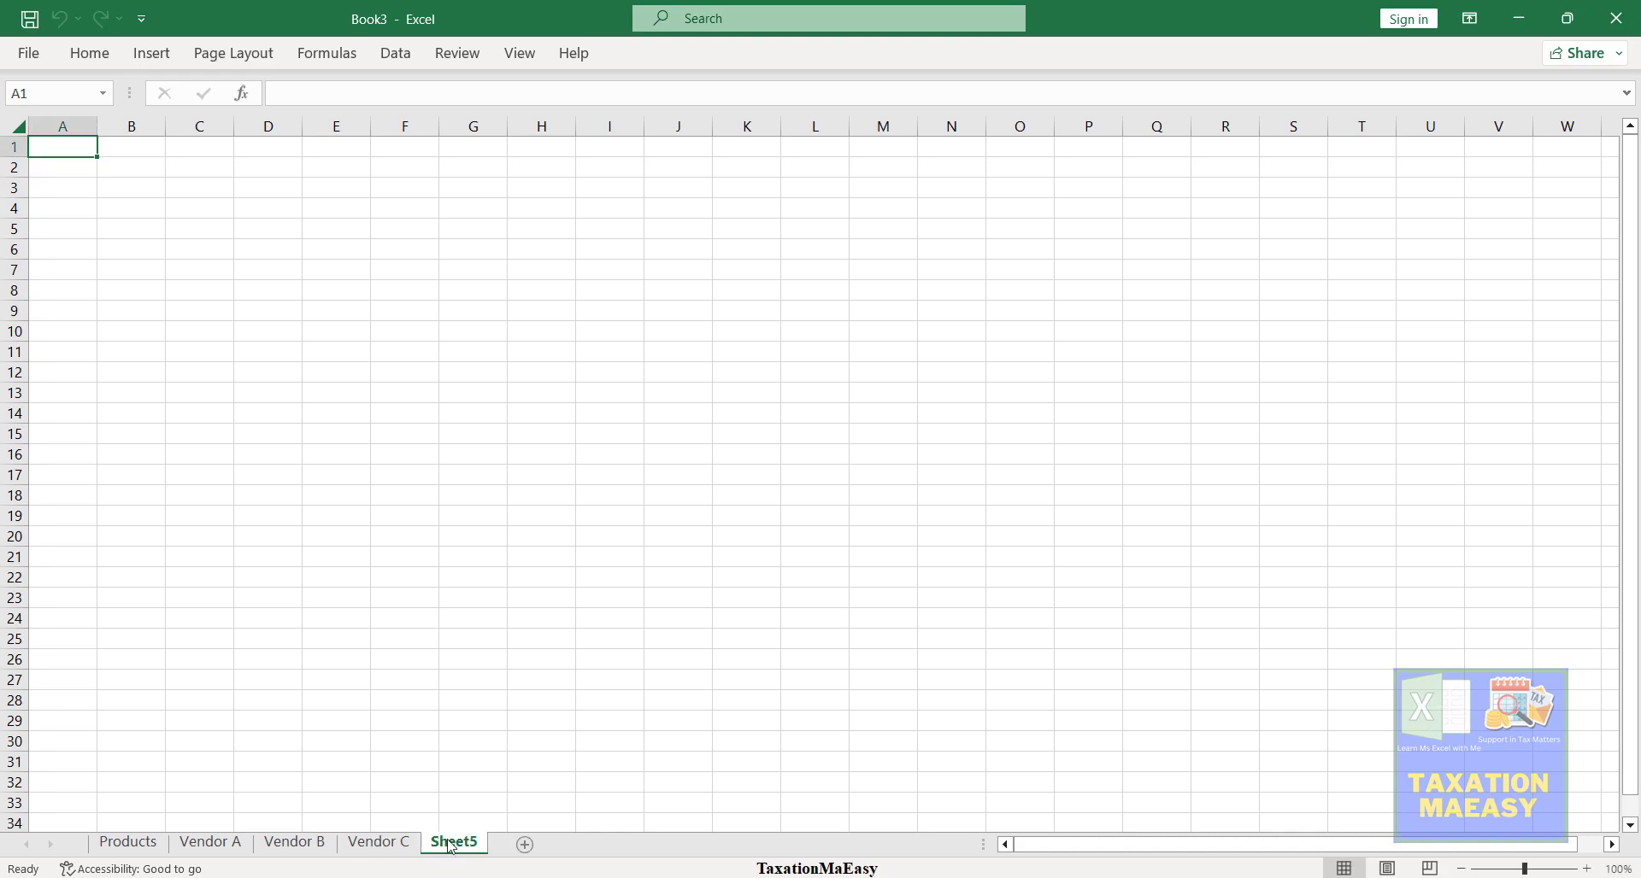
double_click(451, 843)
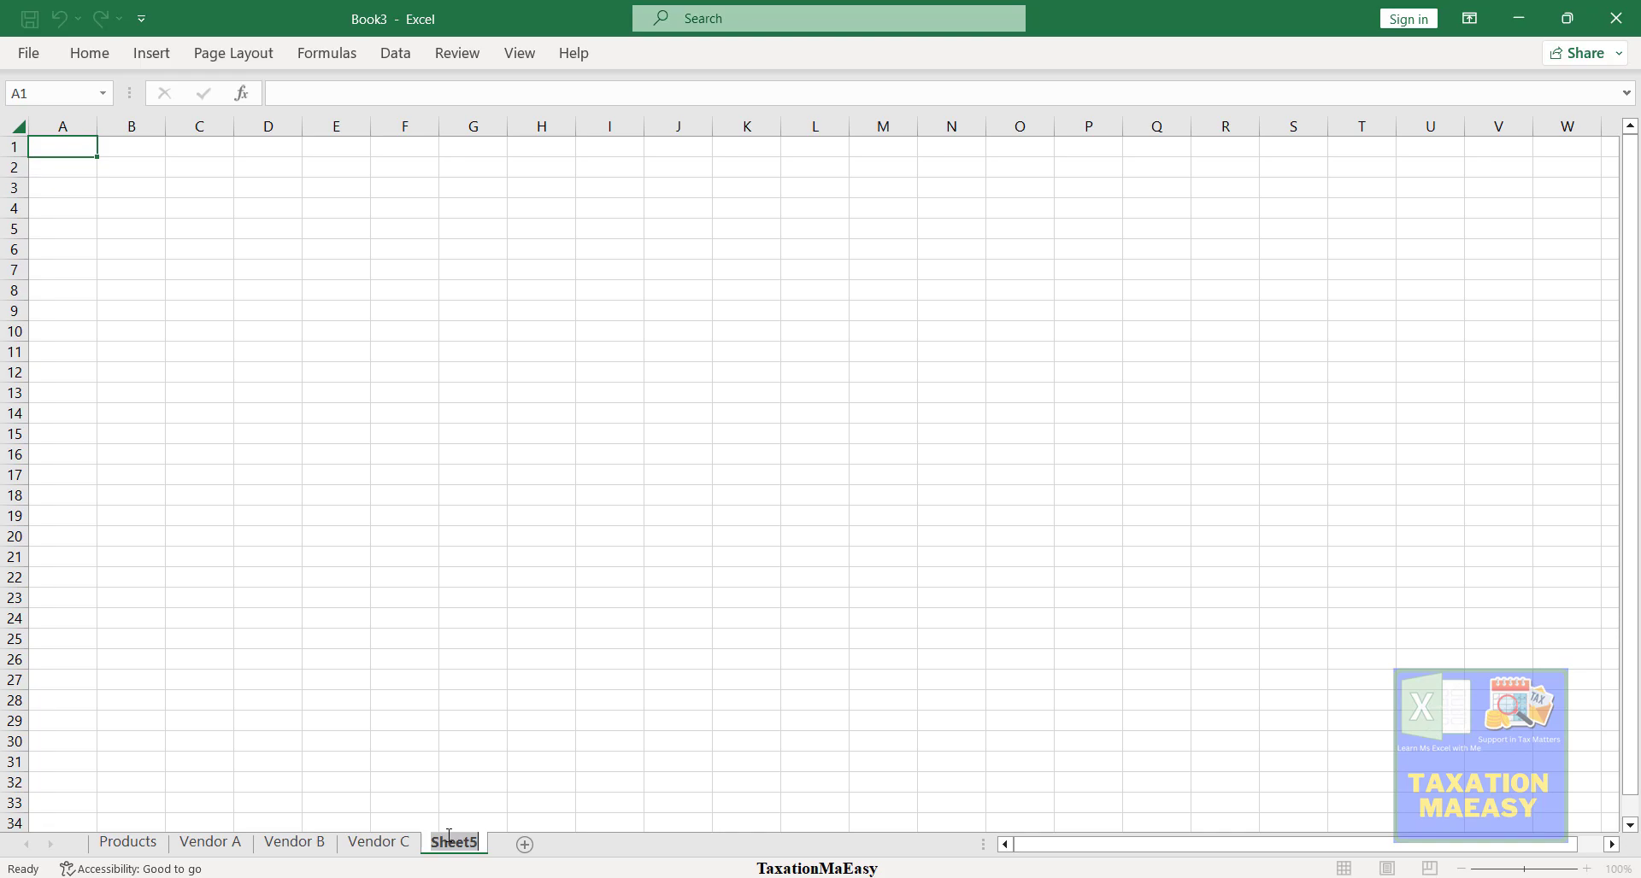
type("Comparison")
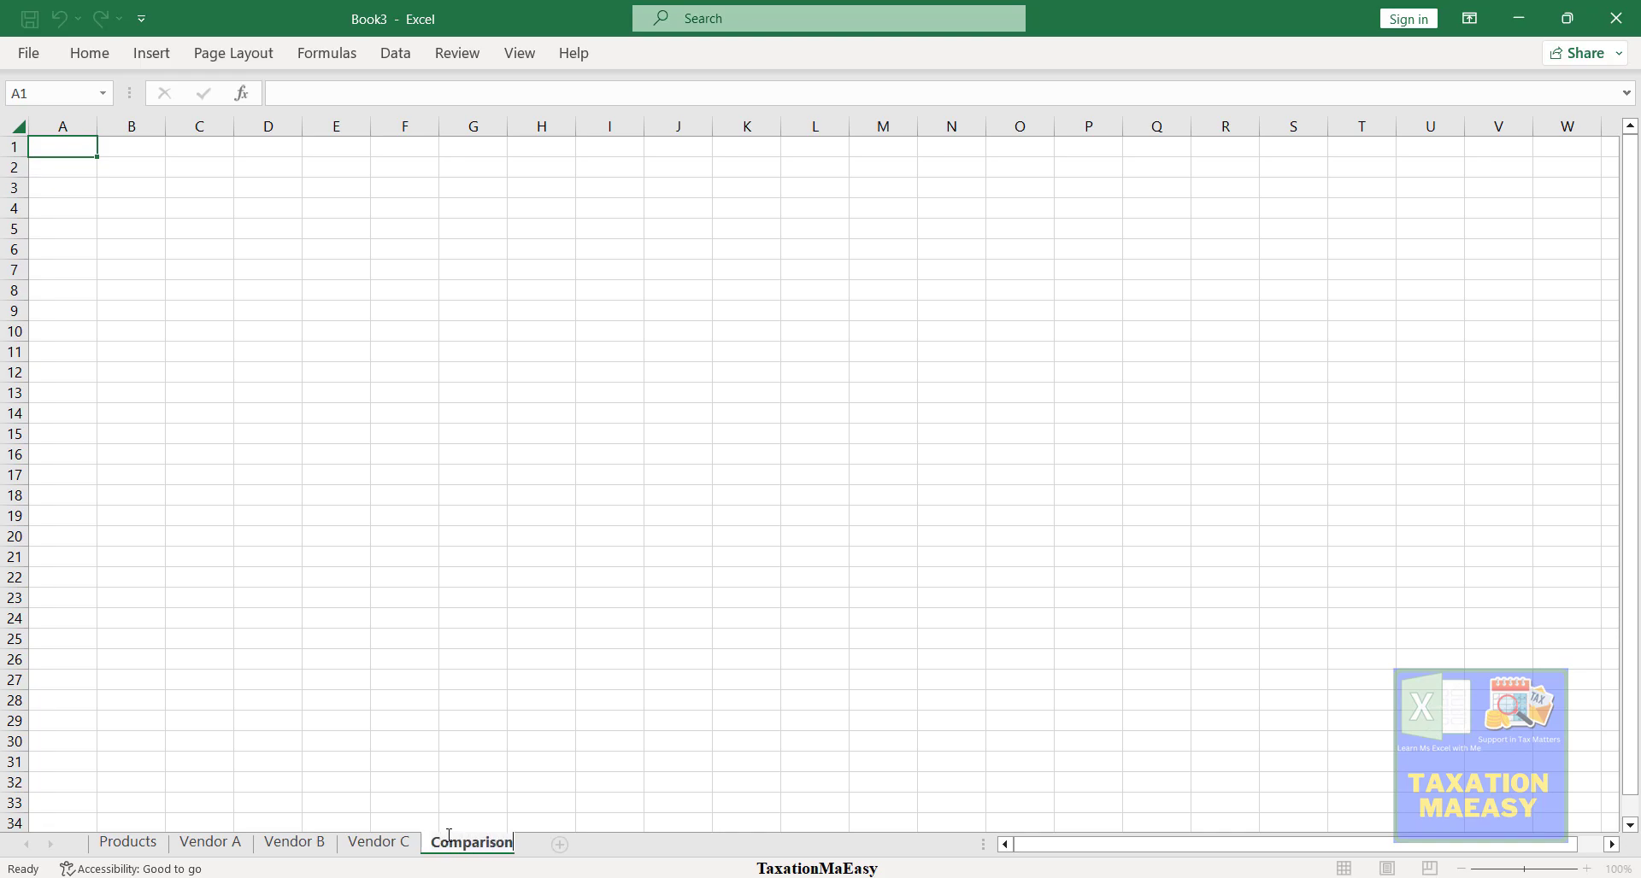
type(" Sheet")
key("Return")
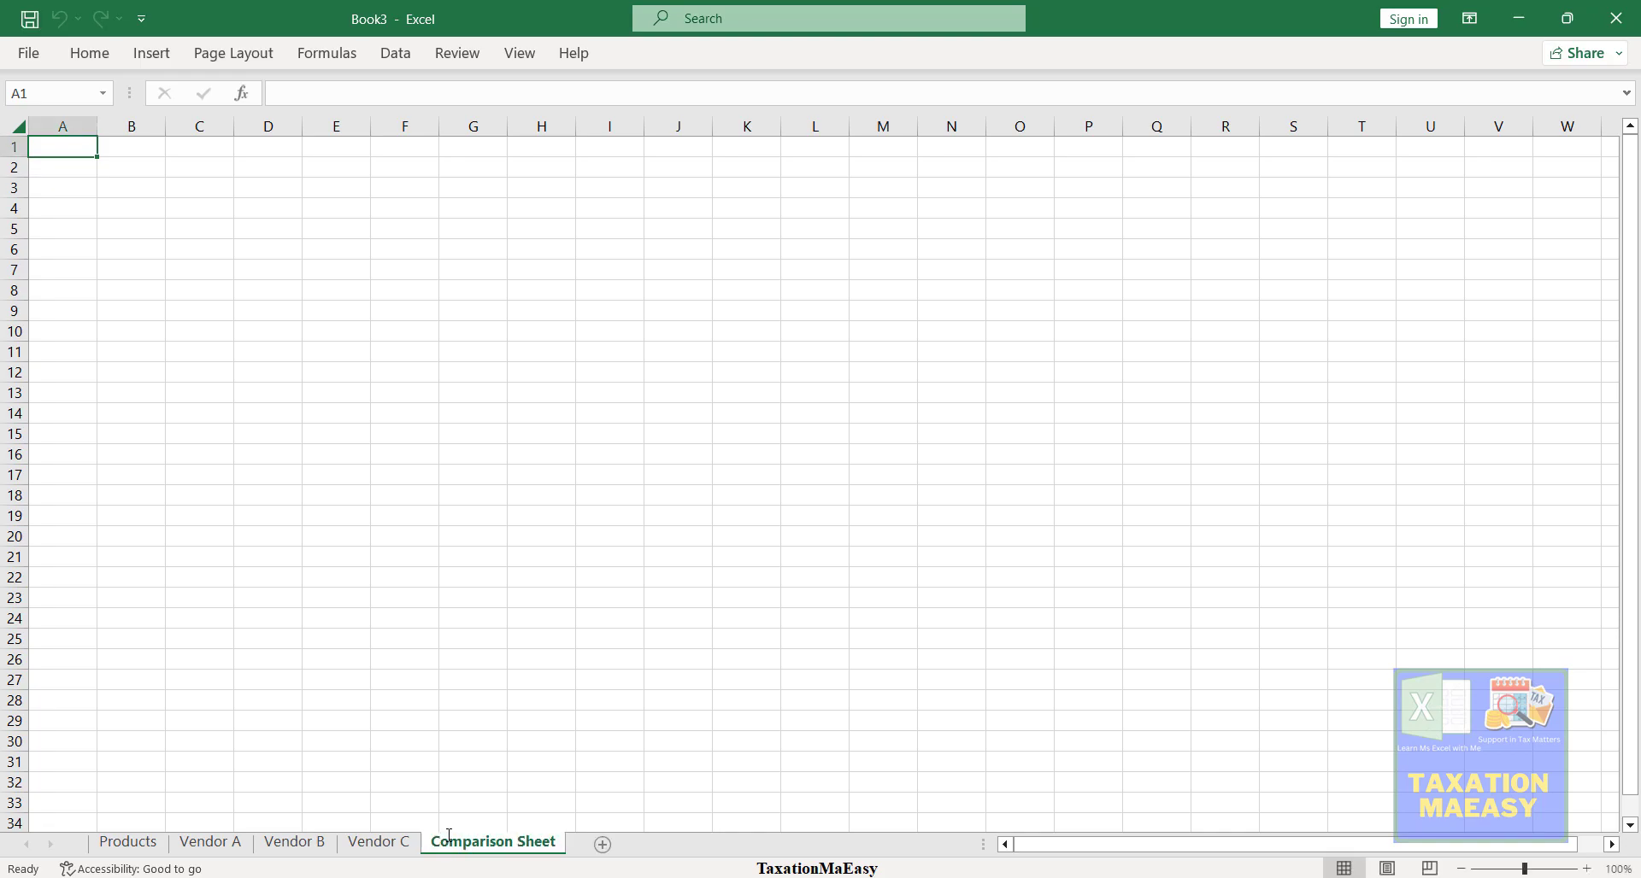
- Add another worksheet at the end of the workbook and name it Order Sheet
left_click(601, 845)
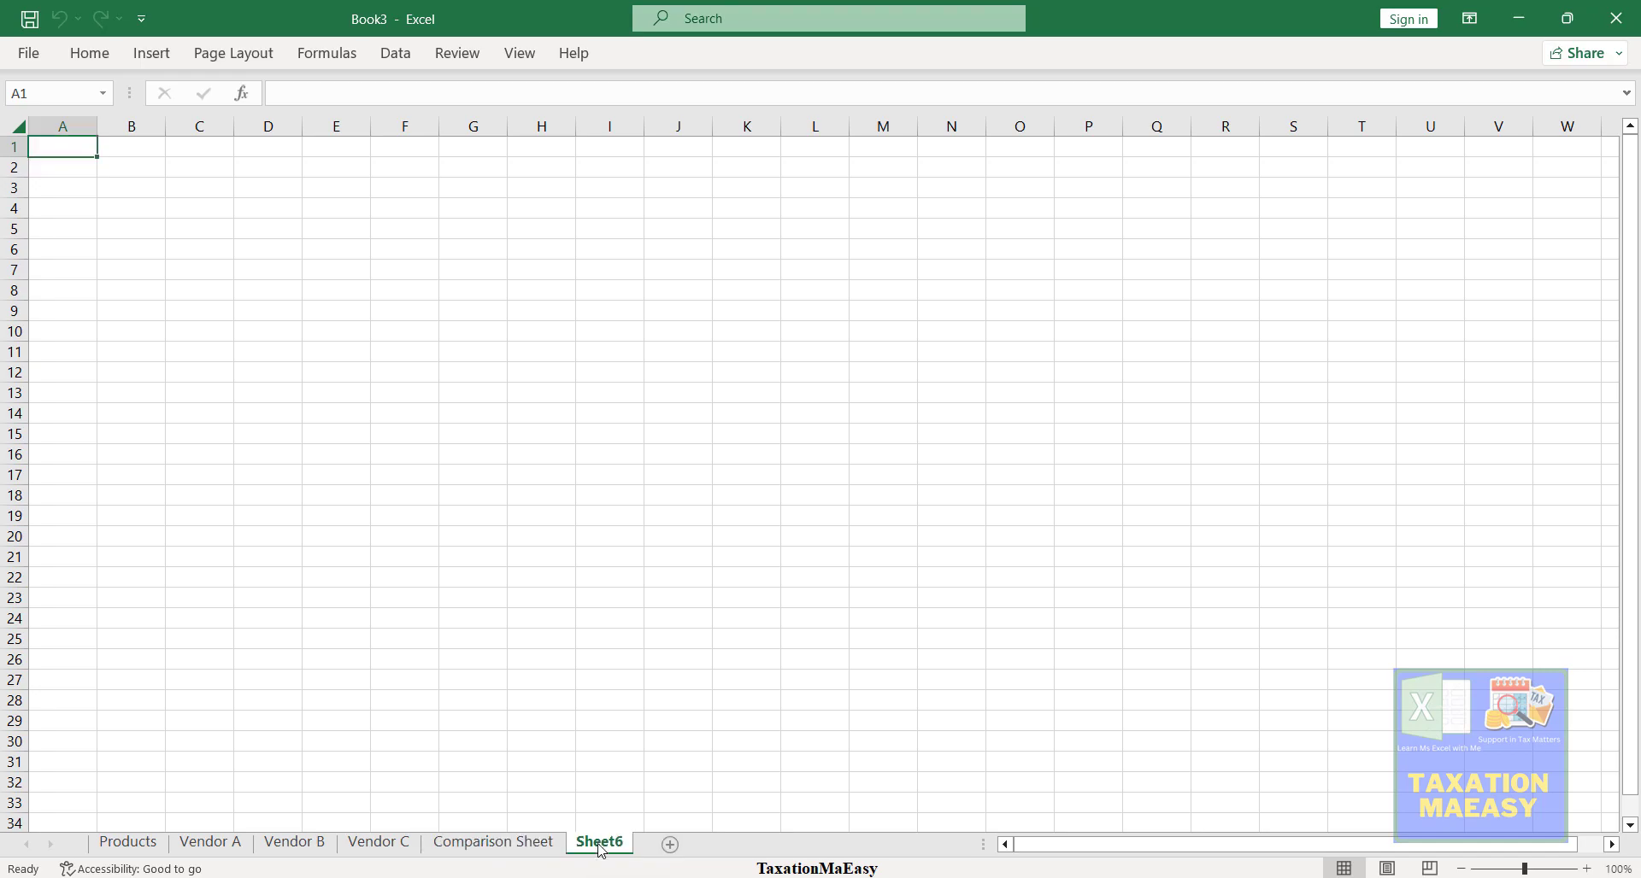
double_click(600, 844)
key("BackSpace")
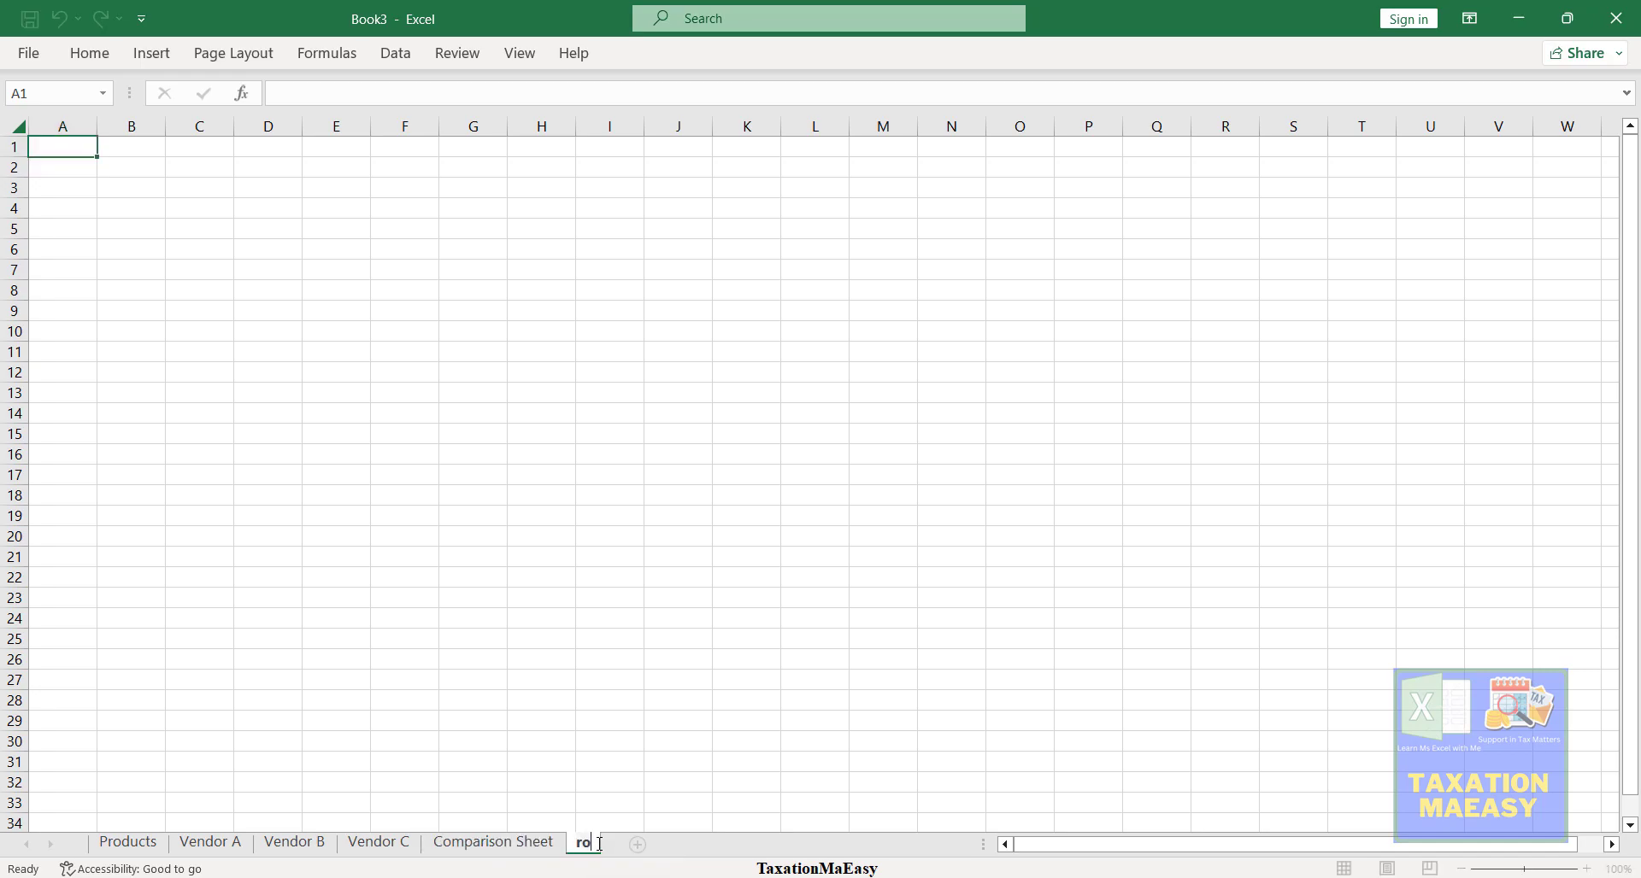
type("Order Sheet")
key("Return")
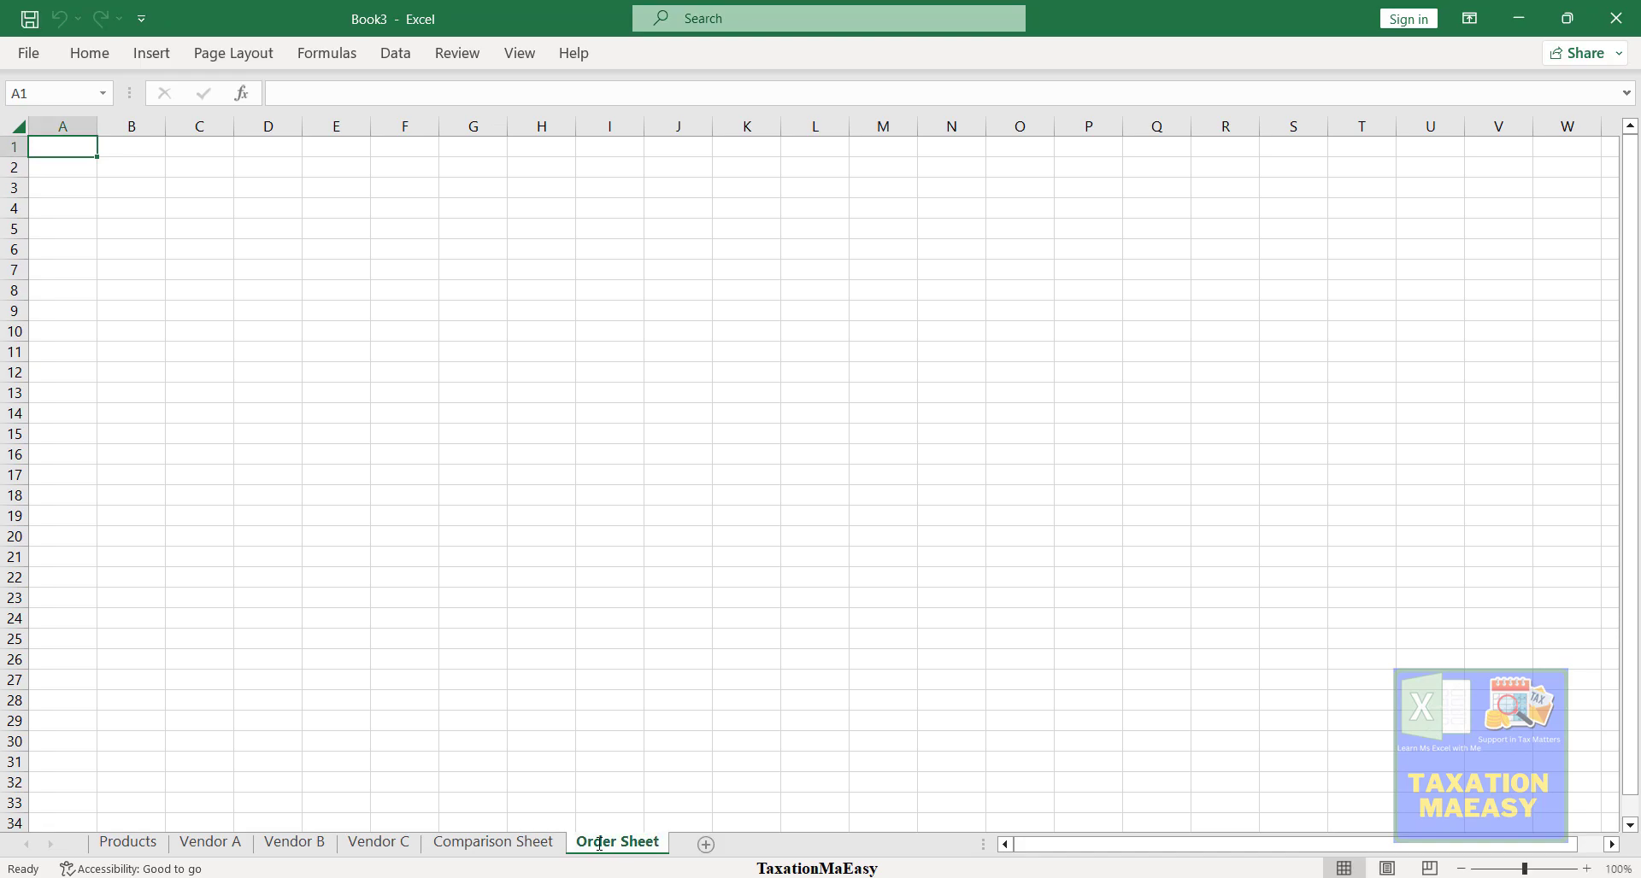
- Switch to the Product Order Sheet workbook and copy the product names and measuring units, Onion through Pulses, from its Product List sheet
left_click(129, 844)
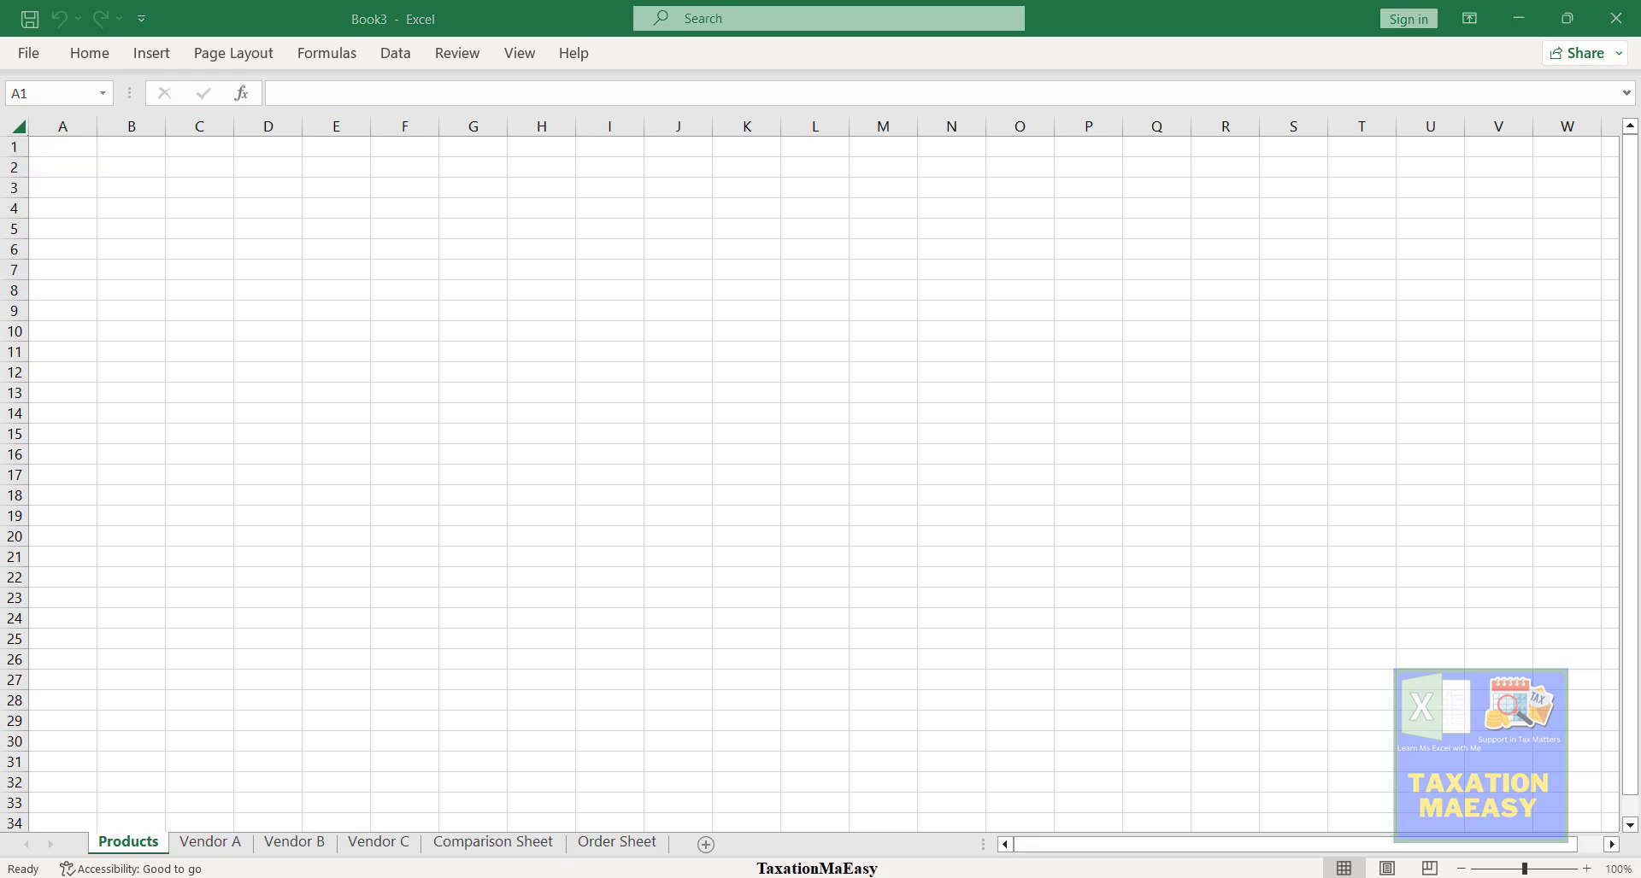
mouse_move(764, 877)
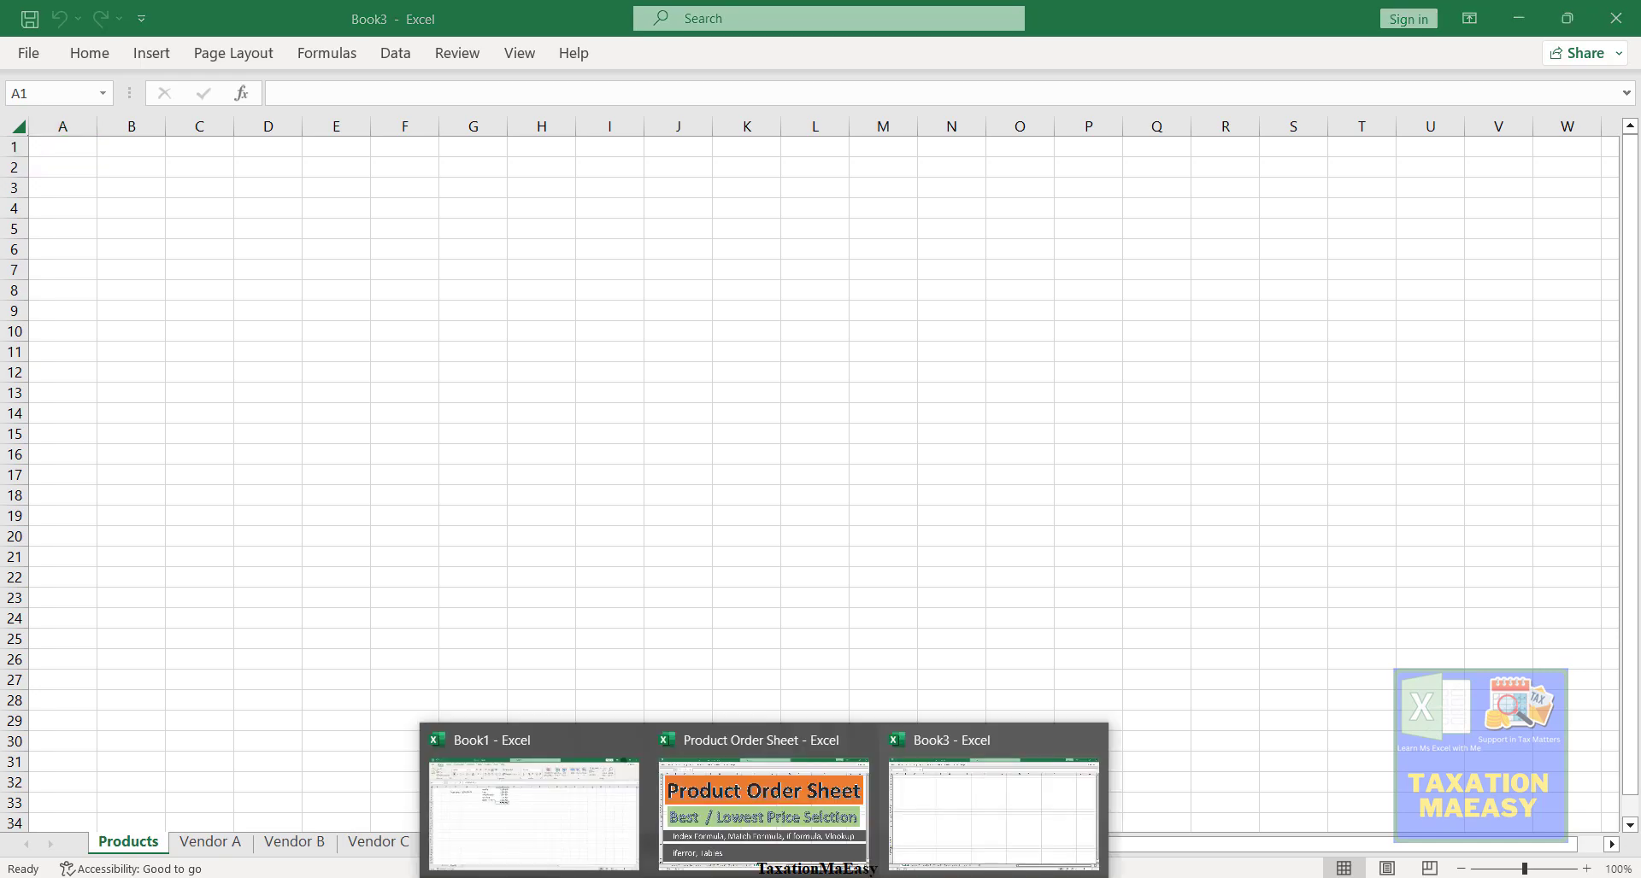
left_click(731, 804)
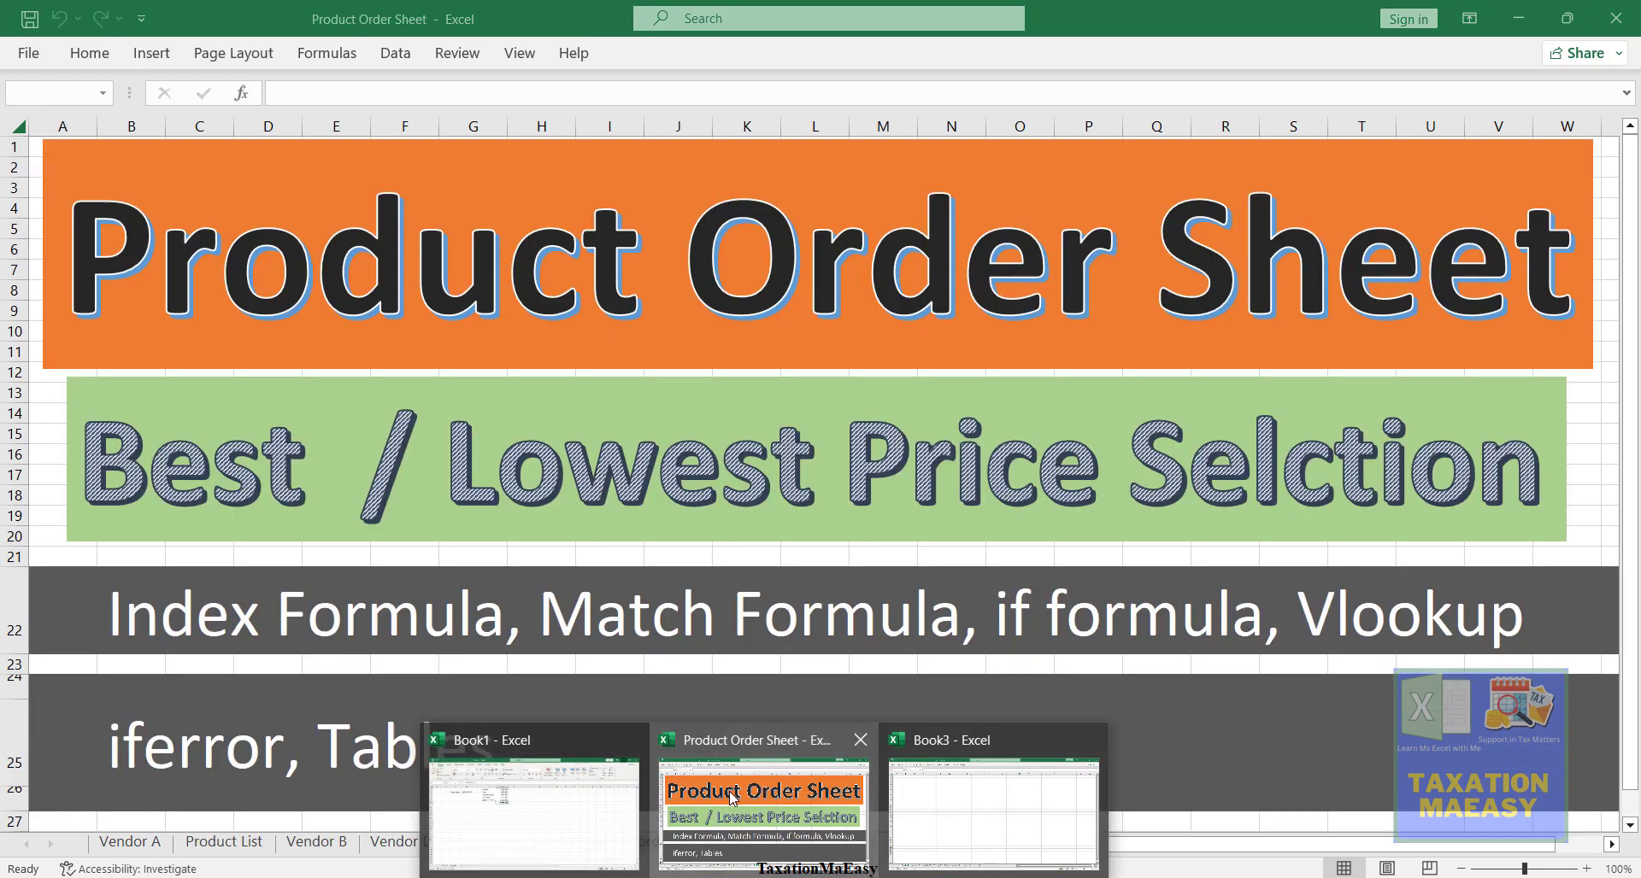
left_click(130, 843)
left_click(180, 486)
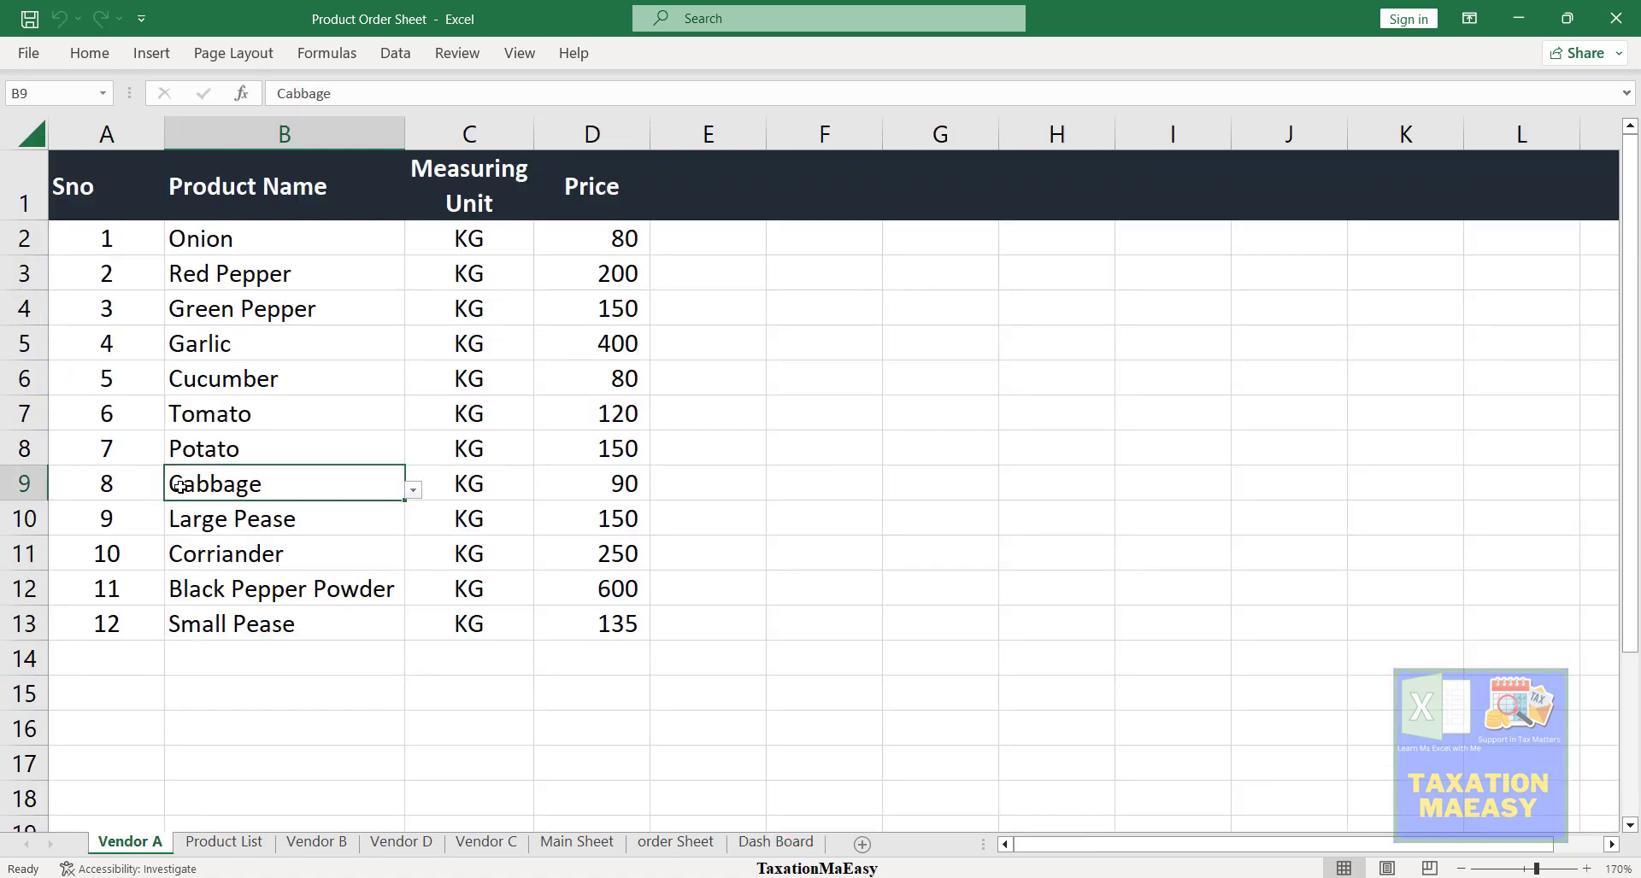
left_click(232, 843)
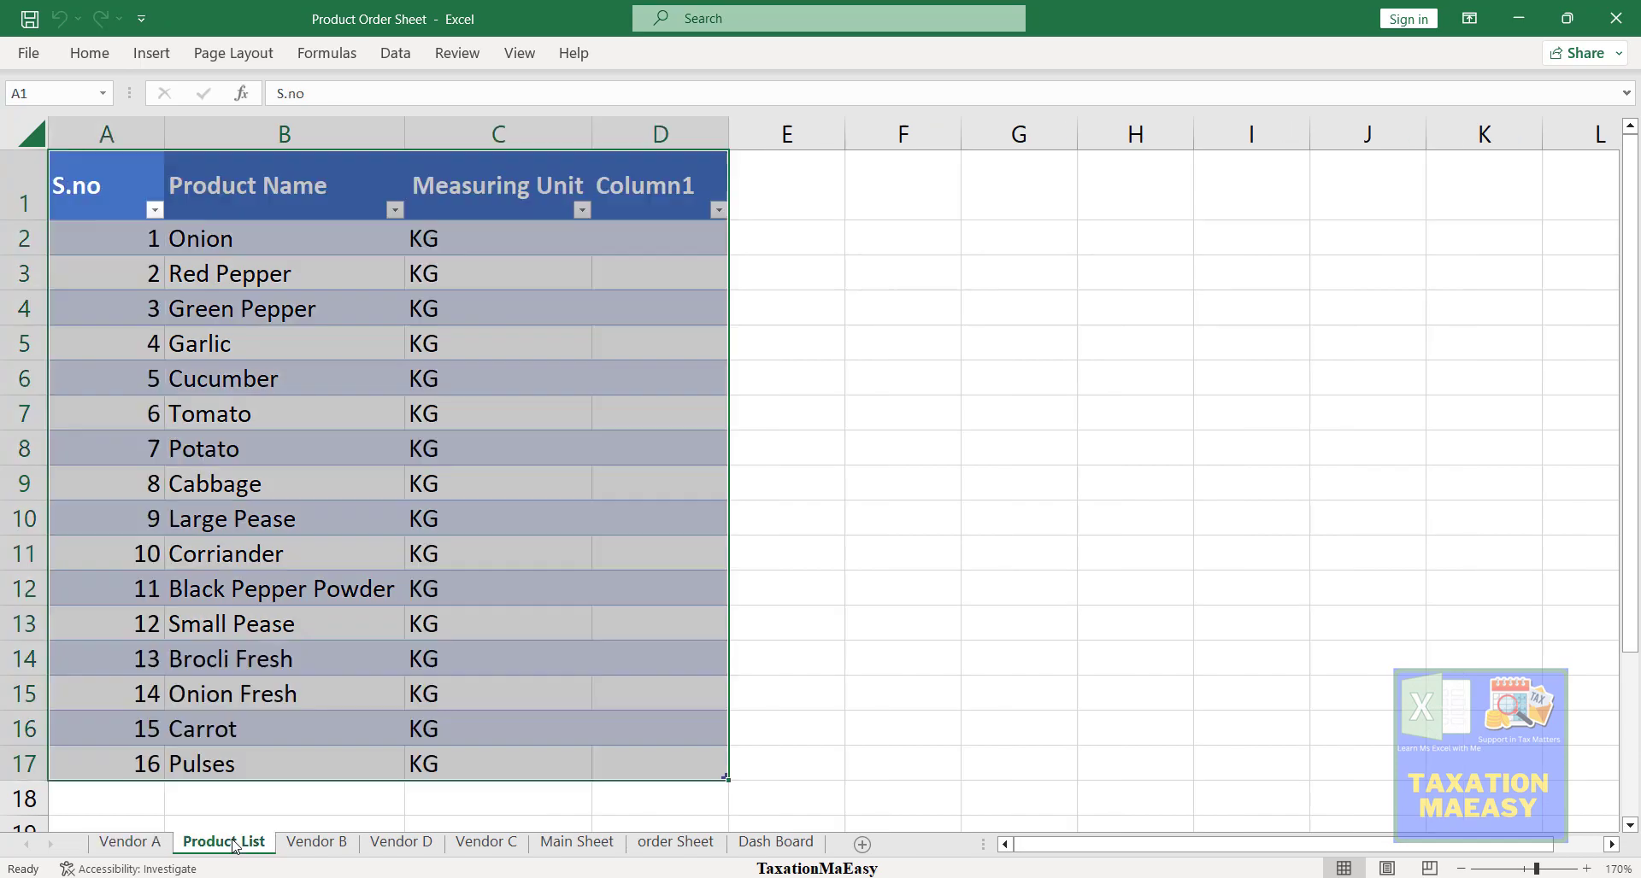
left_click(237, 240)
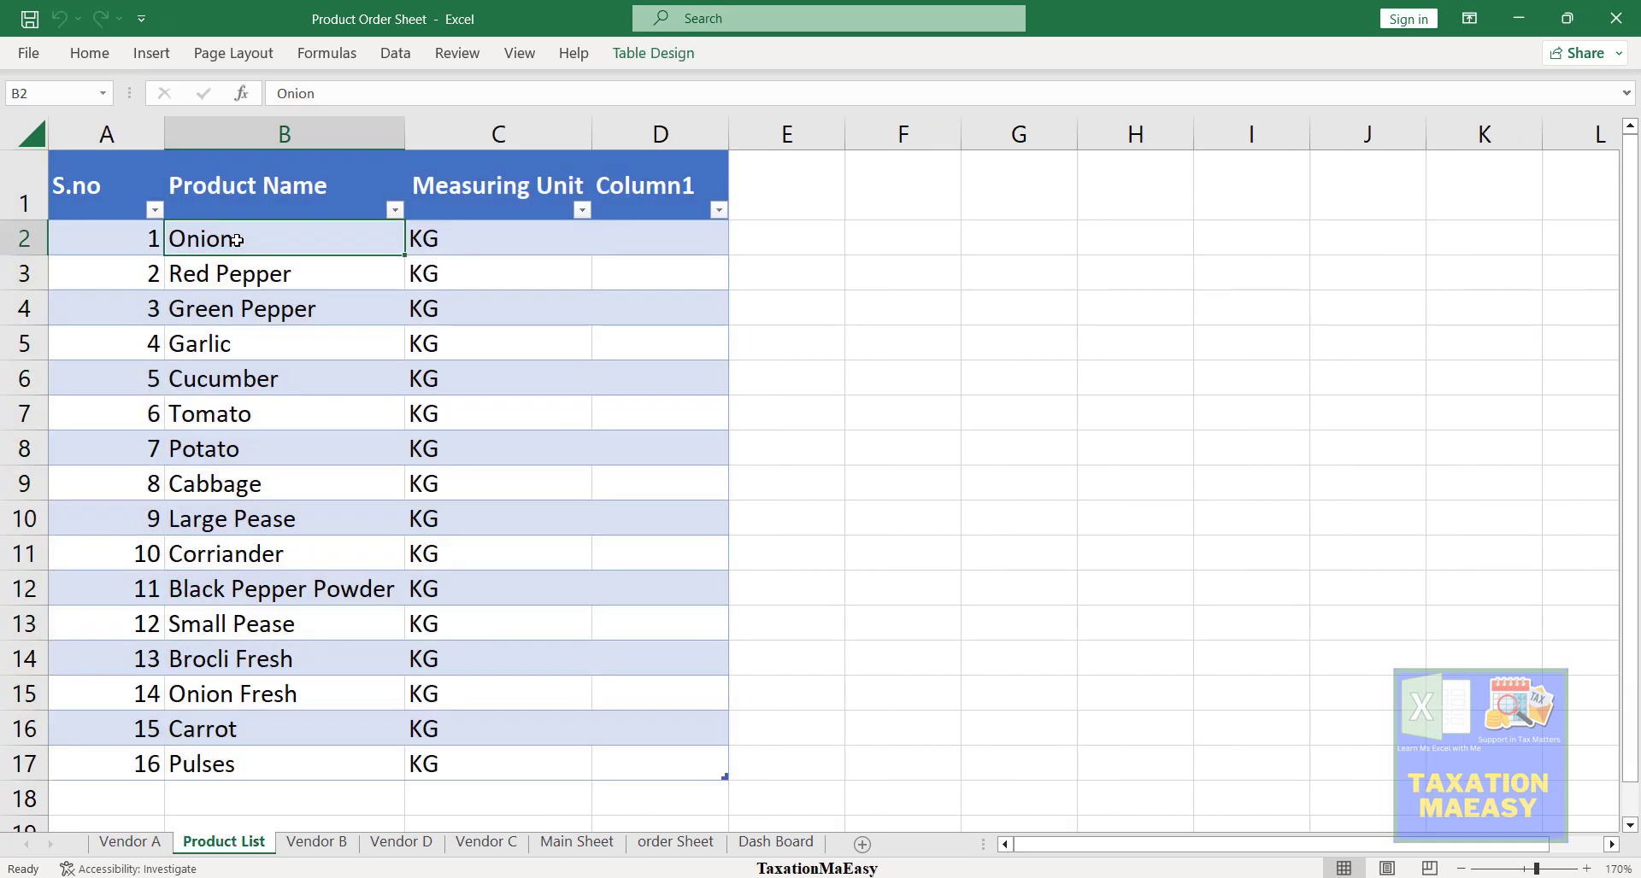
key("shift+Right")
key("ctrl+shift+Down")
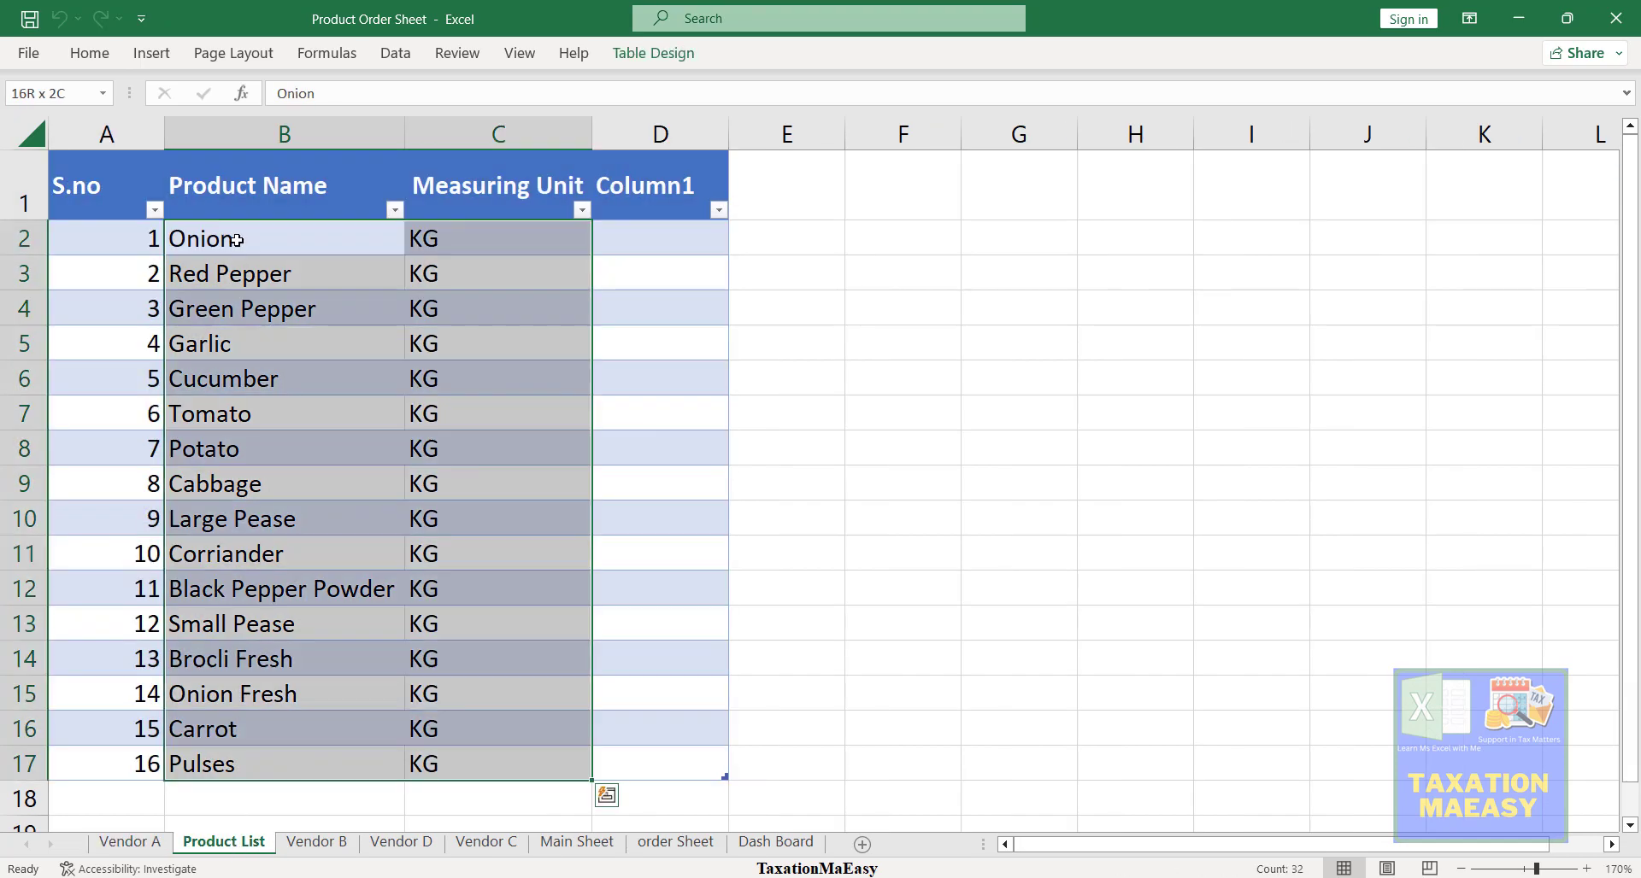
key("ctrl+c")
left_click(237, 240)
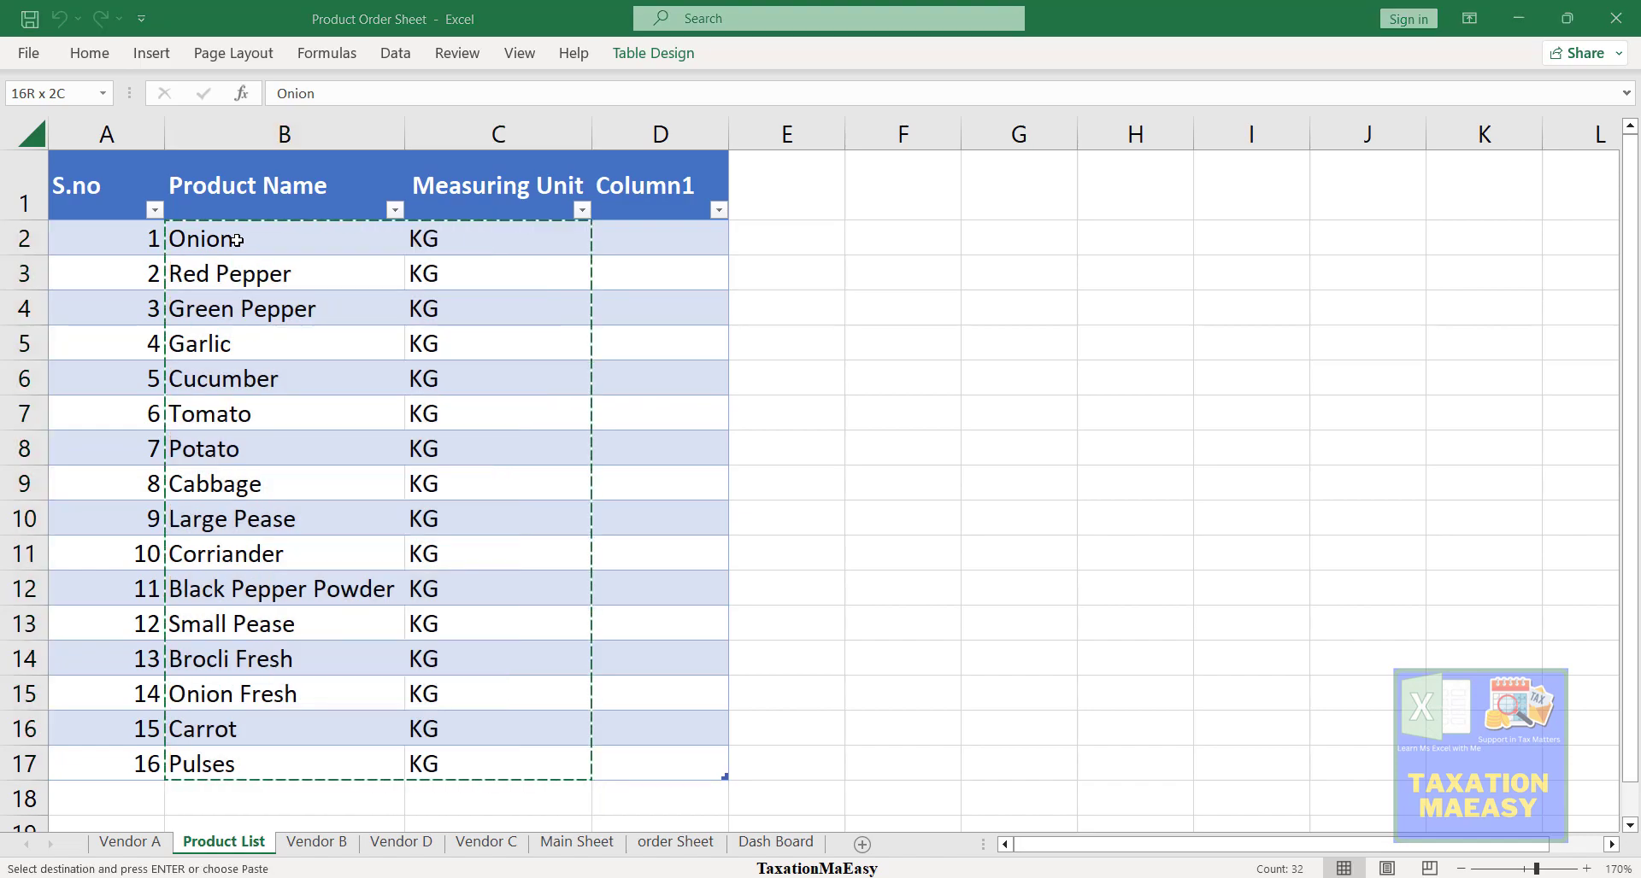
- Switch back to the Book3 workbook and paste the copied product names and units as values only at cell A1 of Products
key("super+Tab")
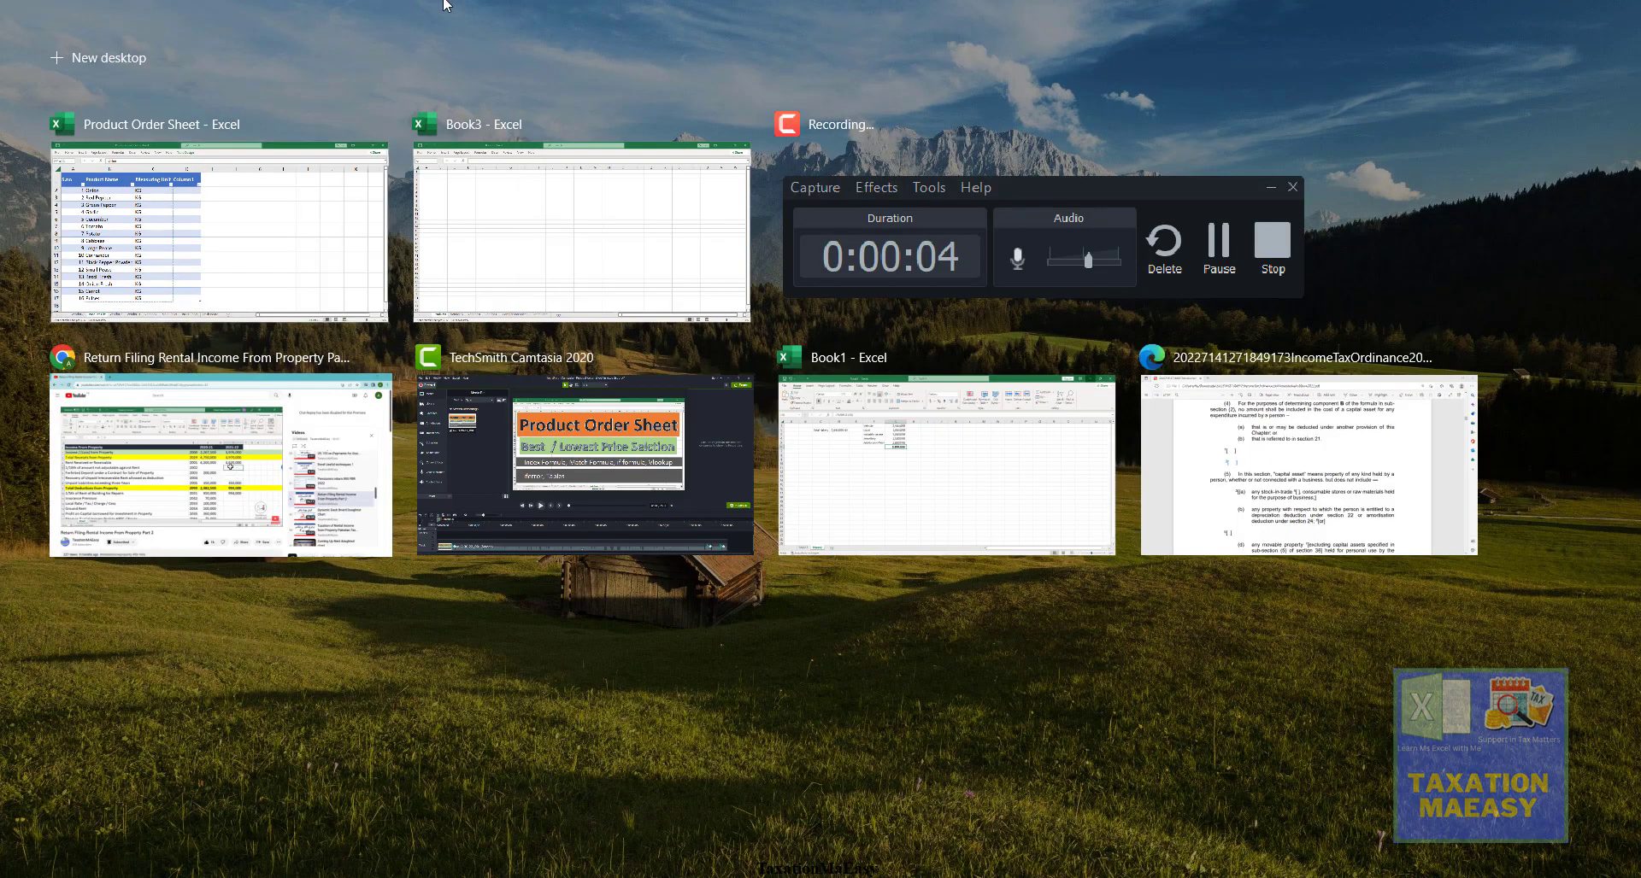
left_click(521, 201)
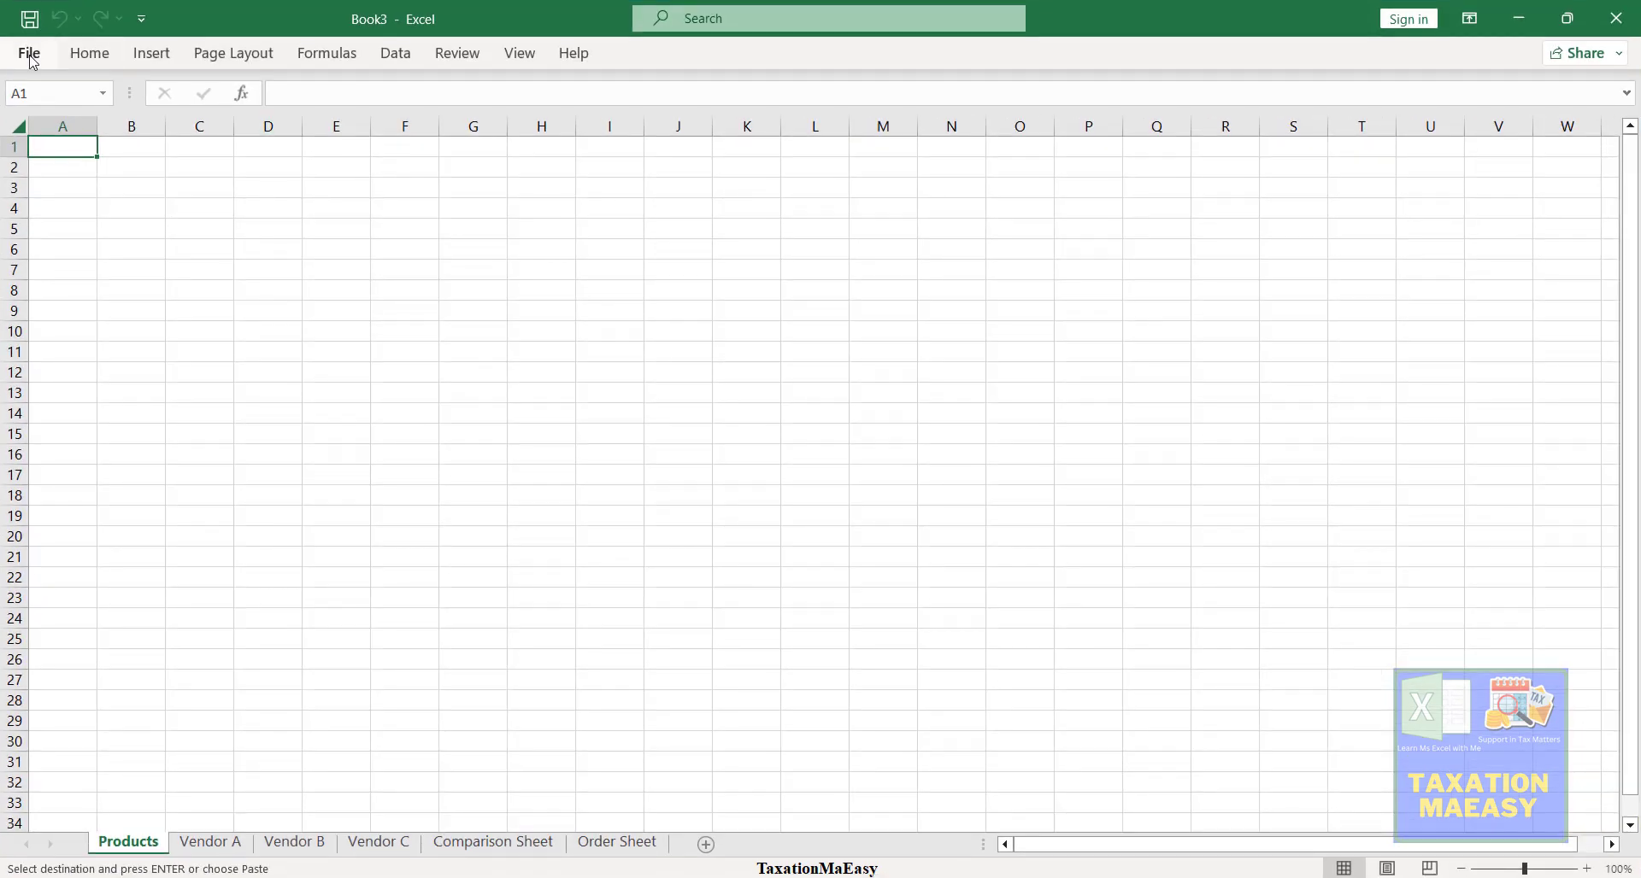
key("alt")
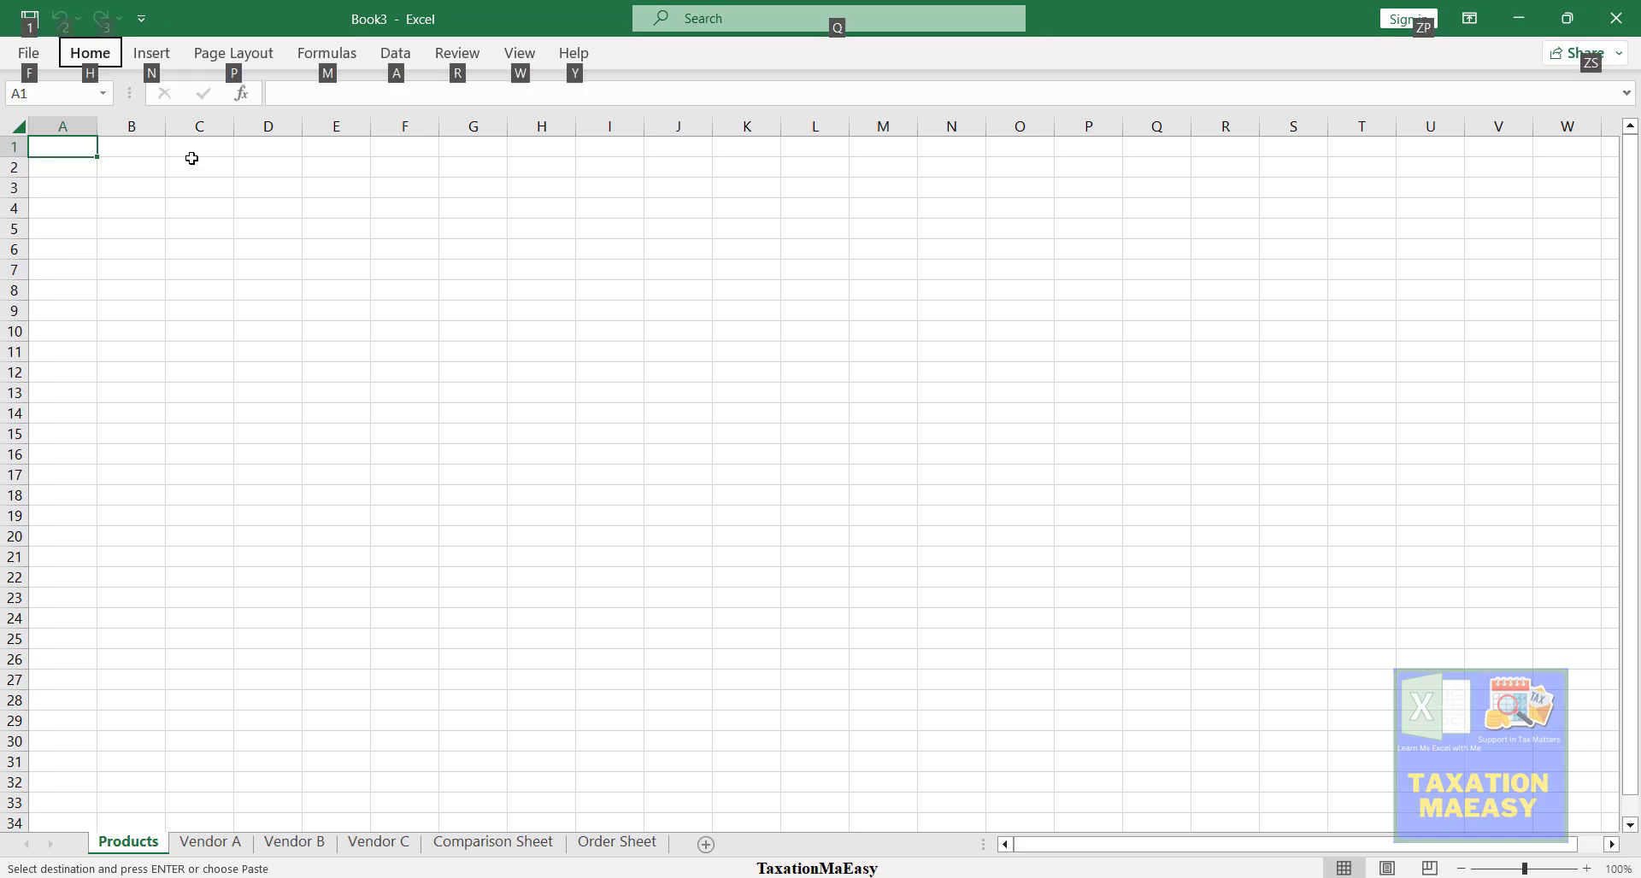
key("Escape")
left_click(88, 55)
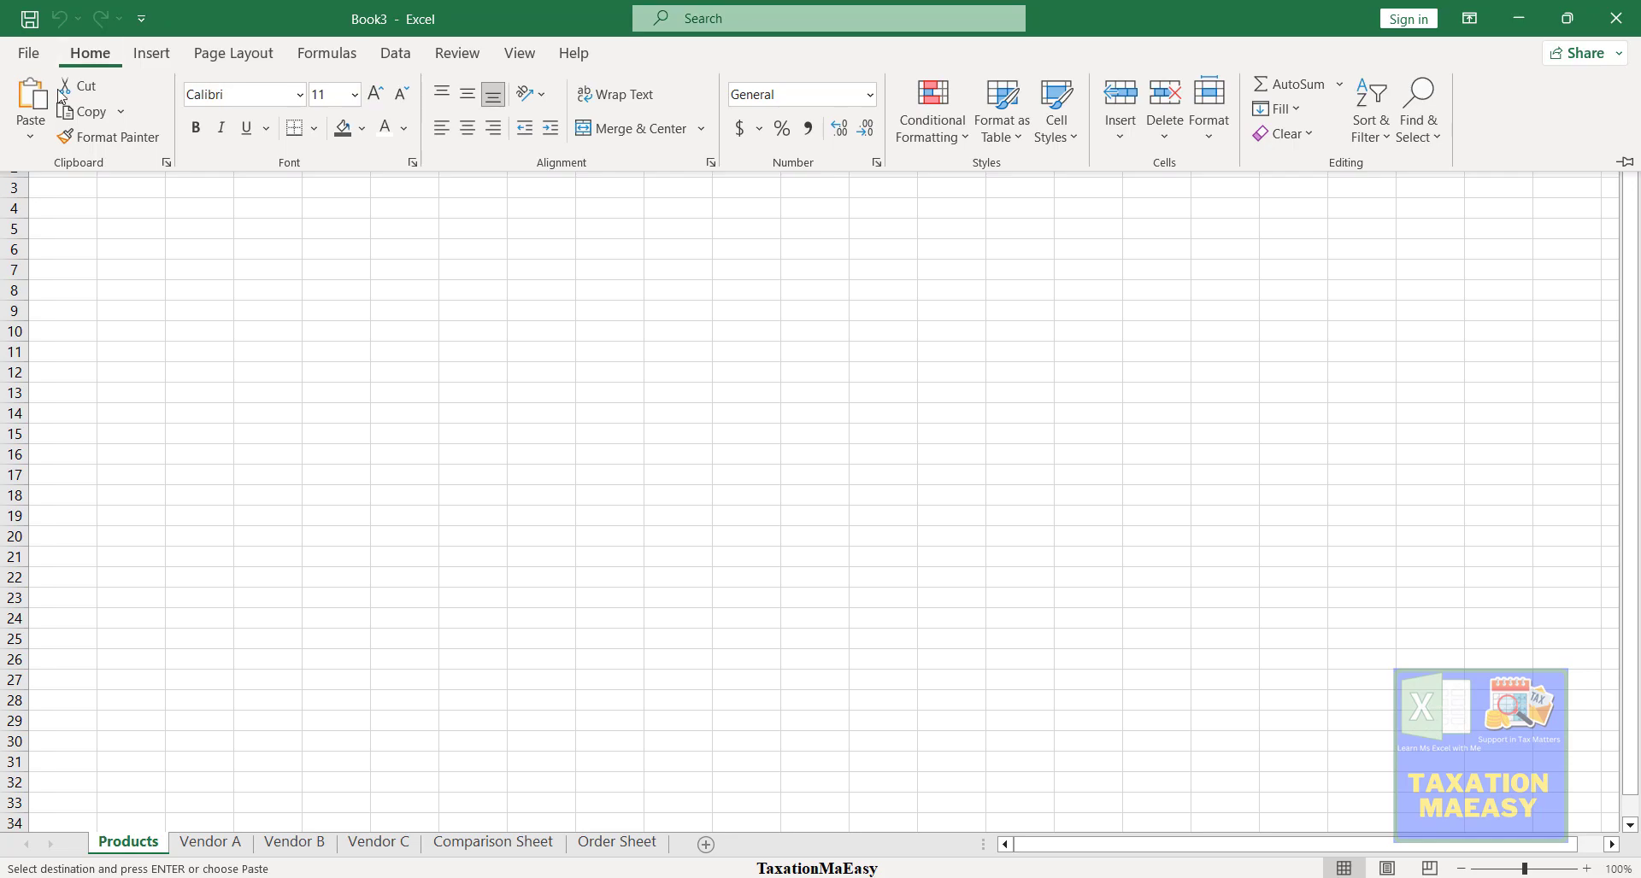
left_click(38, 130)
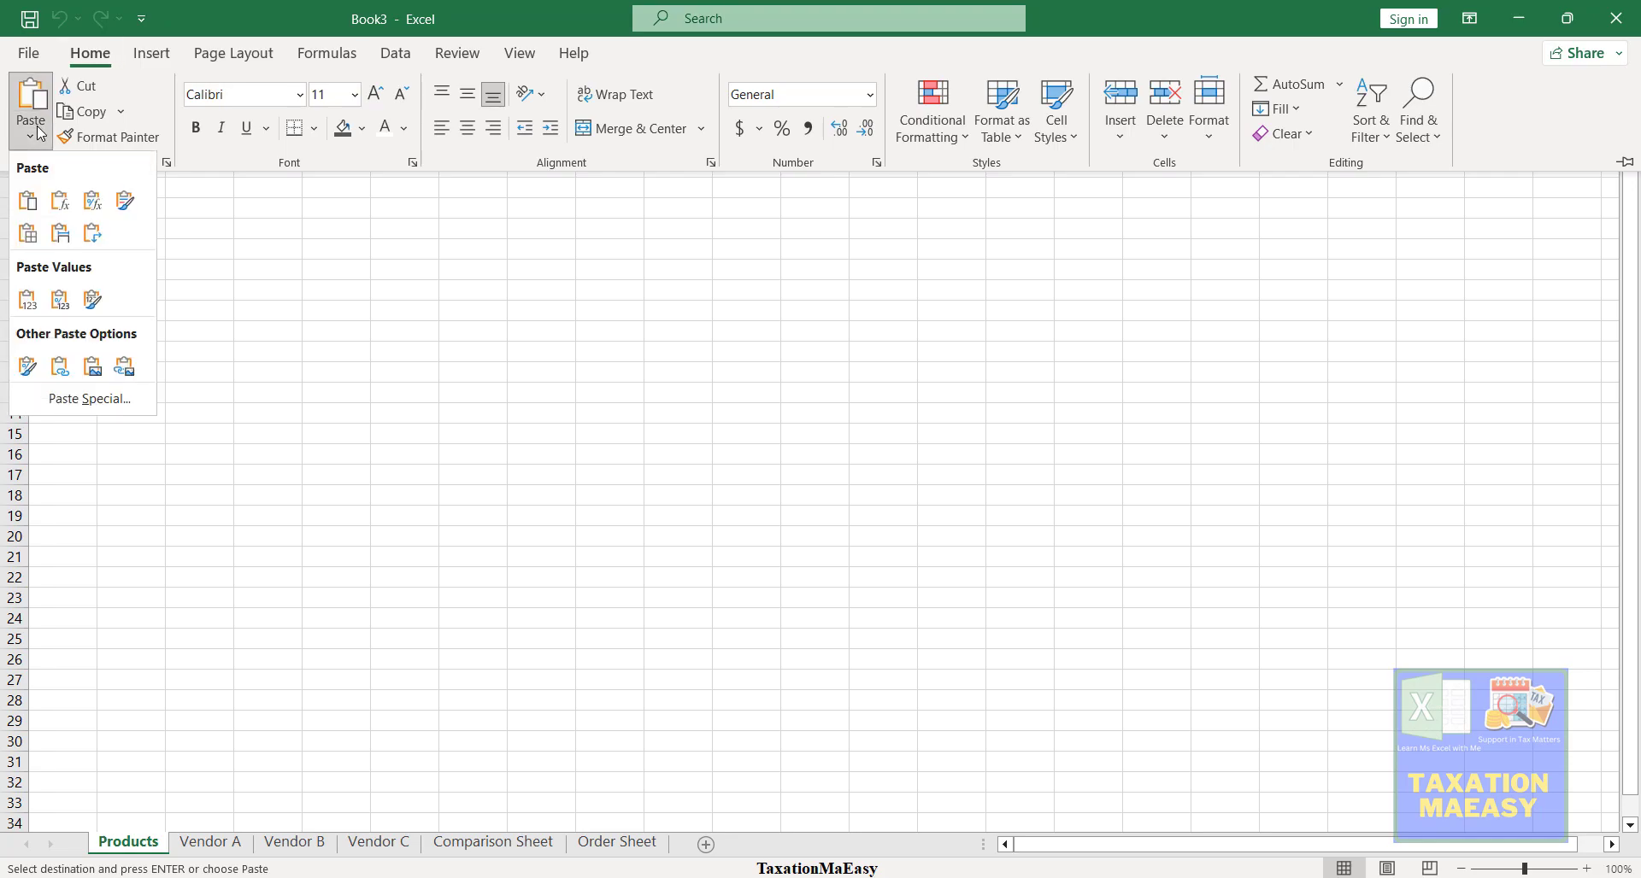
left_click(26, 301)
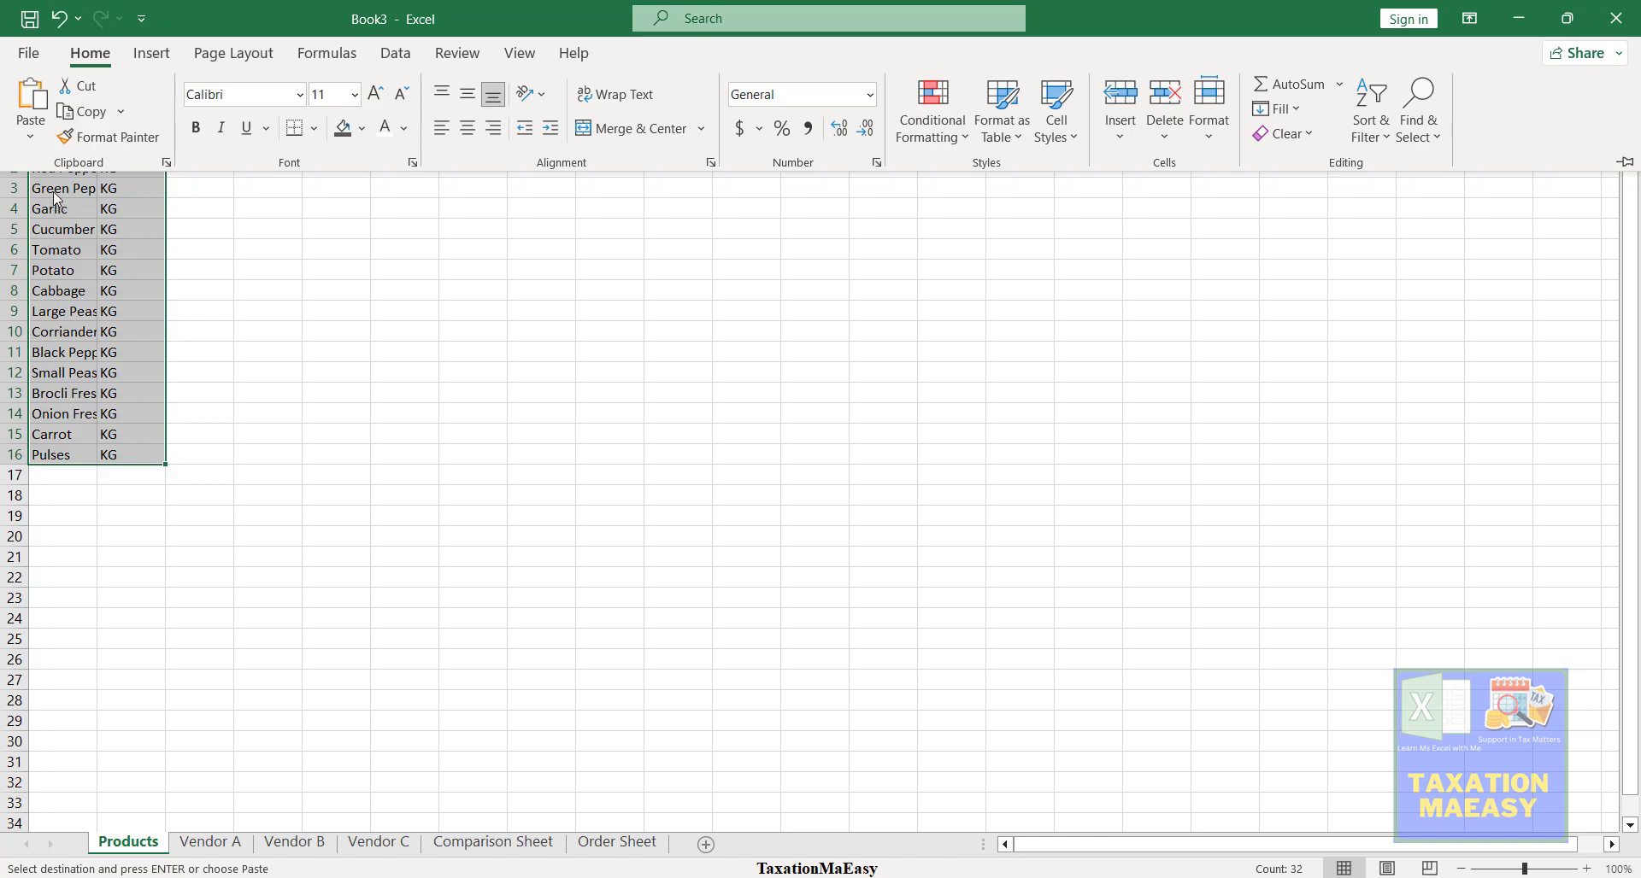
- Enlarge the Products worksheet view to 190% zoom
left_click(1587, 869)
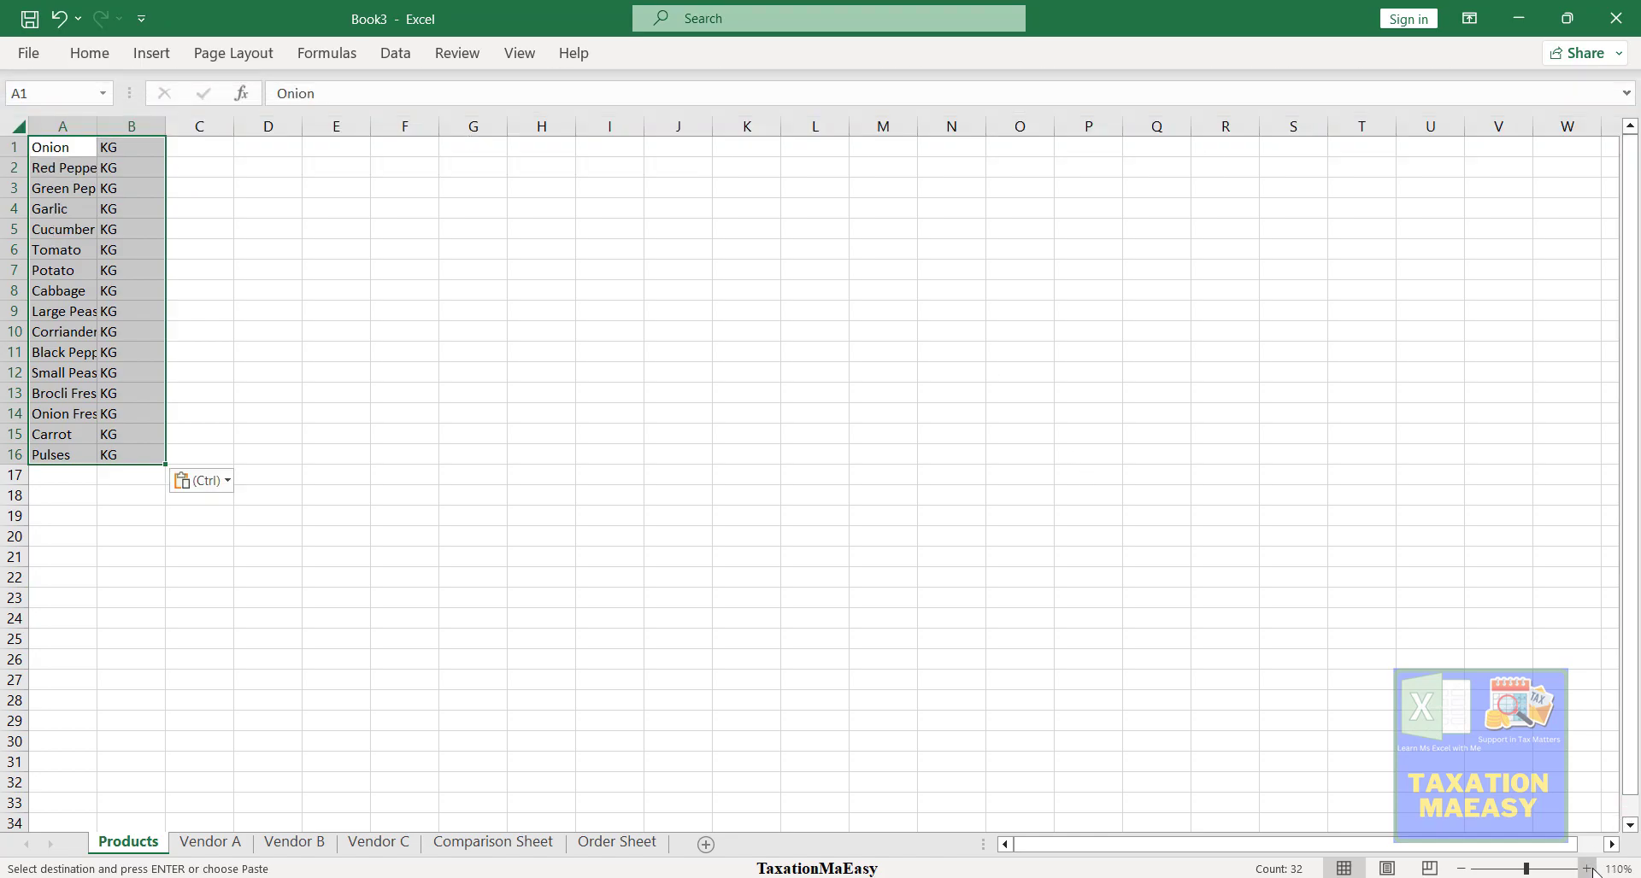
left_click(1587, 869)
left_click(1587, 869)
left_click(1587, 869)
left_click(1587, 869)
left_click(1587, 869)
left_click(1587, 869)
left_click(1587, 869)
left_click(1587, 869)
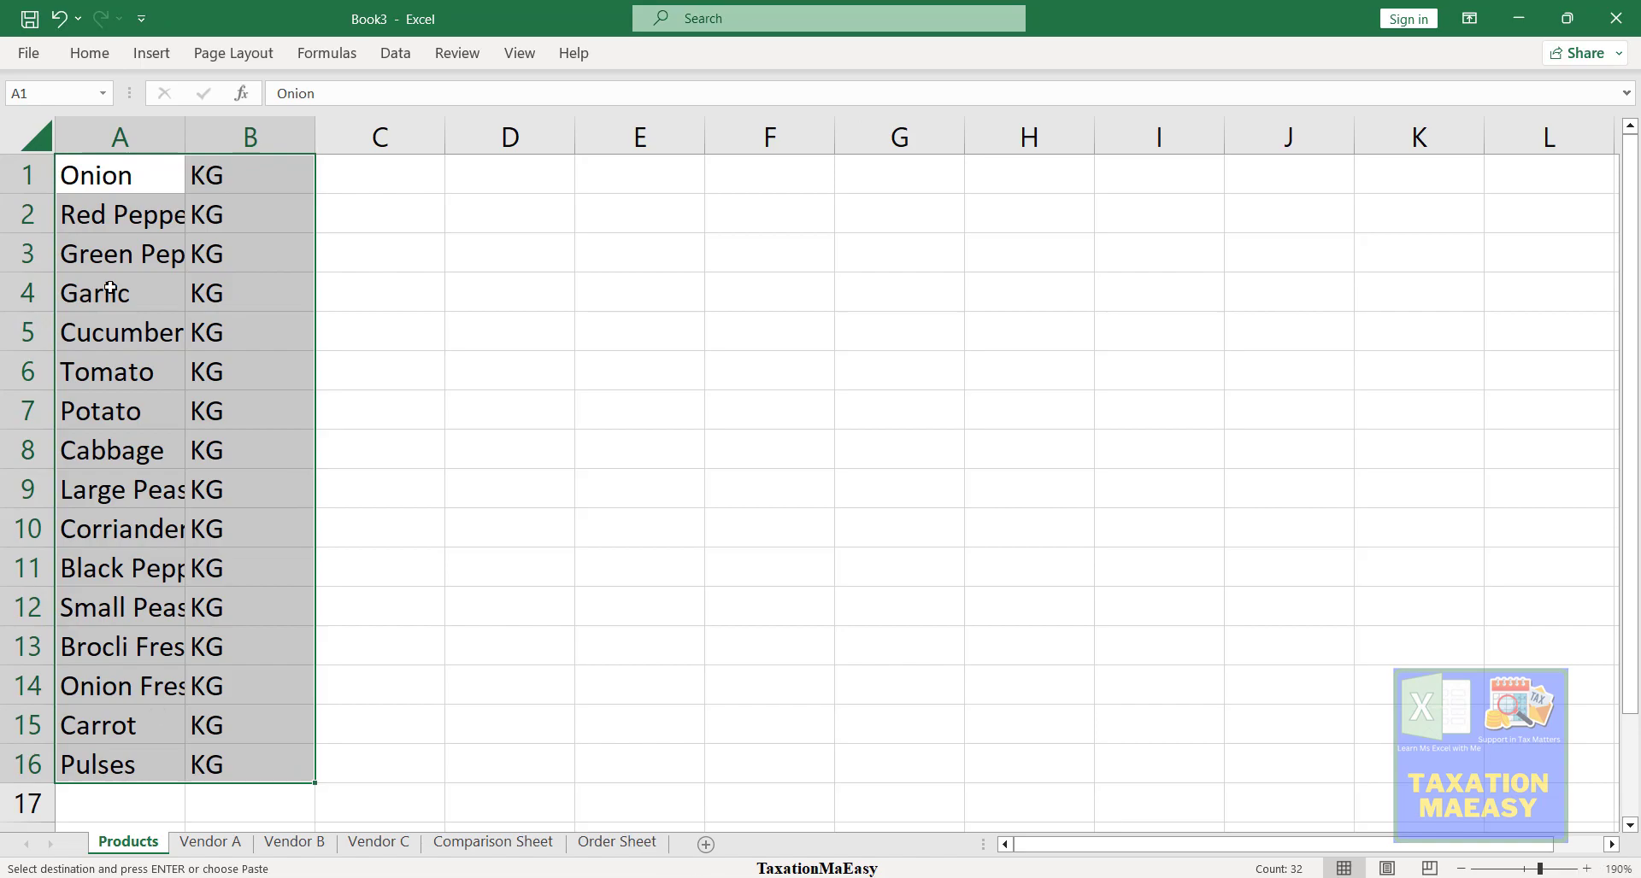
- Insert an entire blank row above the Onion entry at the start of the product list
left_click(86, 176)
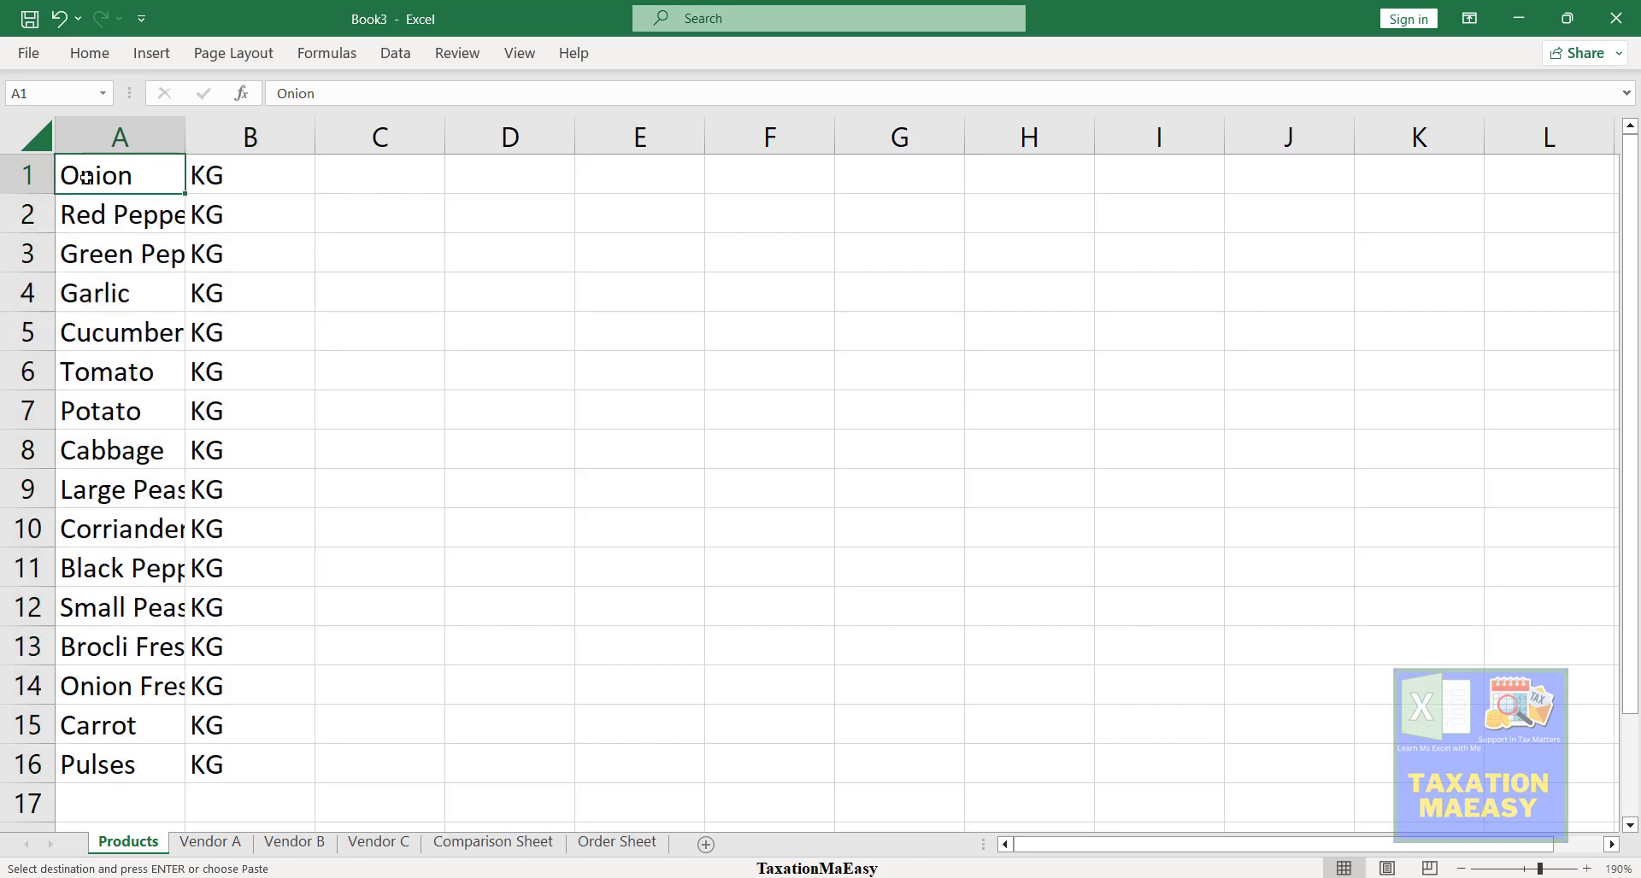
key("ctrl+shift+plus")
key("Down")
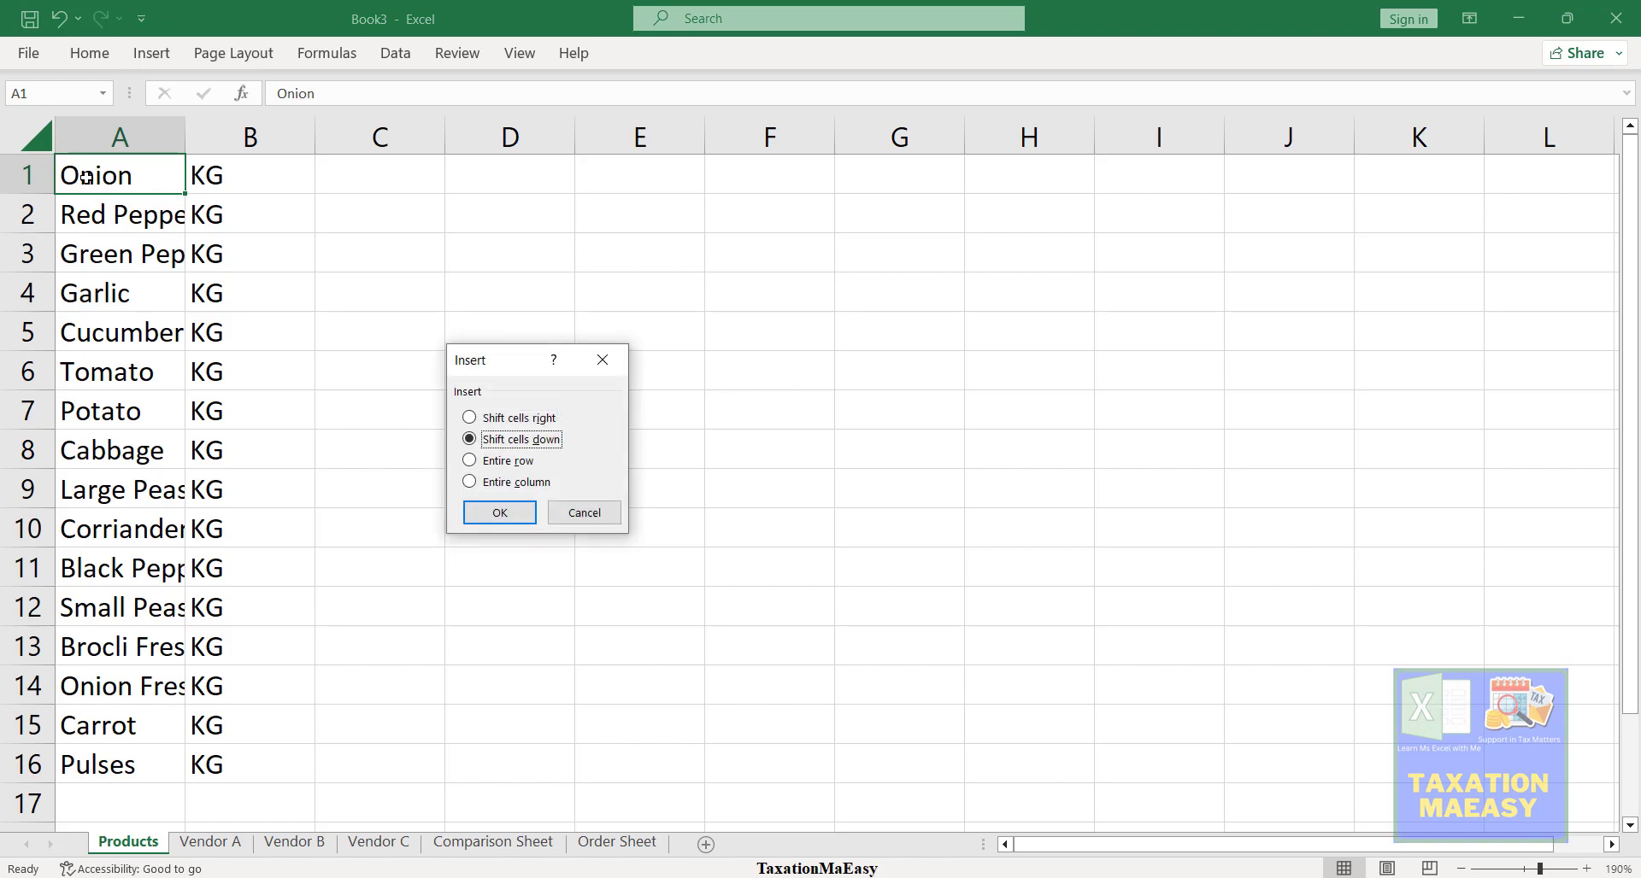
key("Down")
key("Return")
- Insert an entire blank column in front of the product names
key("Down")
key("Down")
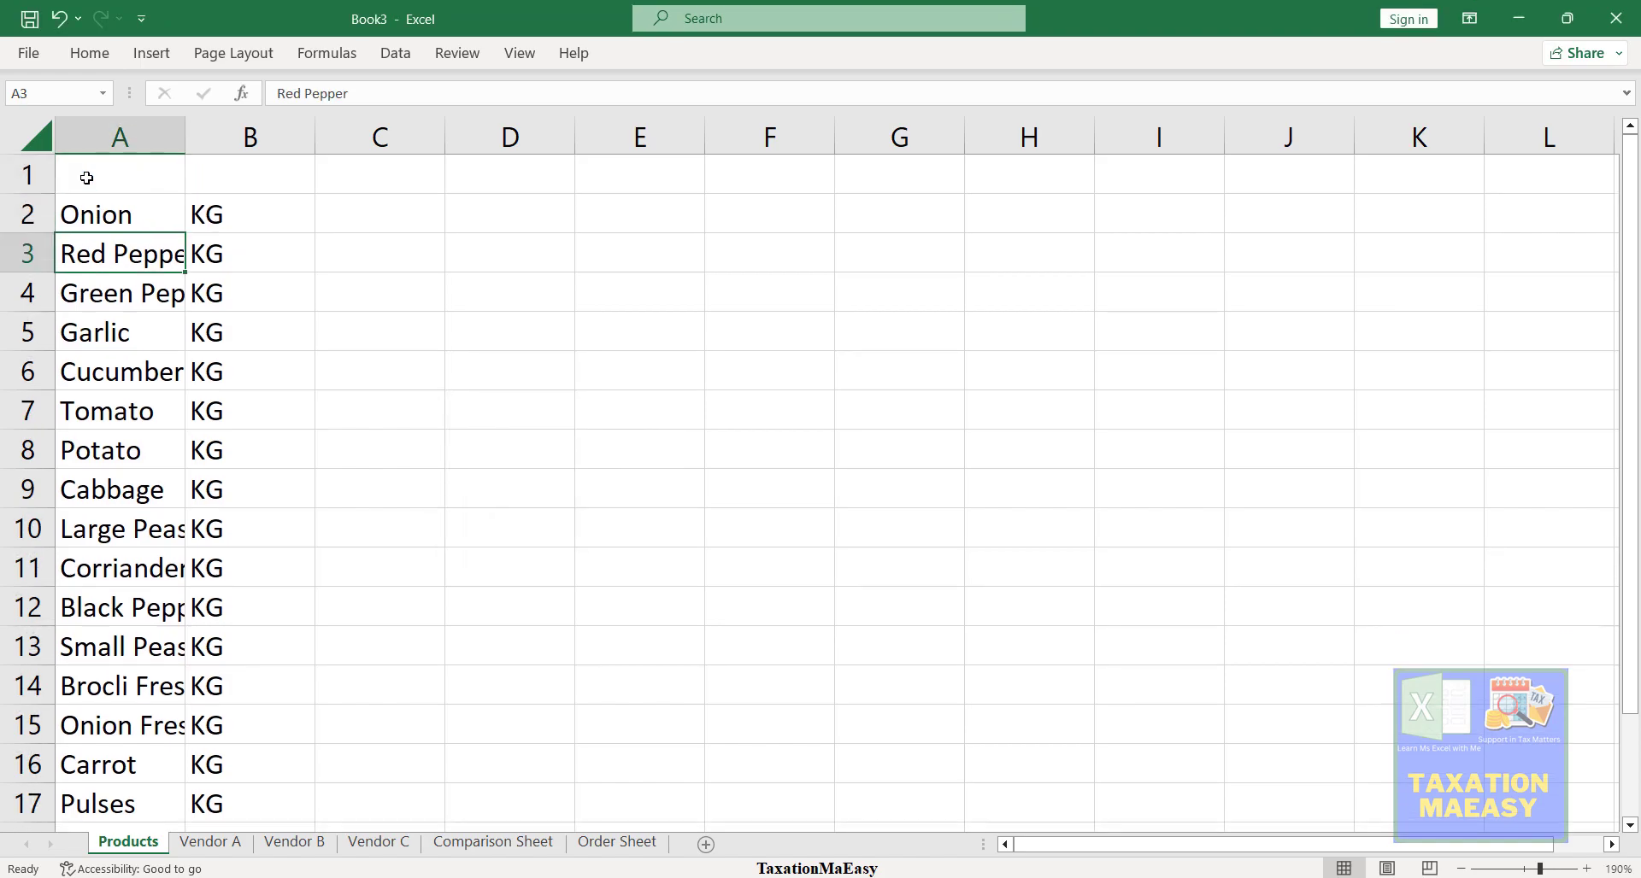
key("ctrl+shift+plus")
key("Down")
key("Down")
key("Down")
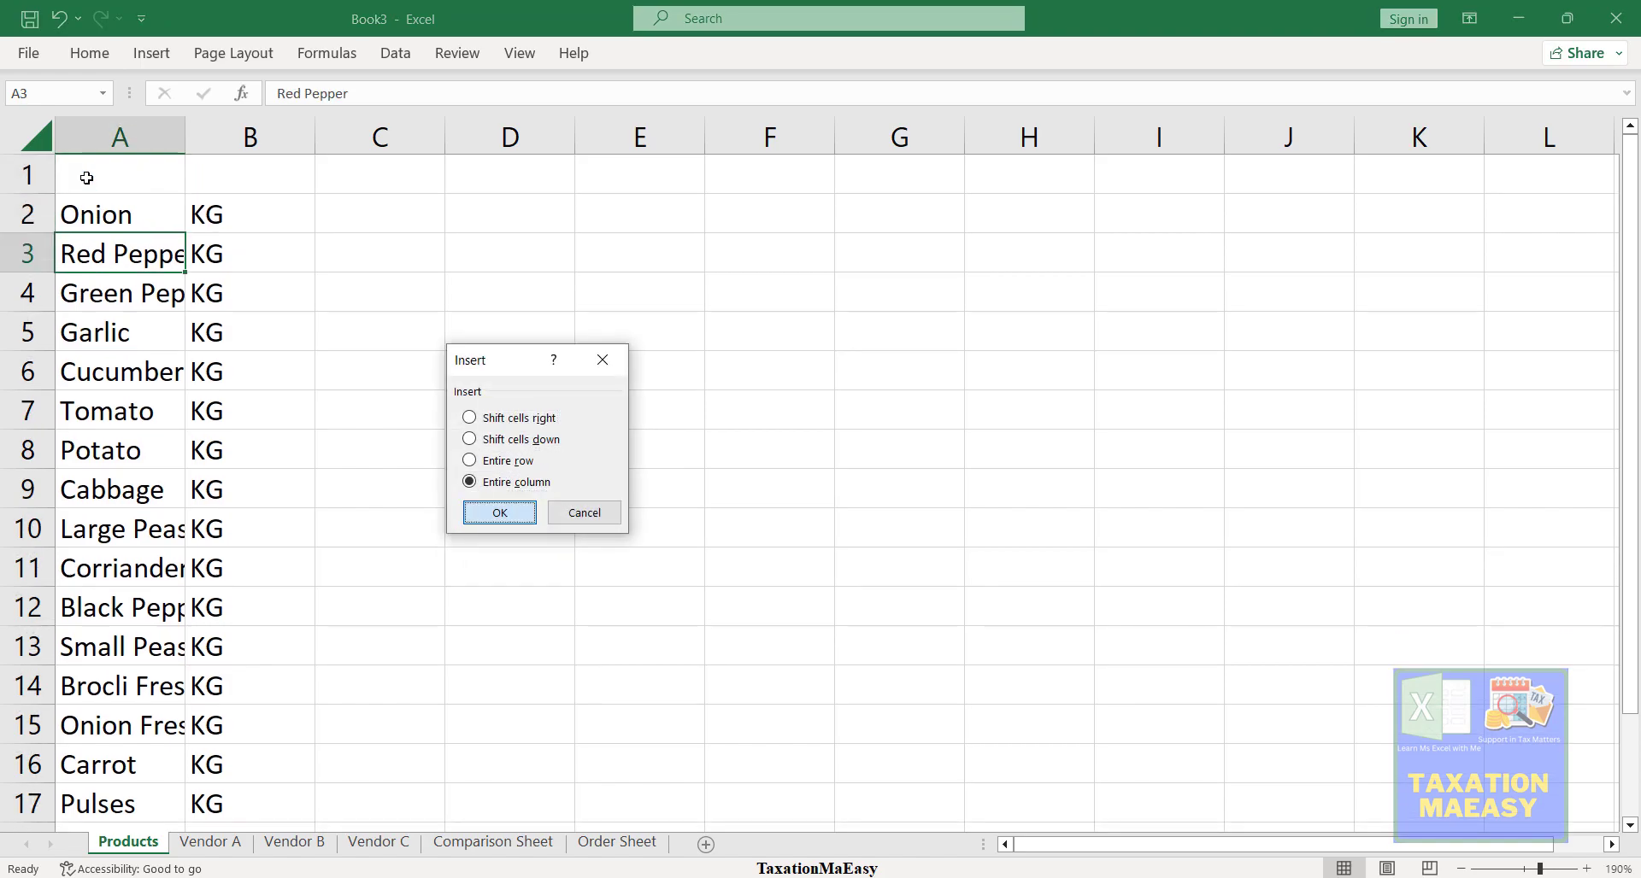
key("Return")
- Enter the column headers S.no in cell A1 and Product Name in cell B1
left_click(87, 178)
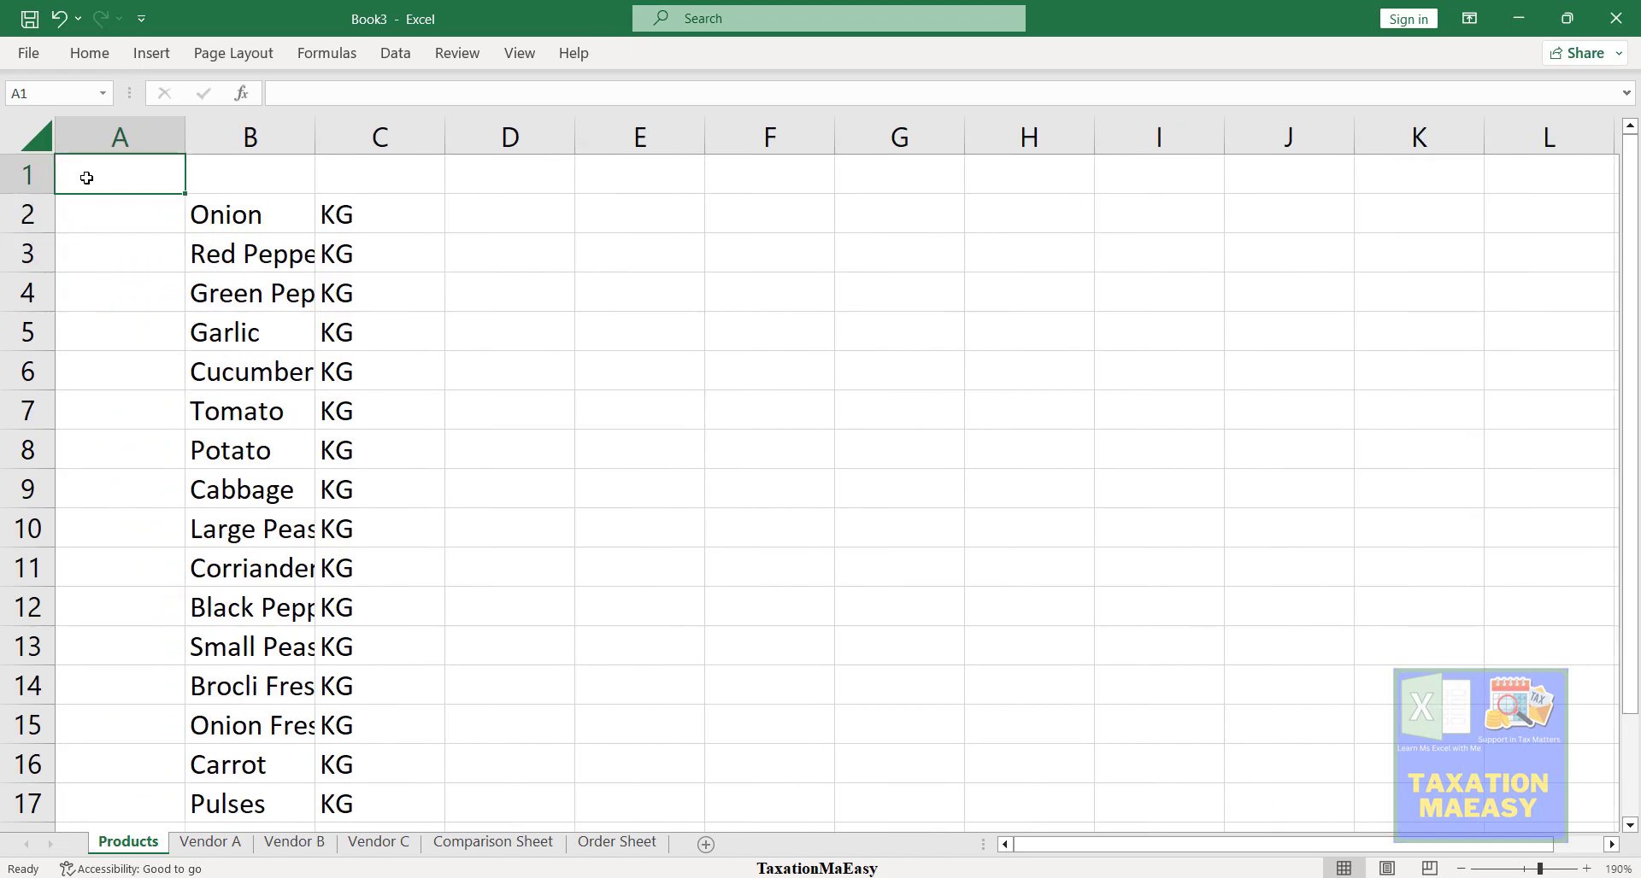
type("S")
key("BackSpace")
type("S")
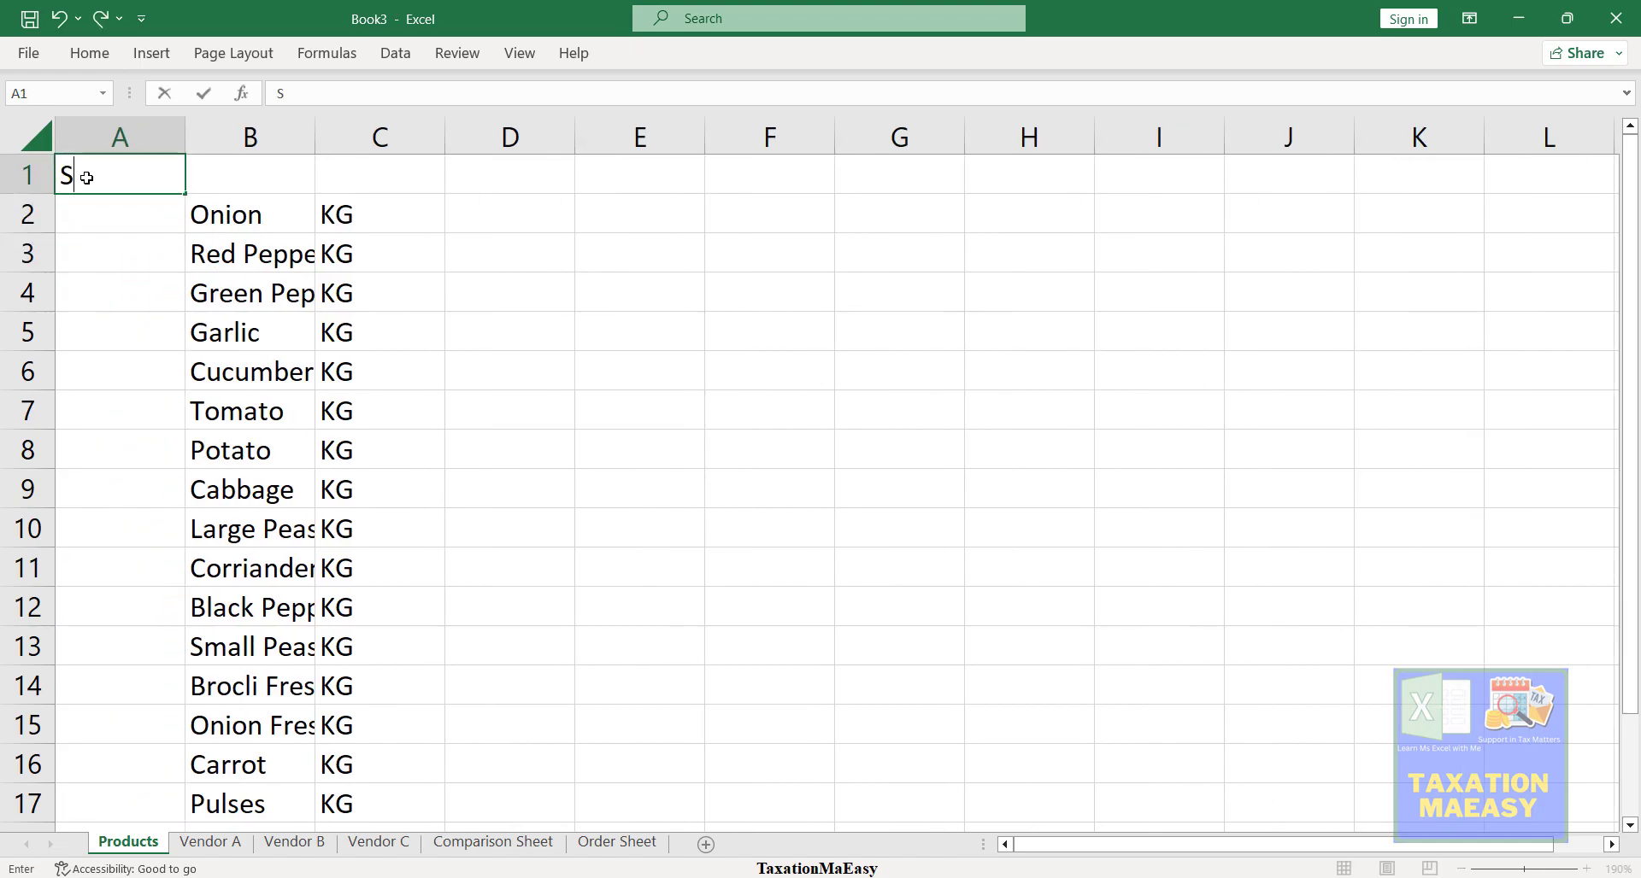
type(".no")
key("Tab")
type("Pro")
key("BackSpace")
key("BackSpace")
key("BackSpace")
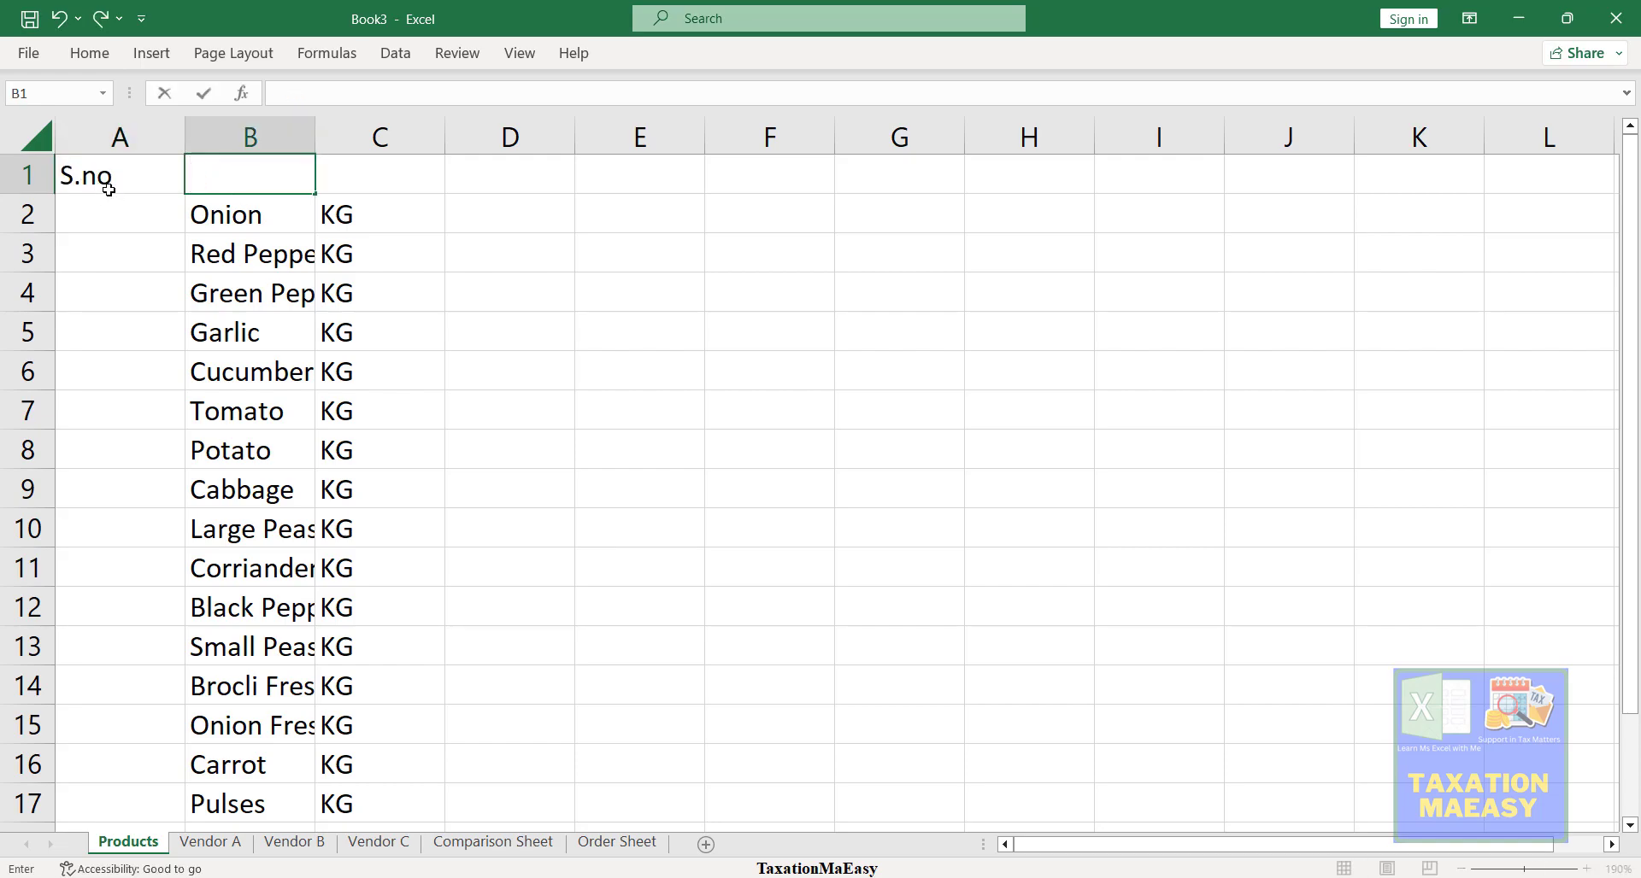
type("Product")
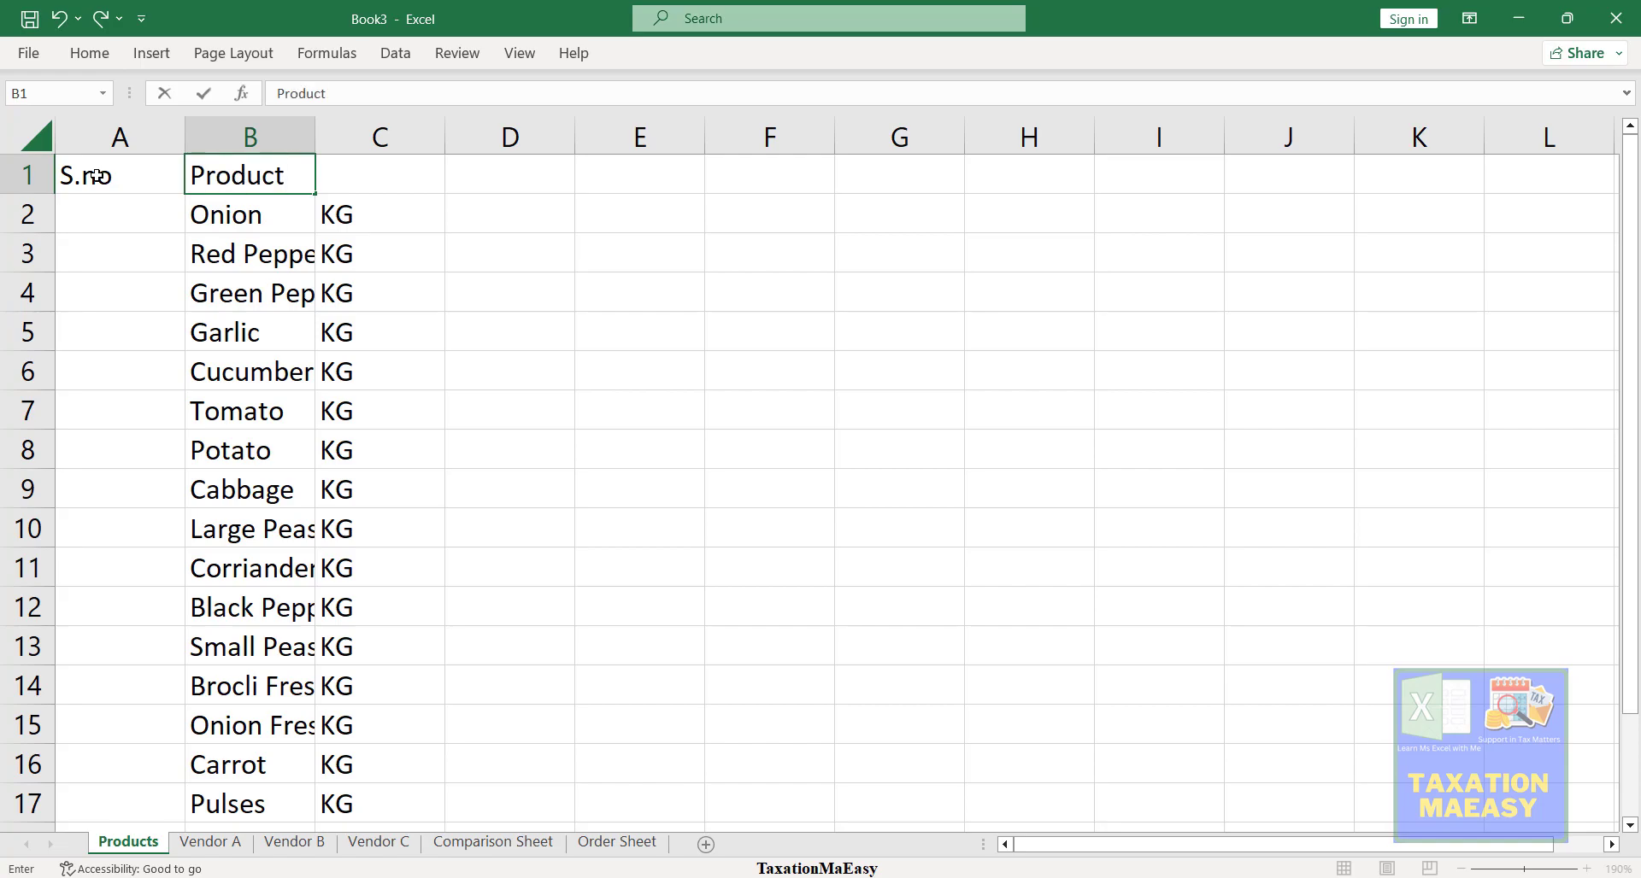
type(" Name\\")
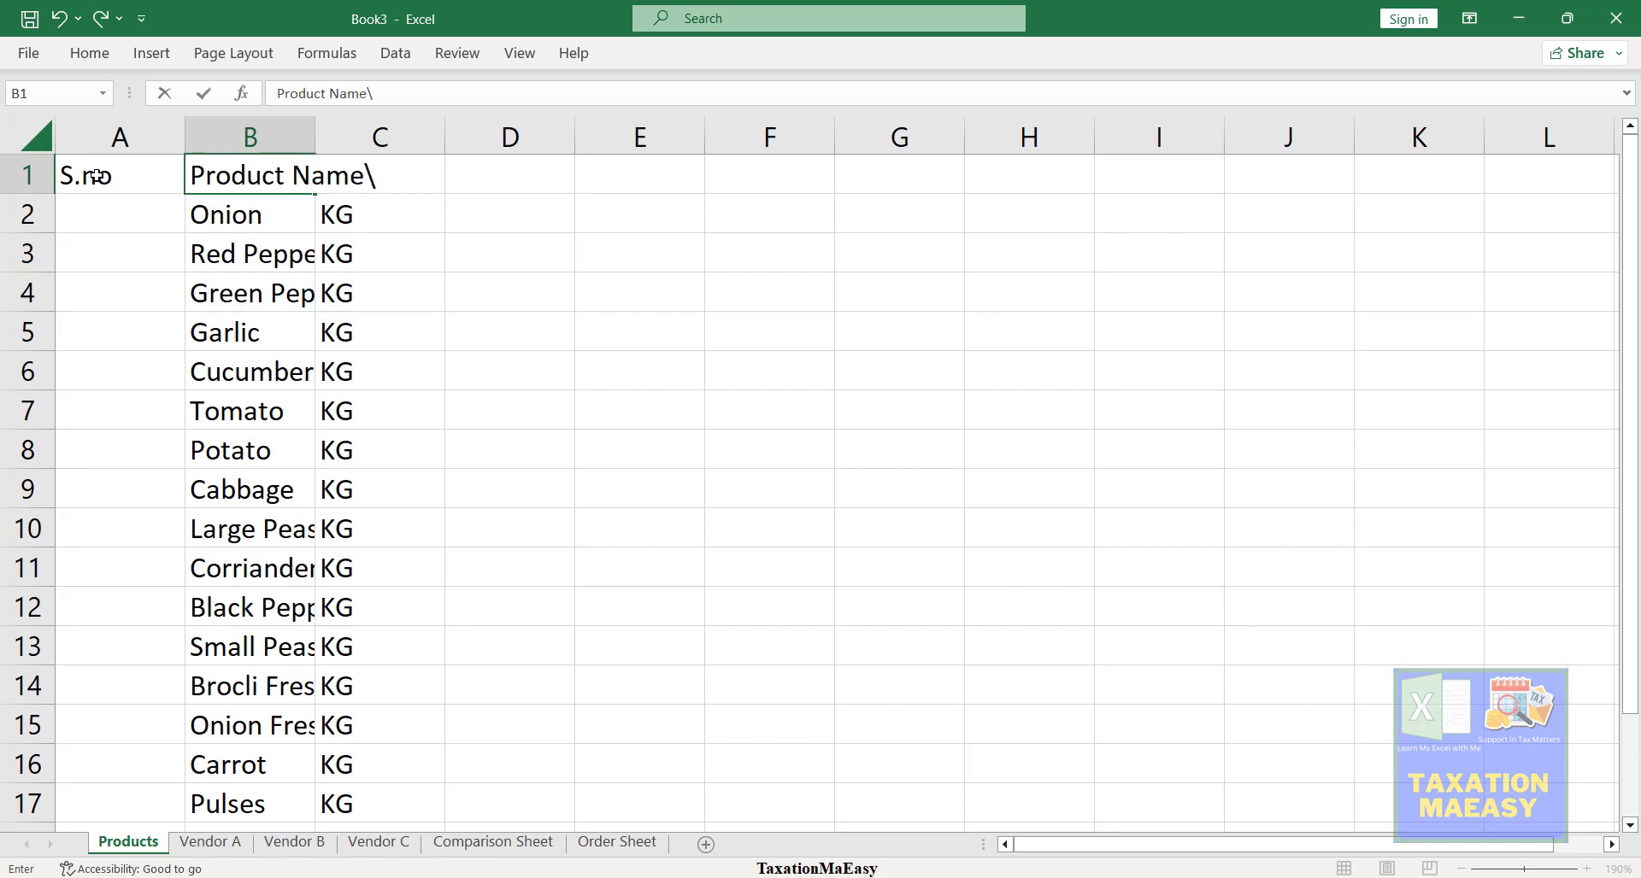
key("BackSpace")
key("Return")
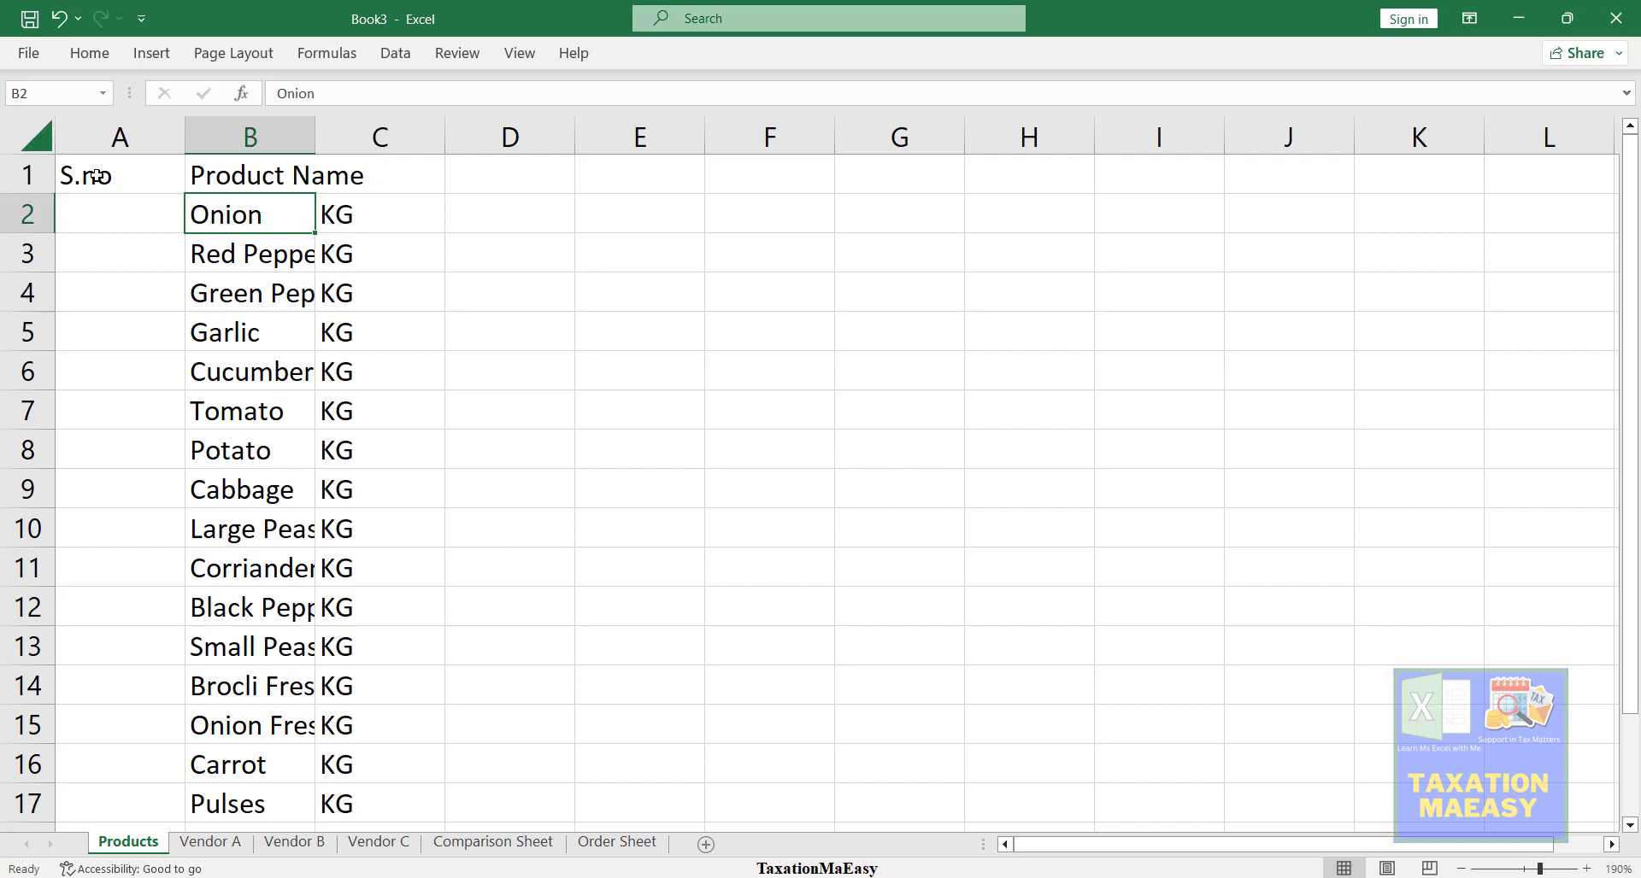
- Enter the header Unit in cell C1 and fit the widths of columns A and B to their contents
key("Up")
key("Right")
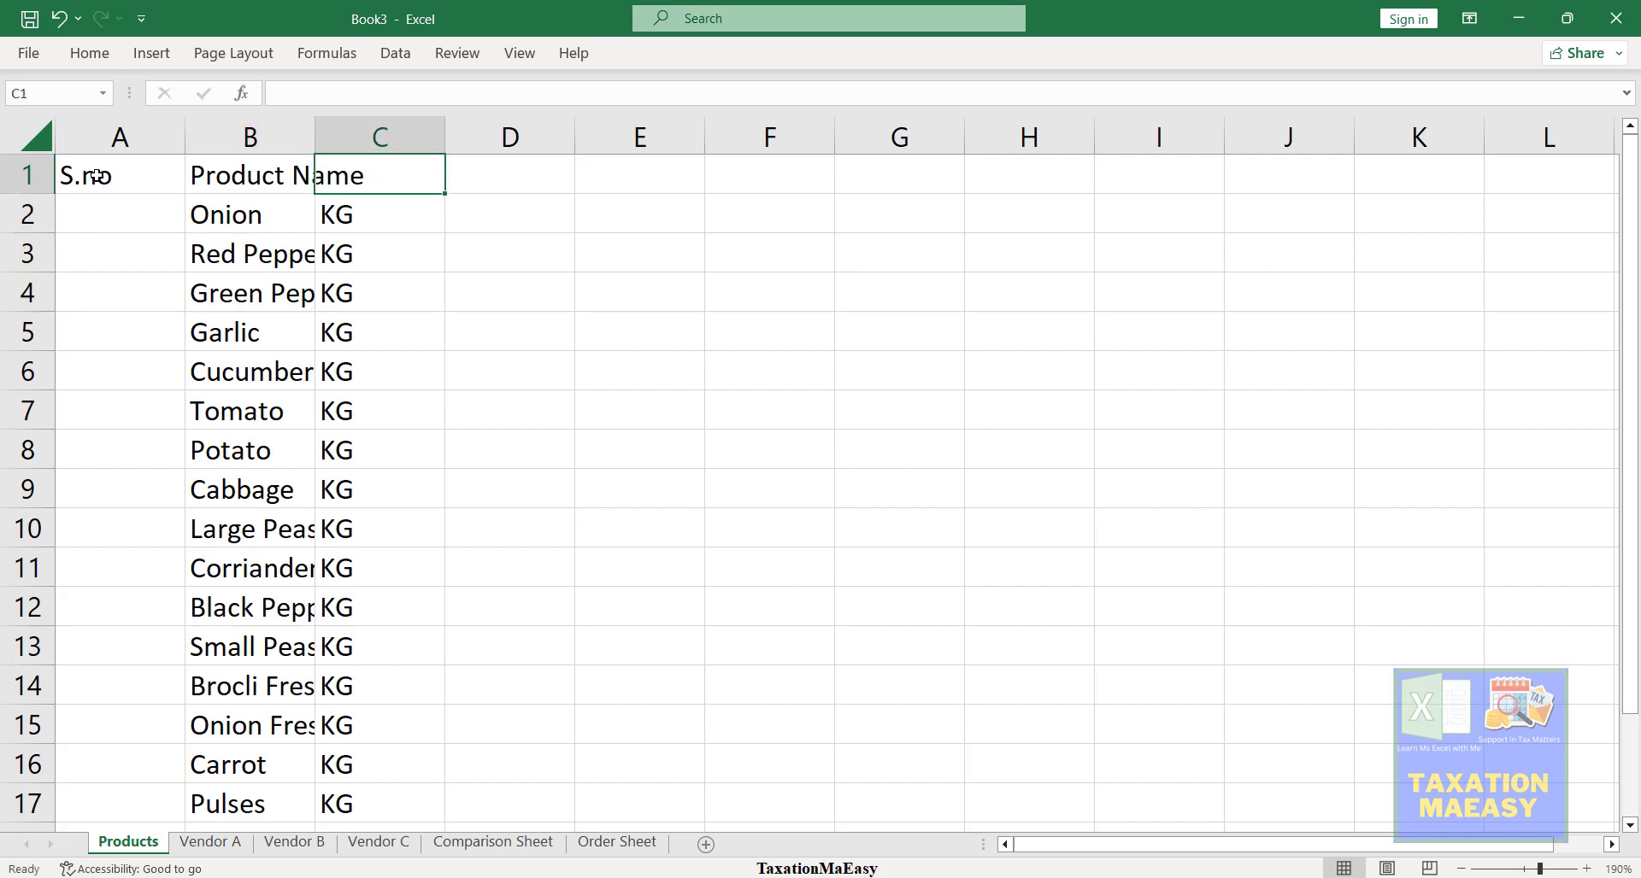
type("Units")
key("BackSpace")
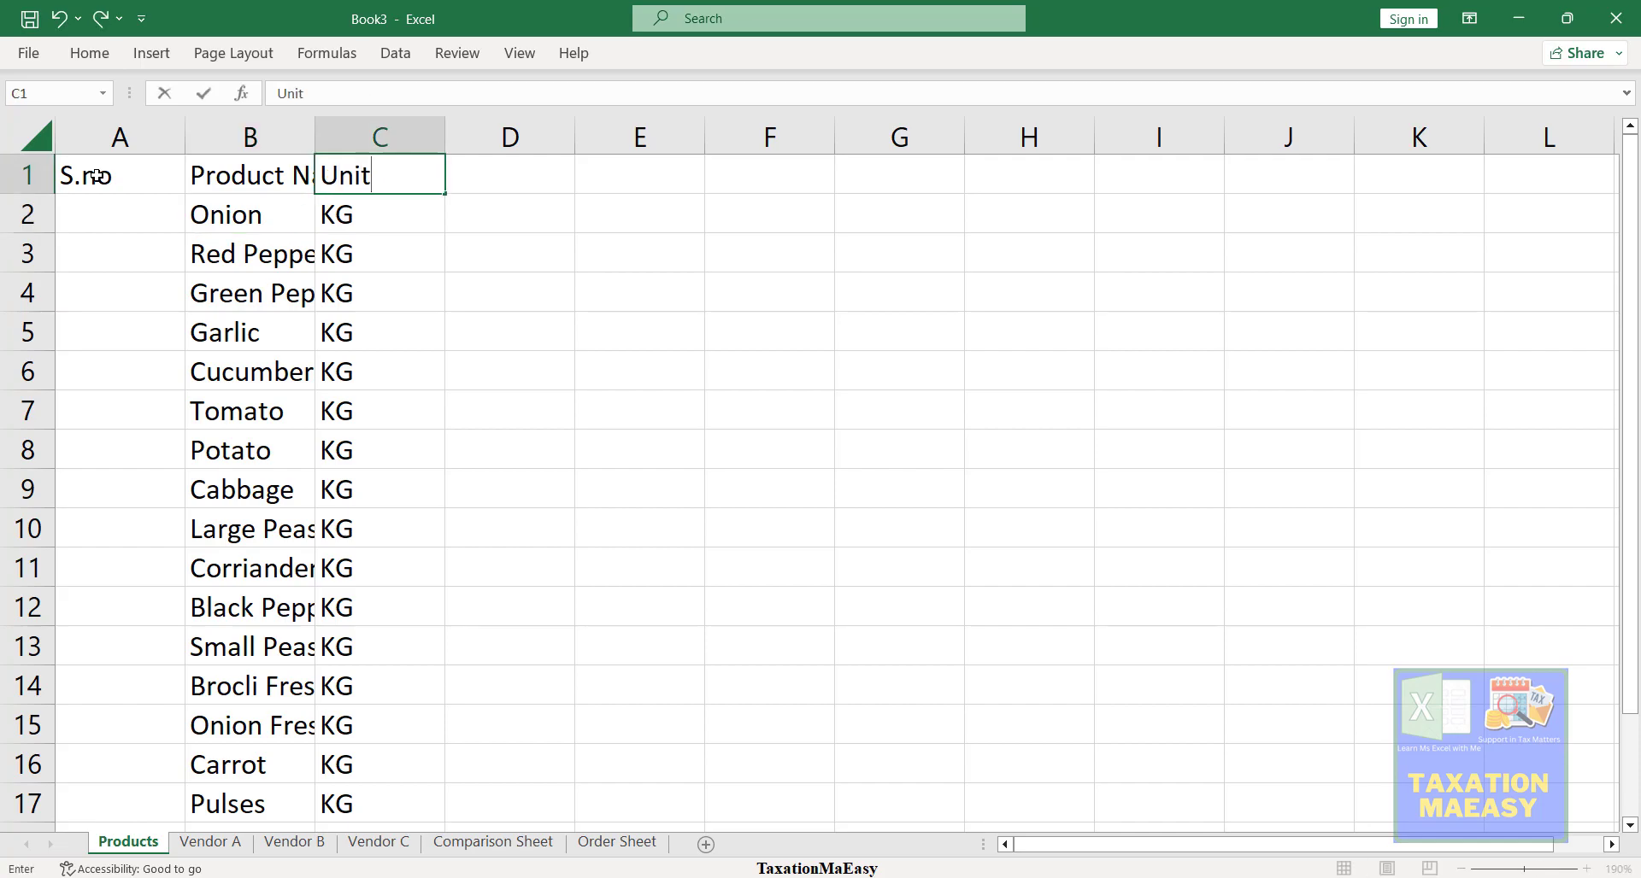
key("Return")
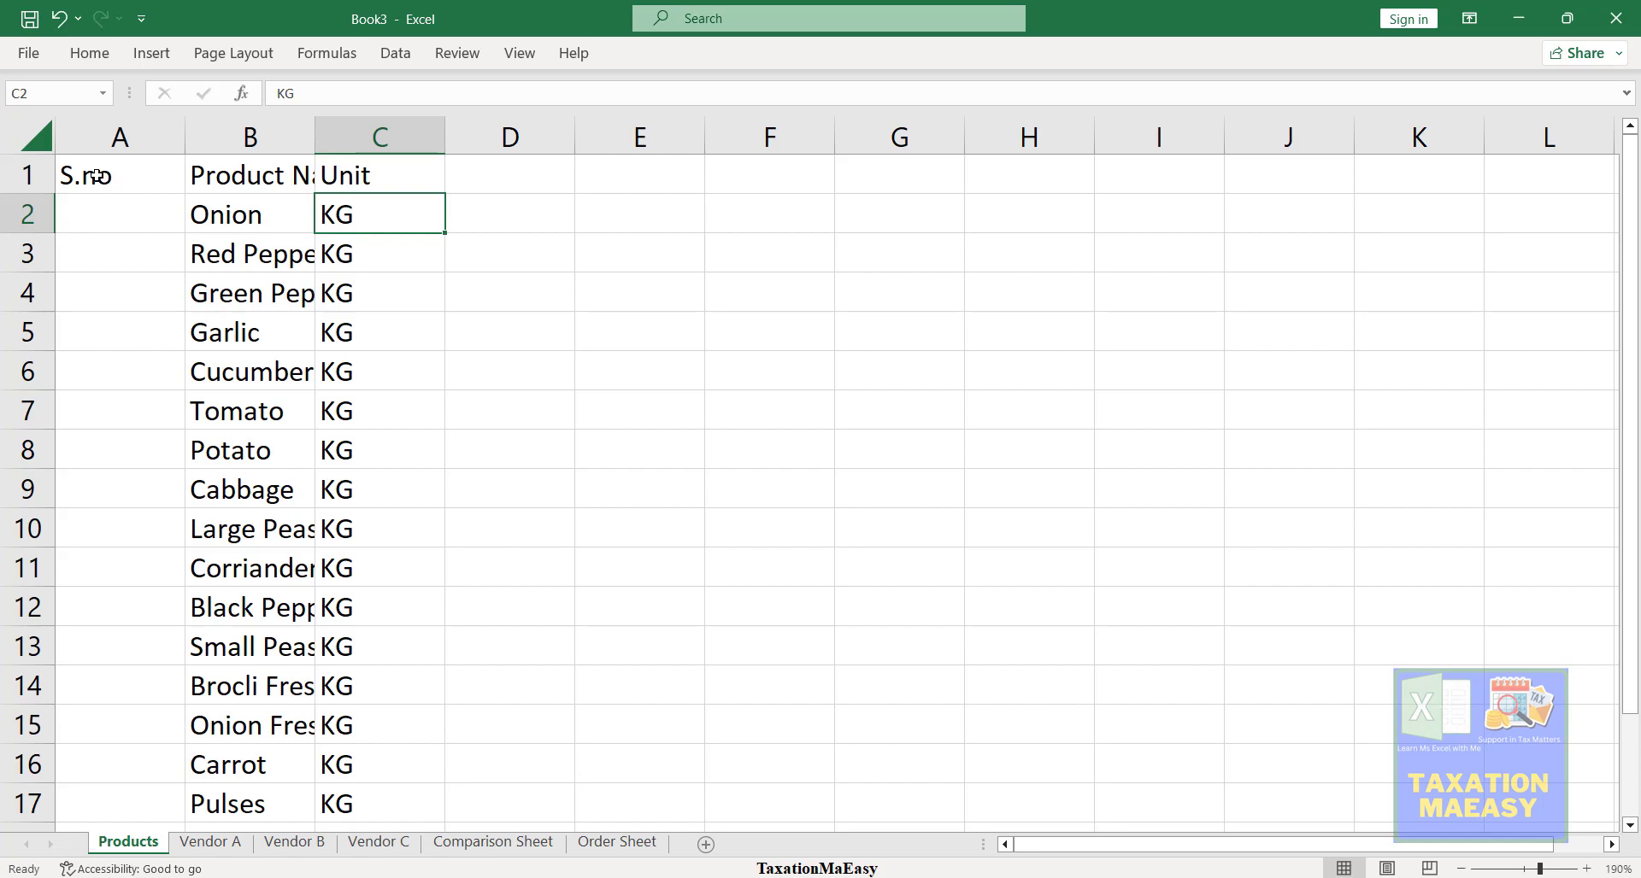
double_click(185, 130)
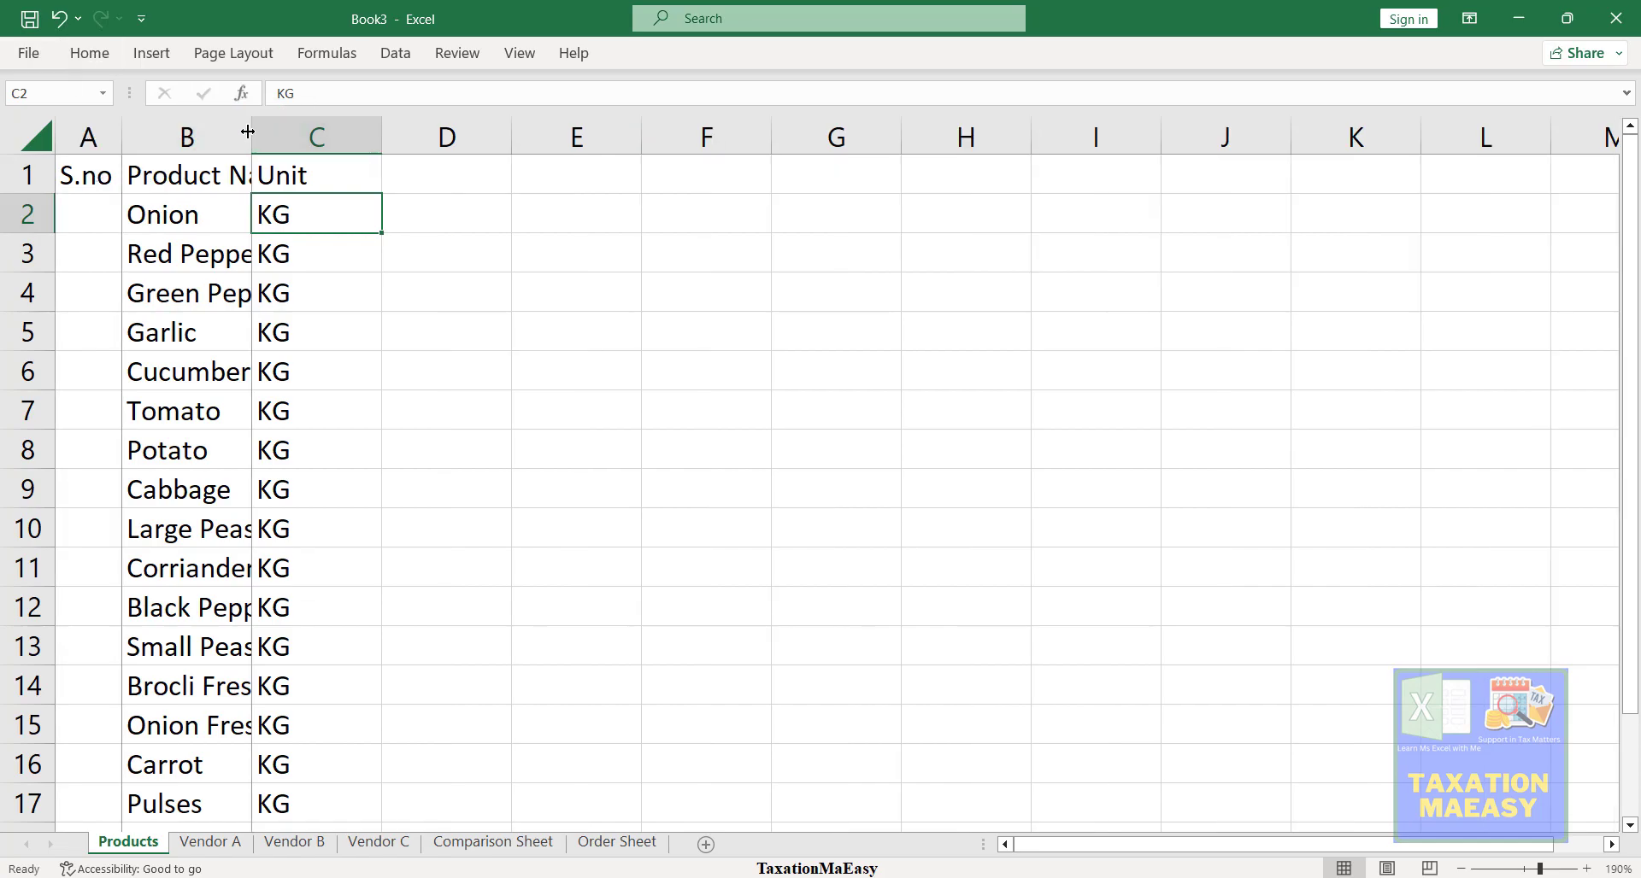
double_click(251, 137)
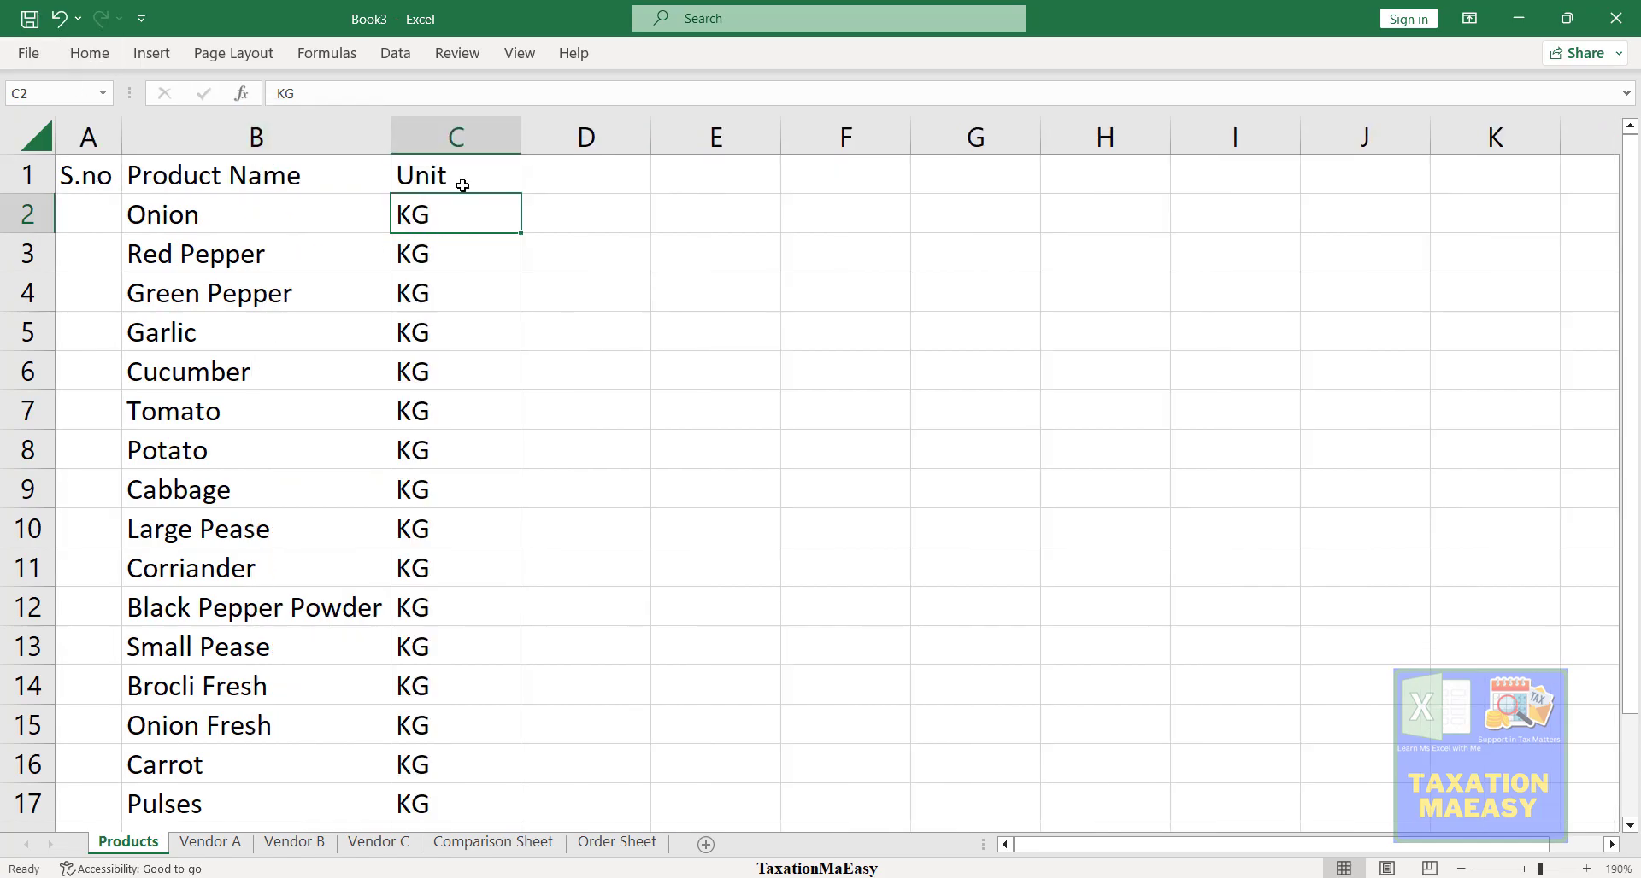
- Clear the product names and units from Potato through Pulses in B8:C17, keeping Onion through Tomato
left_click(111, 215)
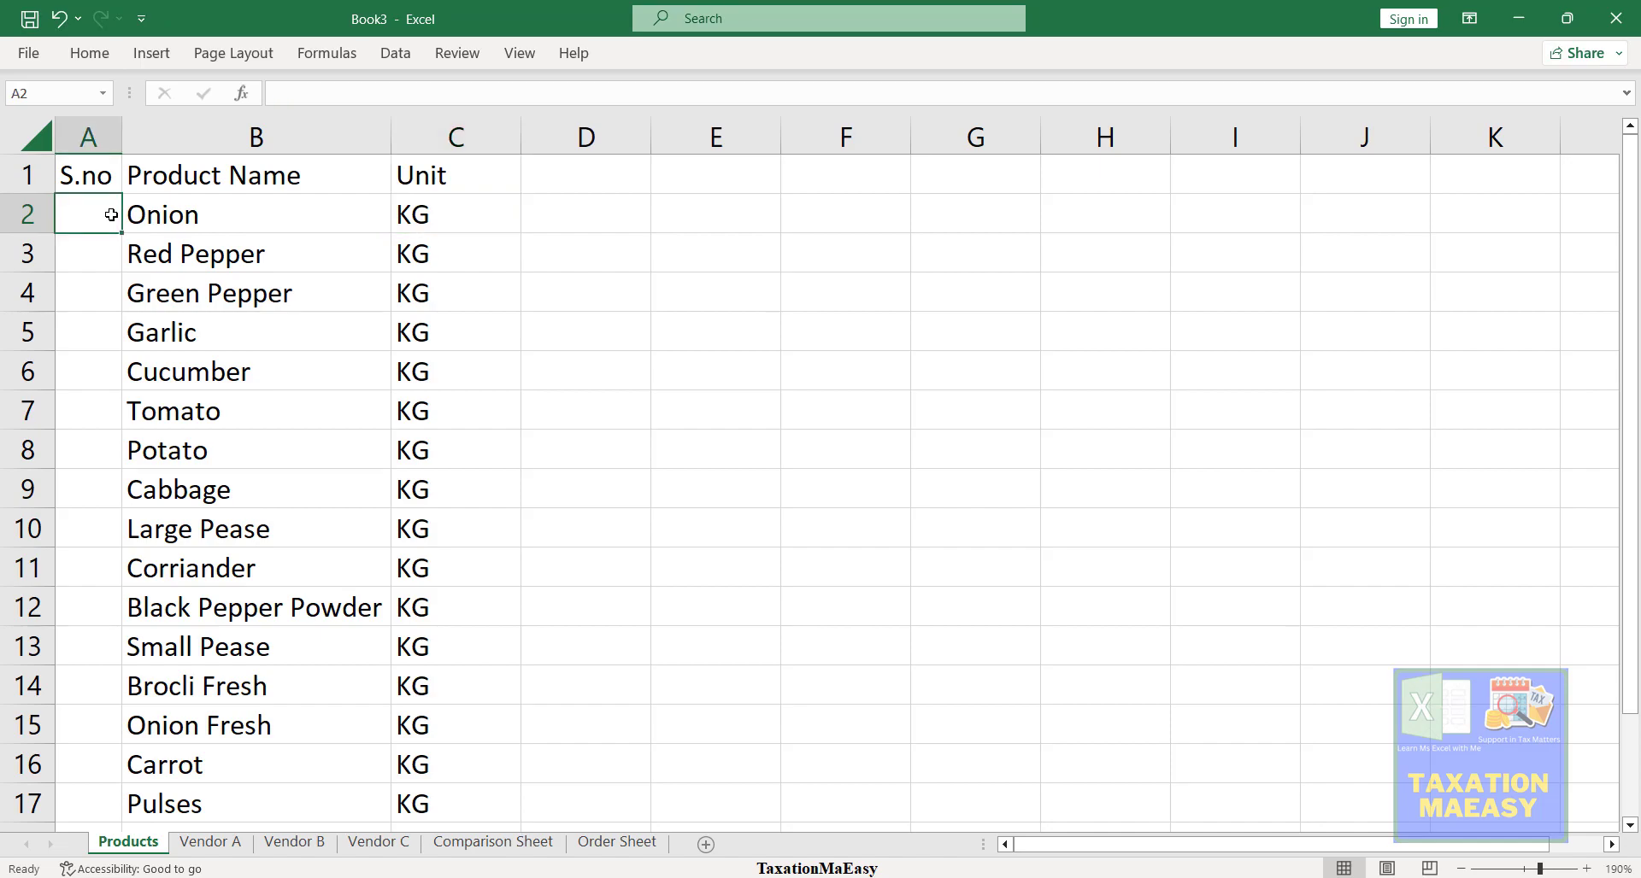
key("Right")
key("Down")
key("Down")
key("Down")
key("ctrl+Down")
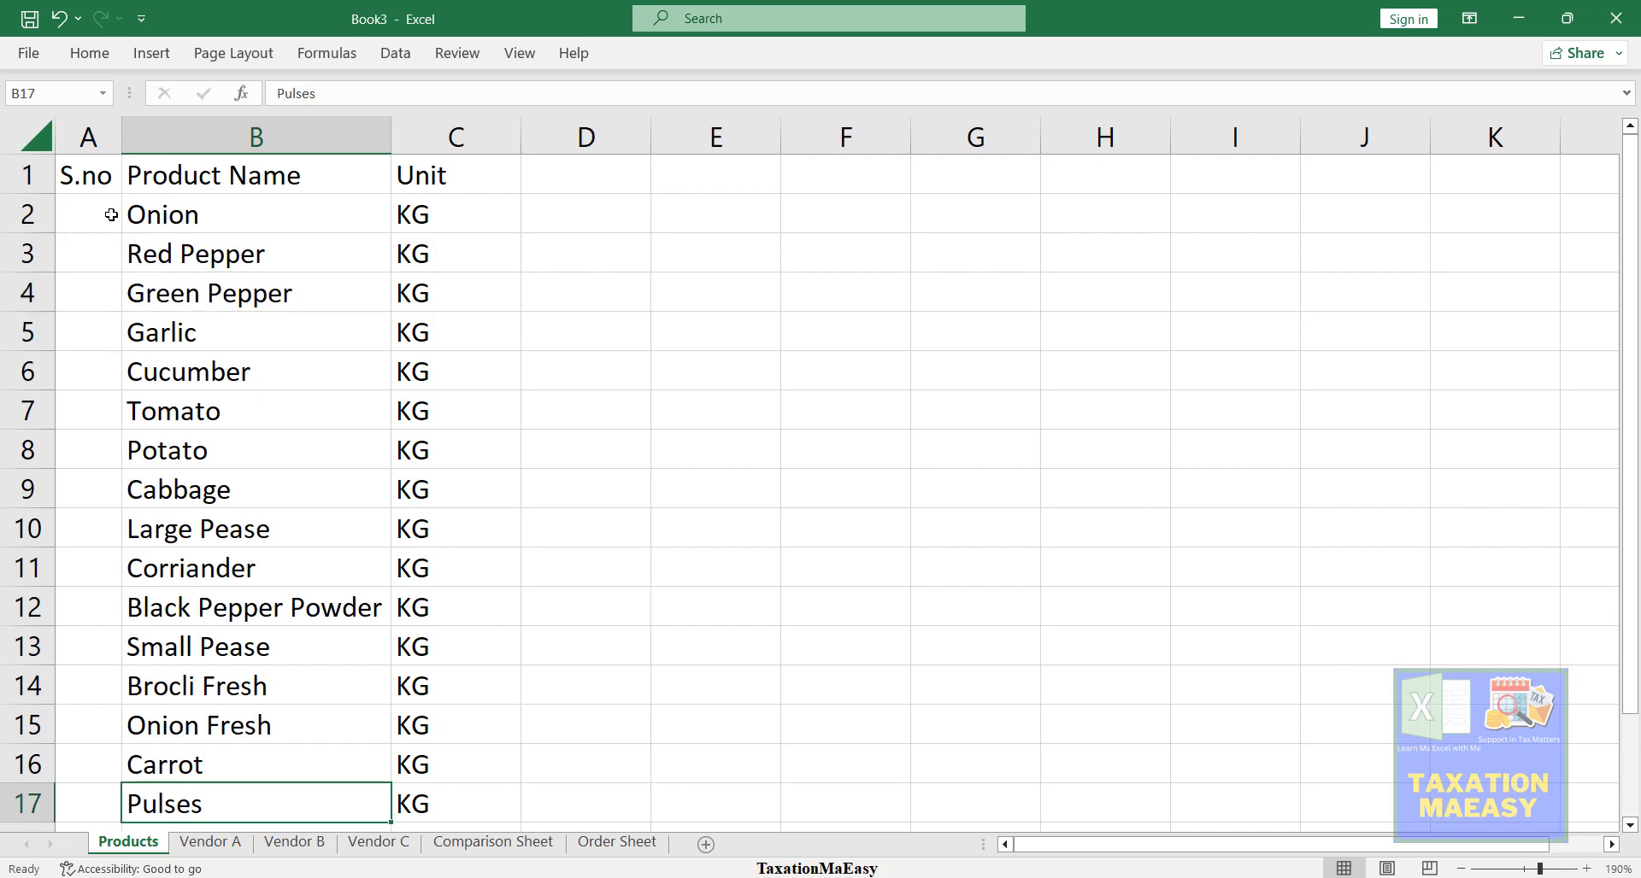
key("Up")
key("Up")
key("Down")
key("Down")
key("shift+Right")
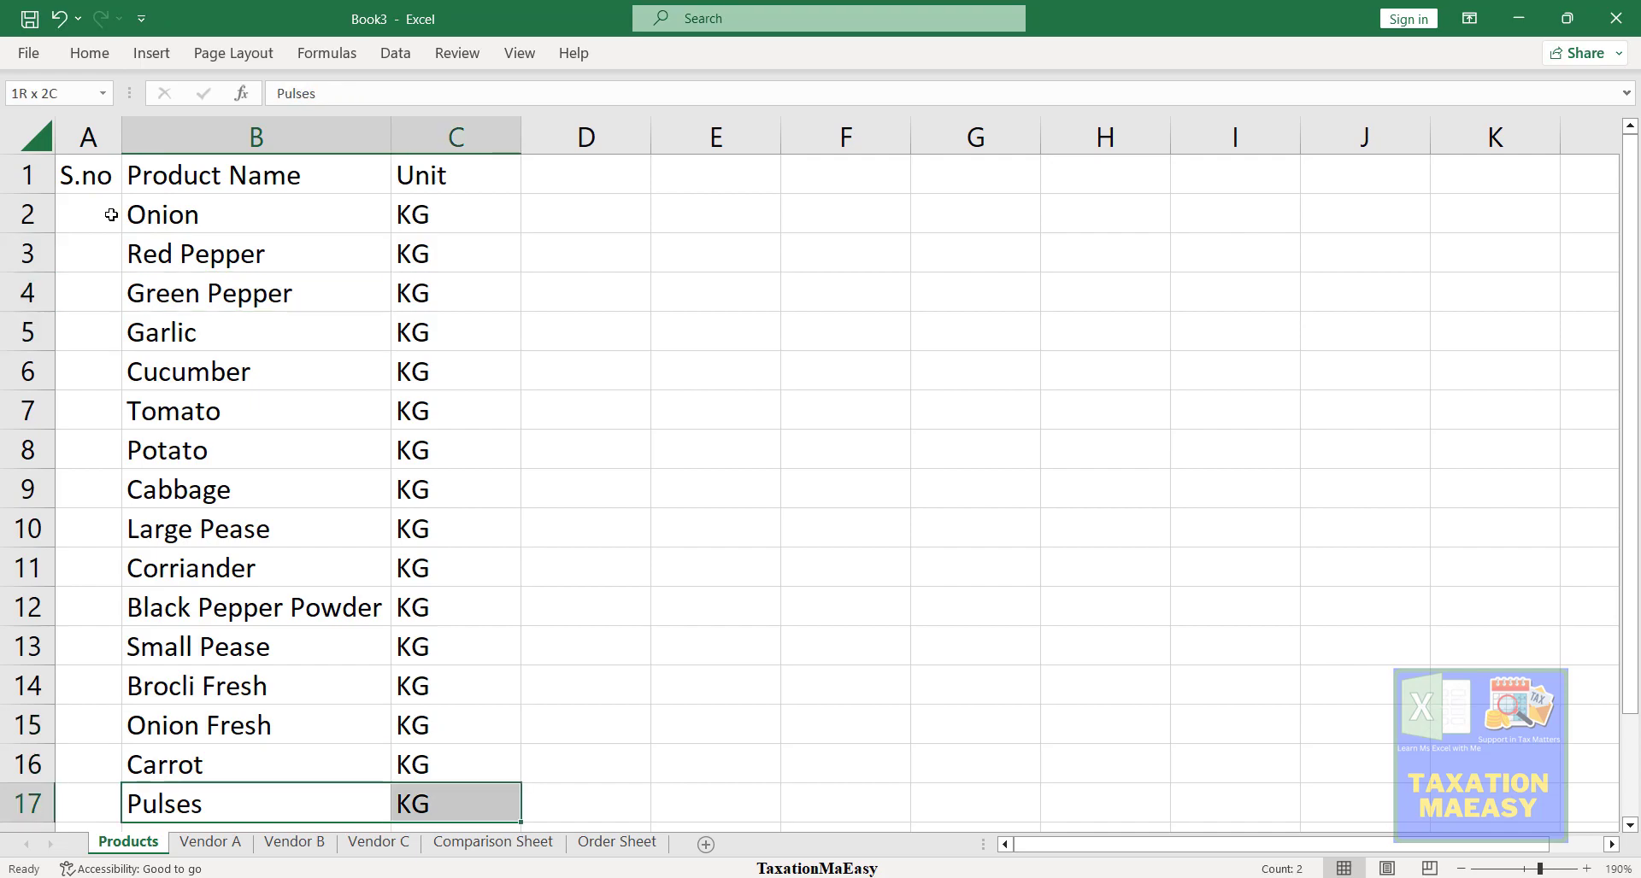
key("shift+Left")
key("shift+Right")
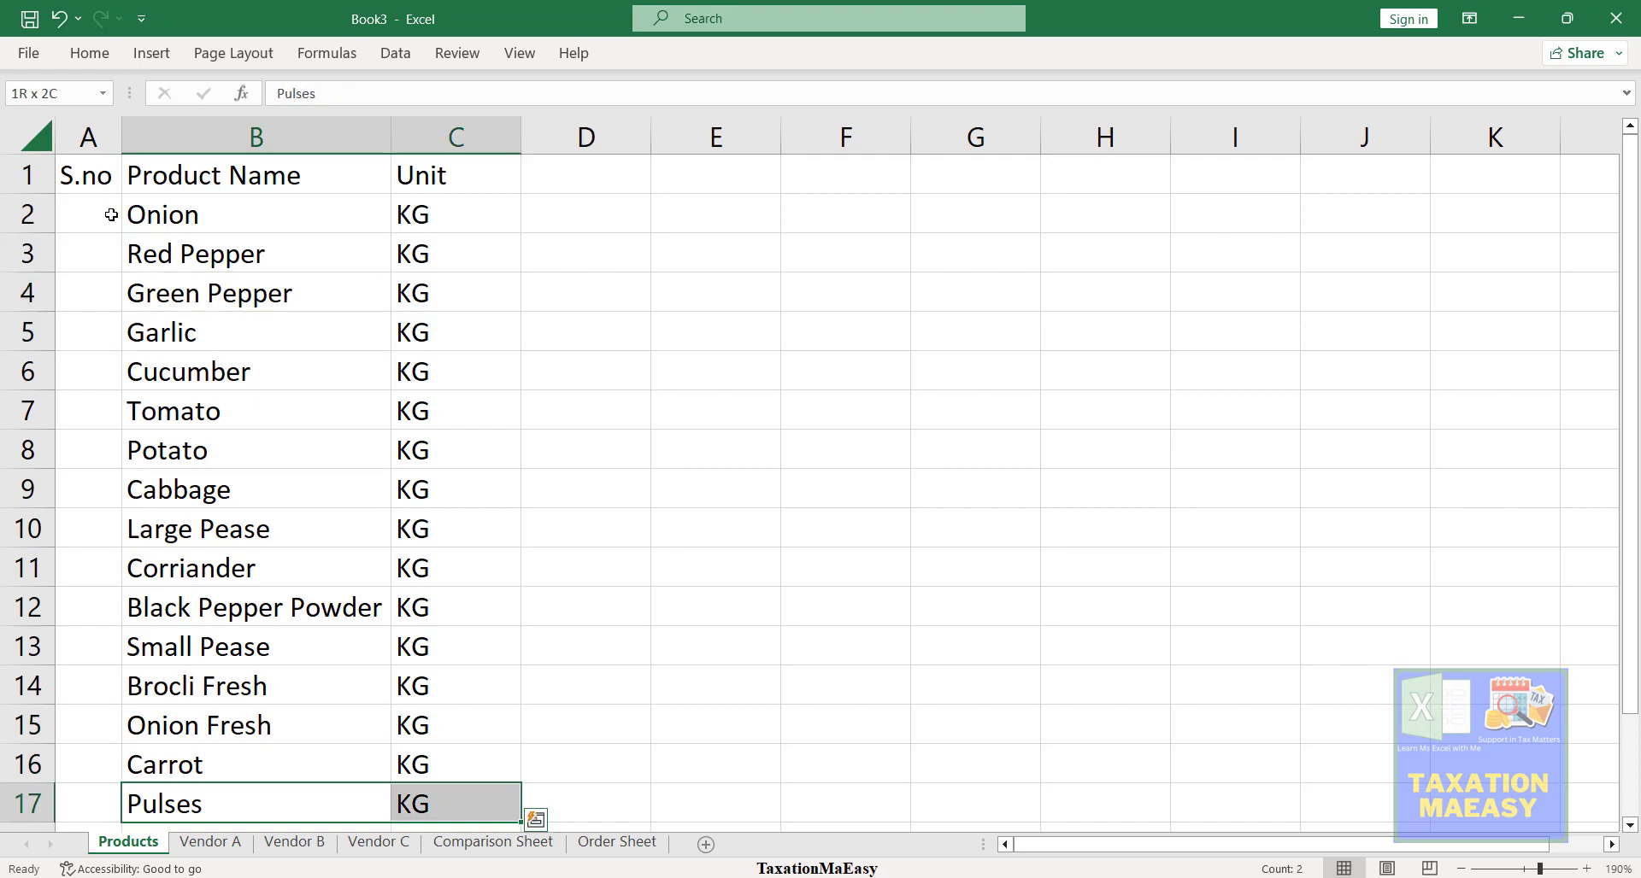
key("shift+Up")
key("shift+Up")
key("shift+Up")
key("shift+Up")
key("shift+Up")
key("shift+Up")
key("shift+Up")
key("shift+Up")
key("shift+Up")
key("Delete")
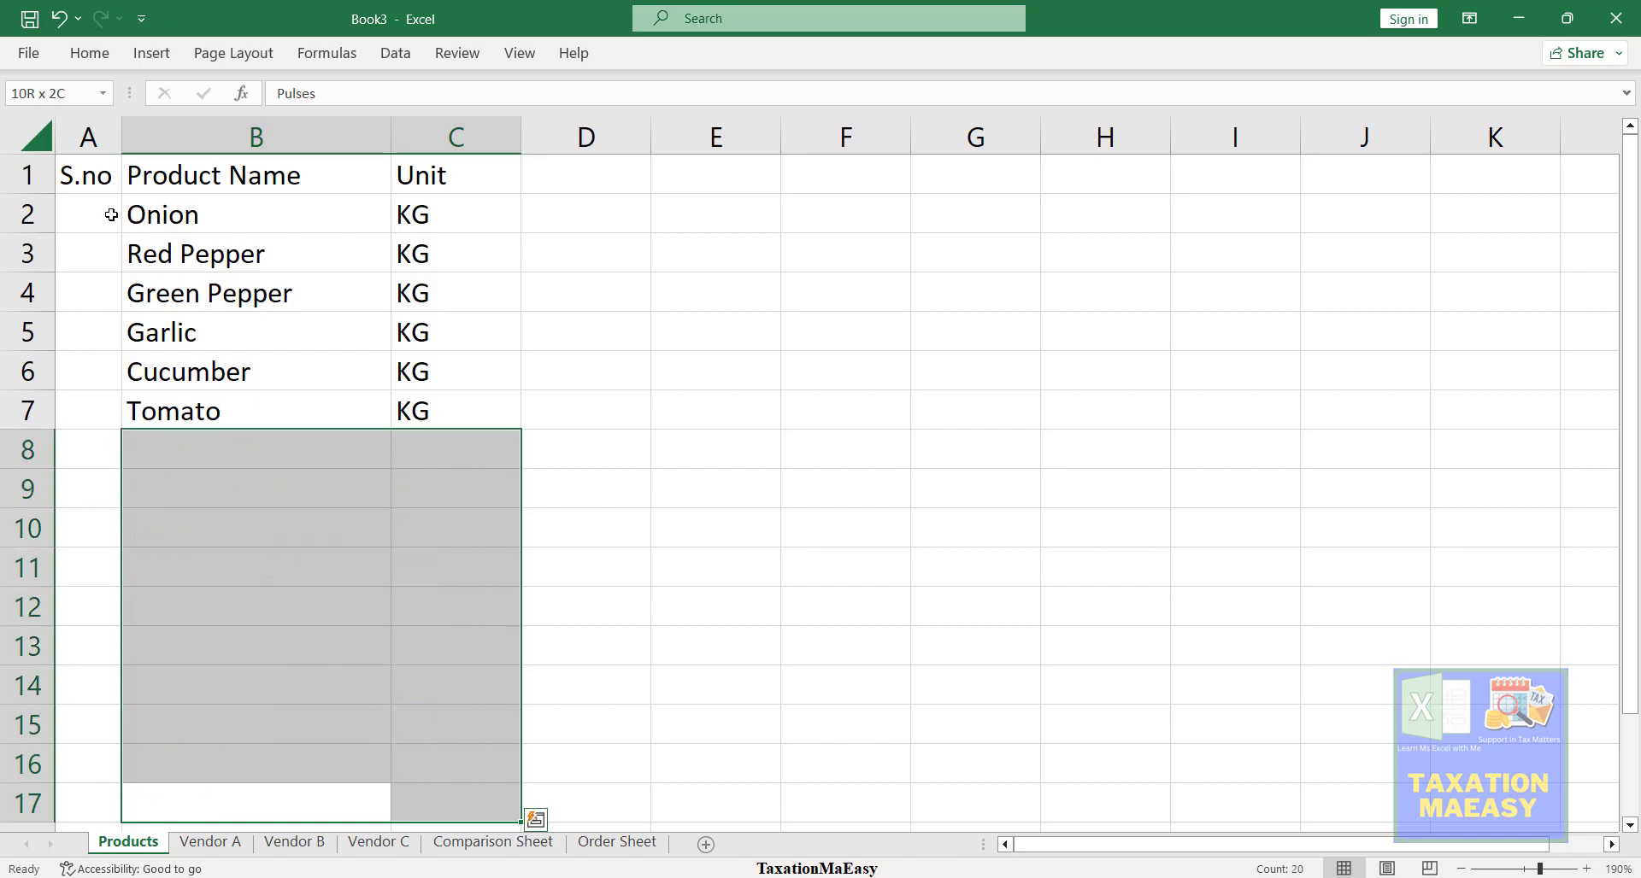
- Convert the range A1:C7 into a table that uses its first row as headers
key("Up")
key("Up")
key("Up")
key("Up")
key("Up")
key("Up")
key("Up")
key("Up")
key("Up")
key("Up")
key("Up")
key("Up")
key("Up")
key("Up")
key("Up")
key("Up")
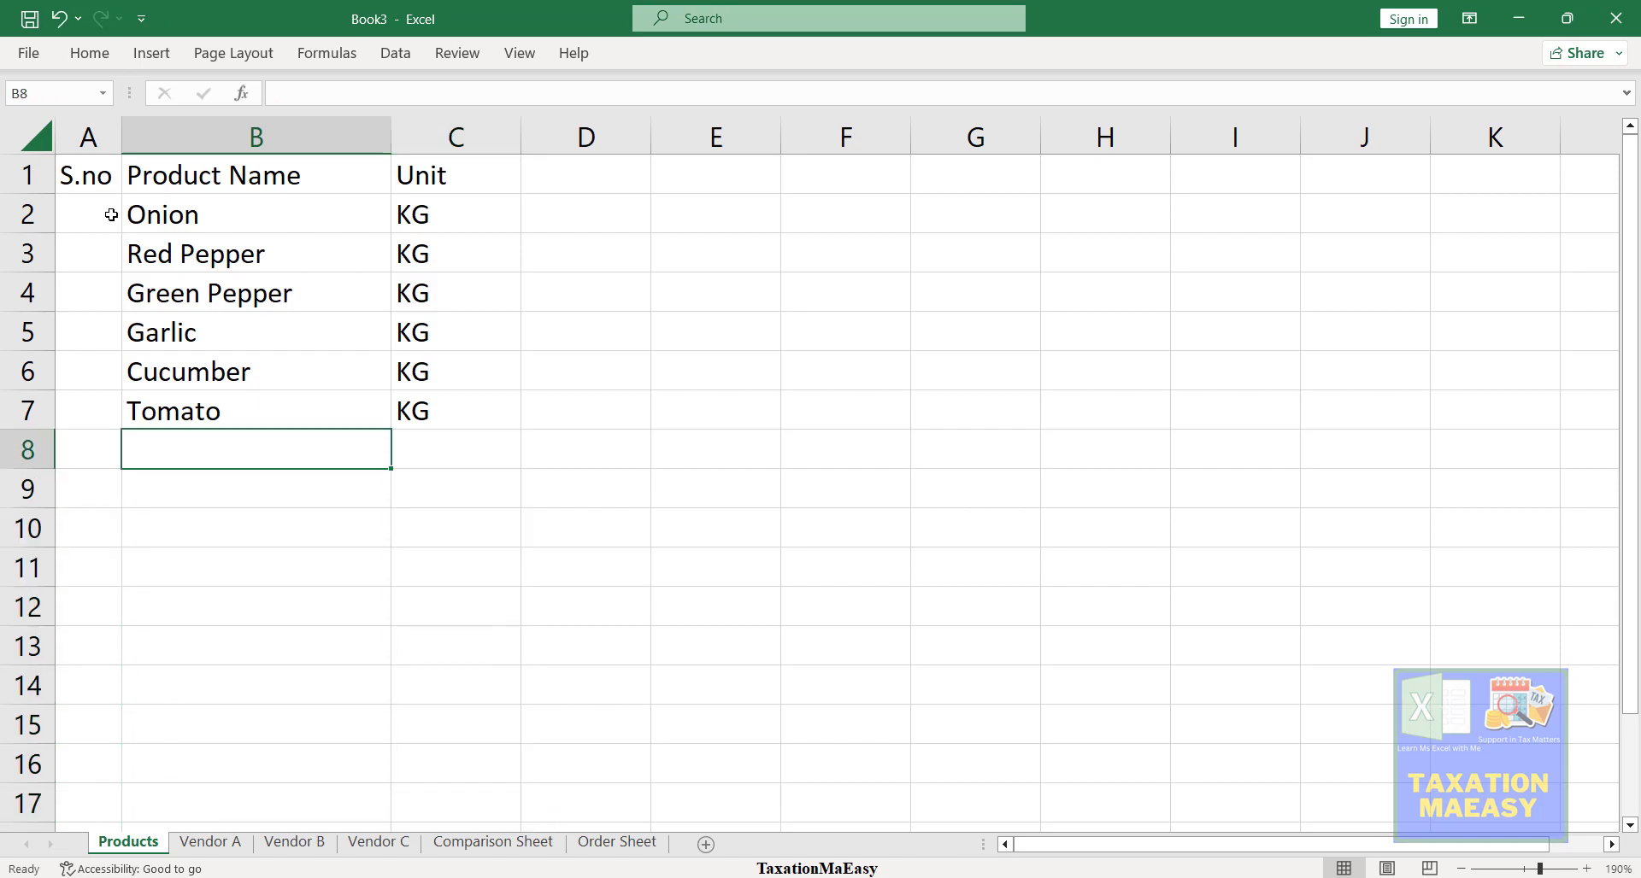
key("Left")
key("shift+Right")
key("shift+Right")
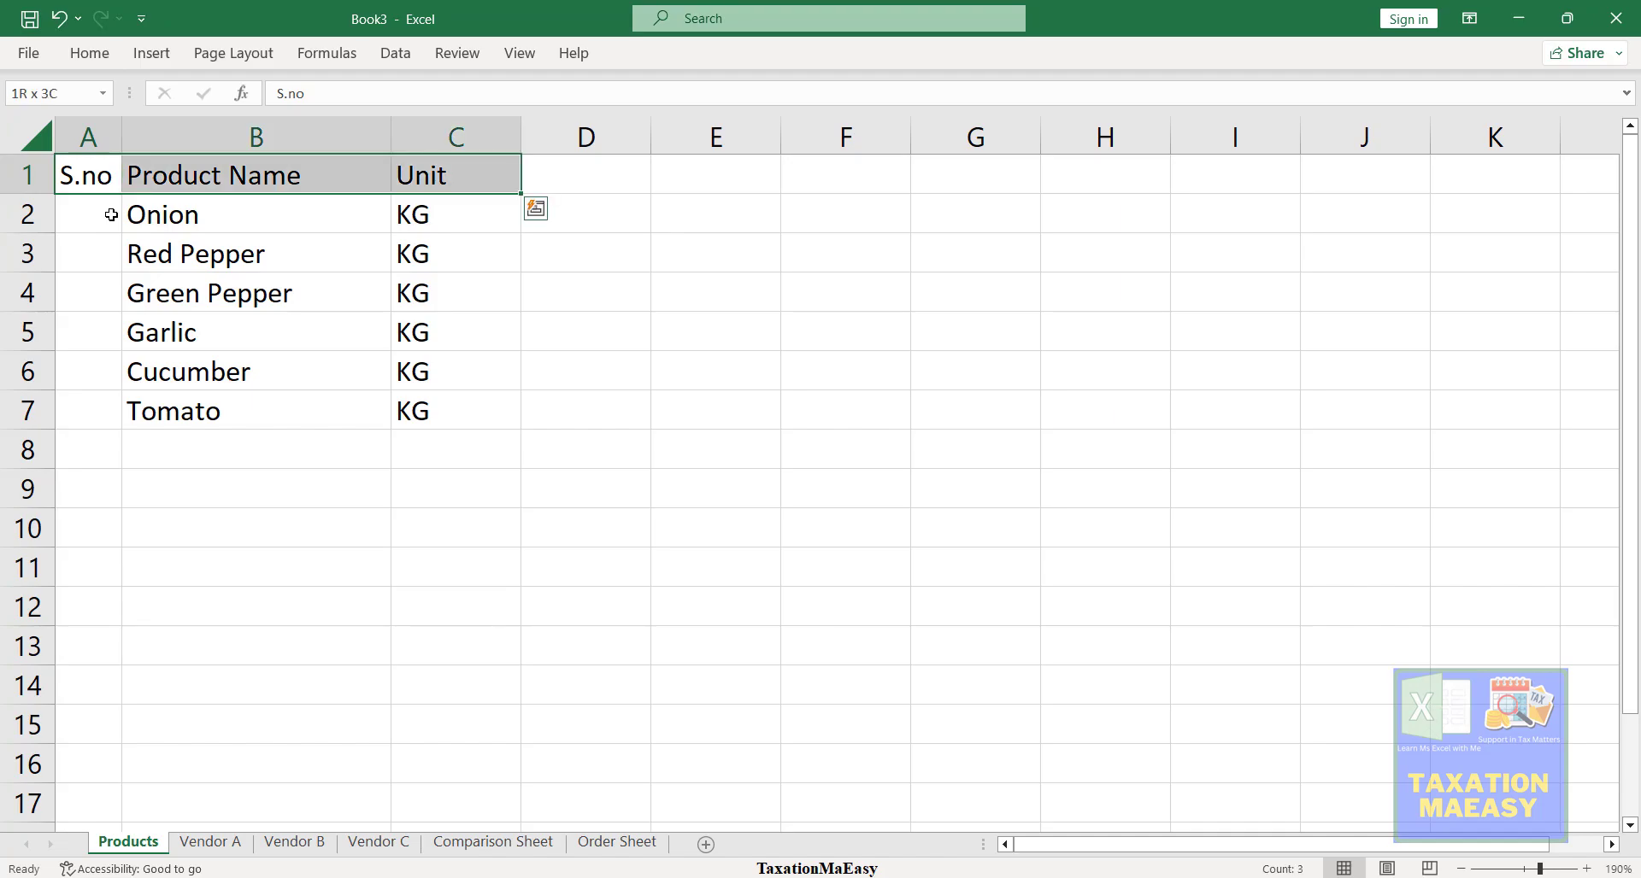
key("shift+Down")
key("shift+Down")
key("shift+Down")
key("shift+Down")
key("shift+Down")
key("shift+Down")
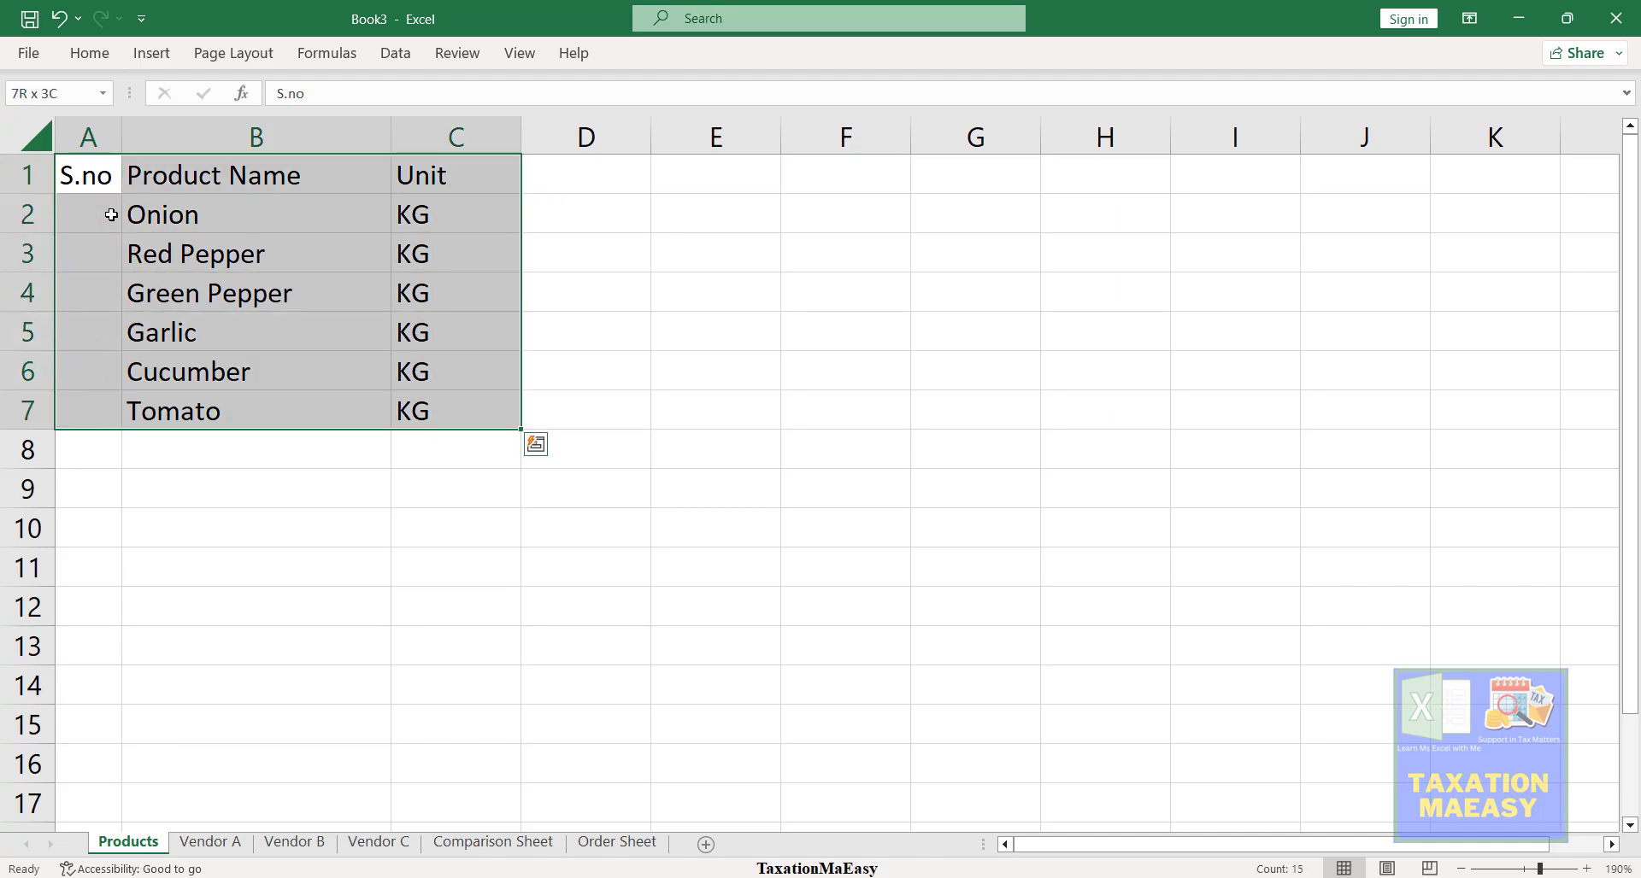
key("ctrl+t")
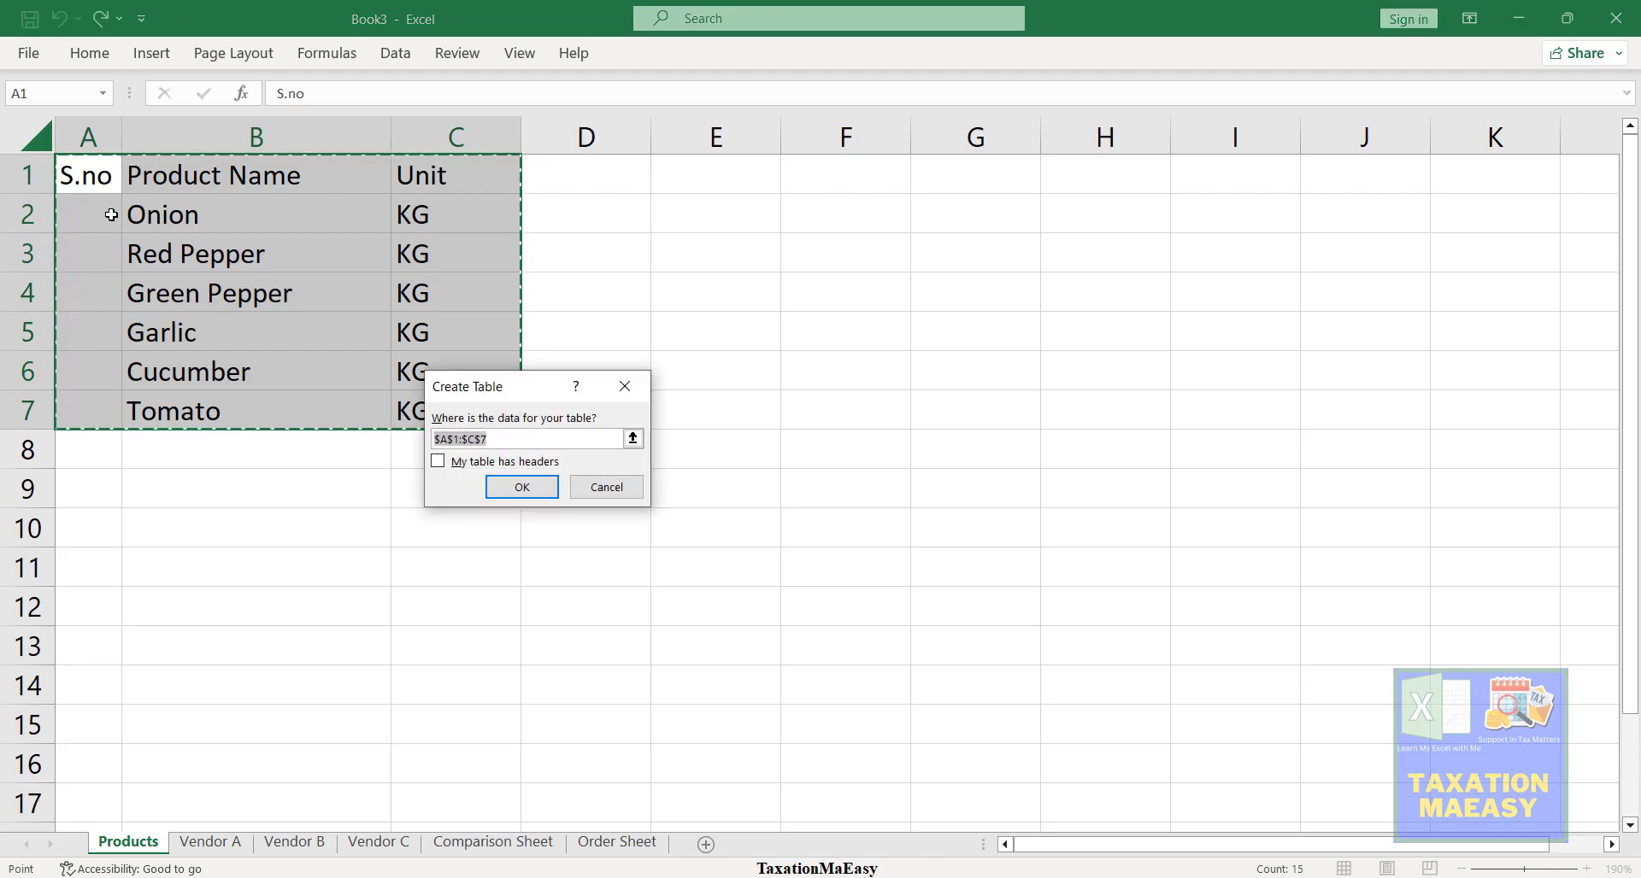
left_click(446, 464)
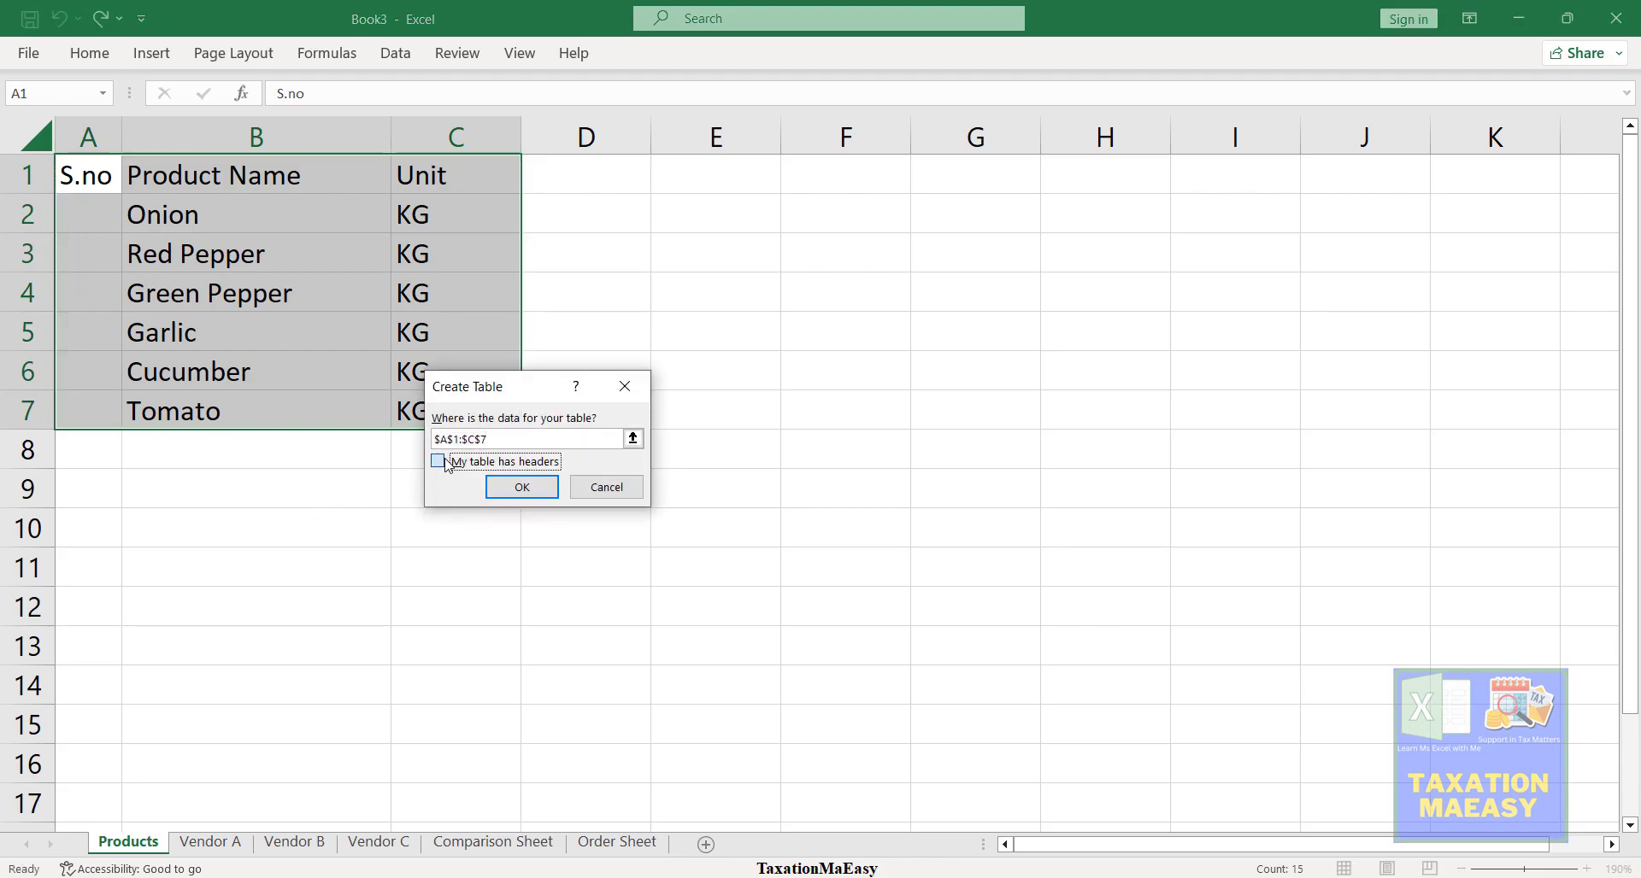
left_click(515, 490)
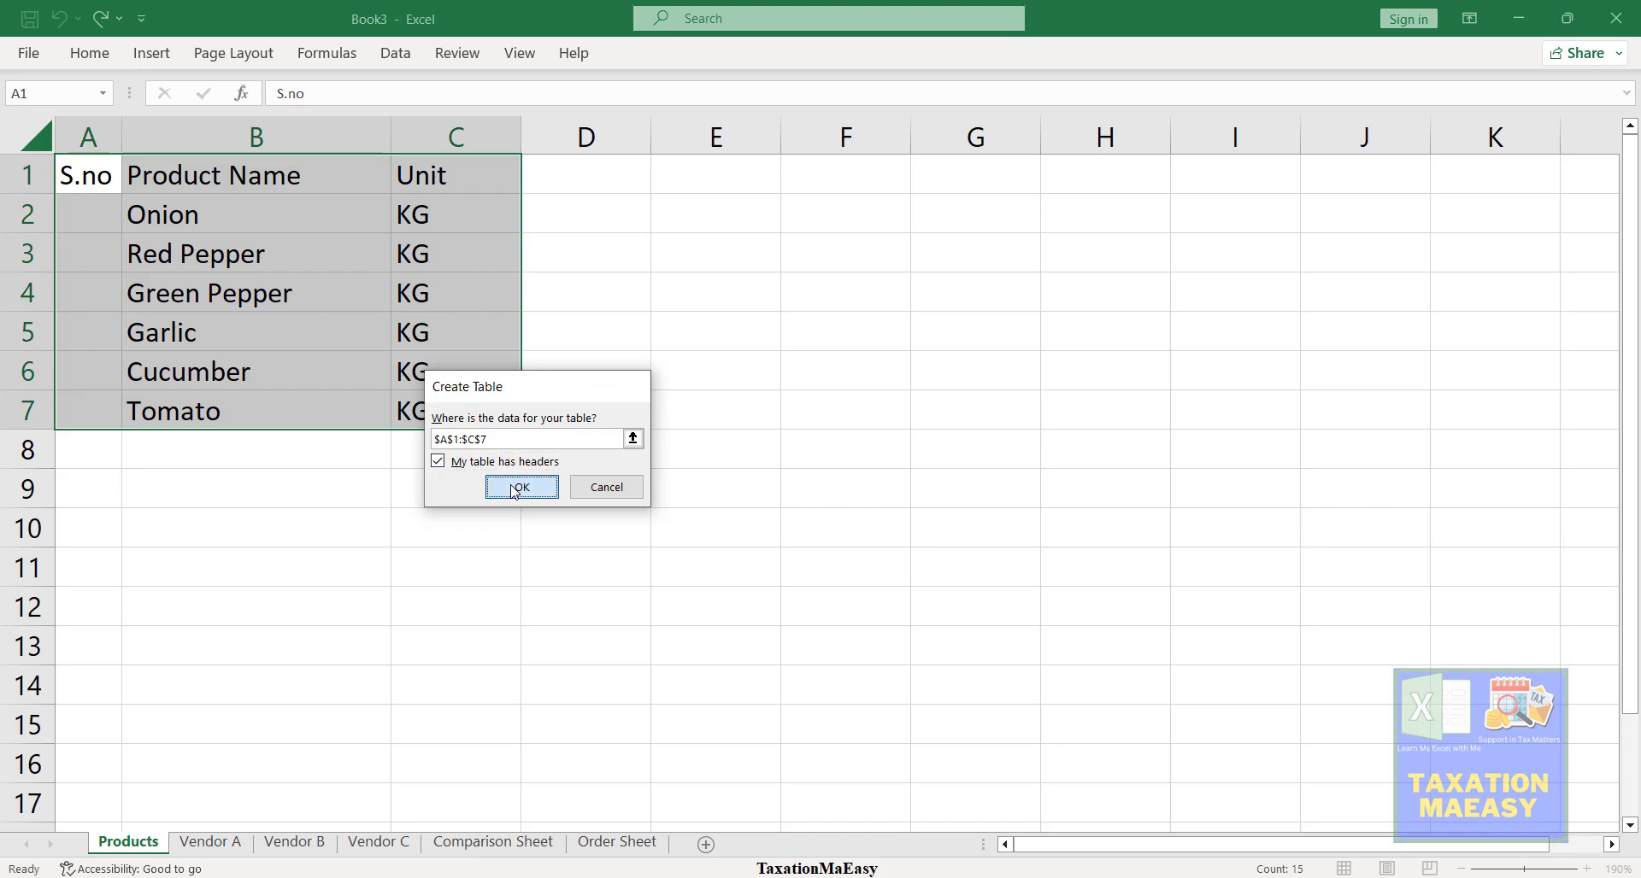
- Enter the serial numbers 1 to 6 in the S.no column for Onion through Tomato
left_click(94, 217)
type("1")
key("Return")
type("2")
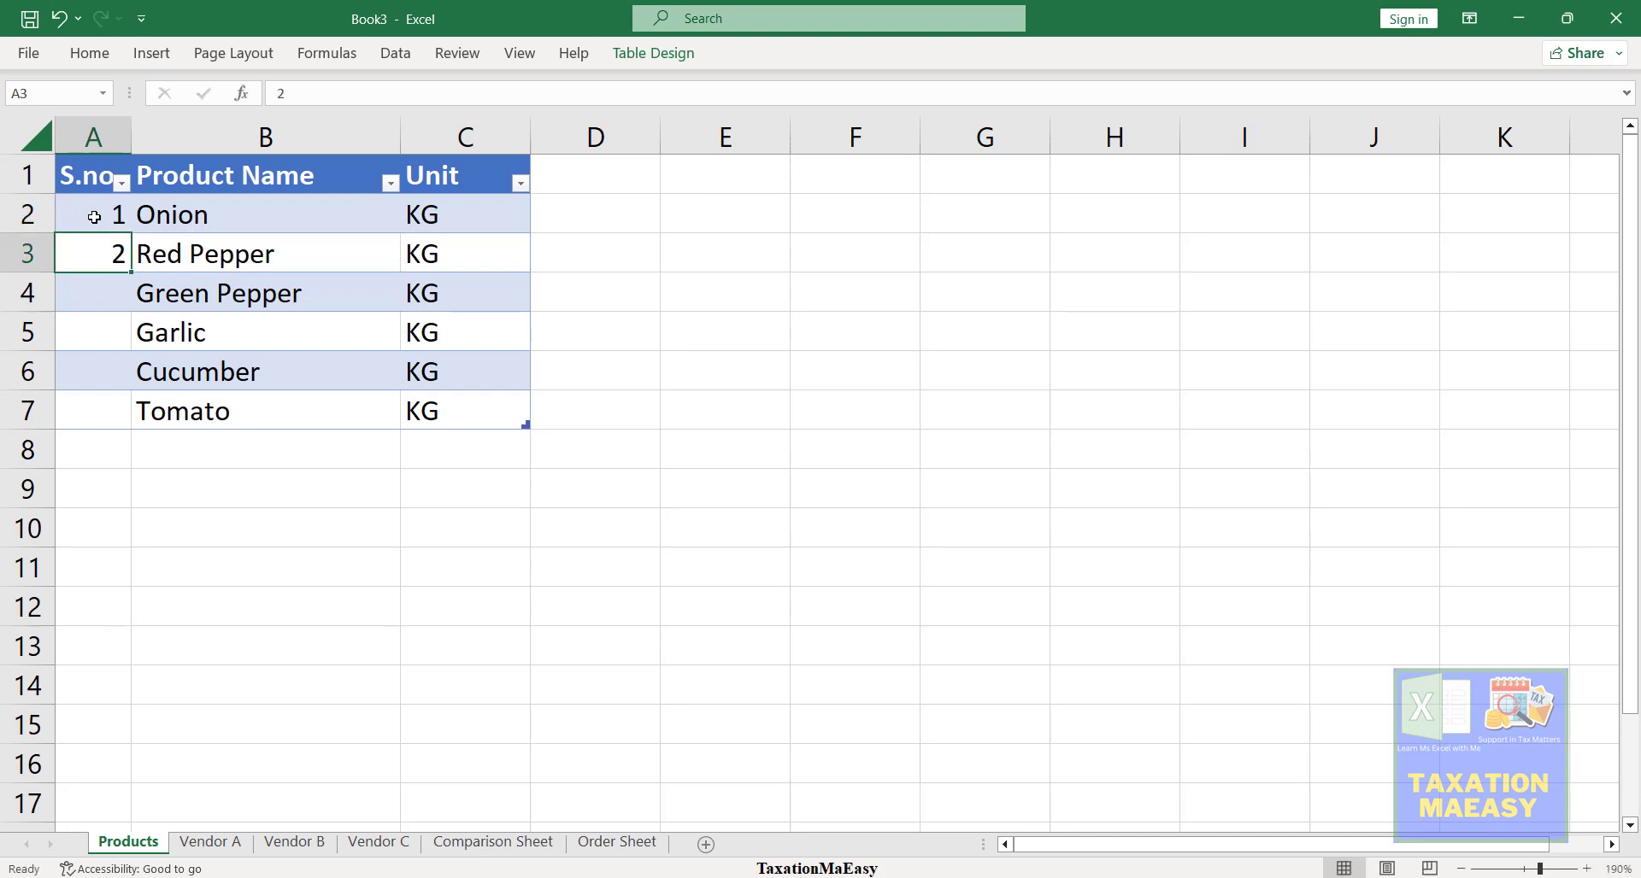
key("Return")
type("3")
key("Return")
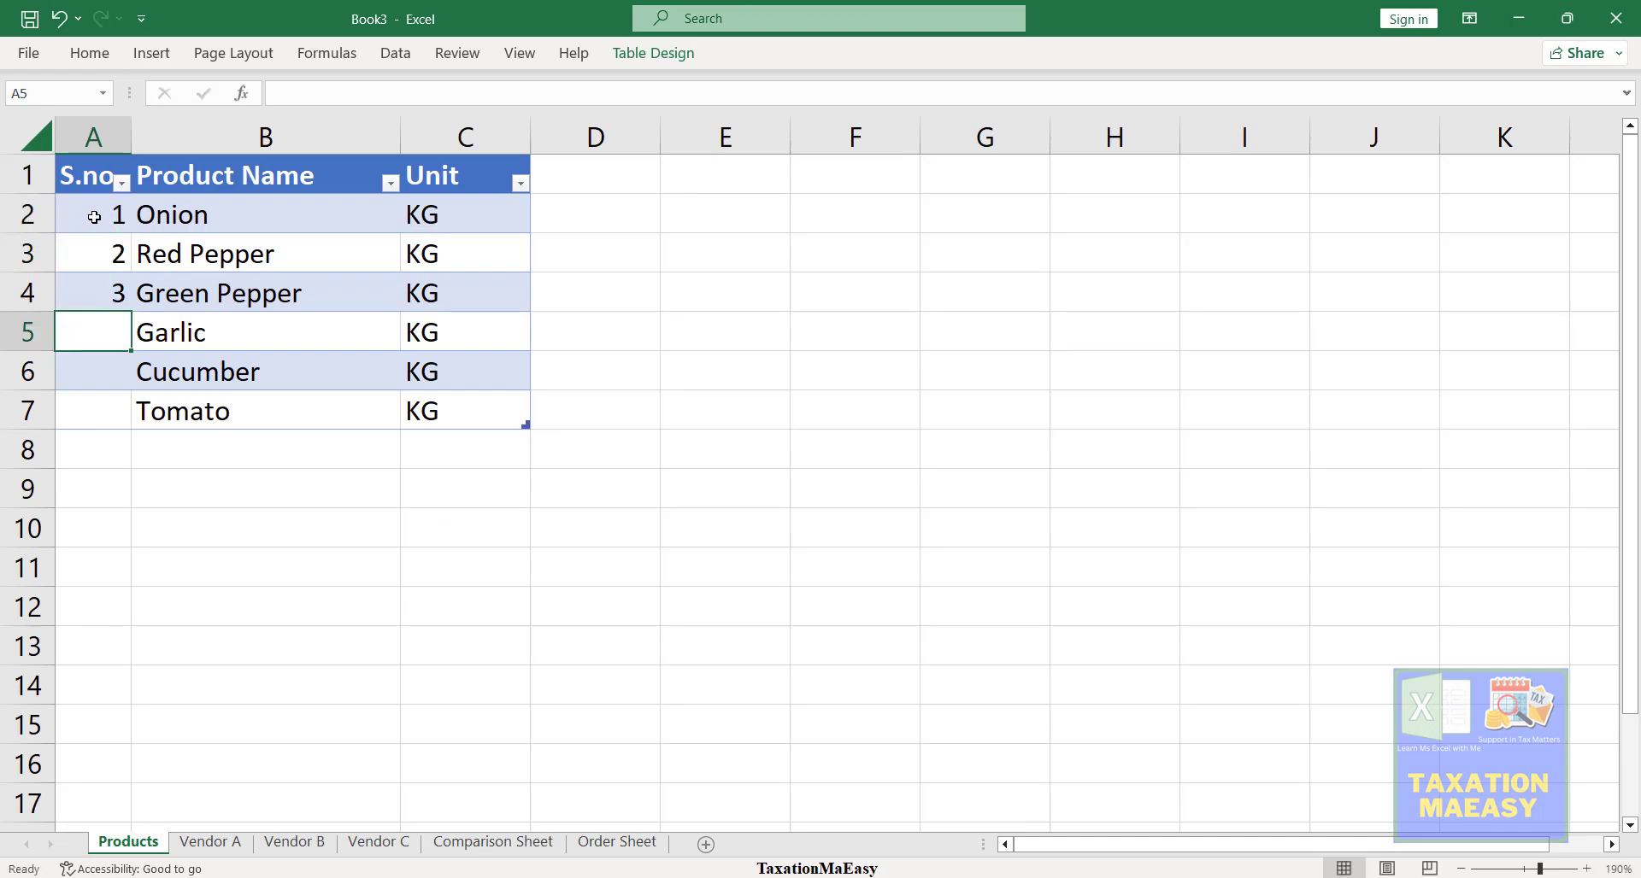
key("Up")
key("Up")
key("Up")
key("Down")
key("Down")
key("Down")
type("4")
key("Return")
type("5")
key("Return")
type("6")
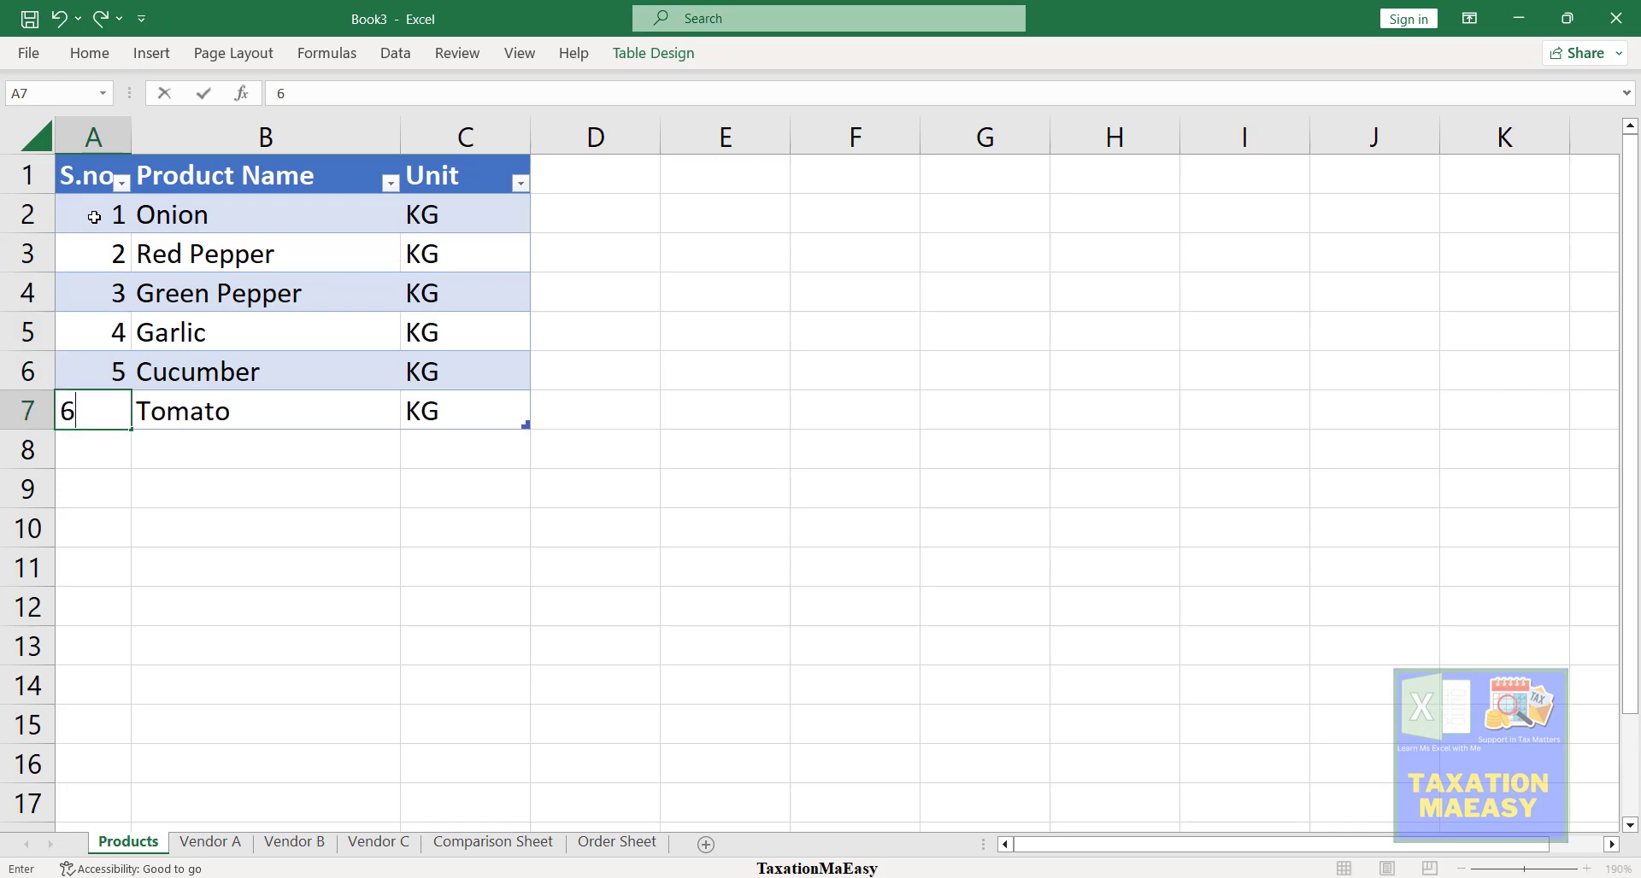
key("Return")
- Extend the table to row 8 by entering the test text asf in cell B8, and clear that text again
key("Right")
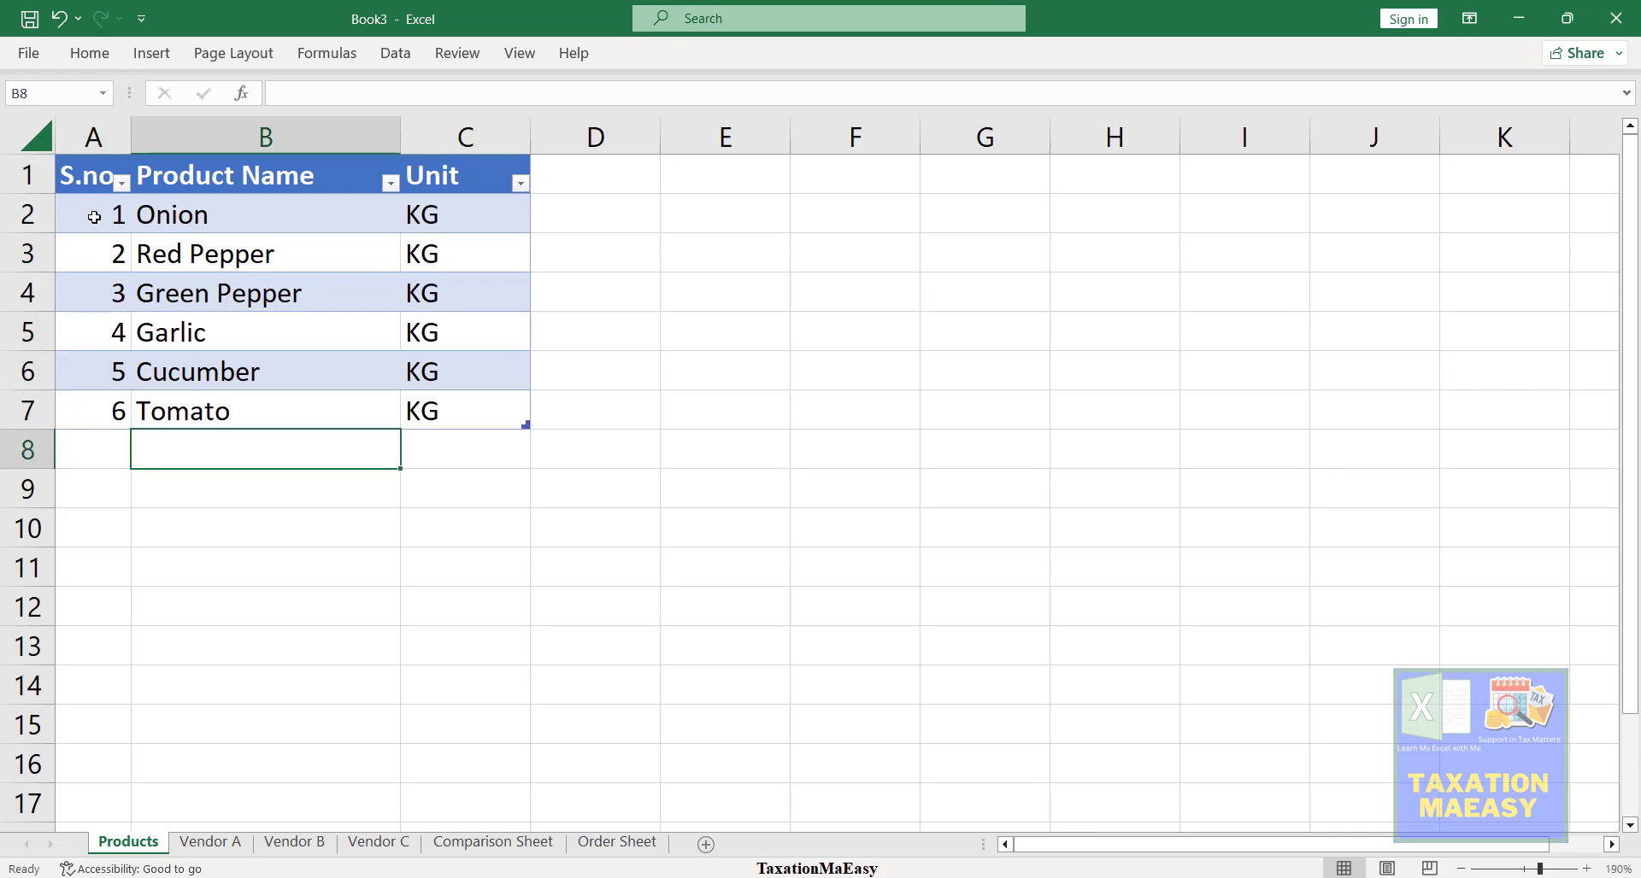
type("asf")
key("Return")
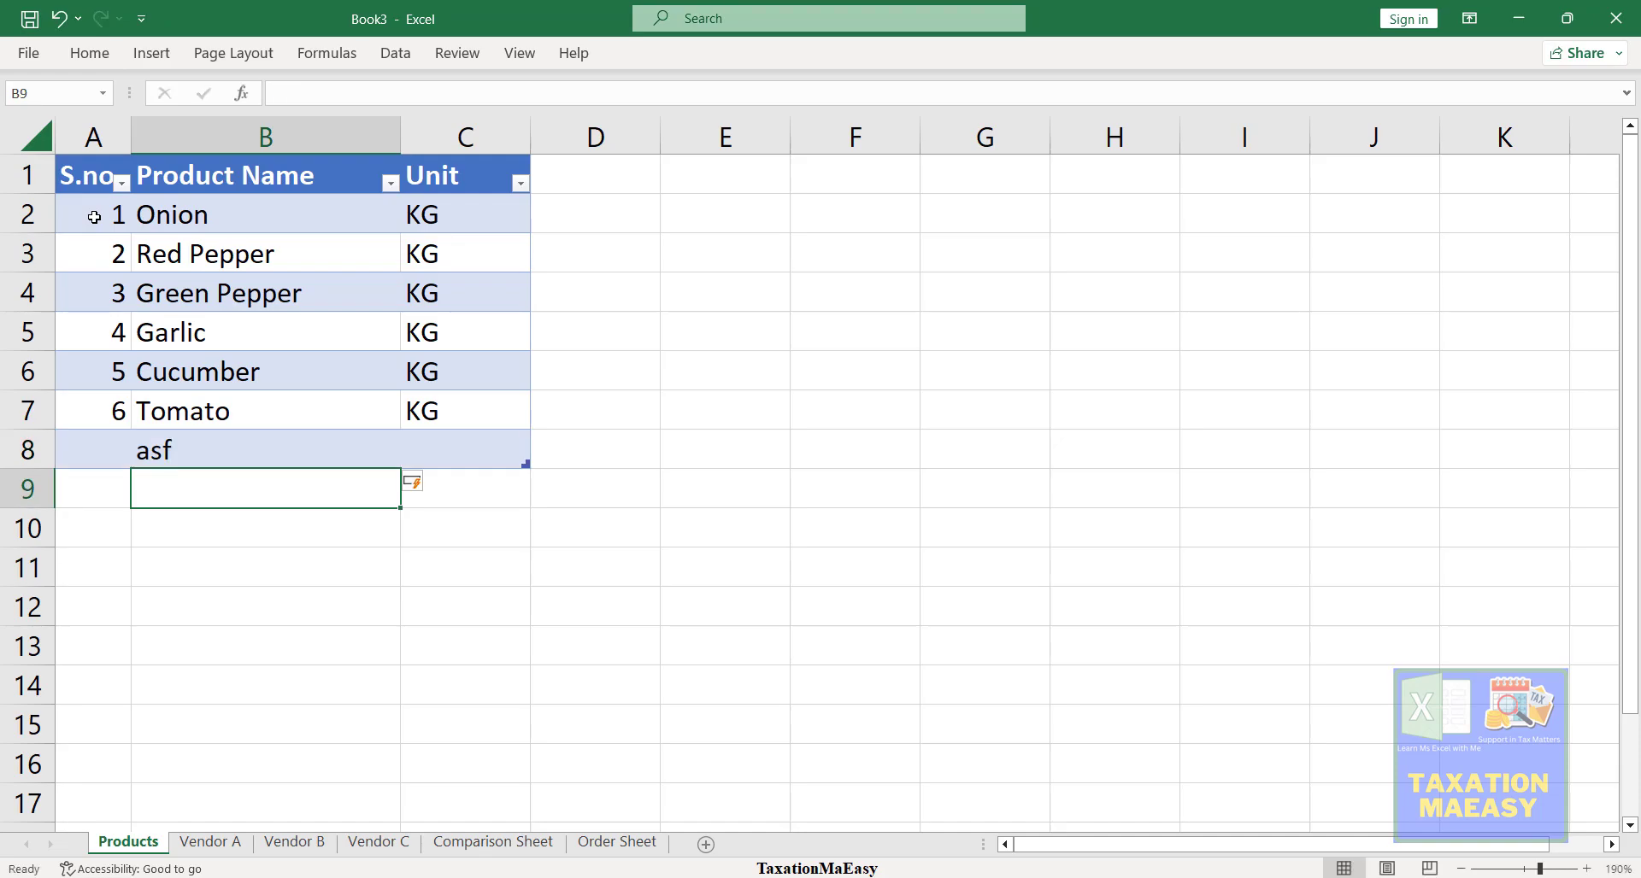
key("Up")
key("Delete")
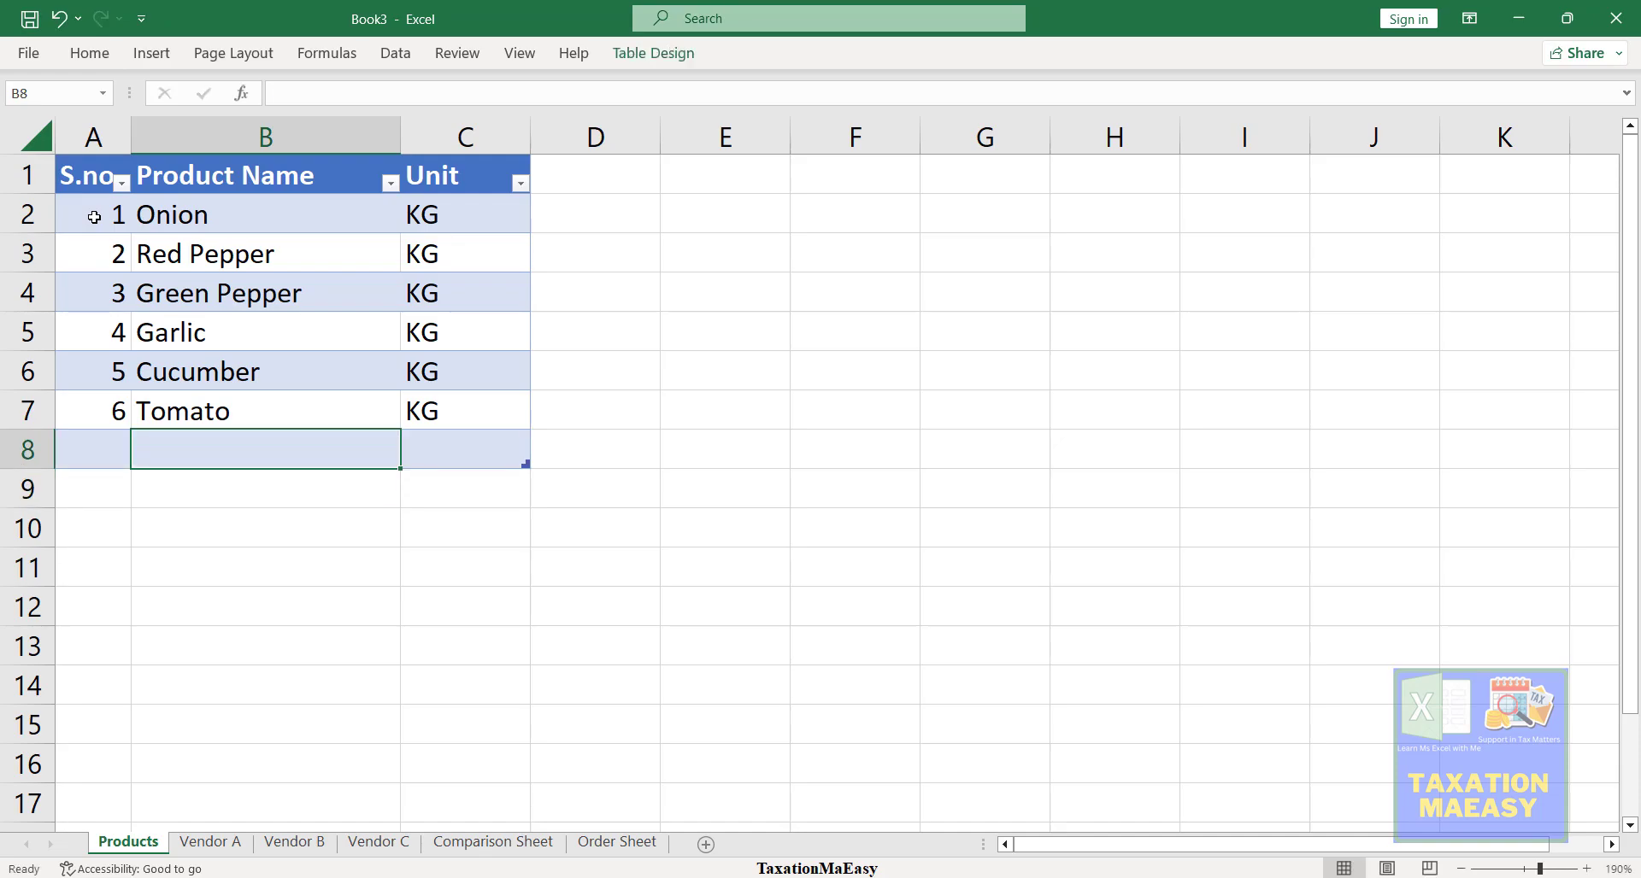
- Clear the serial numbers 2 to 6 from cells A3:A7, keeping only the 1 for Onion
key("Left")
key("Up")
key("ctrl+Up")
key("Down")
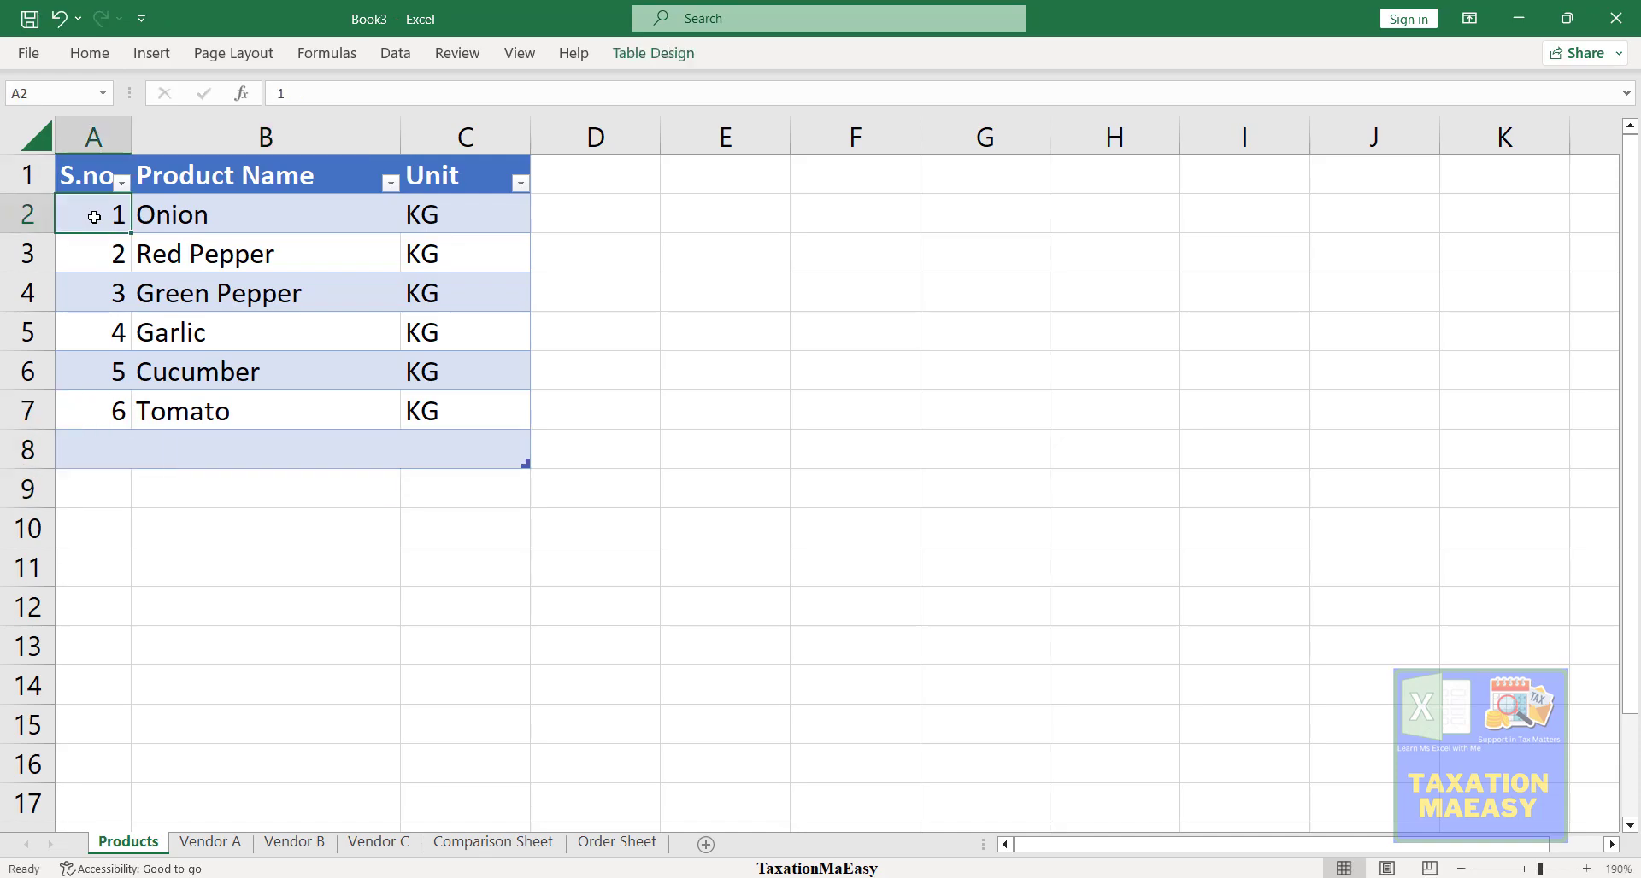
key("Down")
key("Down")
key("Up")
key("shift+Down")
key("shift+Down")
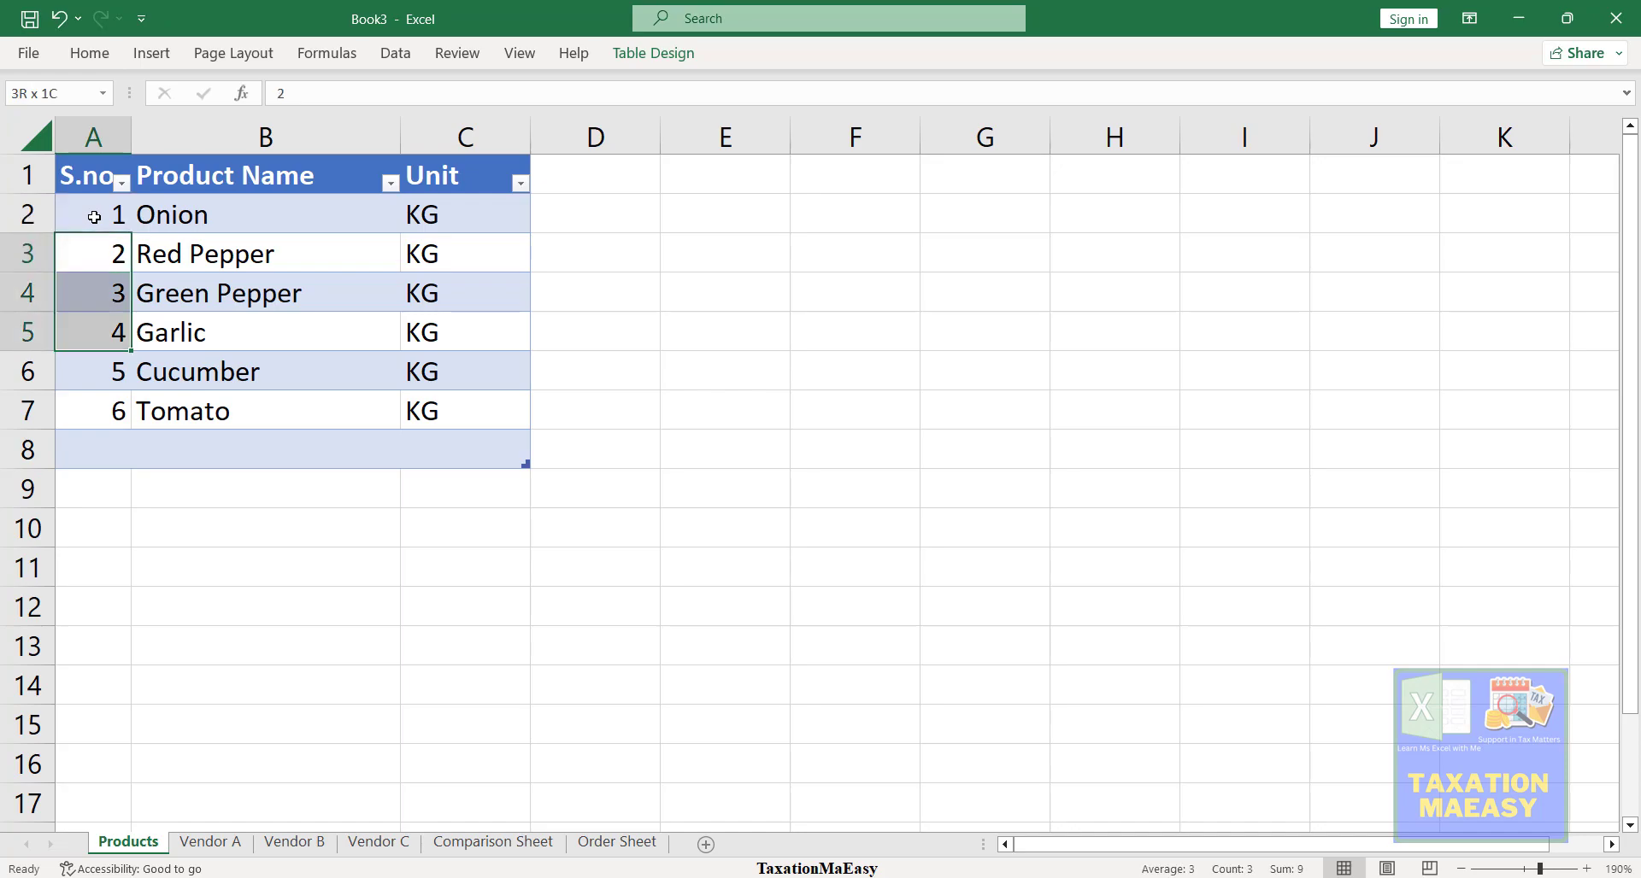
key("shift+Down")
key("shift+Down")
key("Delete")
key("Up")
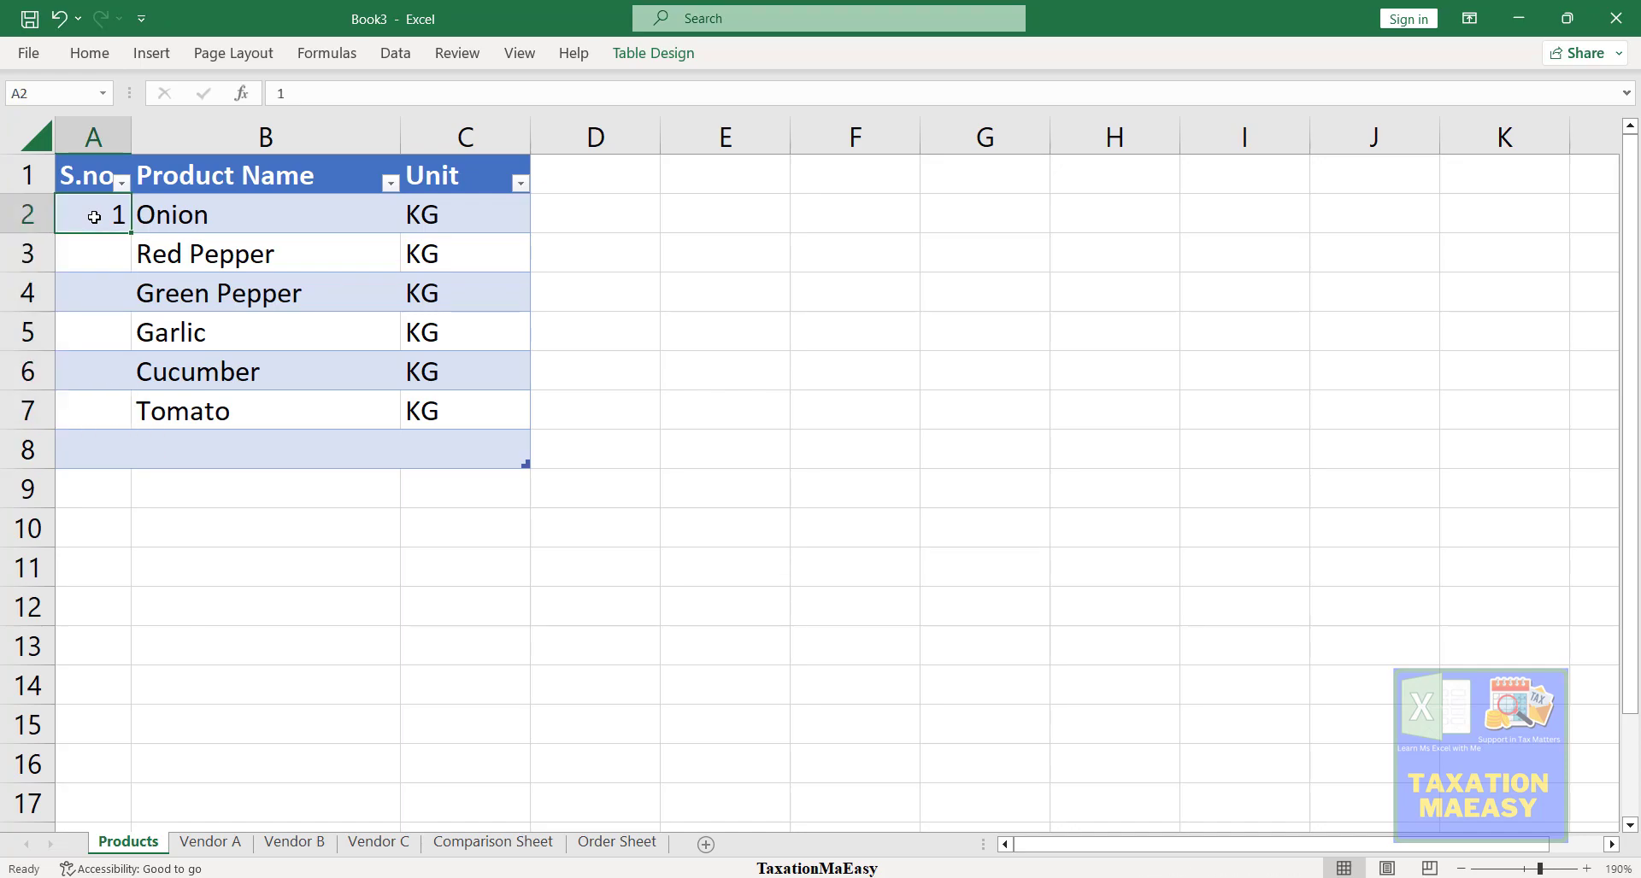
- Begin an IF formula in cell A2 that returns an empty string when the row's Product Name is blank
type("=")
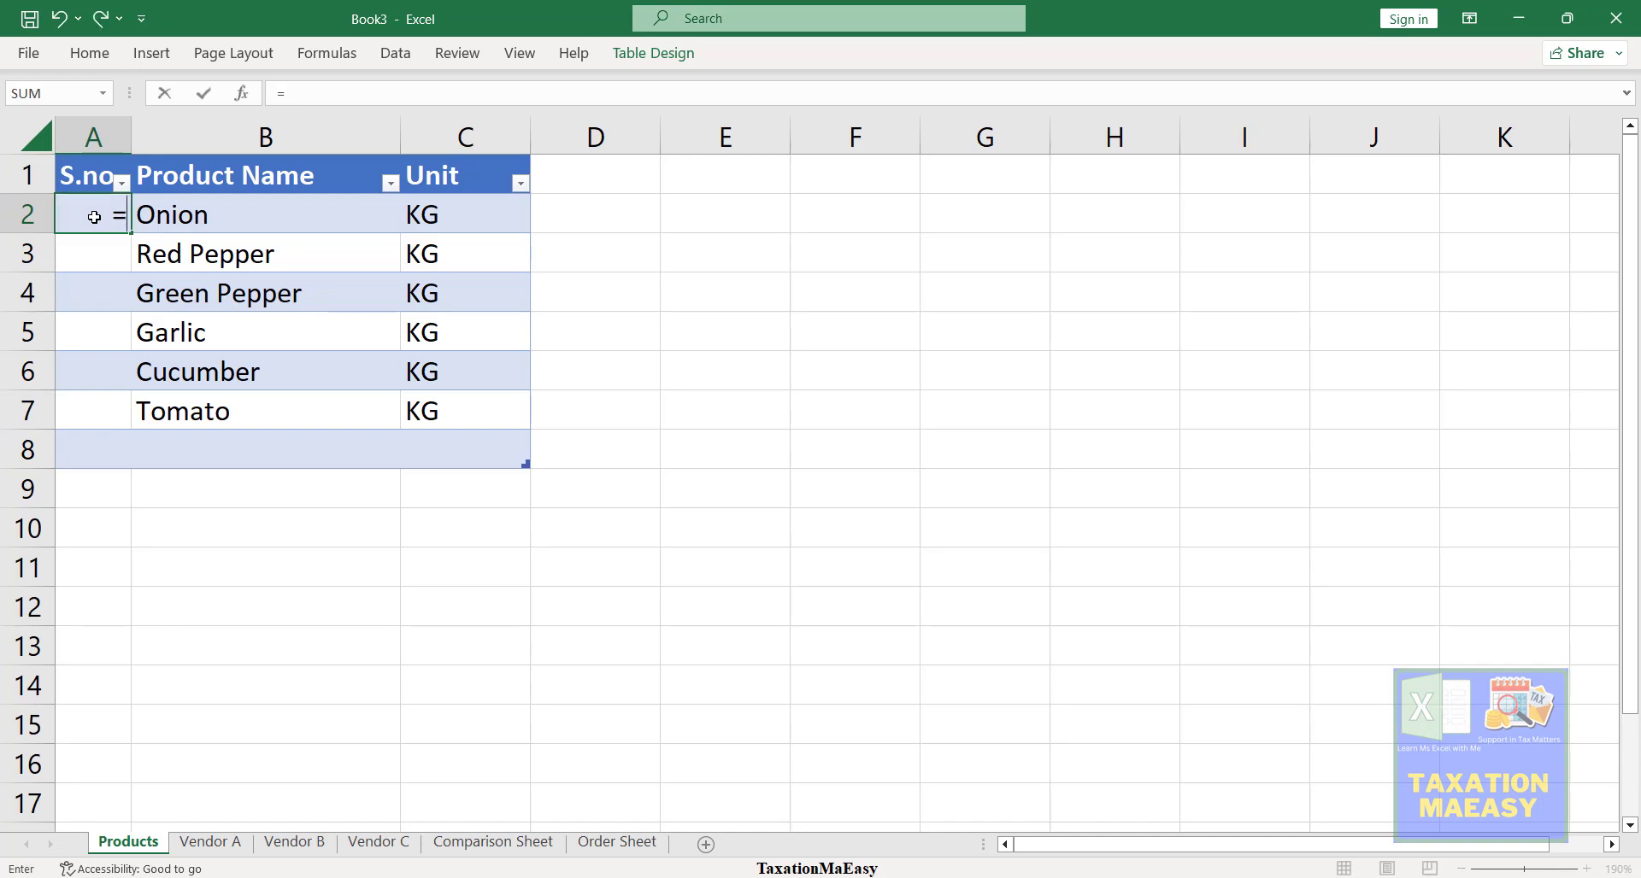
type("if")
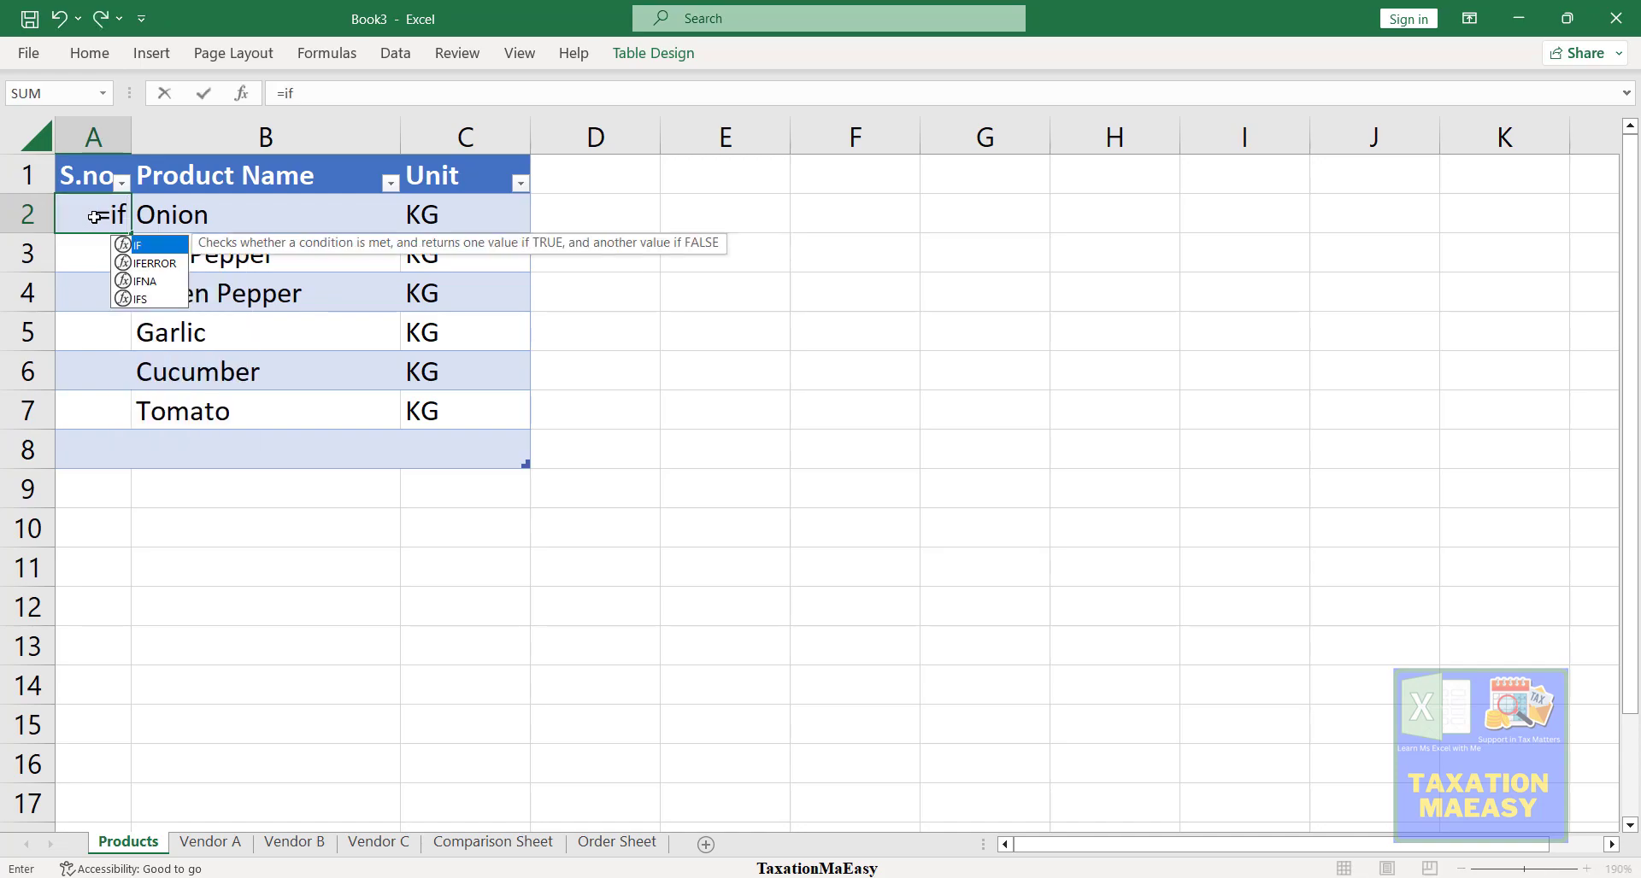
key("Tab")
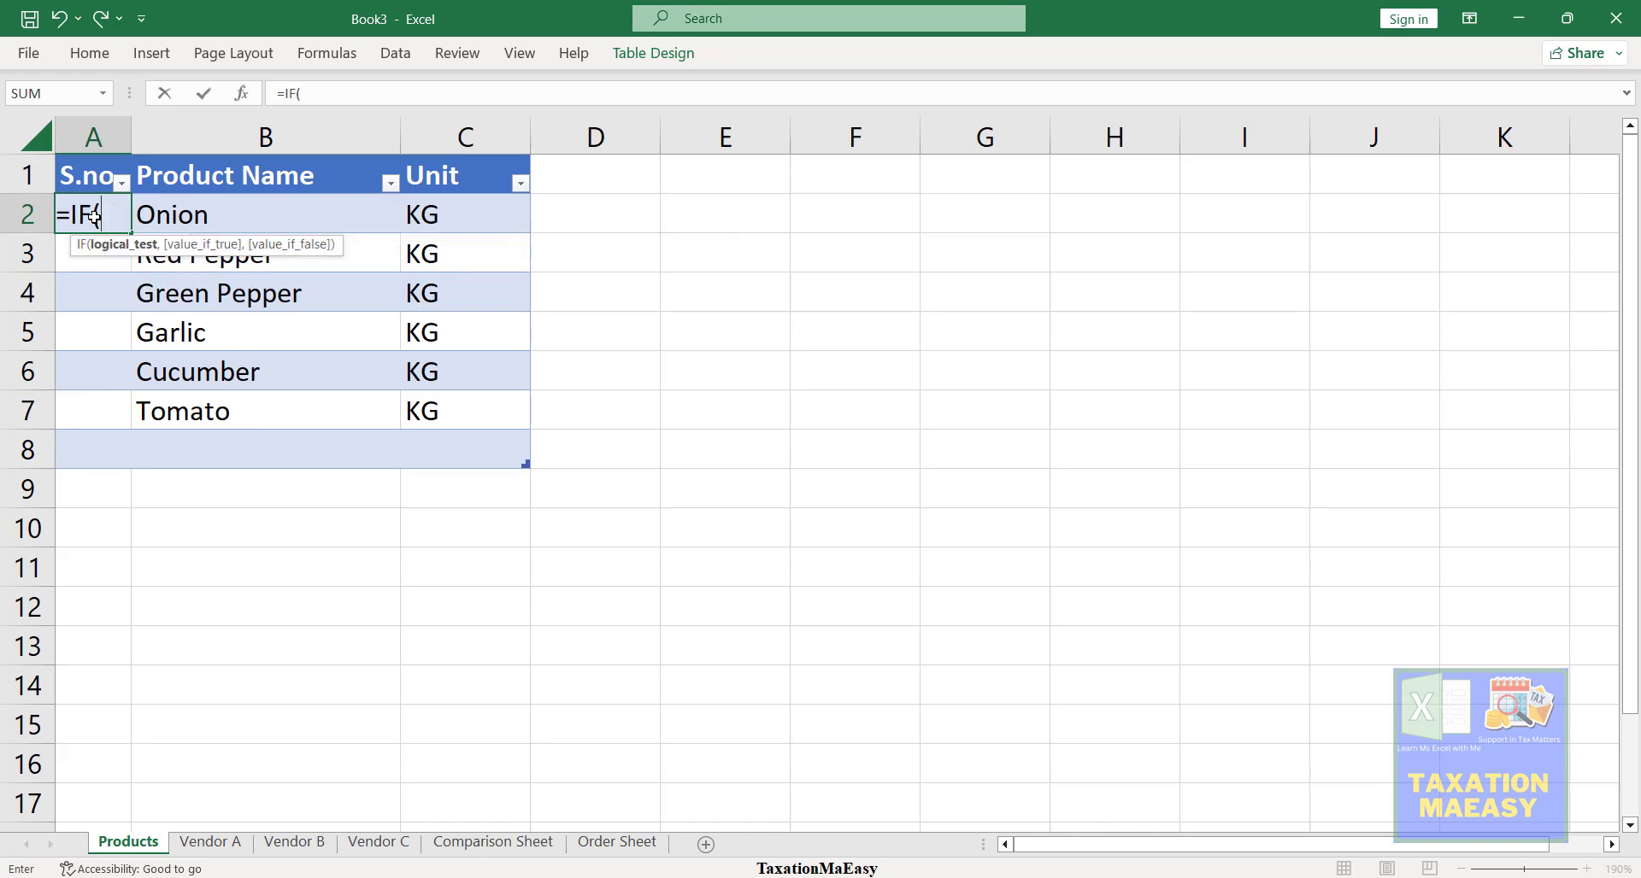
left_click(208, 214)
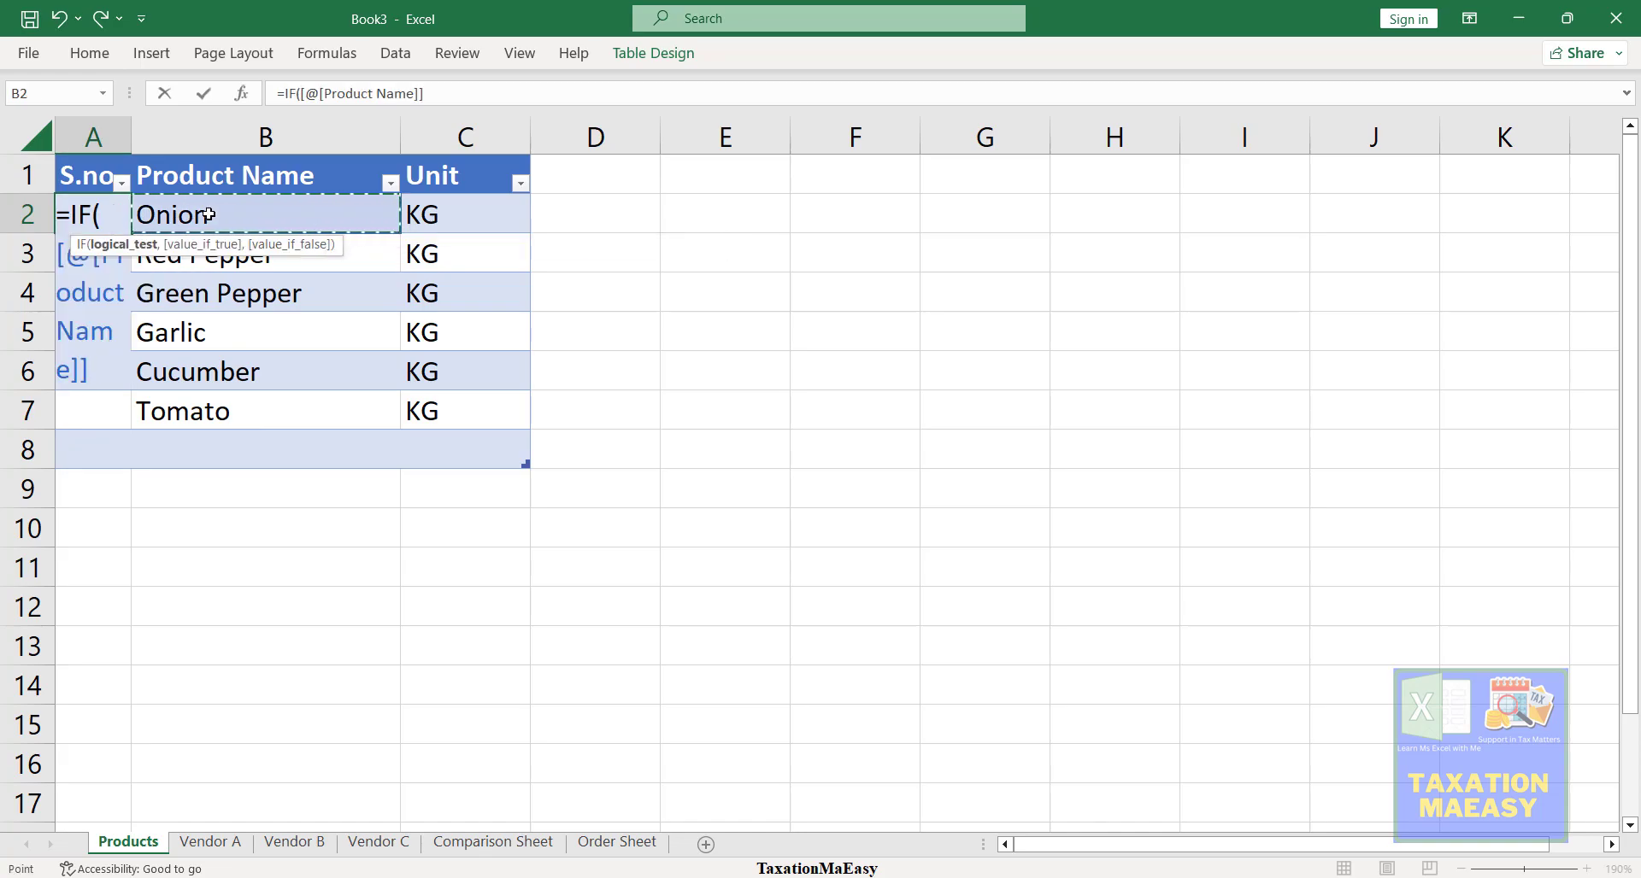
type("=\"\"")
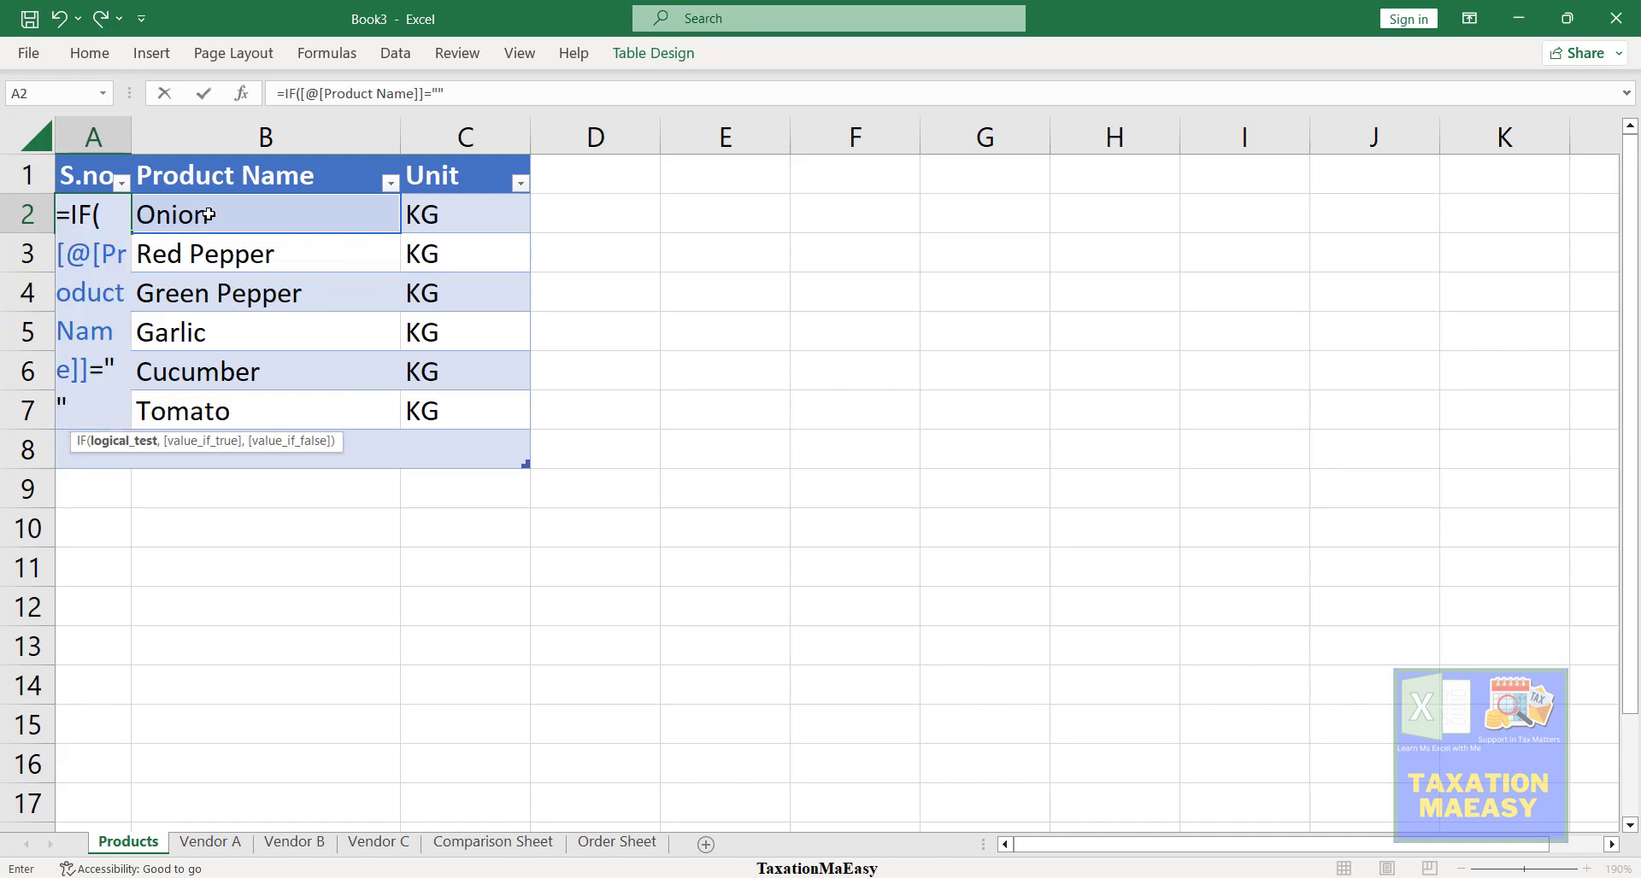
type(",")
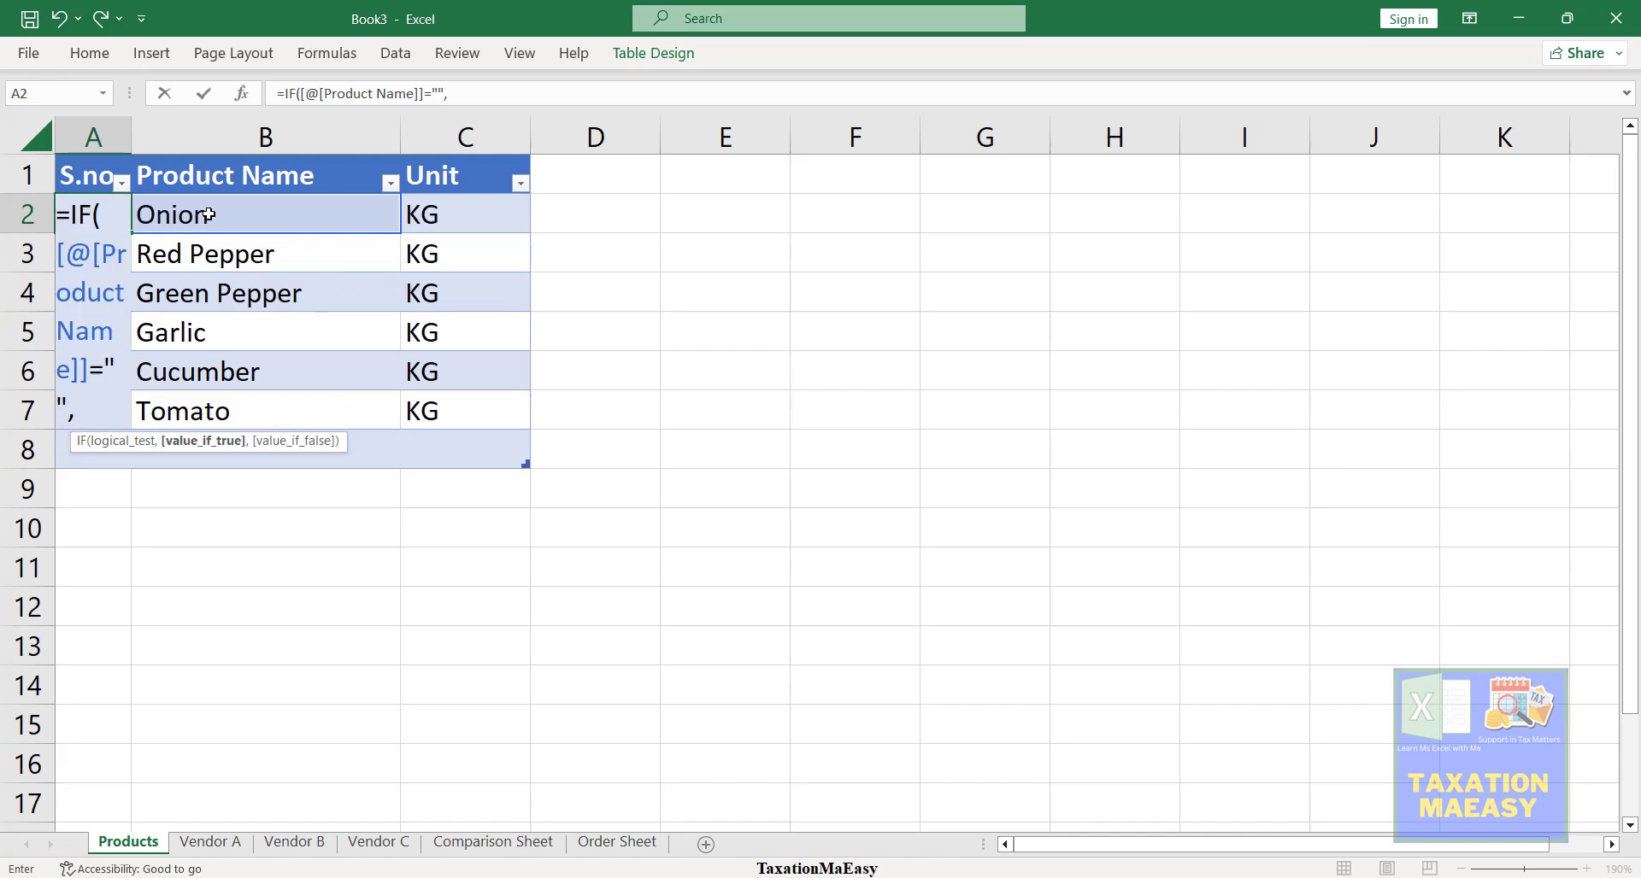
type("\"\",")
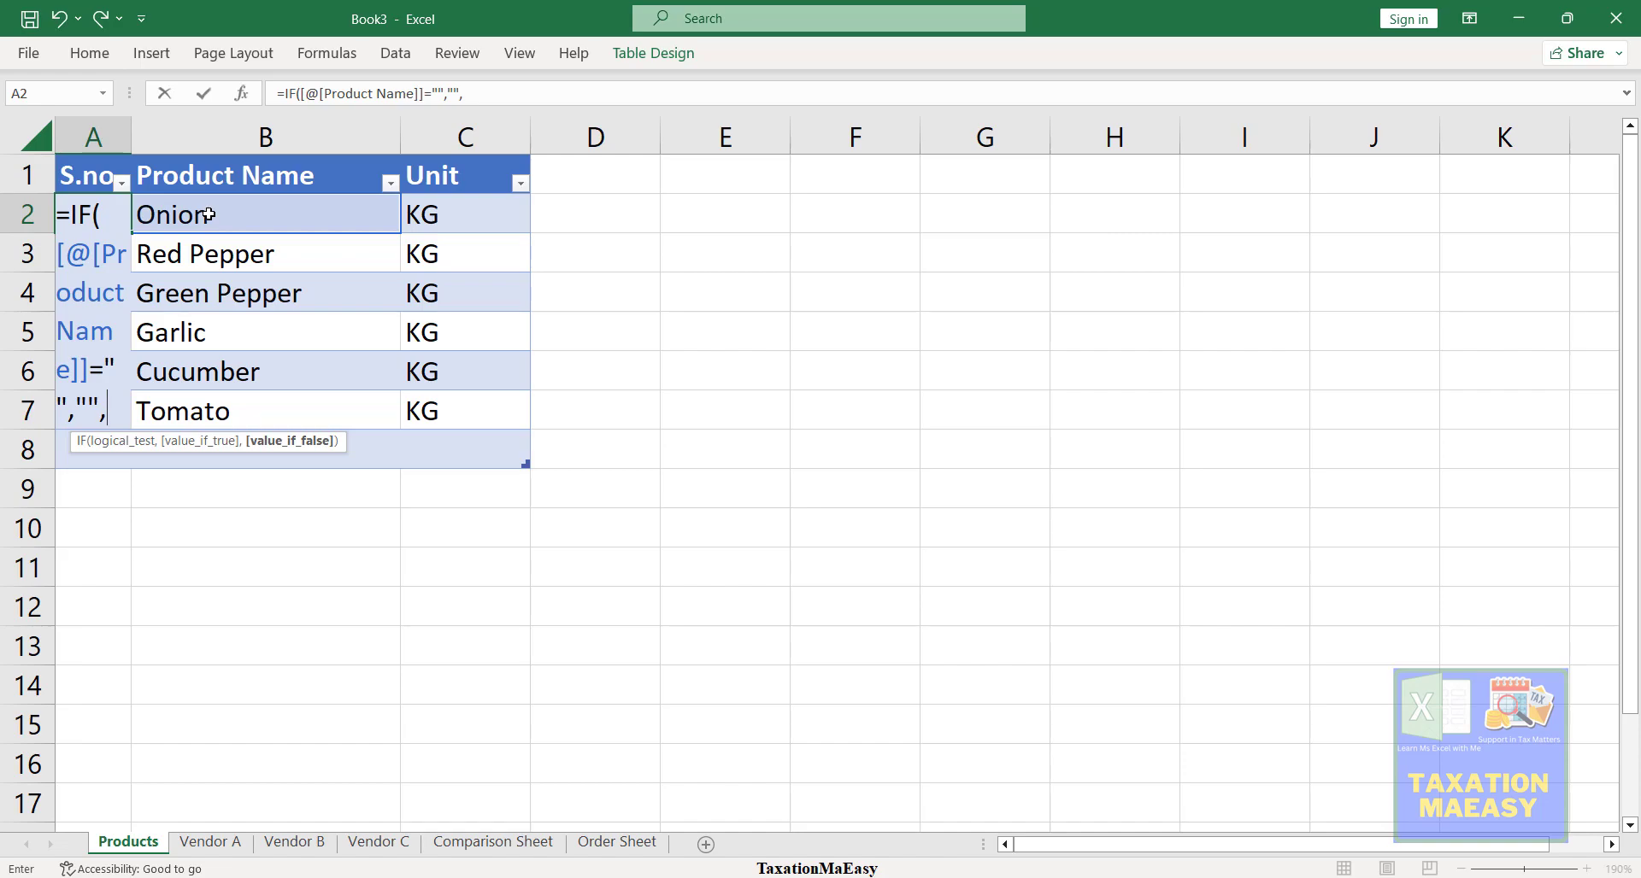
- Complete the A2 formula with ROW(A2) as the value if false, giving =IF([@[Product Name]]="","",ROW(A2))
type("row")
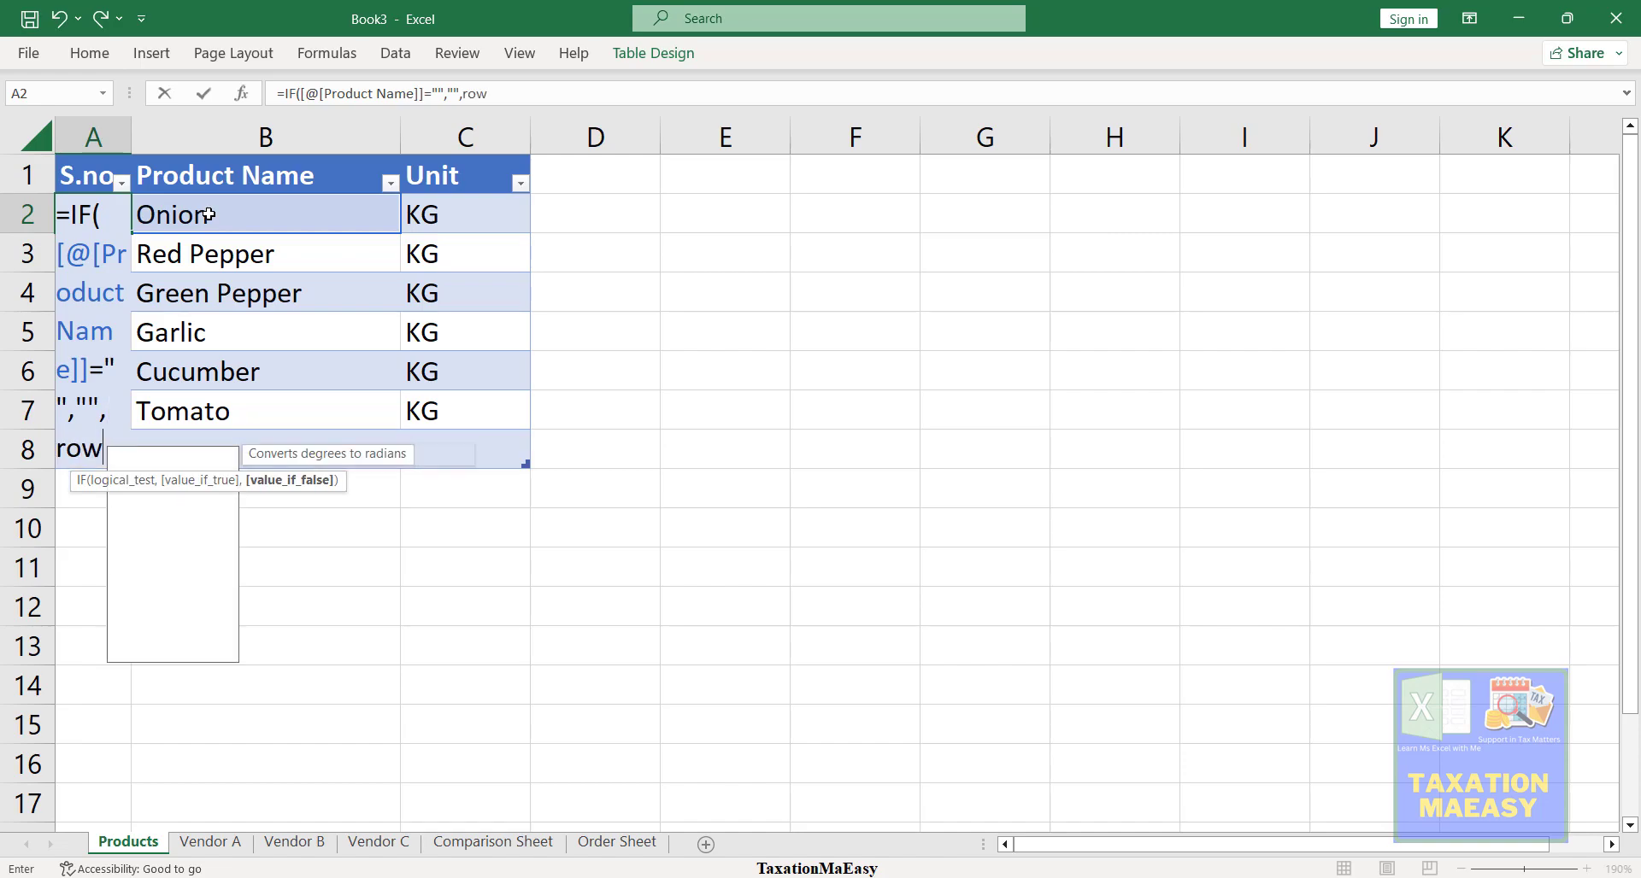
key("Tab")
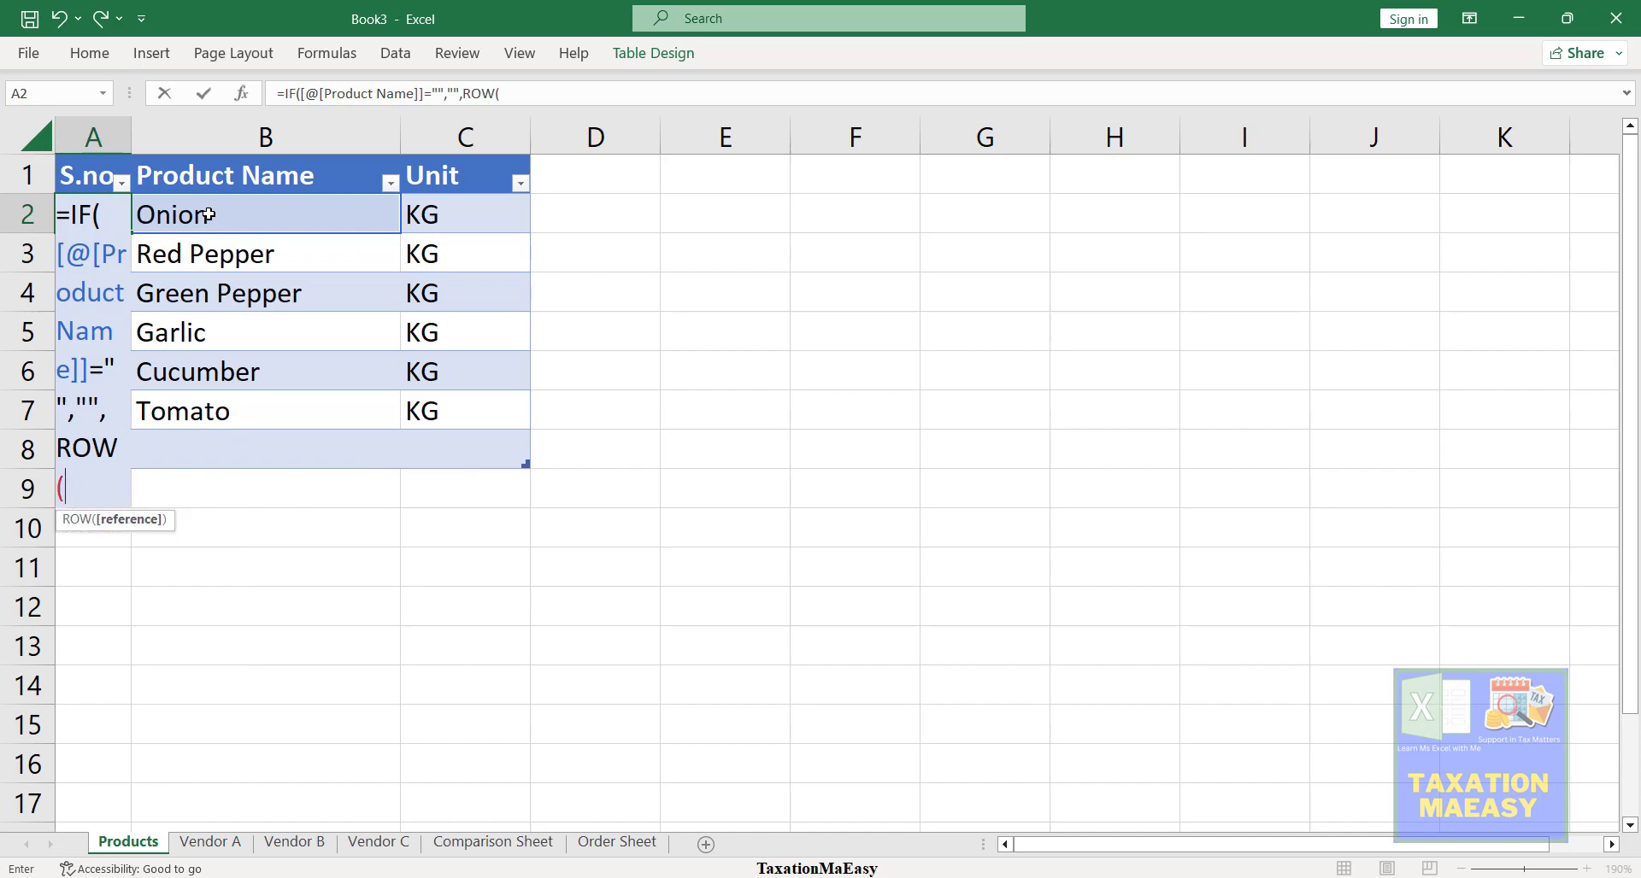
type("a2(")
key("Return")
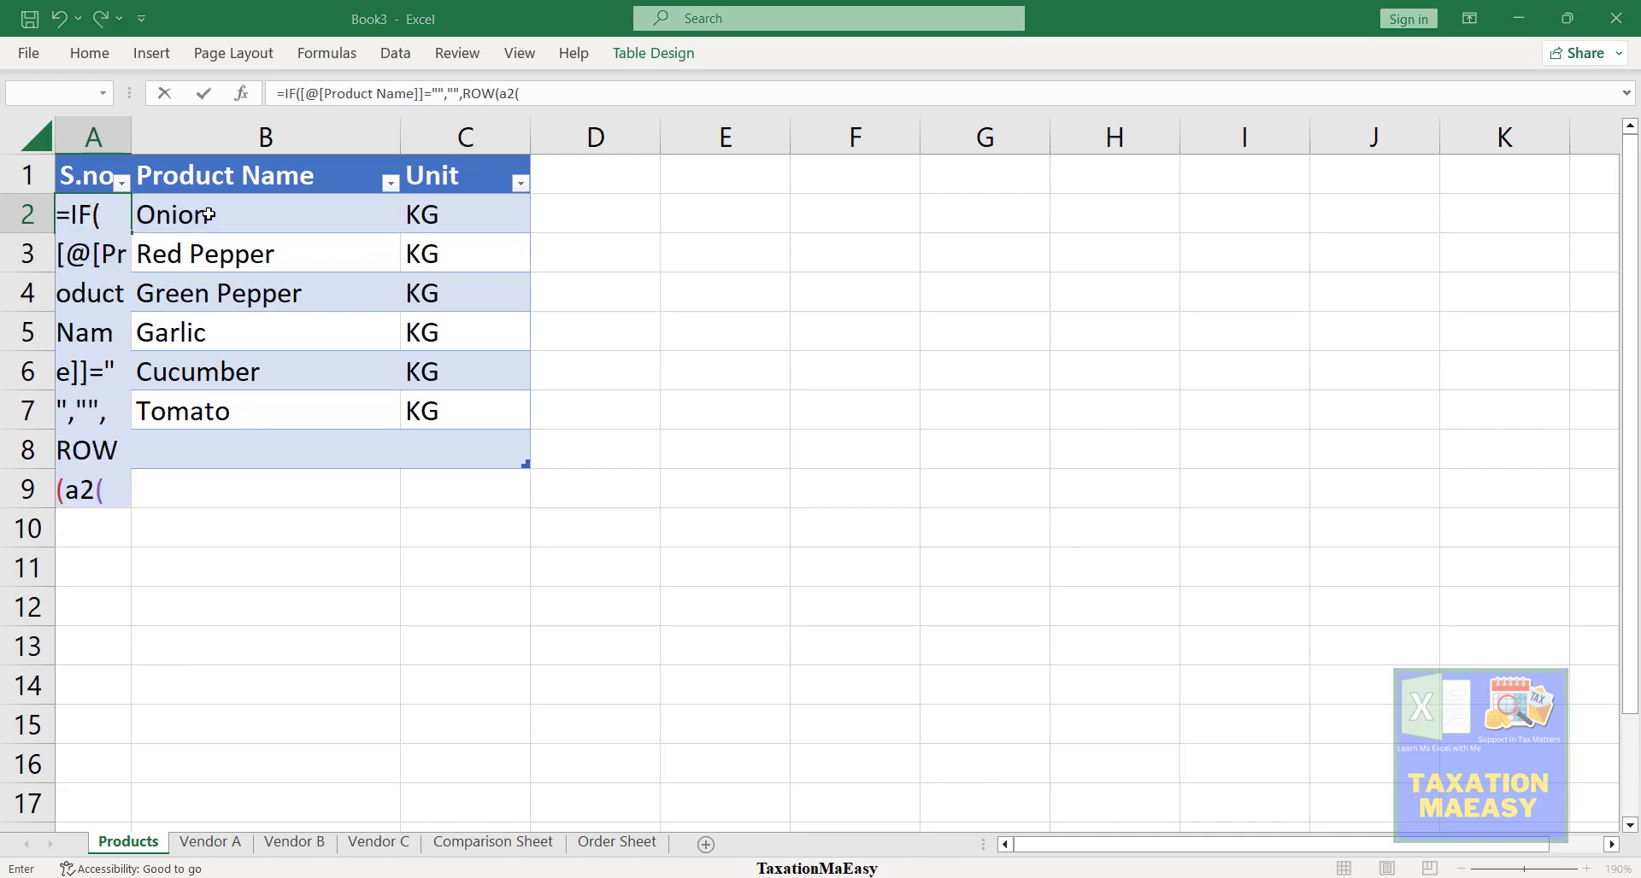
key("Return")
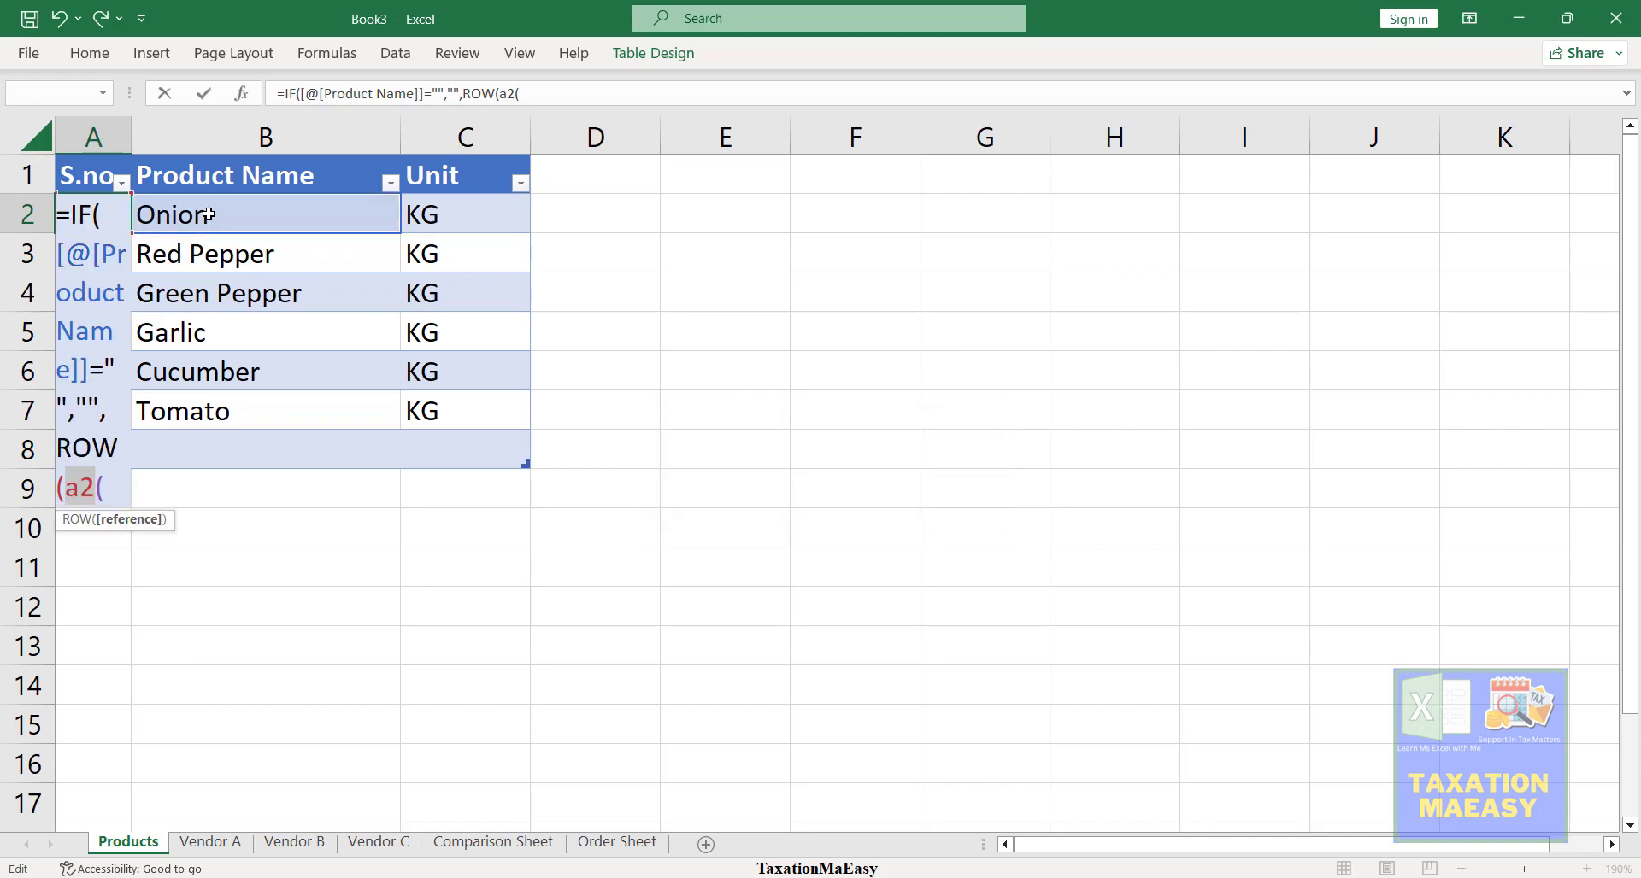
key("Right")
type("_")
key("BackSpace")
type(")")
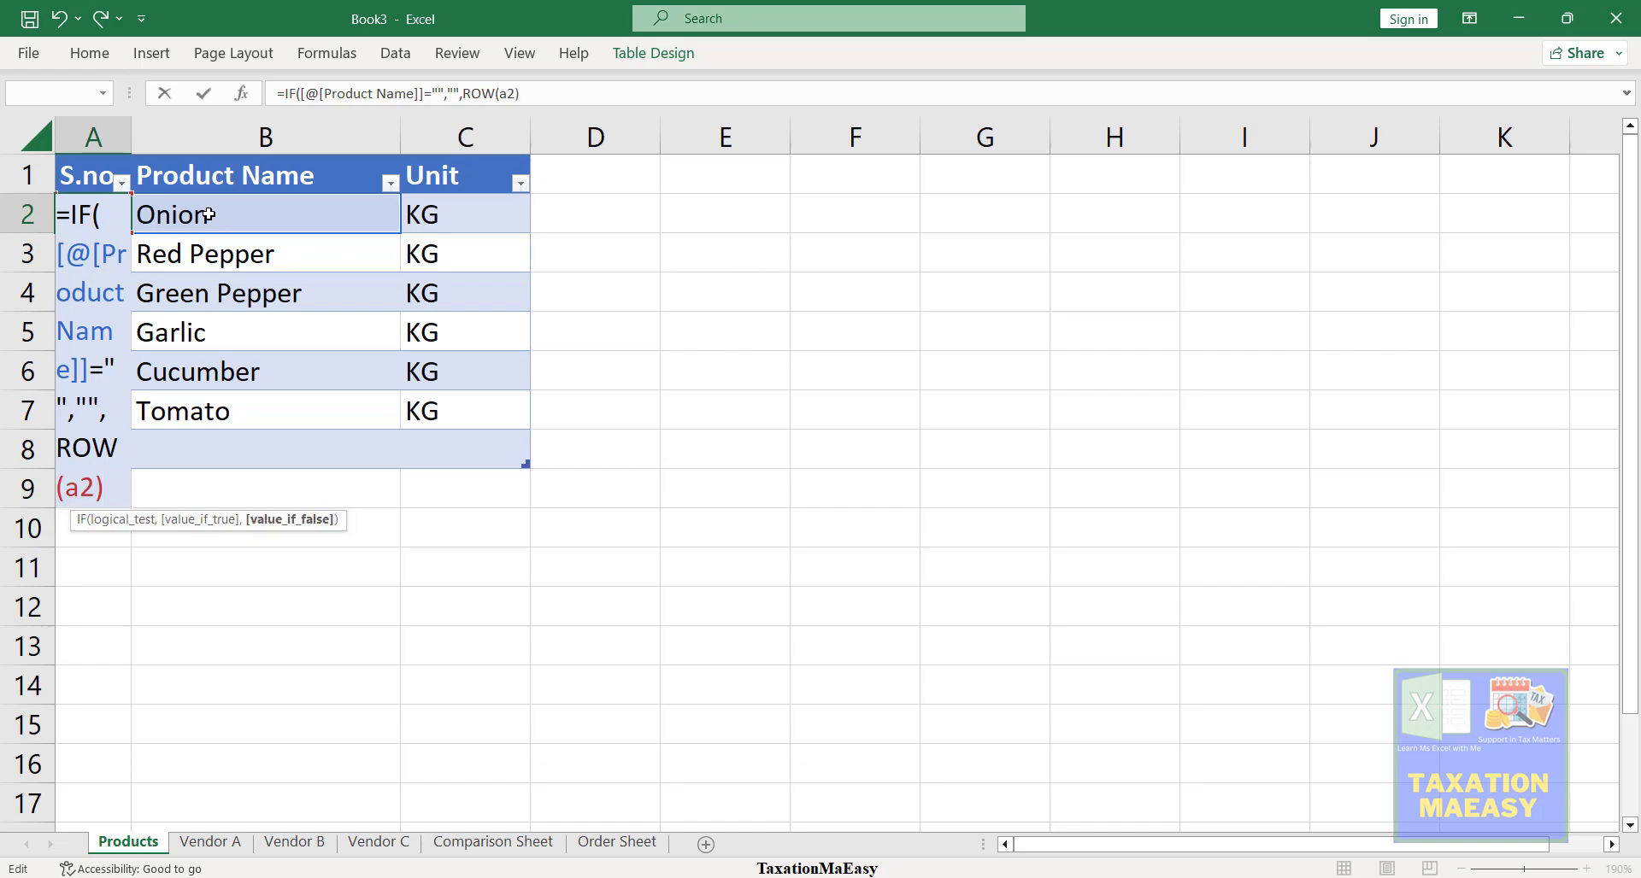
key("Return")
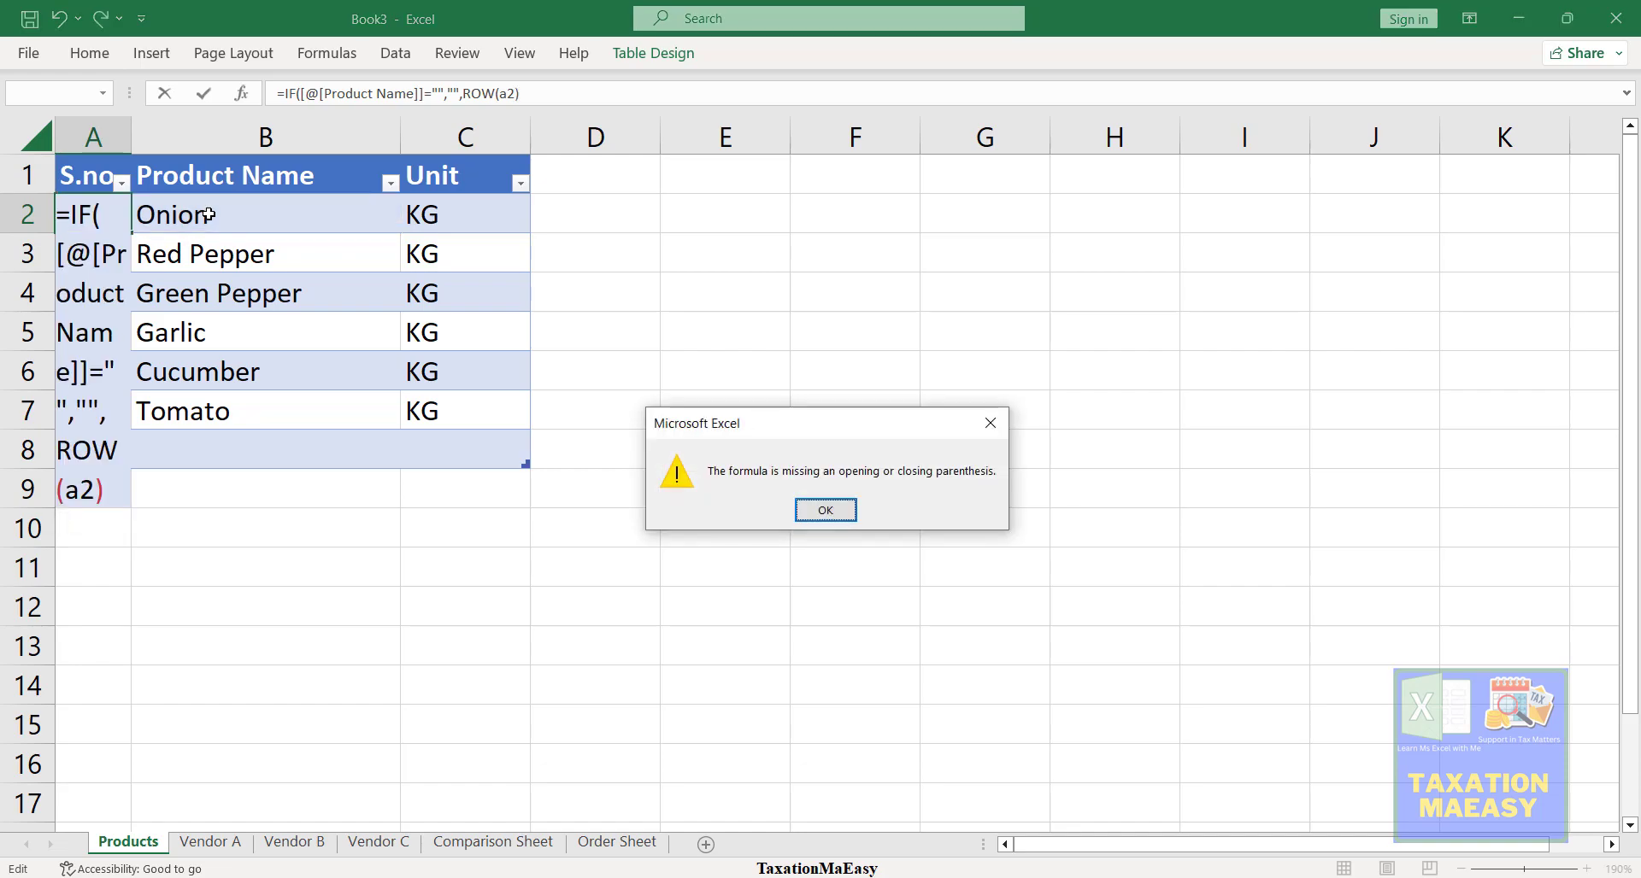
key("Return")
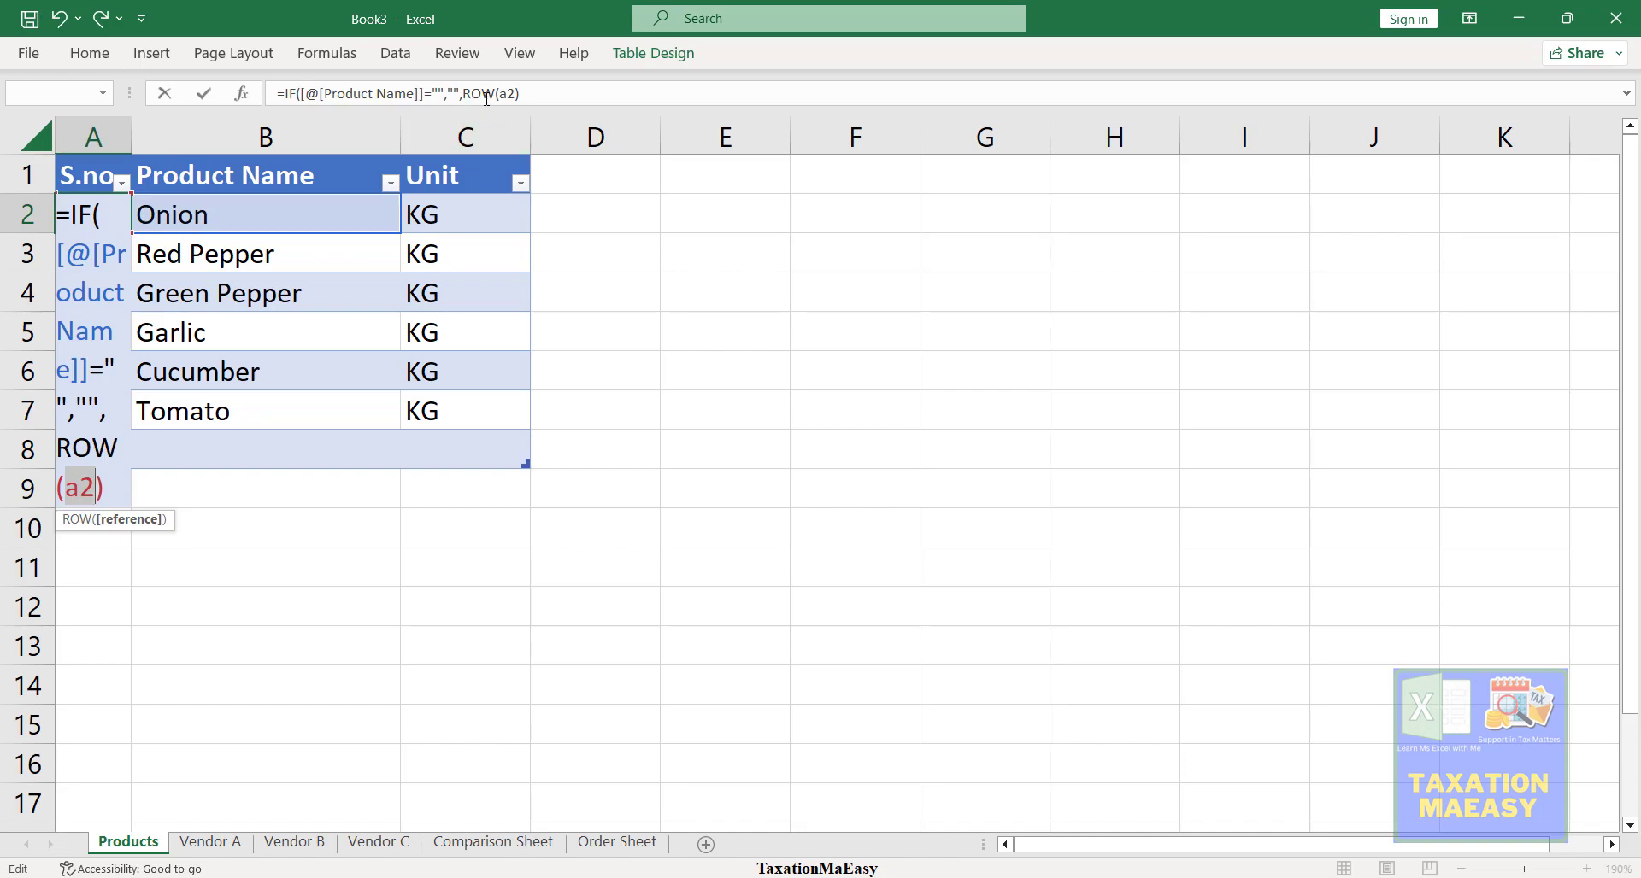
left_click(532, 96)
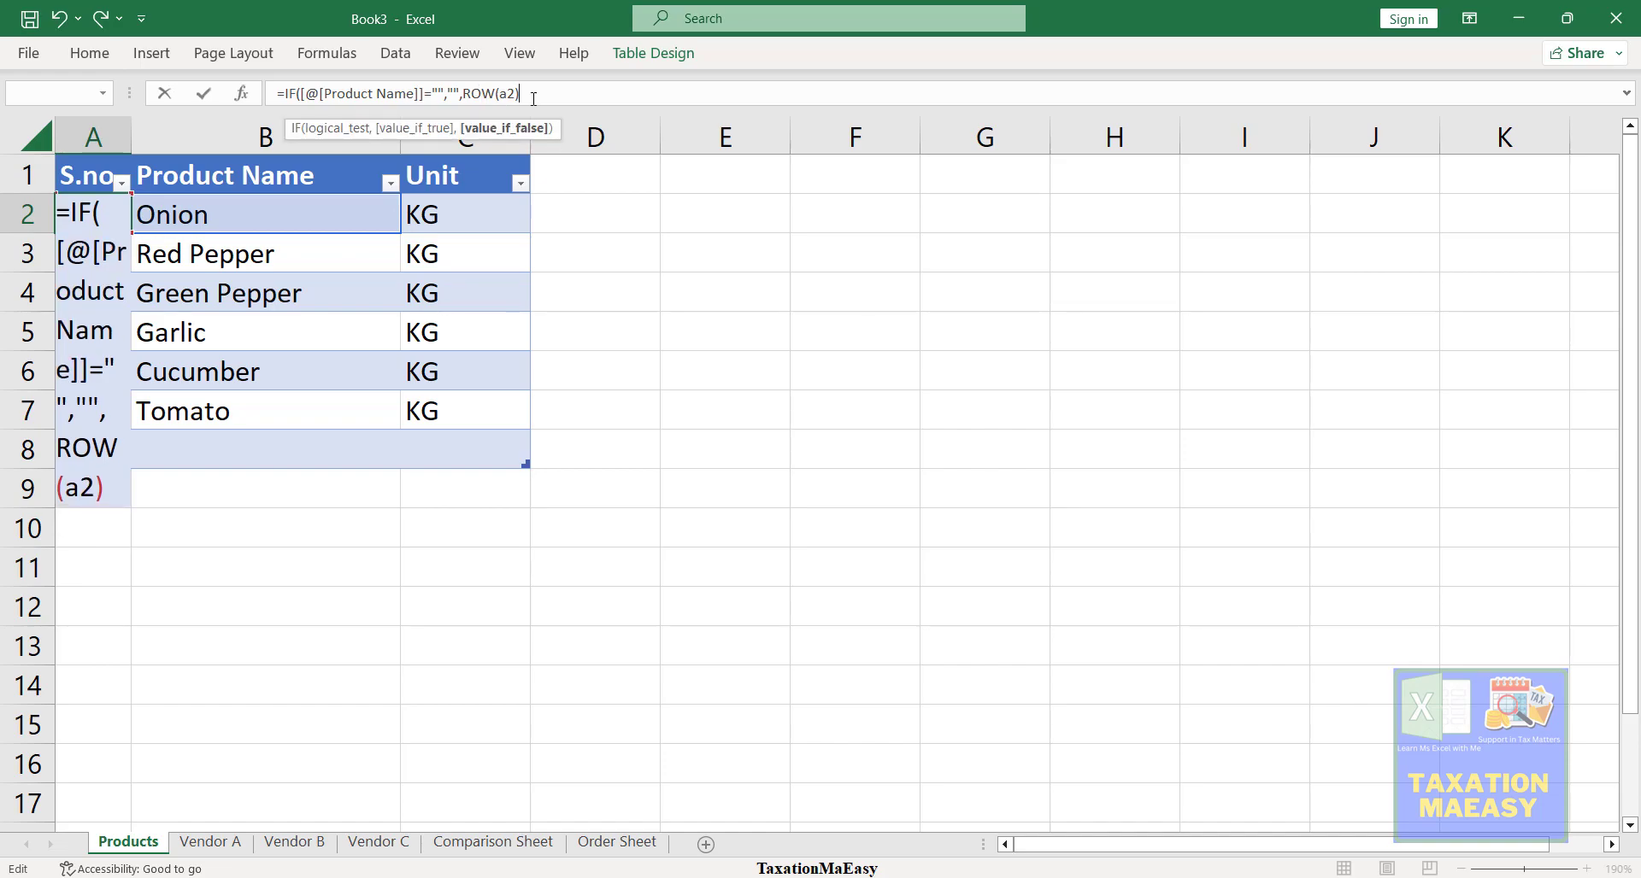
type("_")
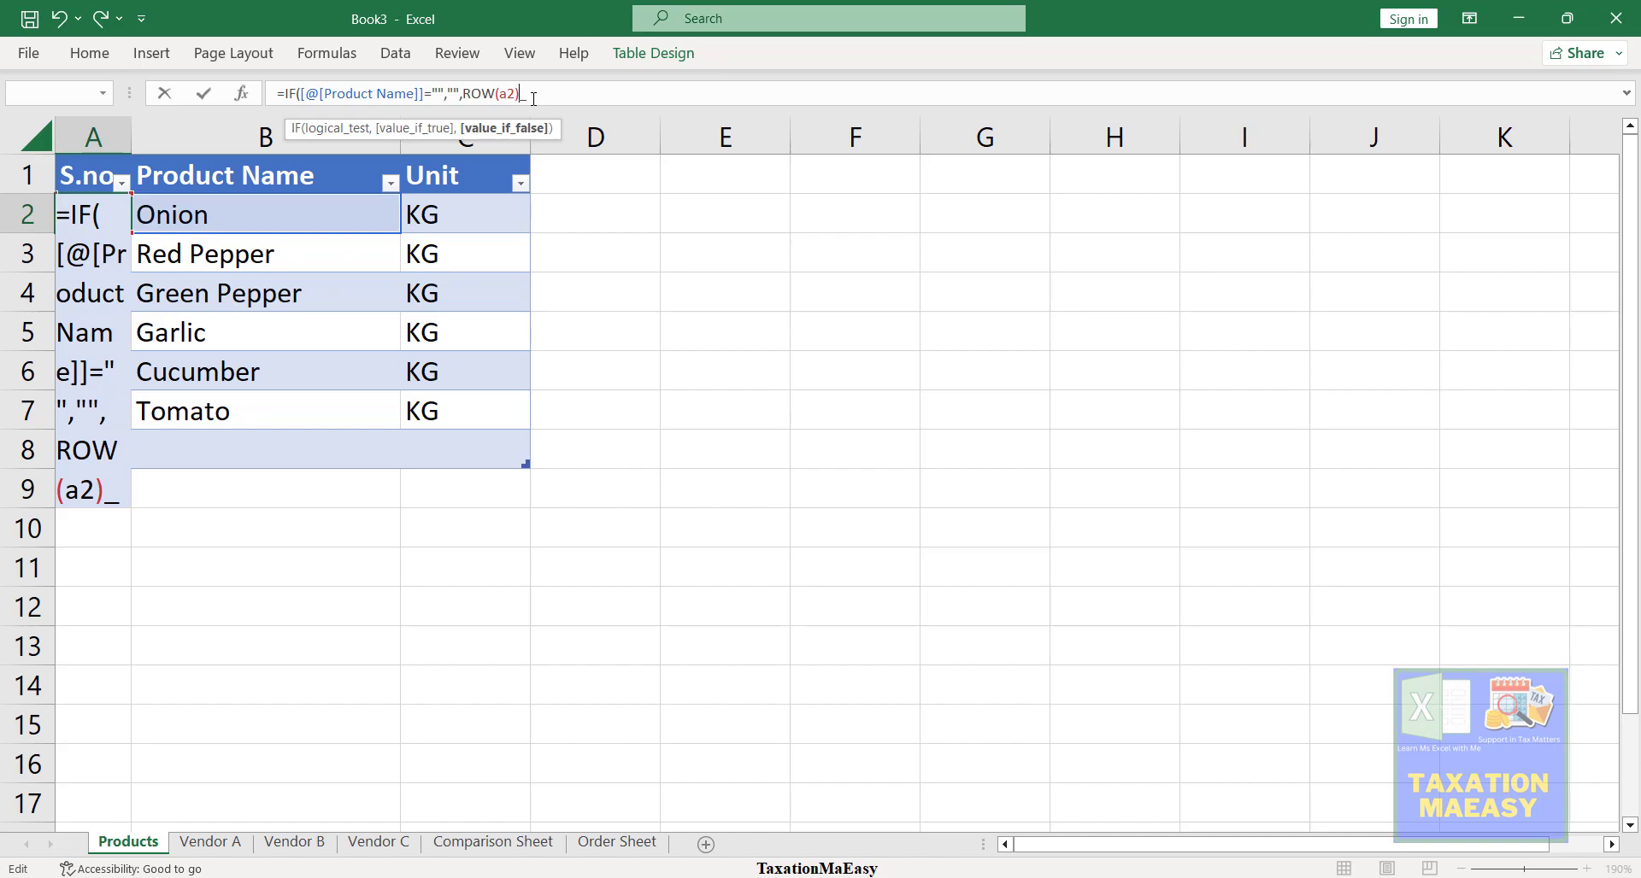
key("Return")
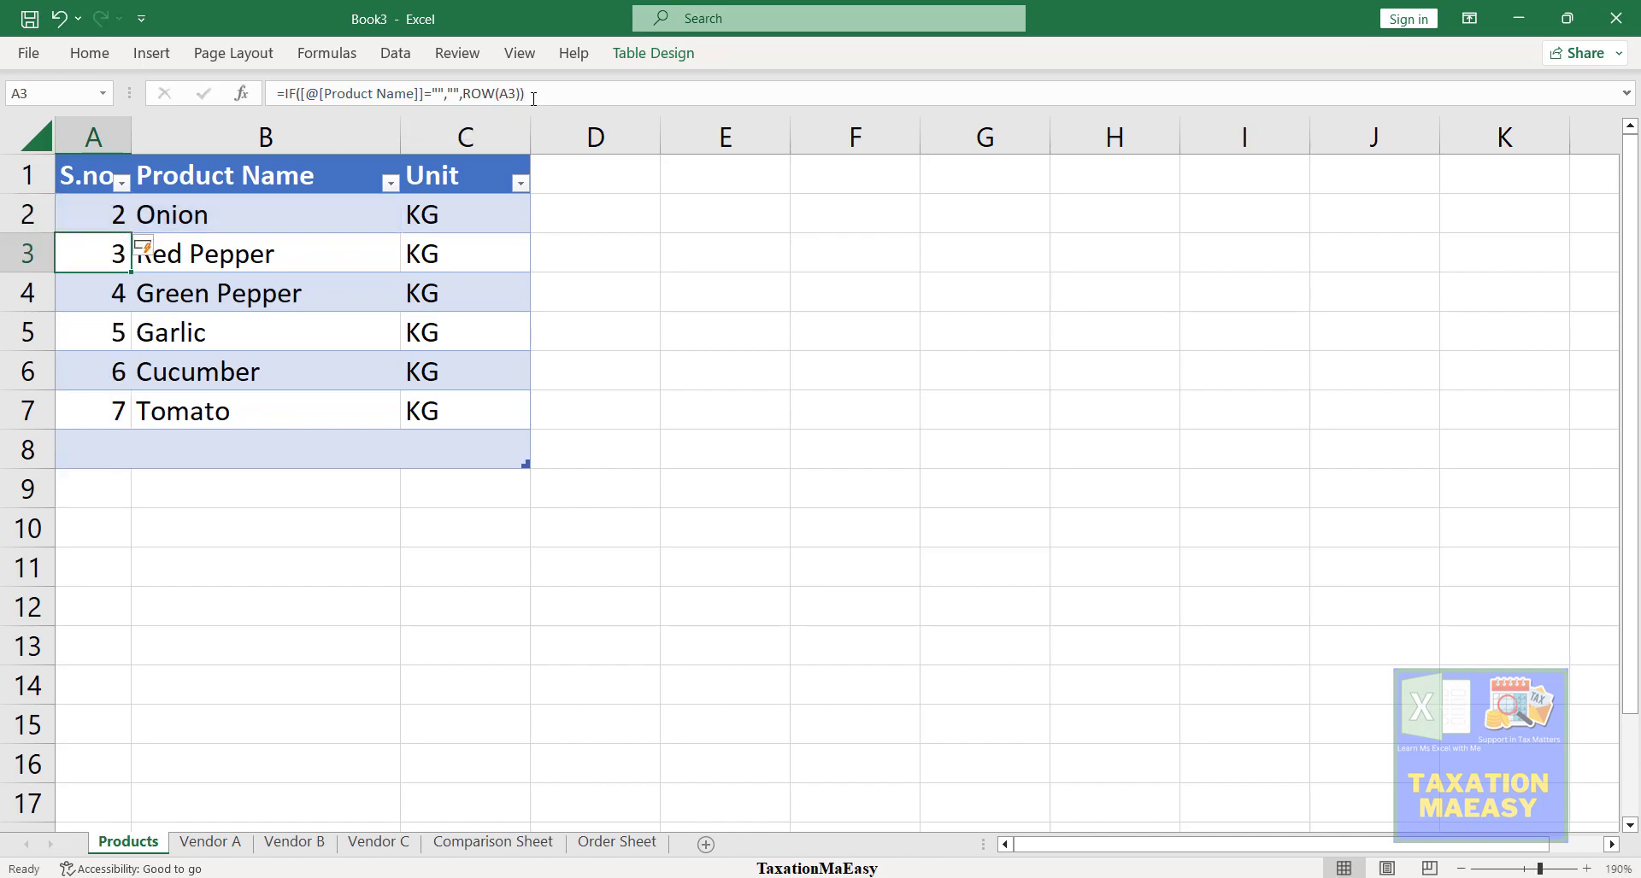
- Subtract 1 from ROW(A2) in the serial number formula in cell A2
key("Up")
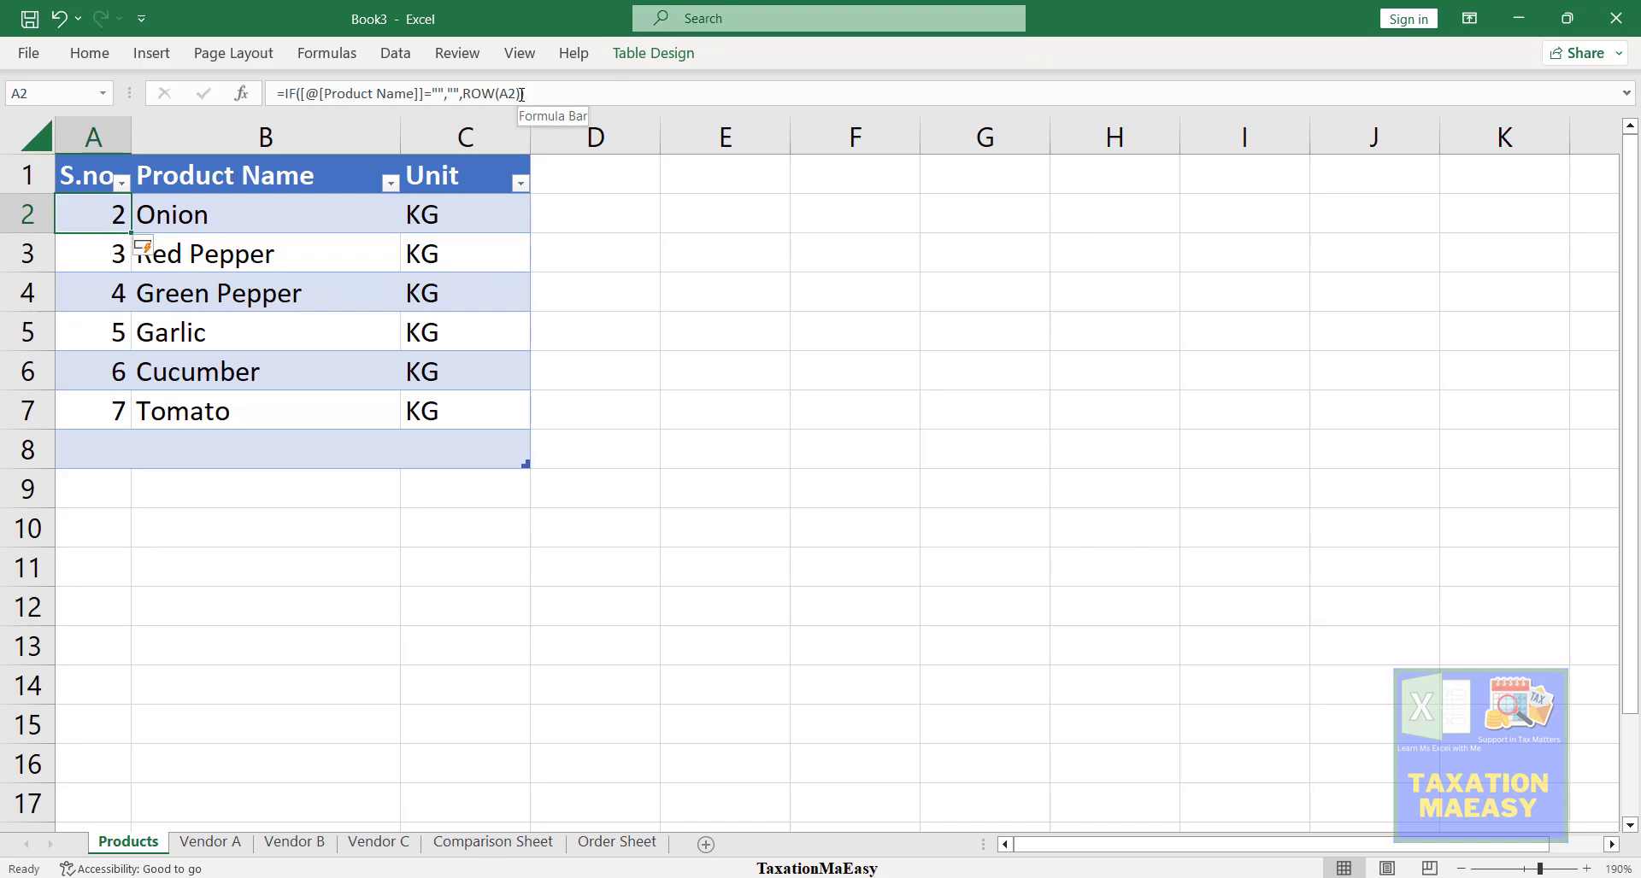
left_click(522, 94)
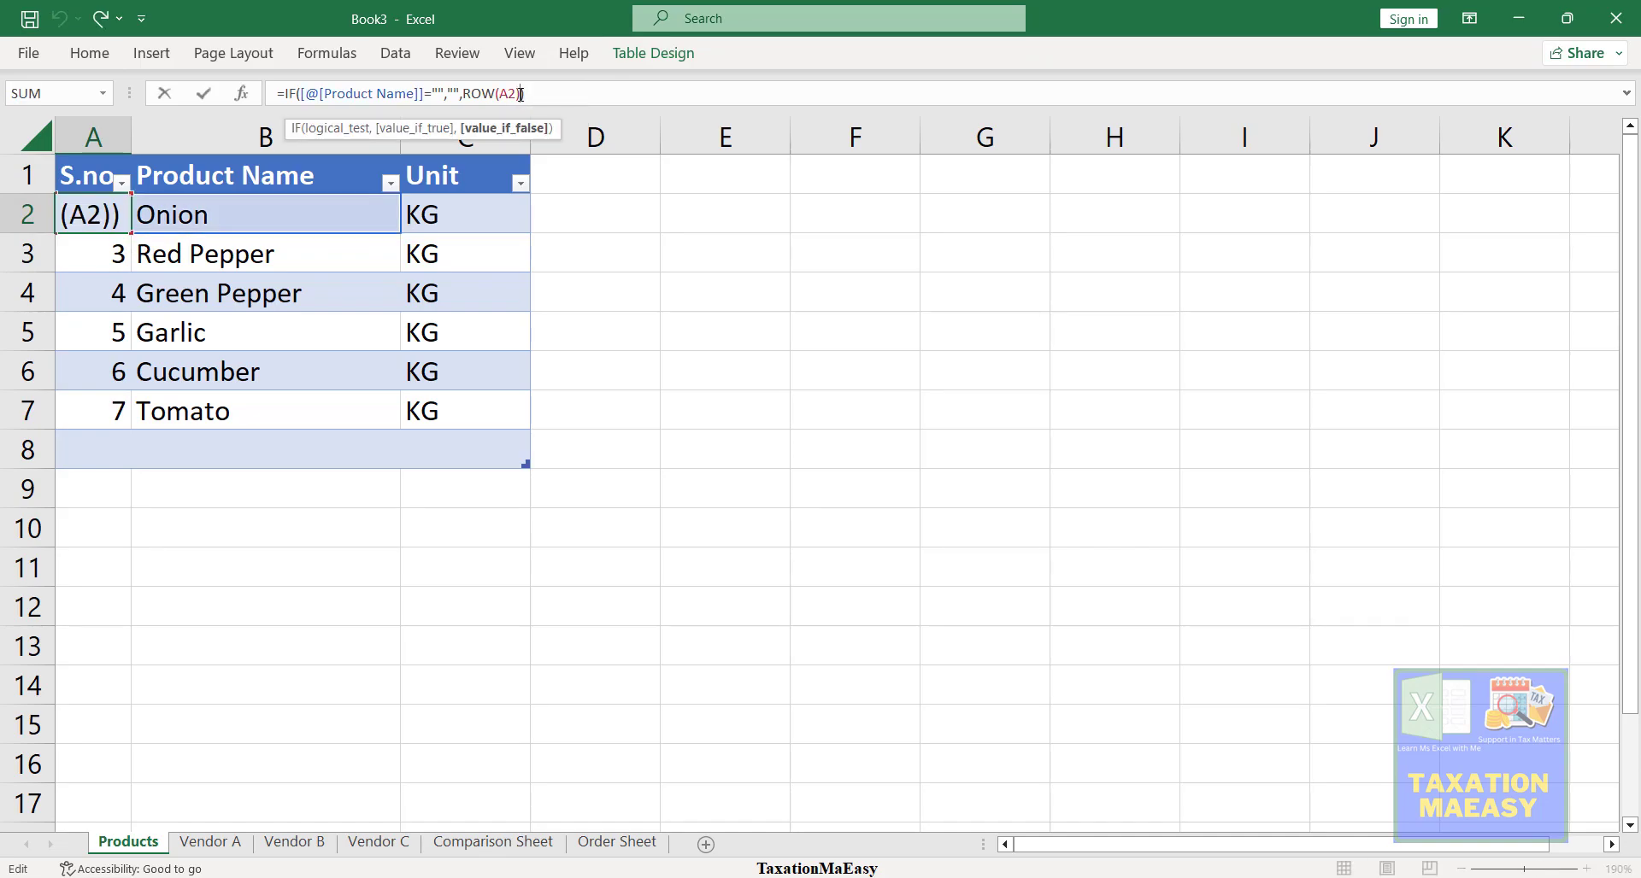
type("-1")
key("Return")
- Check the serial number formula in the S.no cells of the other product rows
key("Down")
key("Down")
key("Down")
key("Down")
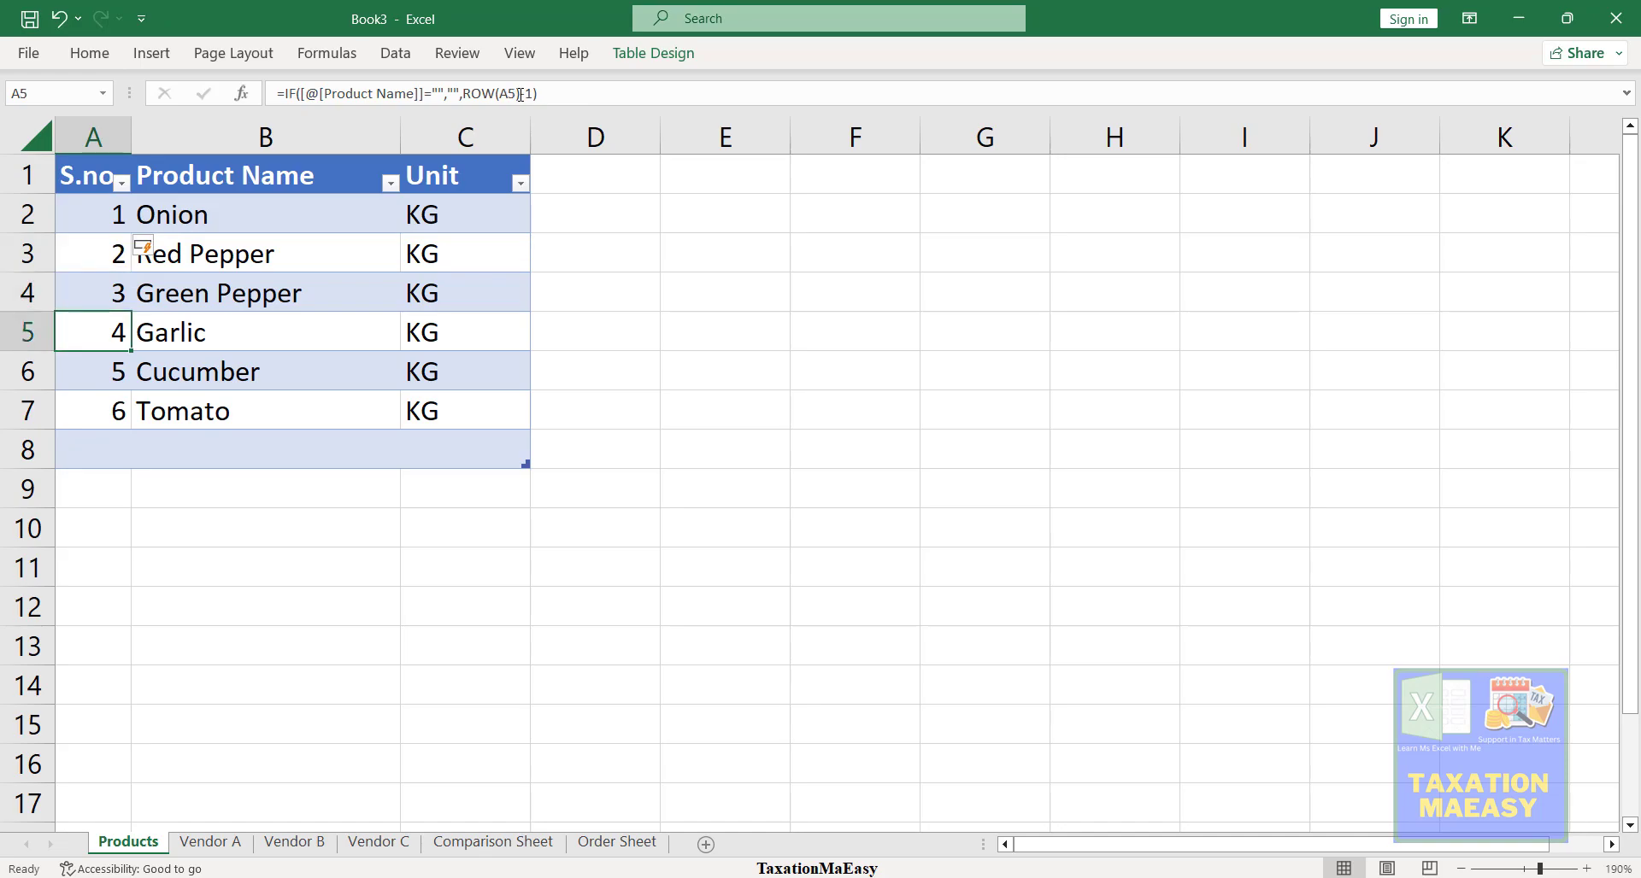
key("Up")
key("Up")
key("Up")
key("Up")
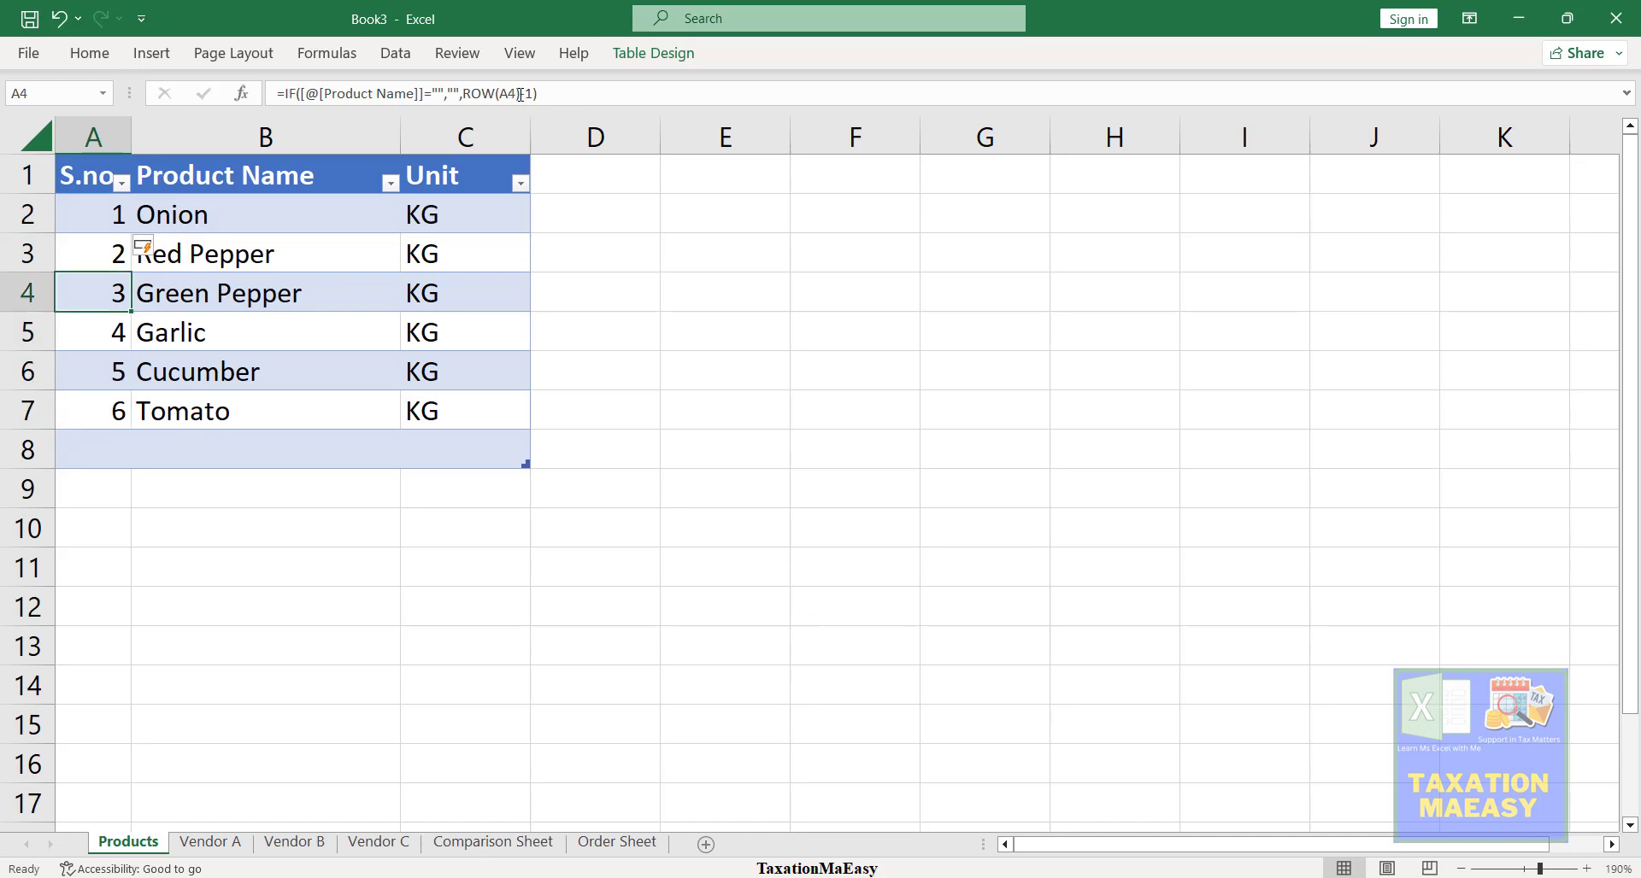
- Add Carrot as a new product in cell B8 of the Products table
key("Down")
key("Down")
key("Down")
key("Down")
key("Down")
key("Right")
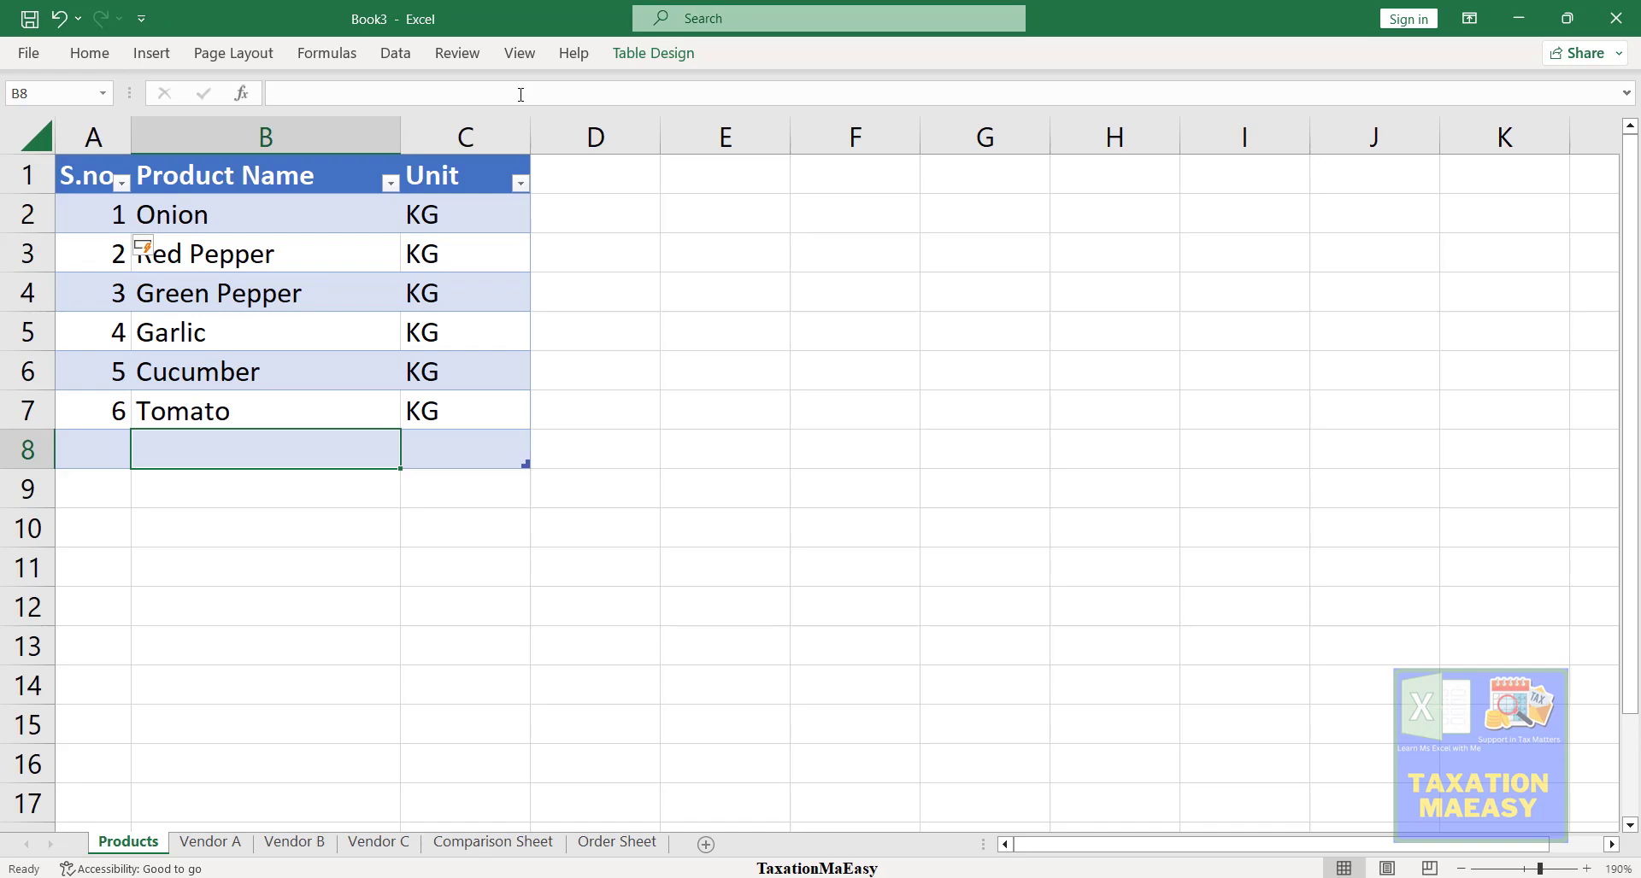
type("Carrot")
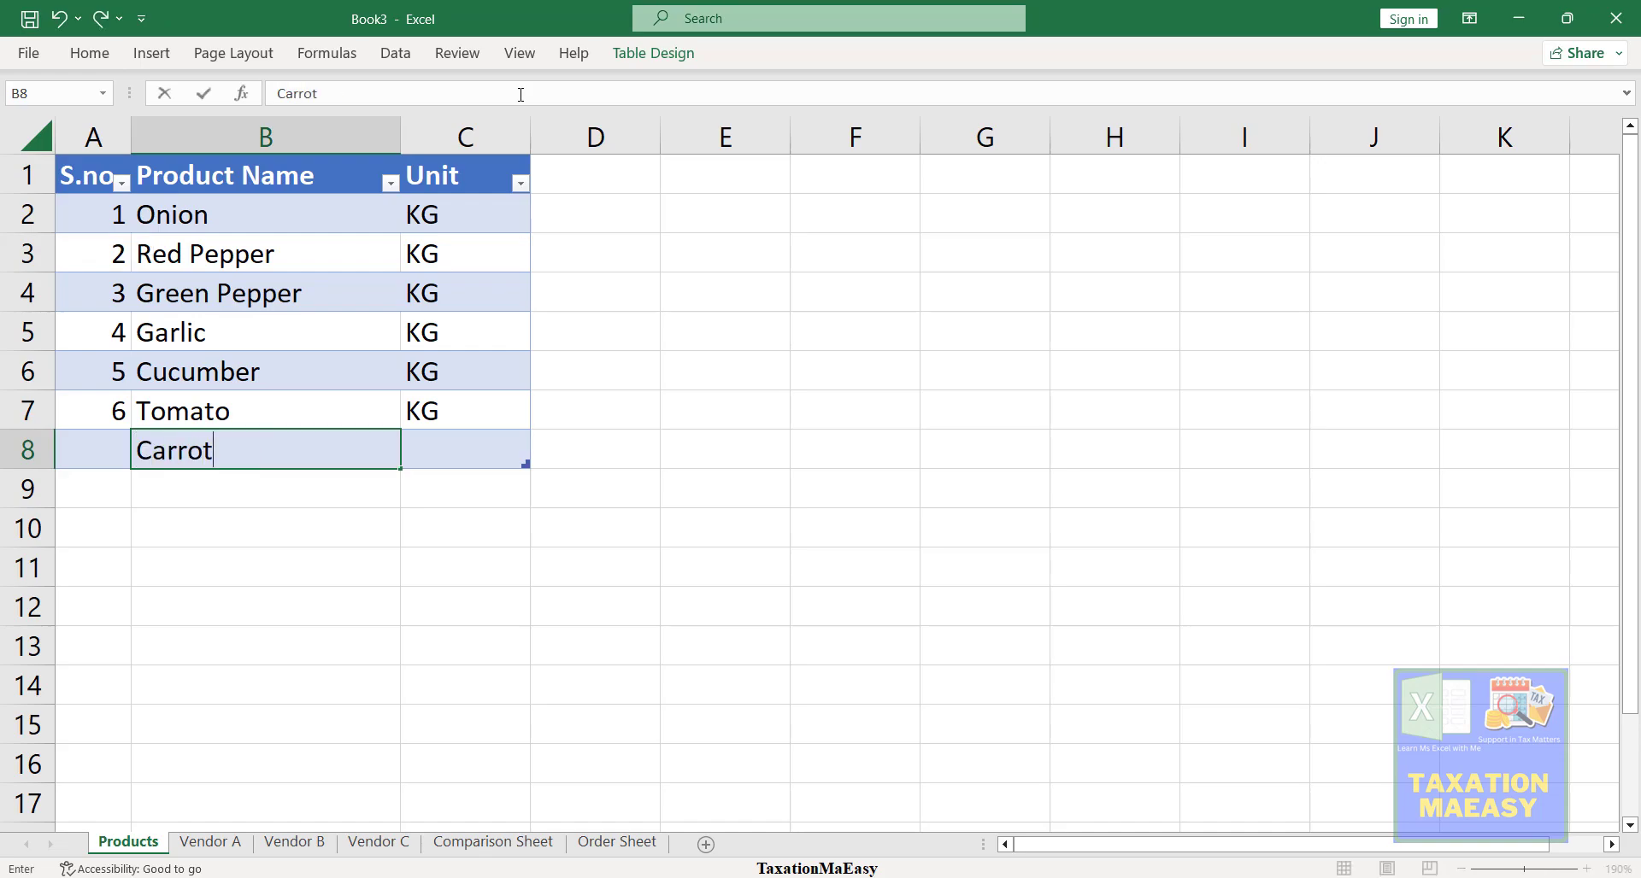
key("Return")
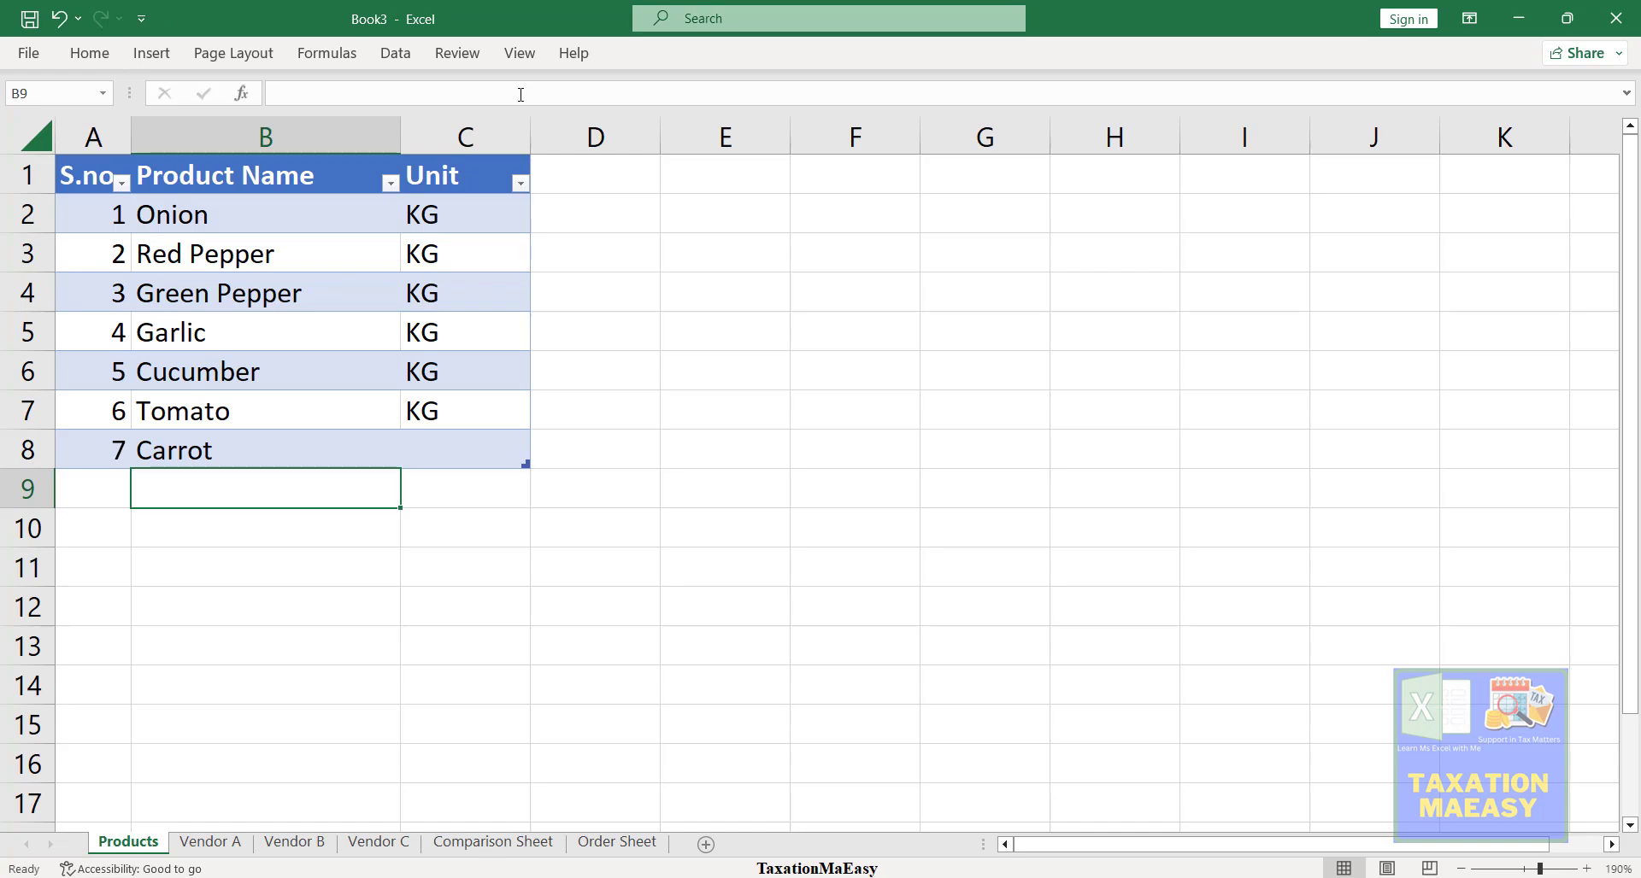
- Fill the unit KG from Tomato's row down into cell C8 for Carrot
key("Up")
key("Up")
key("Right")
key("Down")
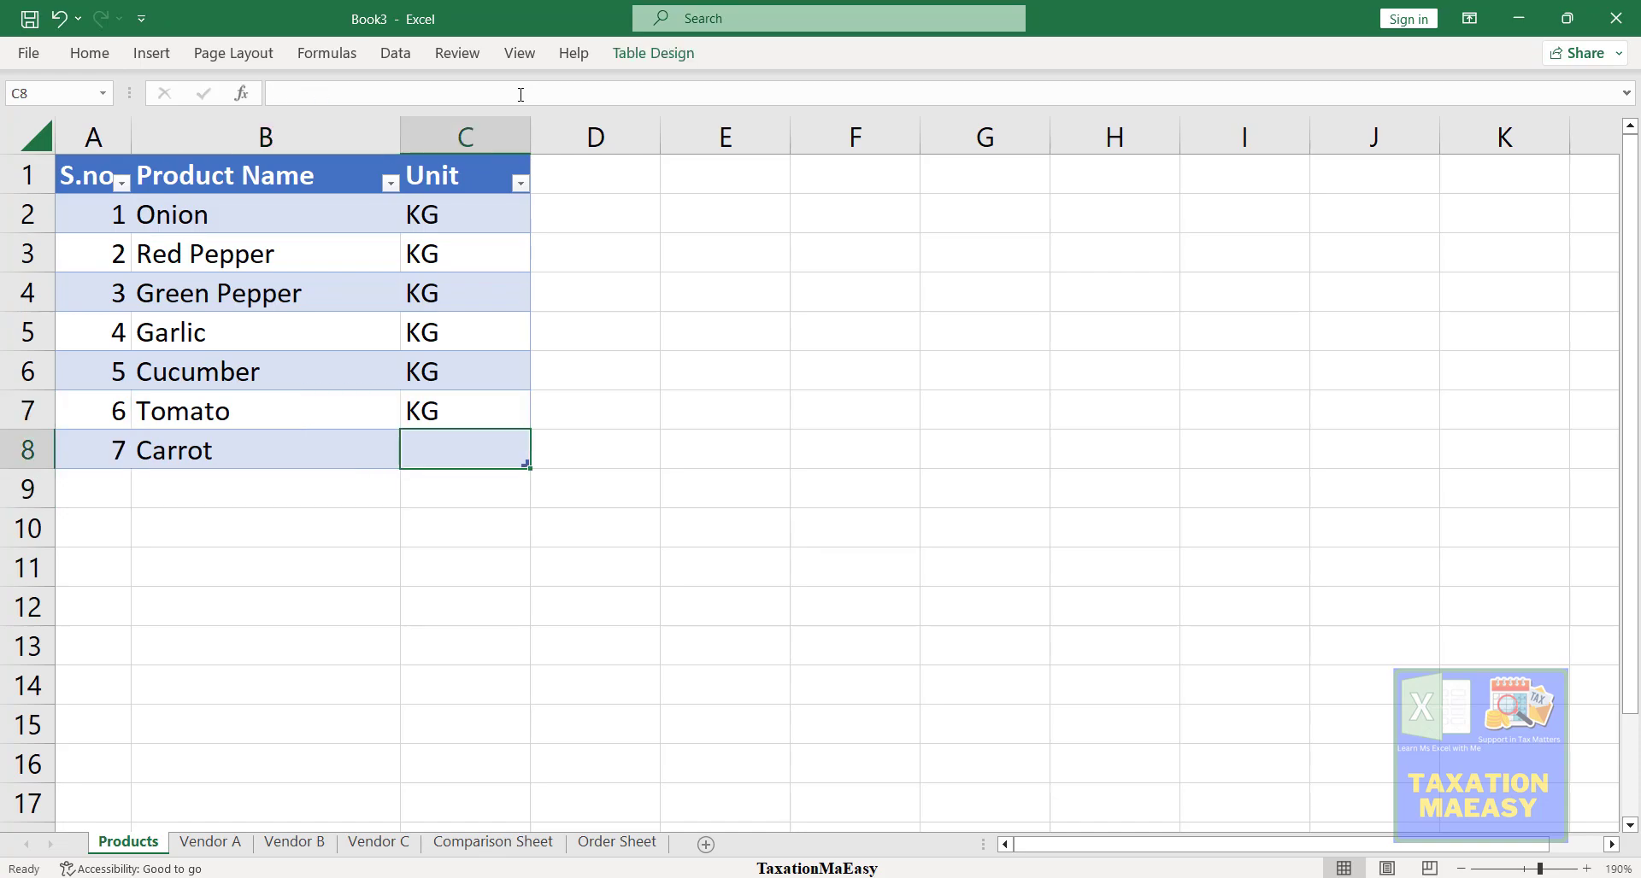
key("ctrl+d")
- Enter the header S.no in cell A1 of the Vendor A sheet
left_click(208, 853)
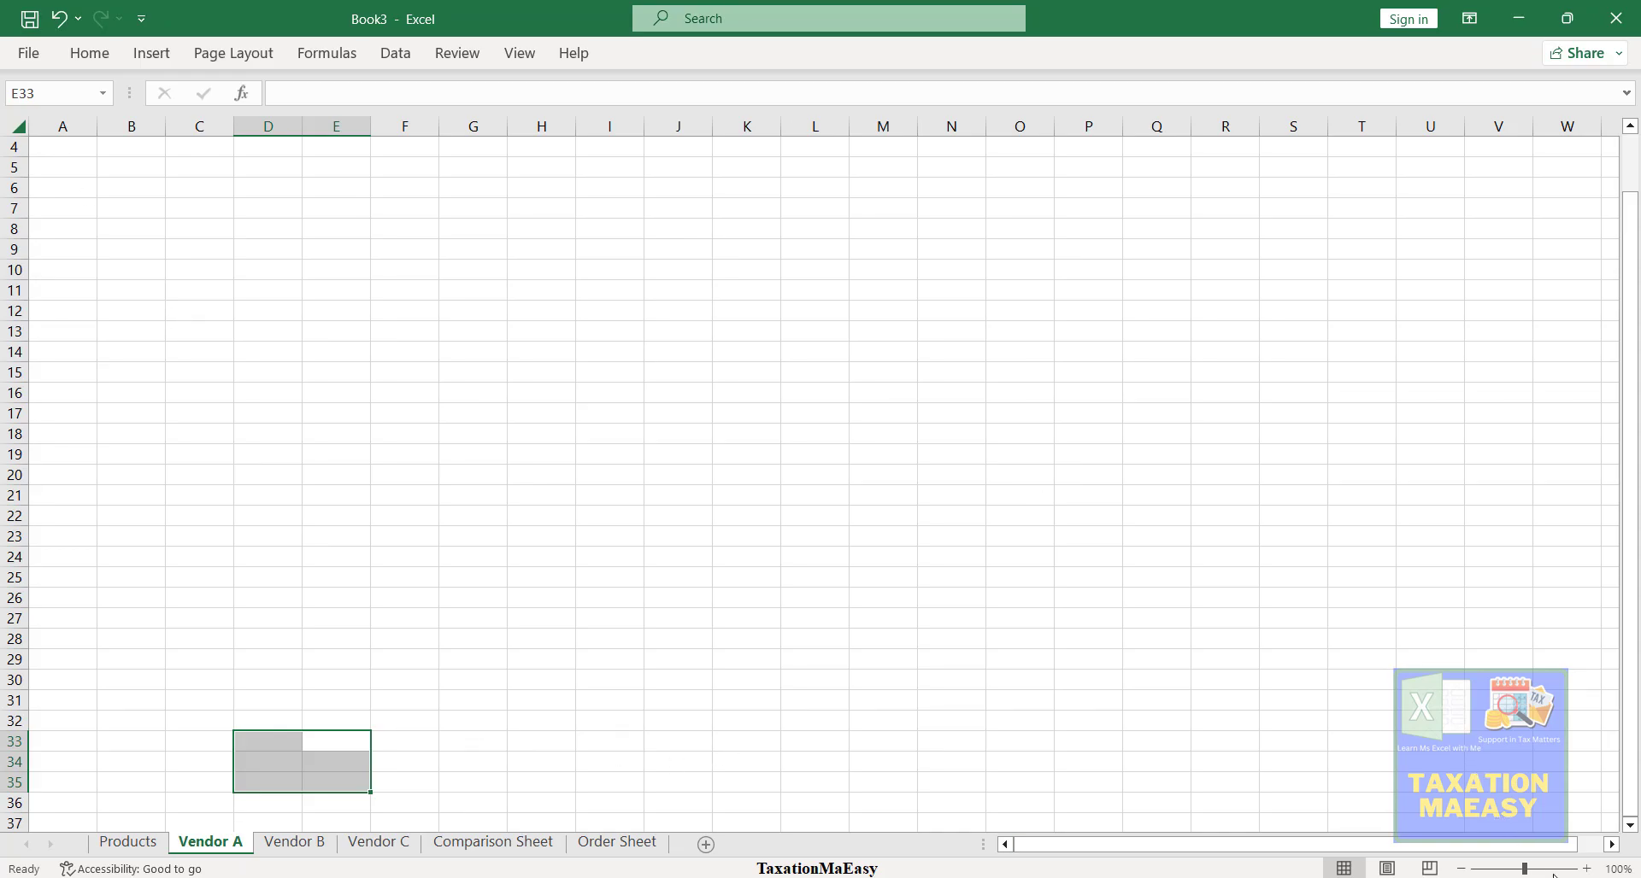
left_click(1553, 869)
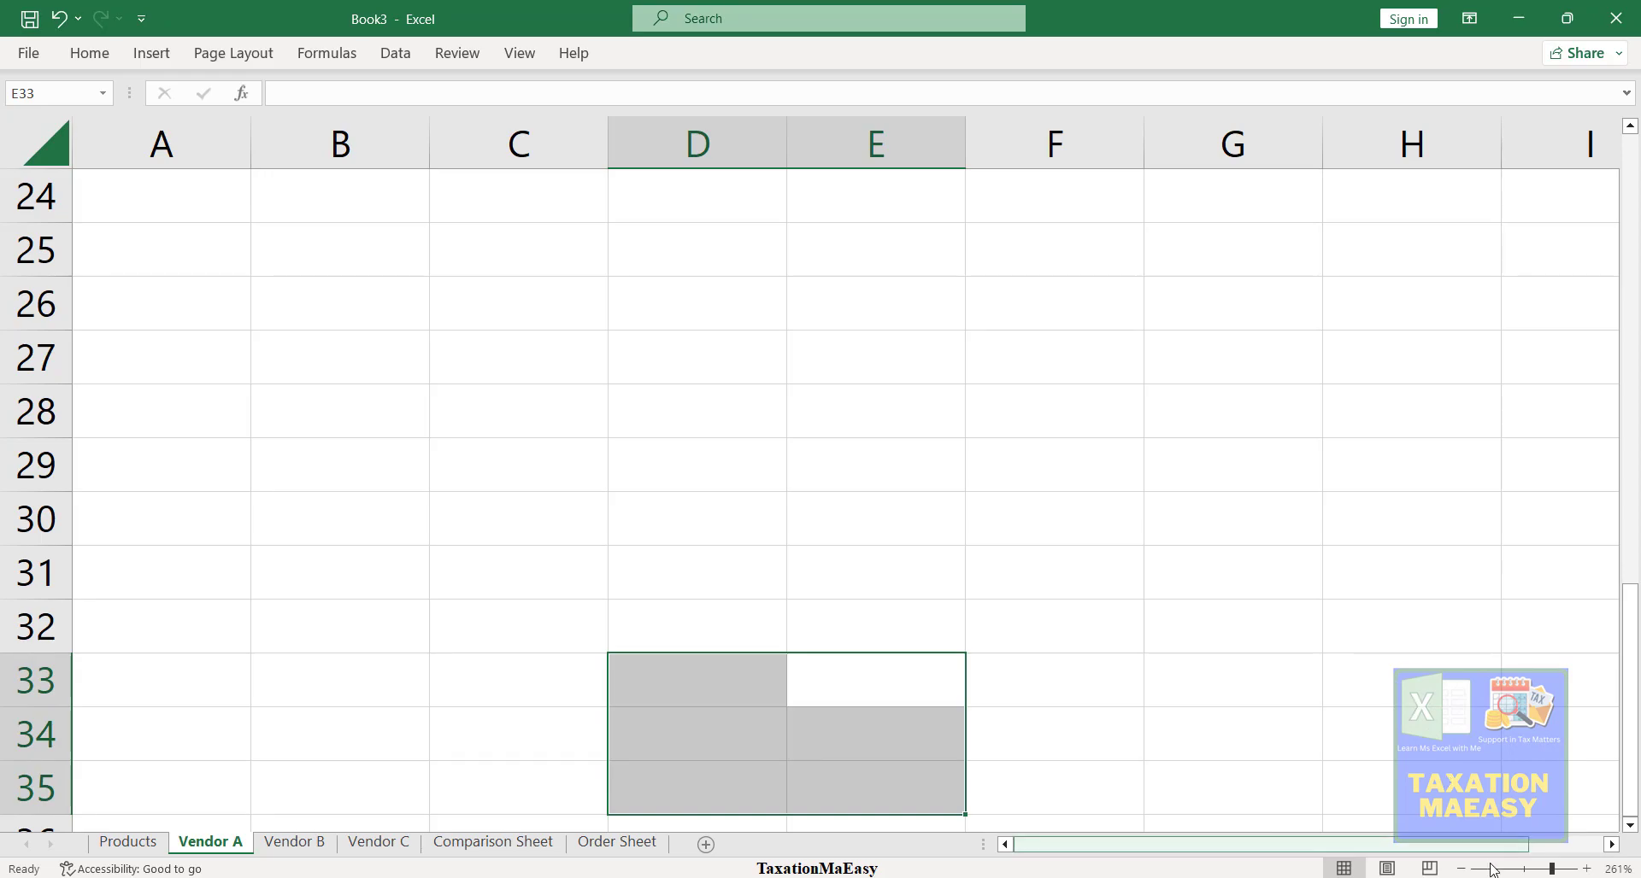
left_click(1543, 869)
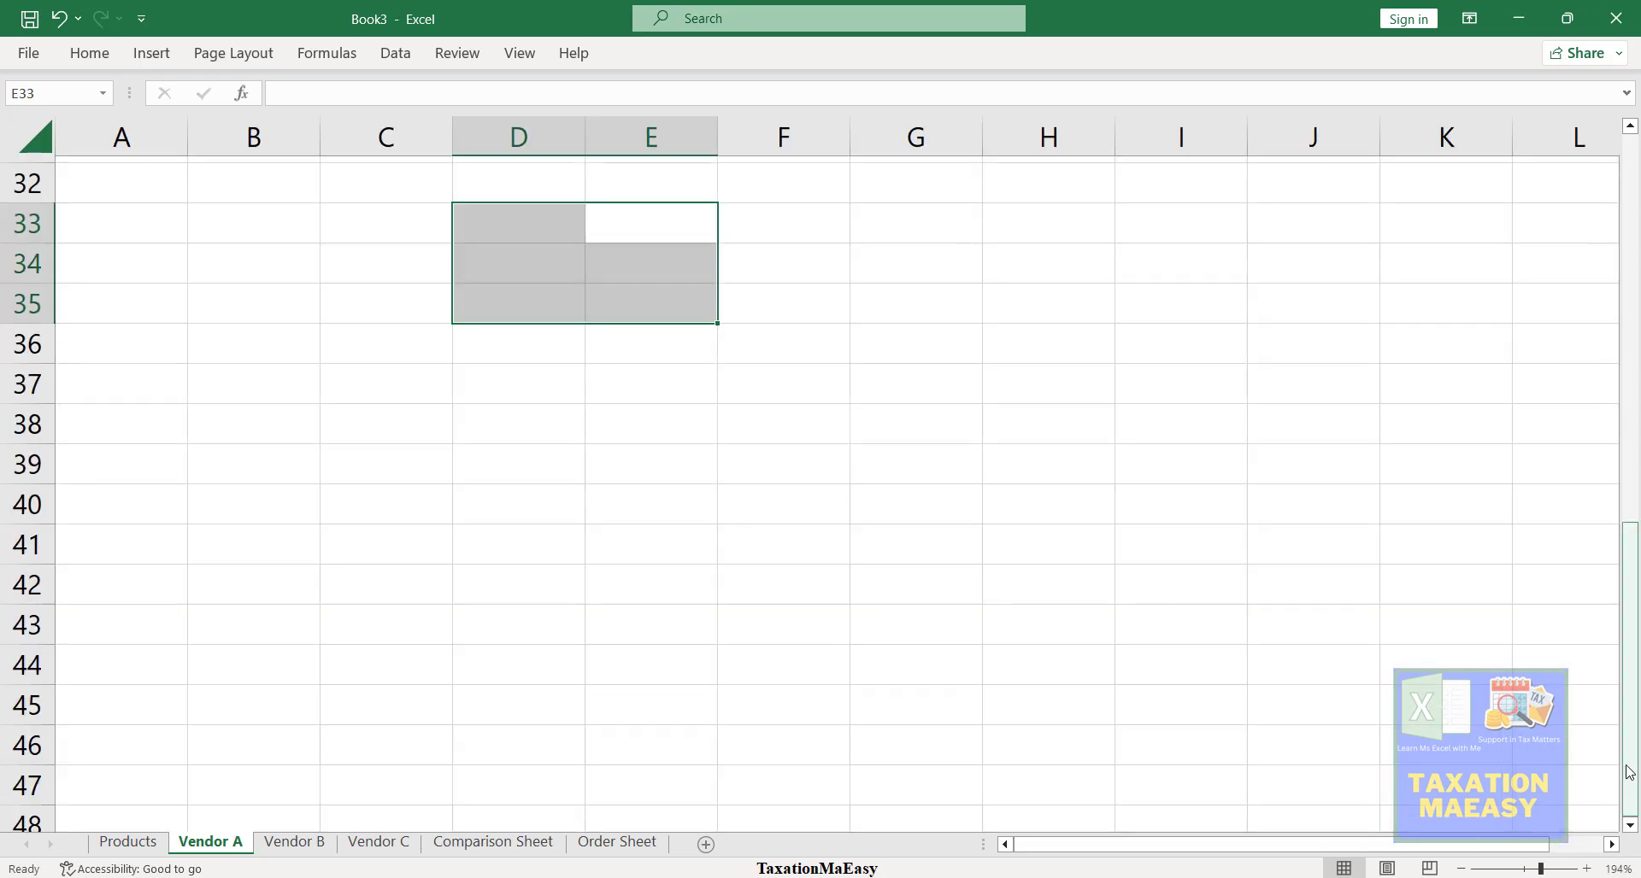
key("ctrl+Up")
key("Left")
key("Left")
key("Left")
key("Left")
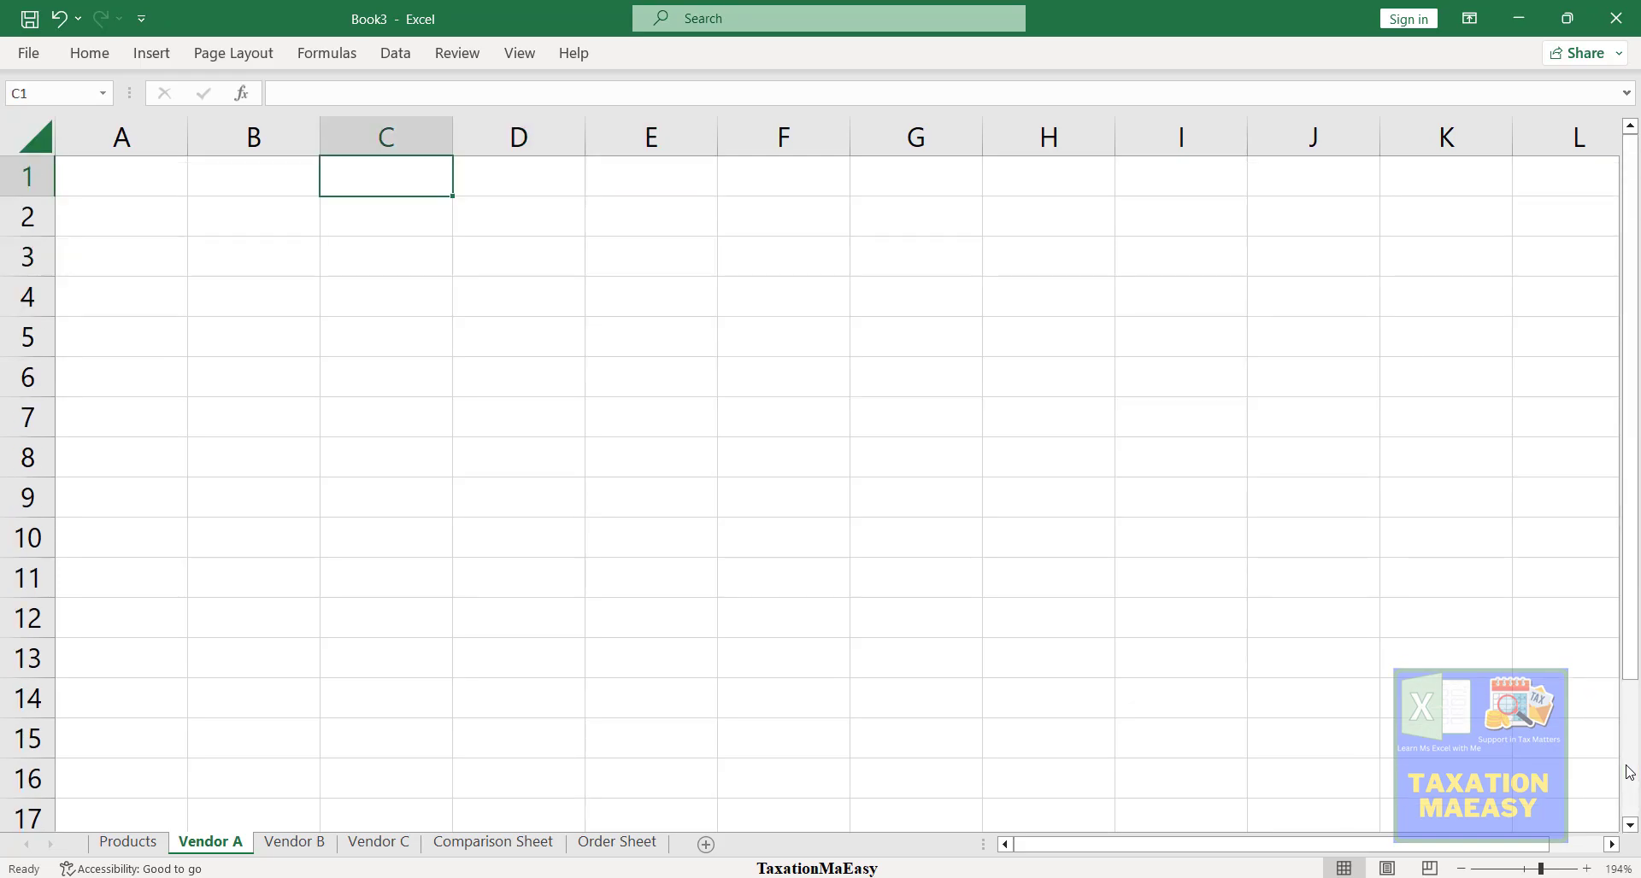
type("S.no")
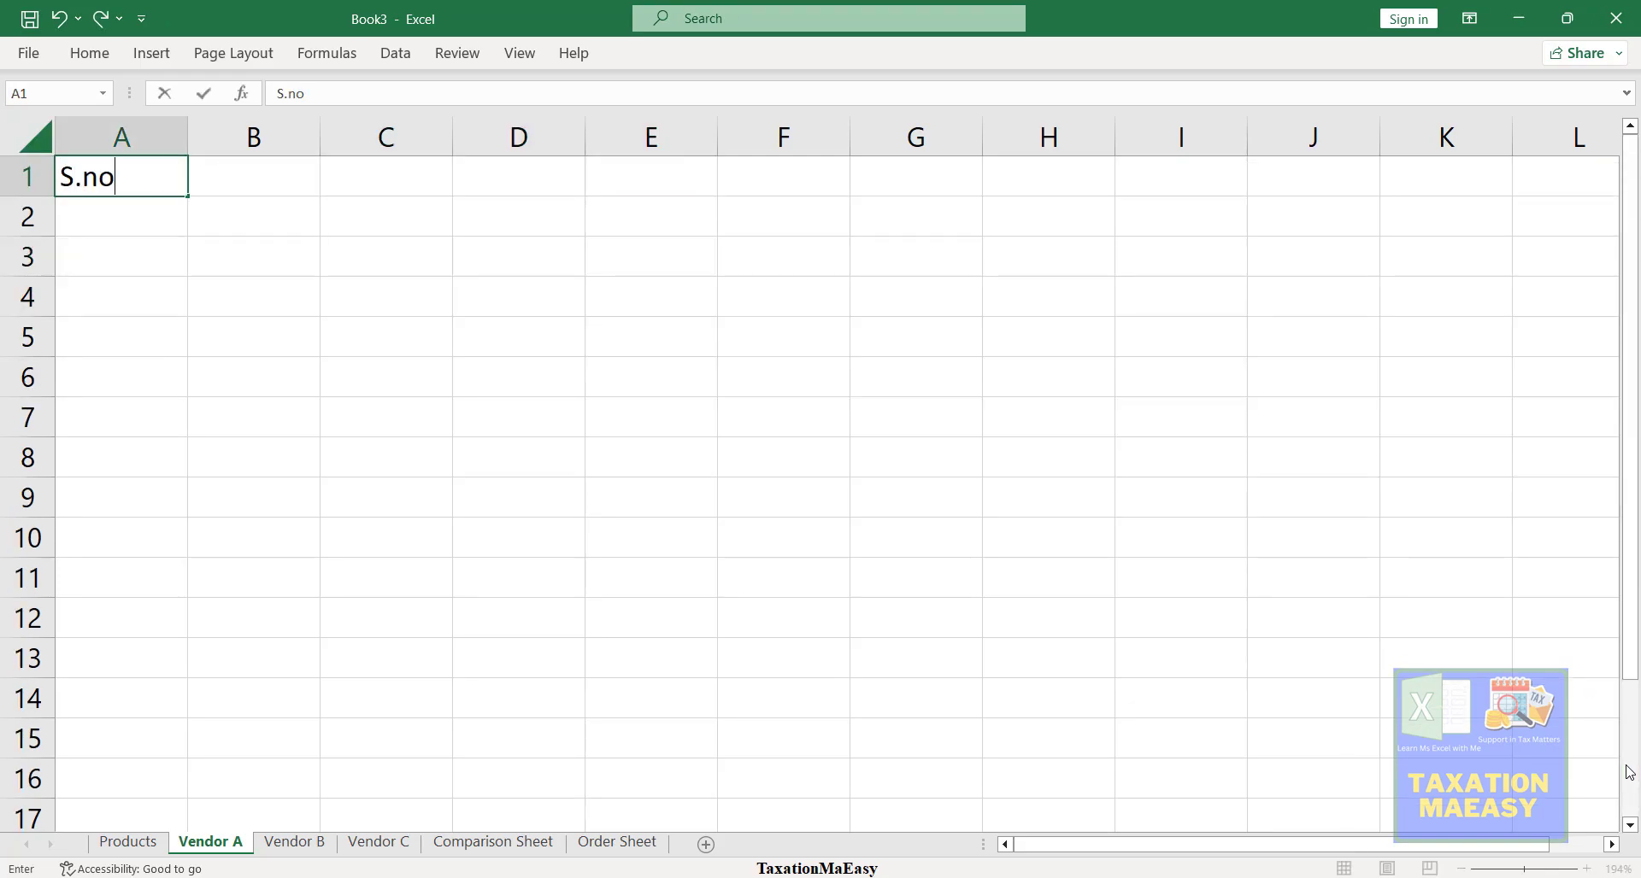
key("ctrl+Return")
key("Right")
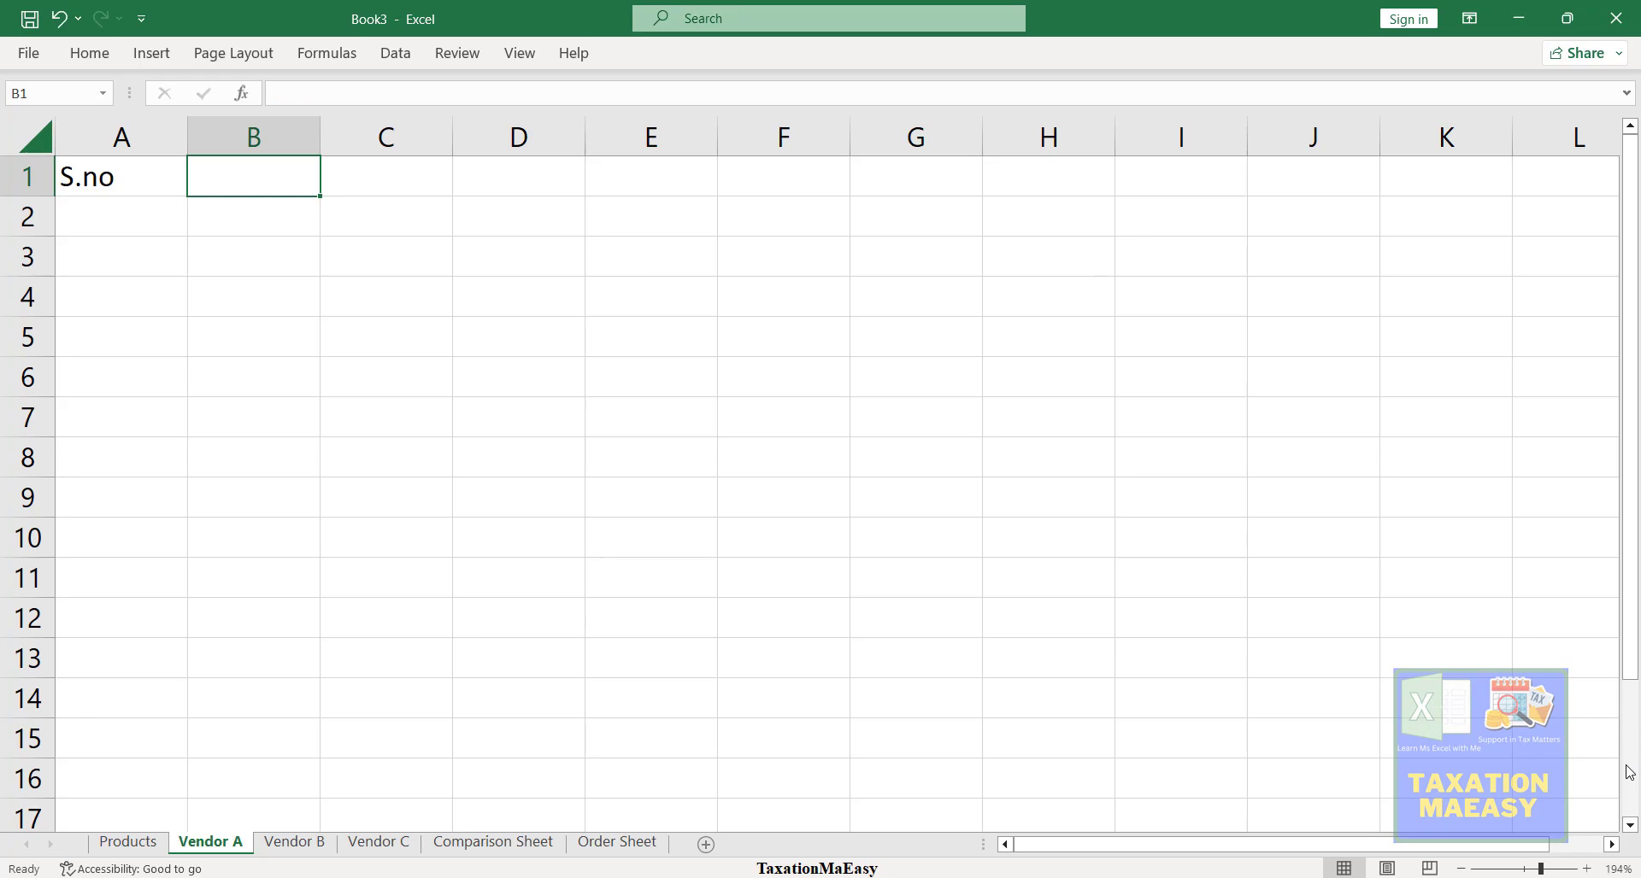
- Enter the headers Product Name in cell B1 and Product Price in cell C1 of the Vendor A sheet
type("Produ")
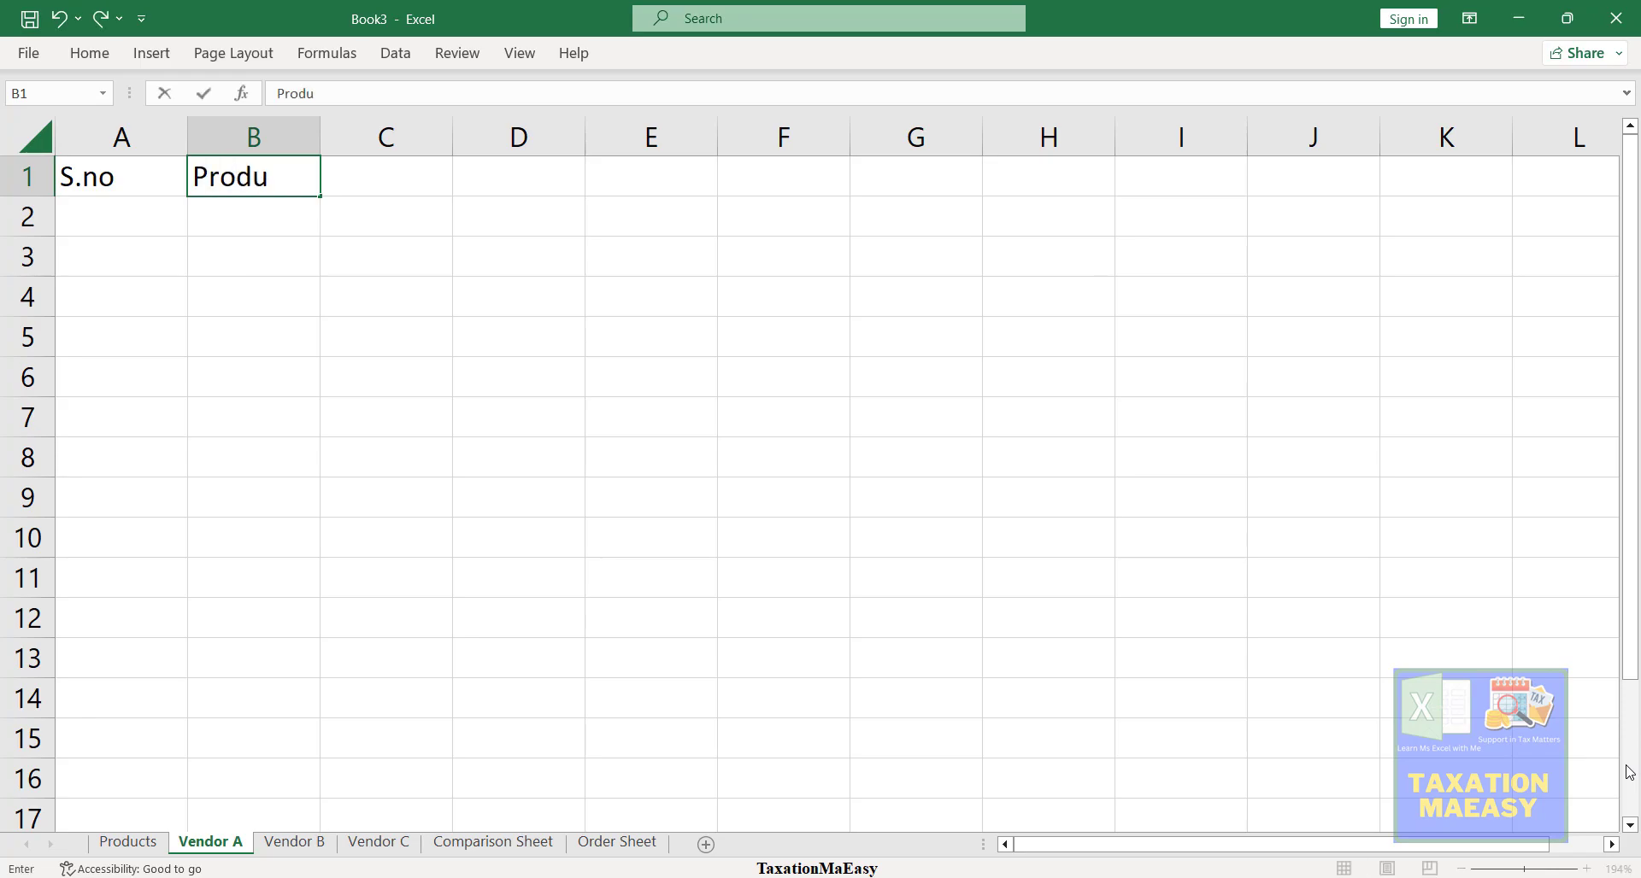
type("ct Name")
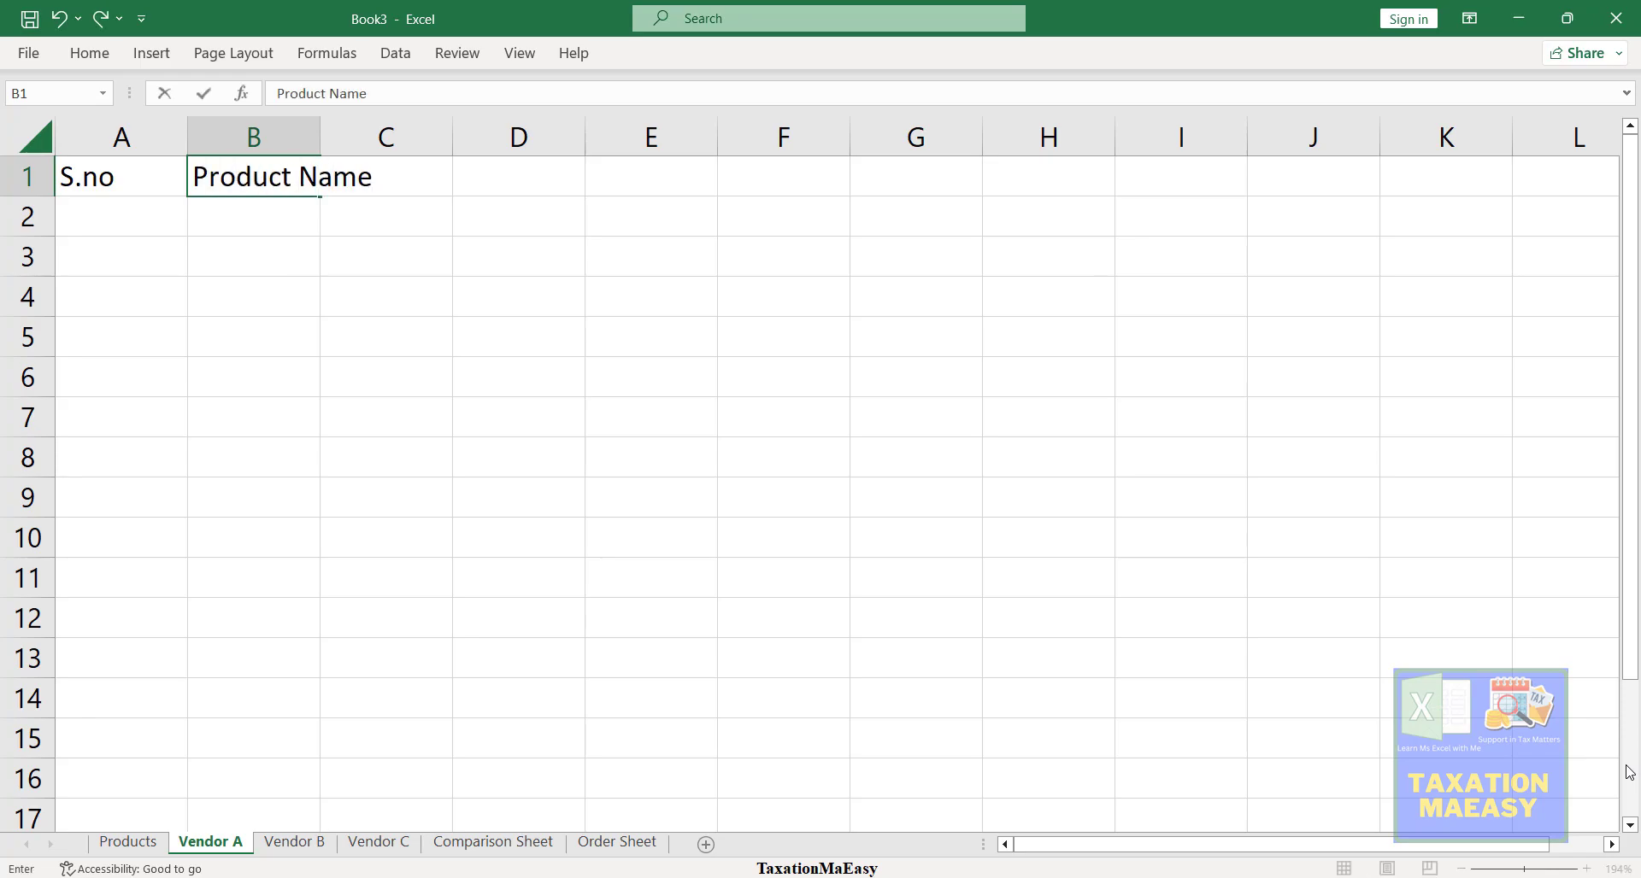
key("Right")
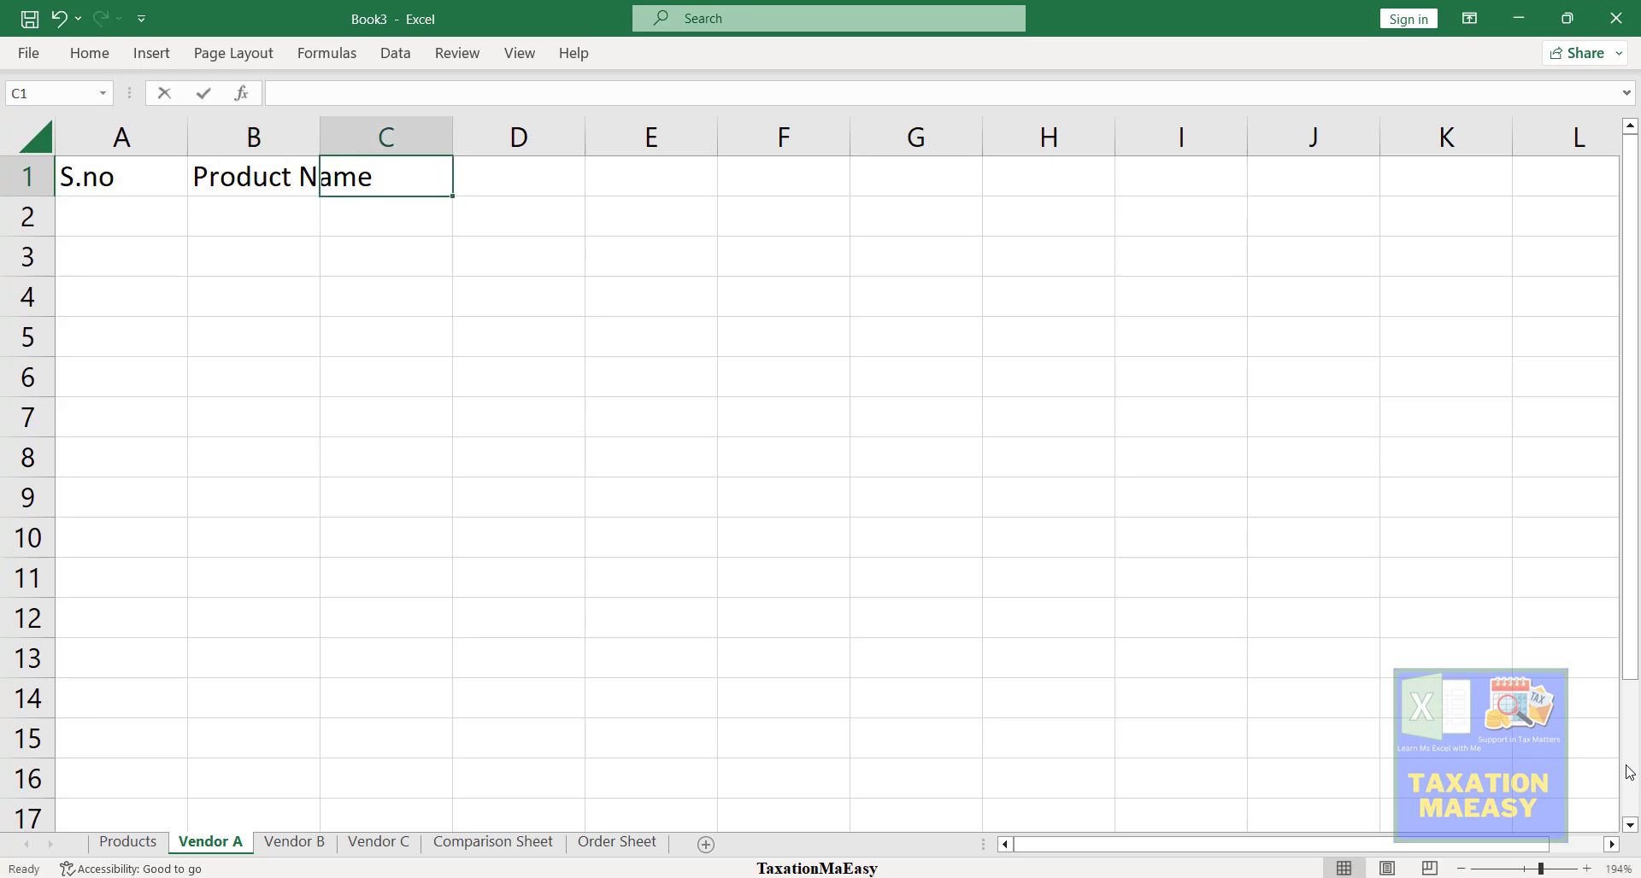
type("Produc")
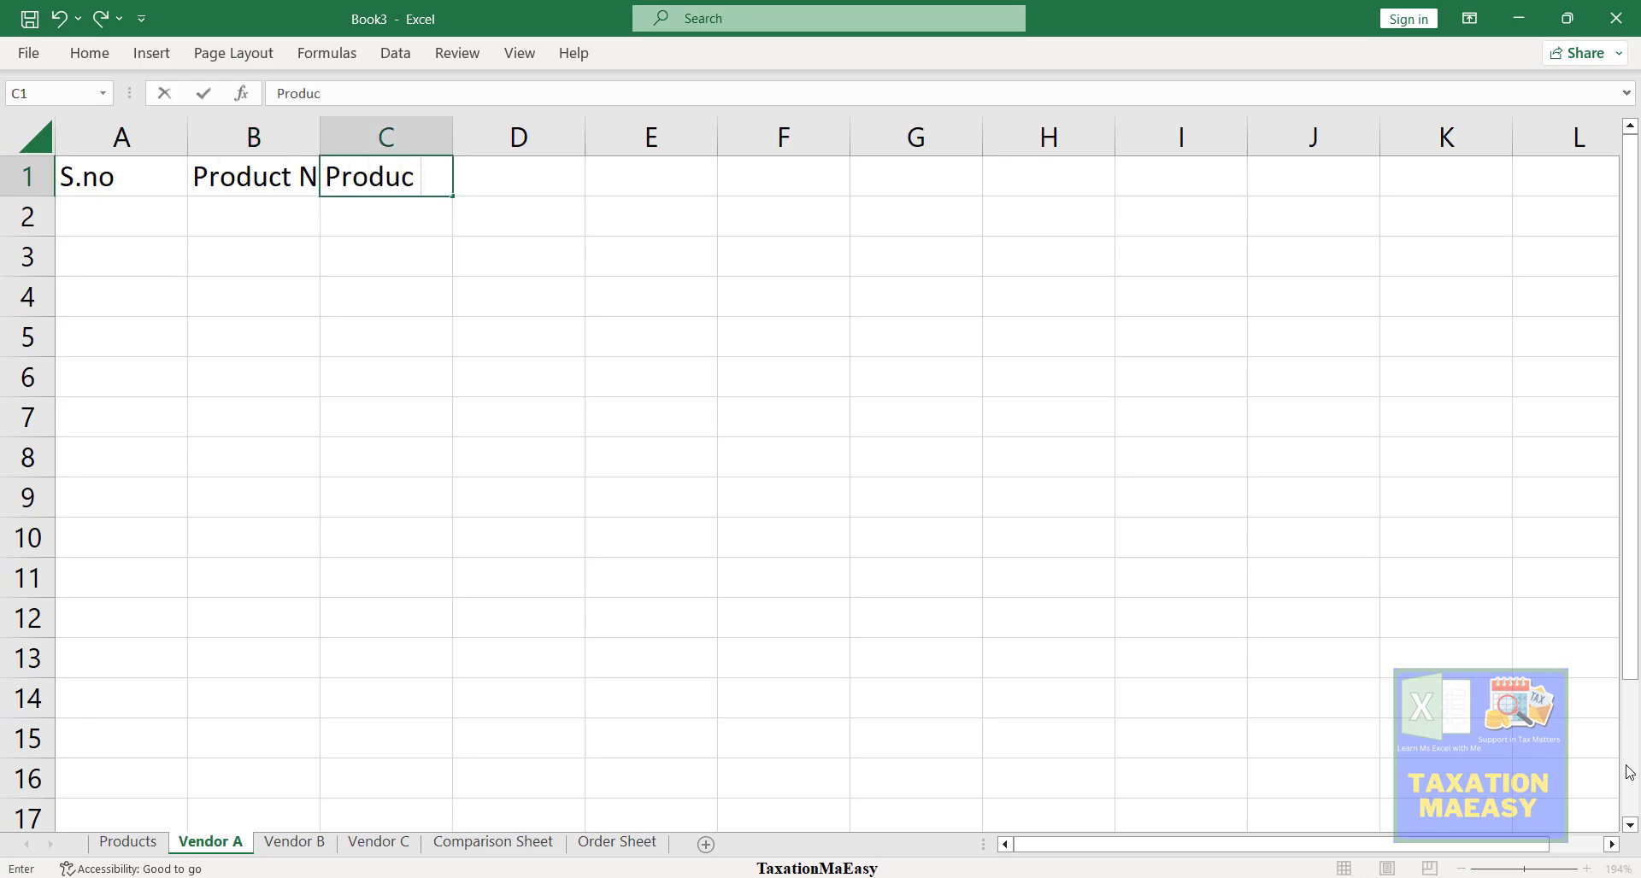
type("t Price")
key("Return")
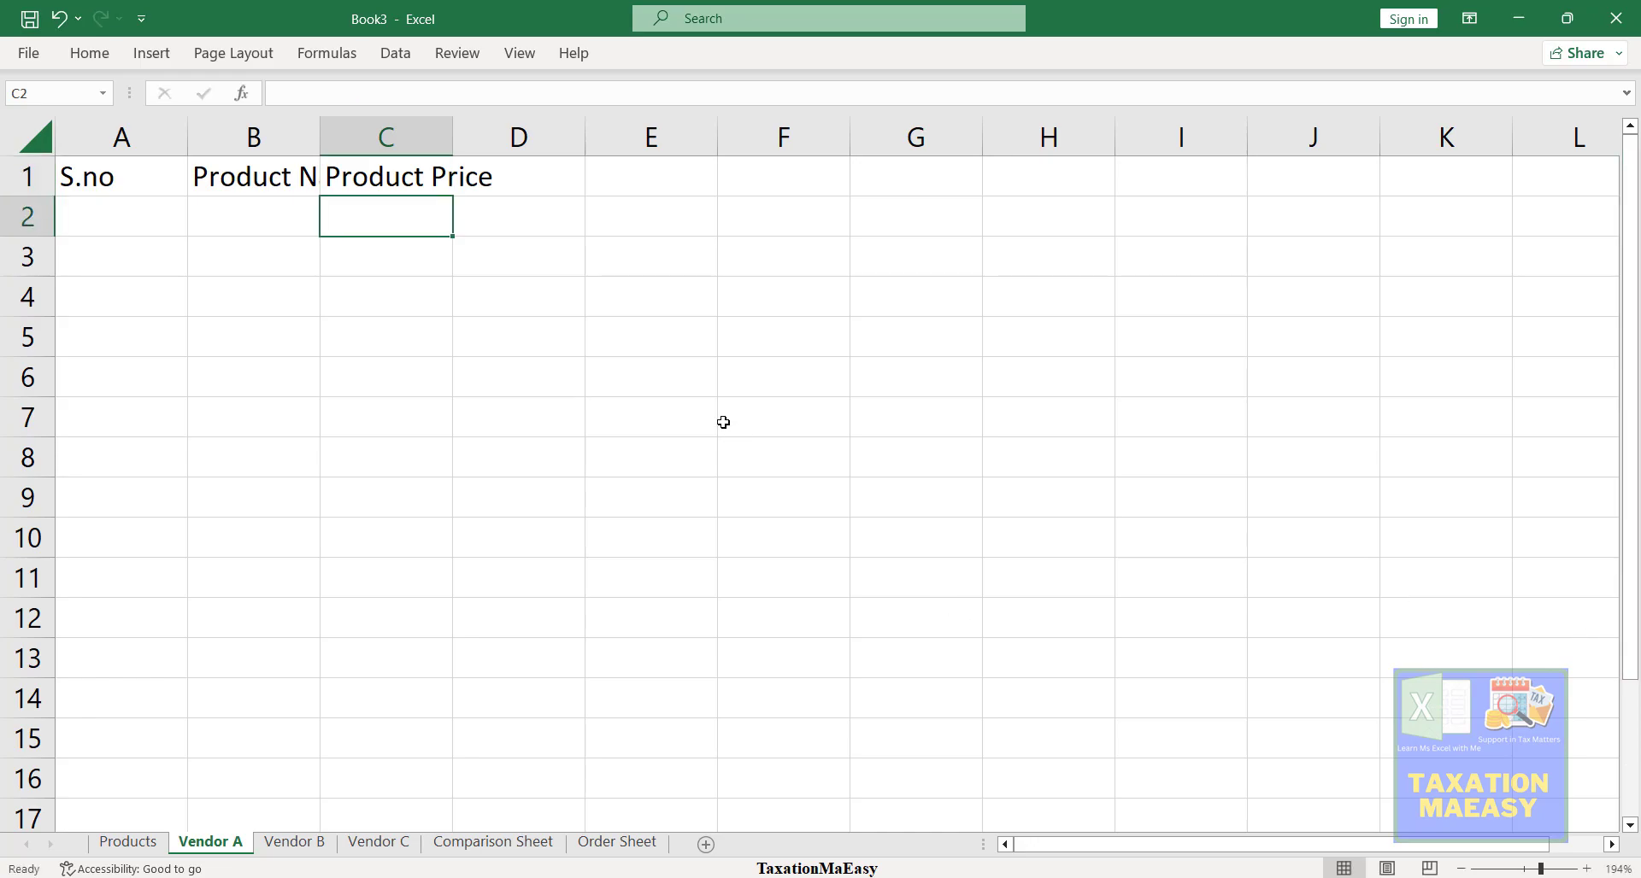
- Insert an entire column before the Product Price column
left_click(396, 171)
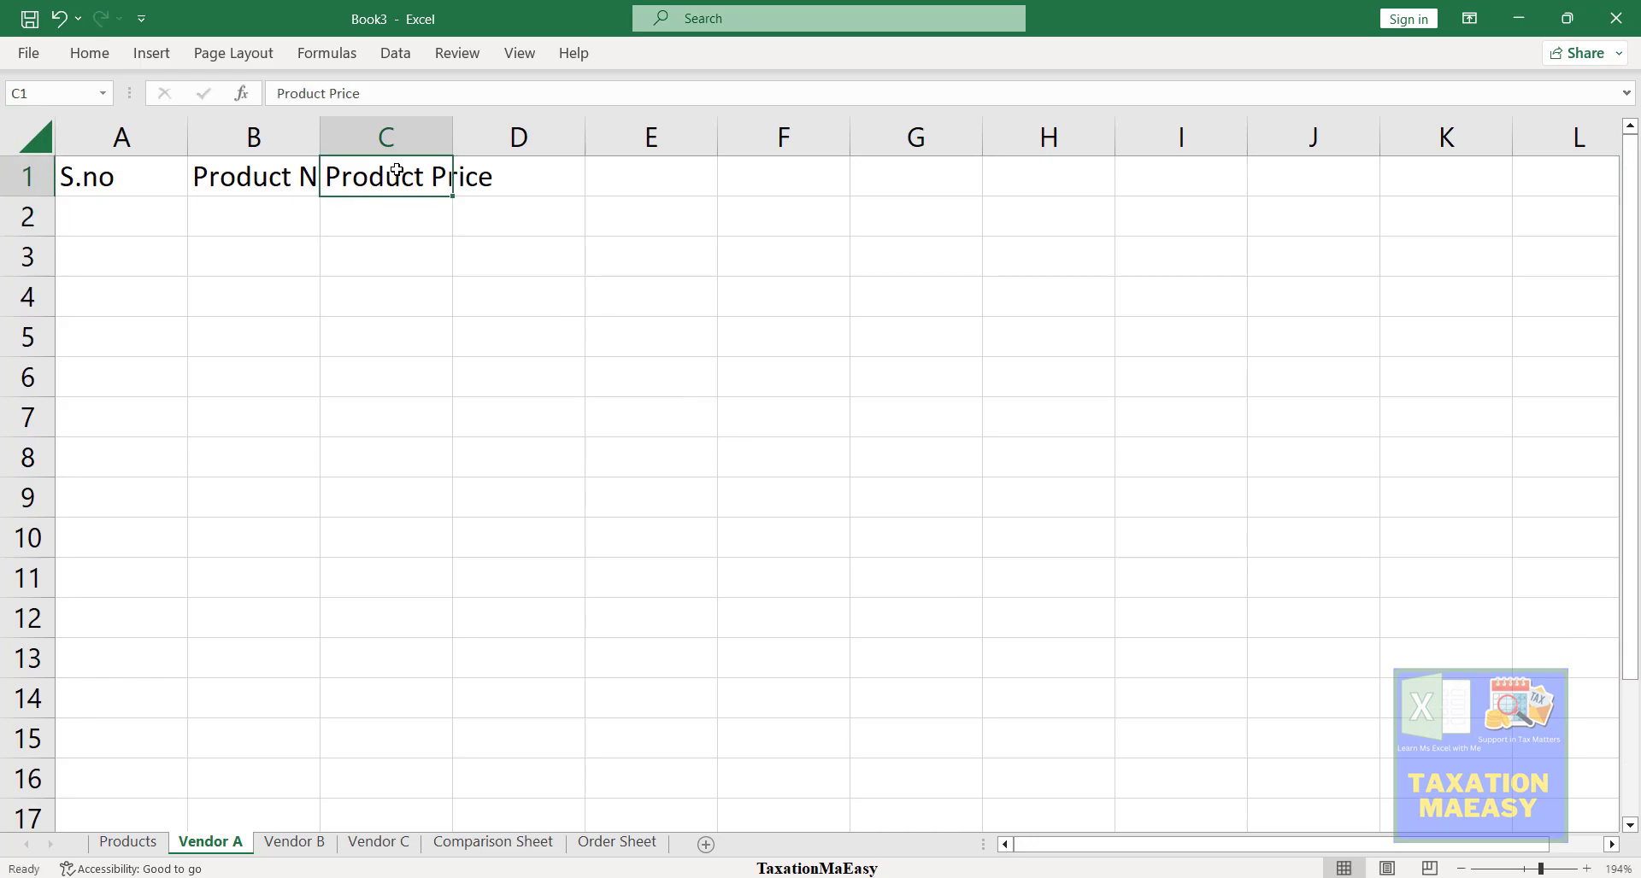
key("ctrl+shift+equal")
key("Down")
key("Down")
key("Down")
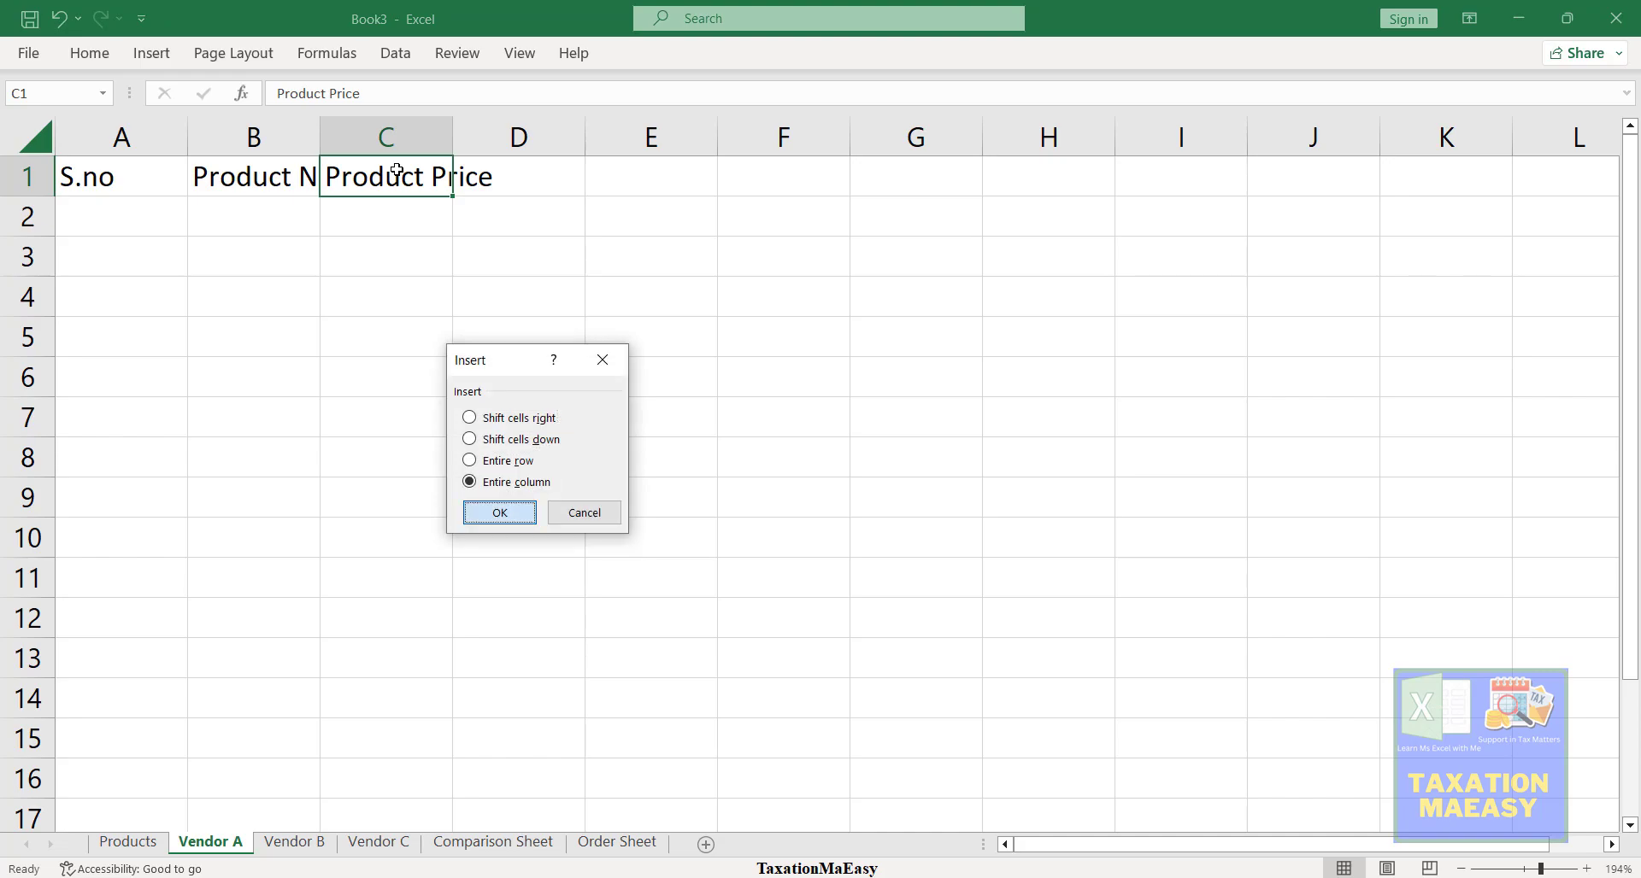
key("Return")
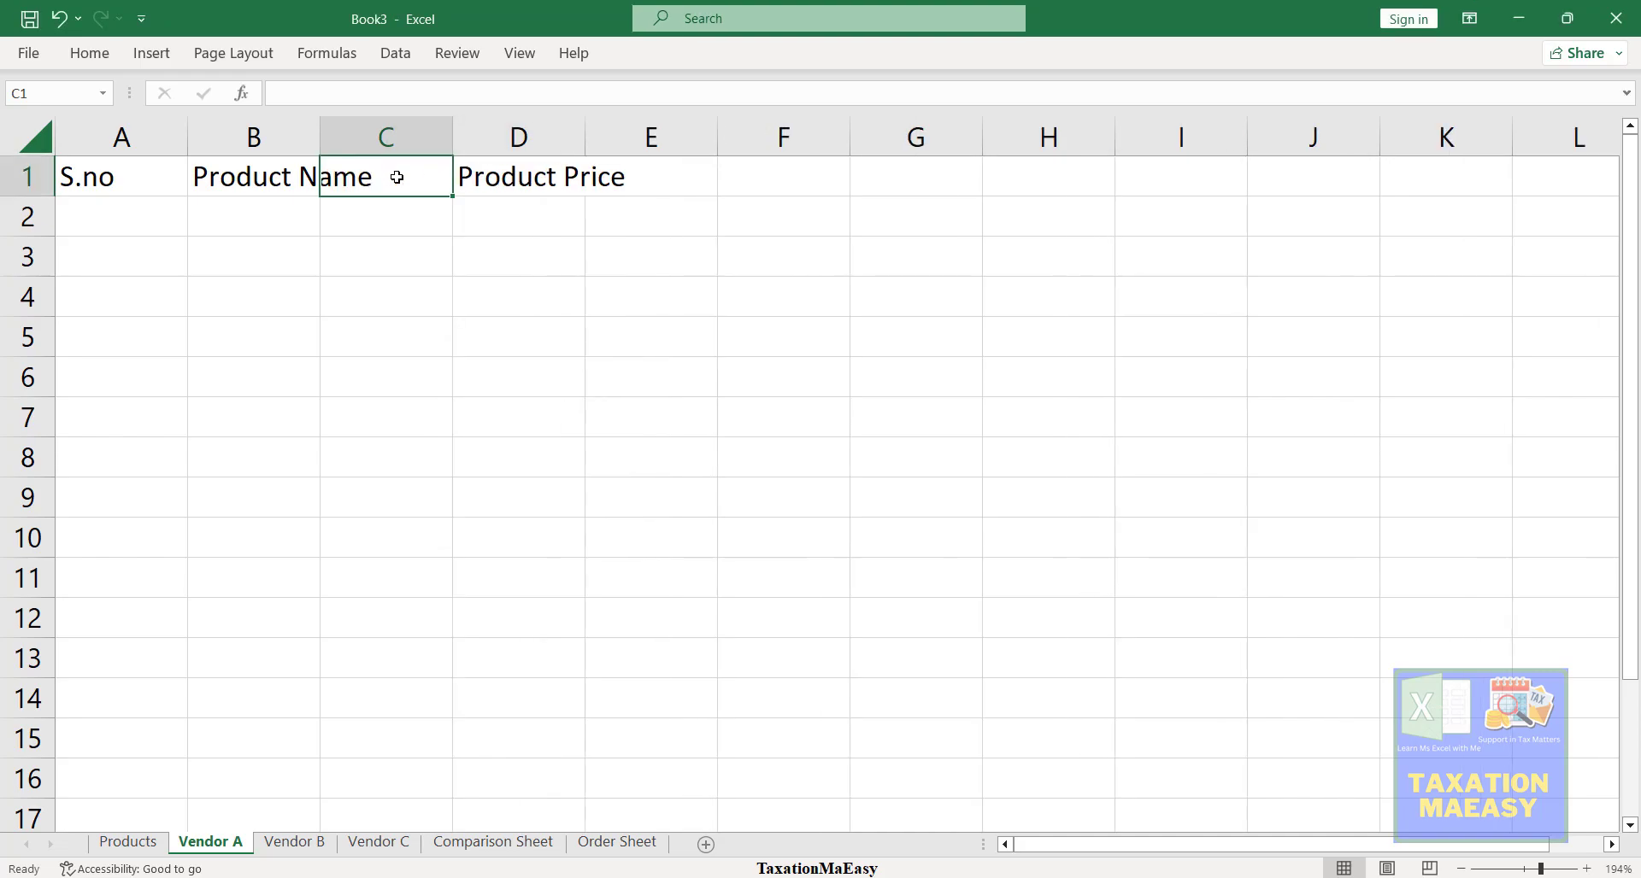
- Enter the header Unit in cell C1 and auto-fit the widths of columns A and B
type("|Uni")
key("BackSpace")
key("BackSpace")
type("U")
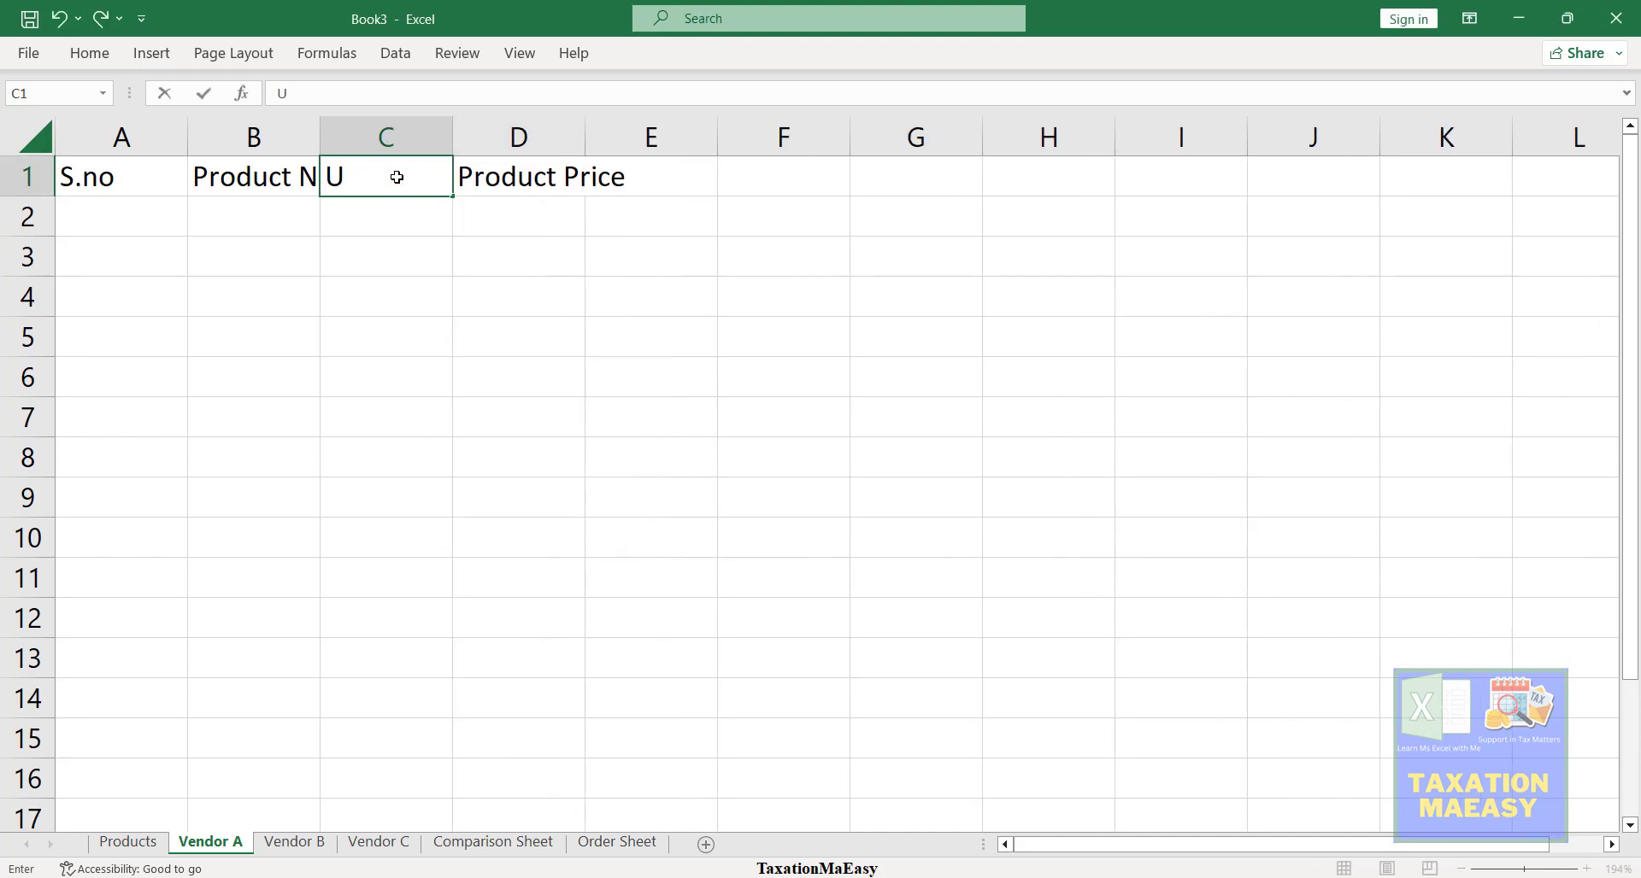
type("nit")
key("Return")
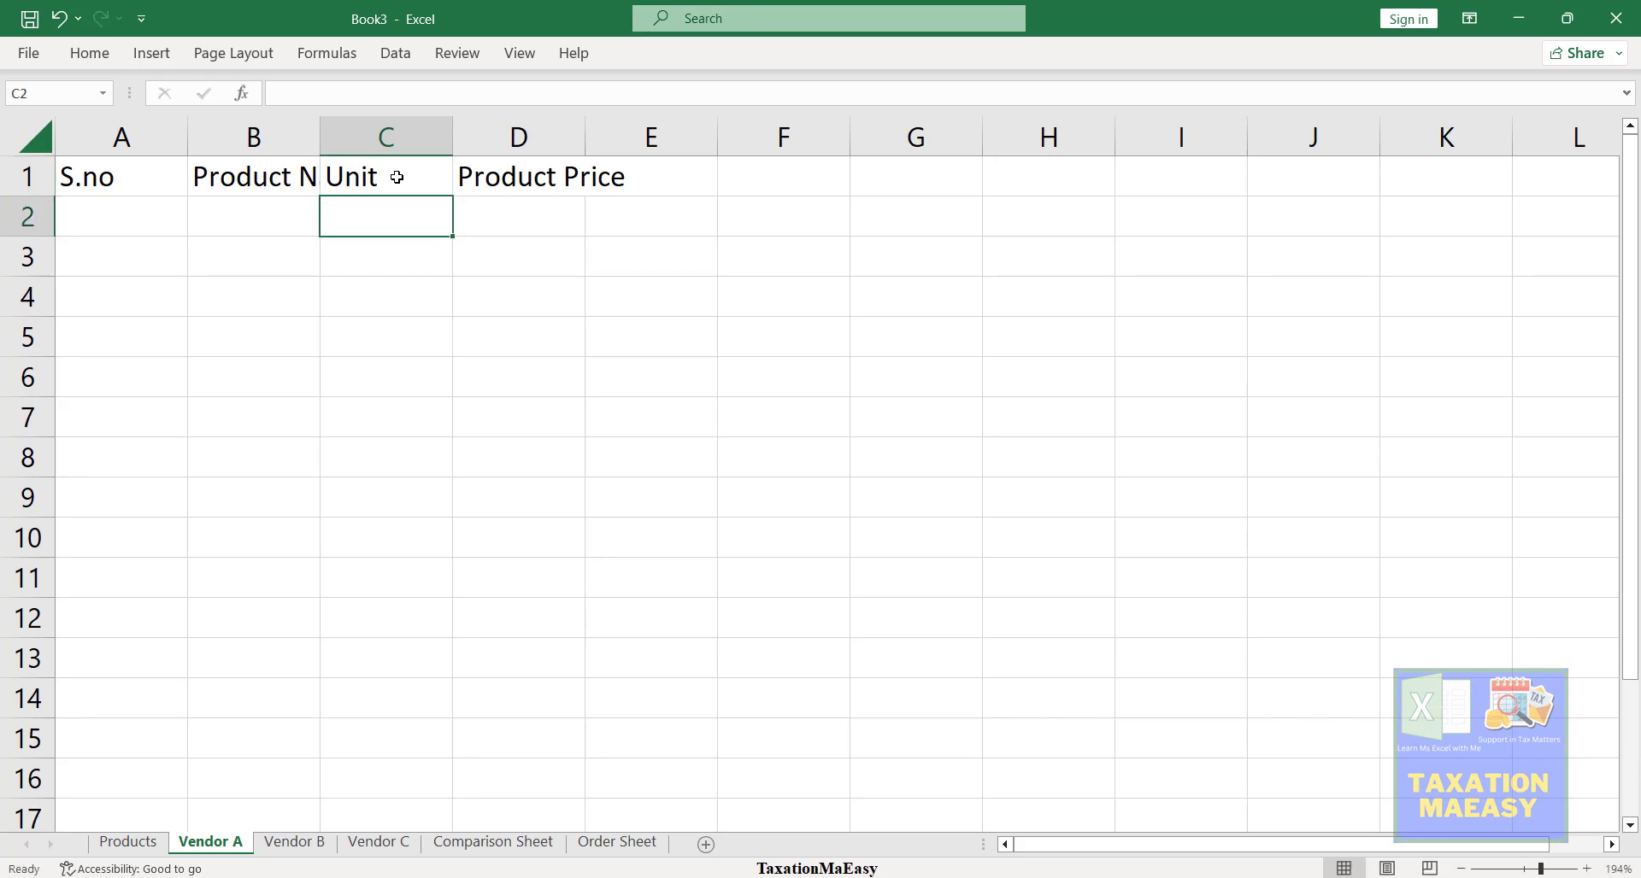
double_click(319, 138)
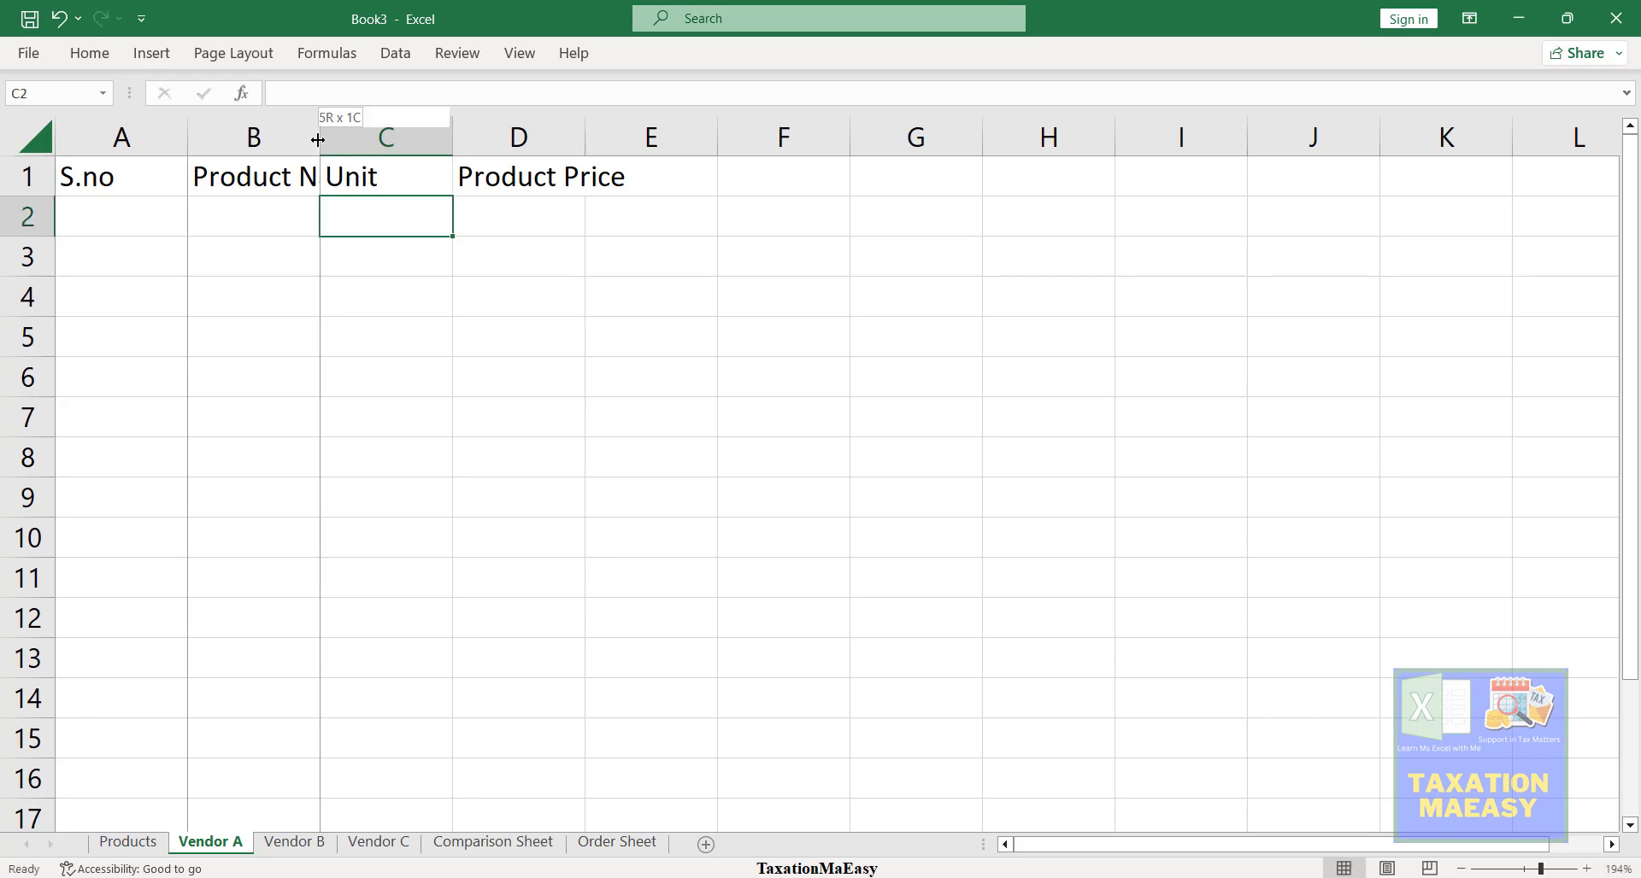
double_click(187, 139)
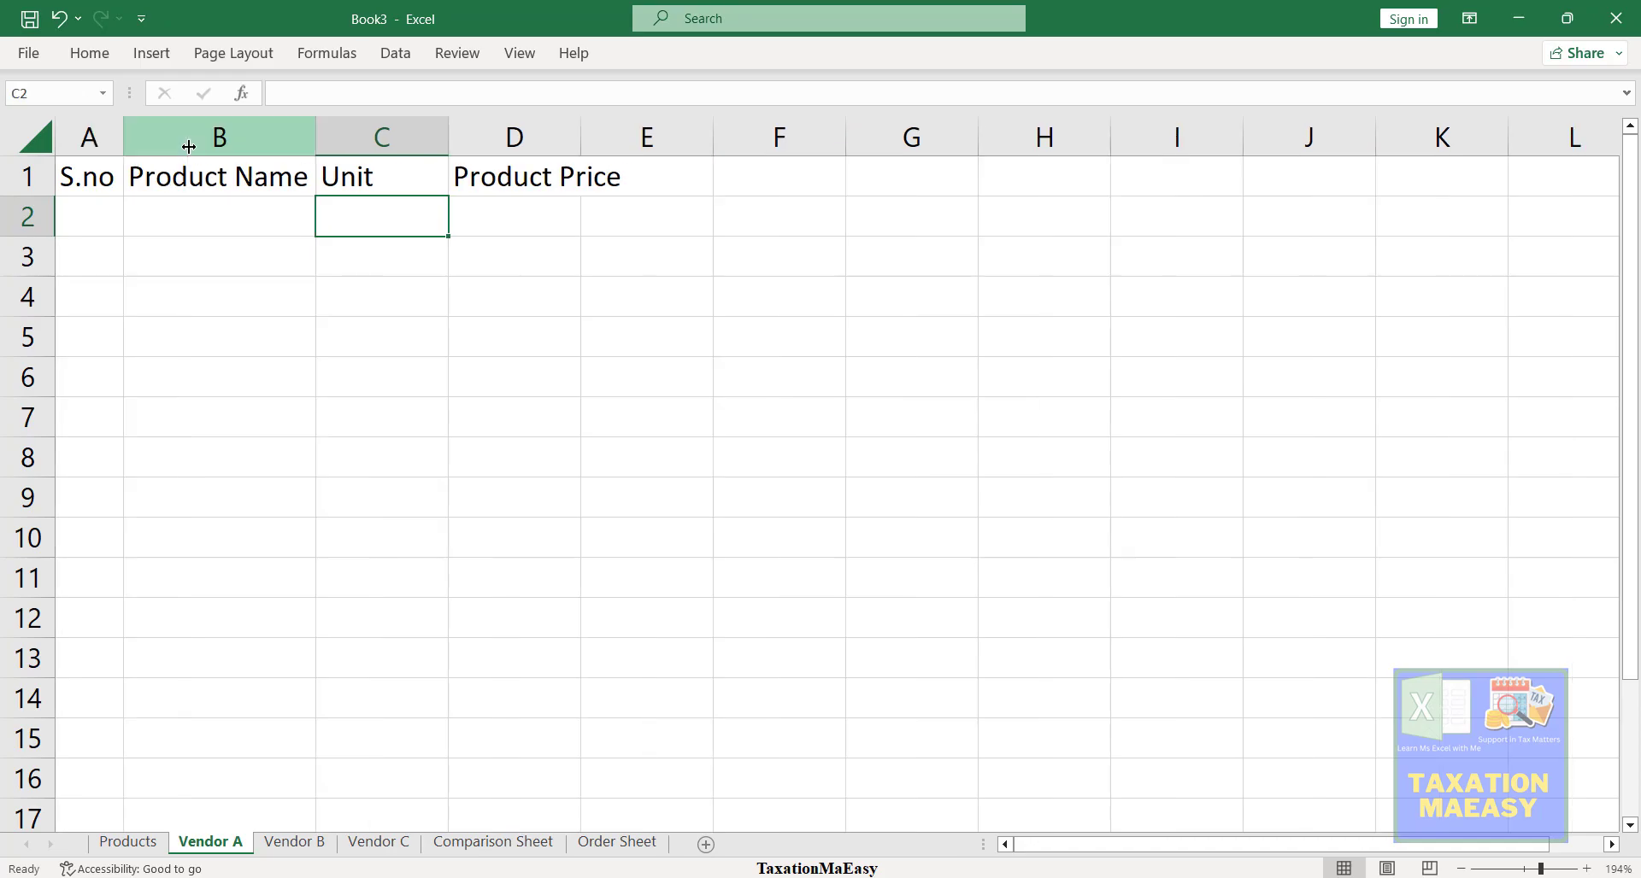
- Enter the serial number formula =IF(B2="","",ROW(A2)-1) in cell A2 and fill it down to A15
left_click(103, 219)
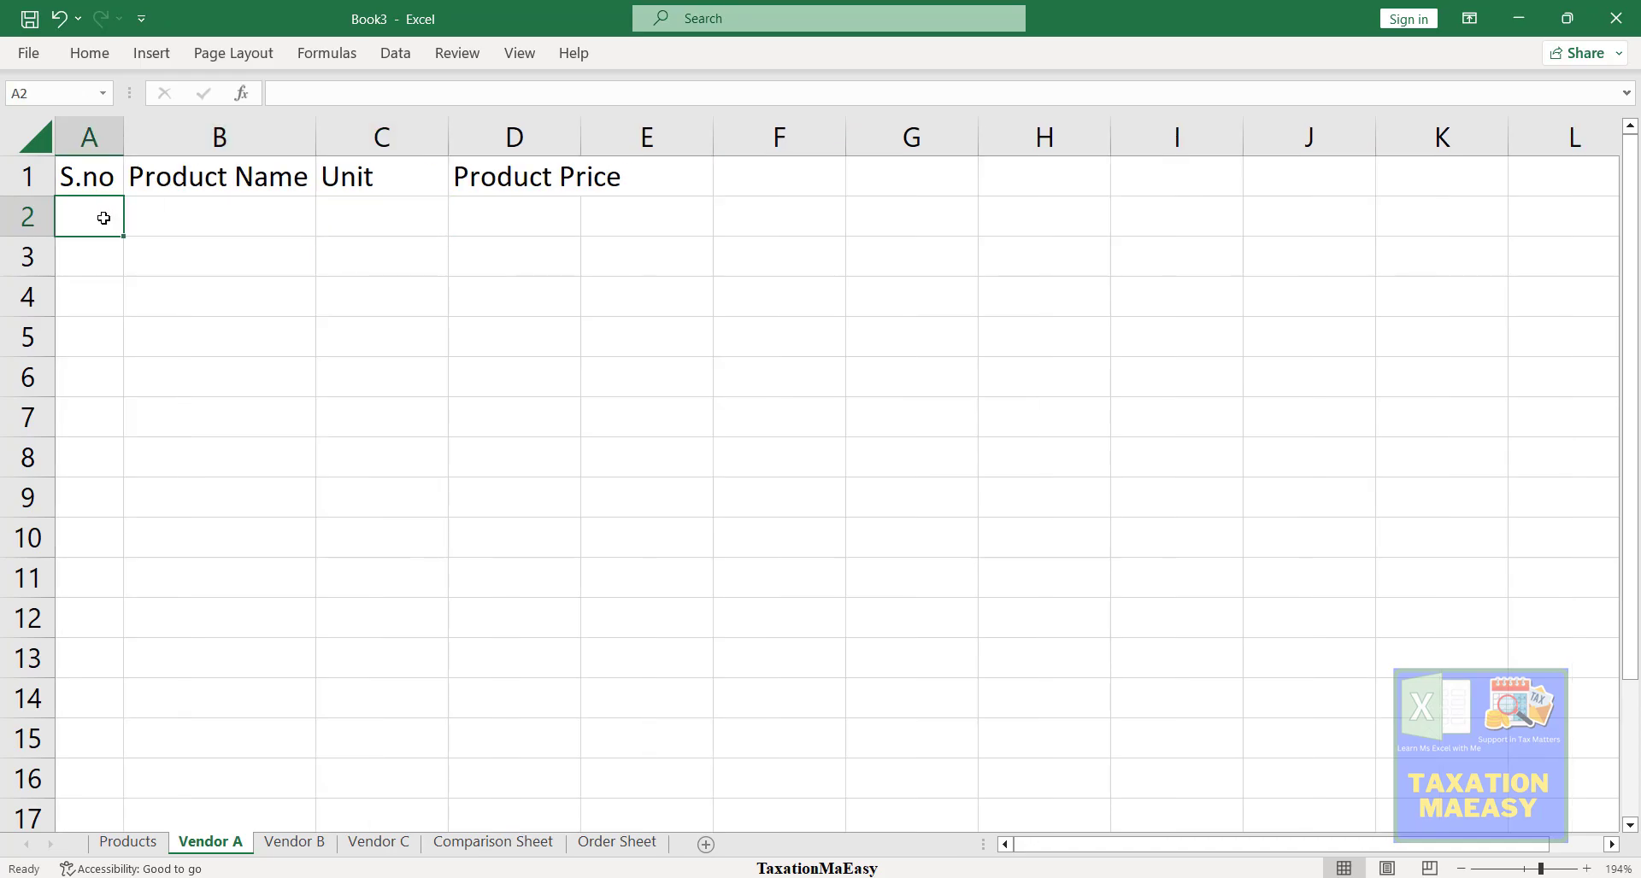
type("=if")
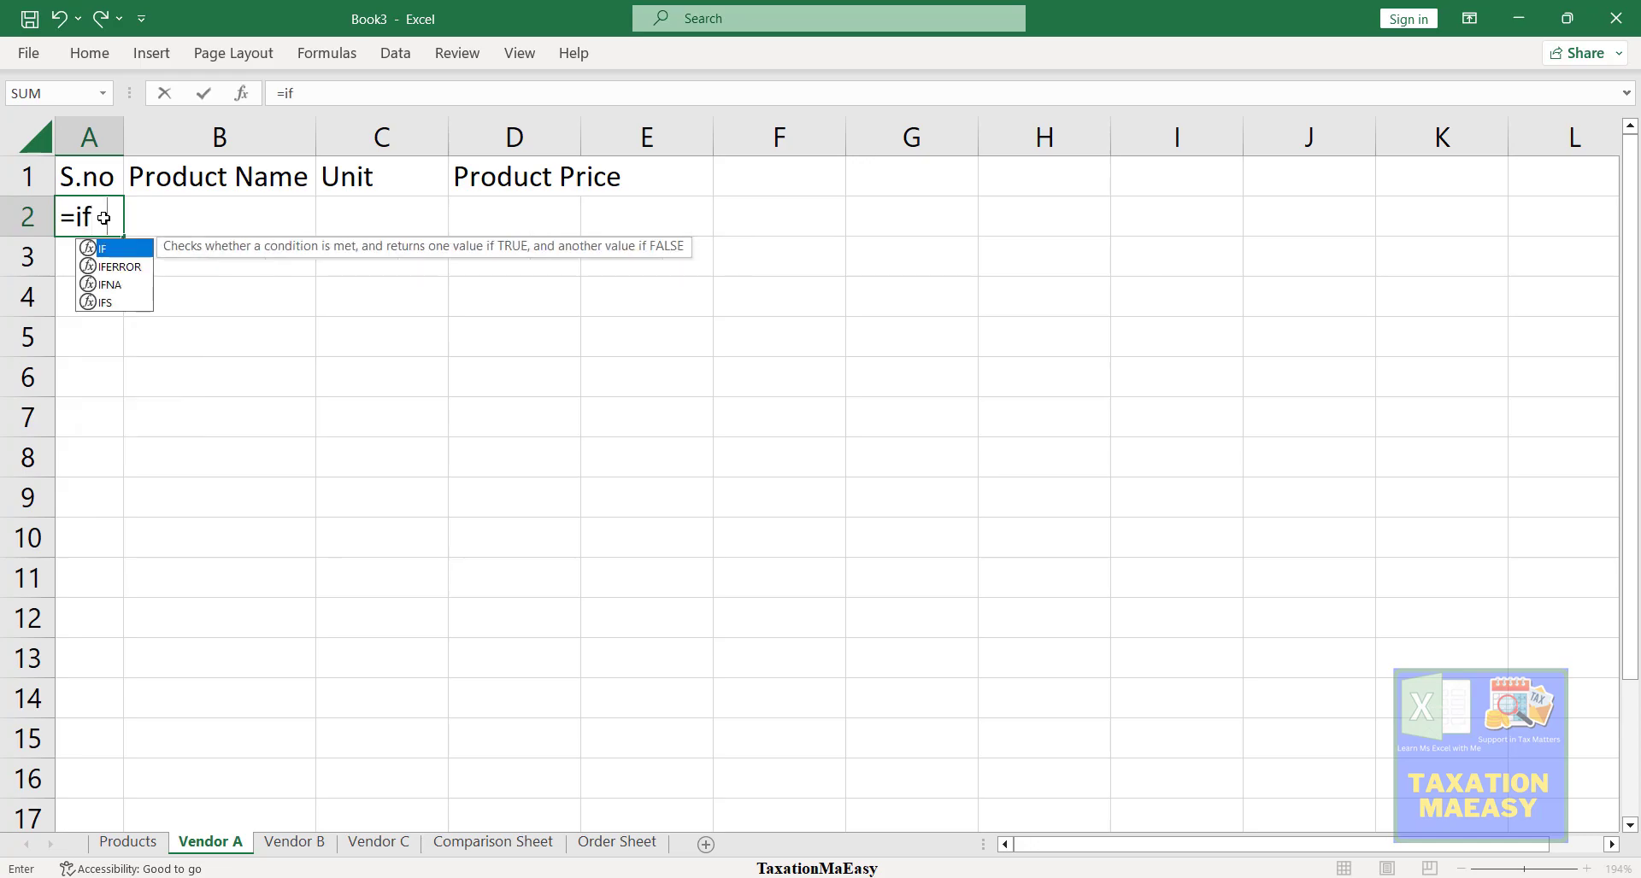
key("Tab")
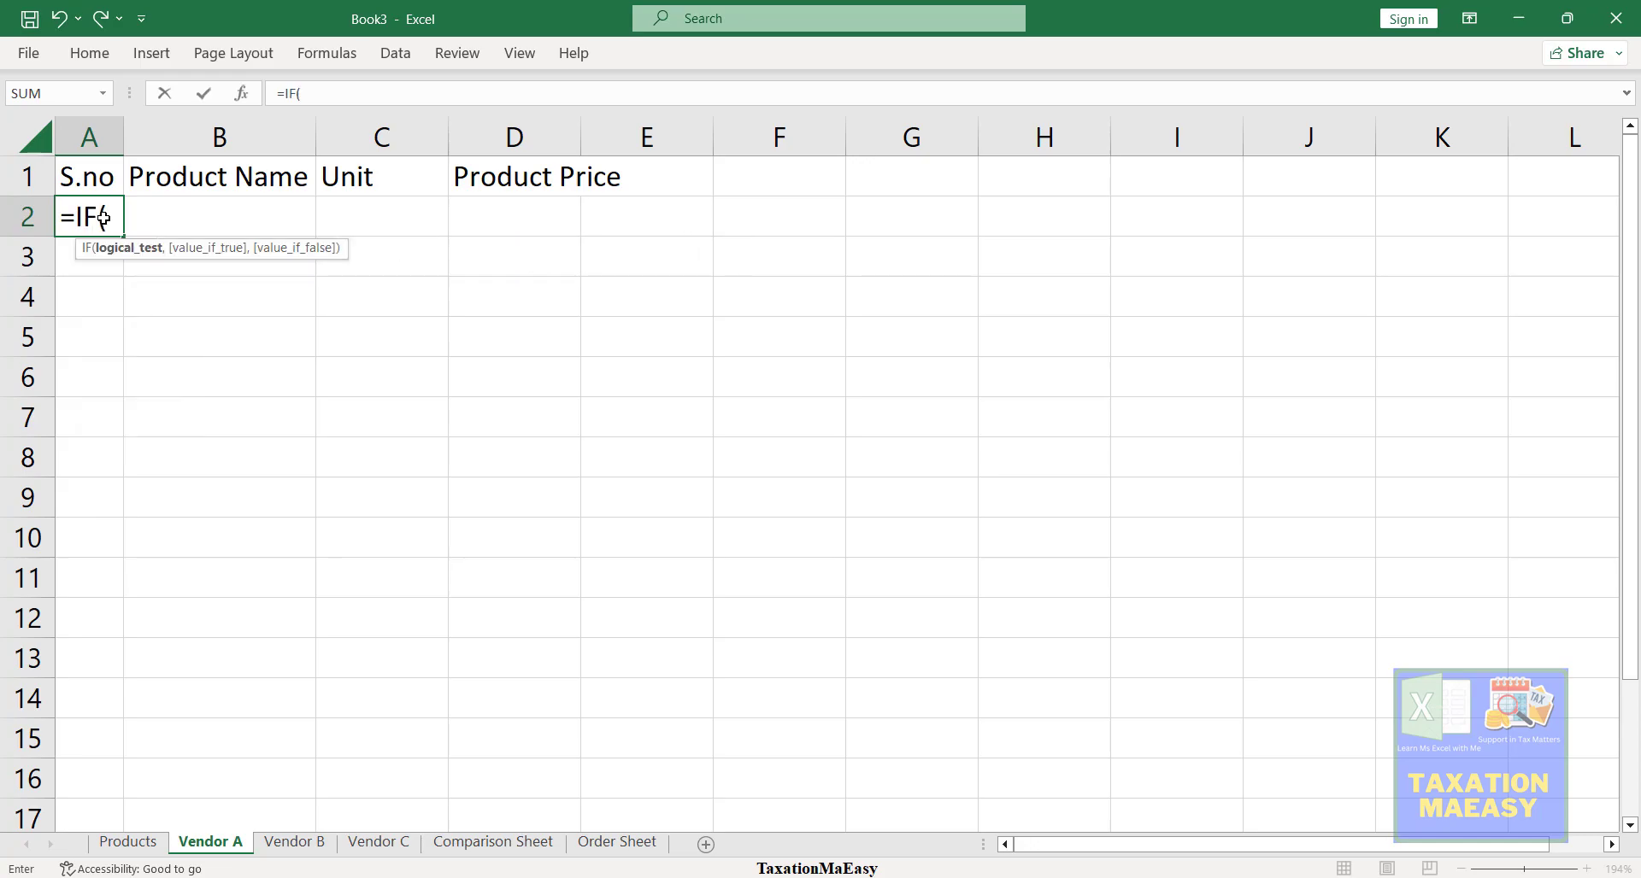
left_click(184, 217)
type("=")
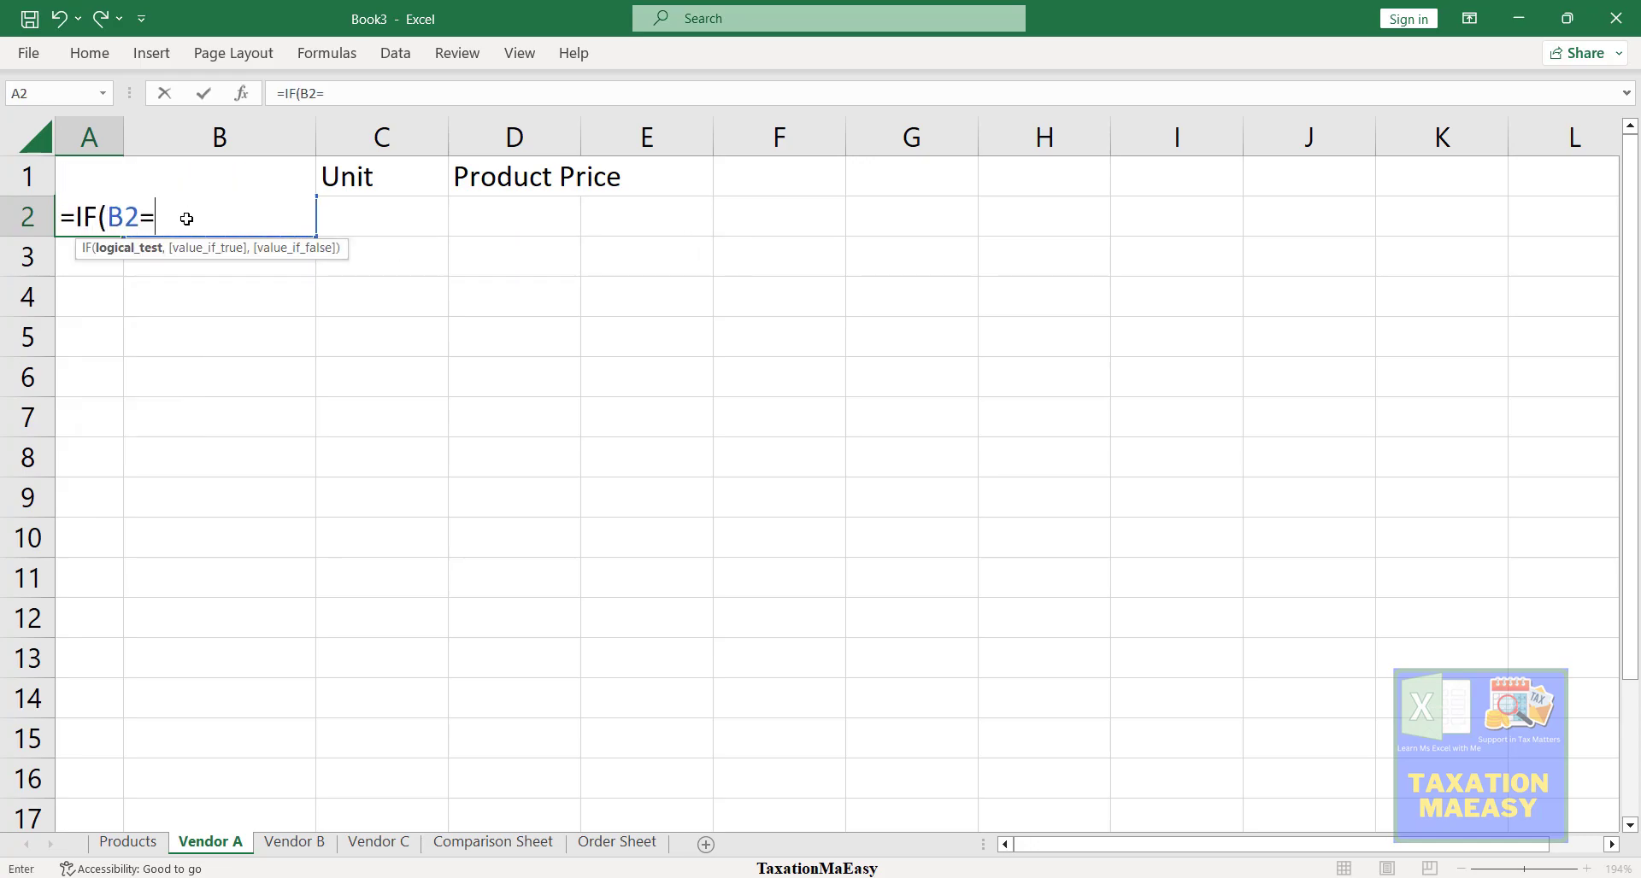
type("\"\",")
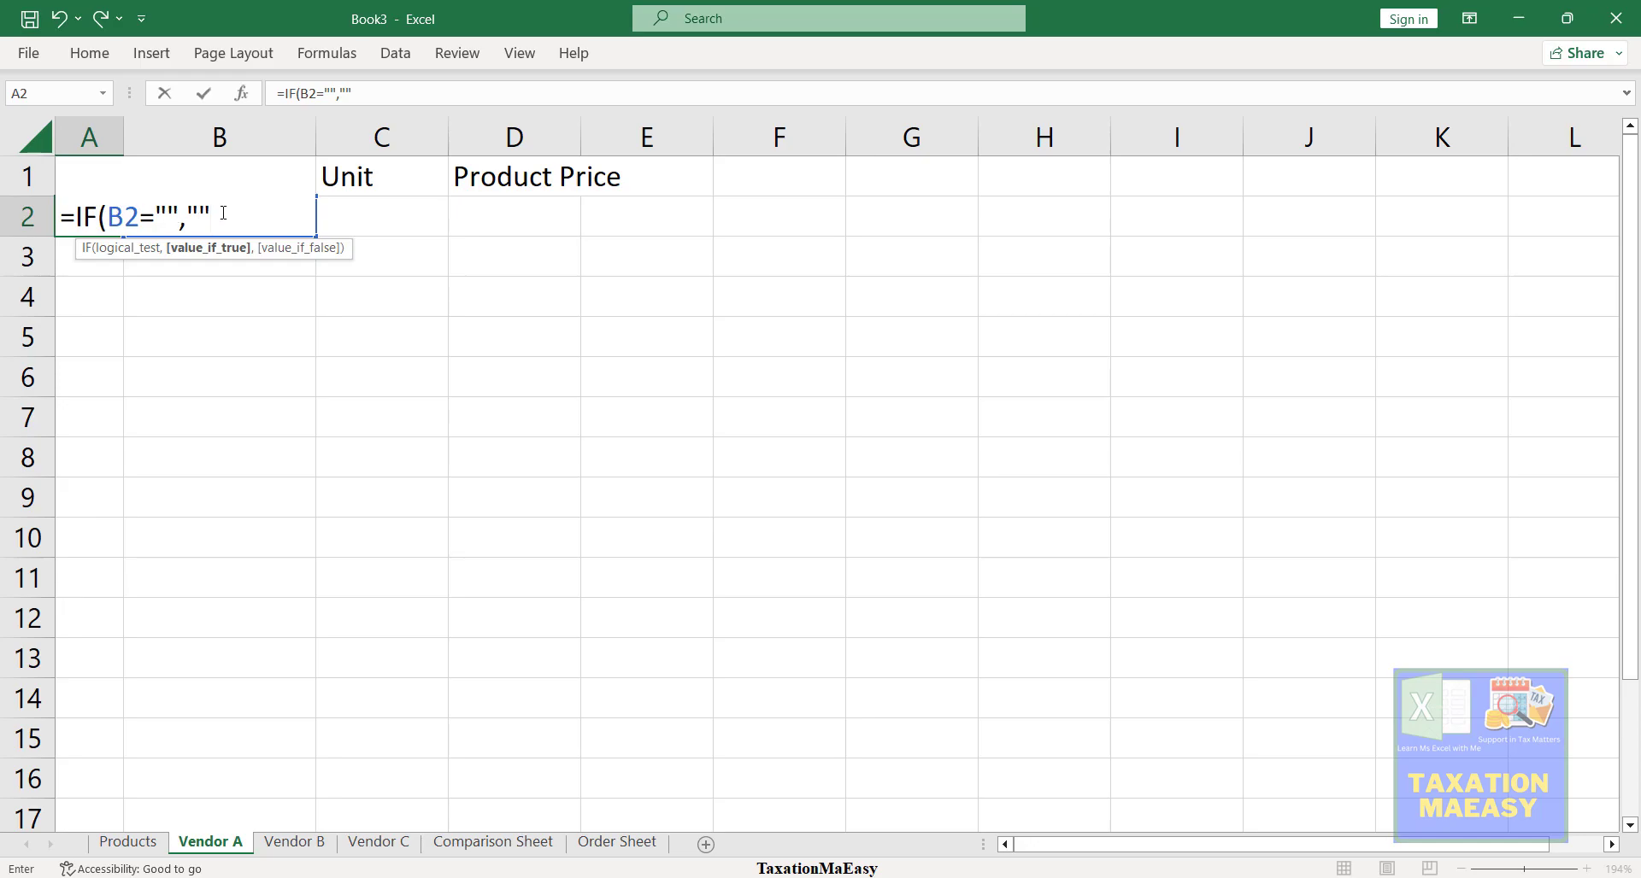
type(",row")
key("Tab")
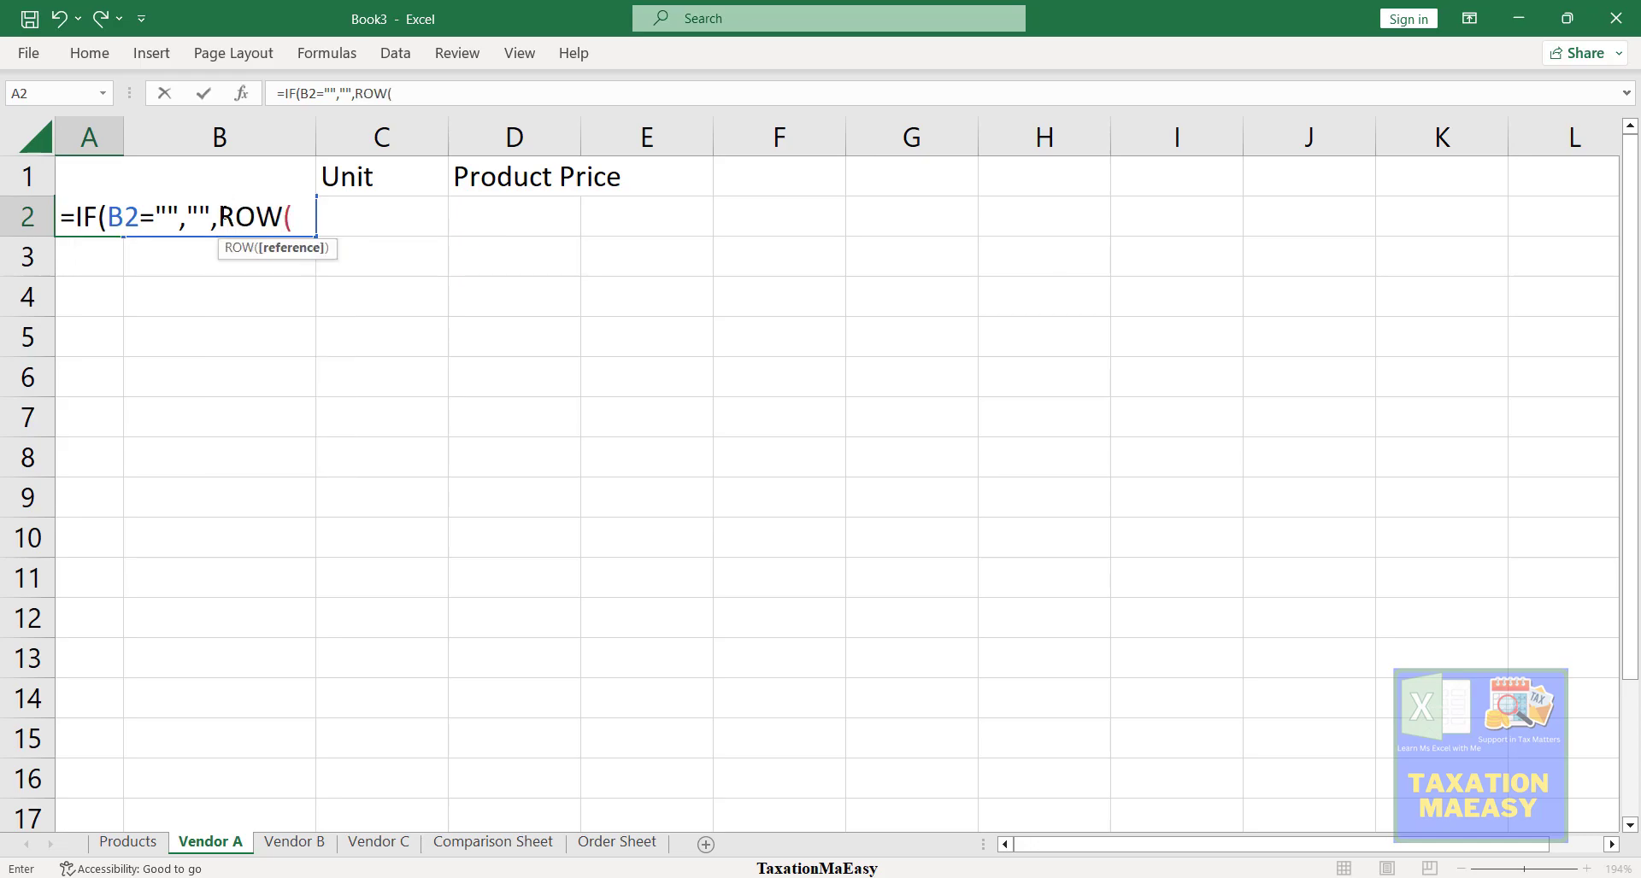
type("a5")
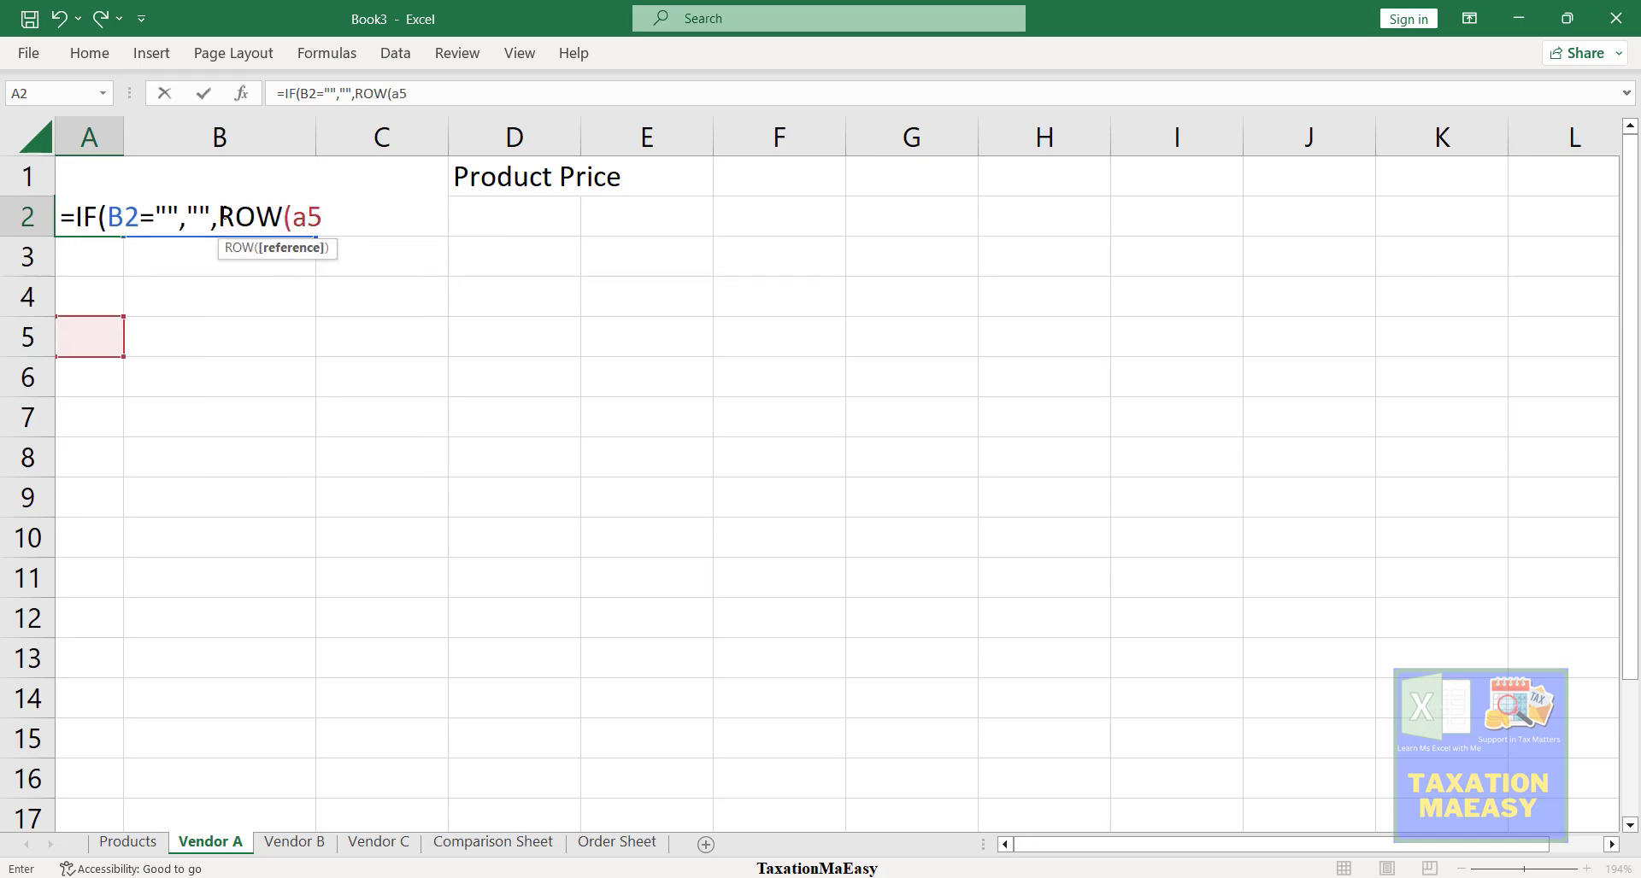
key("BackSpace")
type("2")
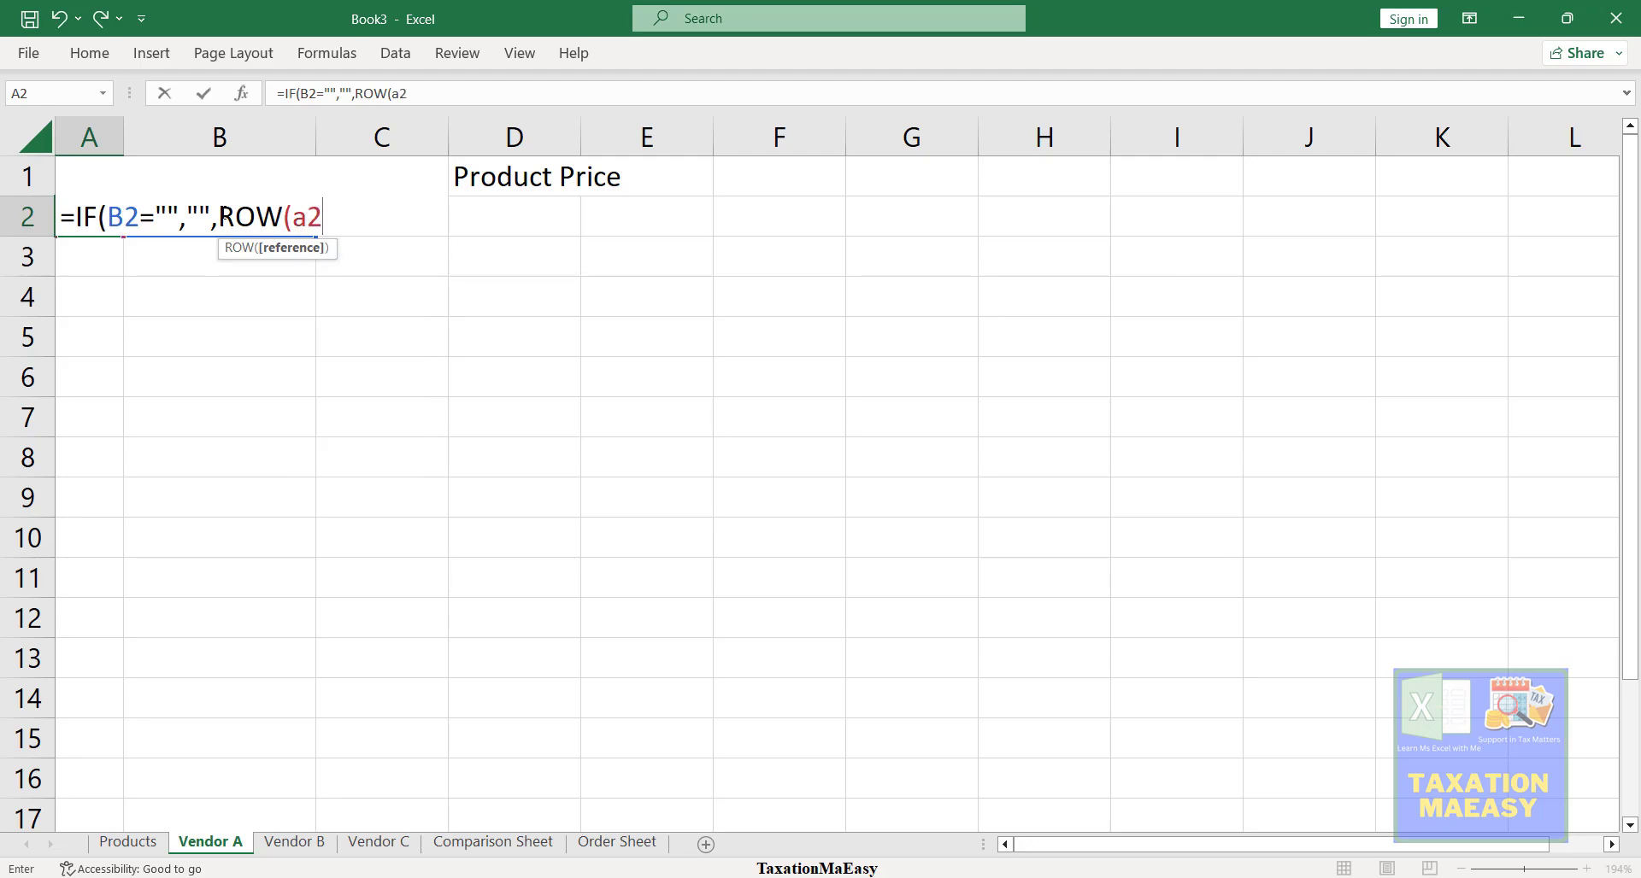
type(")")
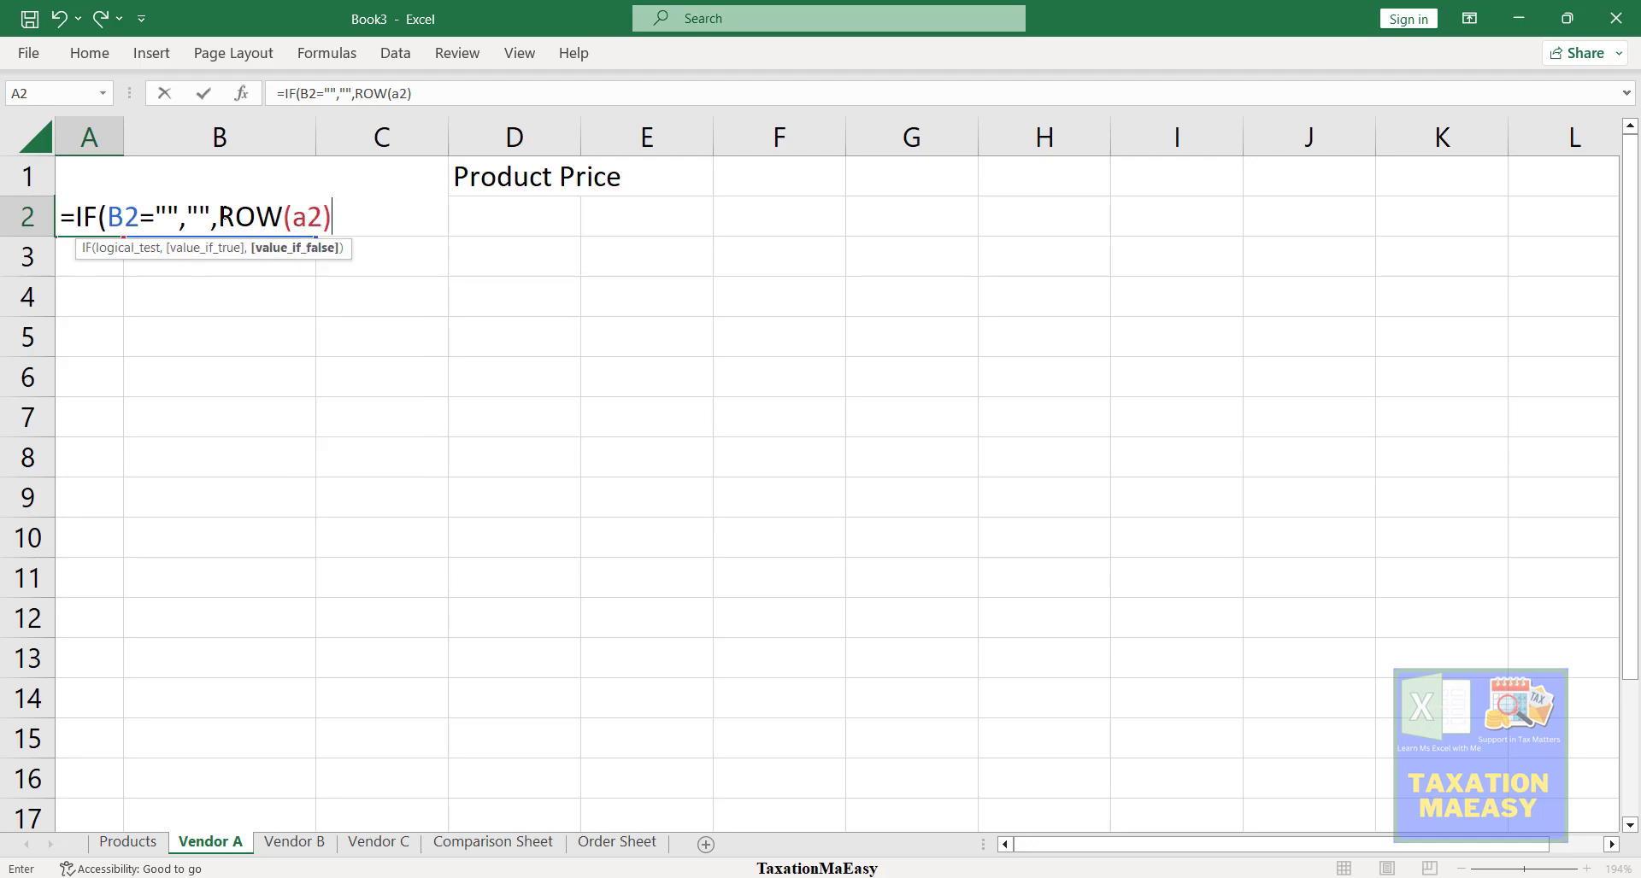
type("-1)")
key("Return")
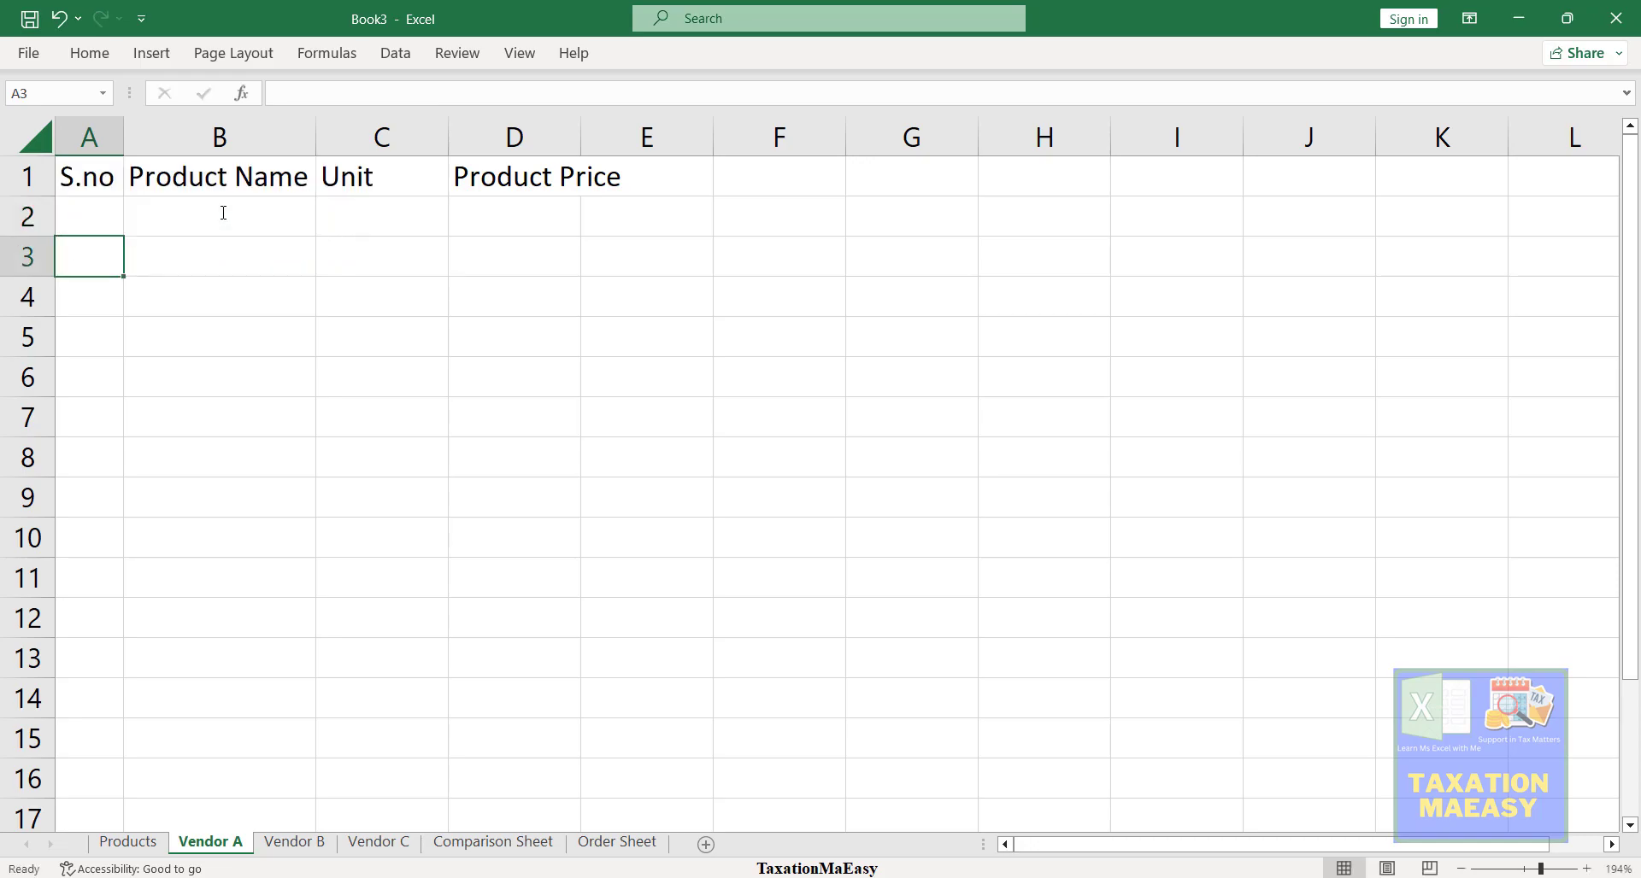
key("Up")
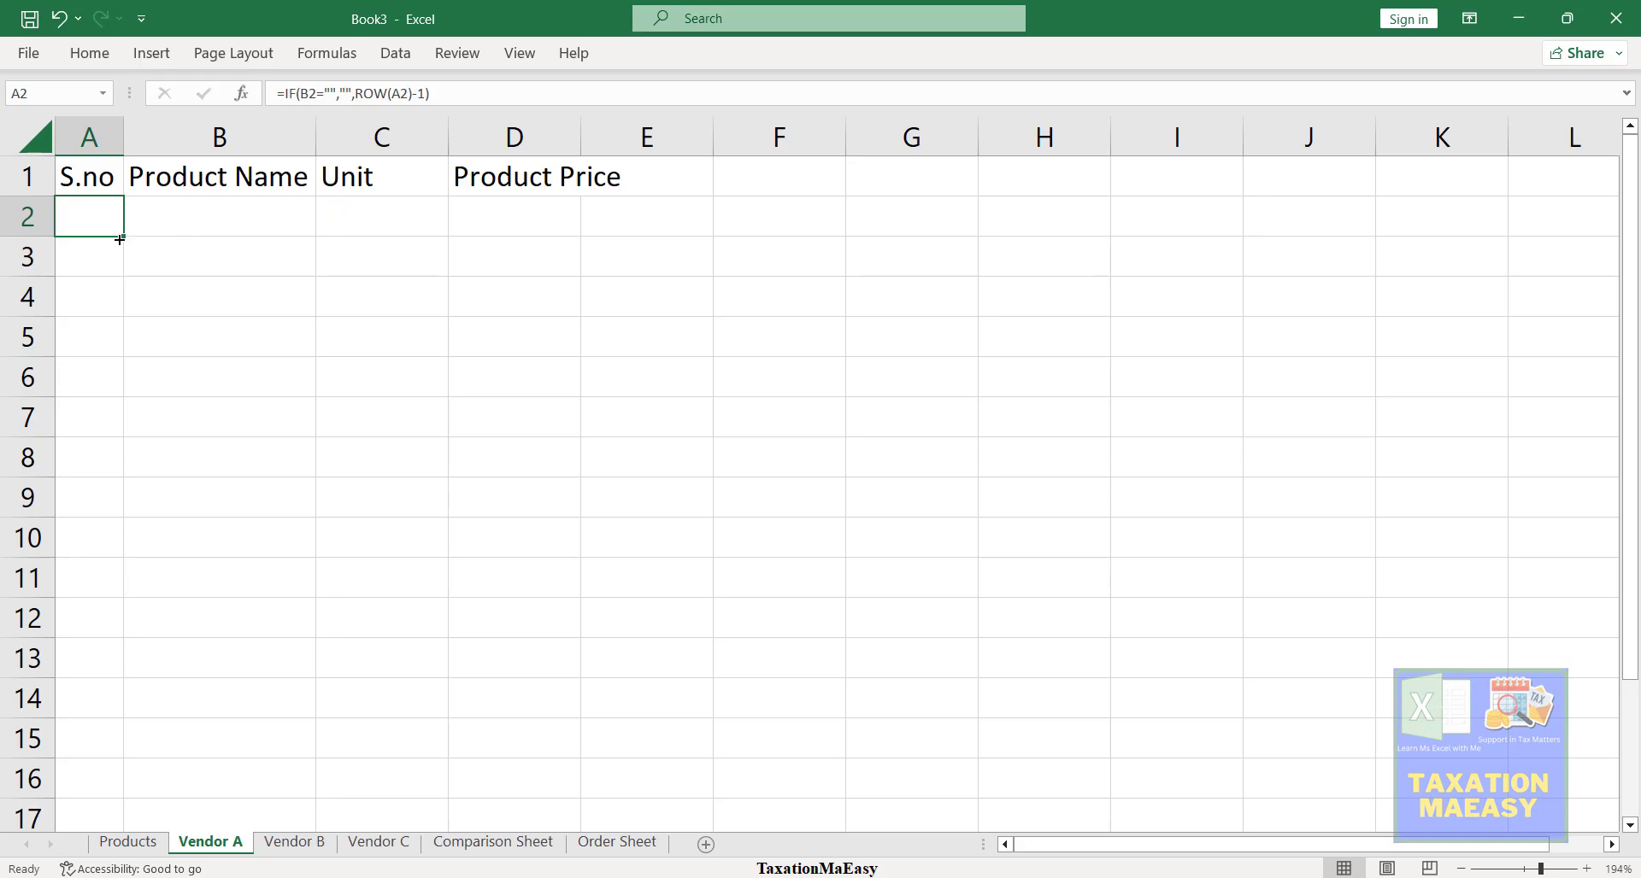
left_click_drag(120, 239, 80, 740)
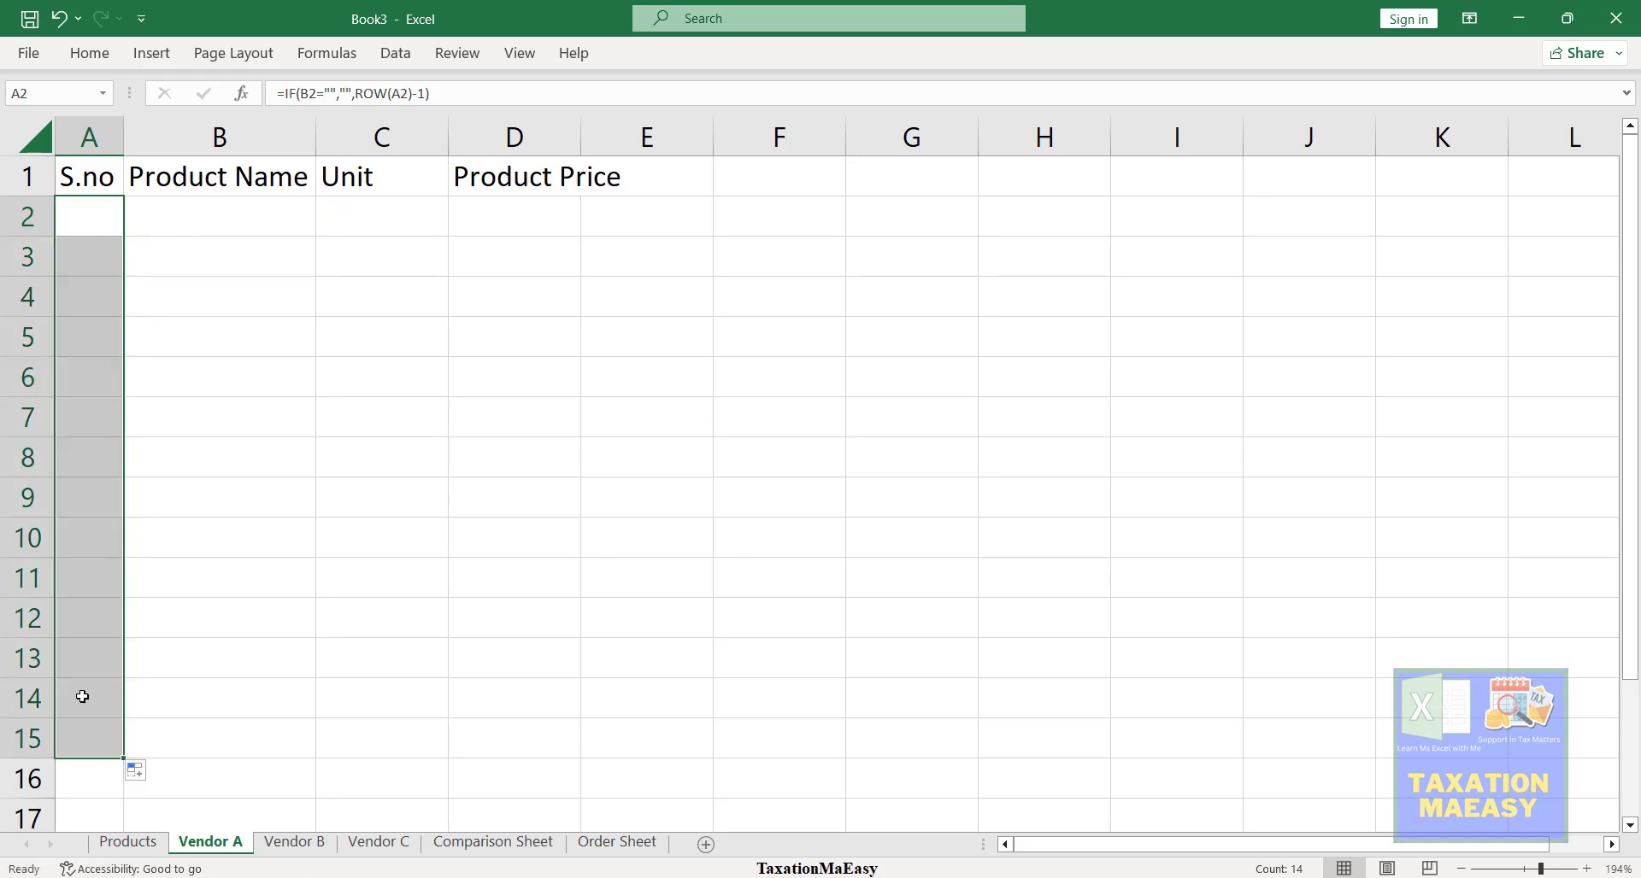
- Start a data validation rule for cells B2:B16 of the Product Name column that allows a List
left_click(219, 227)
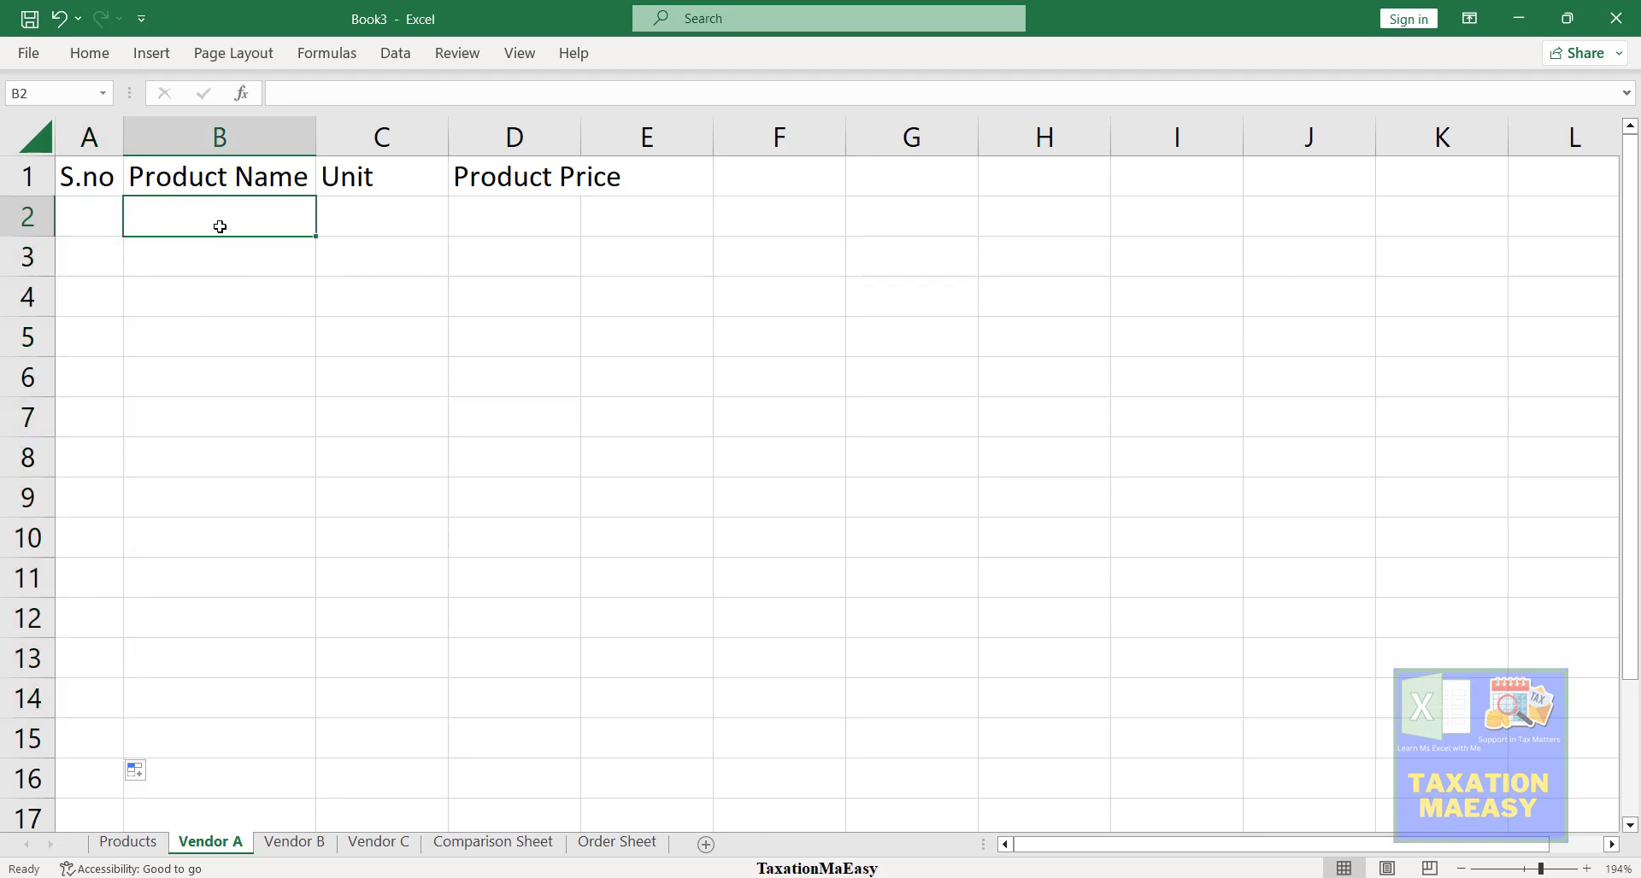
key("shift+Down")
key("shift+Down")
key("shift+Down")
key("shift+Down")
key("shift+Down")
key("shift+Down")
key("shift+Down")
key("shift+Down")
key("shift+Down")
key("shift+Down")
key("shift+Down")
key("shift+Down")
key("shift+Down")
key("shift+Down")
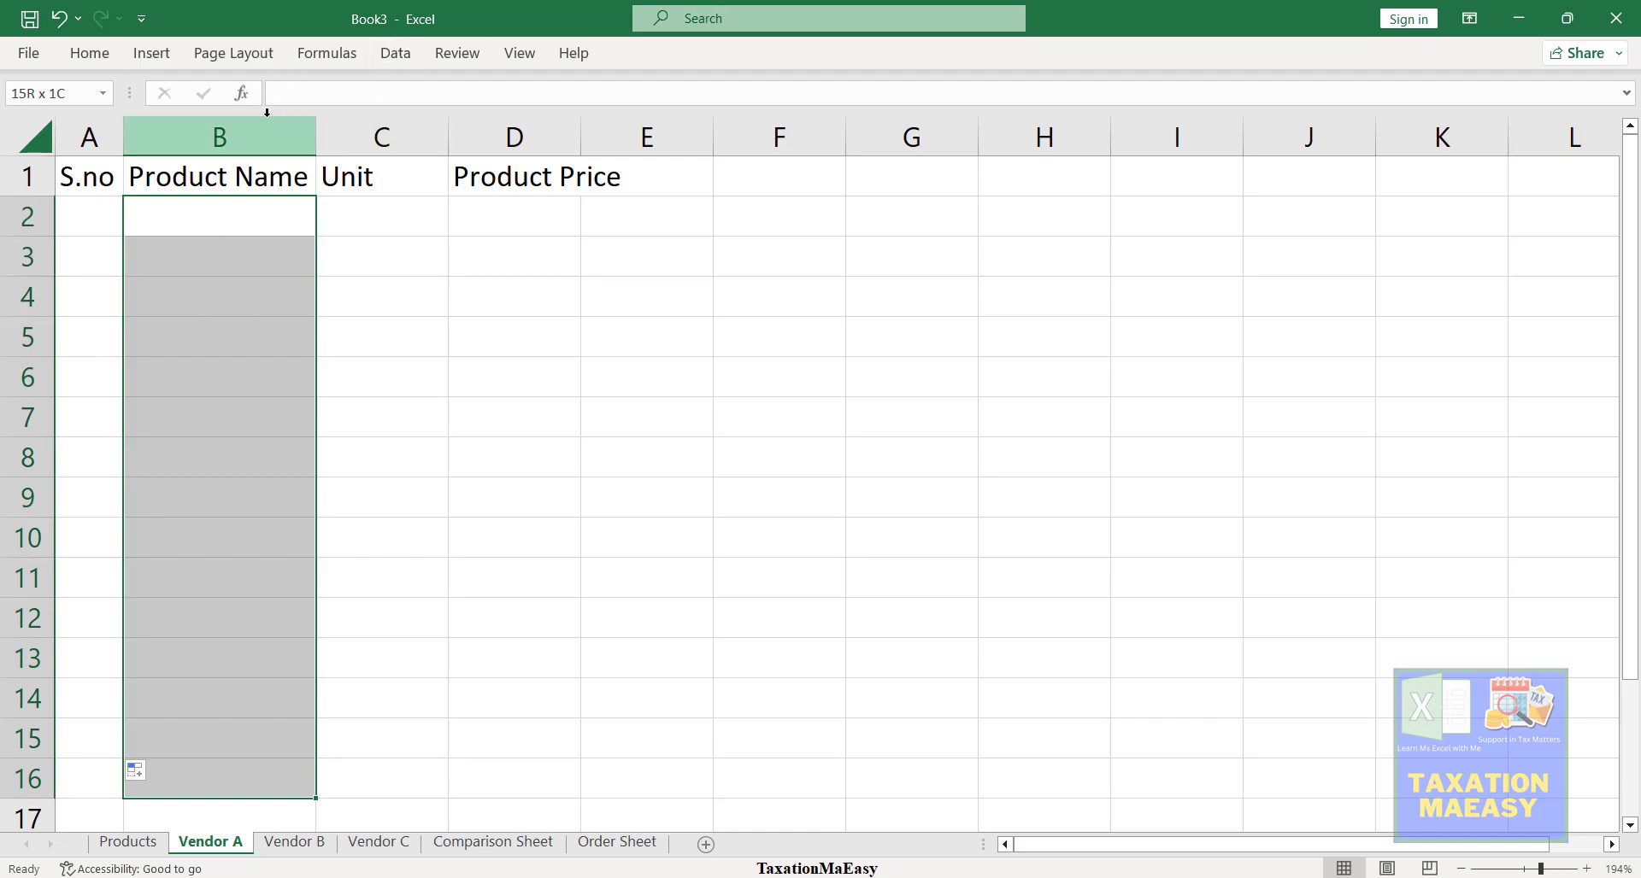
left_click(396, 55)
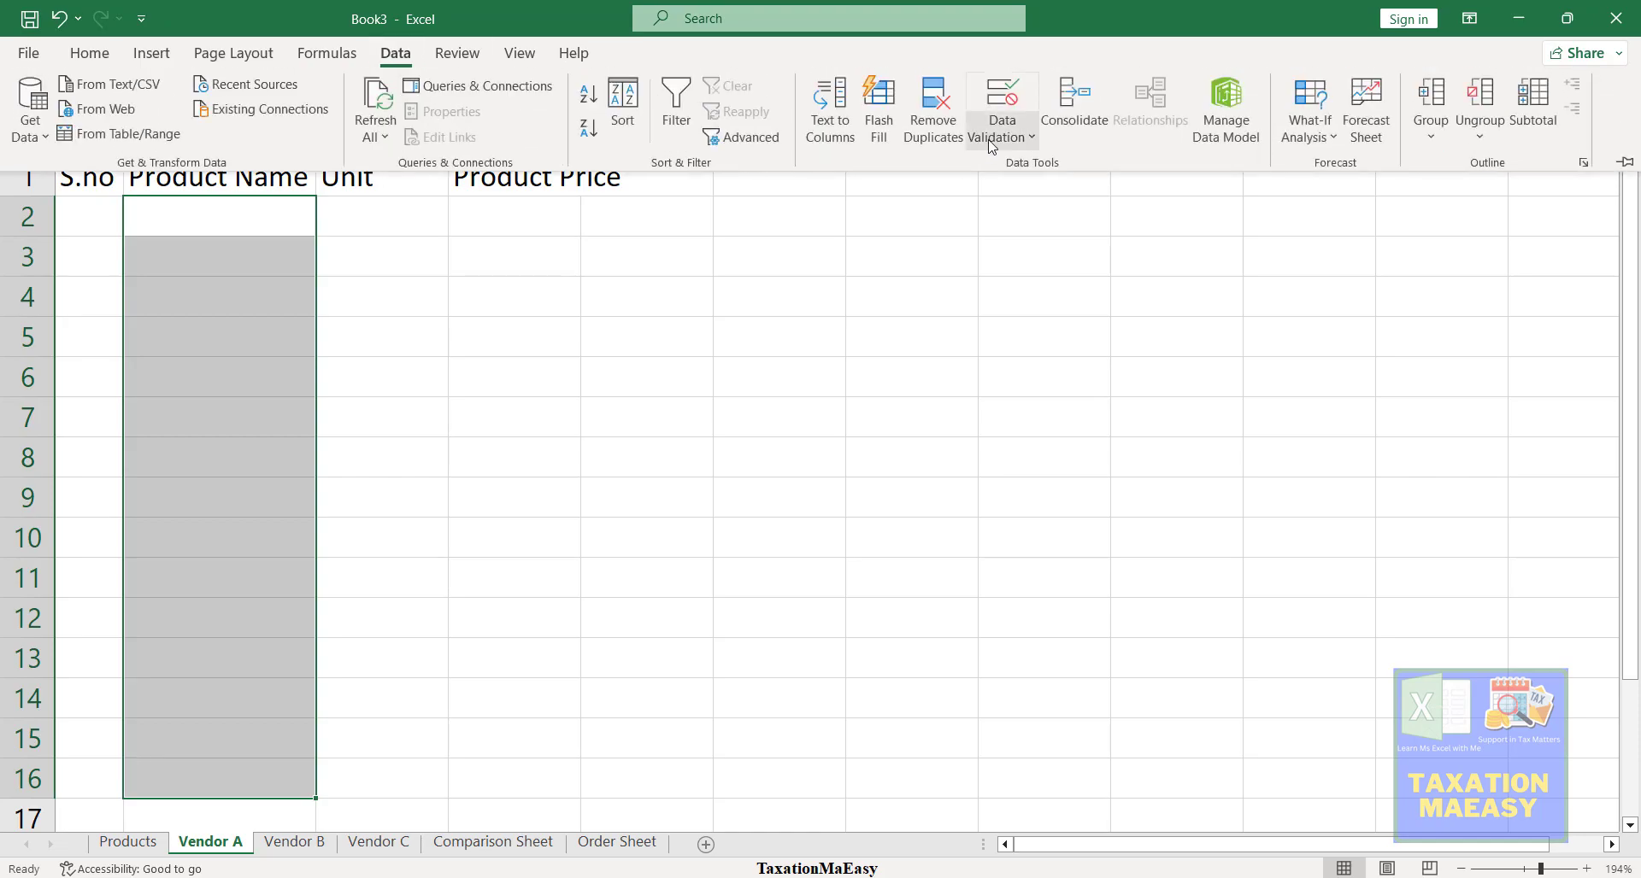
left_click(991, 143)
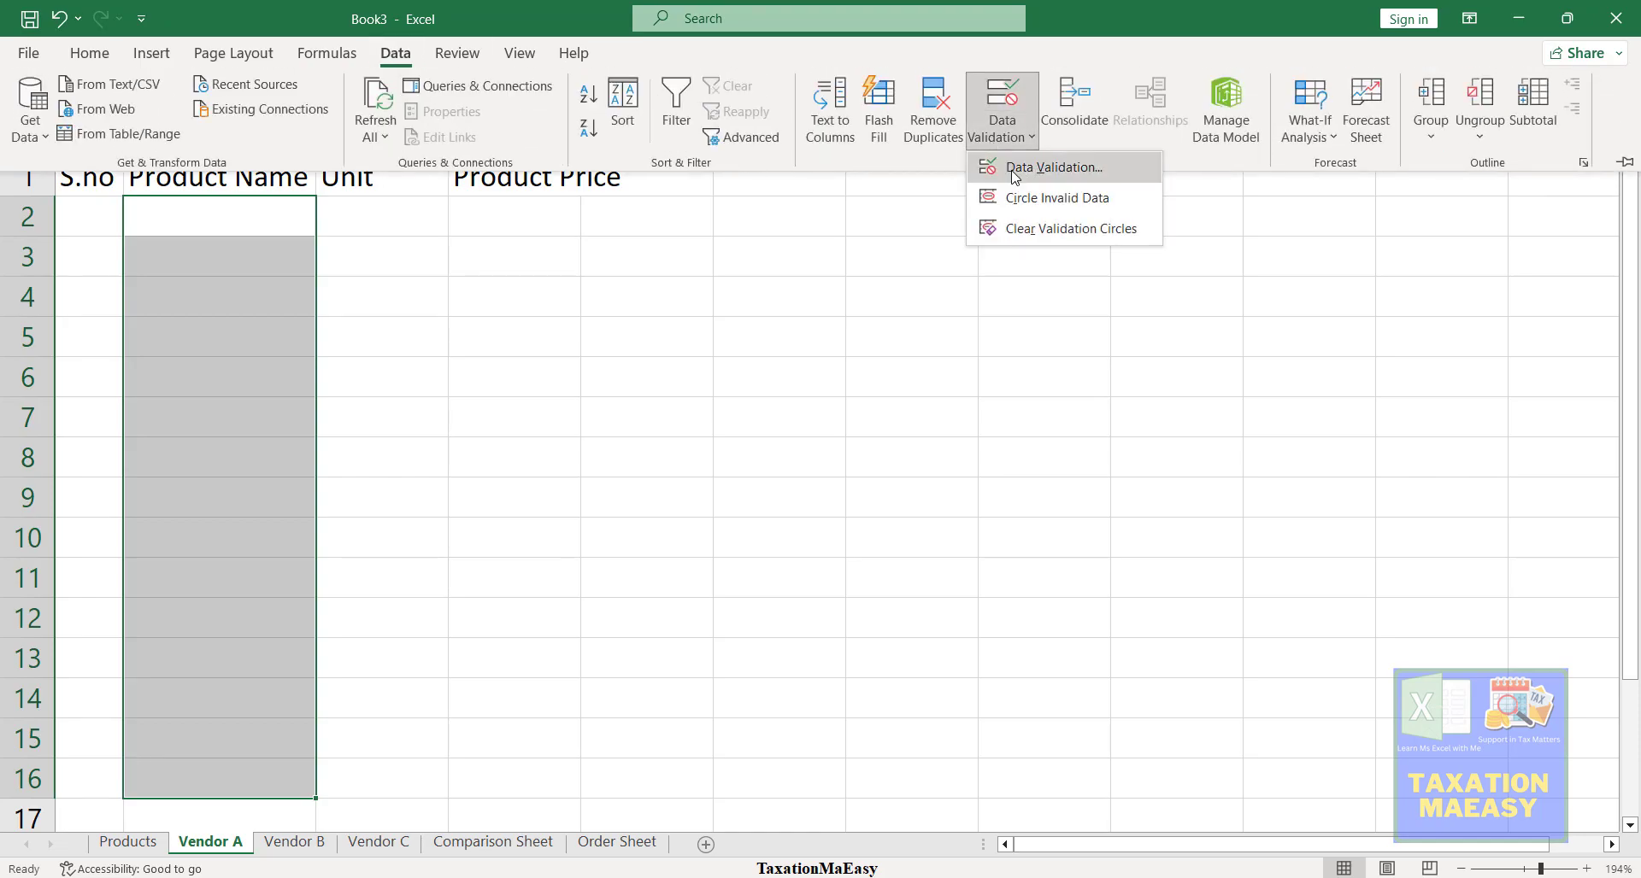
left_click(1014, 169)
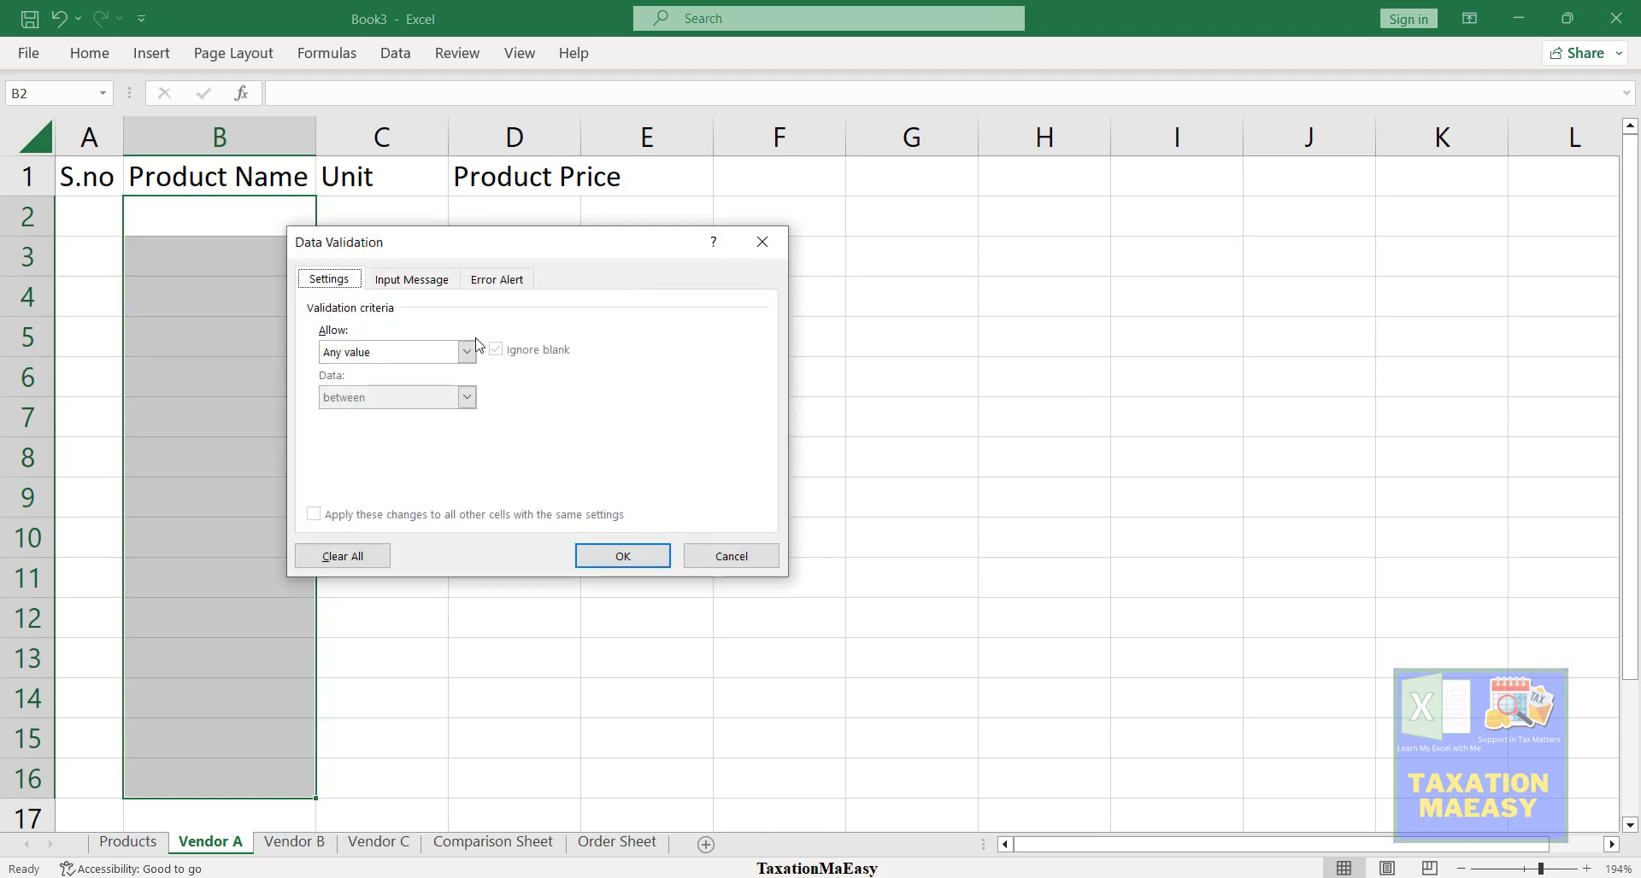
left_click(400, 357)
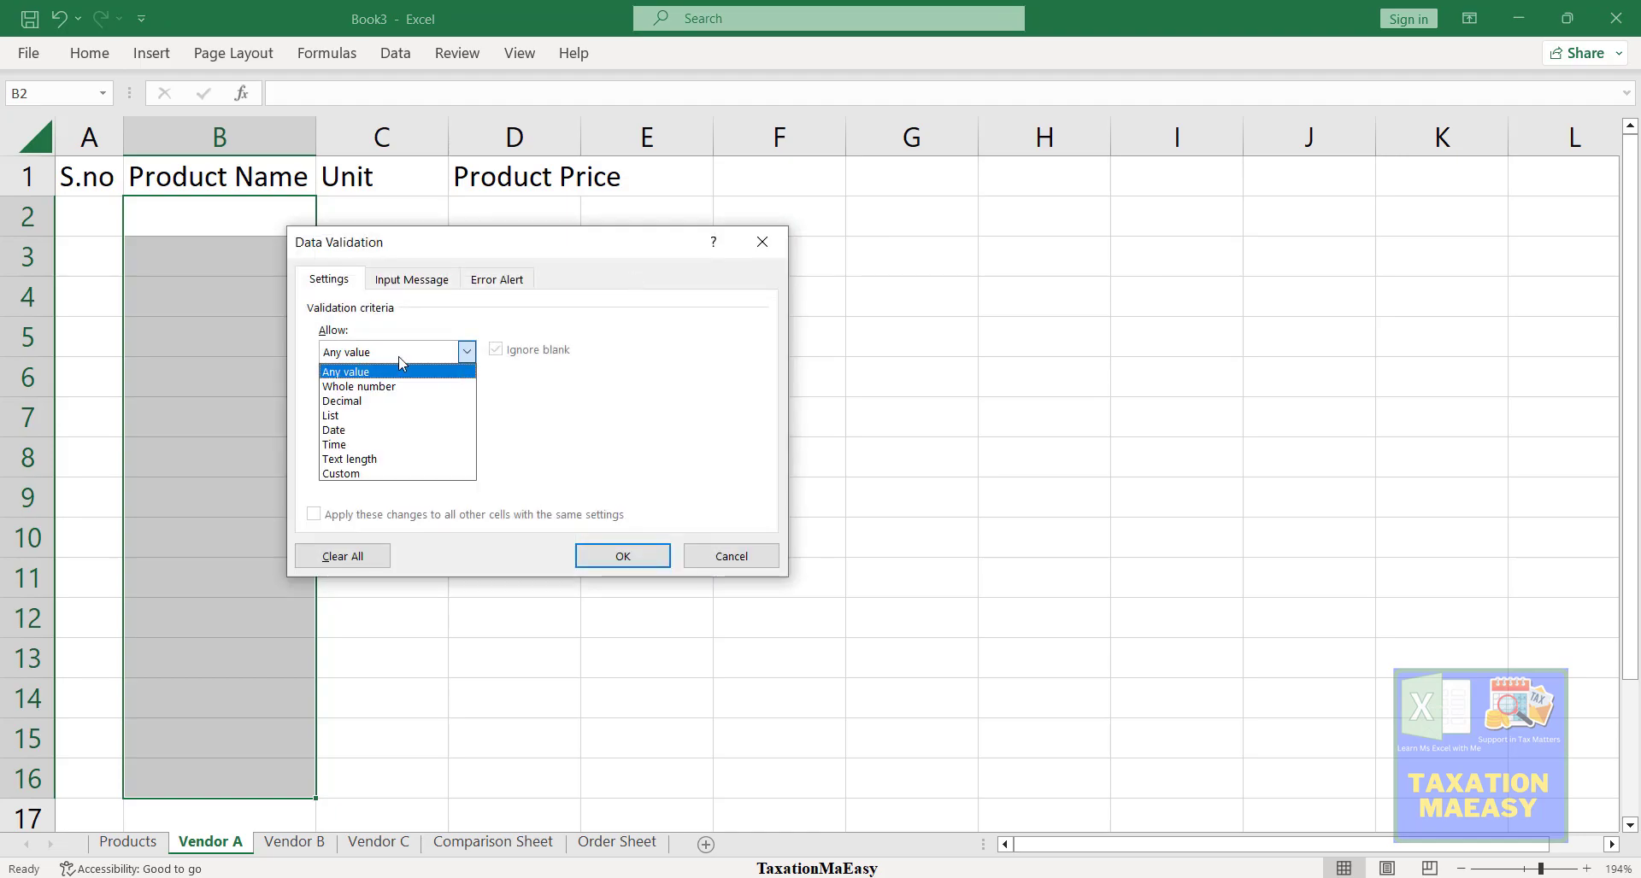
left_click(345, 415)
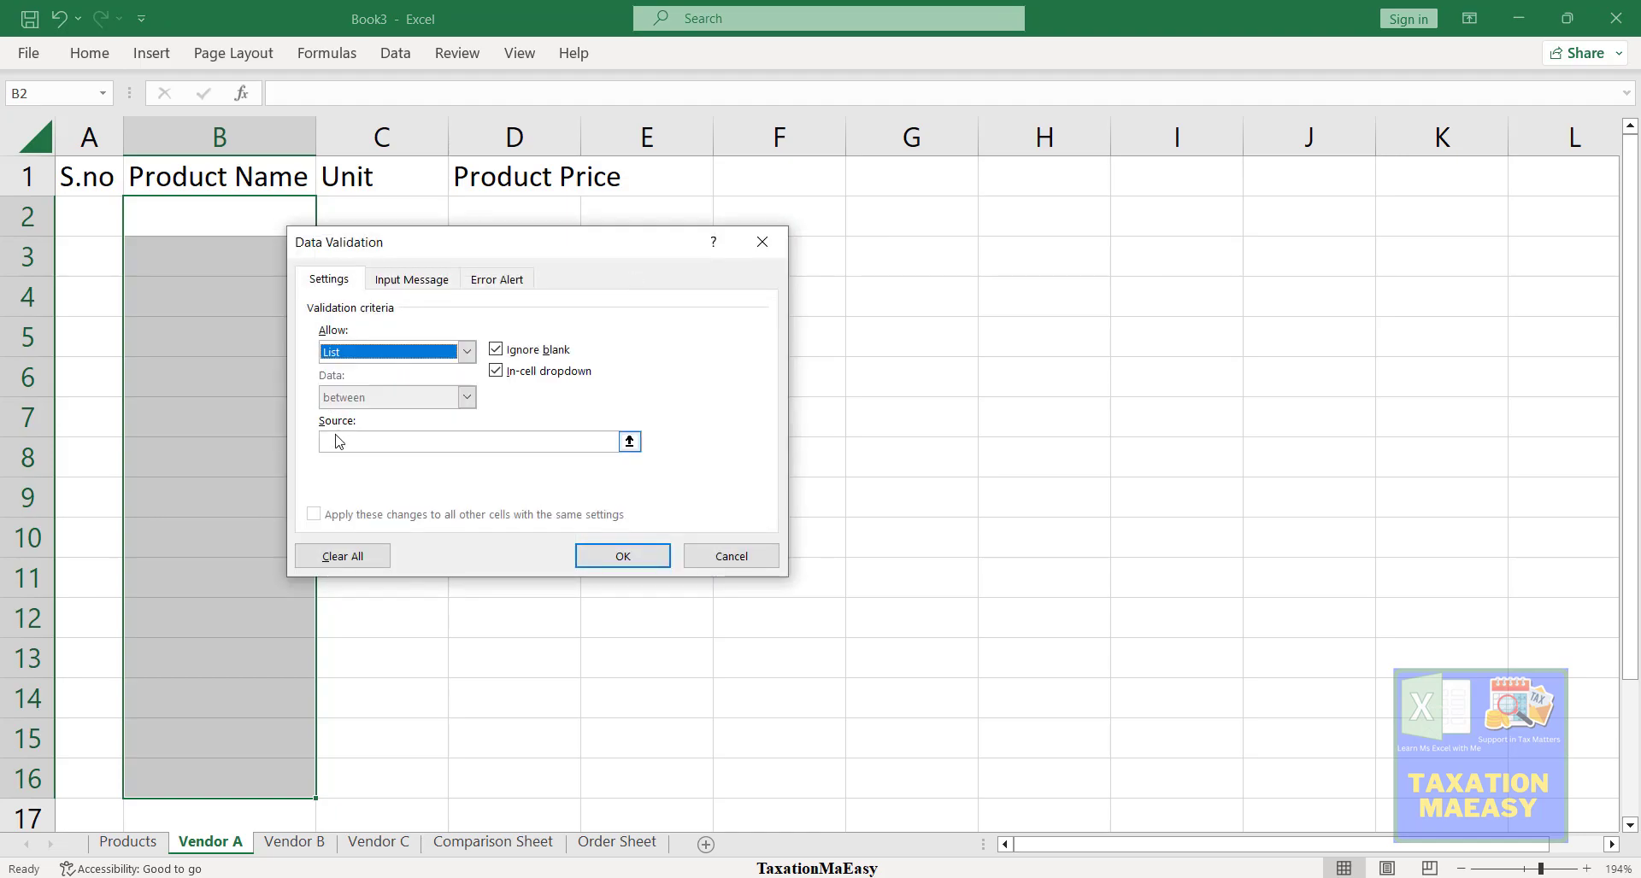
- Set the validation list's source to the product names on the Products sheet, =Products!$B$2:$B$8
left_click(342, 441)
type("=")
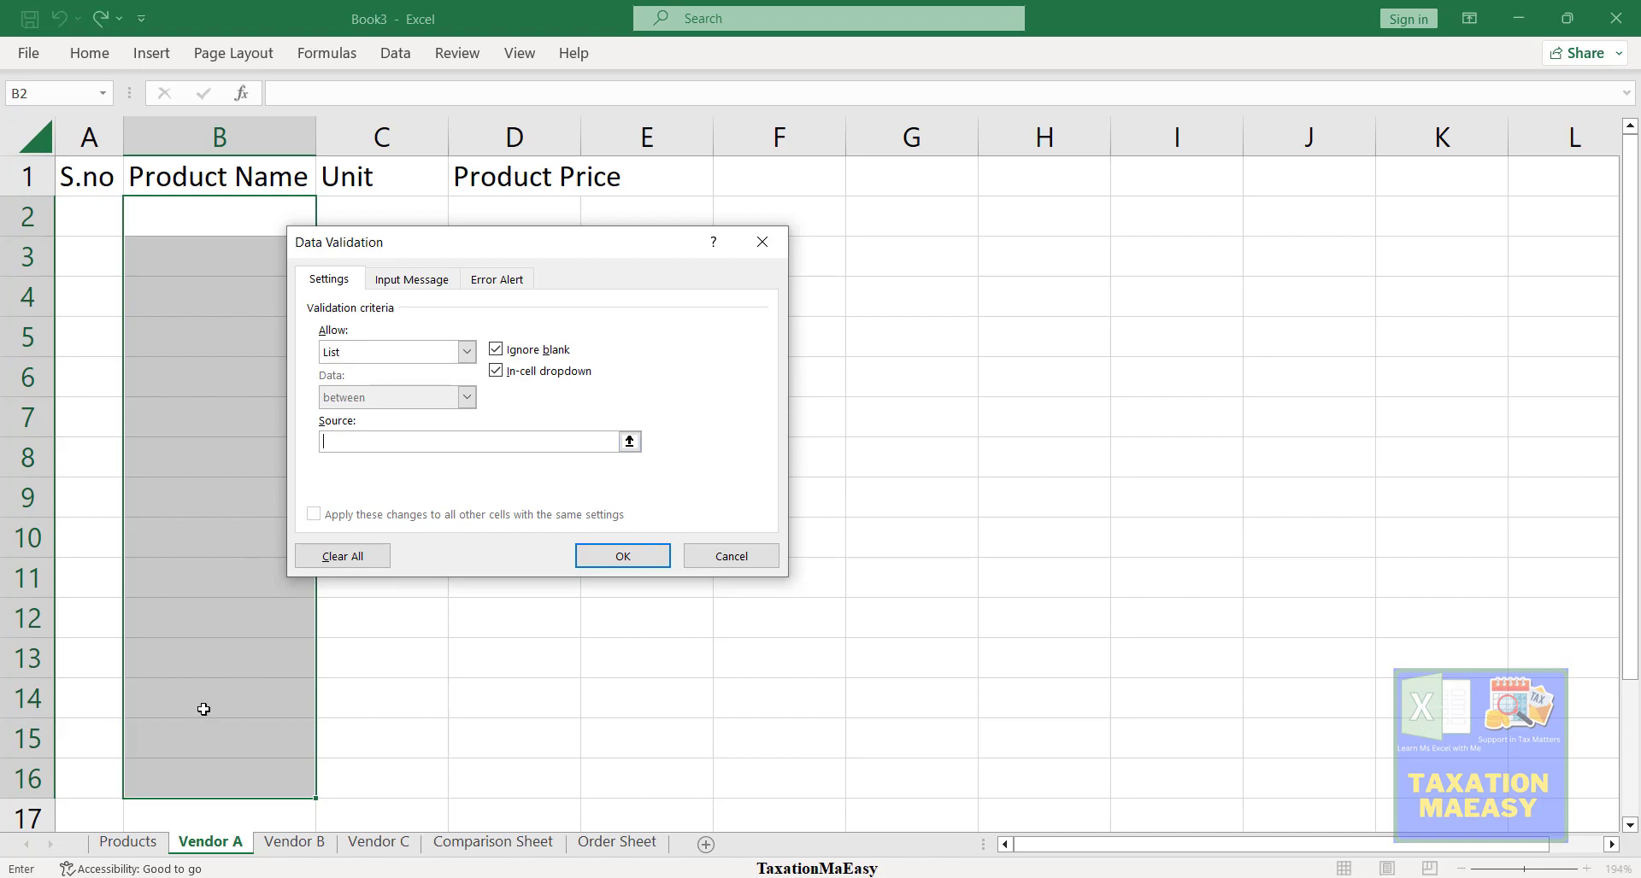
left_click(129, 843)
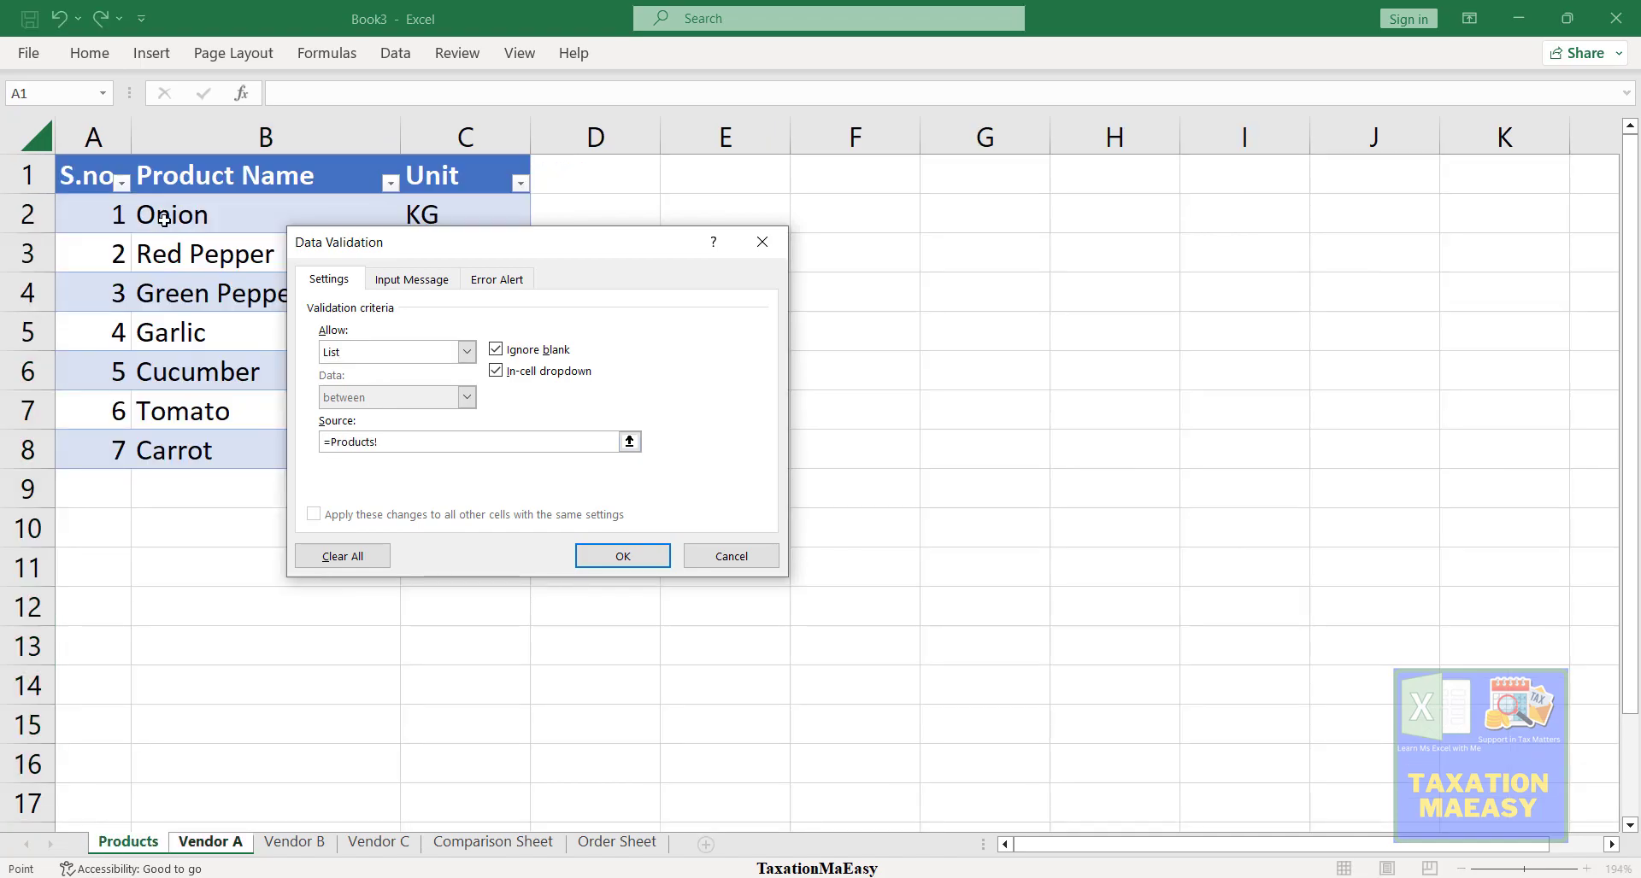
left_click(164, 219)
key("shift+Down")
key("shift+Down")
key("shift+Down")
key("shift+Down")
key("shift+Down")
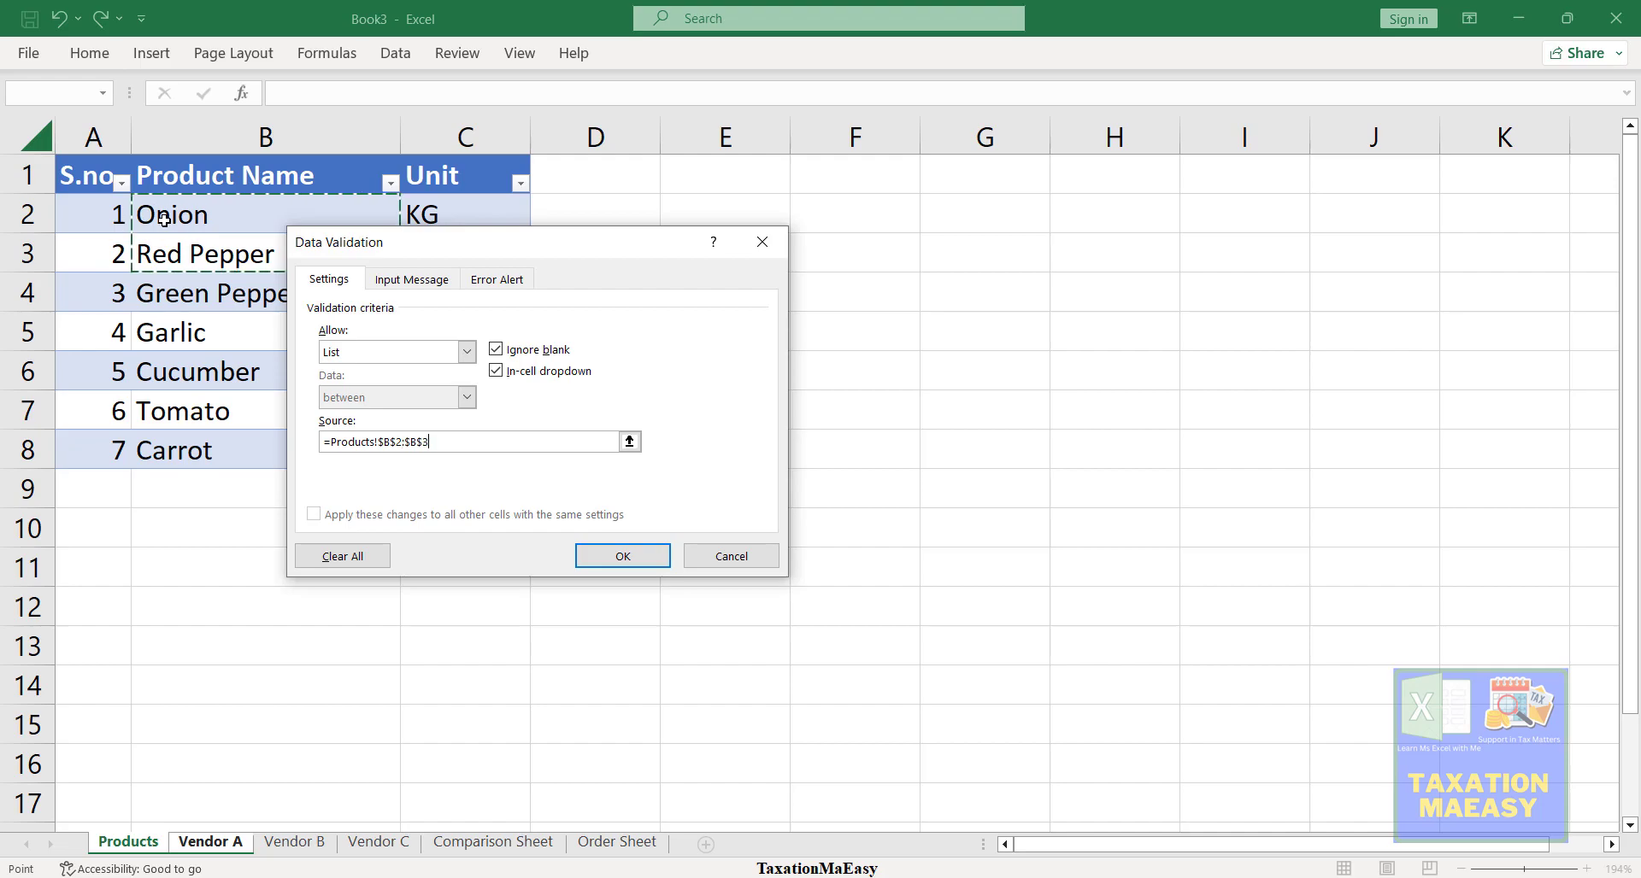
key("shift+Down")
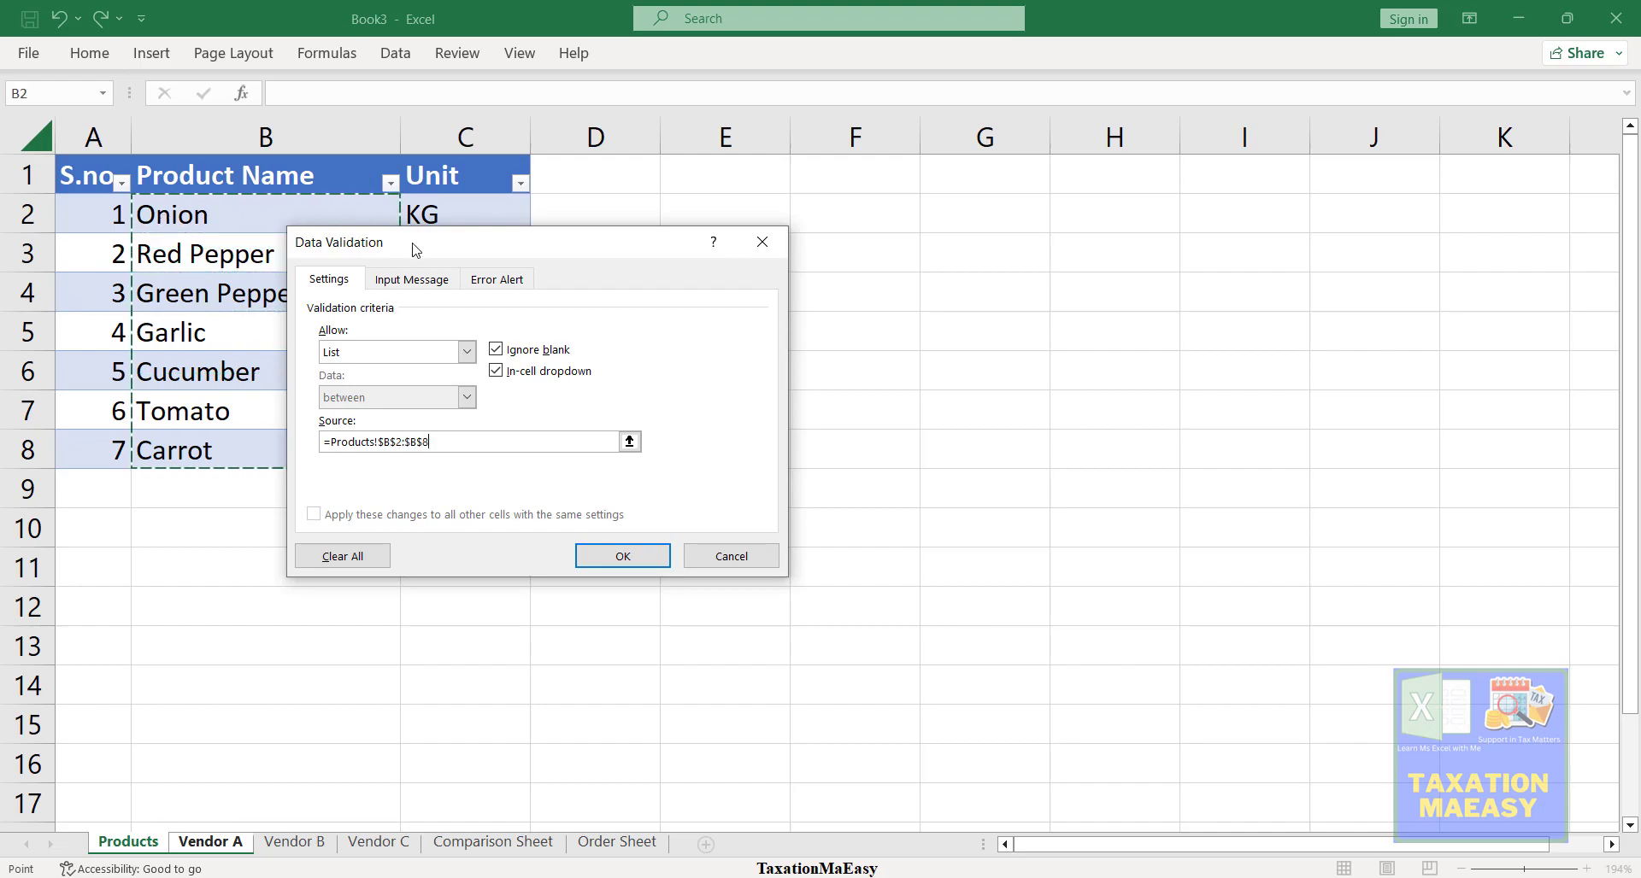
left_click_drag(413, 248, 658, 216)
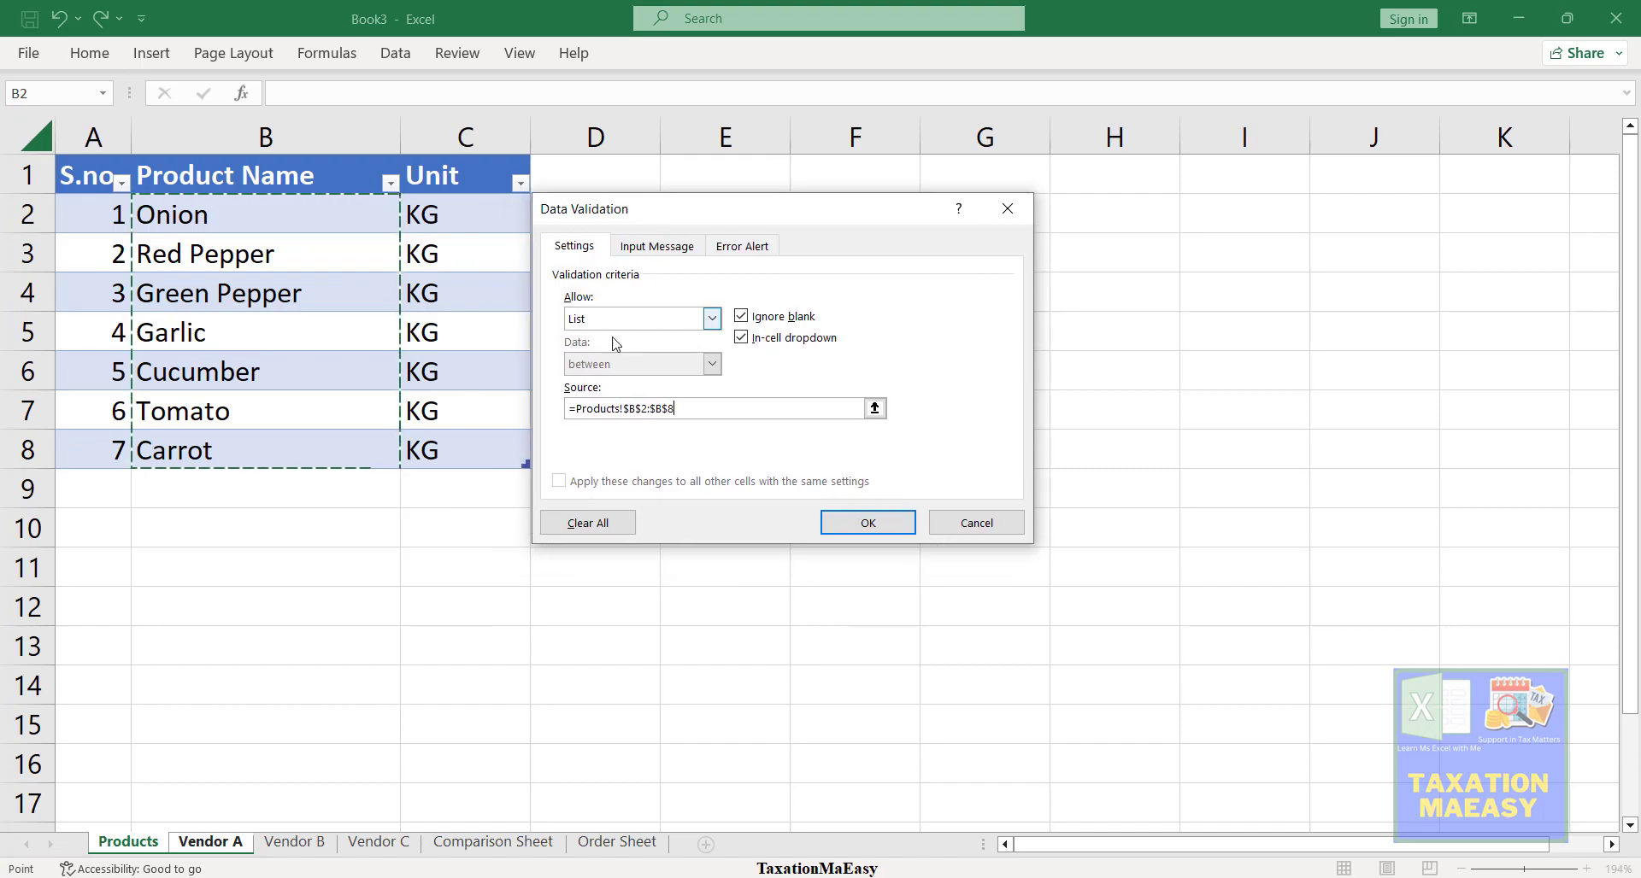
left_click(669, 408)
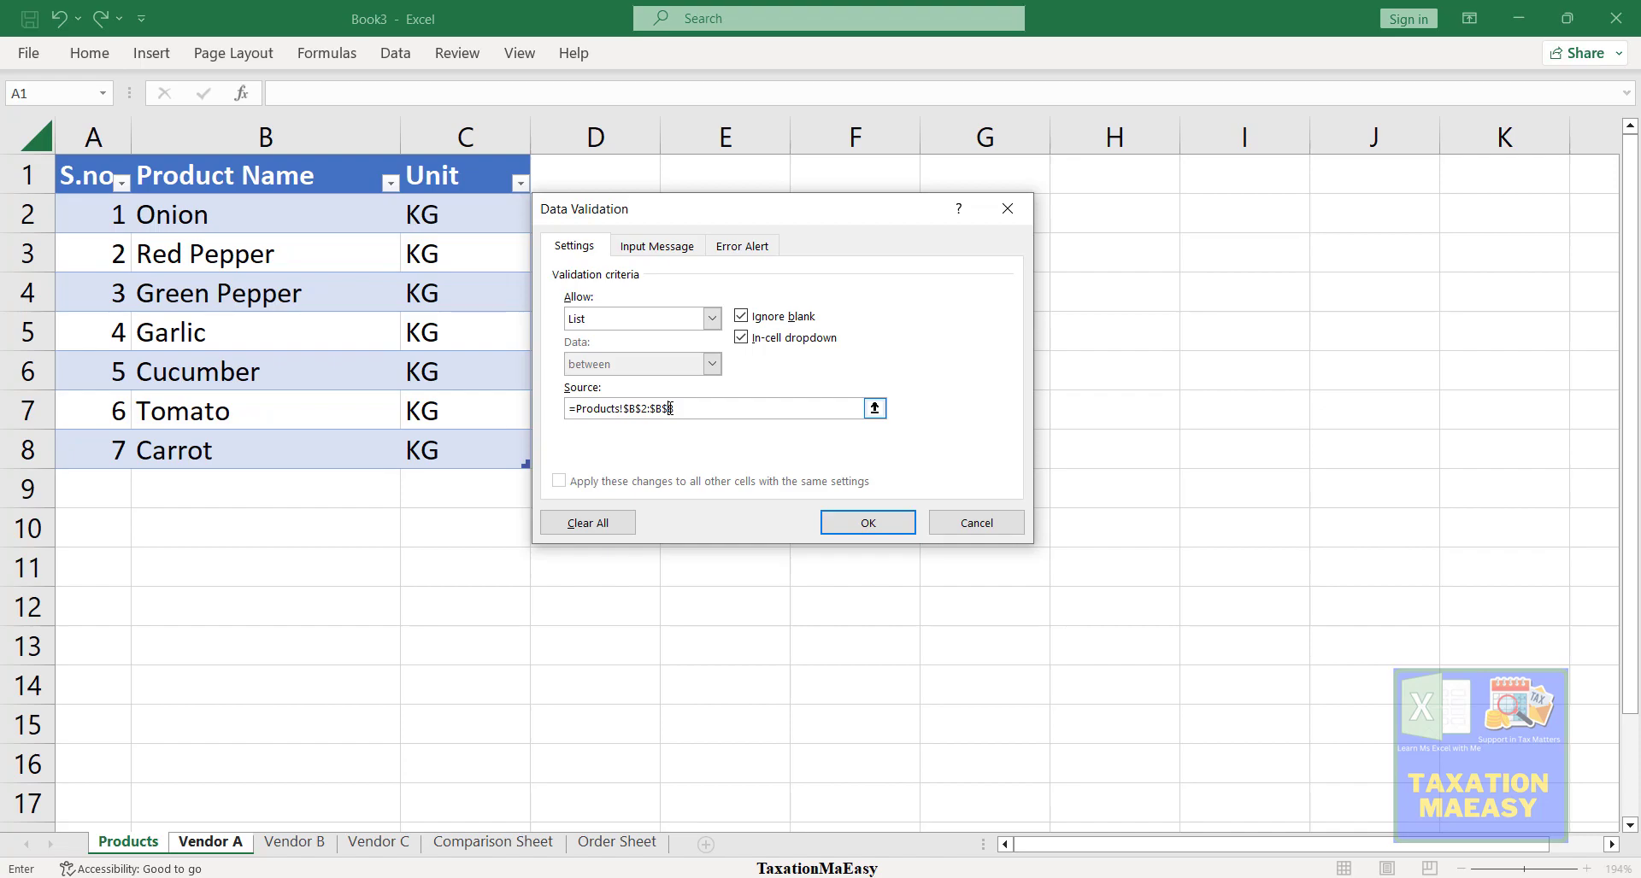